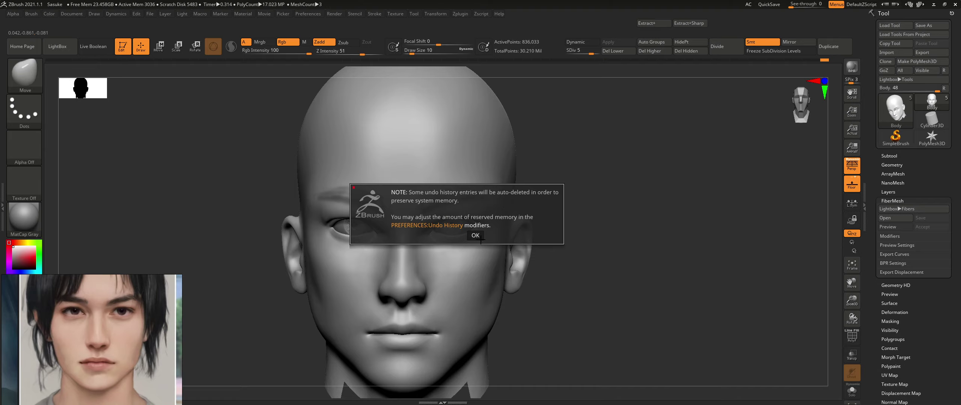
- Dismiss the undo history note and examine the proportions of the eyes and face from the front, both close up and whole
left_click(476, 236)
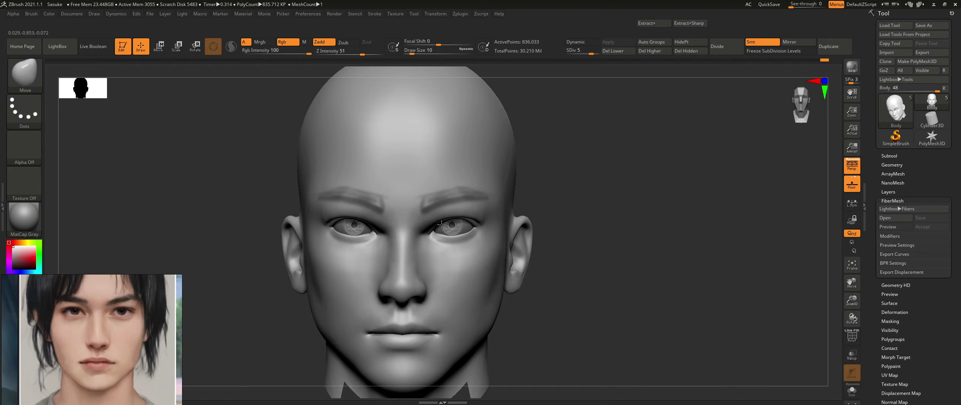
right_click_drag(453, 228, 483, 242, "ctrl")
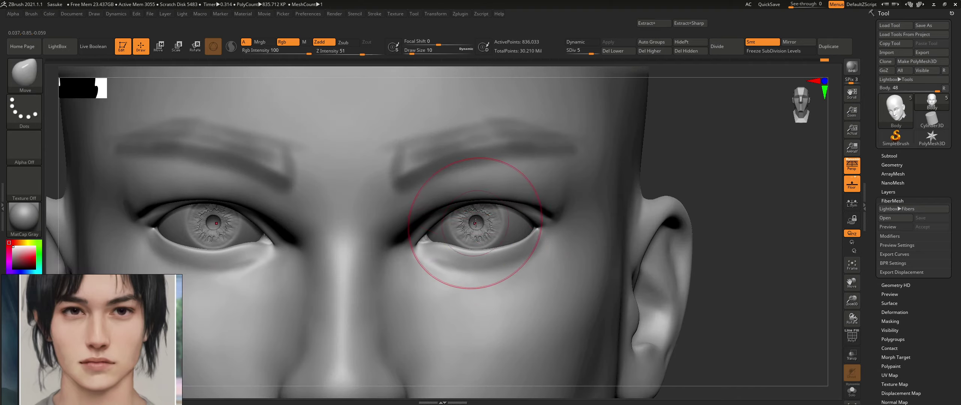
right_click_drag(463, 208, 466, 201)
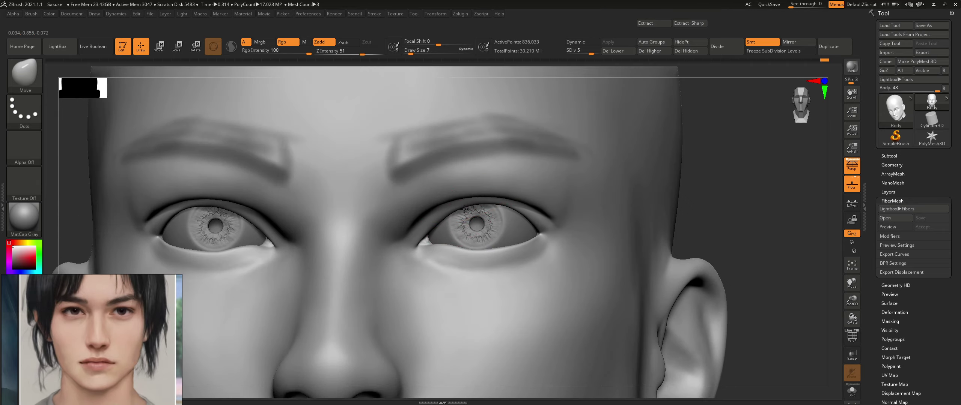
right_click_drag(522, 153, 445, 214)
left_click_drag(445, 213, 467, 266, "alt")
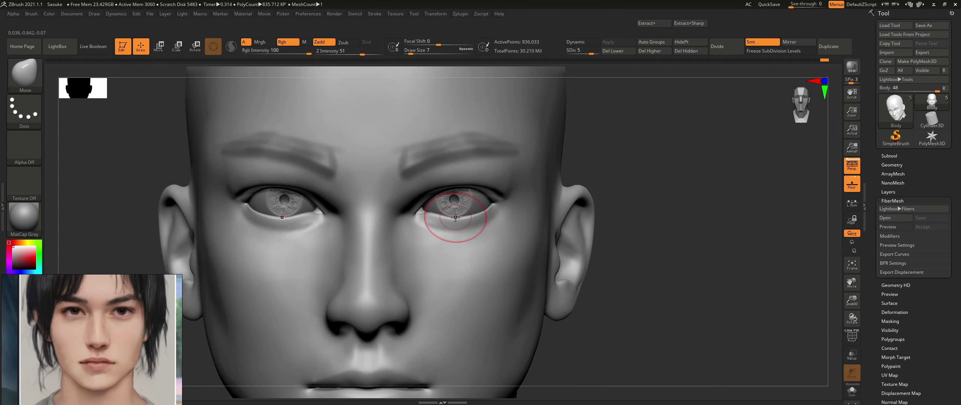
right_click_drag(450, 206, 492, 191)
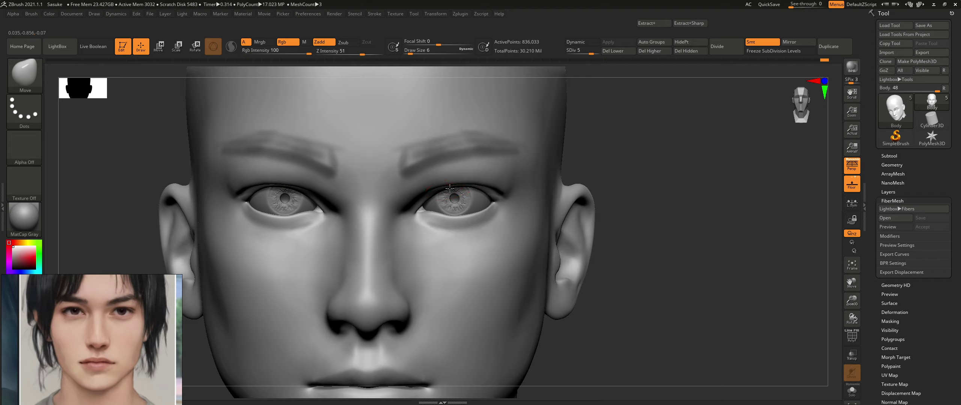
key("f")
right_click_drag(560, 186, 529, 197)
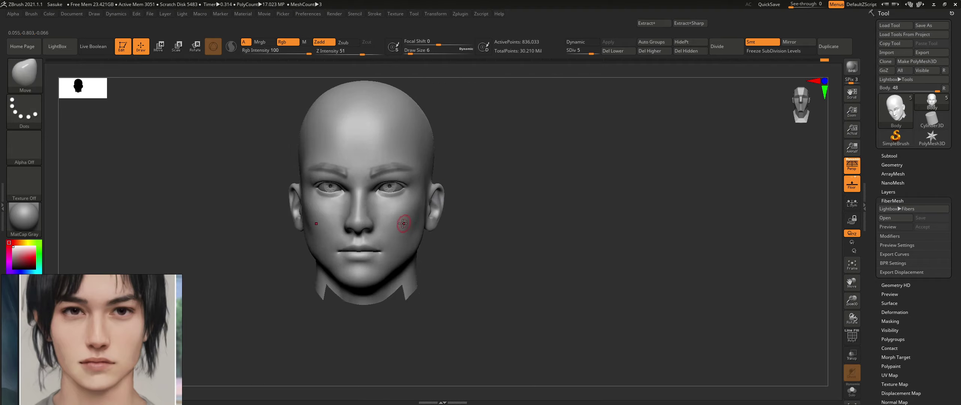
right_click_drag(403, 223, 414, 246, "ctrl")
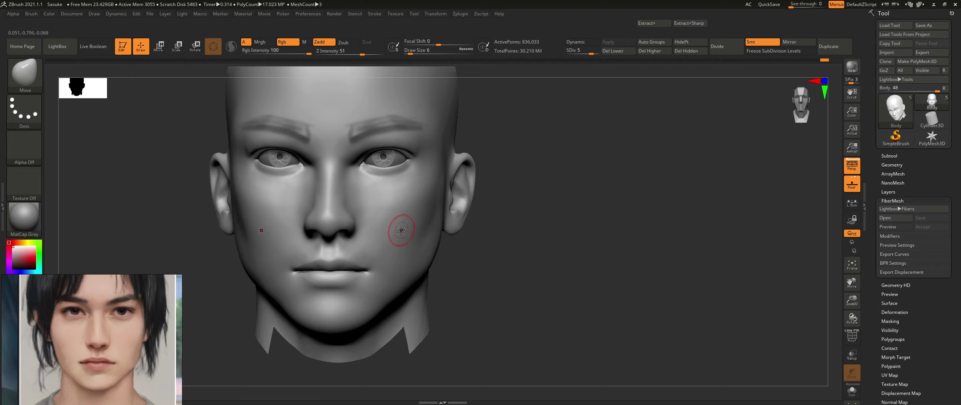
- Enlarge the Move brush to draw size 18 and turn off perspective for the front view of the head
key("bracketright")
key("bracketright")
key("bracketright")
key("bracketright")
key("bracketright")
key("bracketright")
key("bracketright")
key("bracketright")
key("bracketright")
key("bracketright")
key("bracketright")
mouse_move(406, 210)
right_mouse_down()
mouse_move(418, 204)
mouse_move(397, 198)
mouse_move(391, 208)
mouse_move(408, 212)
right_mouse_up()
key("p")
mouse_move(407, 212)
right_mouse_down()
mouse_move(375, 214)
mouse_move(455, 213)
mouse_move(451, 196)
mouse_move(454, 222)
right_mouse_up()
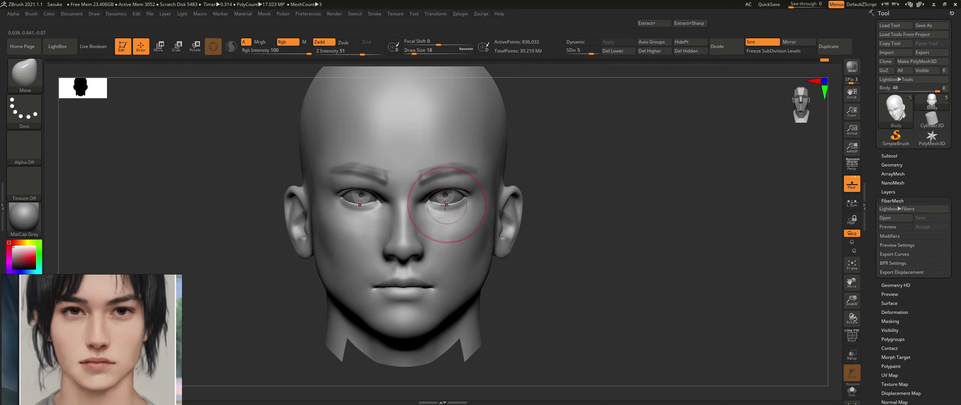
- Pull the eye areas of the Body slightly outward with the Move brush at draw size 30 and turn perspective back on
key("ctrl+shift")
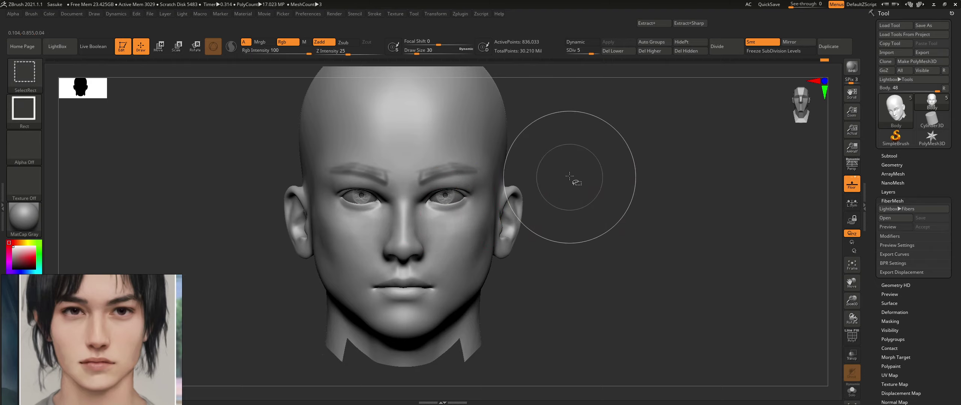
left_click_drag(442, 195, 457, 195)
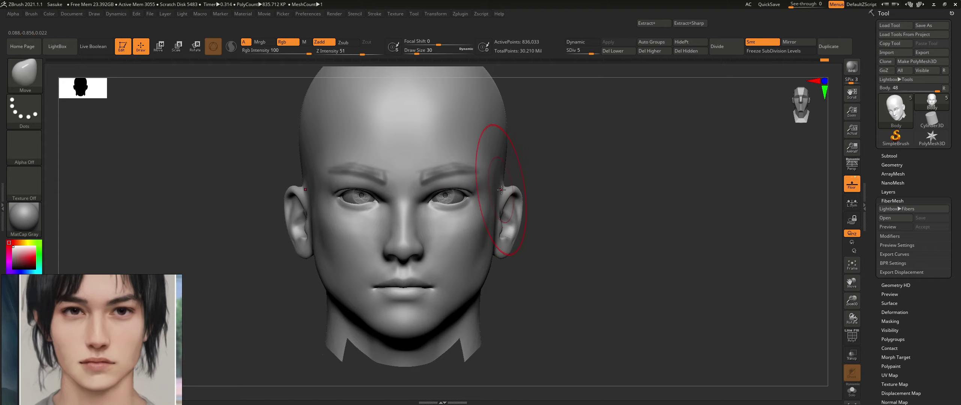
key("p")
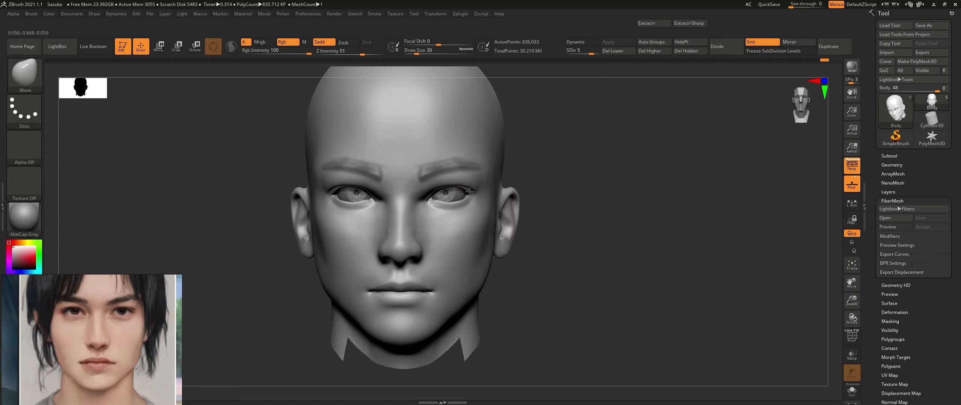
- Try to shift the Inner Eye2 and Inner Eye1 subtools slightly outward so that each sits centred in its eye opening
left_click(912, 155)
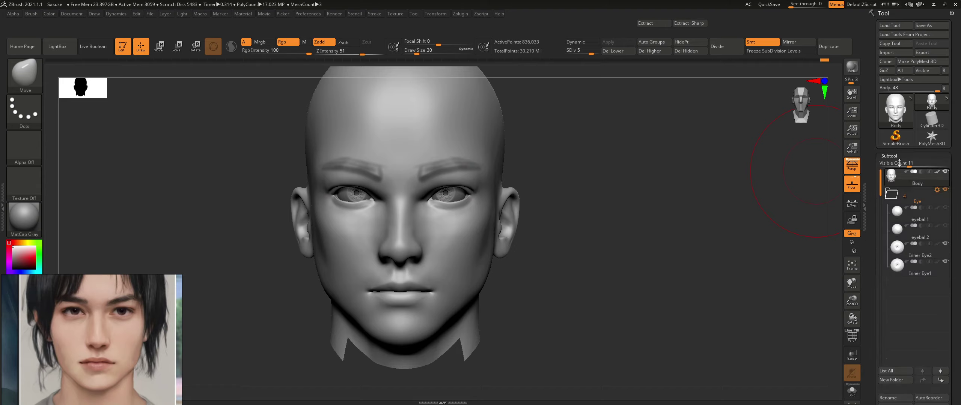
left_click(914, 254)
key("e")
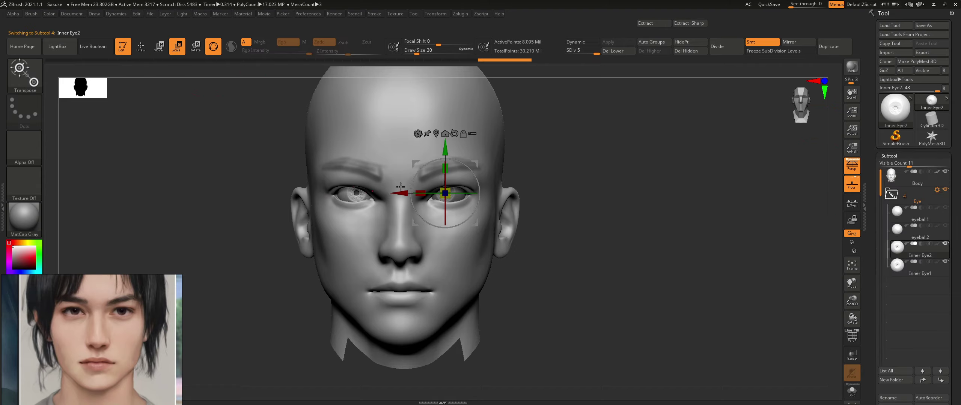
left_click_drag(399, 193, 395, 193)
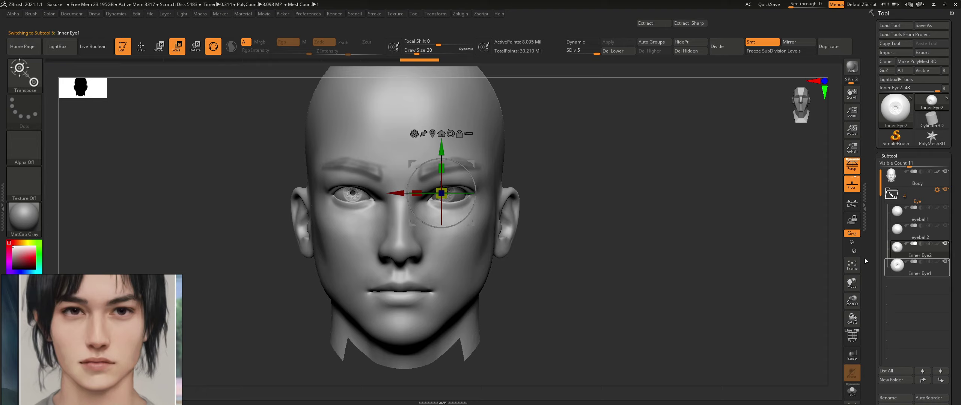
left_click_drag(394, 193, 400, 194)
key("q")
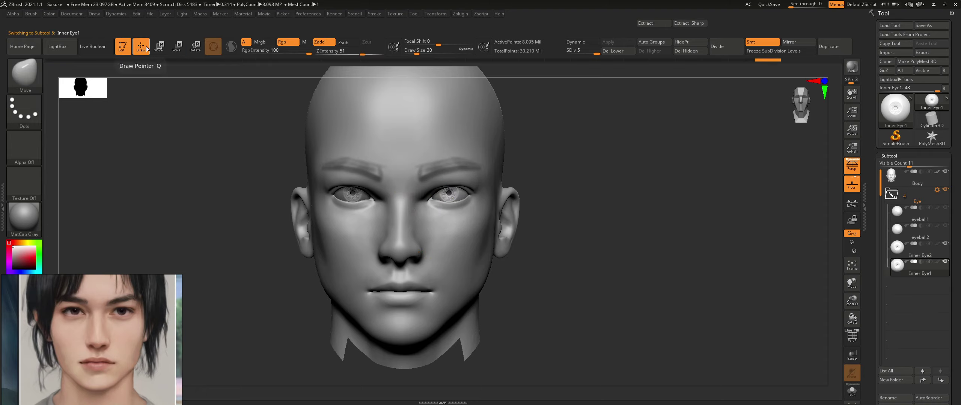
- Undo the last changes to the inner eye subtools
mouse_move(526, 222)
left_mouse_down()
mouse_move(576, 234)
mouse_move(570, 228)
mouse_move(571, 242)
mouse_move(556, 221)
mouse_move(539, 223)
left_mouse_up()
key("ctrl+z")
key("ctrl+z")
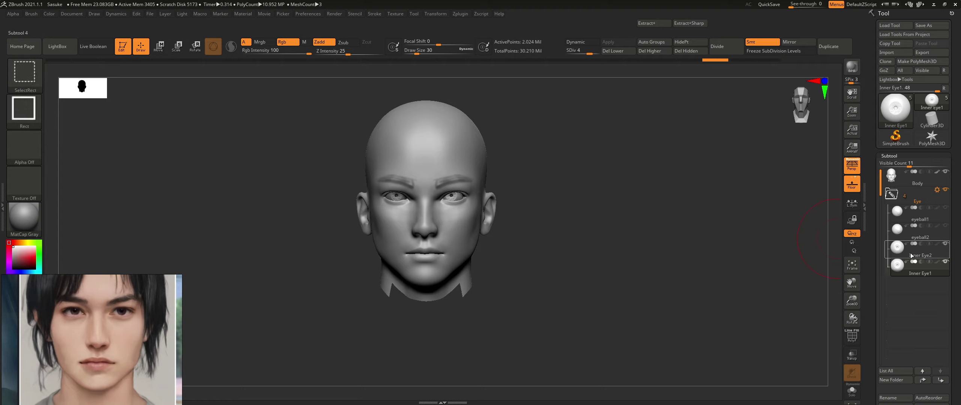
key("Up")
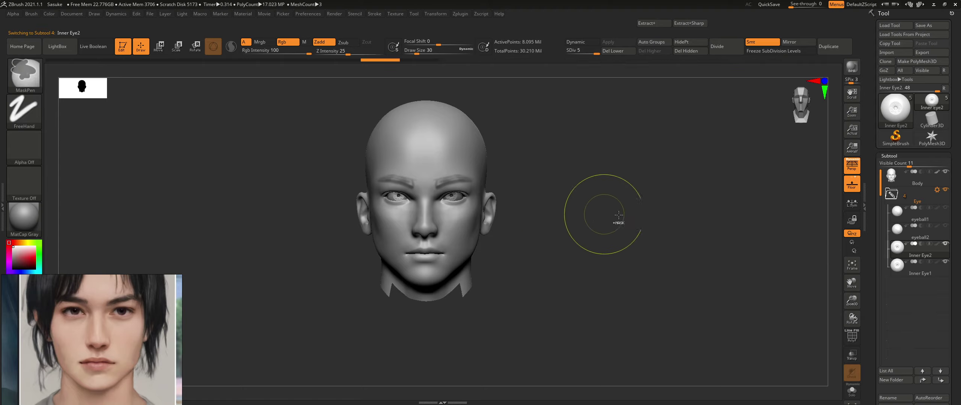
- Make the Body subtool active and reduce the Move brush to draw size 10 over the front of the face
left_click(913, 185)
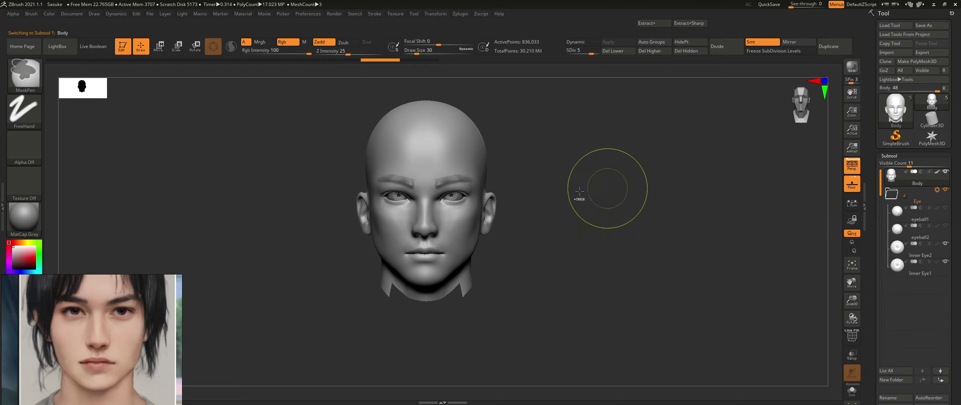
key("f")
mouse_move(489, 255)
right_mouse_down("ctrl")
mouse_move(462, 210)
mouse_move(516, 227)
mouse_move(456, 217)
right_mouse_up("ctrl")
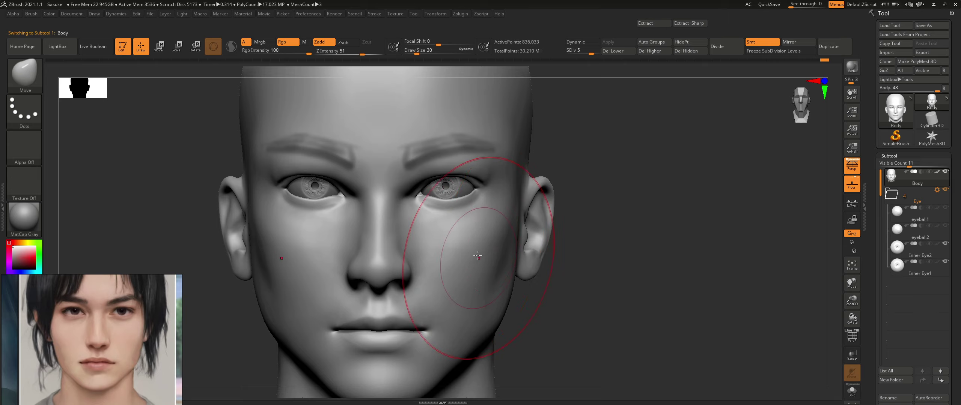
right_click_drag(479, 260, 466, 243, "ctrl")
key("bracketleft")
key("bracketleft")
key("bracketleft")
key("bracketleft")
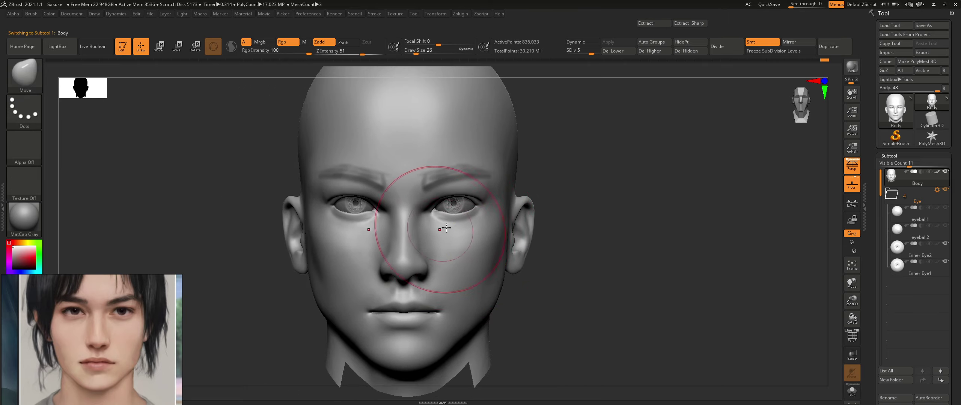
key("bracketleft")
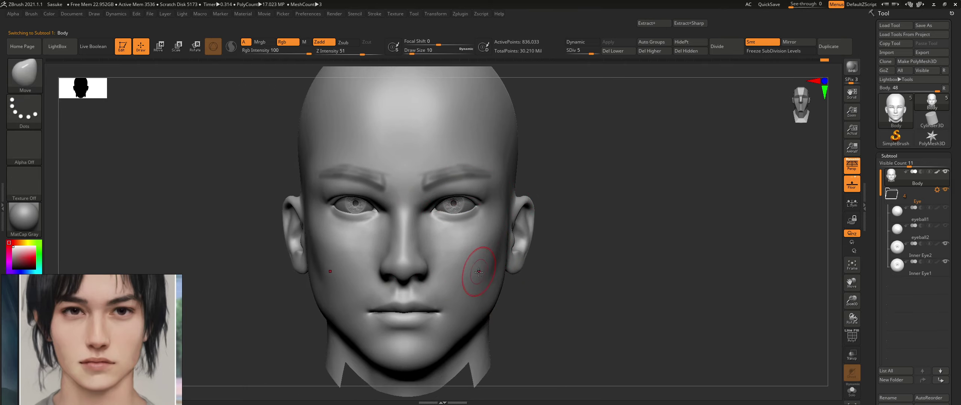
- Pull the corners of the mouth slightly outward with the Move brush at draw size 14, shaping from front and three-quarter views
mouse_move(433, 321)
right_mouse_down("alt")
mouse_move(455, 247)
mouse_move(460, 265)
right_mouse_up("alt")
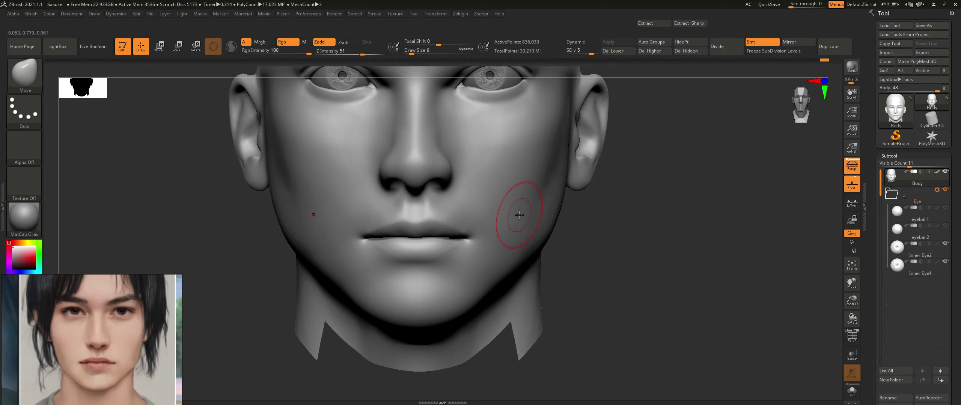
key("bracketright")
left_click_drag(462, 238, 470, 237)
right_click_drag(534, 231, 510, 232)
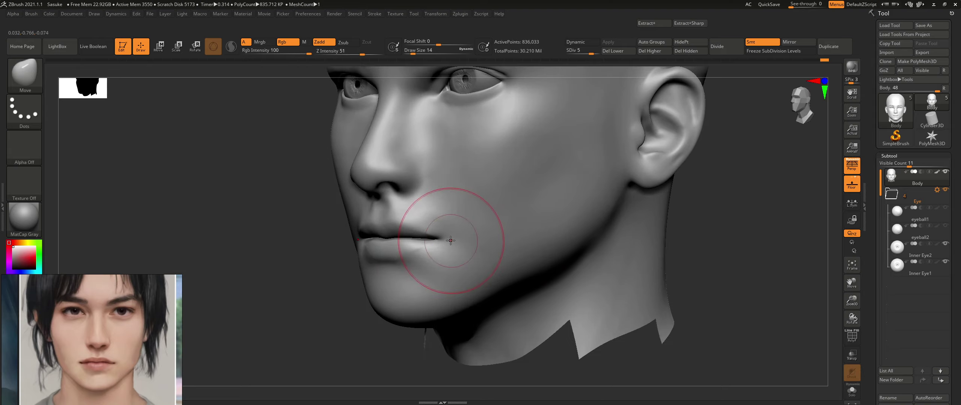
left_click_drag(449, 239, 457, 239)
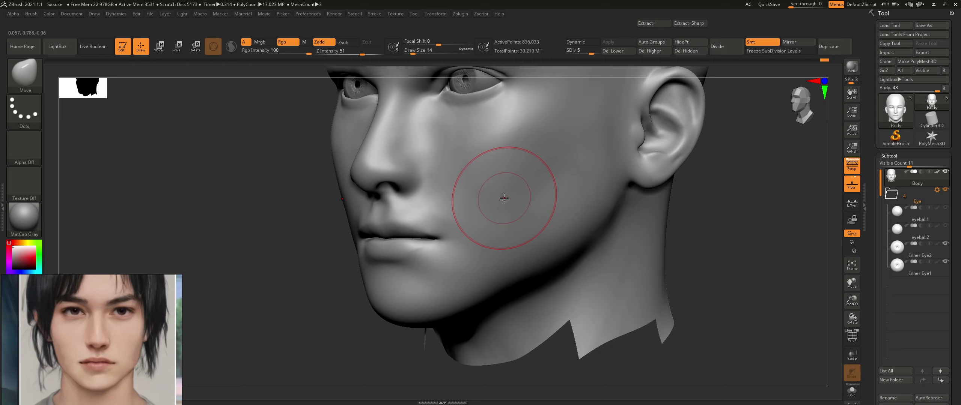
right_click_drag(566, 206, 505, 197, "shift")
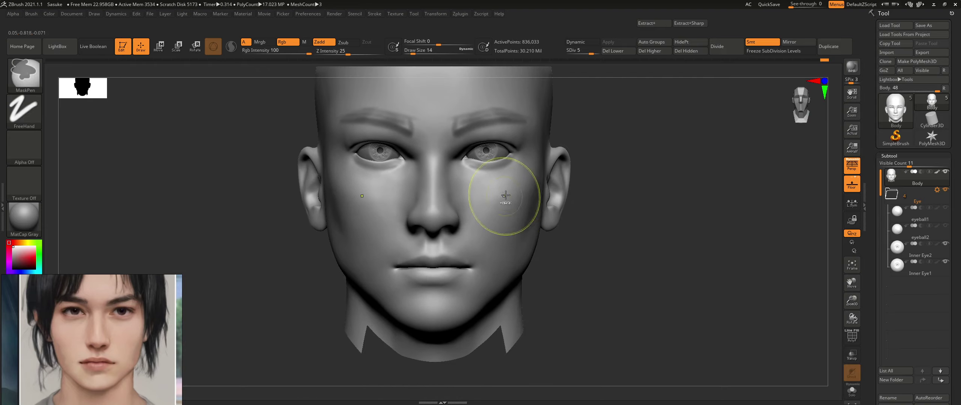
mouse_move(524, 173)
right_mouse_down("alt")
mouse_move(485, 212)
mouse_move(509, 203)
right_mouse_up("alt")
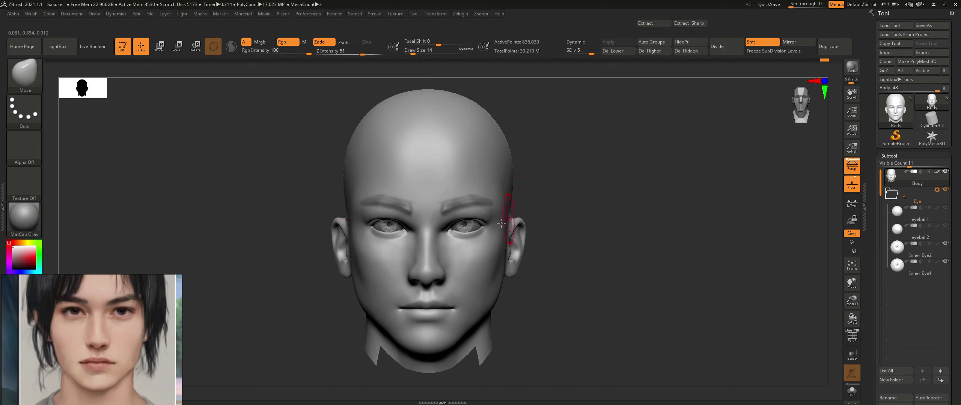
- Capture a rectangular screen snip of the whole head in front view
key("shift")
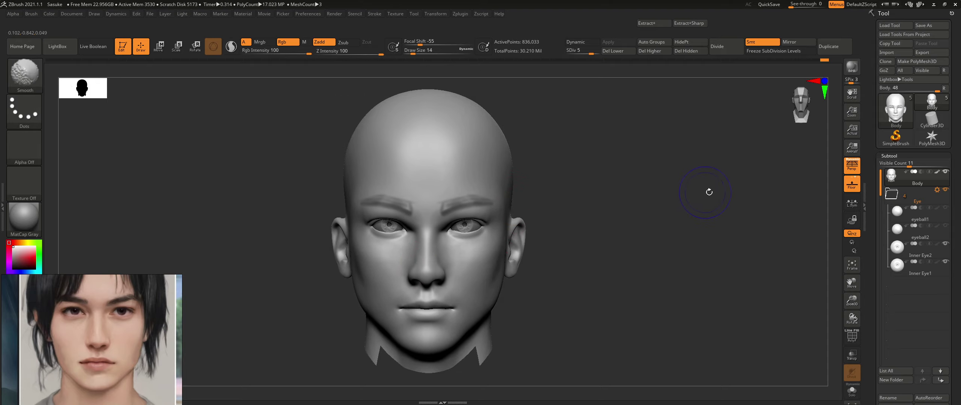
key("shift+super+s")
left_click_drag(283, 79, 575, 379)
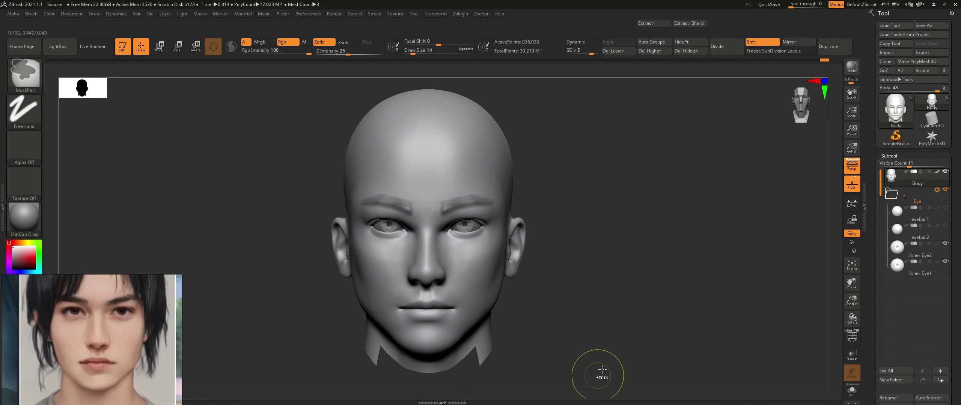
- Switch to Photoshop and open the tumblr JPG with the face references from the Sasuke folder on the desktop, keeping the window maximized
key("super")
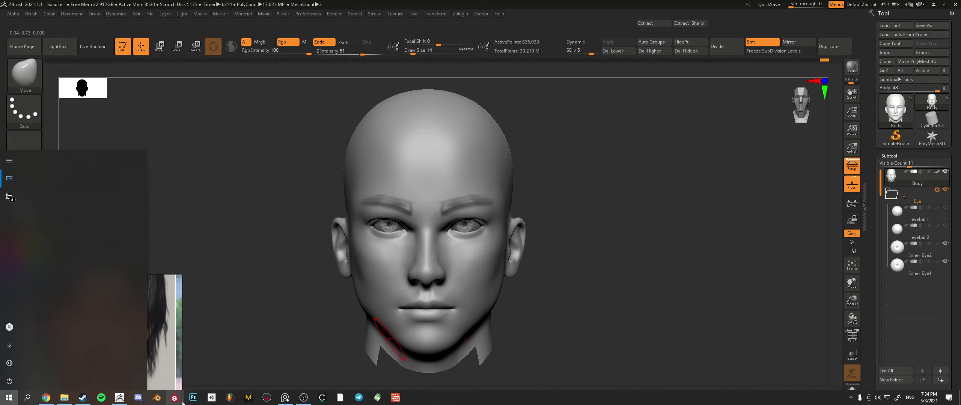
left_click(193, 398)
key("super")
left_click(63, 399)
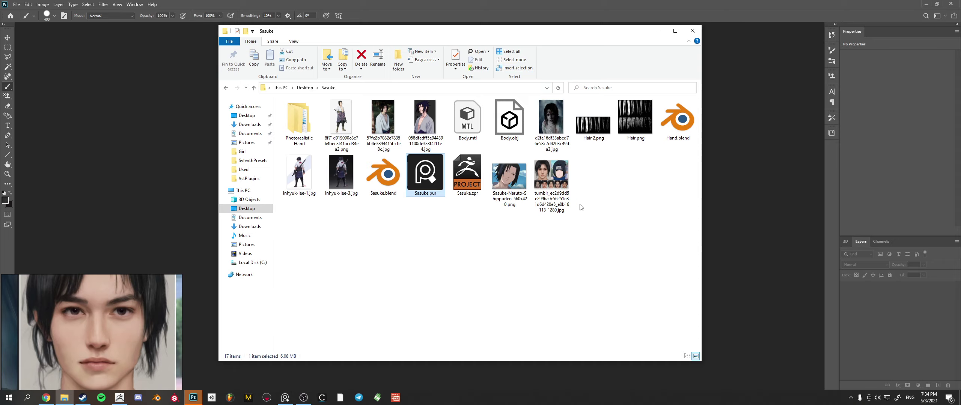
double_click(551, 175)
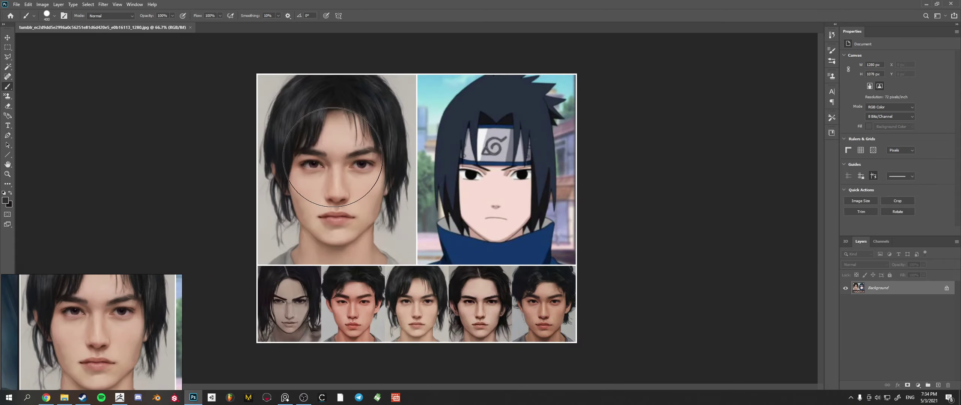
double_click(16, 2)
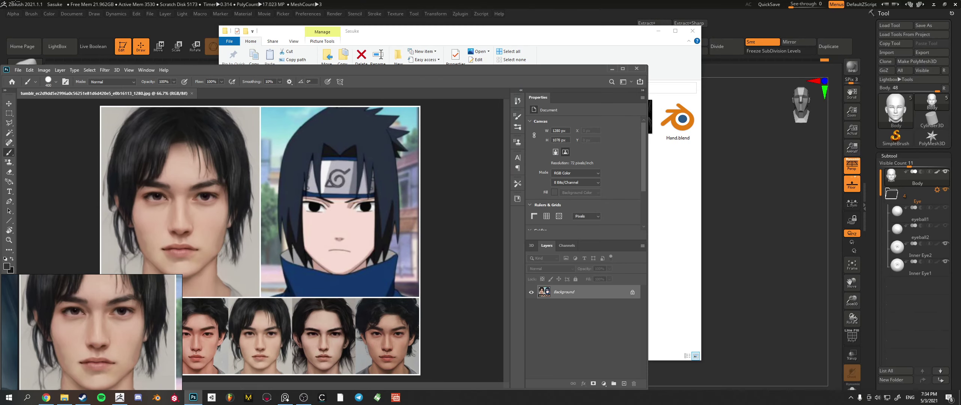
left_click(623, 70)
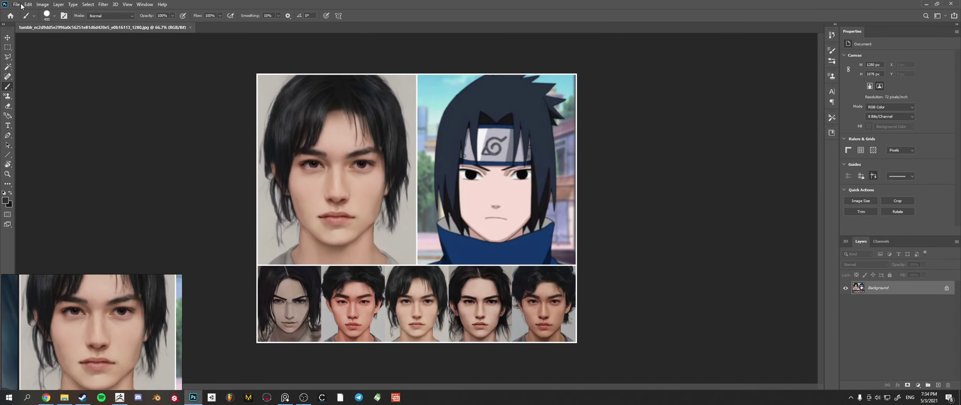
- Create a new 1024 by 1024 pixel grayscale document with a white background
key("ctrl+n")
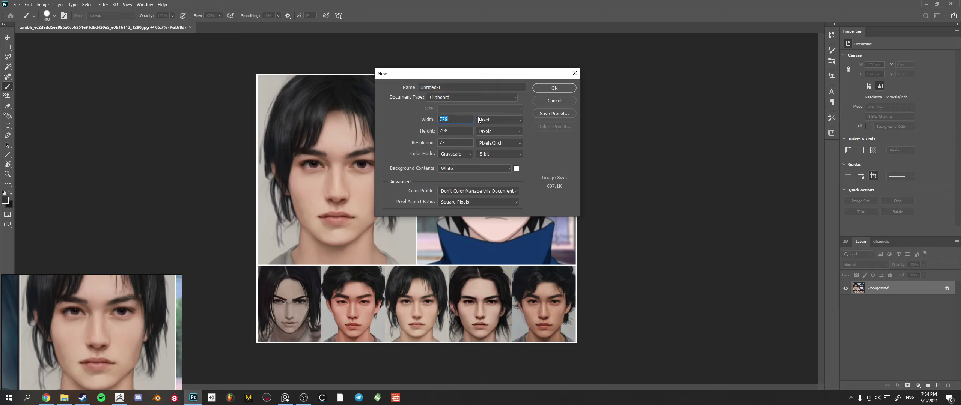
type("1024")
left_click(555, 92)
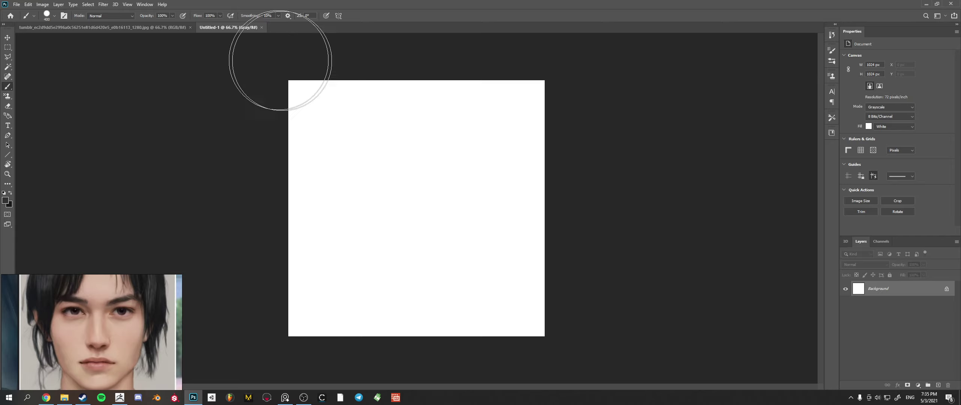
- Paste the captured head render into the new grayscale document and scale it up until it covers the whole canvas
key("ctrl+v")
key("ctrl+t")
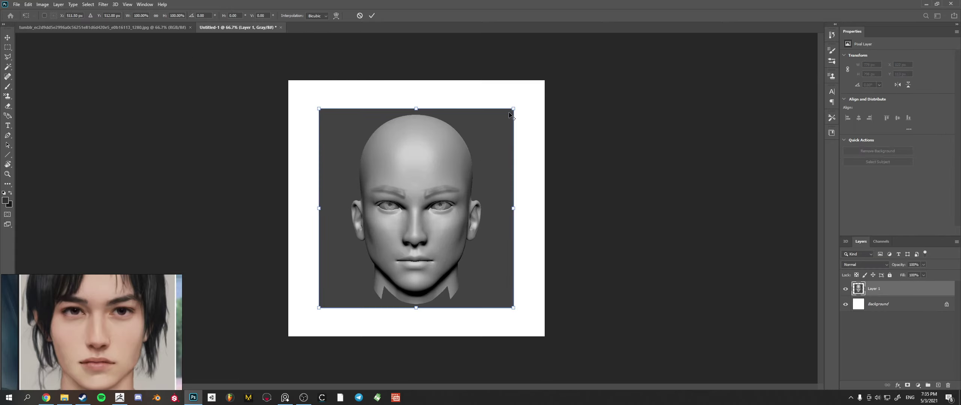
left_click_drag(514, 109, 547, 75)
left_click(372, 16)
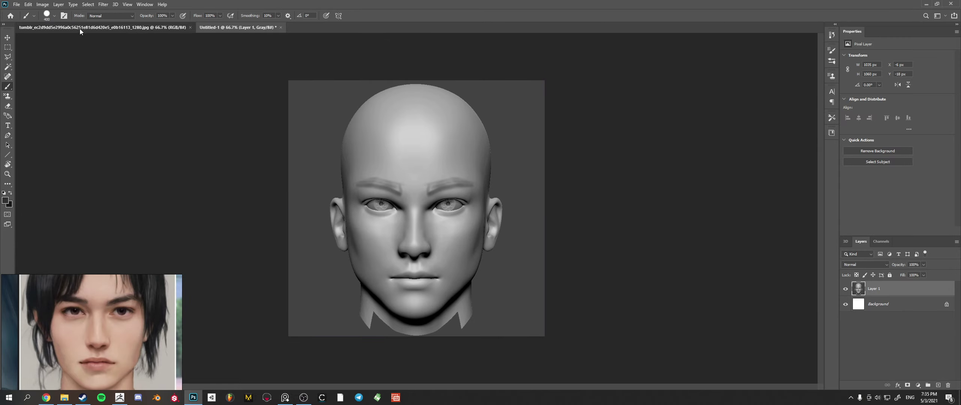
- Crop the tumblr reference image to the large realistic portrait, clearing the fixed crop ratio, and duplicate the cropped image onto a new layer
left_click(105, 27)
key("c")
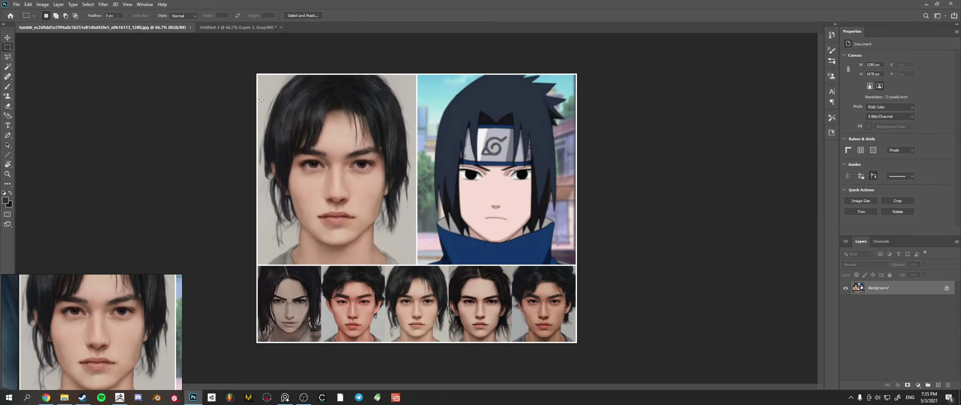
left_click_drag(577, 294, 497, 254)
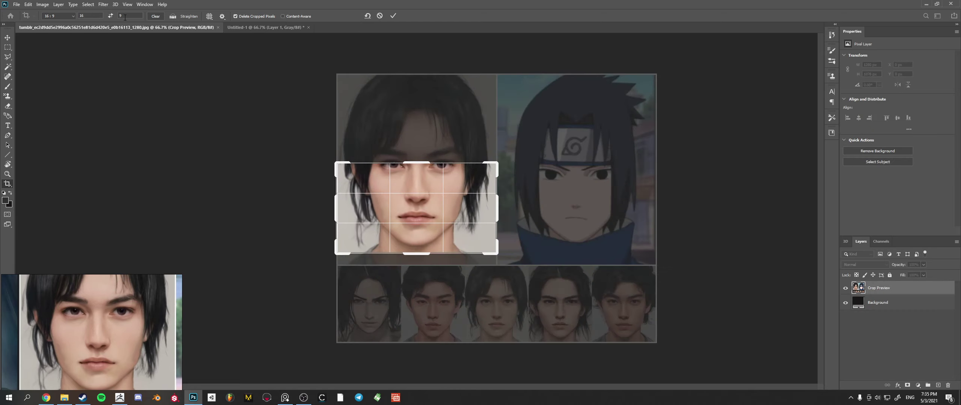
left_click_drag(416, 163, 418, 117)
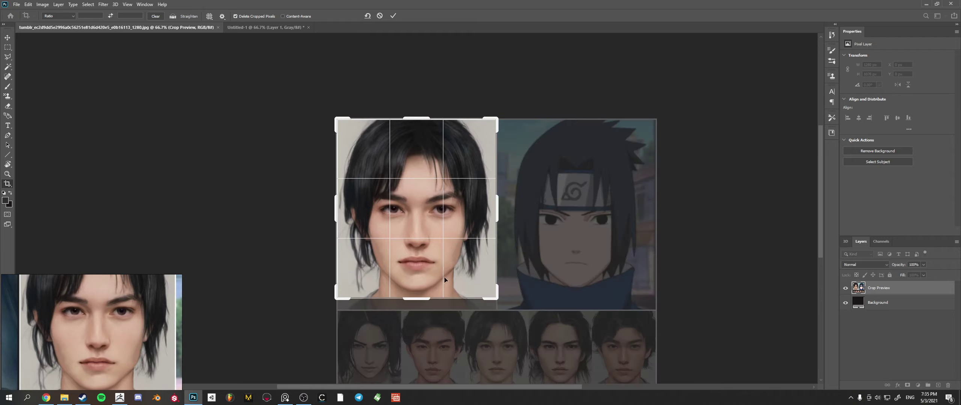
left_click_drag(424, 299, 425, 299)
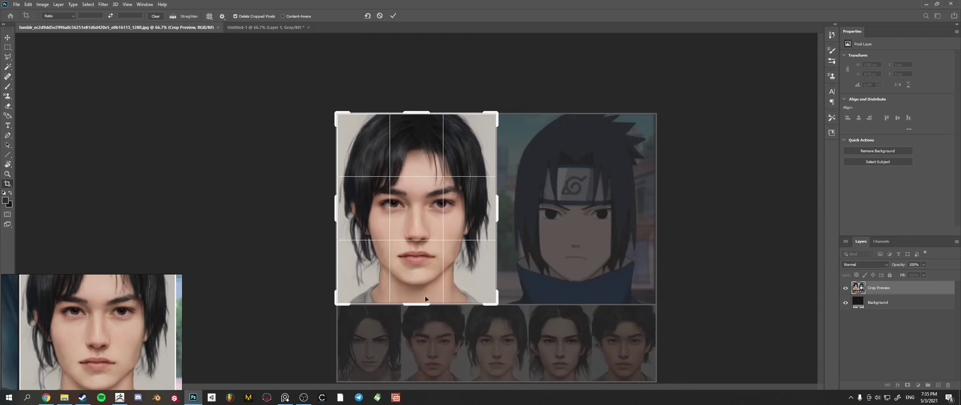
left_click(393, 16)
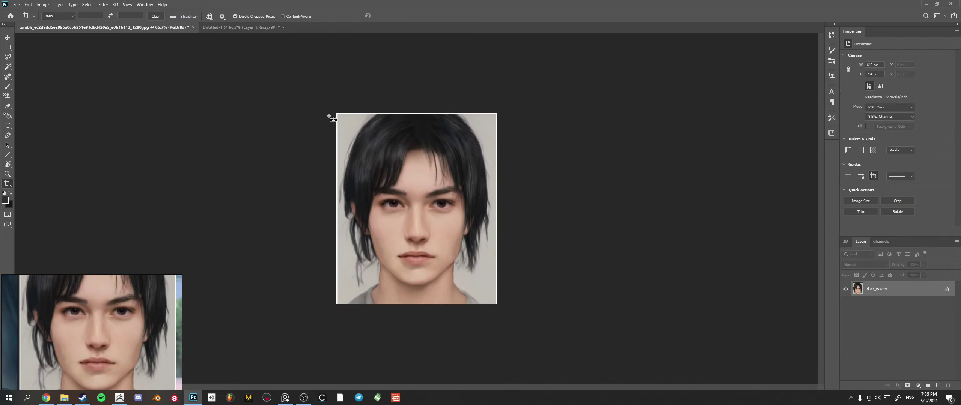
key("ctrl+j")
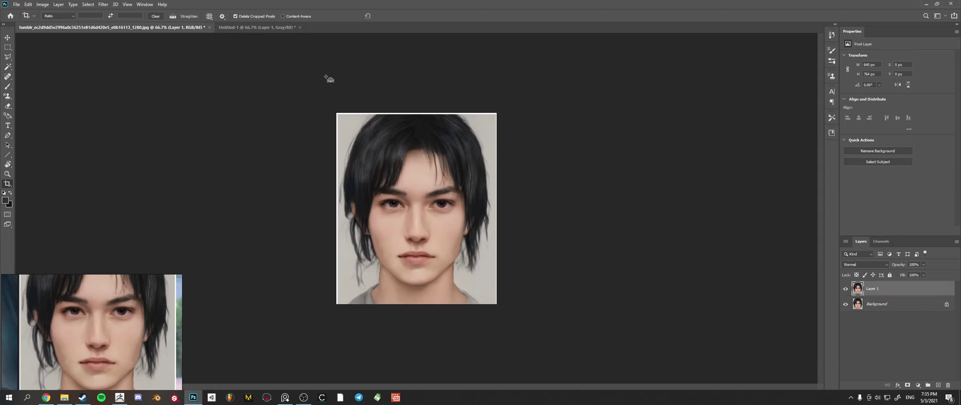
- Try to overlay the cropped portrait on the head render in the grayscale document
left_click_drag(229, 40, 70, 50)
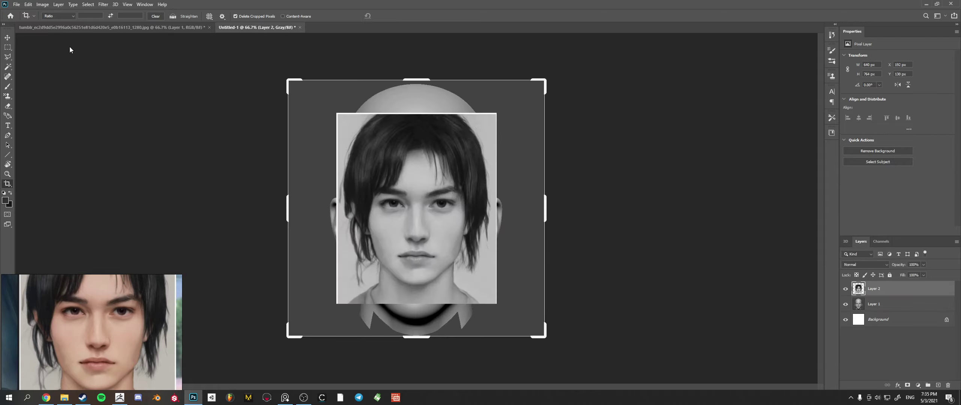
left_click(10, 47)
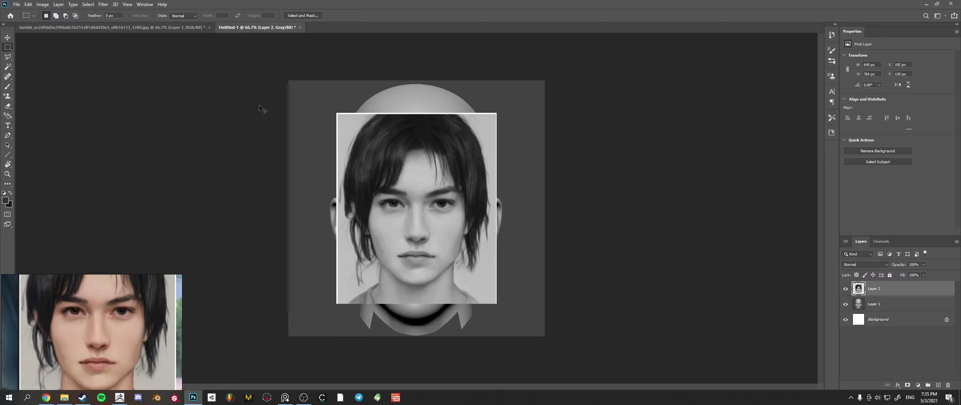
key("ctrl+y")
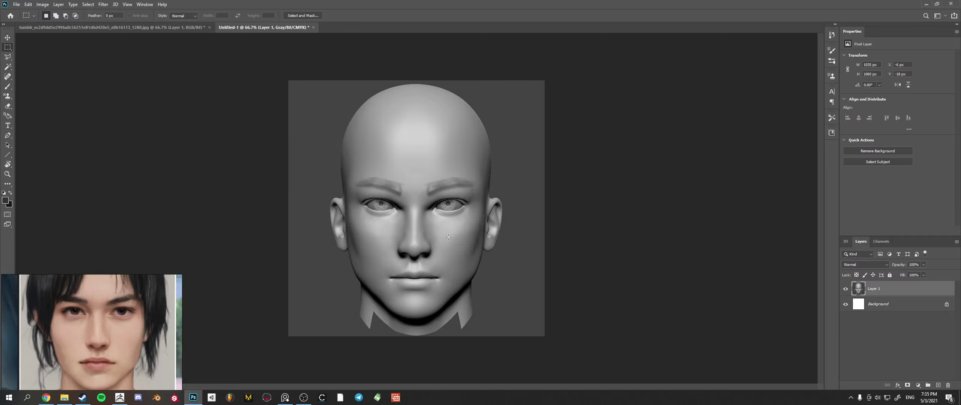
key("ctrl+v")
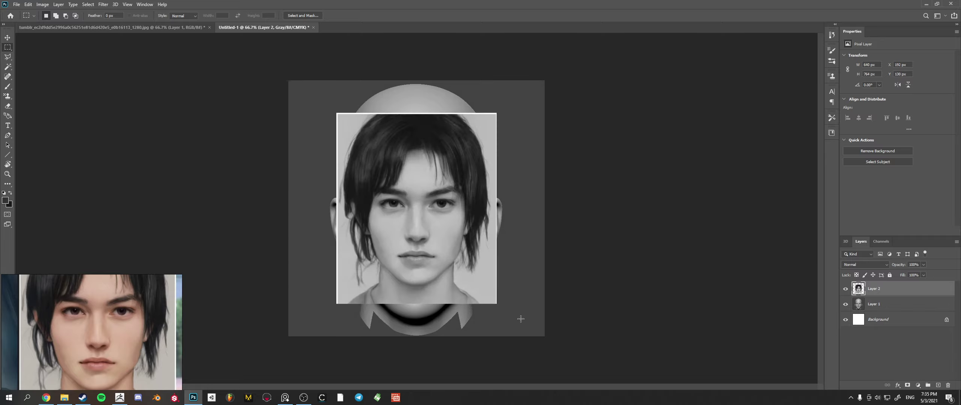
key("ctrl+z")
- Cut the head render out of the grayscale document and paste it into the cropped colour portrait document
key("ctrl+z")
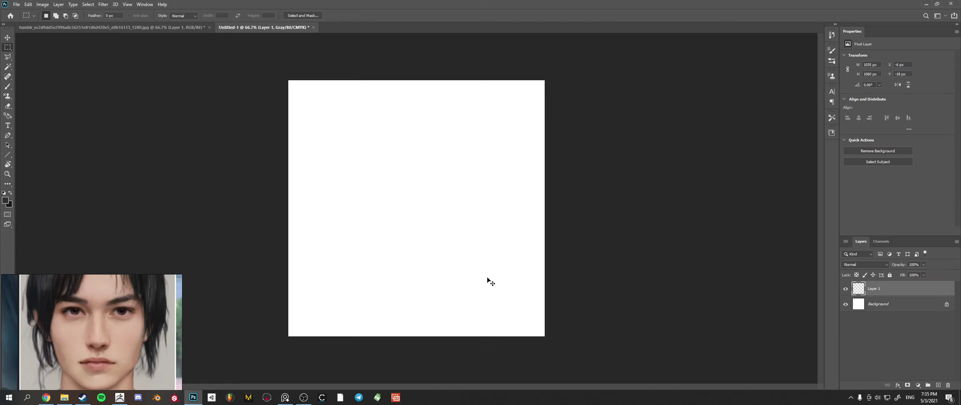
left_click(165, 27)
key("ctrl+v")
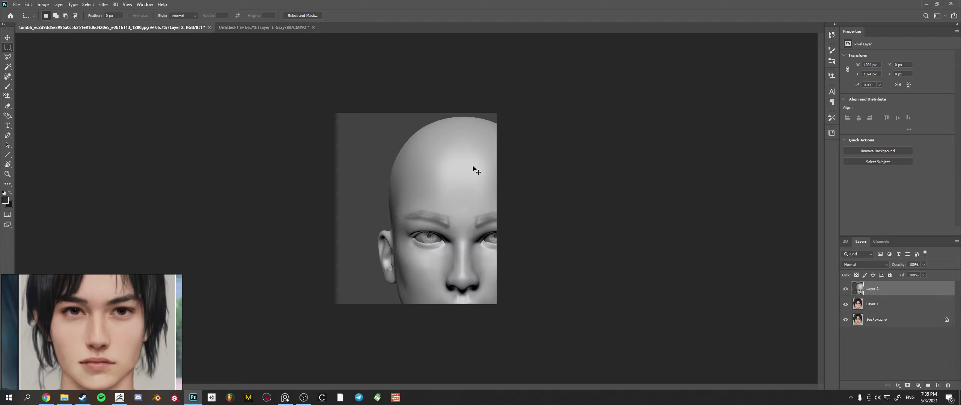
- Scale the pasted head layer down to about 765 by 765 pixels and centre it over the portrait
key("ctrl+t")
left_click_drag(336, 113, 389, 166)
left_click_drag(410, 210, 357, 158)
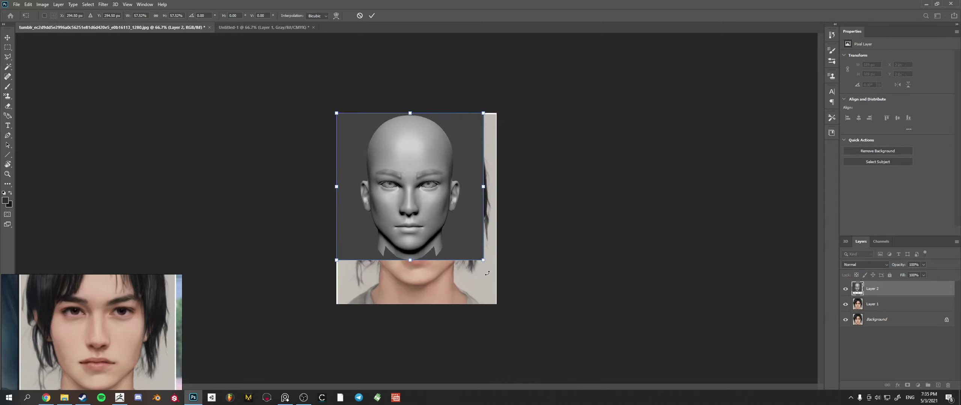
mouse_move(483, 260)
left_mouse_down()
mouse_move(503, 293)
mouse_move(528, 305)
mouse_move(465, 264)
left_mouse_up()
left_click(373, 16)
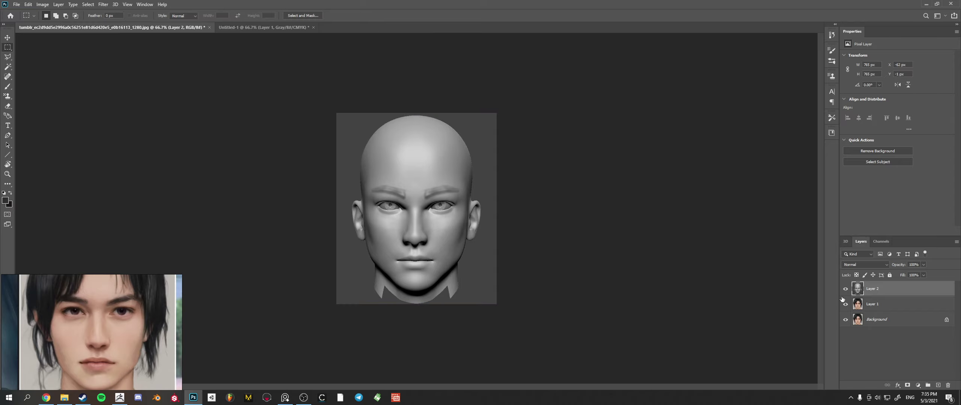
- Lower the head layer's opacity to 23% so the portrait shows through the overlay
left_click_drag(899, 267, 875, 264)
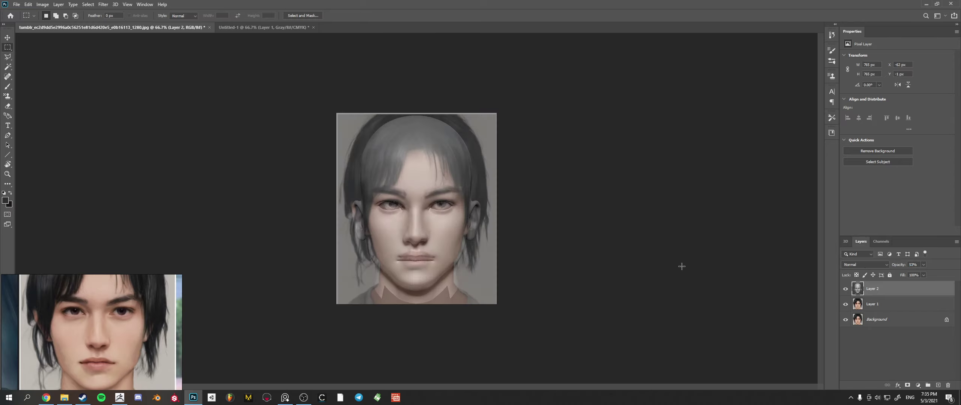
key("ctrl+plus")
scroll(451, 229, "up", 1, "alt")
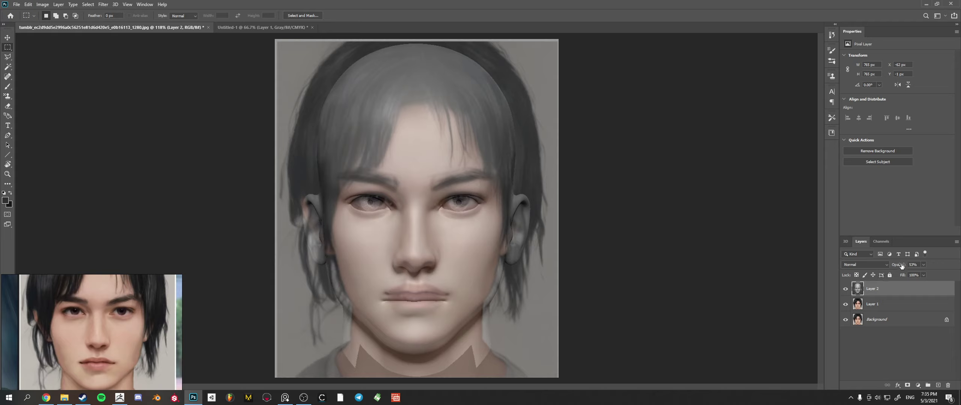
left_click_drag(896, 264, 889, 268)
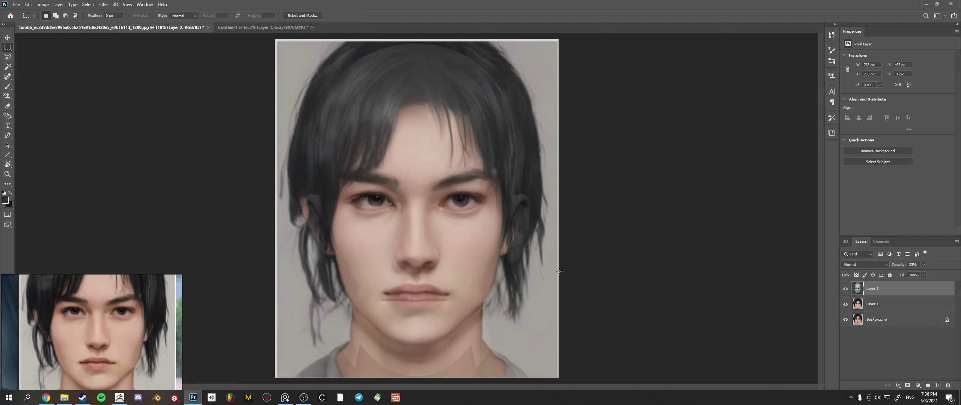
- Scale the head layer to 93.86%, shift it to align its features with the portrait, and set its opacity to 26%
key("ctrl+t")
left_click_drag(585, 377, 576, 364, "alt")
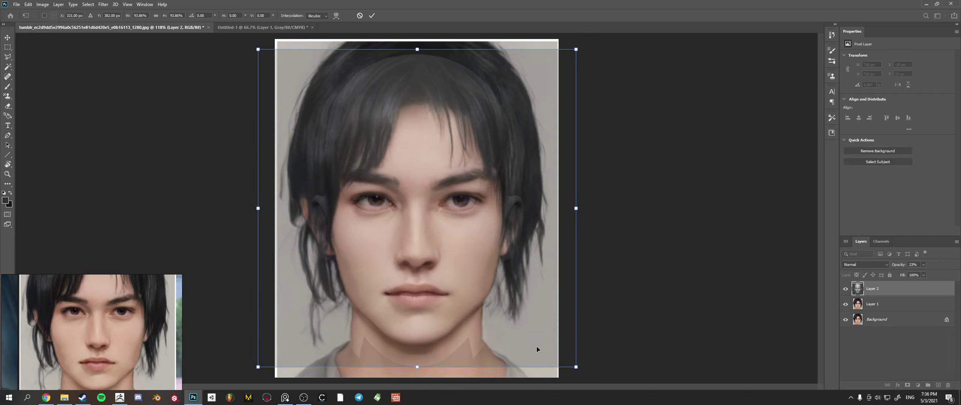
left_click_drag(428, 293, 434, 287)
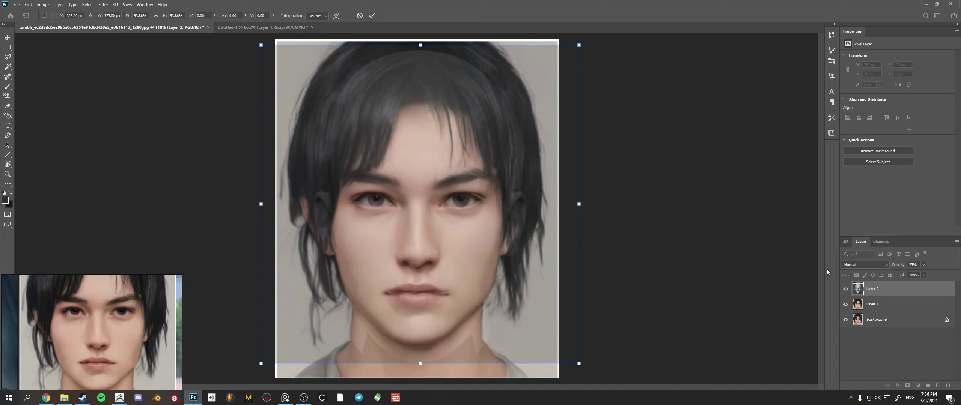
left_click(371, 16)
mouse_move(899, 266)
left_mouse_down()
mouse_move(891, 266)
mouse_move(911, 265)
mouse_move(885, 267)
mouse_move(914, 267)
mouse_move(857, 265)
mouse_move(902, 268)
left_mouse_up()
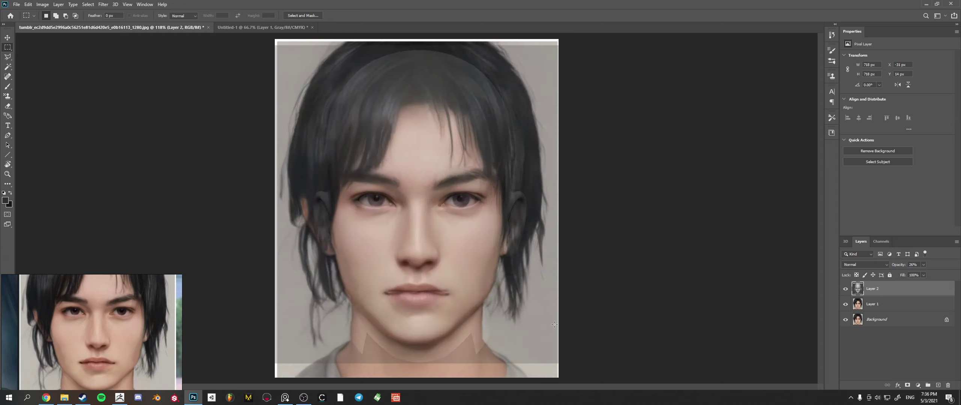
- Switch to ZBrush and widen the wings of the nose slightly with the Move brush at draw size 9 in front view
key("alt+Tab")
key("alt+Tab")
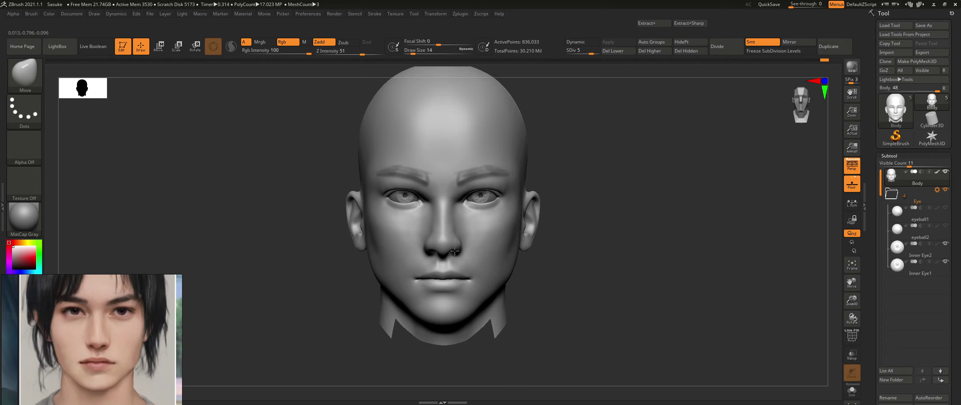
right_click_drag(458, 248, 473, 249, "ctrl")
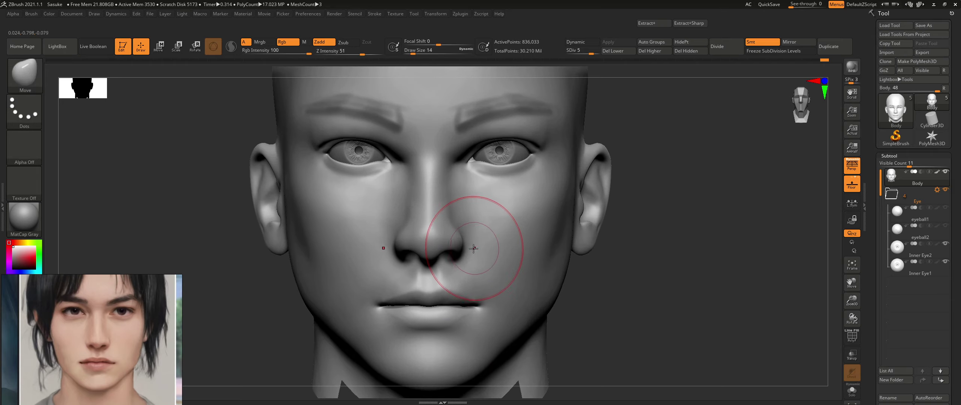
key("bracketleft")
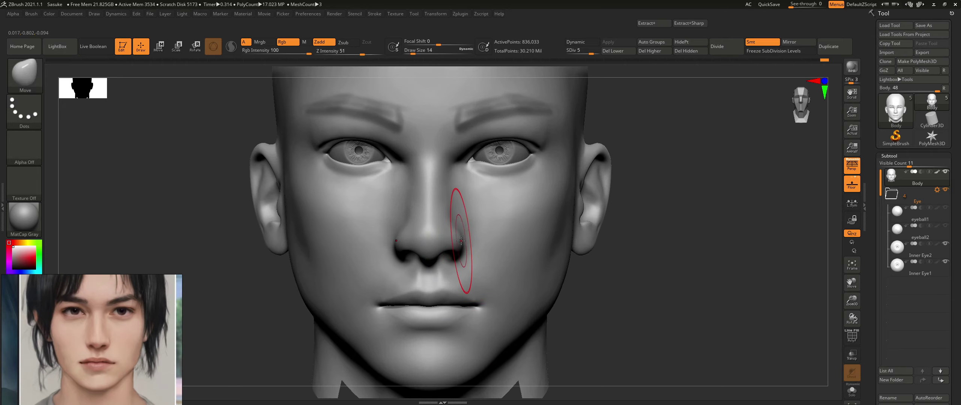
key("bracketright")
key("bracketleft")
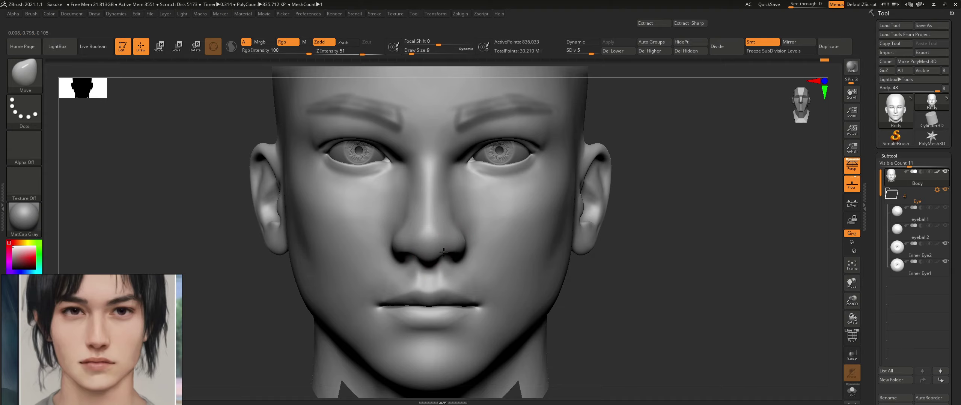
mouse_move(504, 231)
right_mouse_down()
mouse_move(474, 231)
mouse_move(507, 230)
right_mouse_up()
- Switch to Photoshop, set the head layer's opacity to 0%, and compare the portrait's proportions with the sculpt in ZBrush
key("alt+Tab")
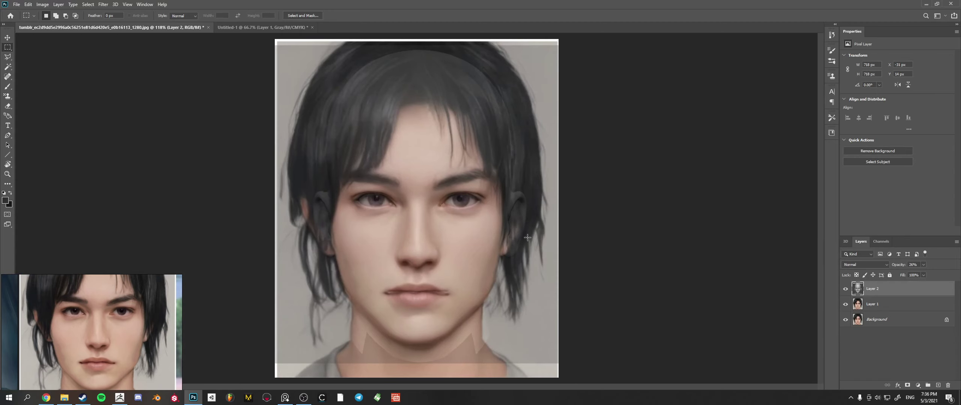
left_click(902, 265)
left_click_drag(902, 266, 832, 259)
key("alt+Tab")
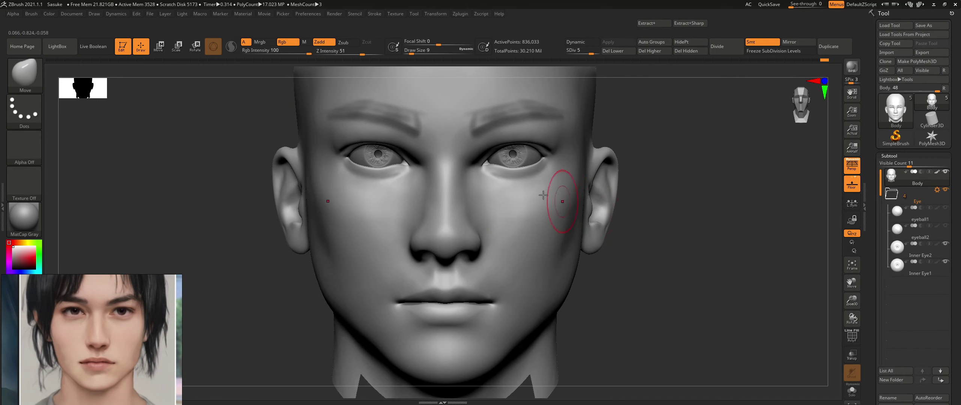
key("alt+Tab")
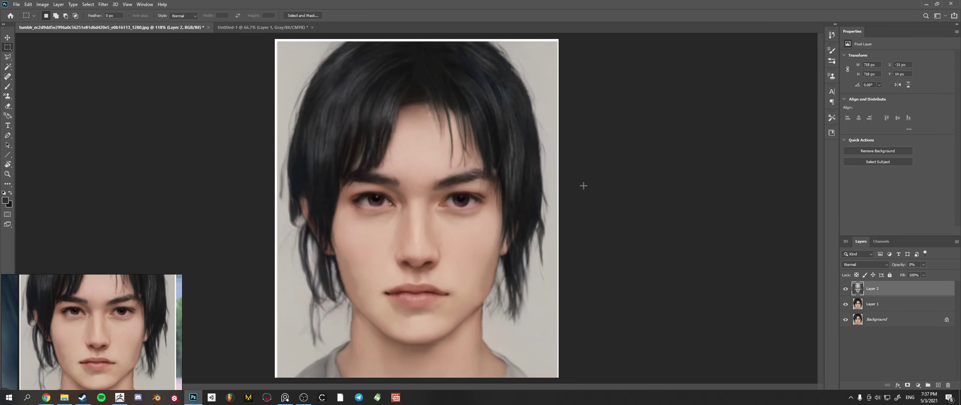
key("alt+Tab")
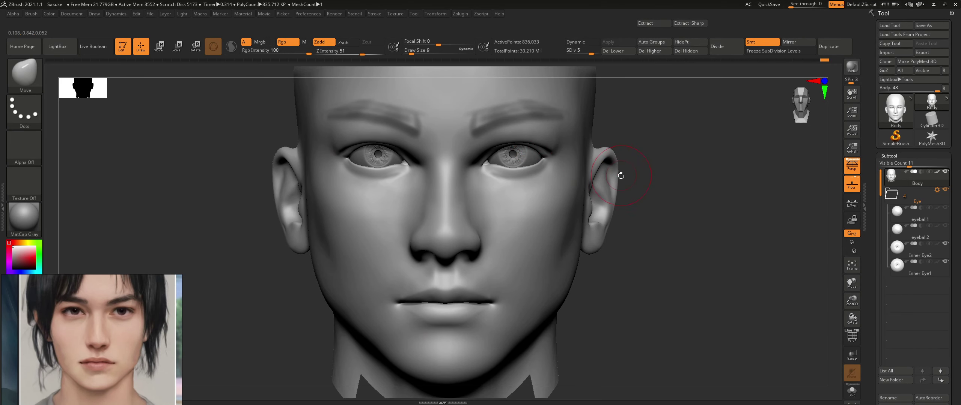
- Compare the sculpt's eye area in ZBrush with the portrait in Photoshop, fading the head overlay
right_click_drag(620, 176, 515, 230, "ctrl")
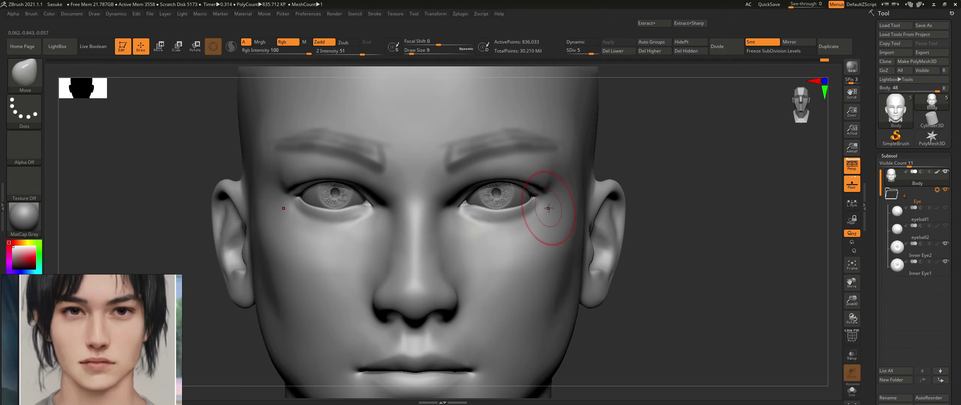
key("alt+Tab")
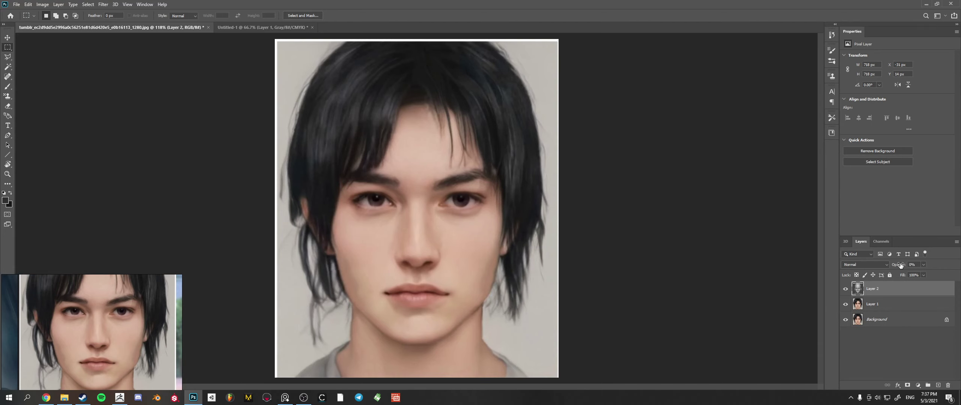
left_click_drag(900, 265, 877, 264)
- Switch to ZBrush, nudge the mouth corners slightly with the Move brush at draw size 9, and check against the portrait in Photoshop
key("alt+Tab")
right_click_drag(503, 285, 504, 188, "alt")
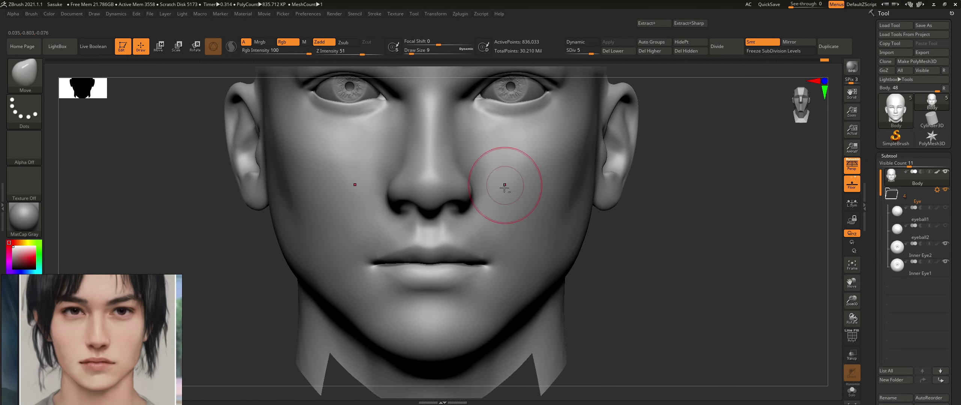
left_click_drag(483, 269, 482, 270)
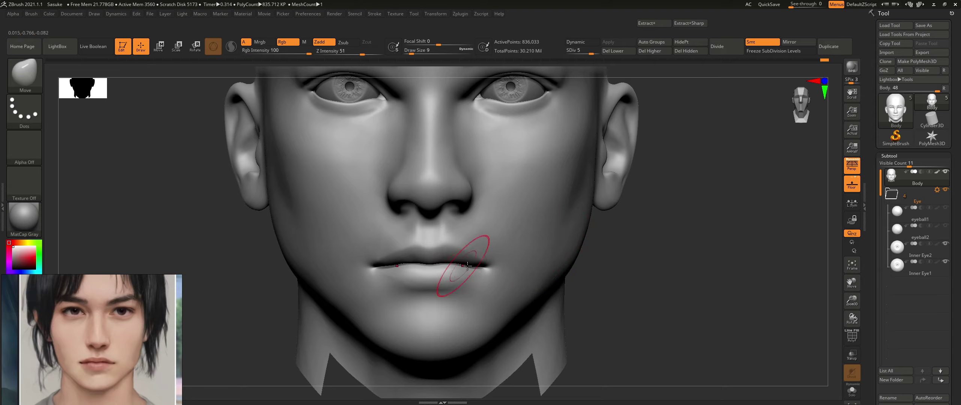
key("alt+Tab")
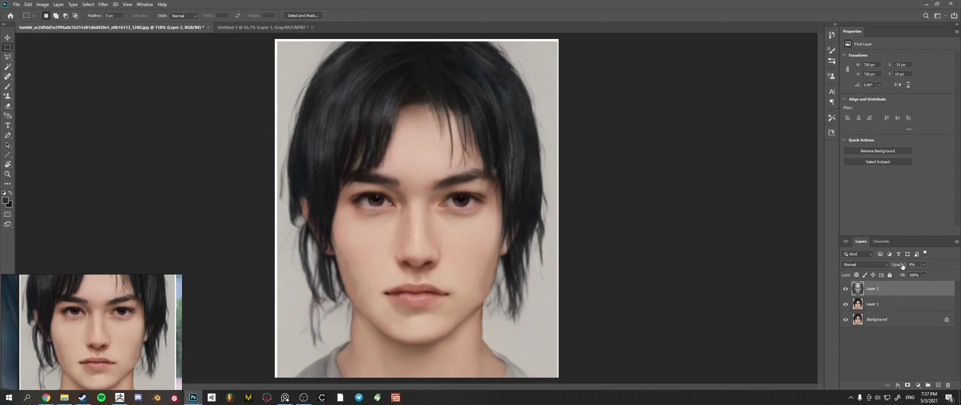
- Compare the sculpt's mouth and jaw in ZBrush with the portrait in Photoshop, keeping the head layer at 0% opacity in Normal mode
left_click_drag(897, 266, 872, 266)
key("alt+Tab")
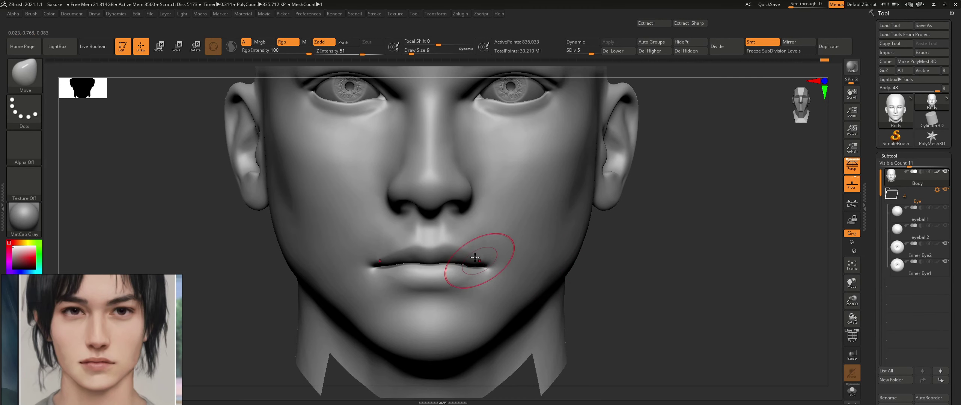
key("[")
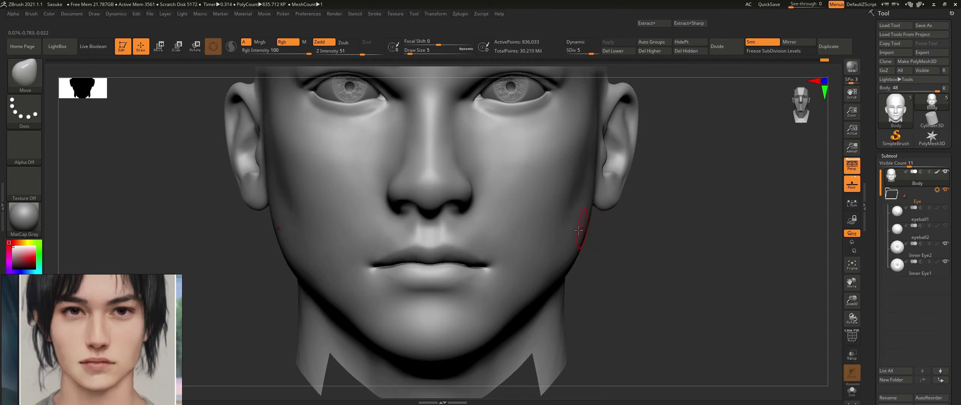
key("alt+Tab")
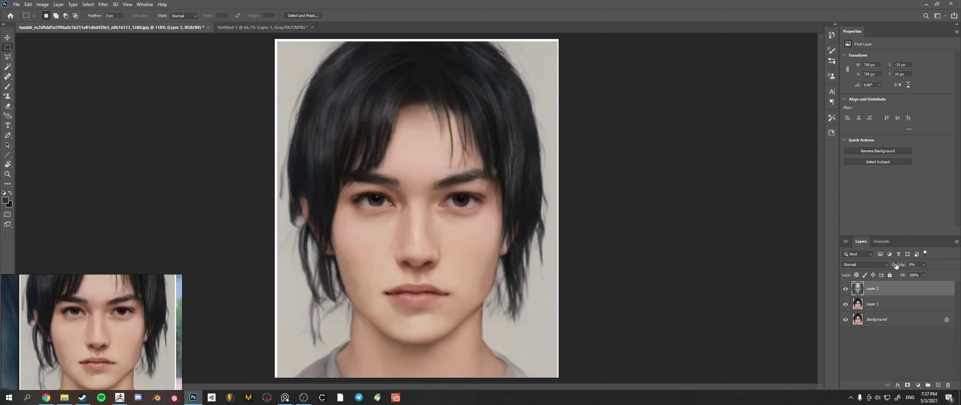
left_click_drag(894, 267, 865, 265)
left_click(885, 265)
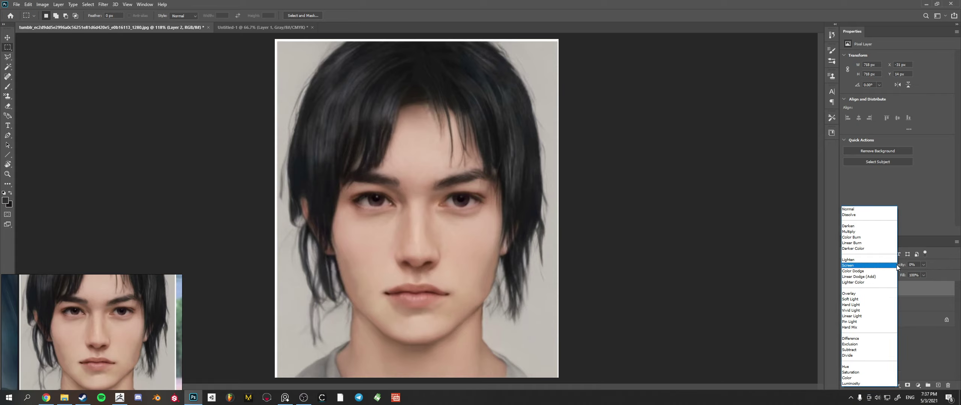
left_click(905, 265)
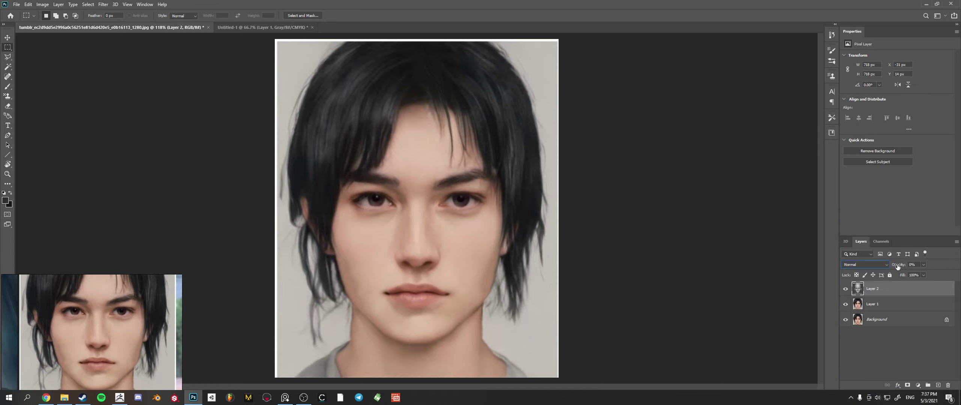
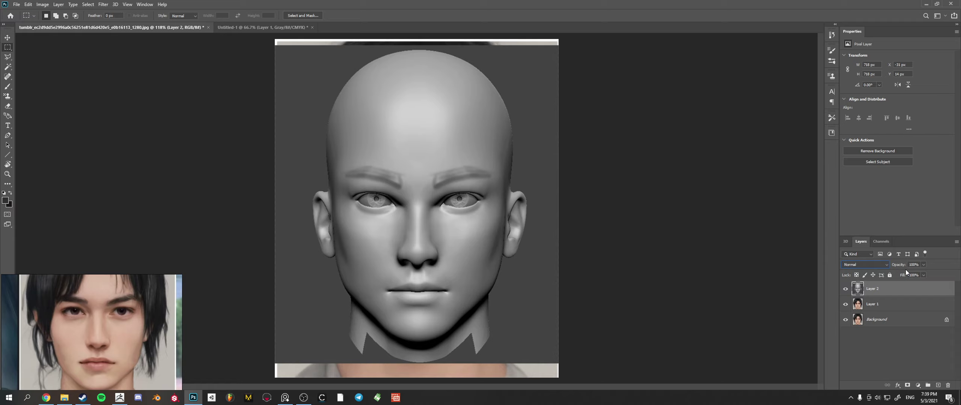
- Fade the head layer's opacity between 100% and 0% to compare the sculpt's features with the portrait
left_click_drag(901, 265, 851, 262)
left_click(885, 267)
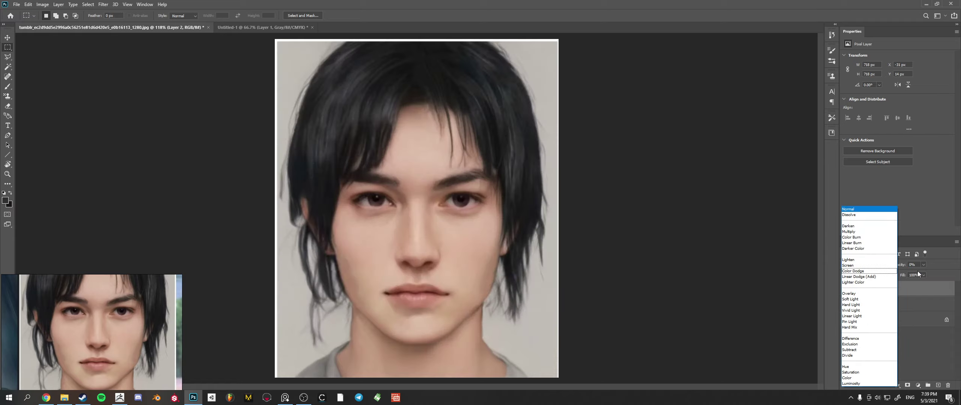
left_click(960, 264)
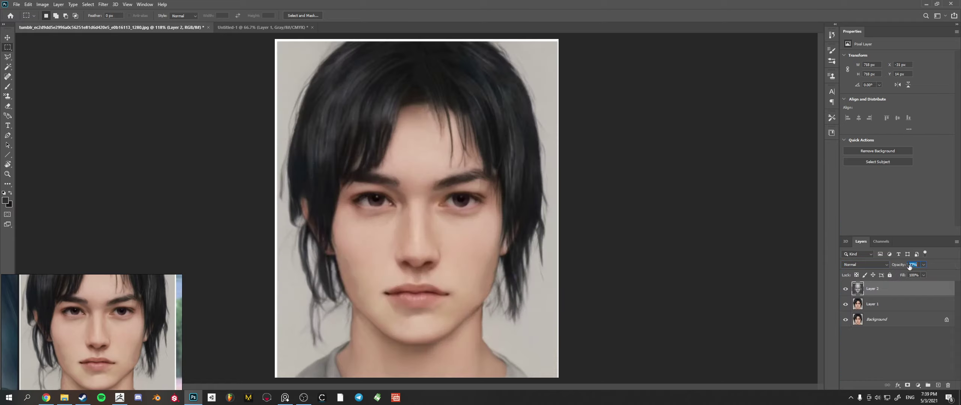
type("60")
key("Return")
left_click_drag(897, 266, 848, 264)
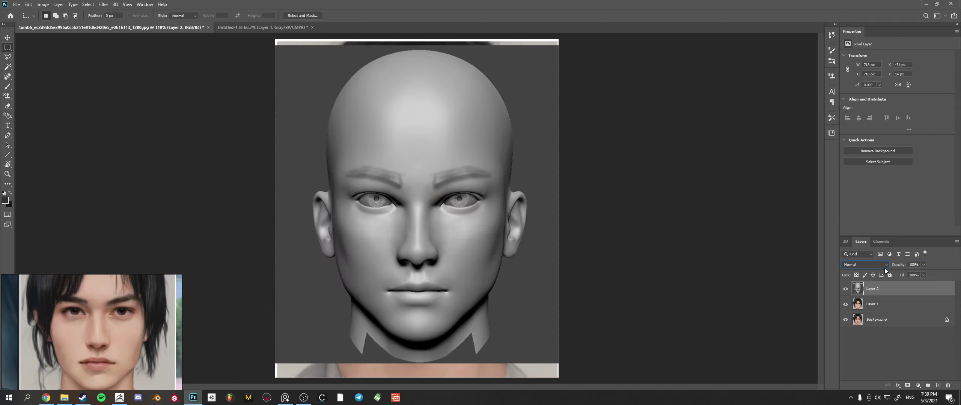
left_click_drag(902, 265, 870, 264)
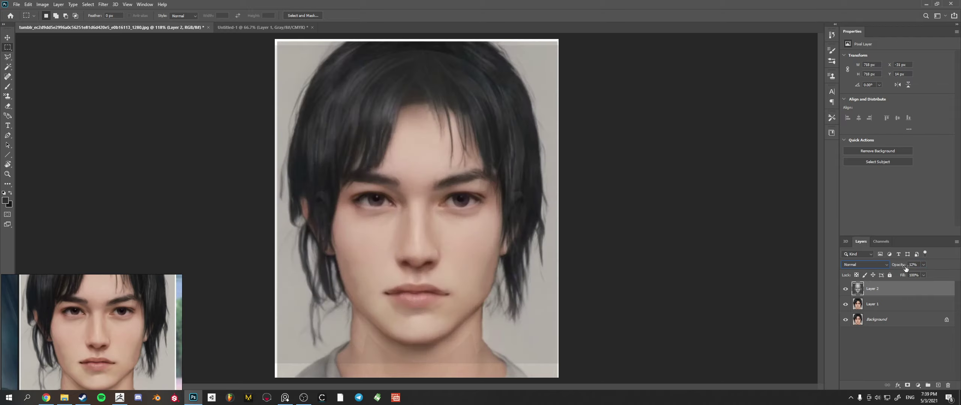
left_click_drag(907, 265, 899, 265)
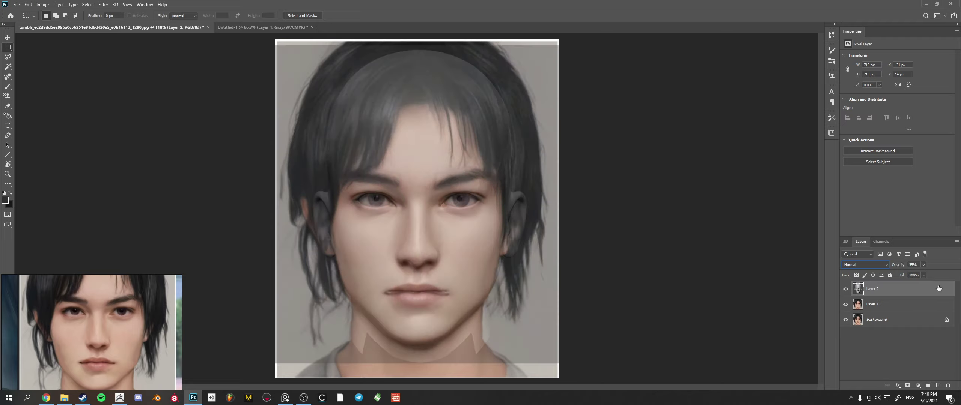
mouse_move(896, 265)
left_mouse_down()
mouse_move(916, 265)
mouse_move(886, 267)
left_mouse_up()
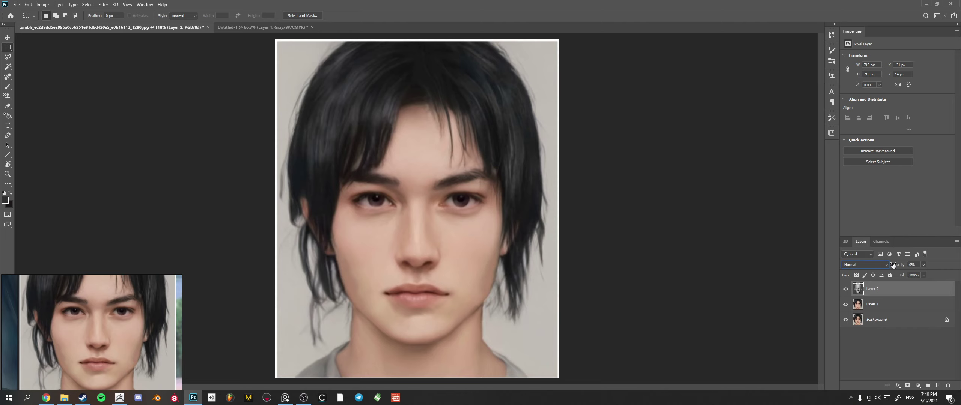
- Switch to ZBrush and nudge the outer part of the lower eyelids slightly outward with the Move brush at draw size 10
key("alt+Tab")
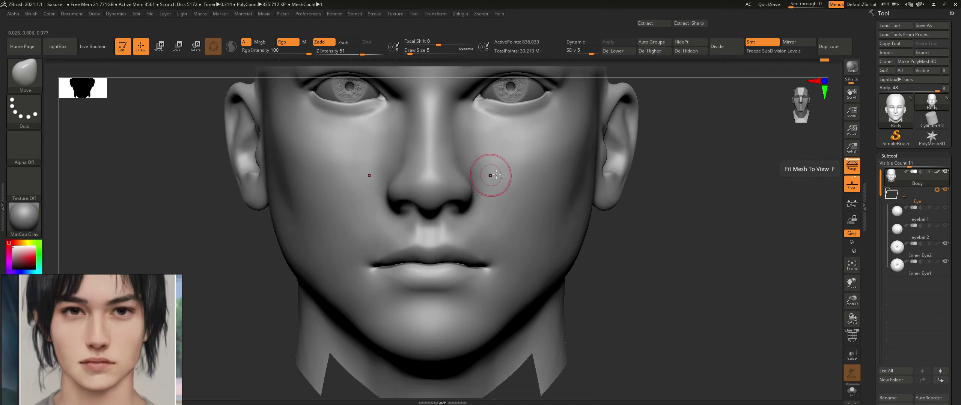
right_click_drag(502, 179, 431, 277, "alt")
key("bracketright")
key("bracketright")
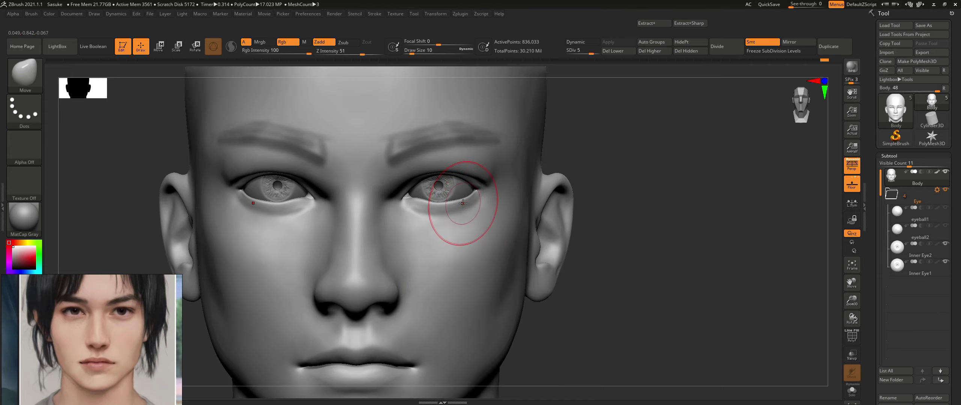
left_click_drag(460, 206, 468, 203)
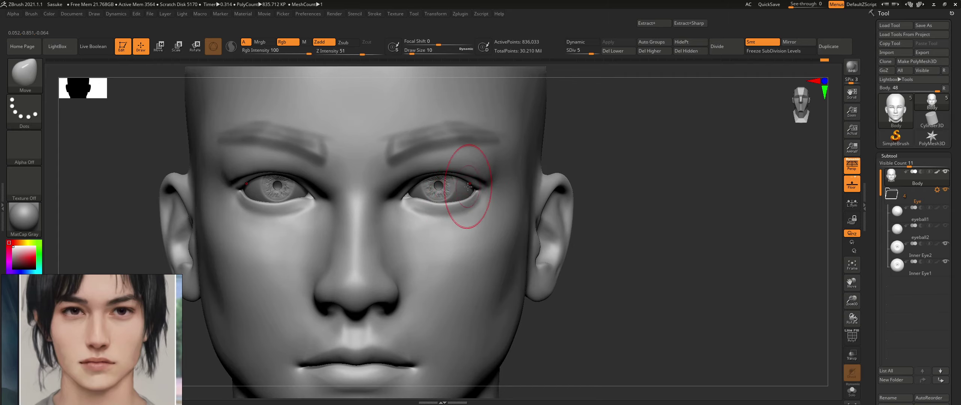
- Select the Inner Eye1 subtool, shift it very slightly along X with the transform gizmo, and return to Draw mode
left_click(912, 254)
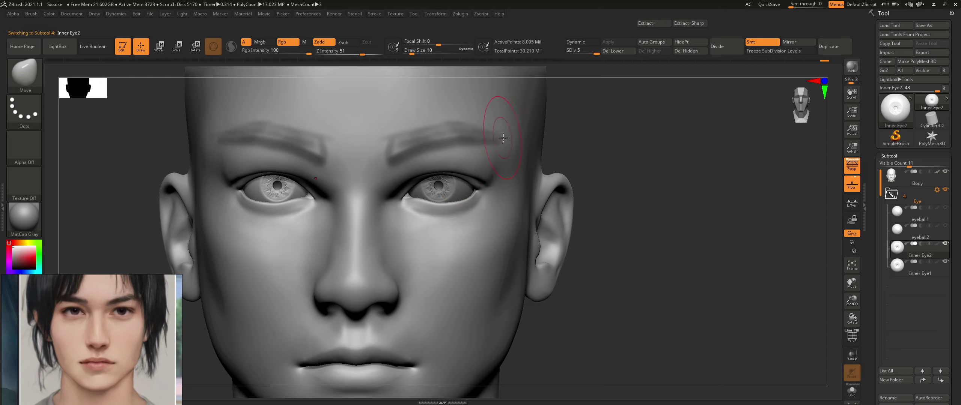
left_click(909, 271)
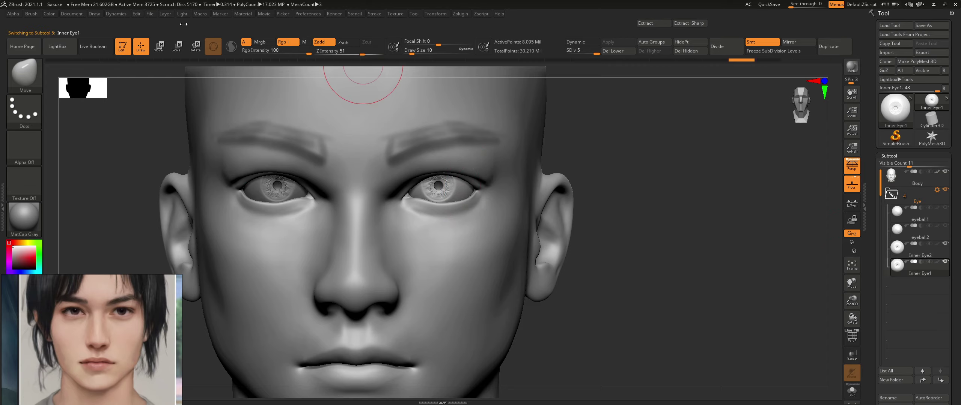
left_click(177, 46)
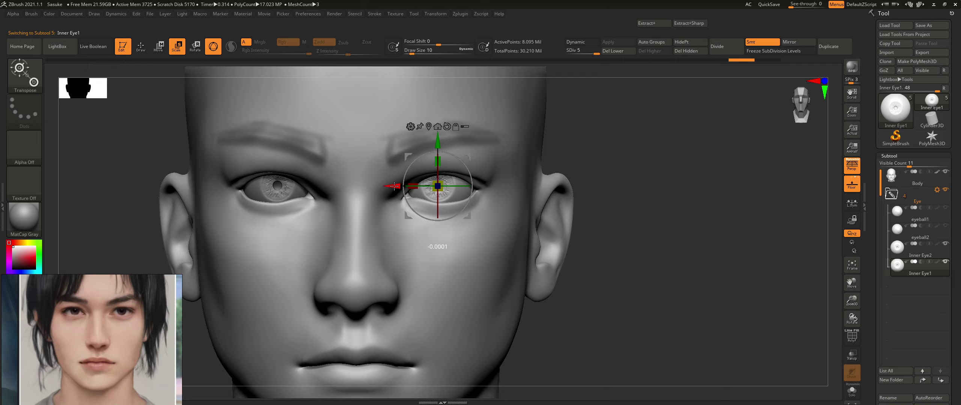
left_click_drag(396, 187, 397, 187)
right_click_drag(401, 186, 353, 194)
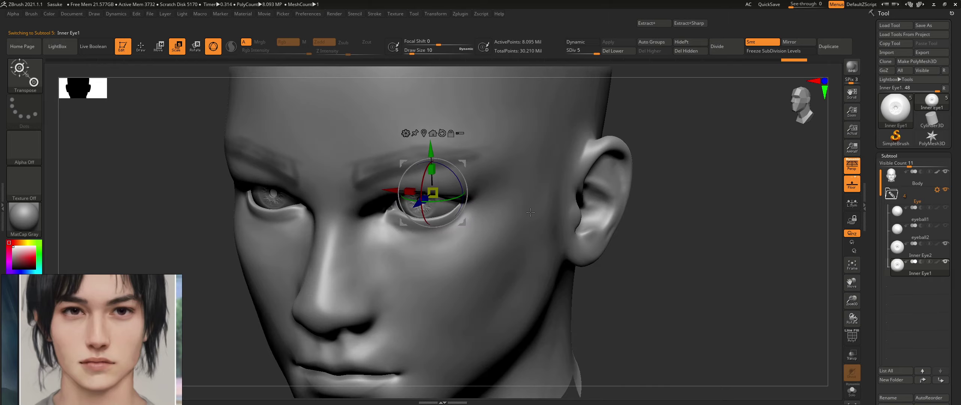
left_click_drag(391, 189, 392, 189)
right_click_drag(392, 187, 452, 188)
left_click(141, 47)
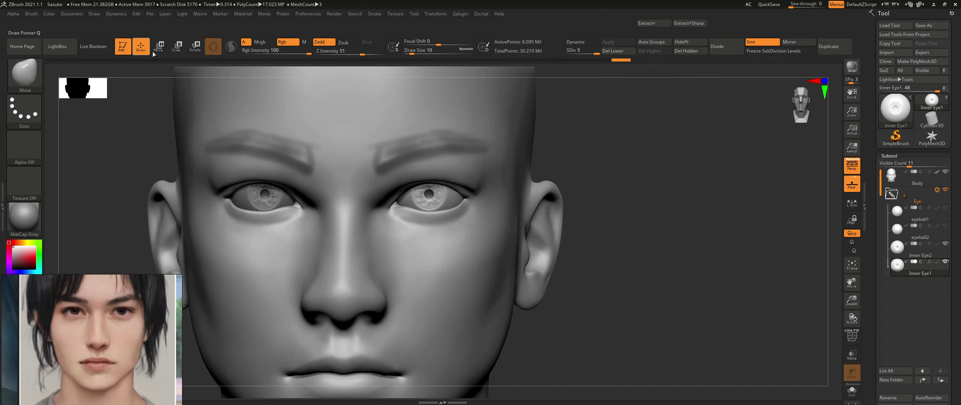
- Delete the Inner Eye2 subtool
mouse_move(573, 195)
right_mouse_down("ctrl")
mouse_move(498, 199)
mouse_move(513, 300)
right_mouse_up("ctrl")
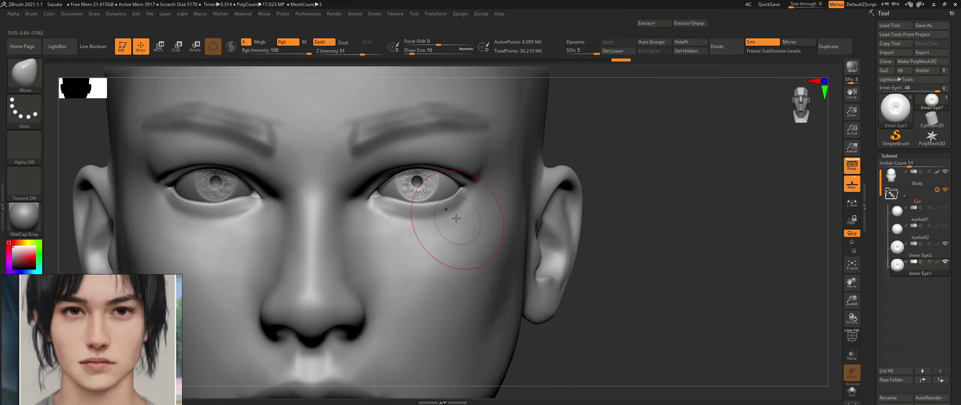
left_click(446, 209, "alt")
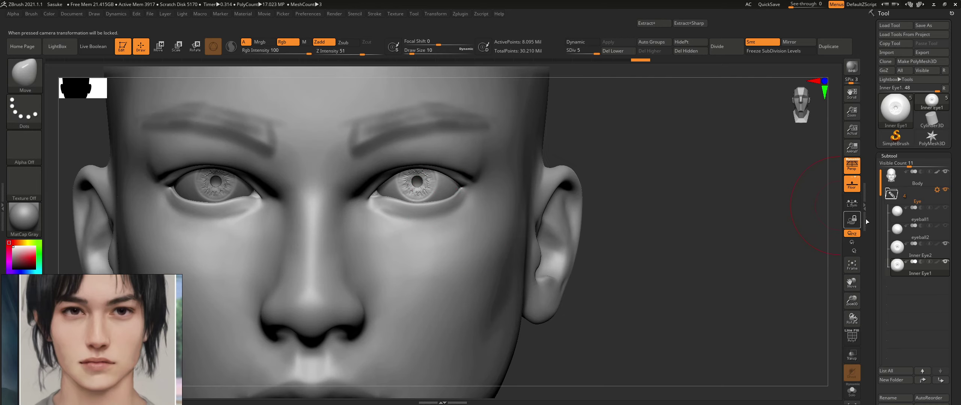
scroll(959, 240, "down", 3)
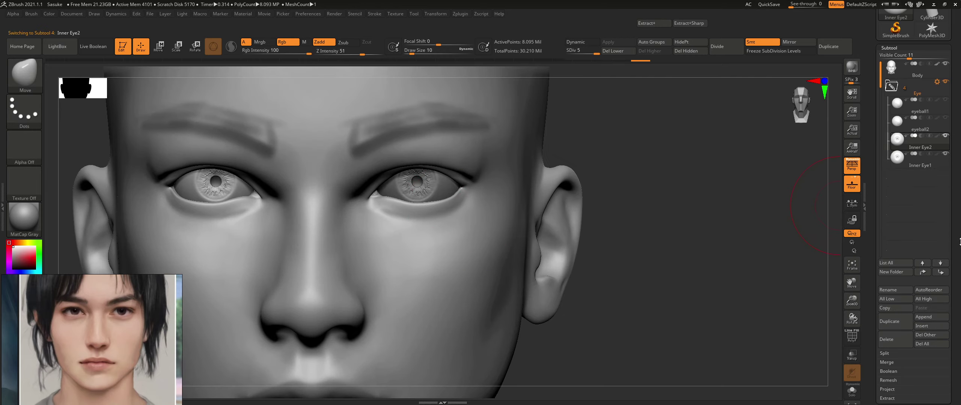
left_click(891, 339)
left_click(826, 354)
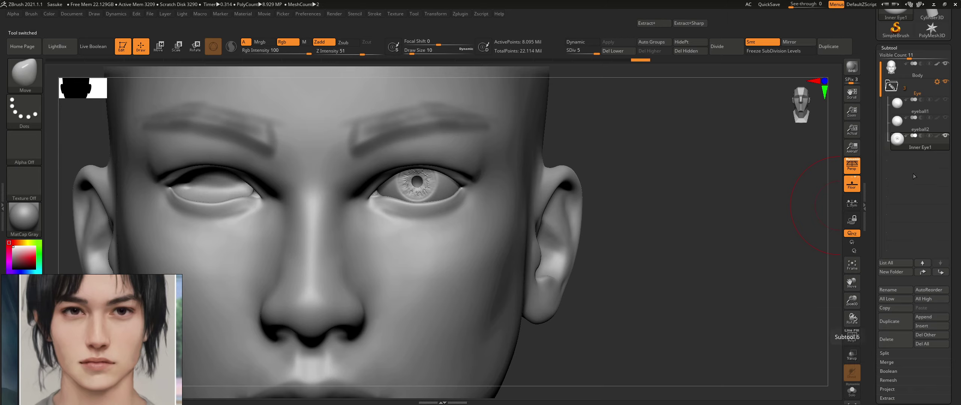
- Check how the plain eyeballs fit the eyelids by selecting the eyeball2 subtool and then eyeball1
key("f")
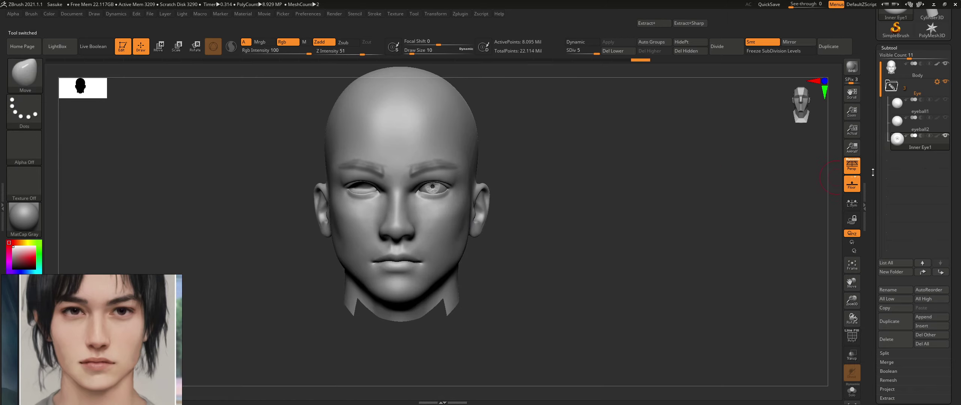
left_click(917, 129)
key("f")
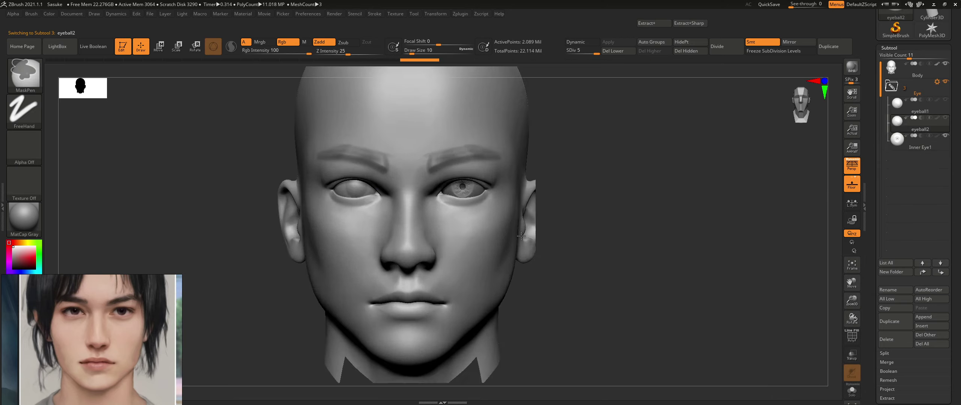
left_click(928, 112)
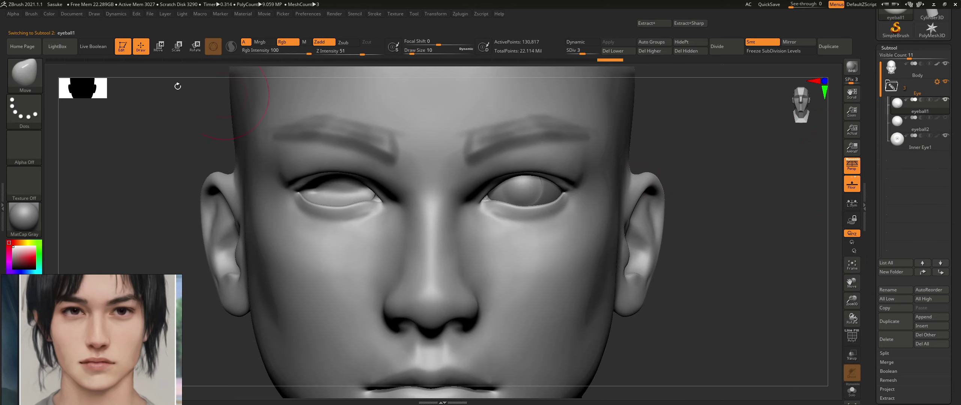
- Center the transform gizmo on the eyeball1 subtool, nudge the eyeball slightly along X, and return to Draw mode
left_click(181, 48)
right_click_drag(505, 207, 437, 232, "ctrl")
left_click(503, 154)
right_click_drag(517, 258, 516, 290, "ctrl")
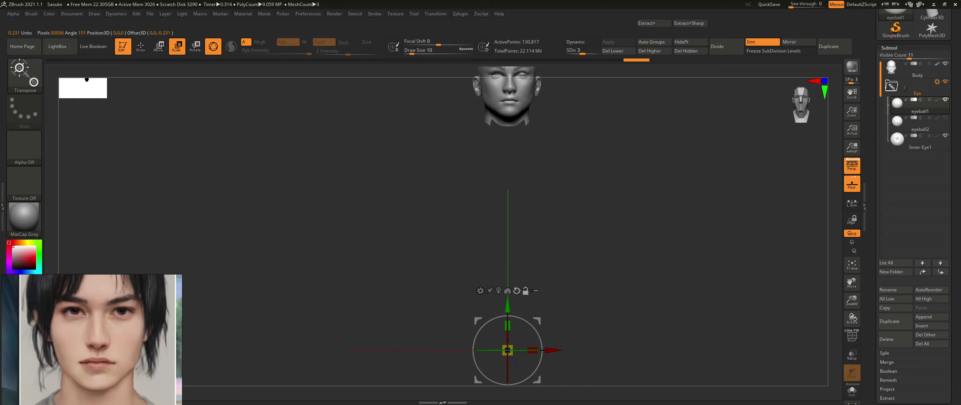
left_click(499, 290, "alt")
right_click_drag(573, 164, 534, 300, "alt")
right_click_drag(503, 204, 527, 205, "ctrl")
left_click_drag(506, 177, 509, 177)
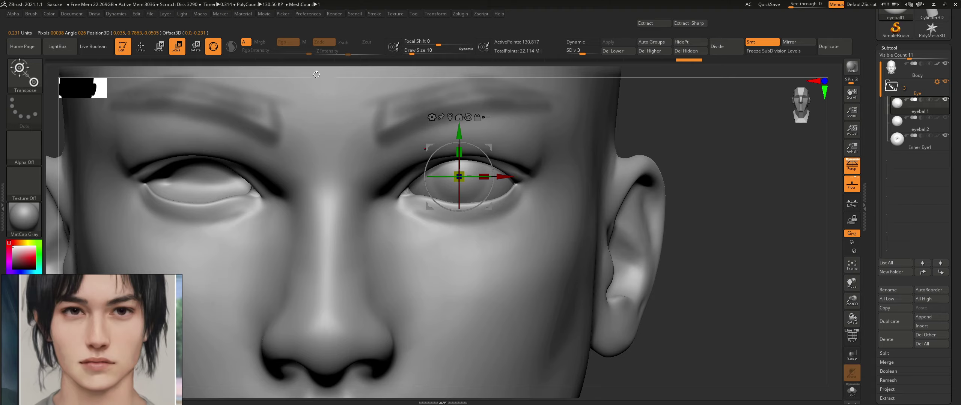
left_click(141, 46)
mouse_move(598, 202)
right_mouse_down()
mouse_move(562, 222)
mouse_move(638, 199)
right_mouse_up()
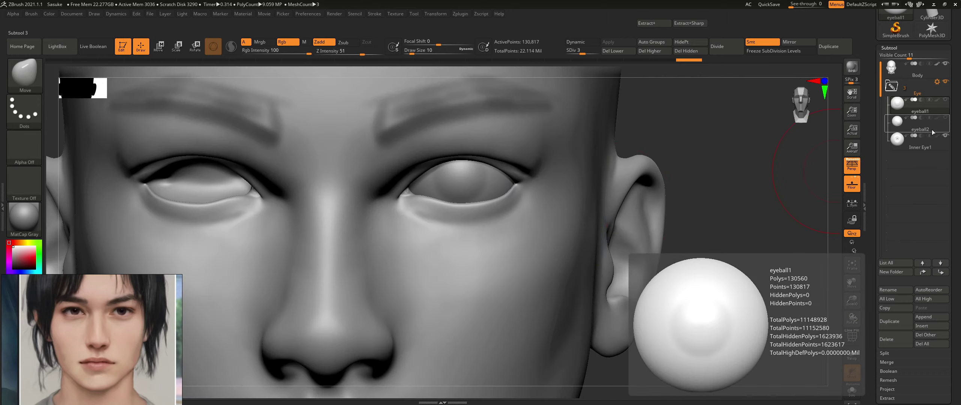
- Select the Inner Eye1 subtool to inspect the eye, then switch to Photoshop and fade the head layer over the portrait
left_click(923, 149)
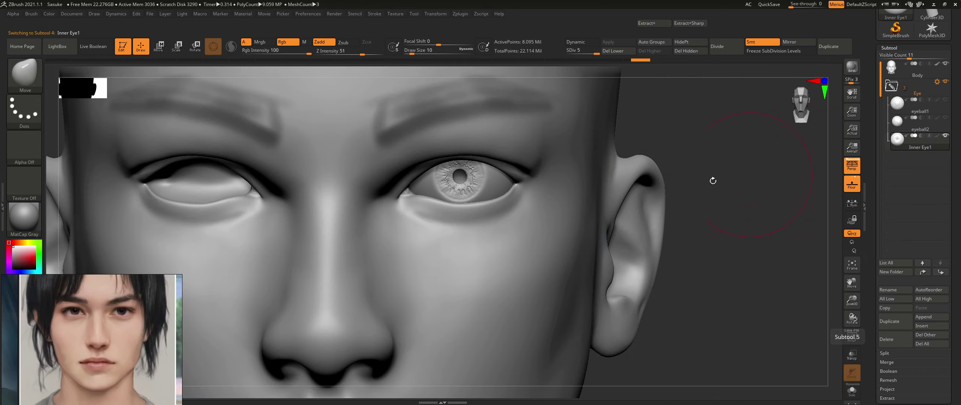
right_click_drag(505, 209, 480, 264)
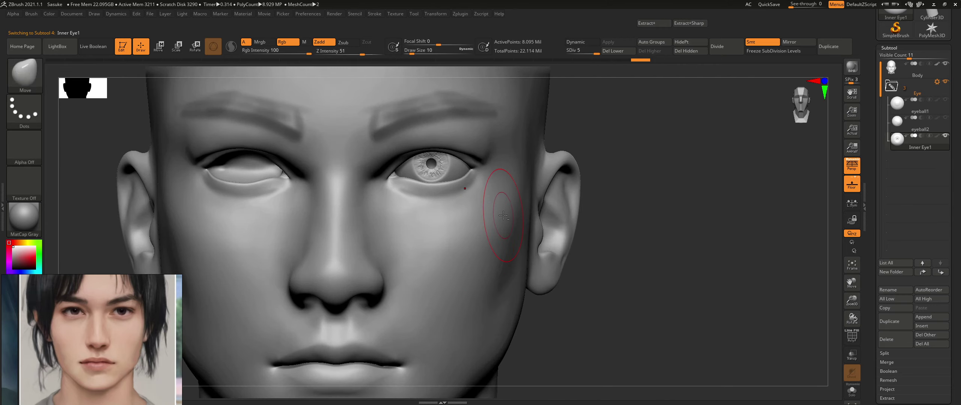
key("alt+Tab")
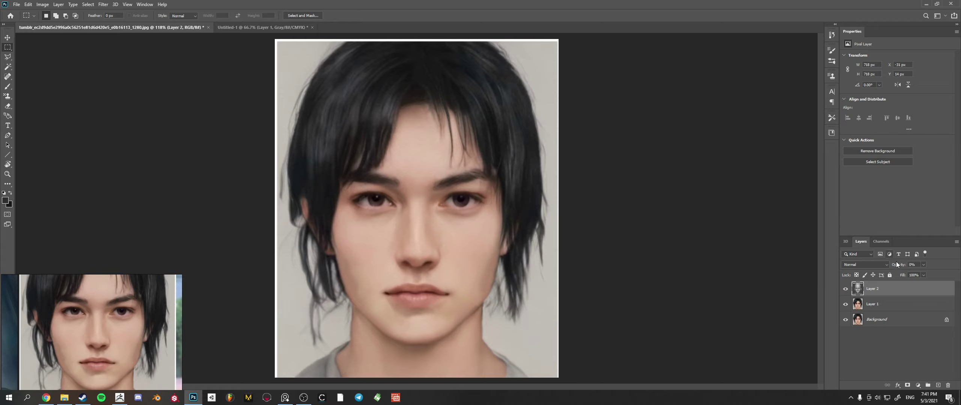
mouse_move(896, 265)
left_mouse_down()
mouse_move(910, 265)
mouse_move(888, 264)
left_mouse_up()
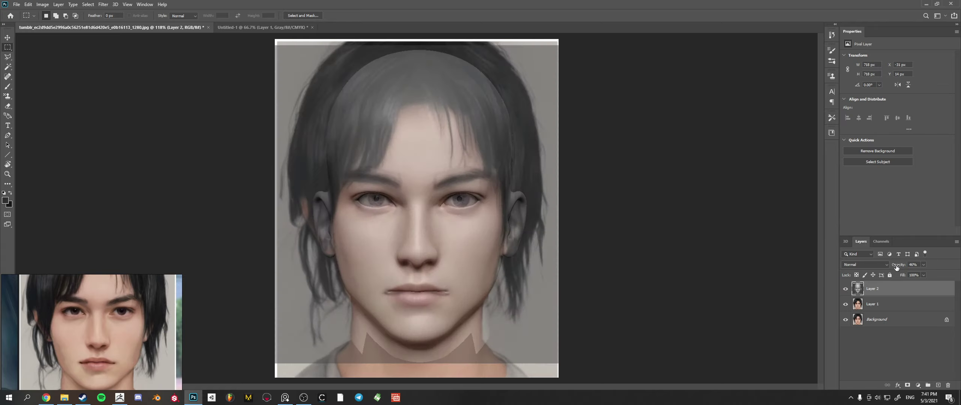
mouse_move(895, 266)
left_mouse_down()
mouse_move(910, 265)
mouse_move(888, 264)
left_mouse_up()
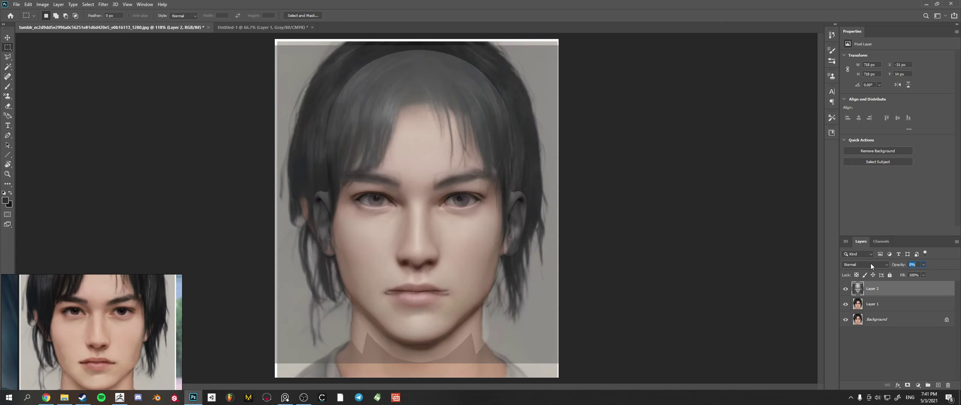
- Switch to ZBrush and make the Body subtool active for work around the eyes
key("alt+Tab")
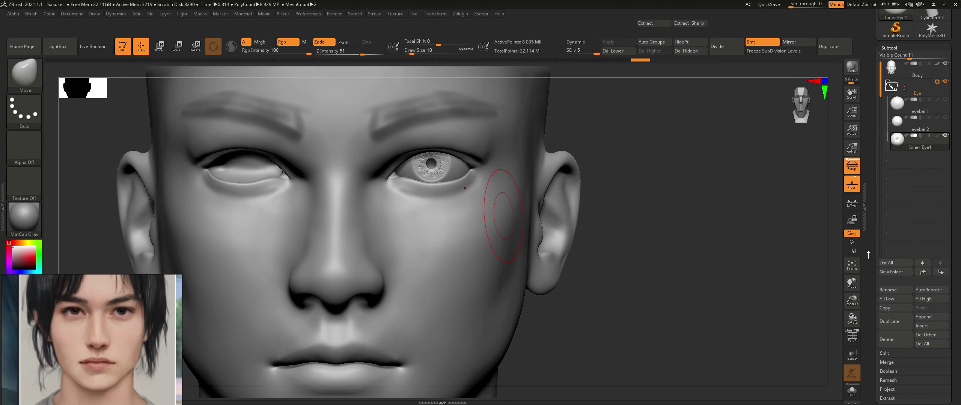
mouse_move(467, 210)
right_mouse_down("ctrl")
mouse_move(463, 218)
mouse_move(465, 202)
right_mouse_up("ctrl")
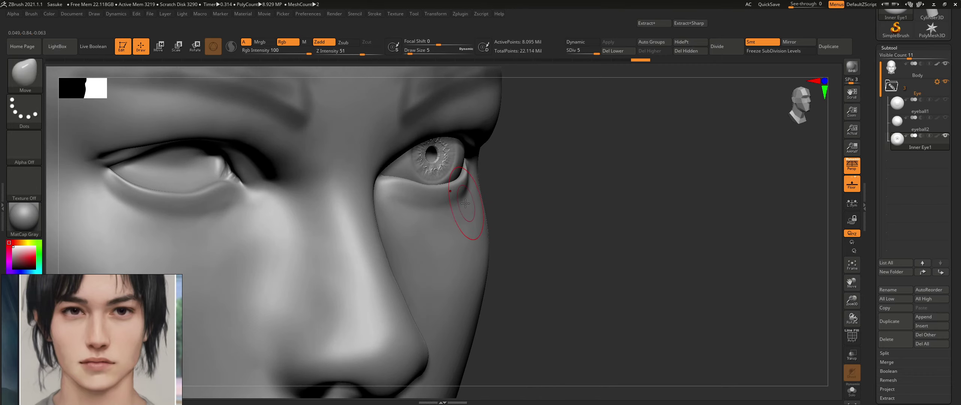
left_click(927, 75)
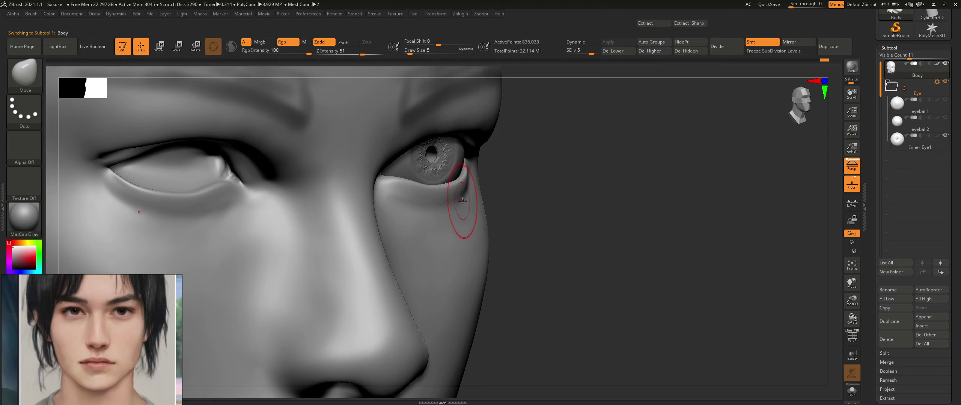
right_click_drag(476, 200, 466, 209)
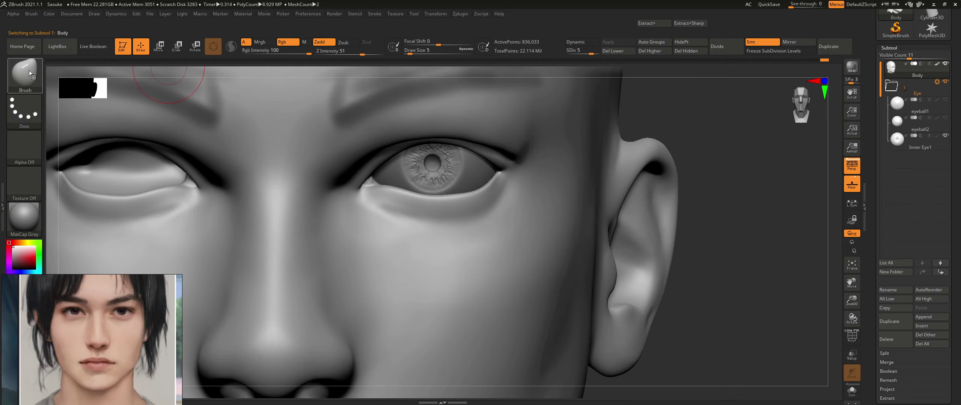
- Try the Standard brush on the skin beneath the eyes
left_click(24, 75)
key("s")
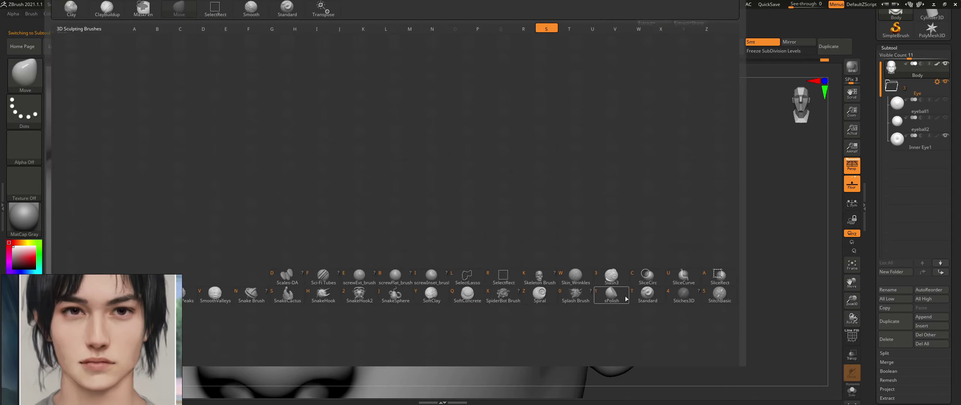
left_click(647, 294)
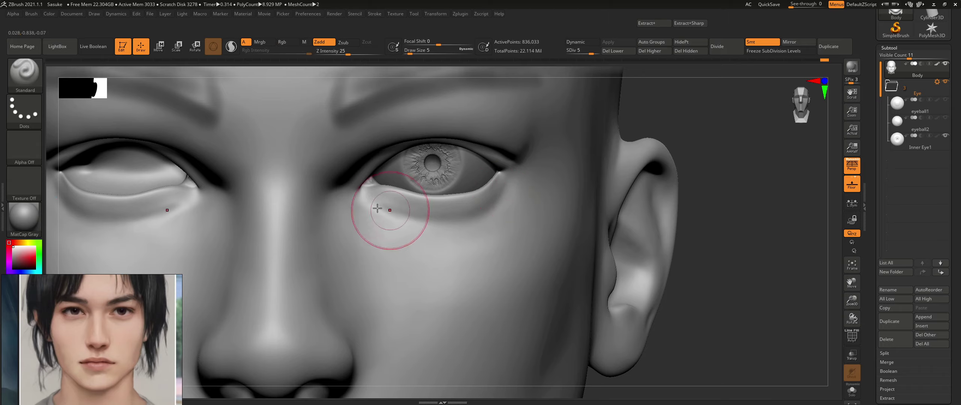
key("ctrl")
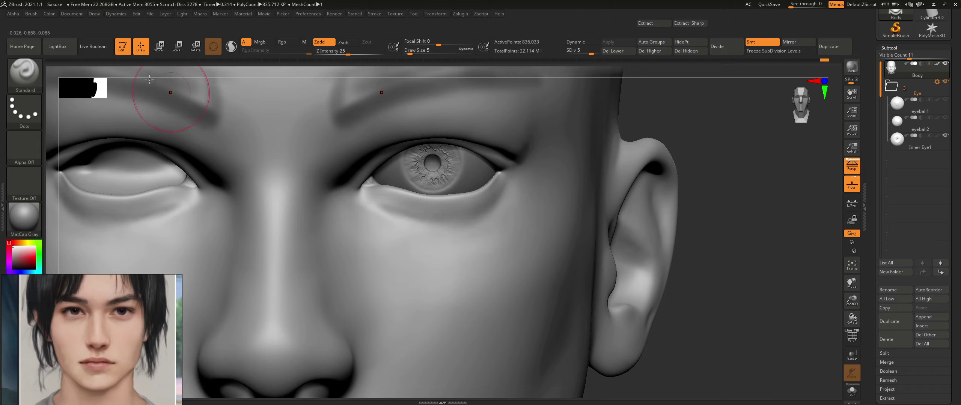
key("shift")
- Switch to the Move brush and nudge the lower eyelids slightly upward
key("b")
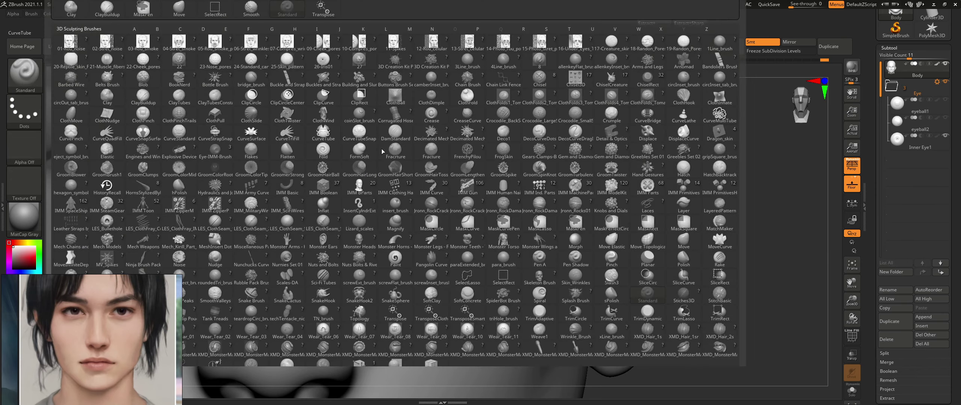
key("m")
key("v")
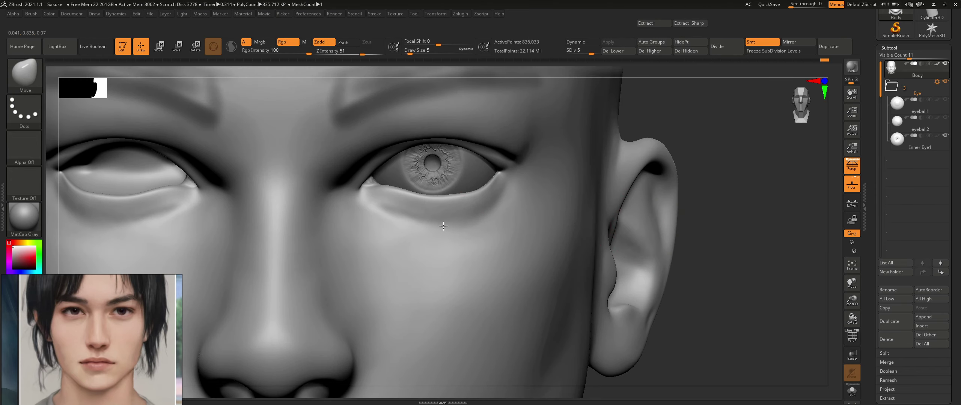
key("ctrl")
right_click_drag(542, 217, 530, 188, "ctrl")
right_click_drag(543, 238, 566, 281, "ctrl")
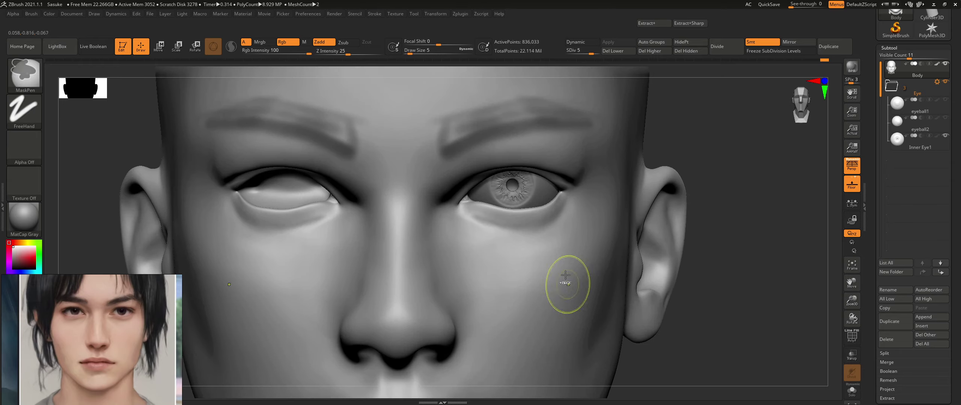
right_click_drag(539, 223, 528, 217)
left_click_drag(529, 218, 528, 214)
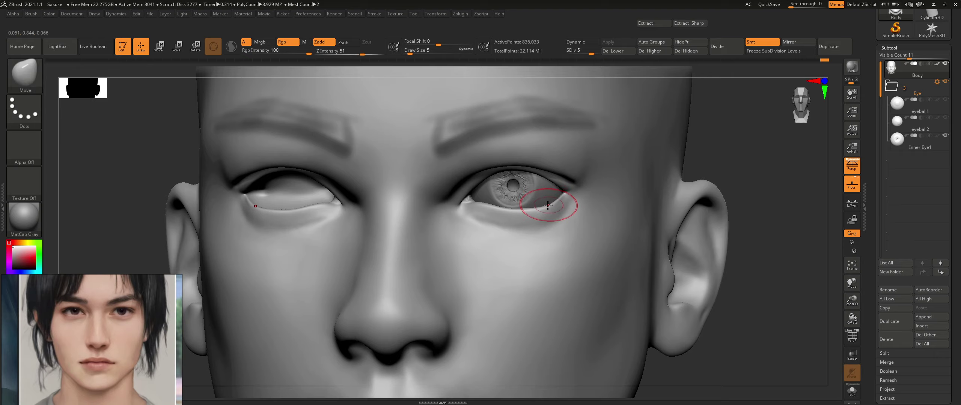
- Reshape the outer eye corners with the Move brush, raising its Draw Size to 7
right_click_drag(562, 214, 538, 218)
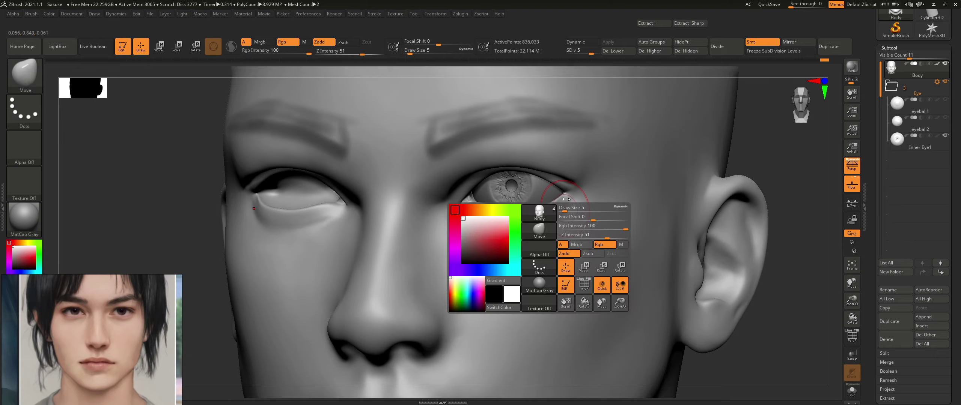
left_click_drag(581, 216, 570, 197)
key("bracketright")
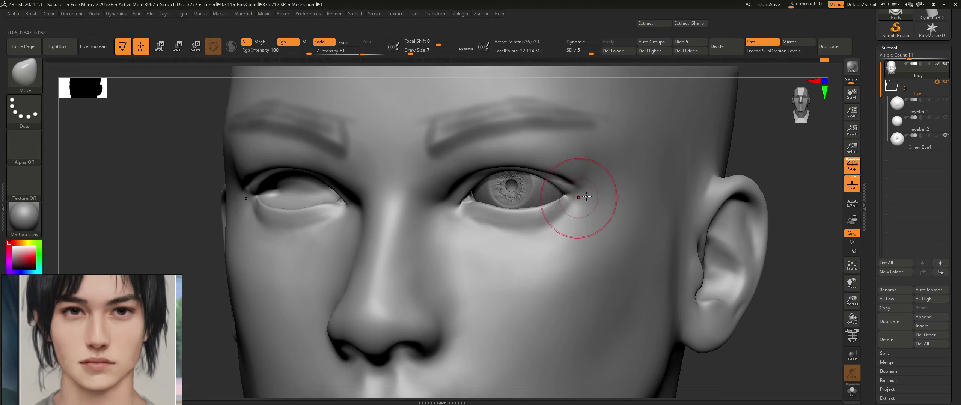
right_click_drag(611, 195, 589, 201, "shift")
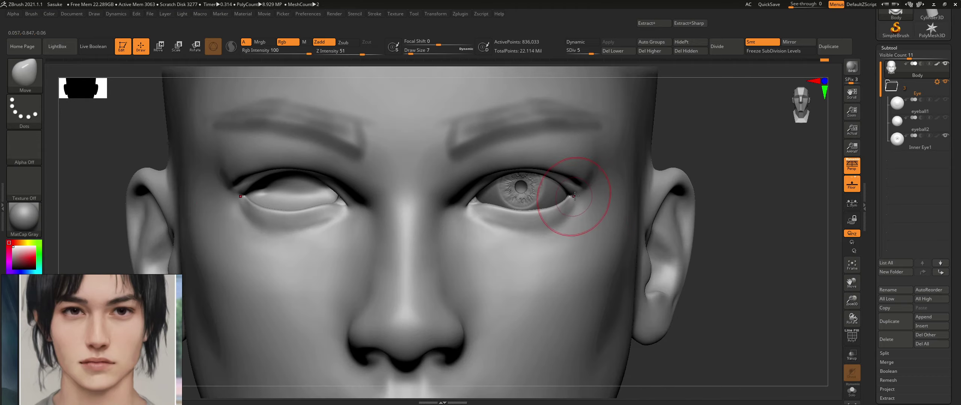
- Frame the whole head from the front and capture a screen snip of it
key("ctrl")
right_click_drag(601, 200, 474, 197, "ctrl")
mouse_move(638, 201)
right_mouse_down("alt")
mouse_move(506, 198)
mouse_move(499, 266)
right_mouse_up("alt")
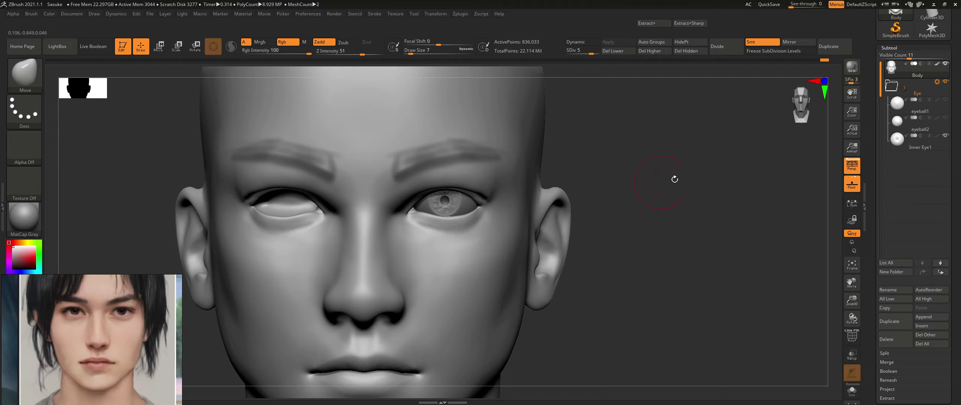
mouse_move(583, 257)
right_mouse_down("ctrl")
mouse_move(514, 211)
mouse_move(559, 229)
right_mouse_up("ctrl")
key("super+shift+s")
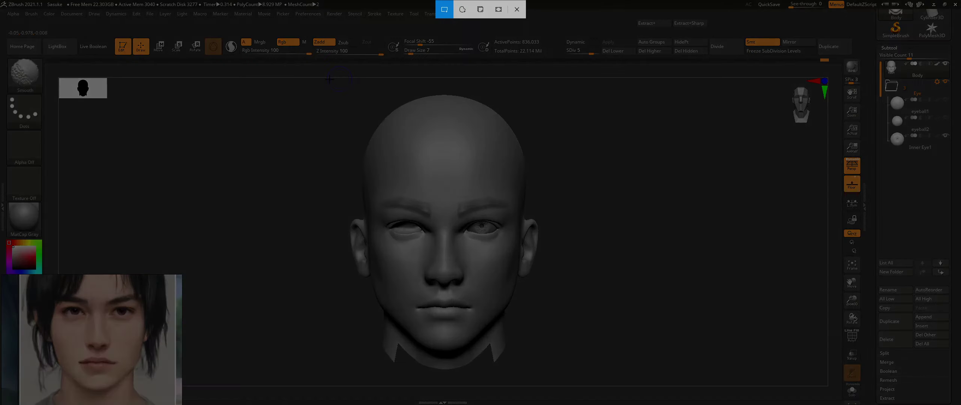
mouse_move(308, 84)
left_mouse_down()
mouse_move(564, 268)
mouse_move(577, 385)
left_mouse_up()
- Switch to Photoshop, paste the new head capture as a layer above the portrait, then enlarge and reposition it over the face
key("alt+Tab")
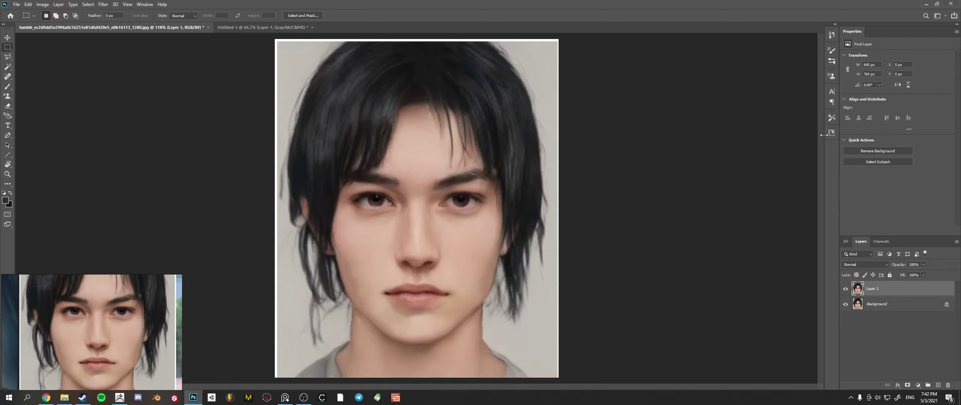
key("0")
key("ctrl+t")
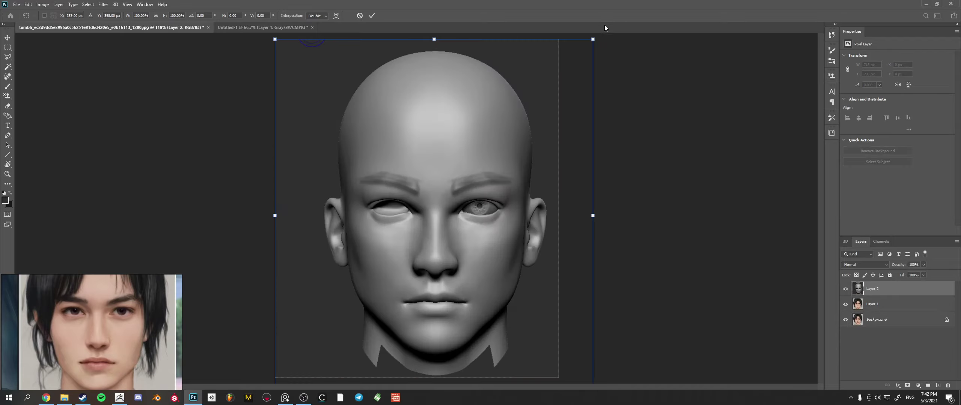
left_click_drag(593, 40, 606, 25, "alt")
left_click_drag(524, 181, 504, 170)
left_click(371, 15)
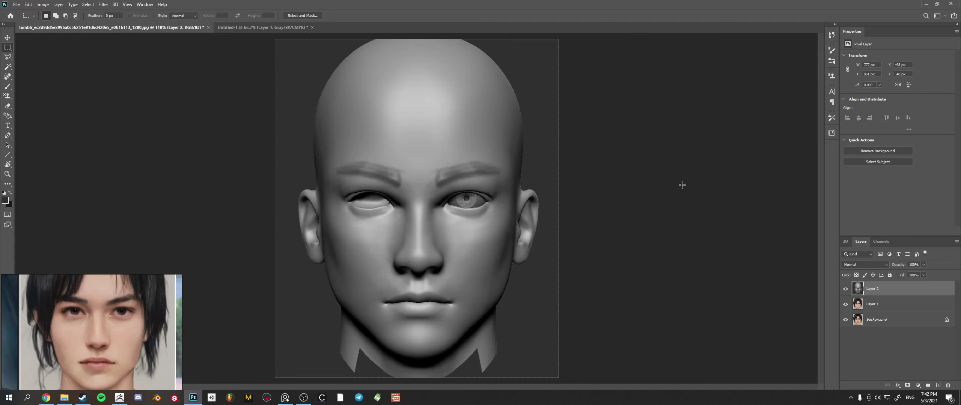
- Make the head layer semi-transparent, scale it proportionally to 90.22%, and align its features with the portrait
left_click_drag(876, 265, 876, 265)
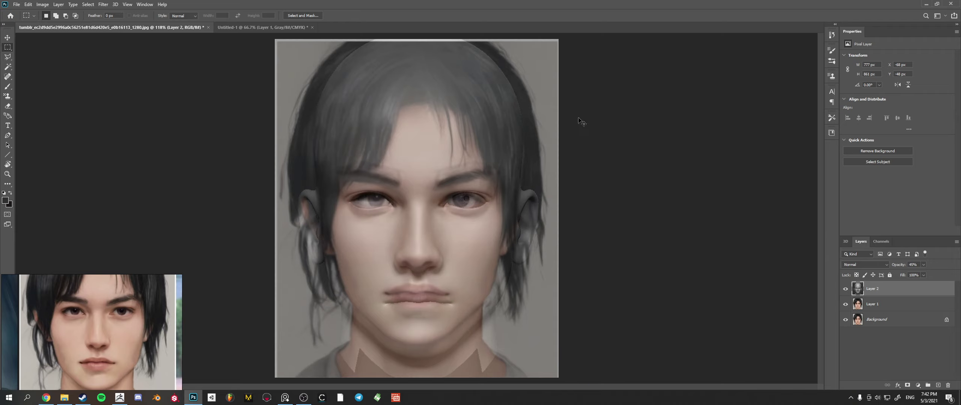
key("ctrl+t")
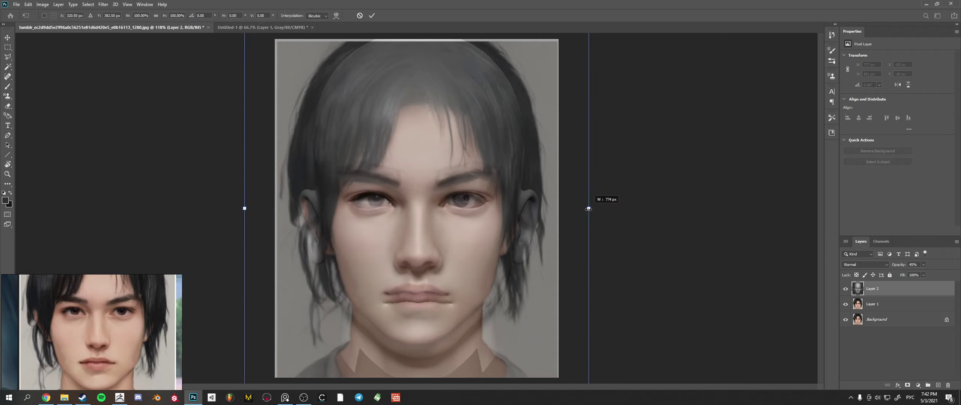
left_click_drag(588, 209, 582, 209, "alt")
key("ctrl+z")
scroll(624, 224, "down", 5, "alt")
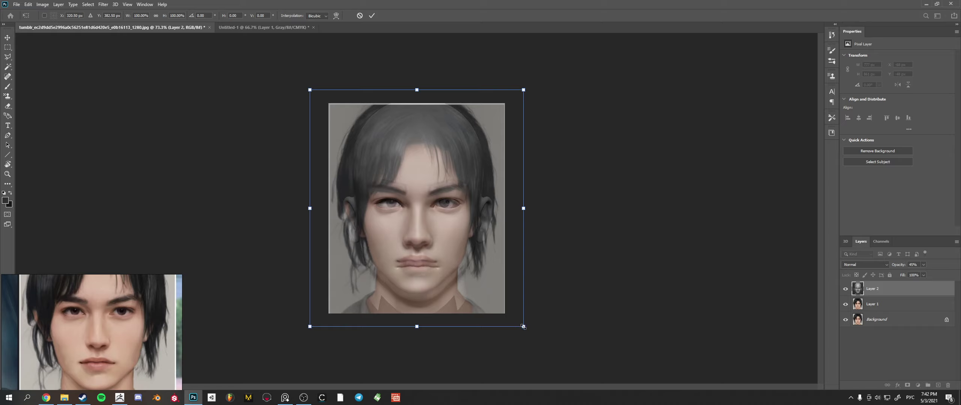
left_click_drag(523, 326, 512, 316, "alt")
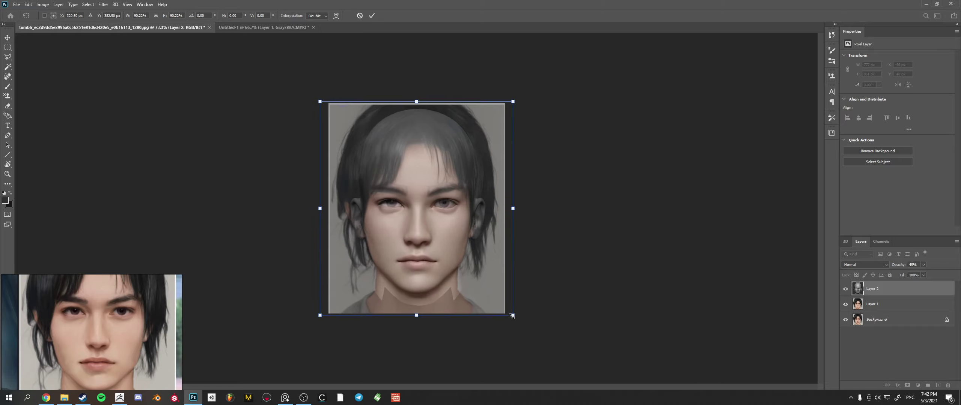
scroll(452, 241, "up", 3, "alt")
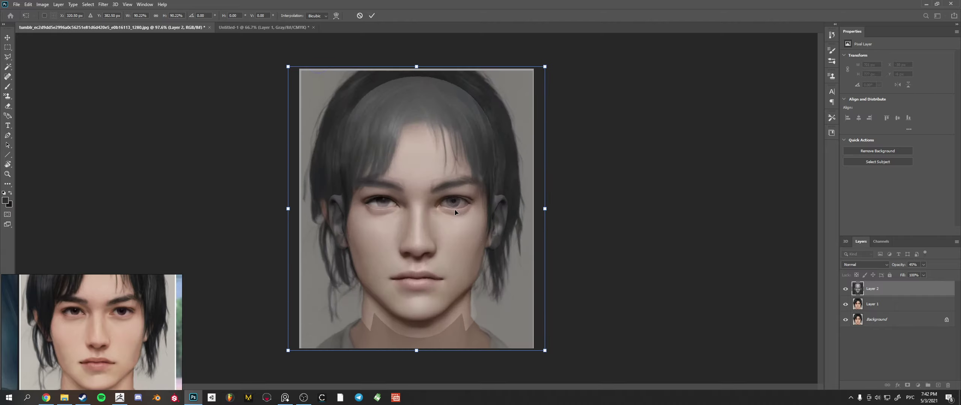
left_click_drag(455, 211, 470, 221)
scroll(477, 219, "up", 2, "alt")
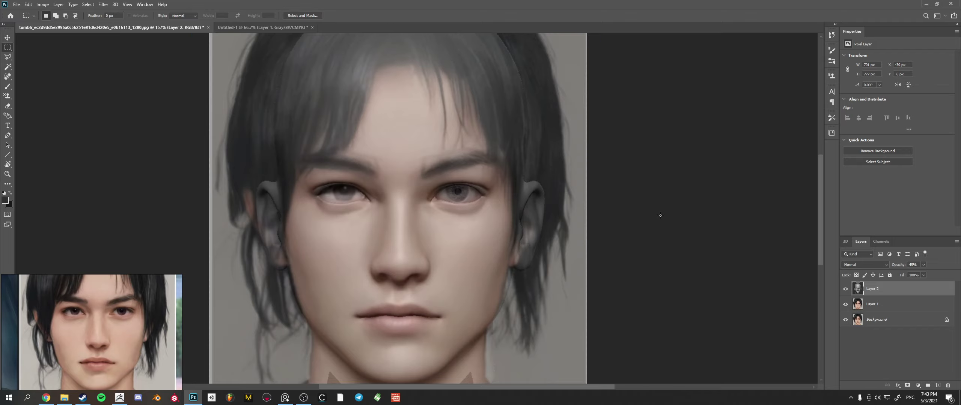
- Compare the sculpt with the portrait by varying the head layer's opacity between 0% and 100%
mouse_move(900, 265)
left_mouse_down()
mouse_move(892, 268)
mouse_move(910, 265)
mouse_move(888, 265)
mouse_move(917, 265)
mouse_move(893, 264)
left_mouse_up()
left_click(884, 264)
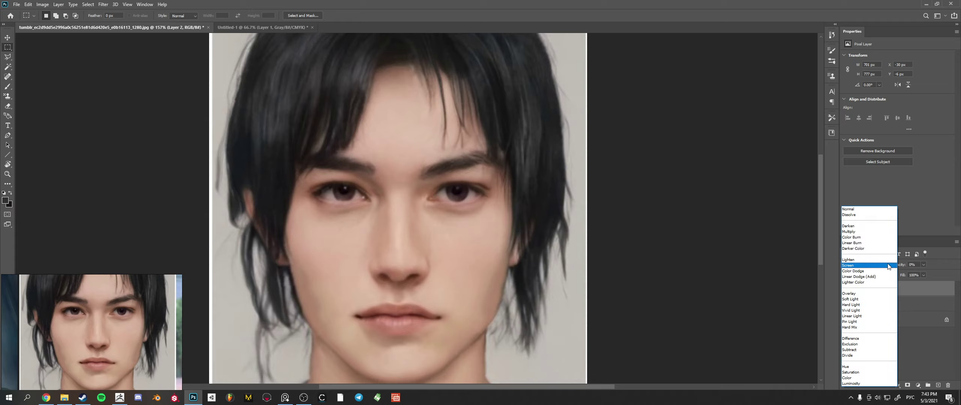
left_click(832, 245)
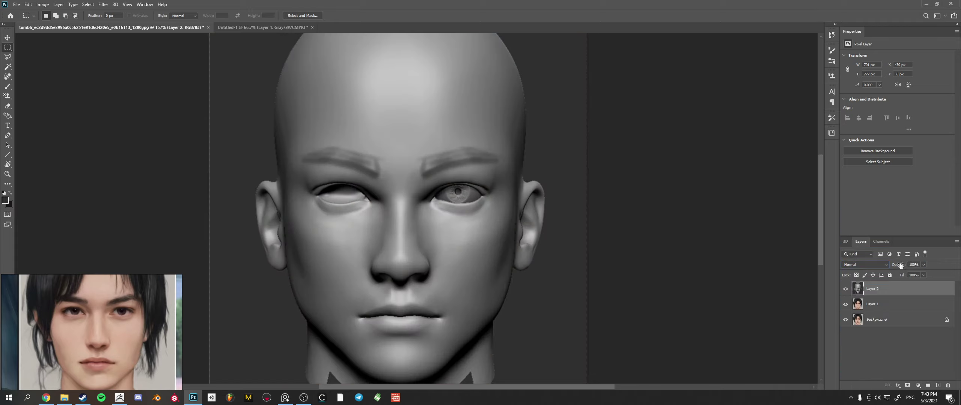
left_click_drag(900, 265, 876, 265)
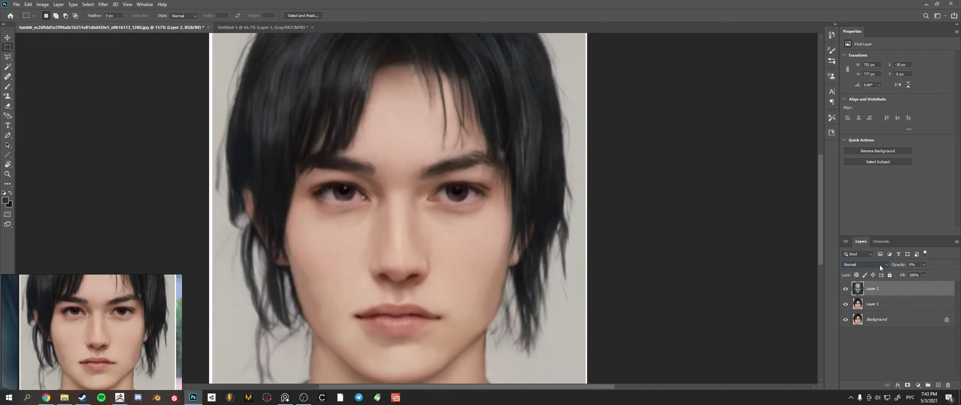
left_click_drag(897, 265, 921, 267)
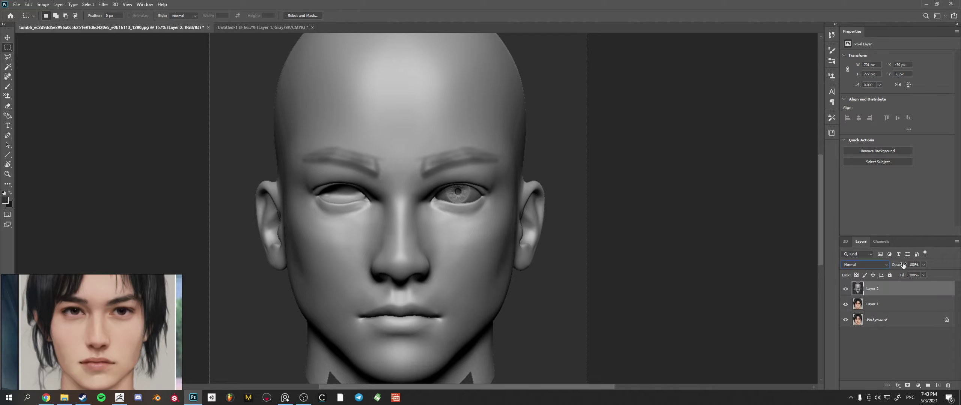
- Switch back to ZBrush and examine the eyes and upper face of the head up close from the front
key("alt+Tab")
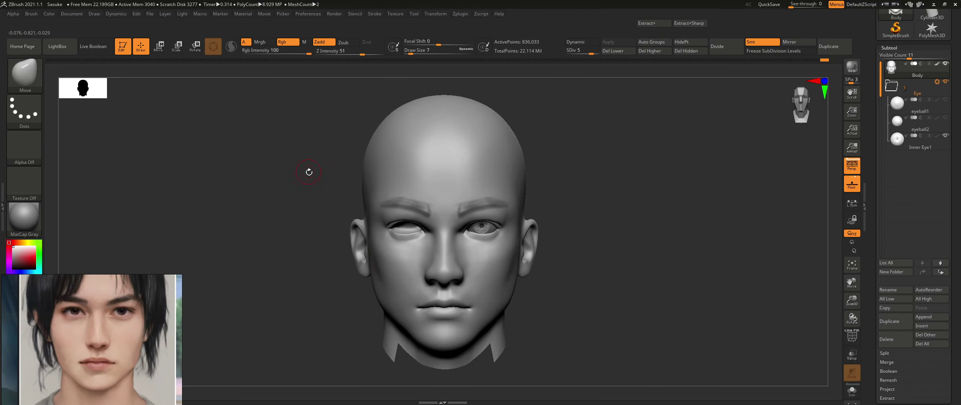
left_click_drag(308, 173, 388, 215)
mouse_move(388, 215)
right_mouse_down()
mouse_move(457, 238)
mouse_move(488, 236)
mouse_move(467, 243)
mouse_move(462, 227)
right_mouse_up()
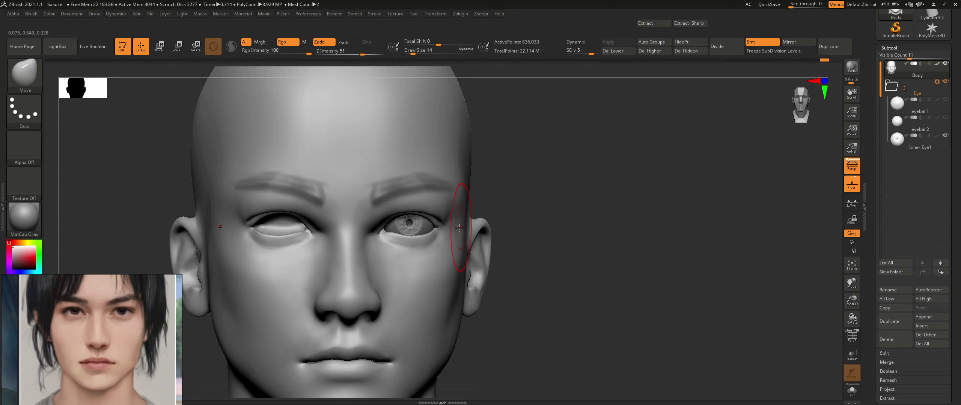
mouse_move(455, 225)
right_mouse_down()
mouse_move(465, 225)
mouse_move(420, 214)
mouse_move(496, 228)
mouse_move(472, 228)
right_mouse_up()
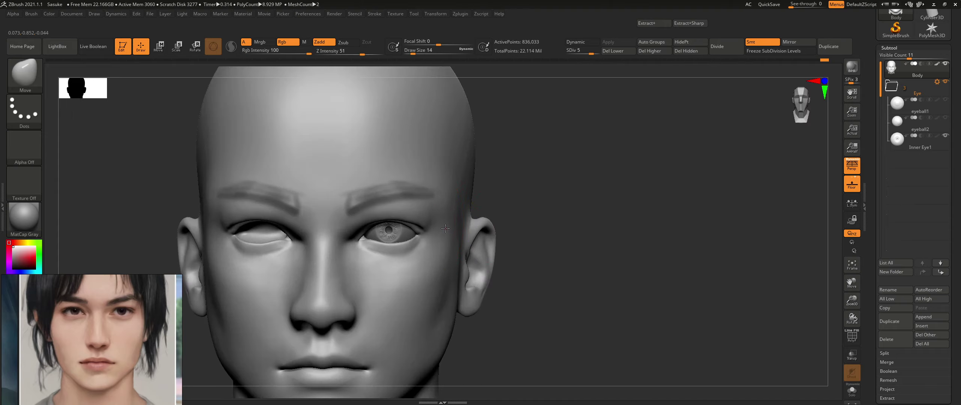
right_click_drag(459, 236, 503, 195, "ctrl")
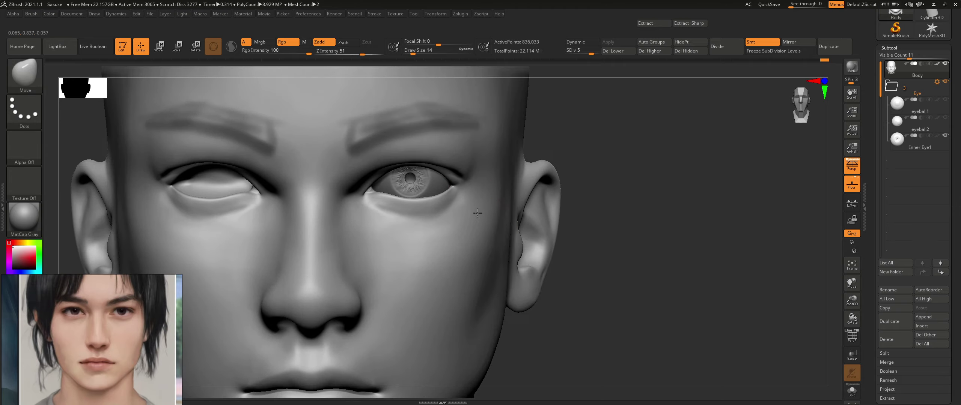
key("space")
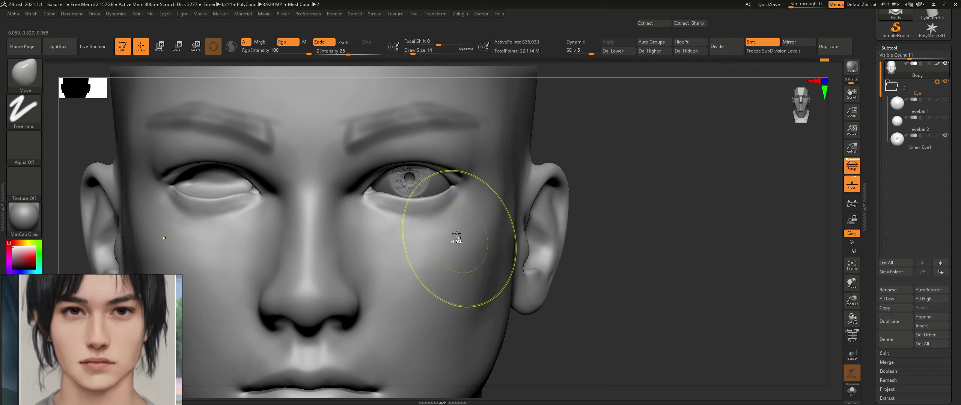
mouse_move(456, 236)
right_mouse_down("ctrl")
mouse_move(380, 240)
mouse_move(442, 219)
mouse_move(517, 225)
mouse_move(479, 223)
mouse_move(466, 267)
right_mouse_up("ctrl")
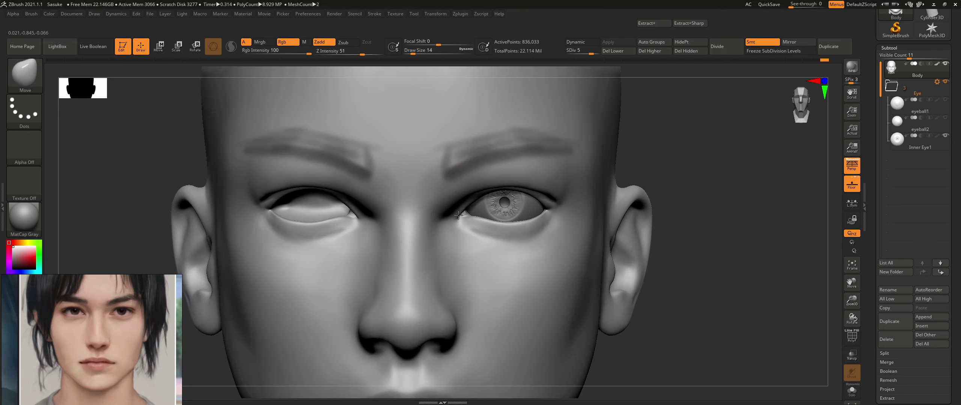
right_click_drag(518, 218, 429, 180, "ctrl")
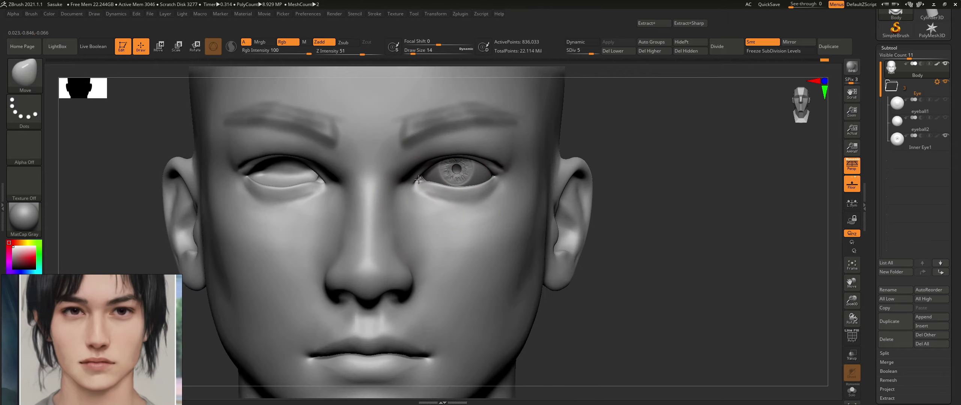
- Sharpen the contours of the lips with the Pinch brush at draw size 5
mouse_move(466, 233)
right_mouse_down("ctrl")
mouse_move(460, 252)
mouse_move(405, 217)
mouse_move(408, 272)
mouse_move(432, 283)
mouse_move(437, 218)
mouse_move(461, 256)
mouse_move(452, 210)
mouse_move(407, 211)
mouse_move(457, 206)
right_mouse_up("ctrl")
key("bracketleft")
key("bracketleft")
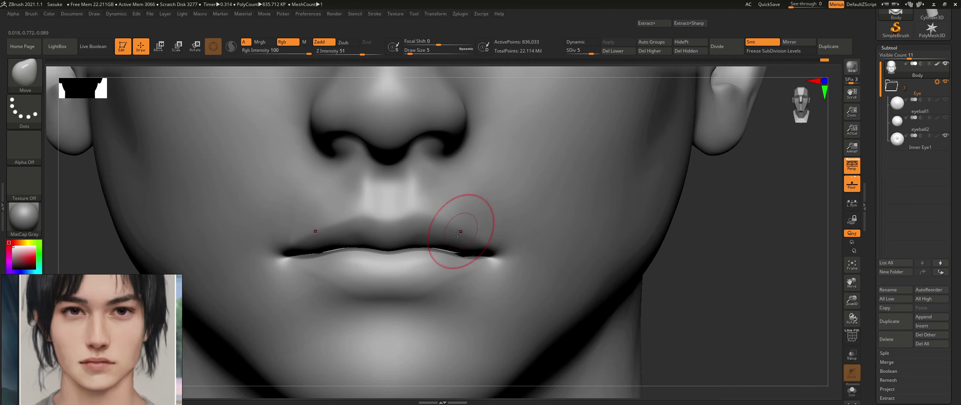
left_click(37, 66)
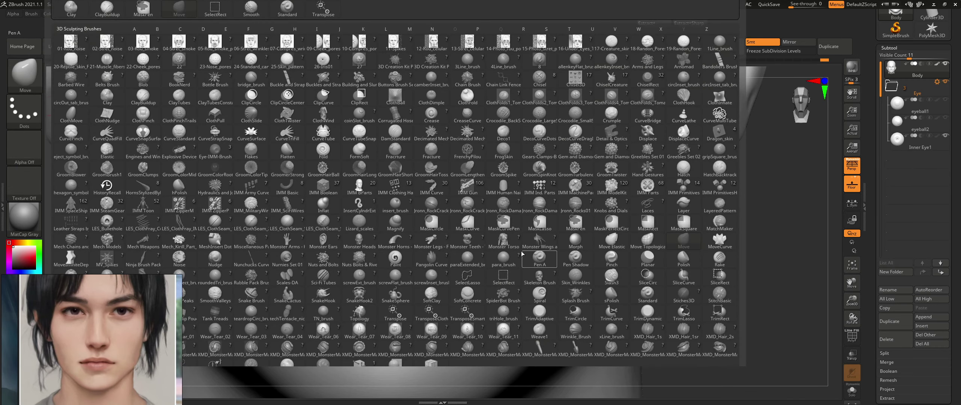
left_click(611, 259)
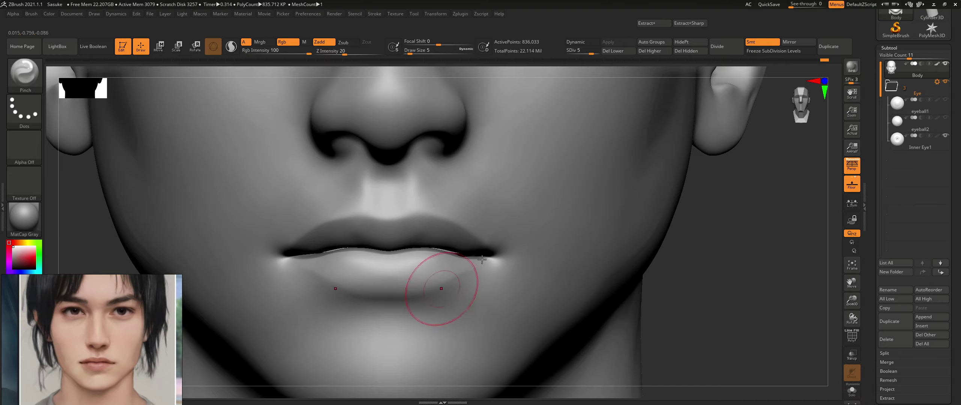
mouse_move(585, 237)
right_mouse_down("ctrl")
mouse_move(604, 201)
mouse_move(521, 217)
mouse_move(531, 205)
mouse_move(480, 222)
right_mouse_up("ctrl")
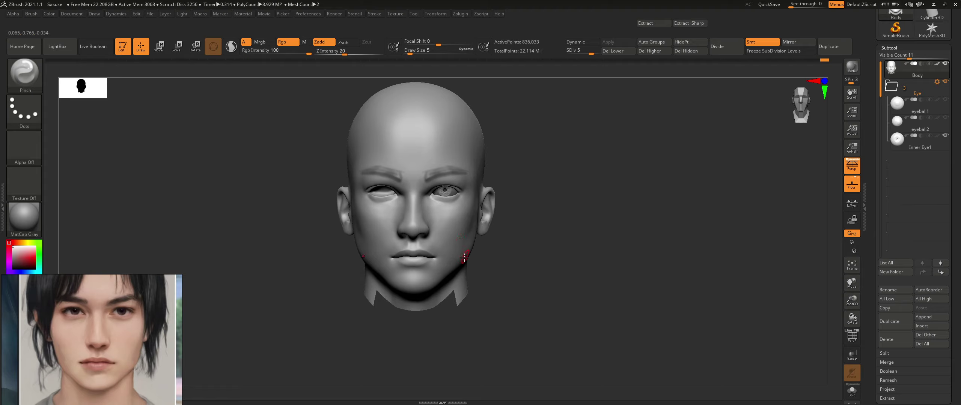
- Mirror the Inner Eye1 subtool across the X axis, appending the copy as a new subtool
right_click_drag(459, 246, 484, 240)
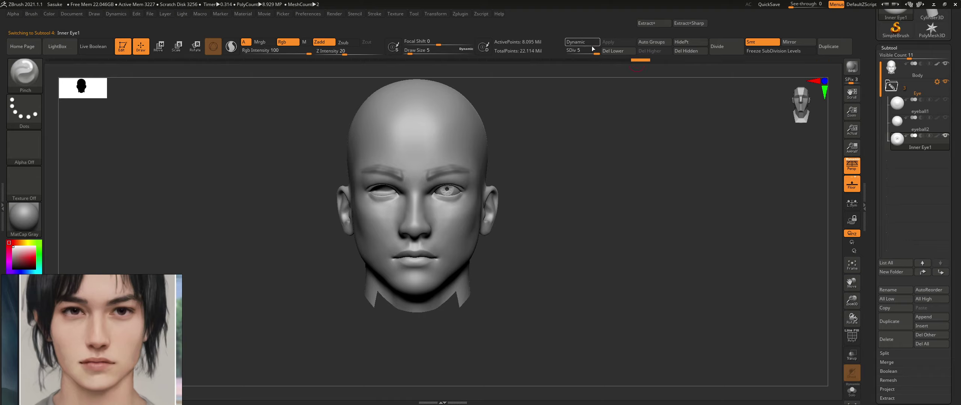
left_click(795, 41)
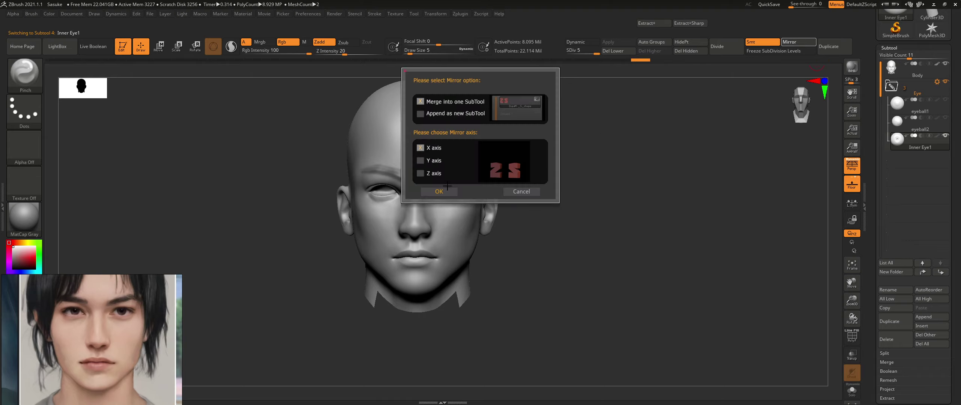
left_click(420, 114)
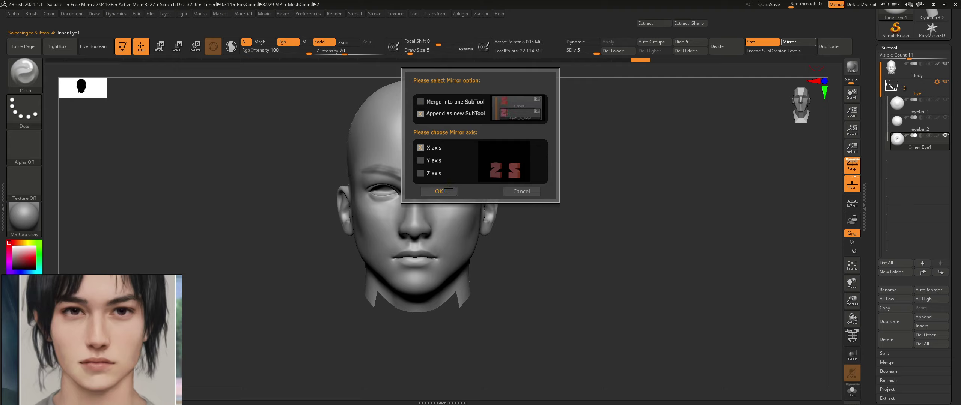
left_click(439, 191)
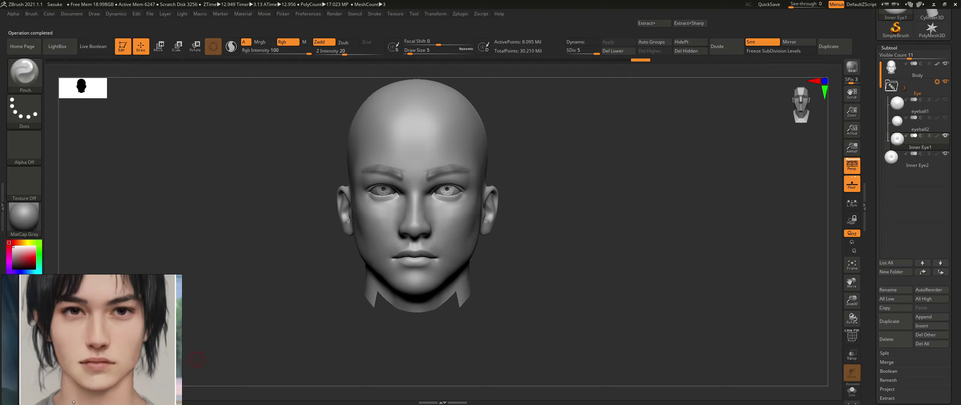
- Make Body the active subtool and adjust the area below the outer eye corners with the Move brush at draw size 8
mouse_move(446, 196)
right_mouse_down("ctrl")
mouse_move(434, 233)
mouse_move(518, 221)
mouse_move(410, 215)
mouse_move(442, 215)
mouse_move(411, 181)
right_mouse_up("ctrl")
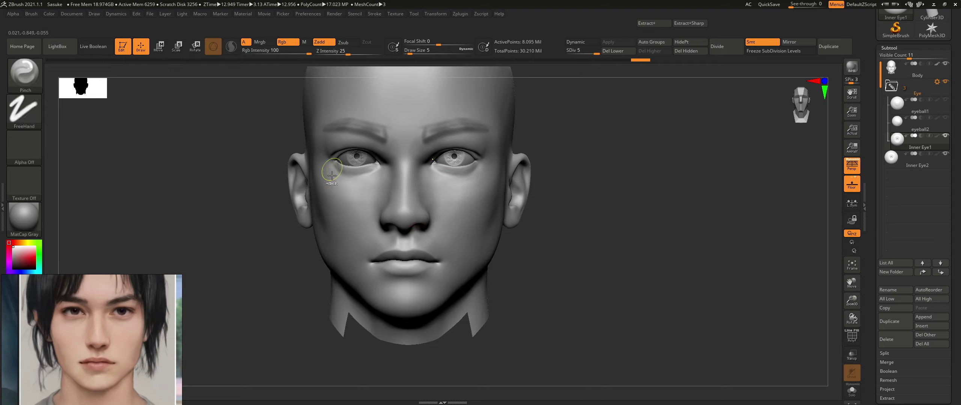
right_click_drag(331, 170, 321, 189, "ctrl")
left_click(915, 70)
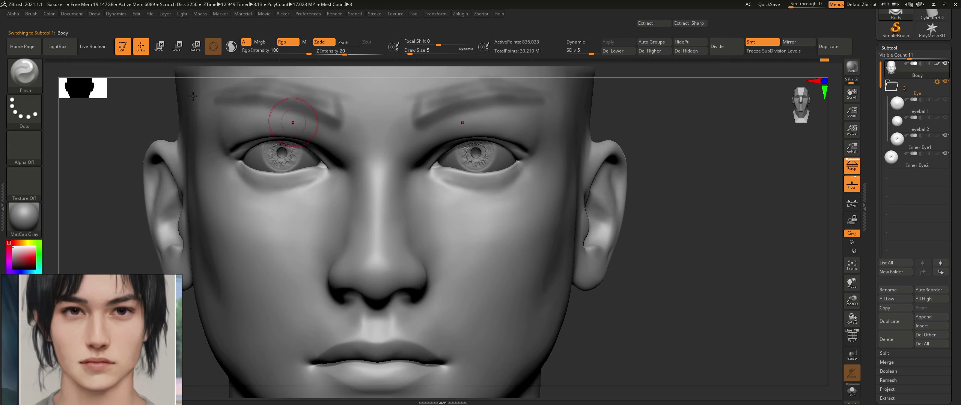
left_click(24, 74)
left_click(682, 244)
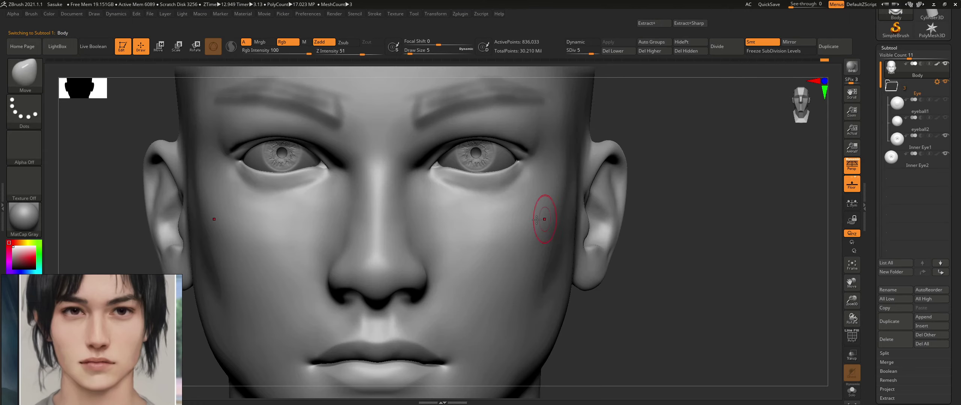
left_click_drag(520, 185, 532, 193)
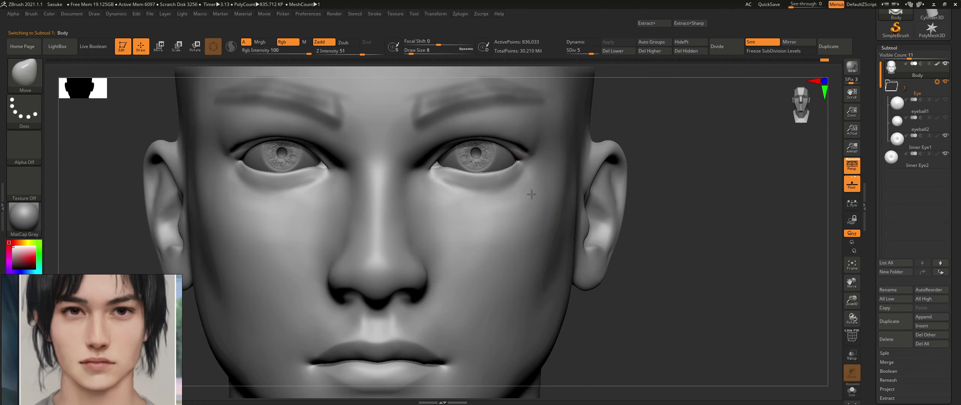
right_click_drag(529, 193, 511, 227, "ctrl")
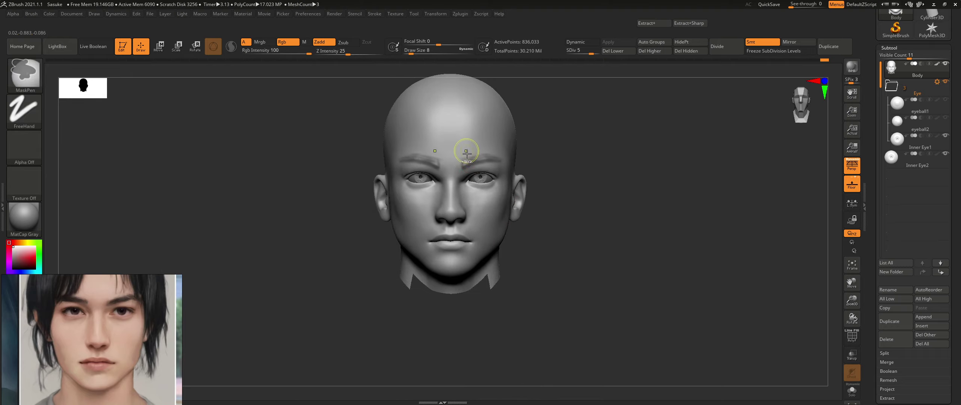
mouse_move(465, 153)
right_mouse_down("ctrl")
mouse_move(486, 210)
mouse_move(501, 218)
right_mouse_up("ctrl")
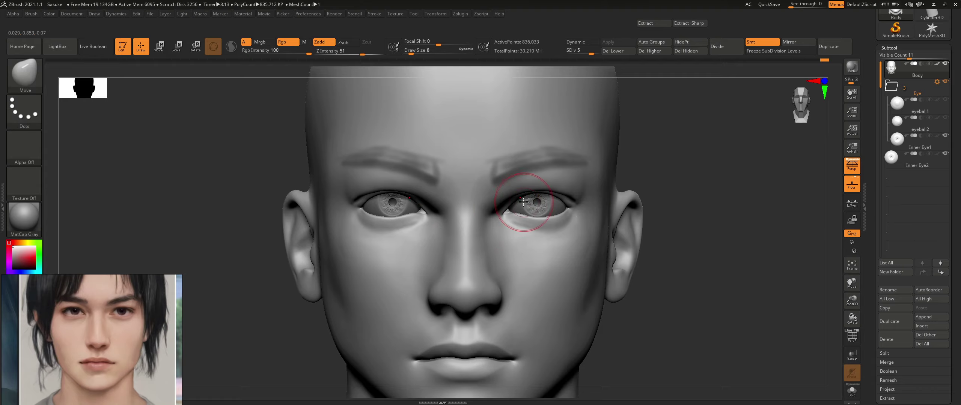
mouse_move(591, 225)
right_mouse_down("ctrl")
mouse_move(639, 189)
mouse_move(523, 175)
right_mouse_up("ctrl")
mouse_move(479, 214)
right_mouse_down("ctrl")
mouse_move(510, 275)
mouse_move(500, 247)
right_mouse_up("ctrl")
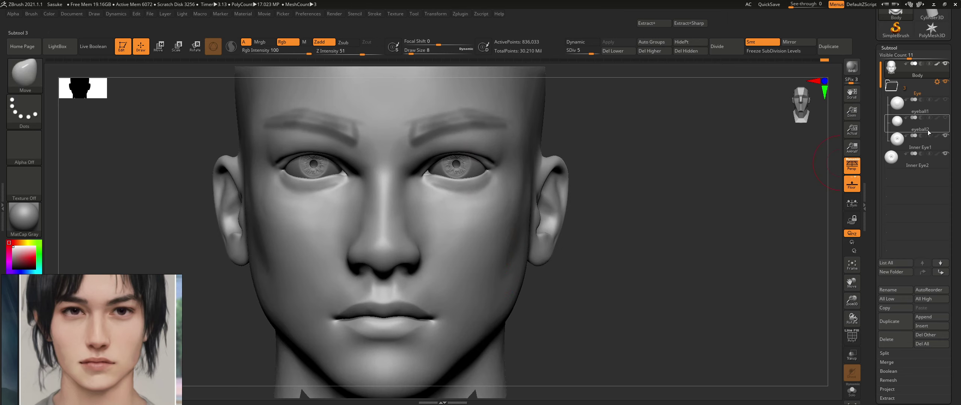
- Show the eyeball2 subtool and delete it
mouse_move(947, 124)
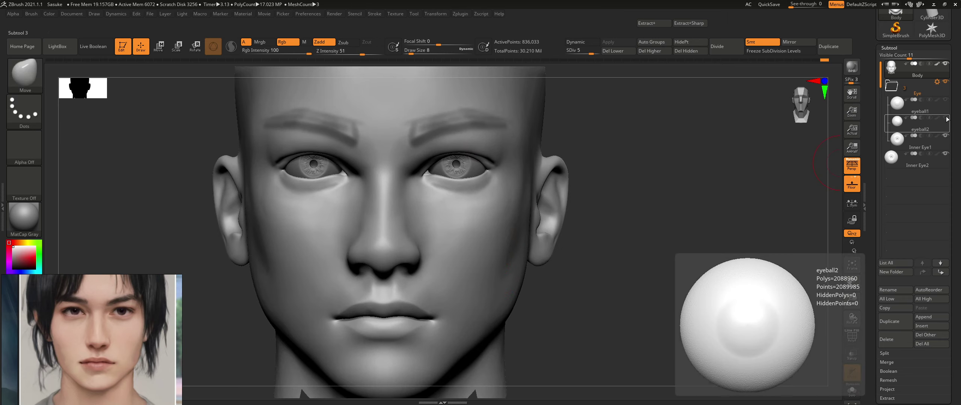
left_click(946, 121)
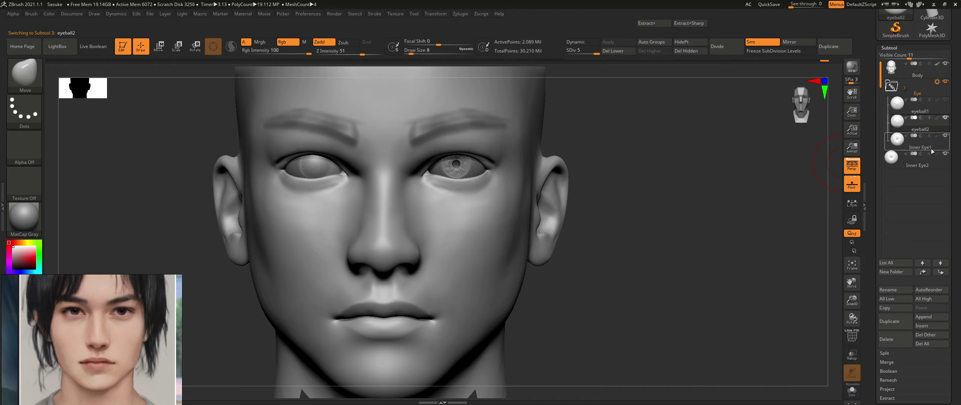
left_click(896, 340)
left_click(828, 358)
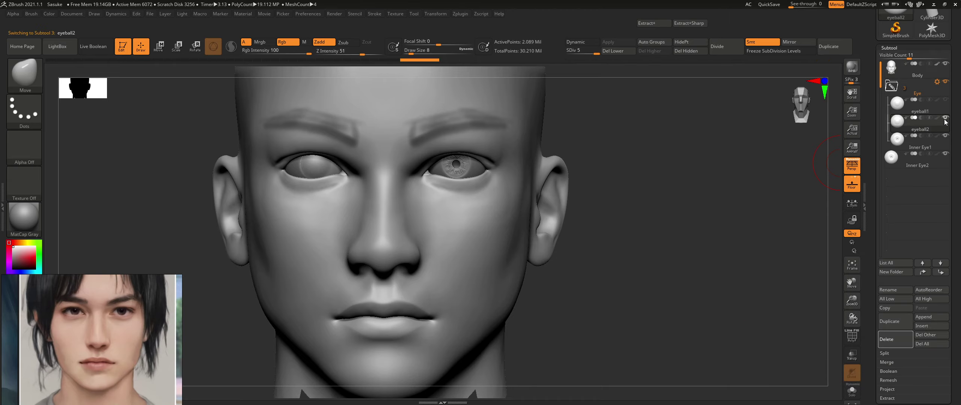
- Mirror the eyeball1 subtool across the X axis as a new subtool and make both eyeballs visible
left_click(792, 43)
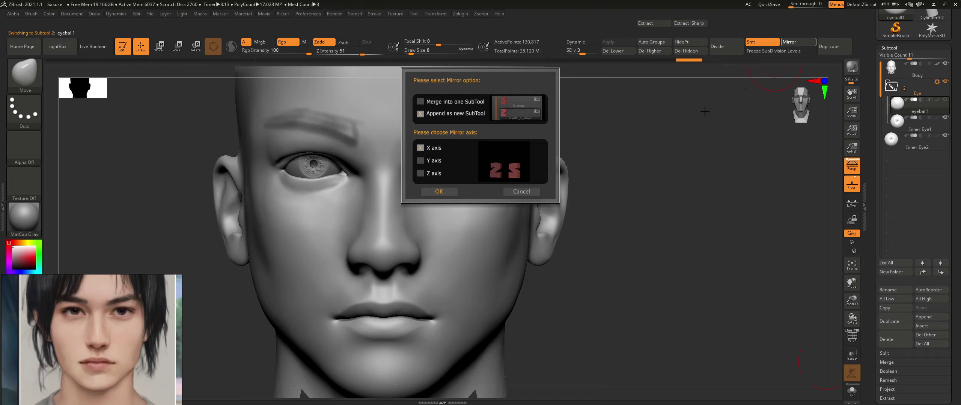
left_click(439, 191)
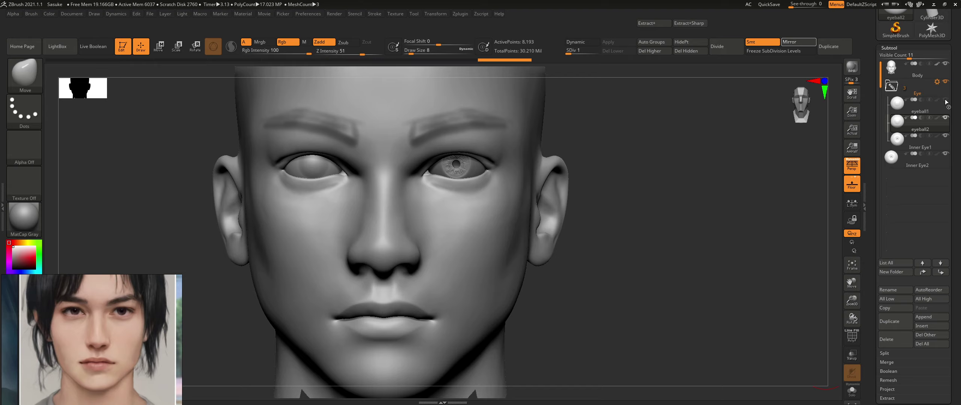
mouse_move(922, 119)
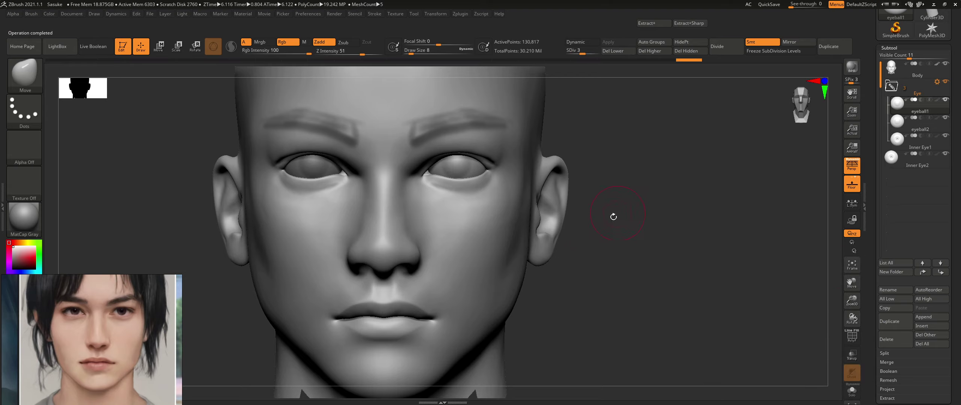
- Place the Inner Eye2 subtool inside the Eye folder and make Body the active subtool
left_click_drag(640, 223, 486, 238, "alt")
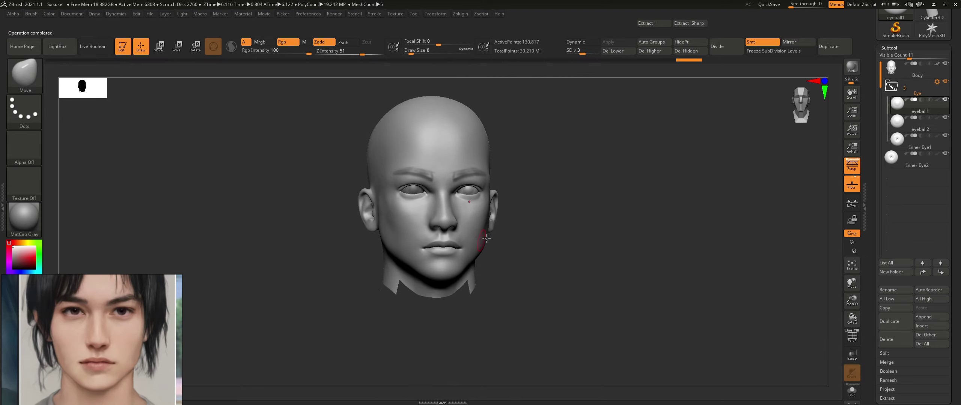
left_click_drag(917, 165, 914, 148)
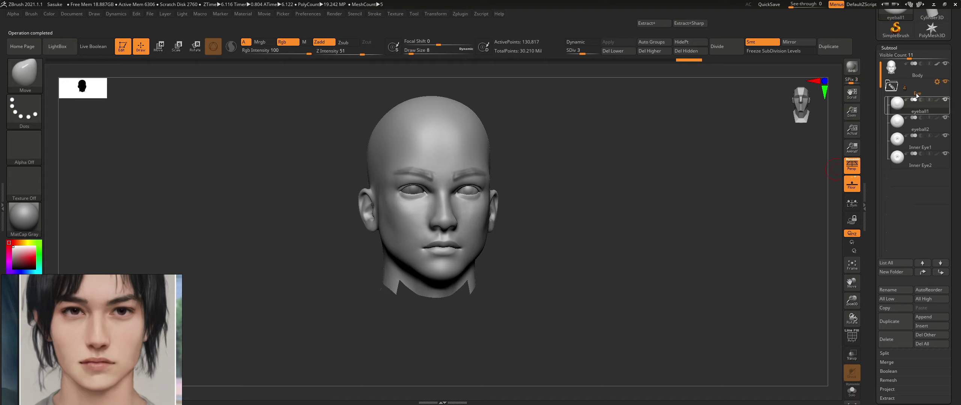
left_click(908, 78)
- Examine how the eyelids and eye corners fit the eyeballs from the front and up close
left_click_drag(664, 154, 508, 201)
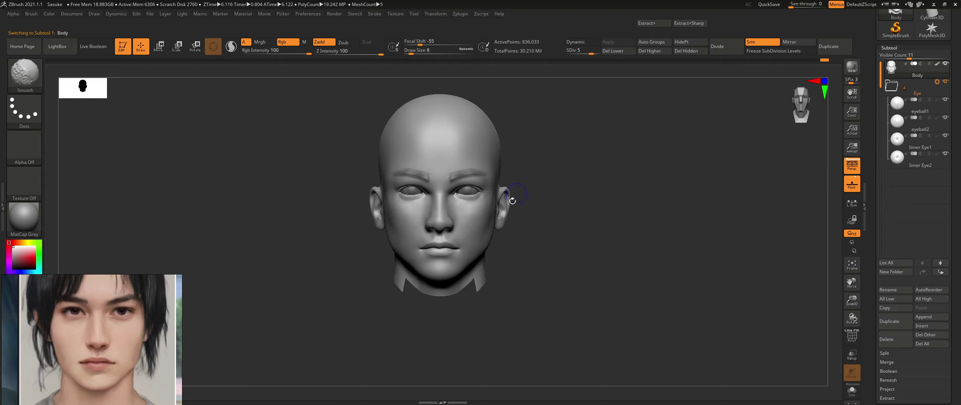
key("ctrl")
right_click_drag(459, 211, 495, 245, "ctrl")
mouse_move(487, 214)
right_mouse_down("alt")
mouse_move(483, 240)
mouse_move(493, 244)
mouse_move(433, 230)
mouse_move(521, 229)
mouse_move(532, 210)
mouse_move(511, 194)
mouse_move(473, 212)
right_mouse_up("alt")
right_click_drag(522, 232, 538, 253, "ctrl")
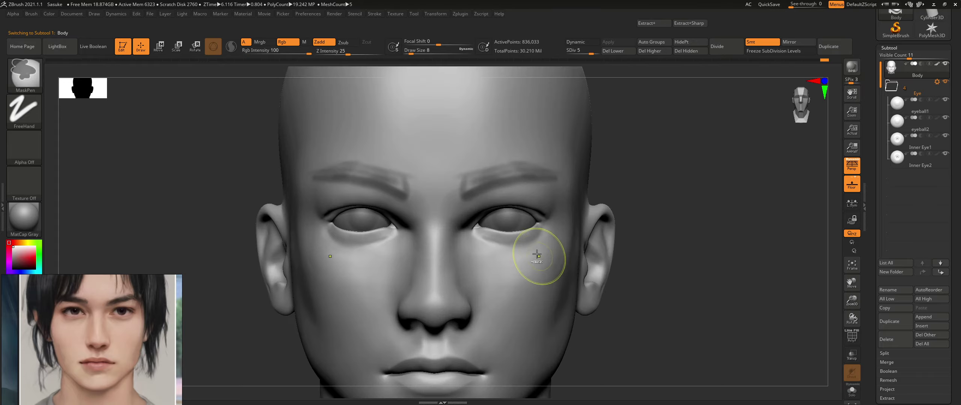
right_click_drag(530, 221, 557, 228, "ctrl")
mouse_move(490, 215)
right_mouse_down()
mouse_move(574, 217)
mouse_move(478, 215)
mouse_move(472, 257)
mouse_move(469, 234)
mouse_move(508, 240)
right_mouse_up()
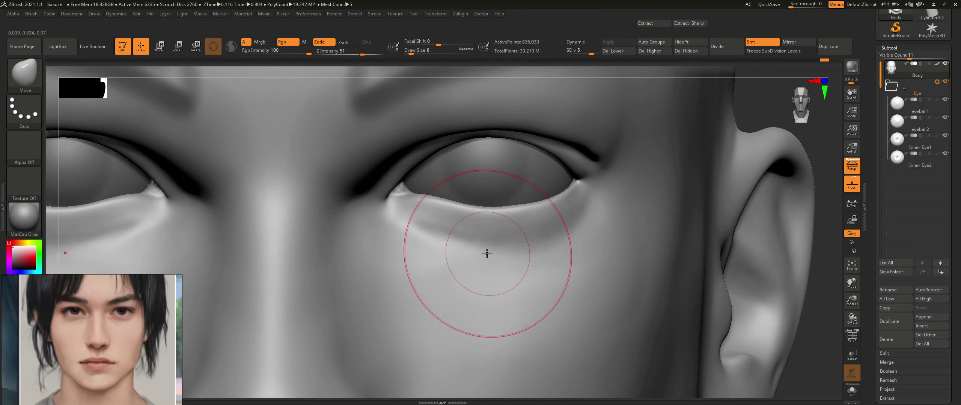
- Examine the head's overall proportions and jaw from the front and three-quarter views, briefly checking the mesh wireframe
right_click_drag(520, 283, 486, 204, "ctrl")
right_click_drag(524, 233, 488, 245, "alt")
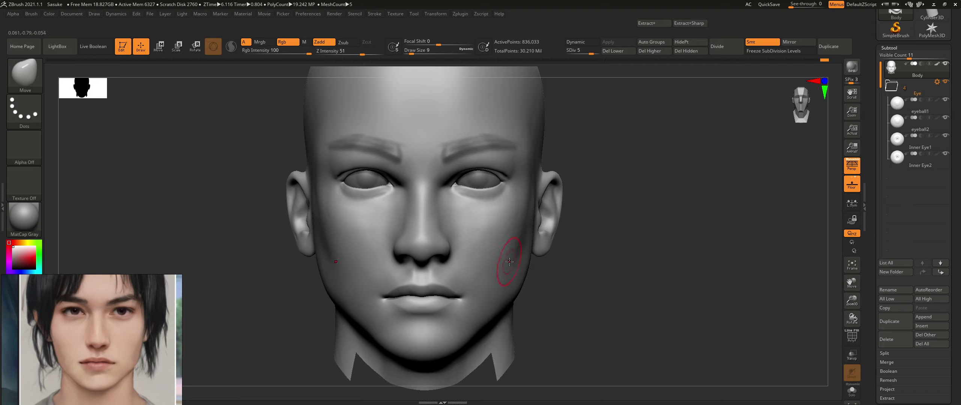
key("bracketright")
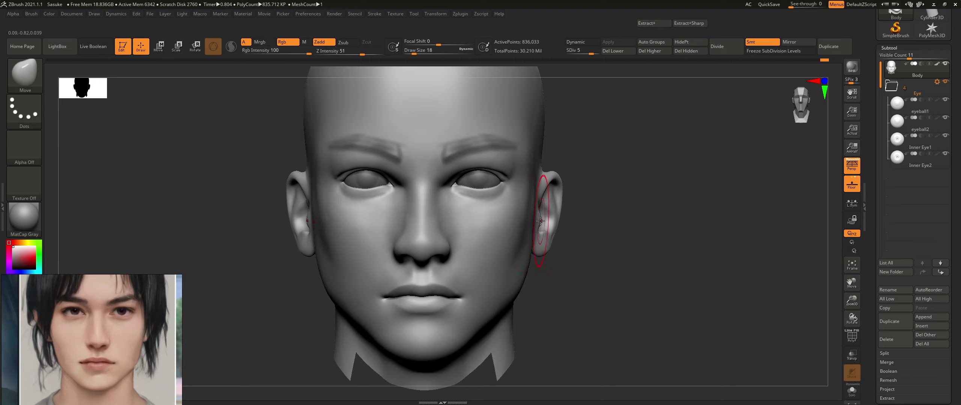
mouse_move(540, 221)
right_mouse_down()
mouse_move(504, 225)
mouse_move(494, 214)
mouse_move(409, 231)
mouse_move(424, 238)
mouse_move(475, 214)
mouse_move(540, 210)
mouse_move(520, 223)
mouse_move(550, 209)
right_mouse_up()
right_click_drag(493, 245, 506, 313, "ctrl")
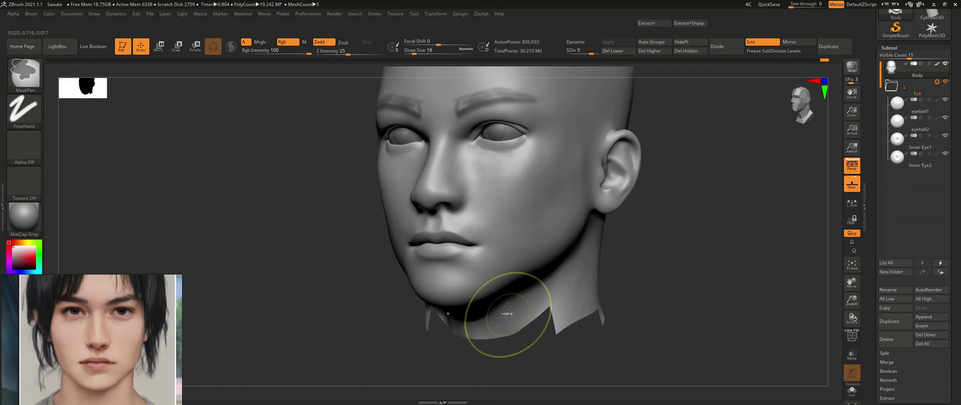
right_click_drag(507, 225, 485, 273, "alt")
mouse_move(467, 236)
right_mouse_down("shift")
mouse_move(488, 238)
mouse_move(458, 307)
right_mouse_up("shift")
mouse_move(458, 307)
right_mouse_down("alt")
mouse_move(455, 250)
mouse_move(429, 242)
mouse_move(469, 202)
mouse_move(418, 183)
right_mouse_up("alt")
key("shift+f")
key("shift+f")
right_click_drag(424, 292, 409, 251, "ctrl")
mouse_move(409, 255)
right_mouse_down("alt")
mouse_move(402, 202)
mouse_move(416, 184)
mouse_move(414, 274)
mouse_move(440, 206)
mouse_move(439, 253)
right_mouse_up("alt")
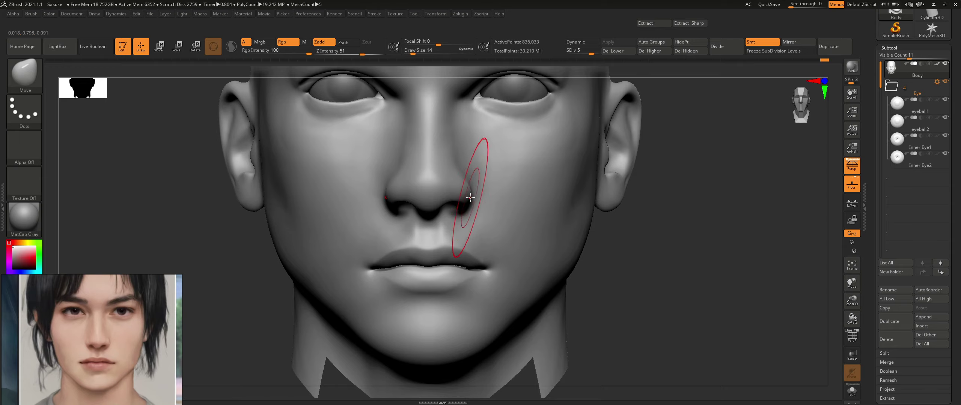
- Refine the sides and tip of the nose with the Move brush at draw size 8 and smooth the surface
mouse_move(477, 171)
right_mouse_down("alt")
mouse_move(472, 202)
mouse_move(485, 245)
mouse_move(459, 209)
right_mouse_up("alt")
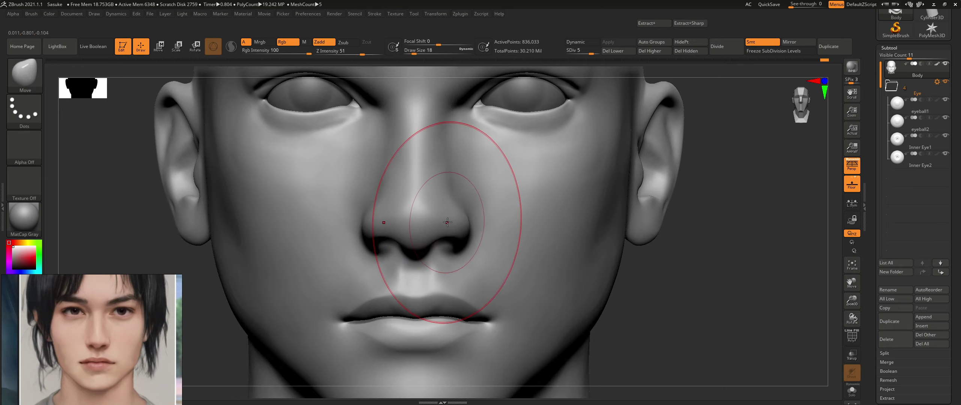
key("bracketleft")
right_click_drag(461, 225, 449, 241)
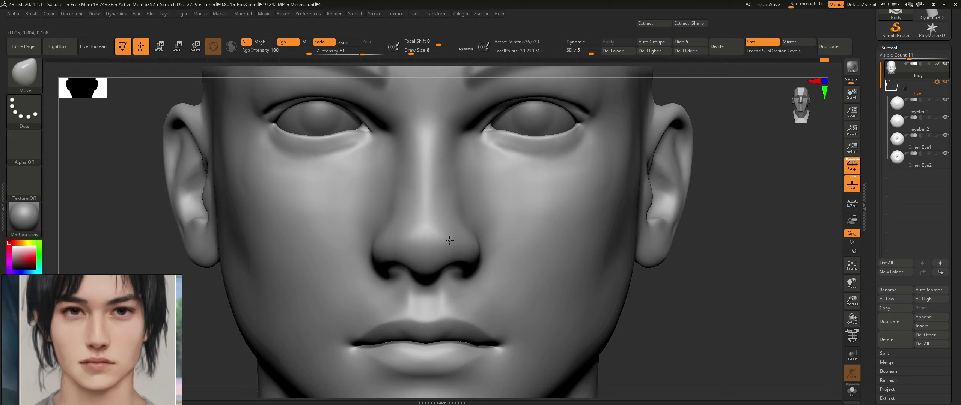
mouse_move(451, 223)
right_mouse_down()
mouse_move(420, 226)
mouse_move(451, 228)
right_mouse_up()
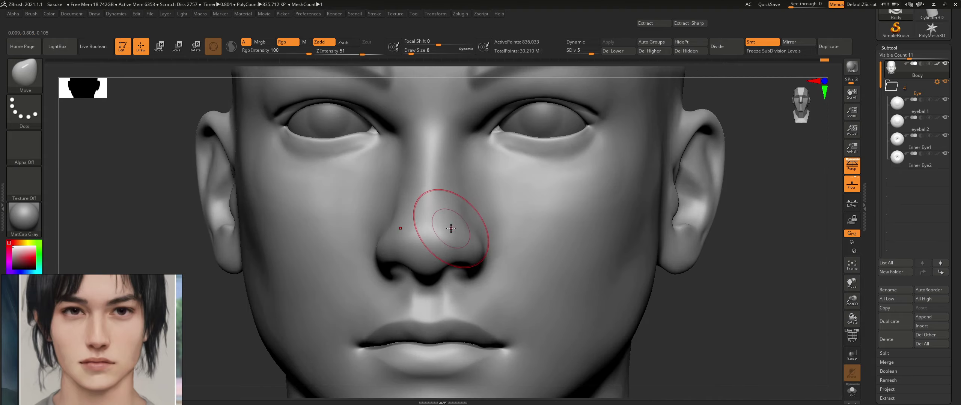
left_click_drag(474, 238, 468, 225, "shift")
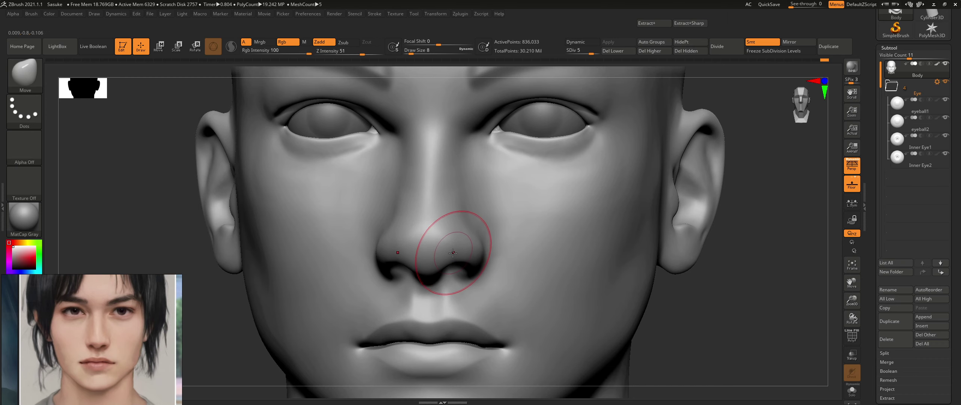
- Define the side planes of the nose tip with the DamStandard brush at draw size 8 and smooth the strokes
left_click(9, 70)
left_click(395, 136)
right_click_drag(488, 213, 437, 217)
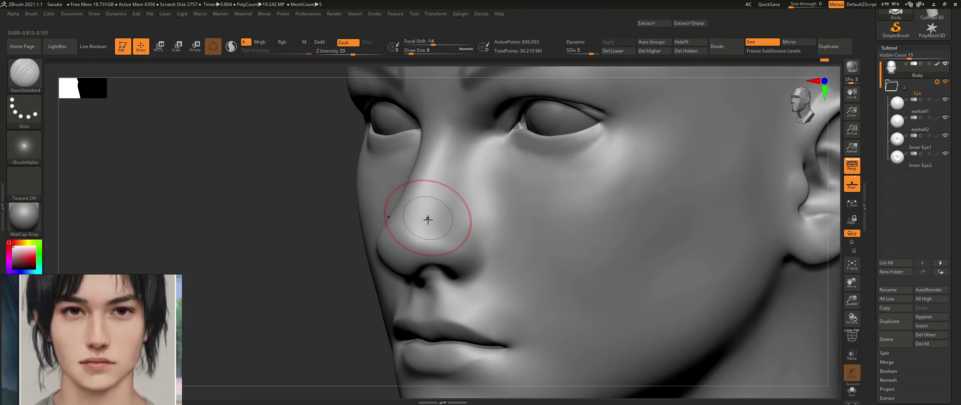
left_click_drag(427, 221, 424, 223, "shift")
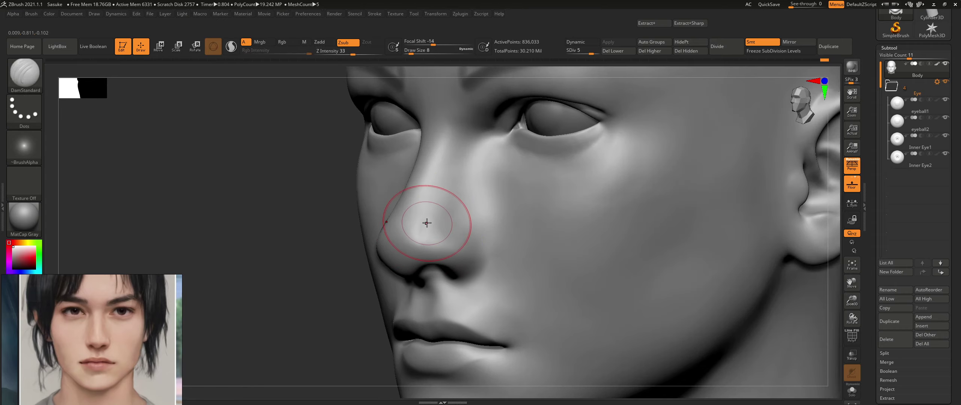
right_click_drag(425, 237, 429, 231)
left_click_drag(429, 232, 439, 236, "shift")
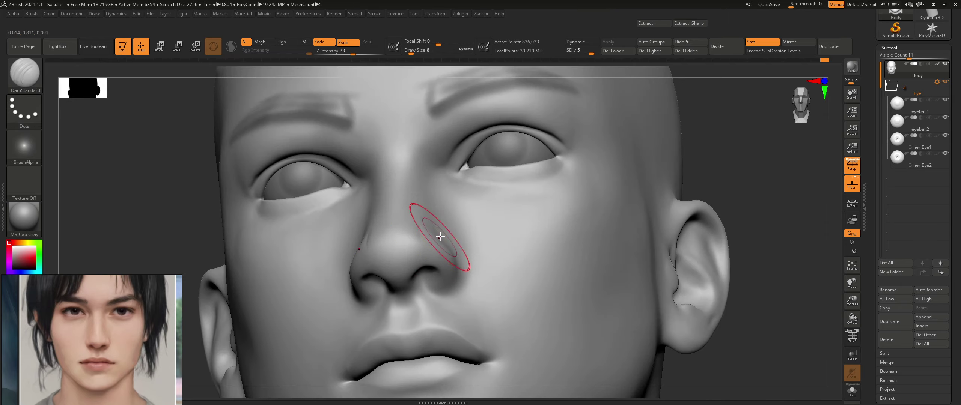
right_click_drag(439, 236, 411, 245)
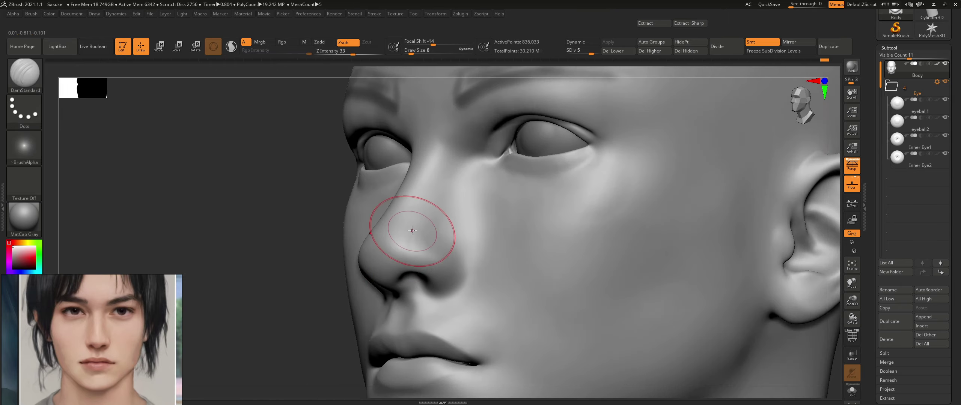
right_click_drag(400, 275, 392, 223)
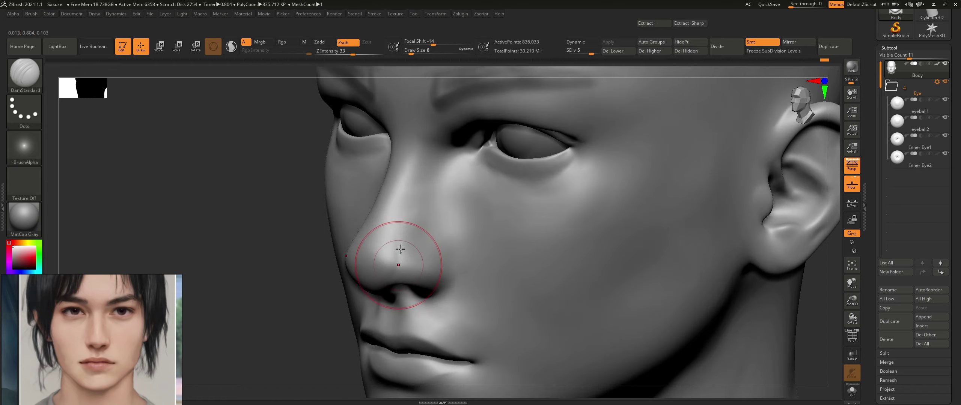
key("shift")
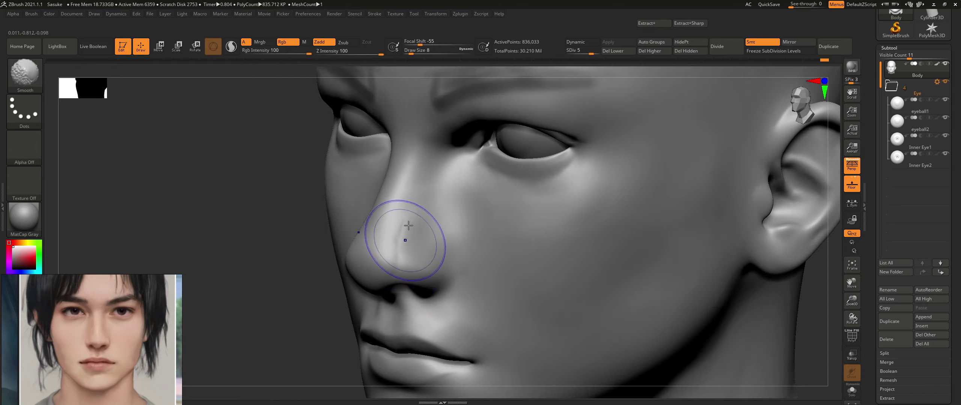
mouse_move(393, 275)
right_mouse_down()
mouse_move(398, 244)
mouse_move(384, 251)
right_mouse_up()
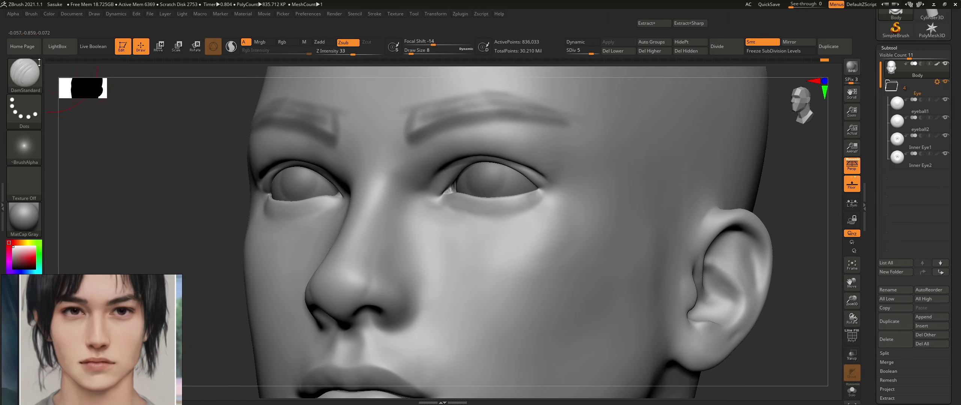
- Adjust the nose bridge and nostril wings with the Move brush and smooth the side of the nose
left_click(24, 73)
left_click(681, 241)
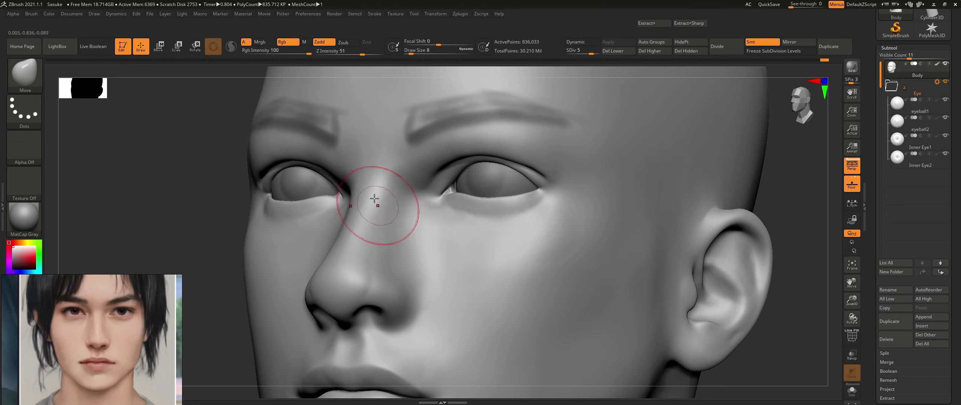
mouse_move(375, 198)
right_mouse_down()
mouse_move(366, 221)
mouse_move(391, 250)
right_mouse_up()
right_click_drag(391, 251, 411, 214, "alt")
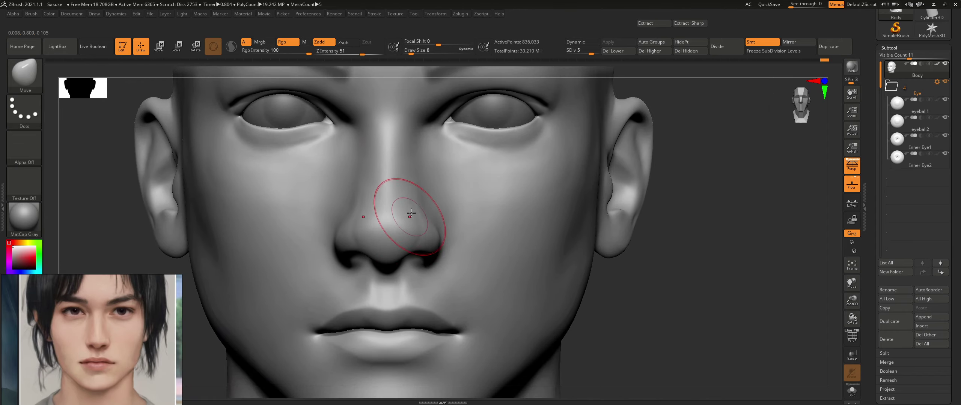
key("shift")
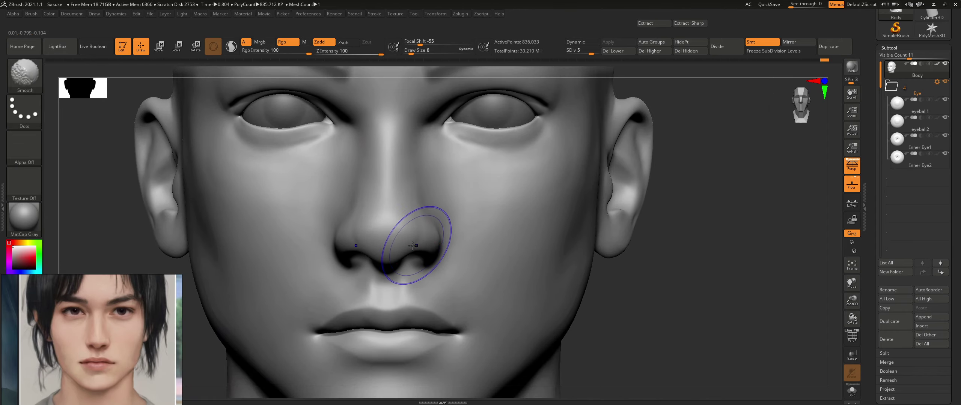
mouse_move(409, 219)
right_mouse_down()
mouse_move(401, 228)
mouse_move(404, 211)
mouse_move(386, 240)
right_mouse_up()
- Carve subtle form into the nose tip with the Standard brush at draw sizes 5 and 3, smoothing the strokes
key("b")
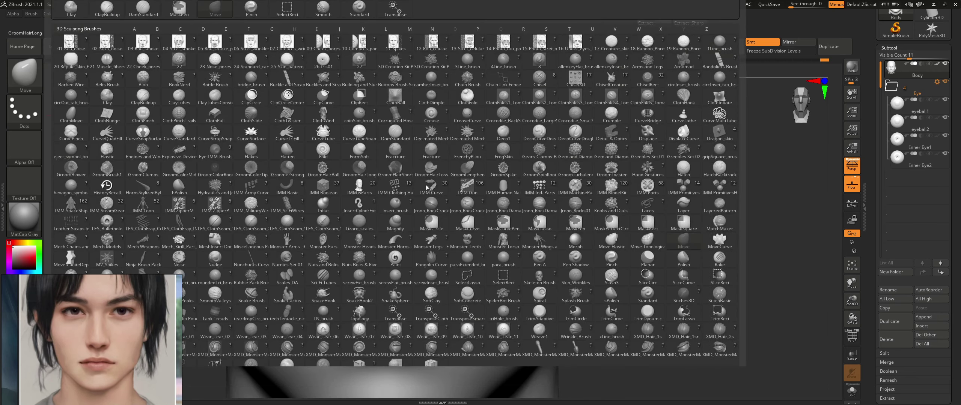
left_click(648, 294)
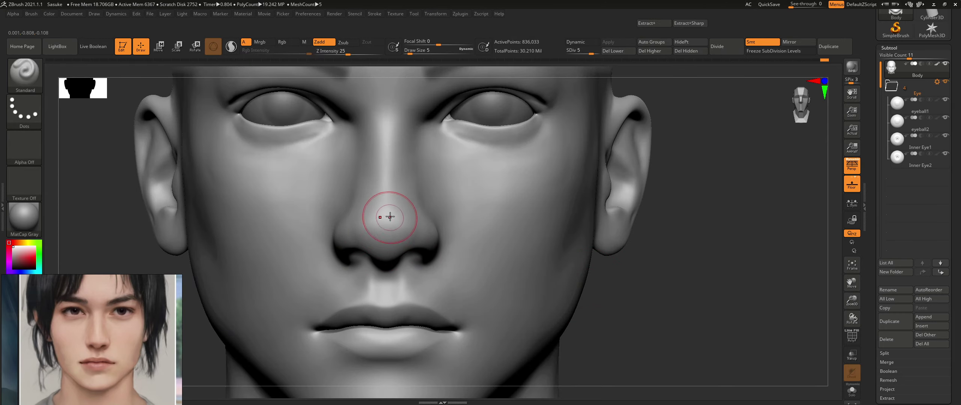
key("alt")
key("ctrl")
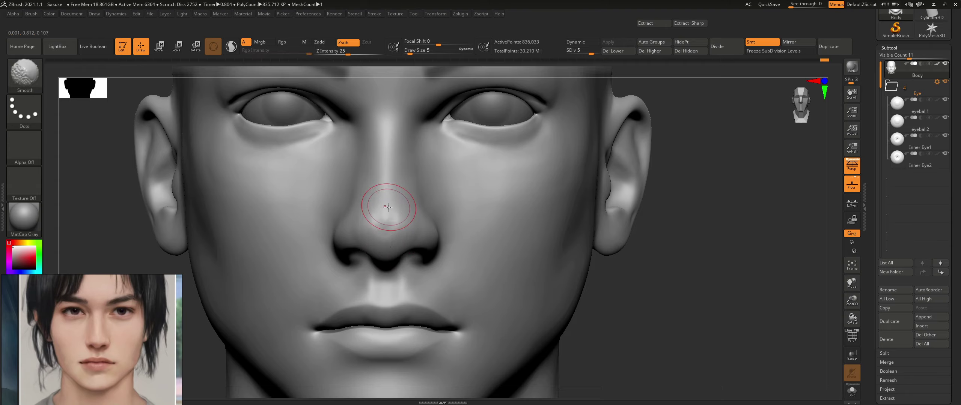
key("shift")
mouse_move(388, 227)
right_mouse_down()
mouse_move(330, 214)
mouse_move(395, 206)
mouse_move(364, 225)
mouse_move(375, 305)
right_mouse_up()
left_click_drag(373, 298, 367, 268, "shift")
key("[")
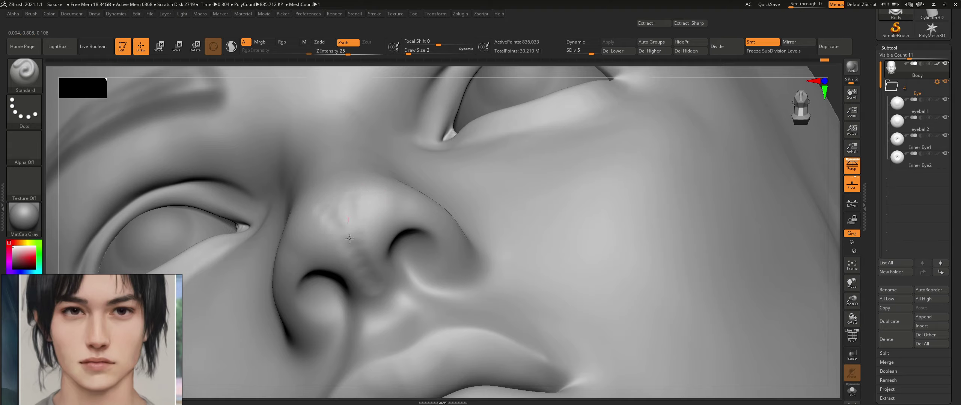
key("shift")
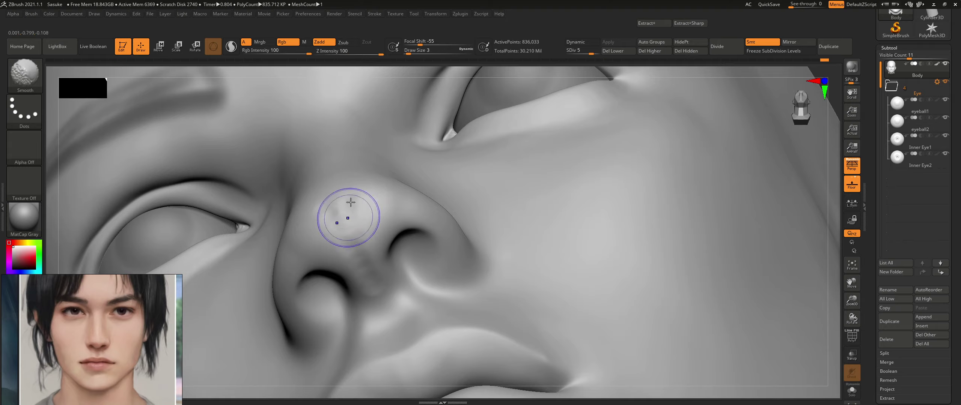
- Set the Body subtool to subdivision level 6 and smooth the nose tip and its underside
left_click(596, 51)
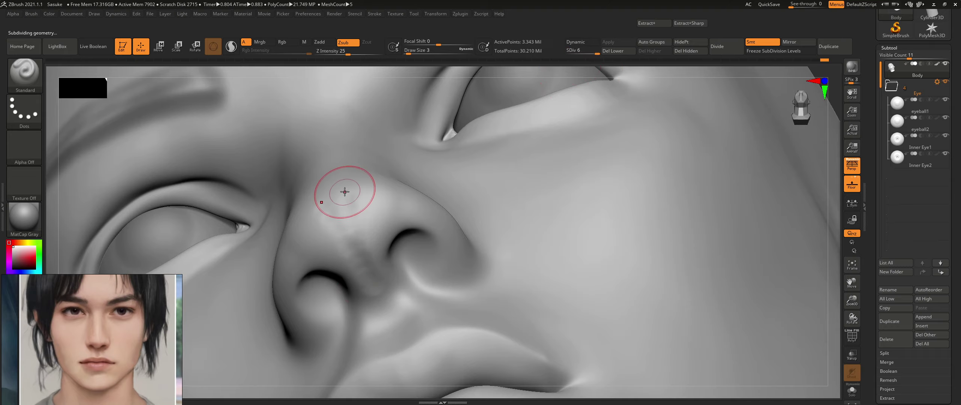
right_click_drag(344, 192, 352, 222)
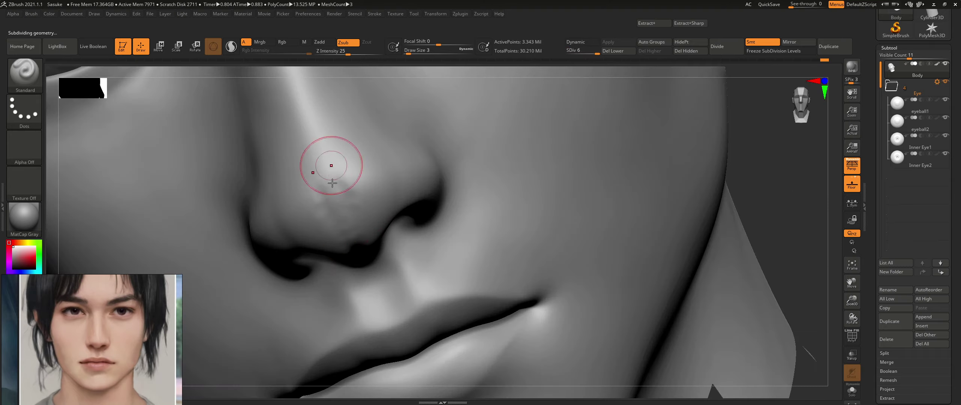
key("shift")
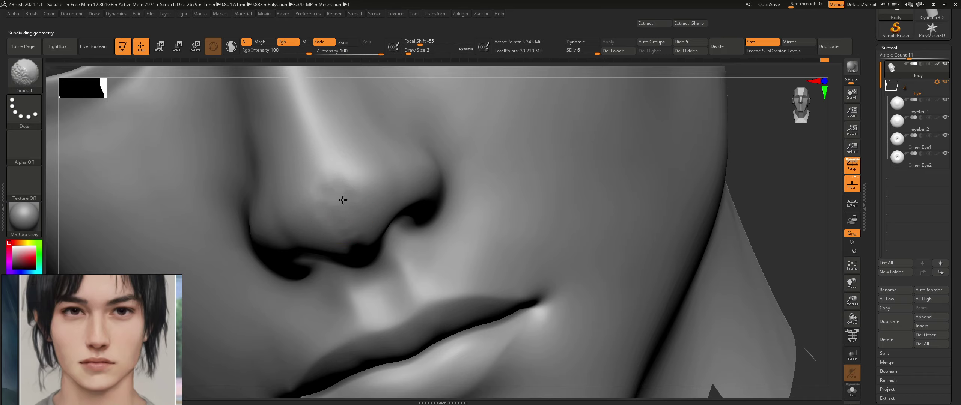
right_click_drag(366, 243, 367, 188)
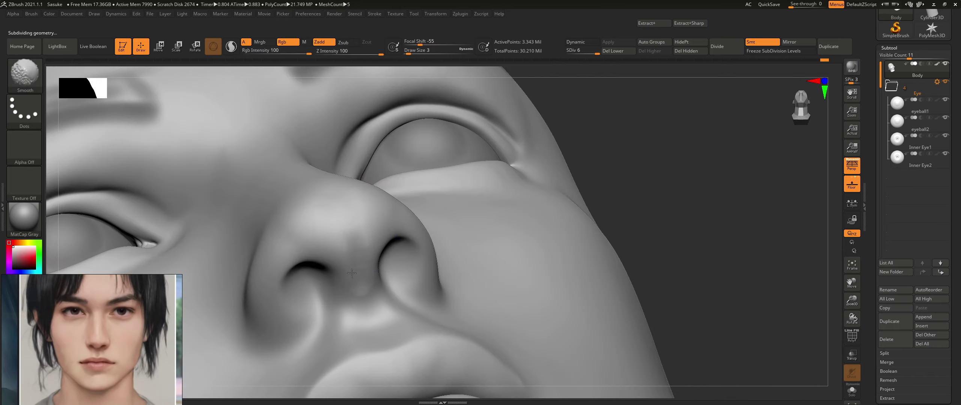
mouse_move(322, 200)
right_mouse_down("ctrl")
mouse_move(340, 177)
mouse_move(387, 240)
right_mouse_up("ctrl")
right_click_drag(446, 203, 528, 109, "alt")
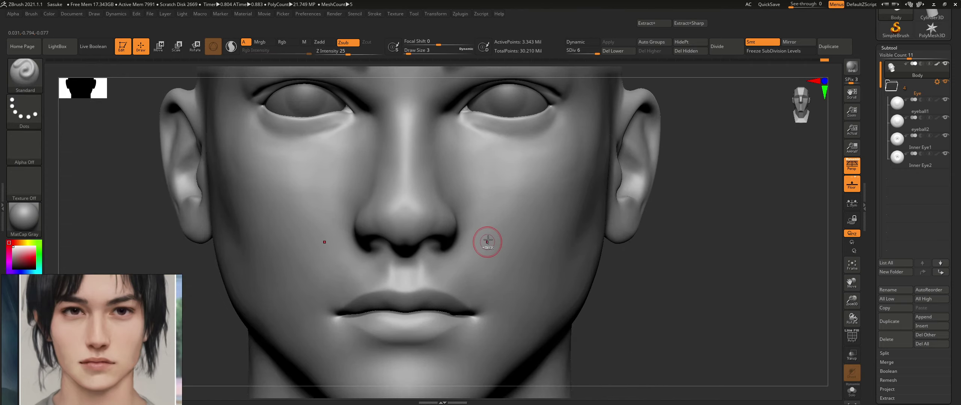
- Adjust the nose profile and sides with the Move brush up to draw size 8, and undo the last stroke
right_click_drag(487, 243, 388, 266, "ctrl")
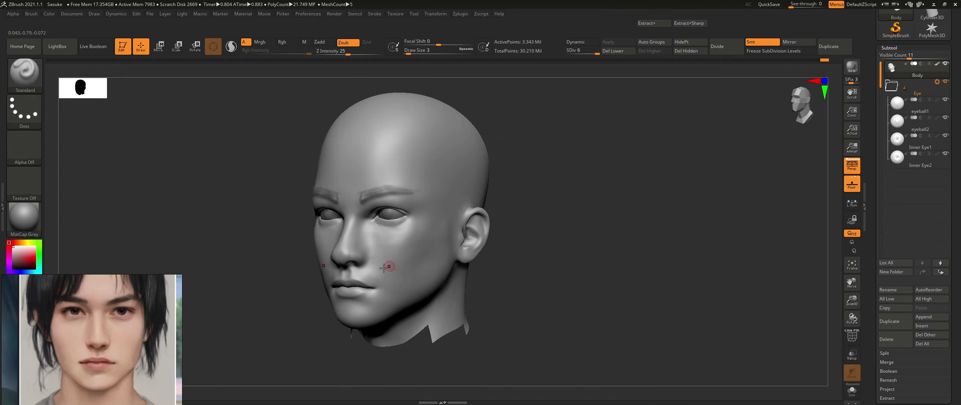
right_click_drag(339, 239, 338, 310, "ctrl")
left_click(33, 72)
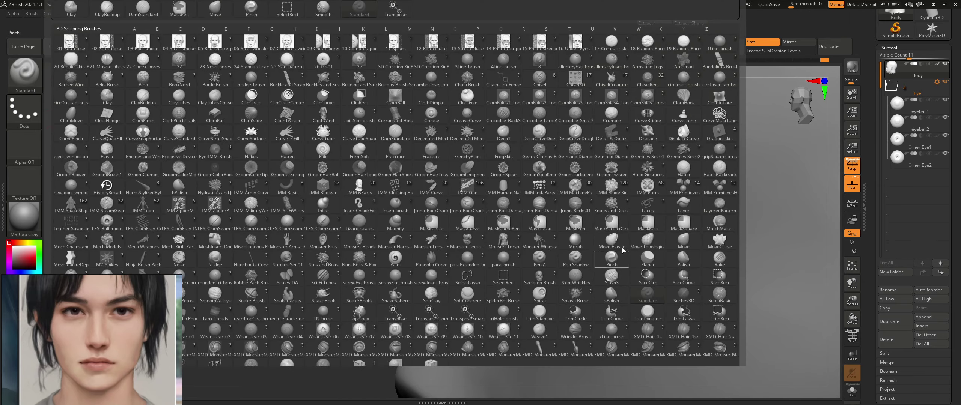
left_click(683, 242)
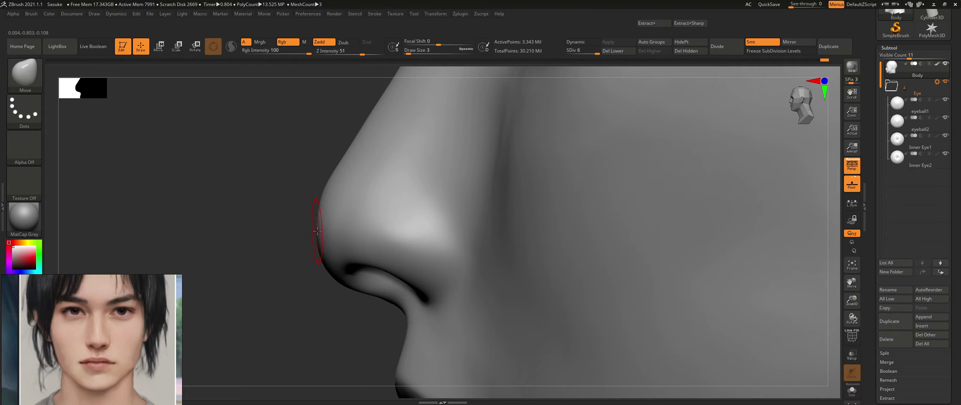
right_click_drag(308, 232, 258, 251)
right_click_drag(341, 253, 367, 289)
mouse_move(353, 229)
right_mouse_down("ctrl")
mouse_move(351, 253)
mouse_move(369, 248)
mouse_move(364, 267)
mouse_move(341, 235)
right_mouse_up("ctrl")
right_click_drag(433, 253, 412, 229, "alt")
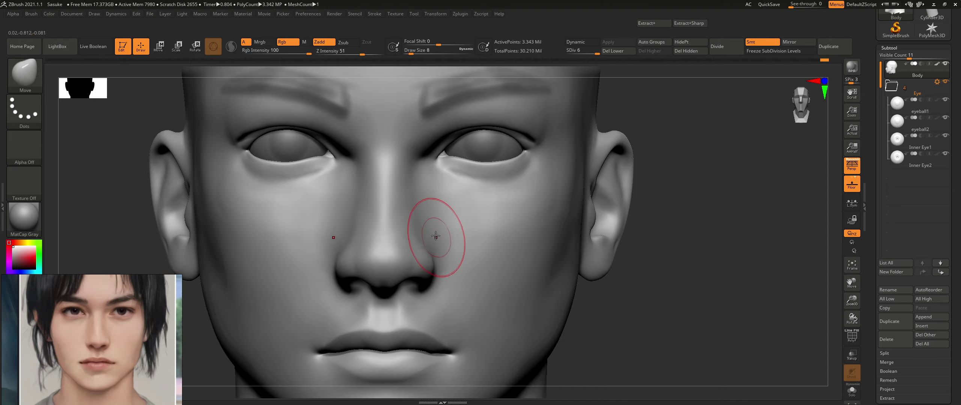
key("ctrl+z")
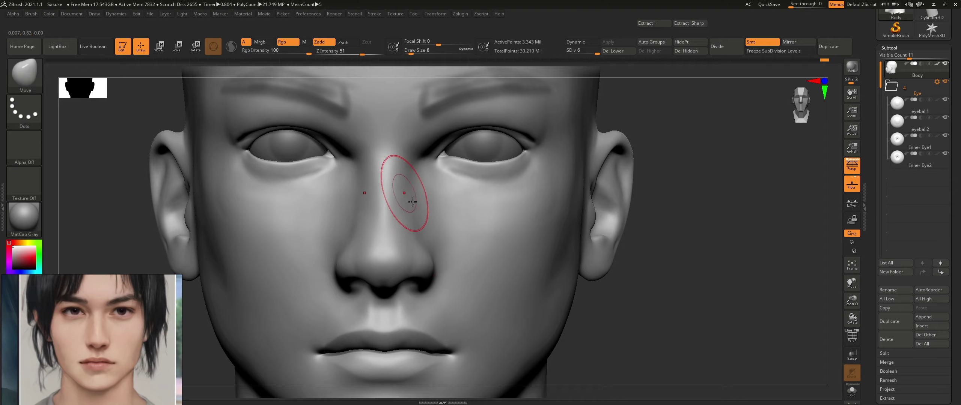
- Refine the nose tip, nostrils and nose sides with the Move brush at draw size 8, working from the front and below
key("f")
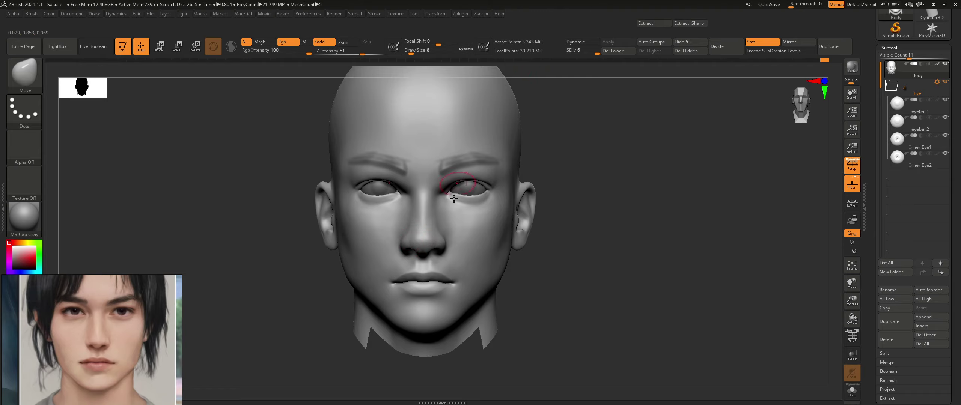
mouse_move(453, 199)
right_mouse_down()
mouse_move(533, 203)
mouse_move(454, 201)
right_mouse_up()
mouse_move(492, 242)
right_mouse_down()
mouse_move(379, 240)
mouse_move(471, 236)
mouse_move(481, 294)
mouse_move(422, 249)
mouse_move(431, 268)
mouse_move(445, 263)
mouse_move(430, 267)
right_mouse_up()
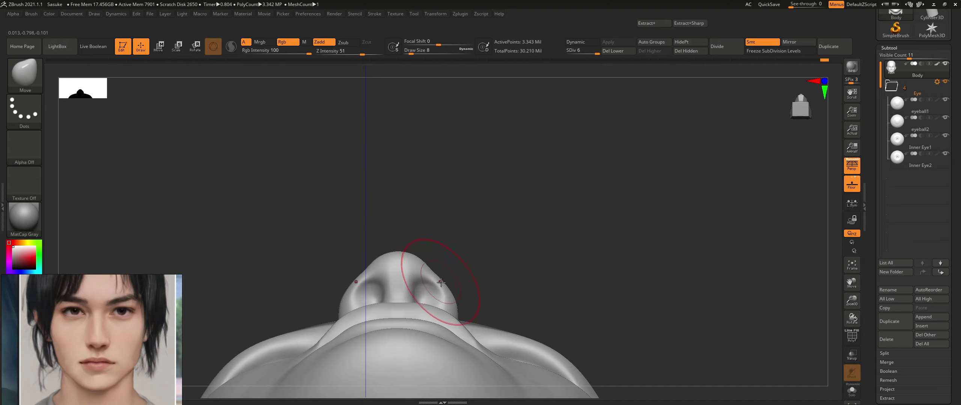
right_click_drag(441, 284, 455, 292)
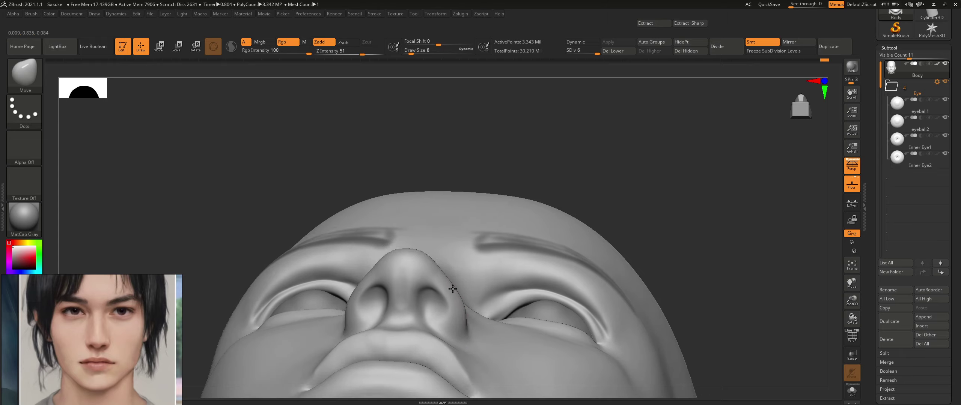
mouse_move(457, 319)
right_mouse_down()
mouse_move(480, 254)
mouse_move(487, 282)
mouse_move(476, 315)
mouse_move(489, 326)
mouse_move(493, 251)
mouse_move(505, 239)
mouse_move(453, 254)
right_mouse_up()
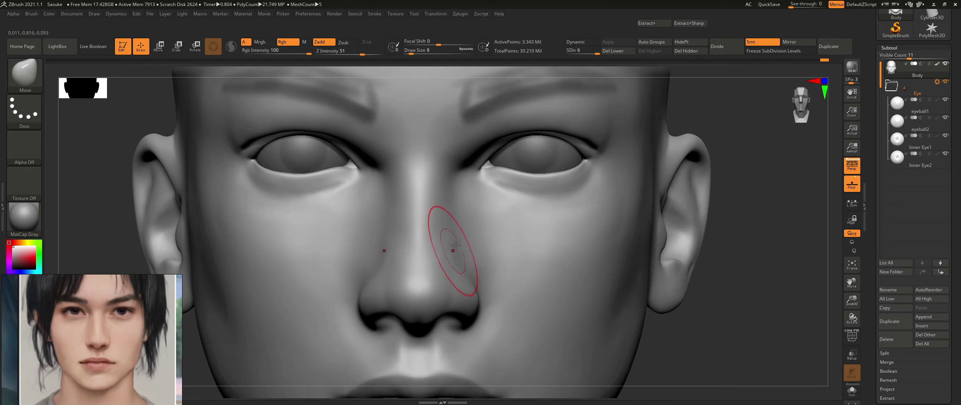
- Adjust the nose bridge in profile and three-quarter view with the Move brush at draw sizes 18 and 14, smoothing beside the nose
mouse_move(442, 206)
right_mouse_down()
mouse_move(499, 244)
mouse_move(476, 253)
mouse_move(451, 240)
mouse_move(422, 244)
right_mouse_up()
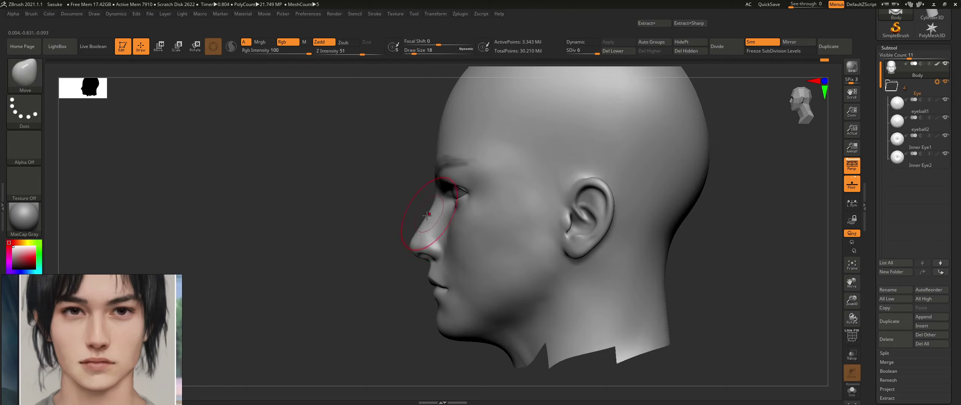
right_click_drag(434, 217, 464, 236)
right_click_drag(491, 237, 527, 256, "shift")
mouse_move(443, 258)
right_mouse_down()
mouse_move(510, 259)
mouse_move(490, 234)
right_mouse_up()
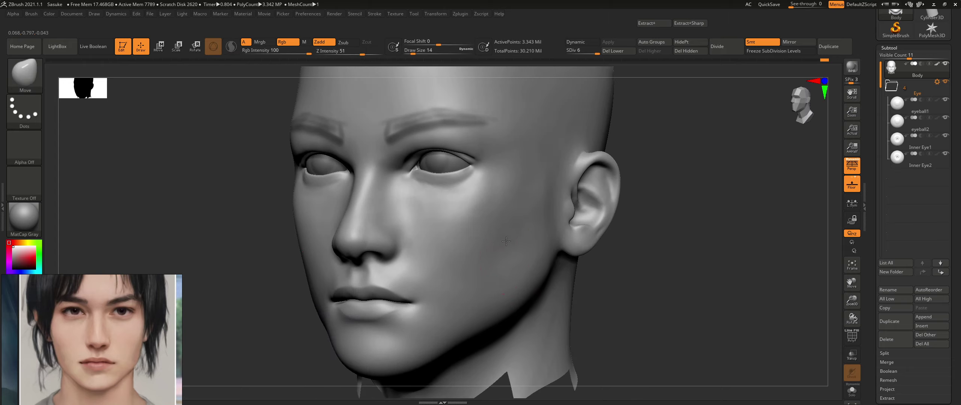
key("shift")
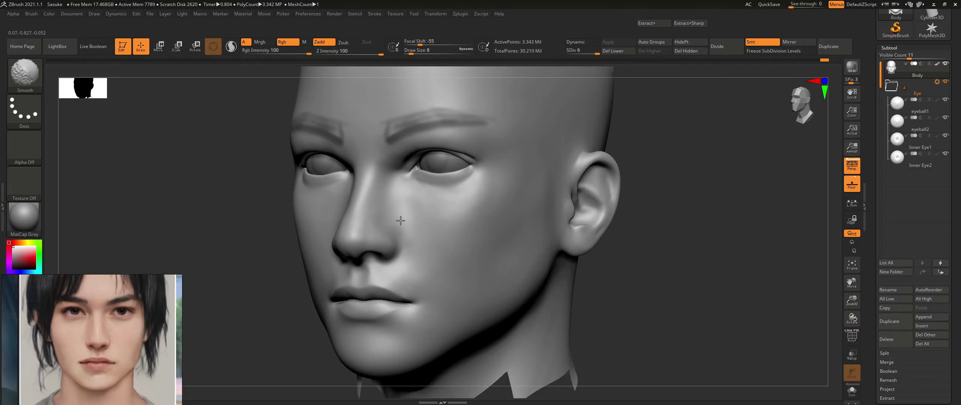
- Shape the nose base and nostril wings from below and the side with the Move brush at draw size 8
mouse_move(409, 273)
right_mouse_down()
mouse_move(457, 261)
mouse_move(435, 232)
mouse_move(431, 199)
mouse_move(414, 264)
mouse_move(361, 254)
mouse_move(453, 276)
mouse_move(444, 257)
mouse_move(451, 247)
right_mouse_up()
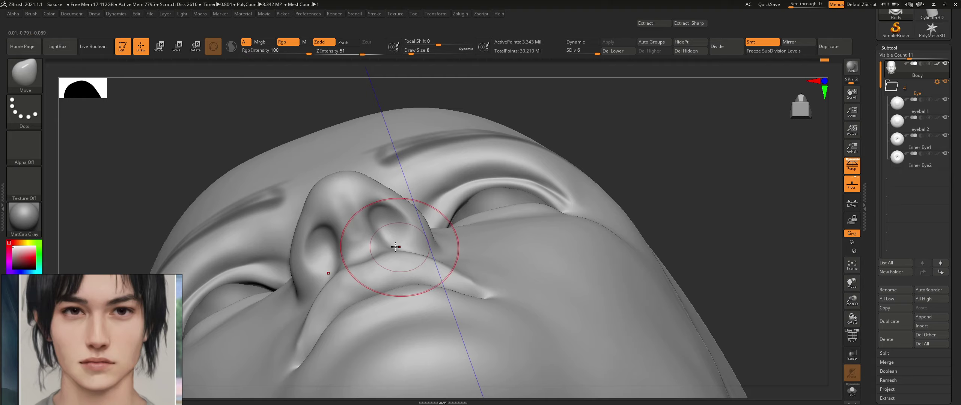
mouse_move(387, 252)
right_mouse_down()
mouse_move(394, 259)
mouse_move(375, 268)
right_mouse_up()
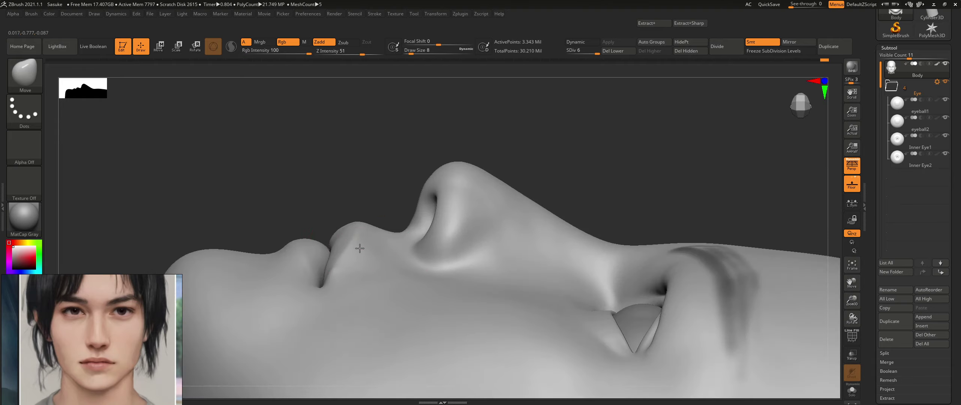
right_click_drag(392, 233, 401, 202)
mouse_move(456, 258)
right_mouse_down()
mouse_move(485, 177)
mouse_move(532, 251)
mouse_move(511, 318)
mouse_move(493, 258)
mouse_move(435, 217)
mouse_move(446, 220)
right_mouse_up()
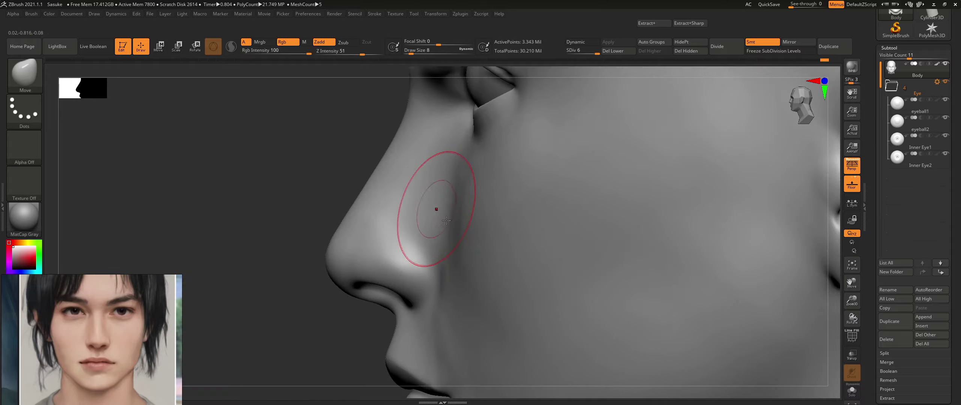
mouse_move(471, 253)
right_mouse_down()
mouse_move(440, 246)
mouse_move(464, 207)
mouse_move(428, 217)
right_mouse_up()
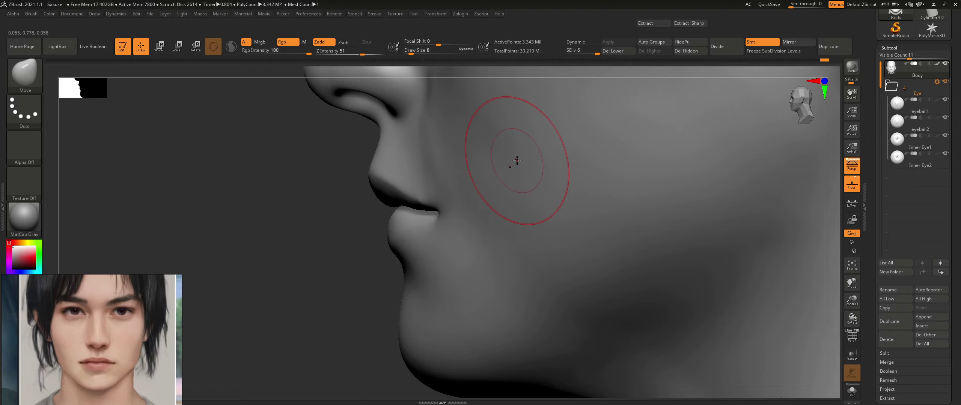
- Sharpen the philtrum ridges above the upper lip with the Crease brush in Zadd mode at draw size 8, smoothing the strokes
right_click_drag(369, 189, 510, 241)
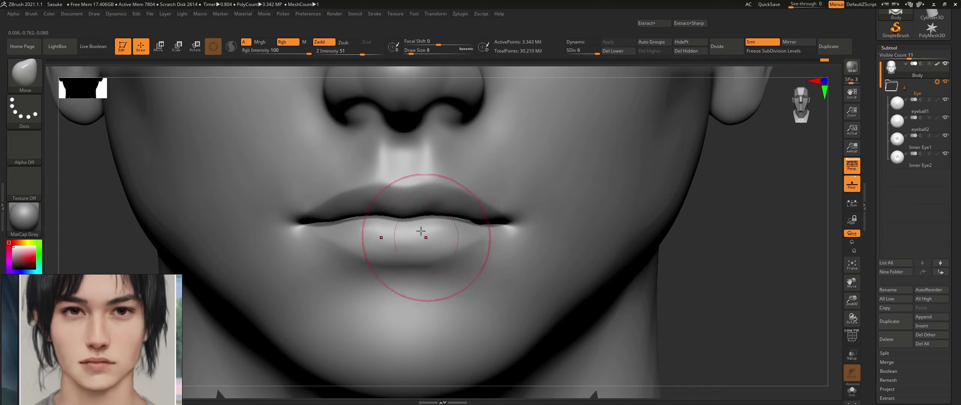
right_click_drag(424, 235, 470, 167)
mouse_move(429, 197)
right_mouse_down("ctrl")
mouse_move(444, 210)
mouse_move(407, 222)
mouse_move(453, 195)
mouse_move(446, 185)
right_mouse_up("ctrl")
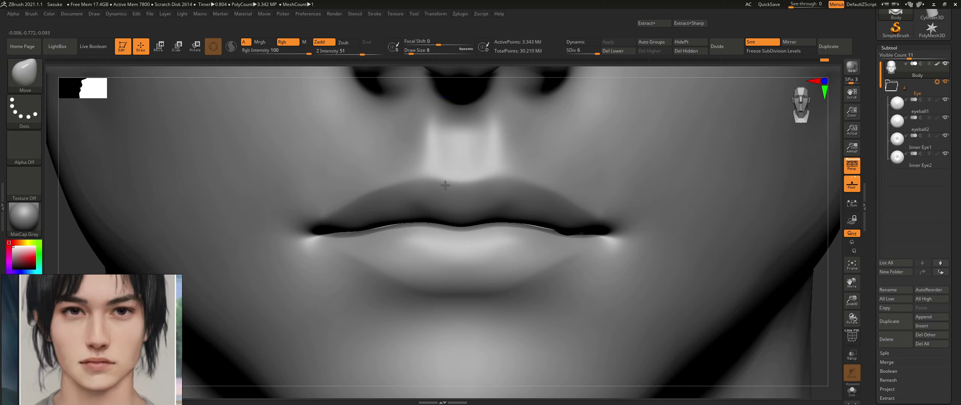
left_click(31, 72)
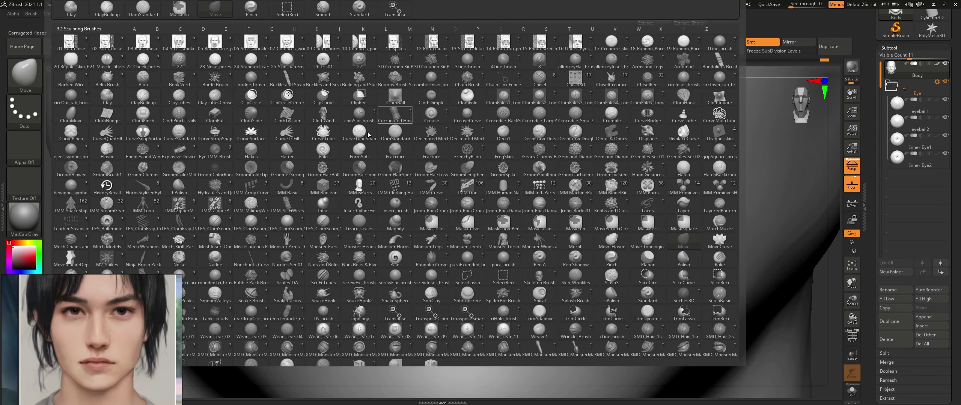
mouse_move(322, 220)
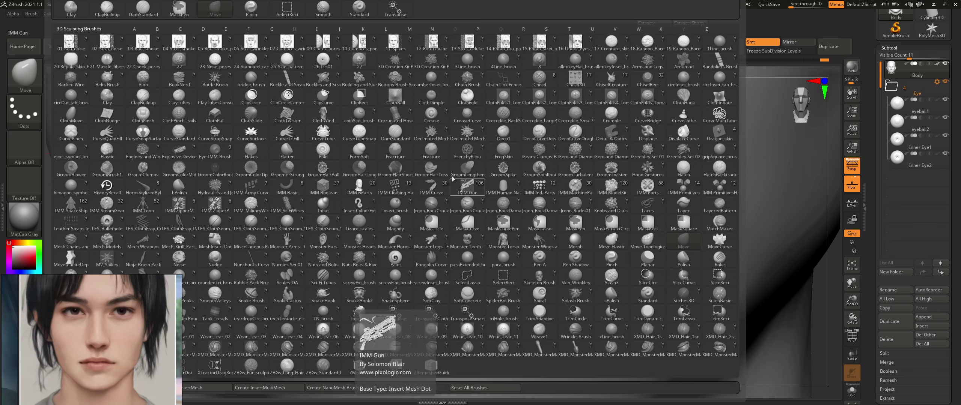
left_click(431, 122)
mouse_move(479, 182)
right_mouse_down("alt")
mouse_move(468, 186)
mouse_move(453, 249)
right_mouse_up("alt")
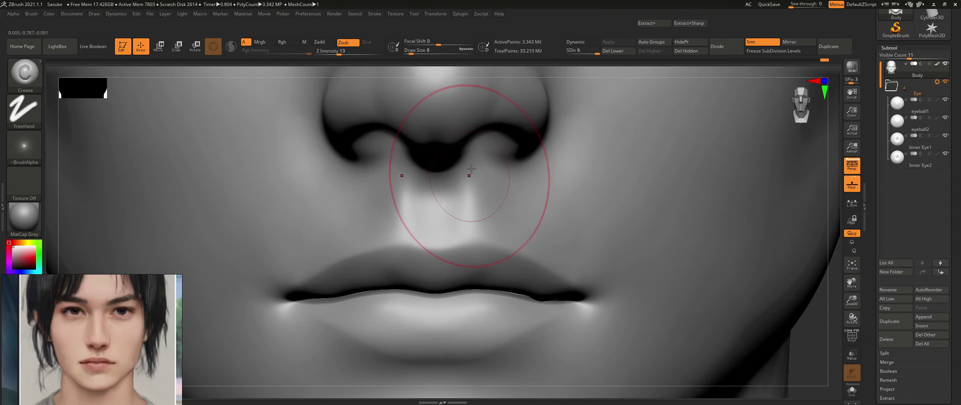
left_click(323, 41)
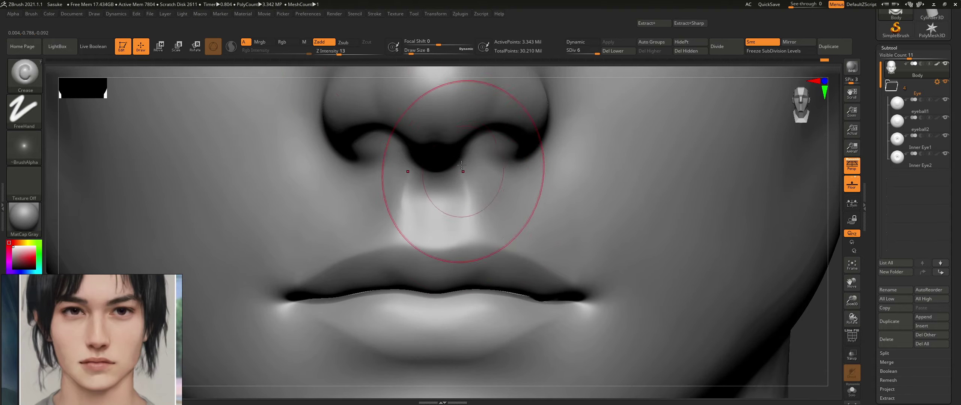
left_click_drag(464, 215, 467, 178, "shift")
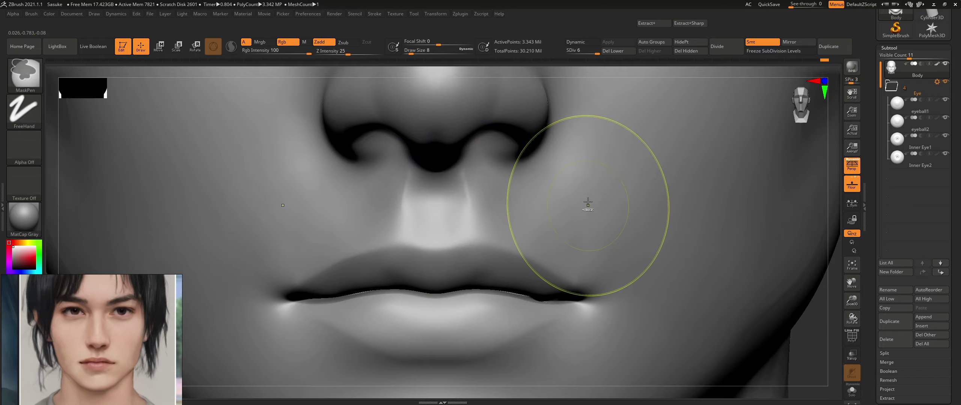
- Define the philtrum ridges below the nose with the Standard brush at draw sizes 1 and 2, ending in Zadd mode, and smooth them
mouse_move(588, 203)
right_mouse_down("ctrl")
mouse_move(637, 193)
mouse_move(597, 182)
right_mouse_up("ctrl")
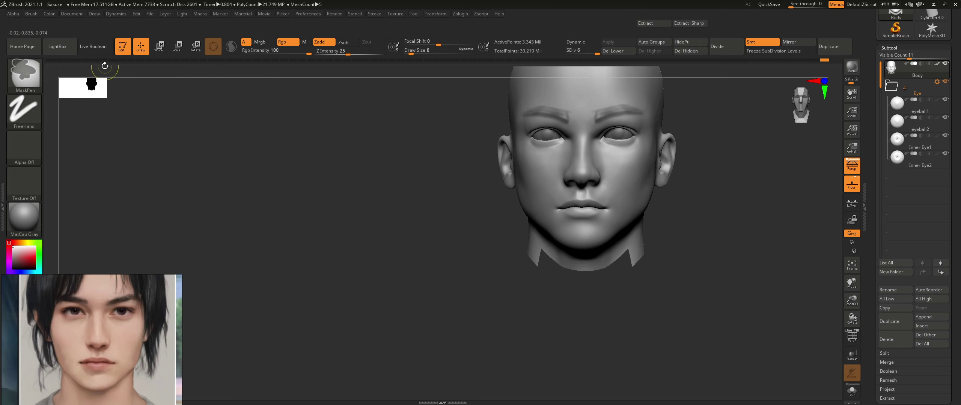
key("b")
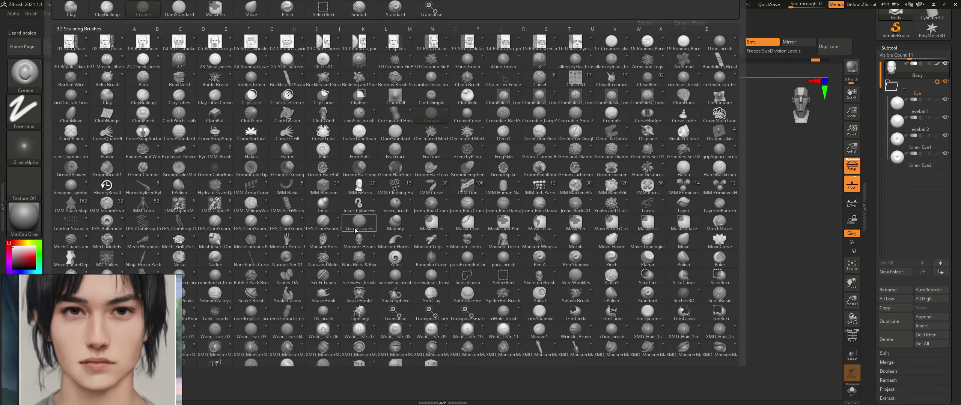
left_click(635, 306)
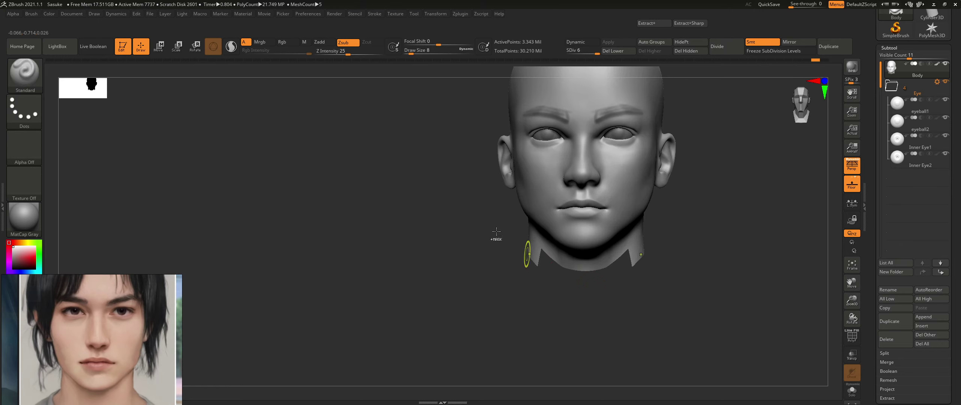
mouse_move(603, 182)
right_mouse_down("ctrl")
mouse_move(604, 232)
mouse_move(591, 259)
right_mouse_up("ctrl")
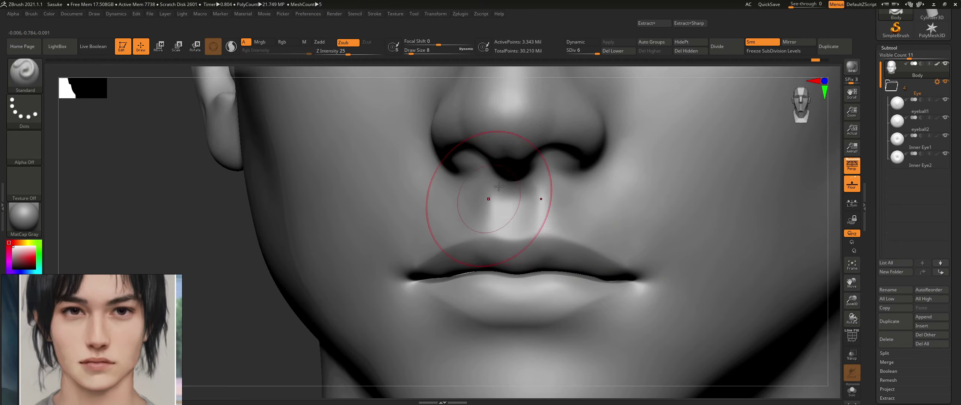
key("bracketleft")
left_click_drag(541, 202, 537, 191, "alt")
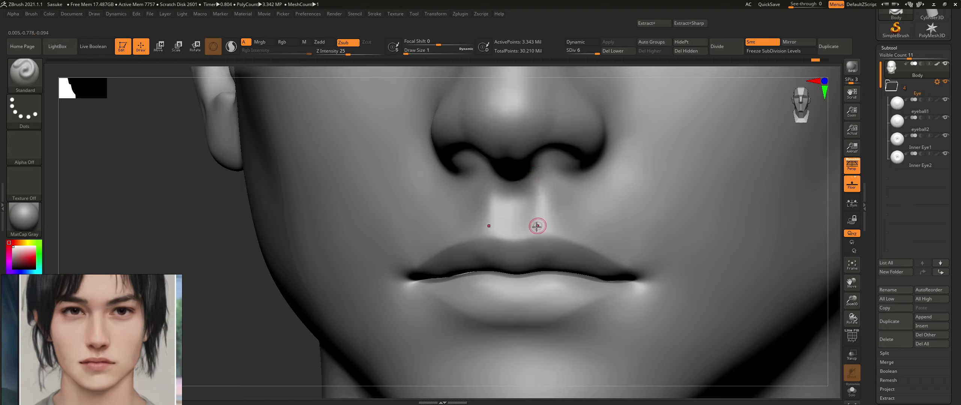
left_click(319, 42)
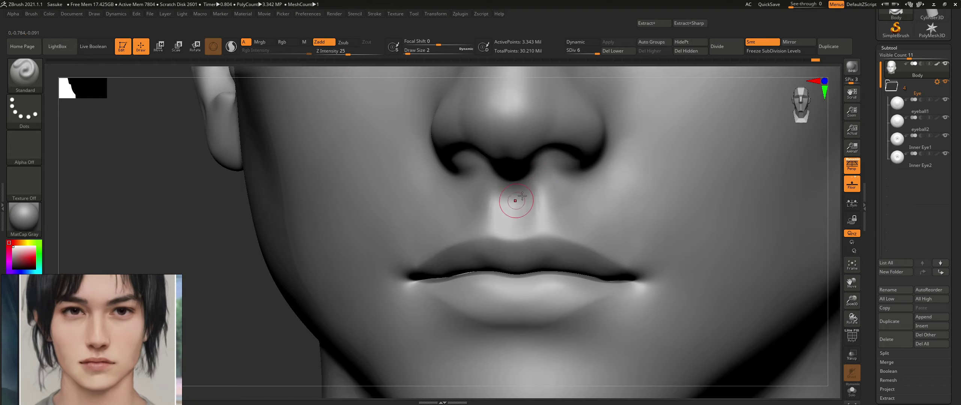
mouse_move(539, 182)
left_mouse_down()
mouse_move(541, 215)
mouse_move(529, 195)
left_mouse_up()
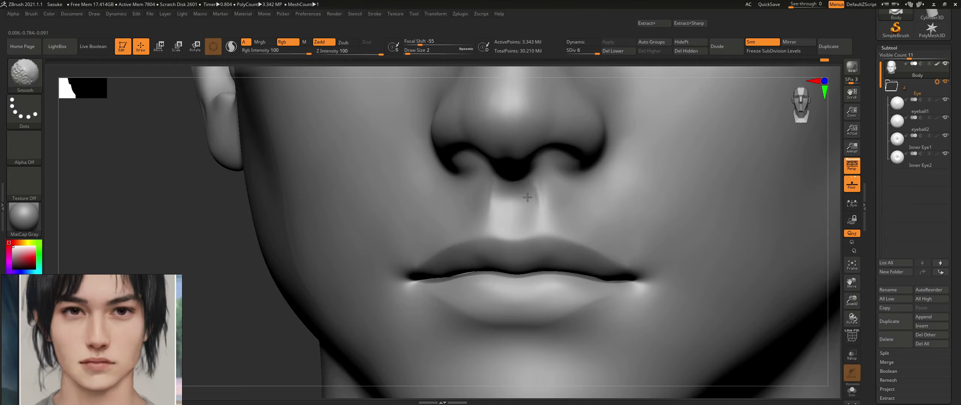
- Pull the ears slightly closer to the head with the Move brush at draw size 18
mouse_move(611, 198)
right_mouse_down("ctrl")
mouse_move(607, 190)
mouse_move(464, 195)
mouse_move(491, 251)
mouse_move(471, 184)
right_mouse_up("ctrl")
right_click_drag(338, 191, 407, 194)
right_click_drag(601, 176, 425, 187)
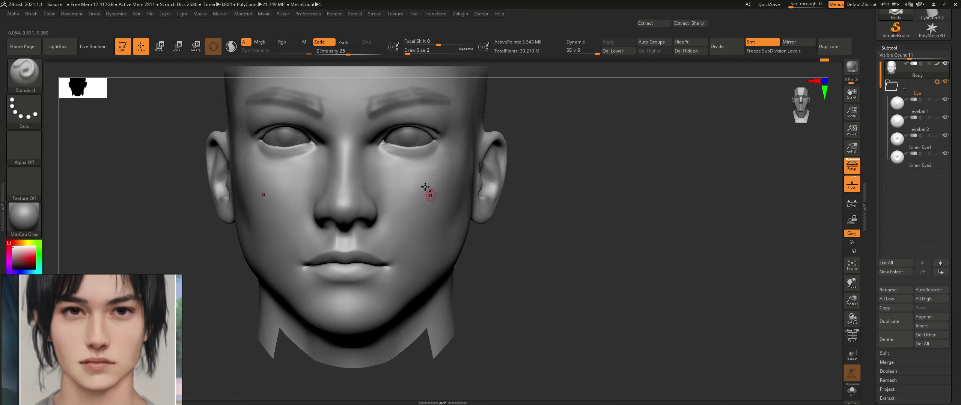
key("b")
left_click(621, 224)
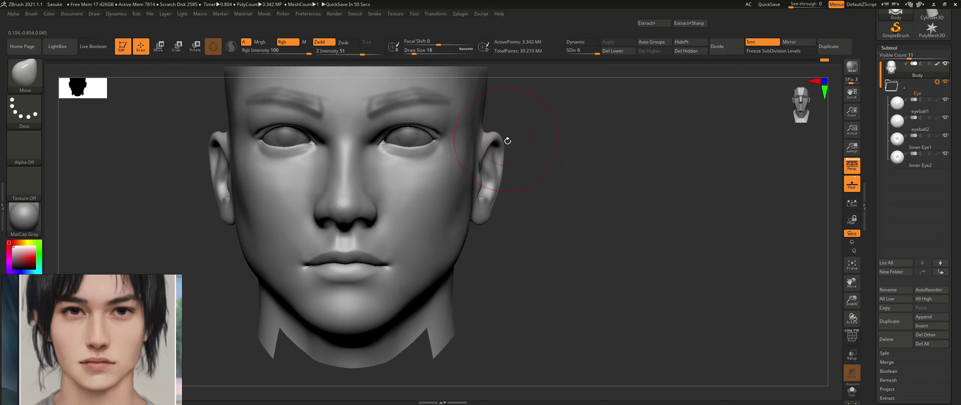
right_click_drag(557, 225, 543, 242, "ctrl")
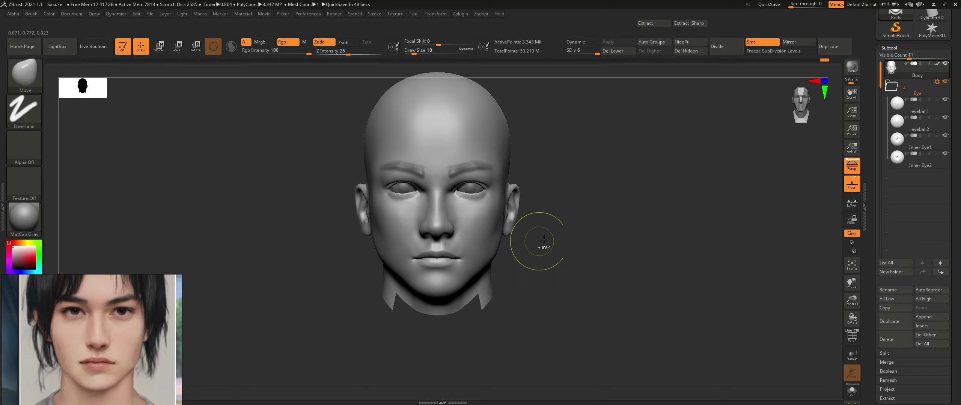
- Save the project as Sasuke.zpr, replacing the existing file
key("ctrl+s")
left_click(557, 309)
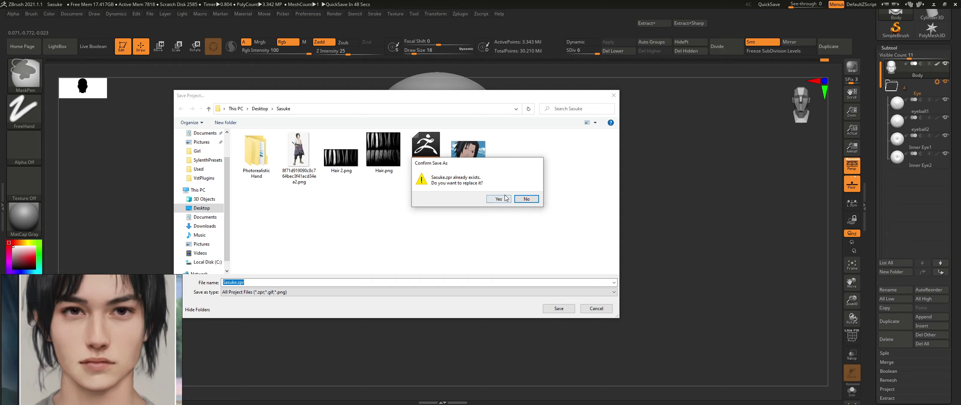
left_click(499, 199)
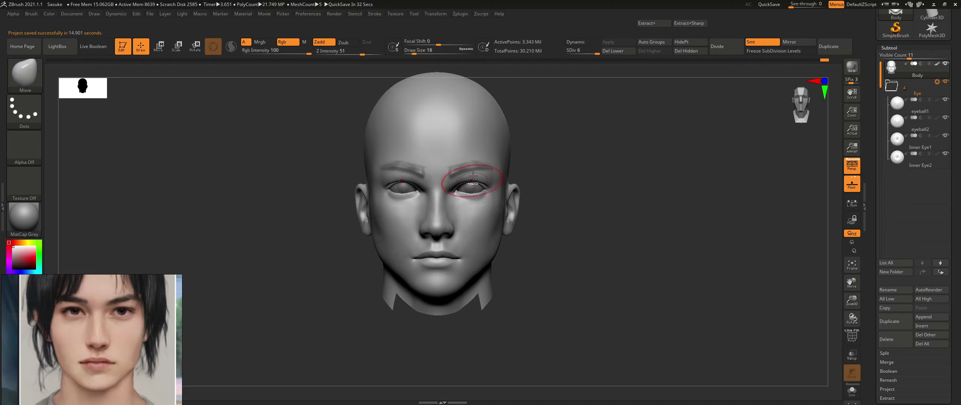
- Smooth the cheek below the eye, and set the Body subtool to subdivision level 5 with draw size 9
mouse_move(476, 180)
right_mouse_down("ctrl")
mouse_move(498, 214)
mouse_move(536, 235)
mouse_move(521, 214)
mouse_move(499, 232)
mouse_move(563, 237)
mouse_move(503, 237)
mouse_move(534, 237)
mouse_move(525, 276)
mouse_move(507, 236)
mouse_move(461, 231)
mouse_move(454, 255)
mouse_move(464, 272)
mouse_move(429, 242)
right_mouse_up("ctrl")
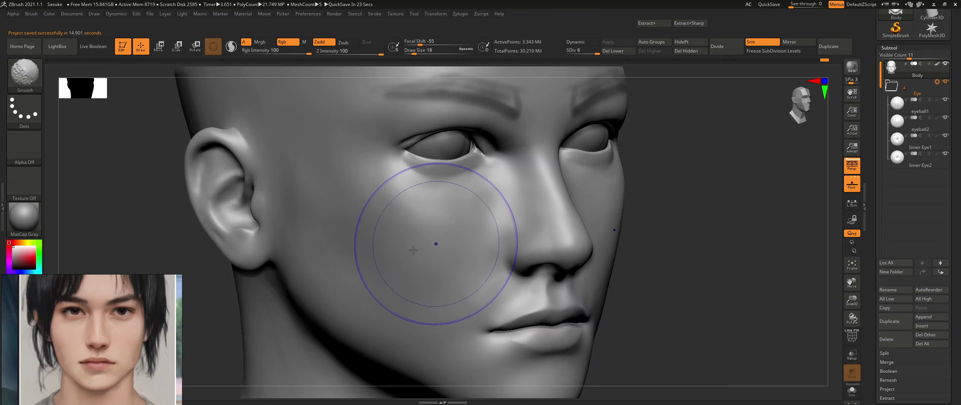
key("shift")
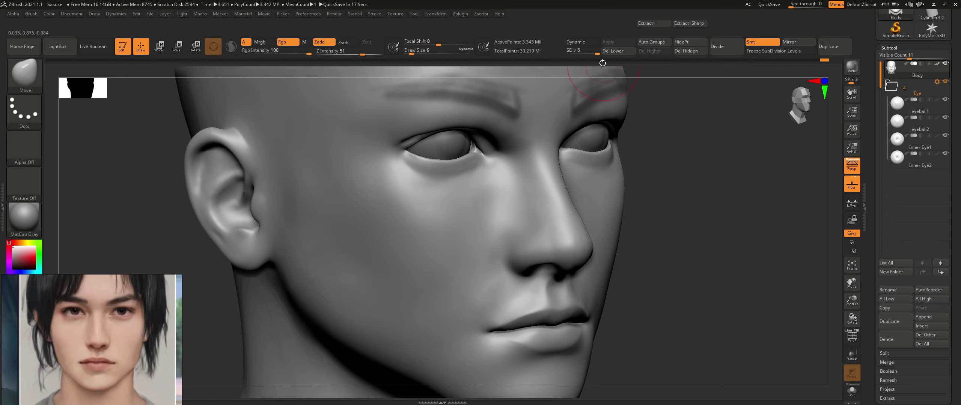
key("shift")
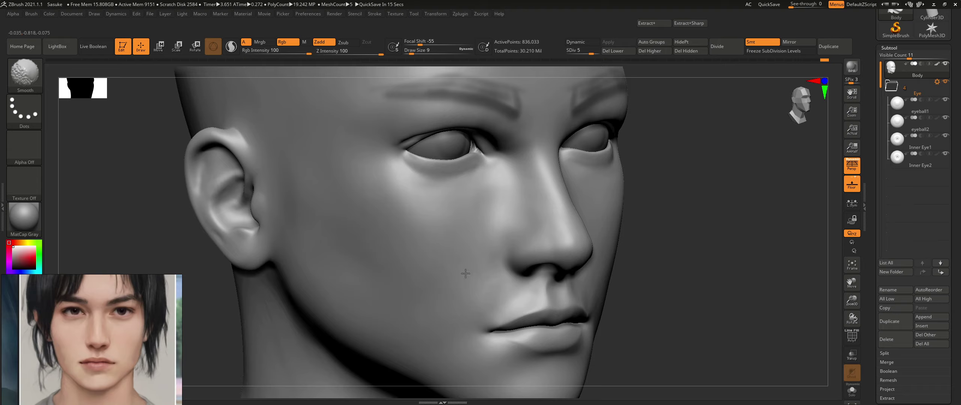
- Smooth the cheek and side of the face from profile and front views with the Smooth brush at draw size 9
right_click_drag(432, 236, 338, 224, "ctrl")
mouse_move(540, 245)
right_mouse_down("alt")
mouse_move(415, 197)
mouse_move(453, 195)
right_mouse_up("alt")
key("shift")
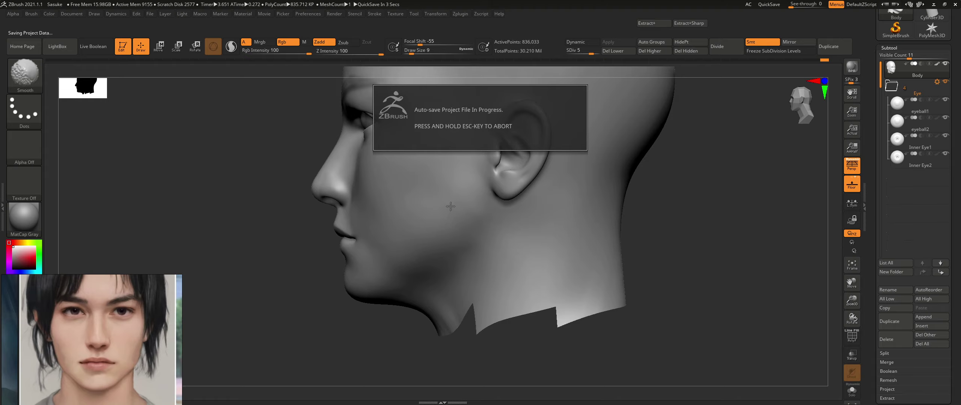
right_click_drag(403, 212, 445, 193)
right_click_drag(412, 245, 429, 244, "shift")
right_click_drag(400, 214, 435, 267, "alt")
left_click_drag(447, 253, 455, 236, "shift")
mouse_move(469, 252)
right_mouse_down("ctrl")
mouse_move(474, 222)
mouse_move(502, 226)
mouse_move(456, 229)
mouse_move(472, 232)
mouse_move(499, 292)
right_mouse_up("ctrl")
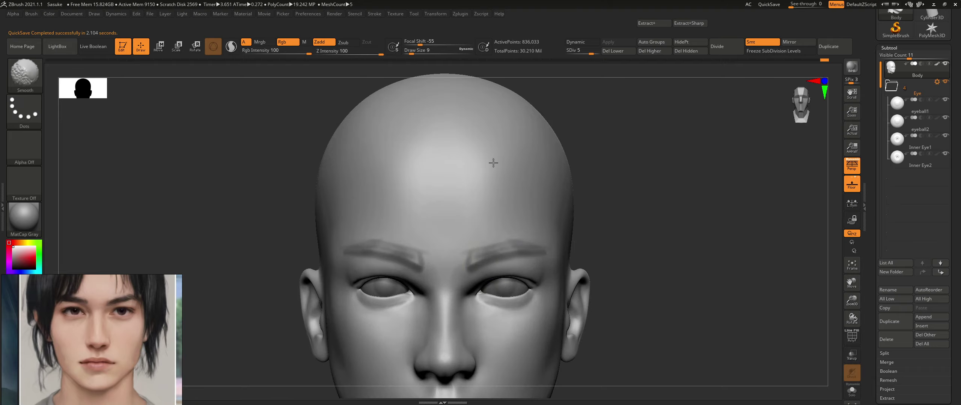
- Reshape the back of the skull from the profile view with the Move brush at draw sizes 46 to 58
mouse_move(499, 219)
right_mouse_down("alt")
mouse_move(435, 166)
mouse_move(486, 212)
mouse_move(421, 207)
right_mouse_up("alt")
right_click_drag(523, 208, 452, 206, "alt")
mouse_move(512, 136)
right_mouse_down()
mouse_move(506, 153)
mouse_move(538, 153)
right_mouse_up()
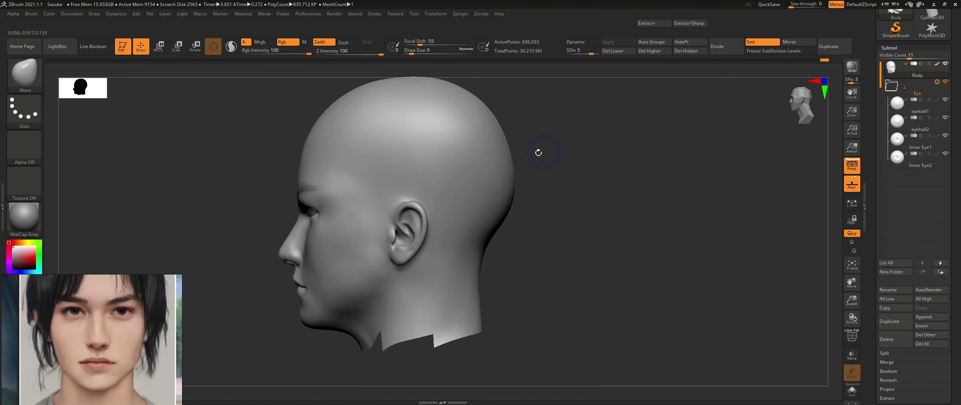
mouse_move(524, 203)
right_mouse_down("ctrl")
mouse_move(451, 136)
mouse_move(500, 173)
right_mouse_up("ctrl")
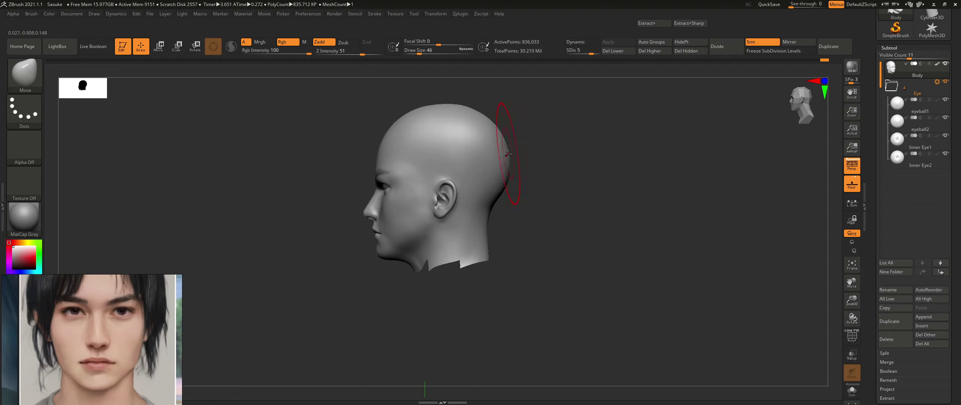
right_click_drag(541, 155, 564, 165)
right_click(564, 165)
right_click_drag(558, 134, 595, 178)
right_click_drag(492, 184, 448, 193)
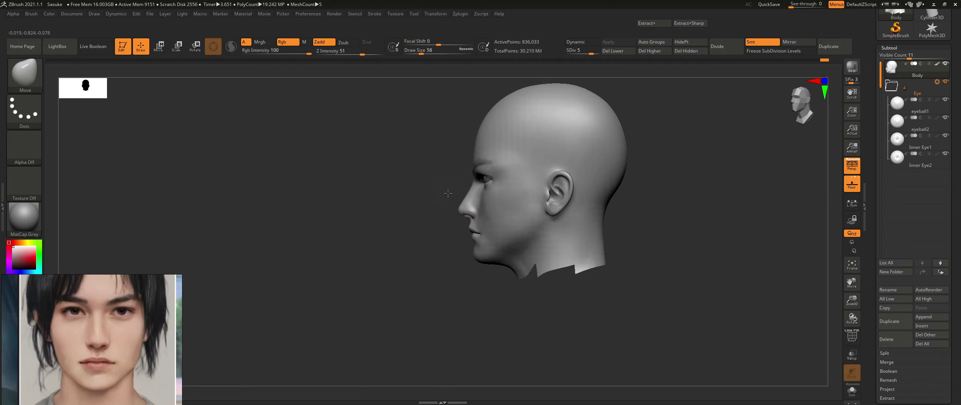
right_click_drag(509, 193, 503, 195)
- Adjust the chin profile with the Move brush at draw size 34
right_click_drag(465, 258, 495, 243, "ctrl")
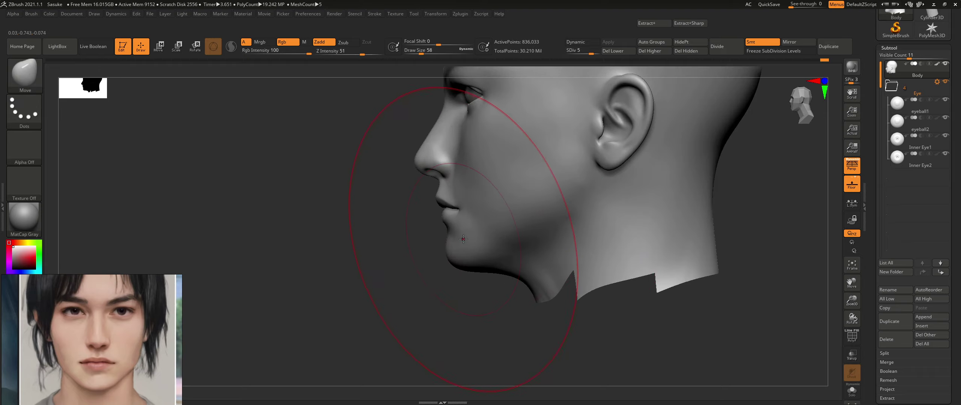
key("bracketleft")
key("bracketleft")
key("bracketleft")
key("bracketleft")
left_click_drag(456, 248, 463, 247)
mouse_move(548, 205)
right_mouse_down("ctrl")
mouse_move(520, 190)
mouse_move(489, 216)
right_mouse_up("ctrl")
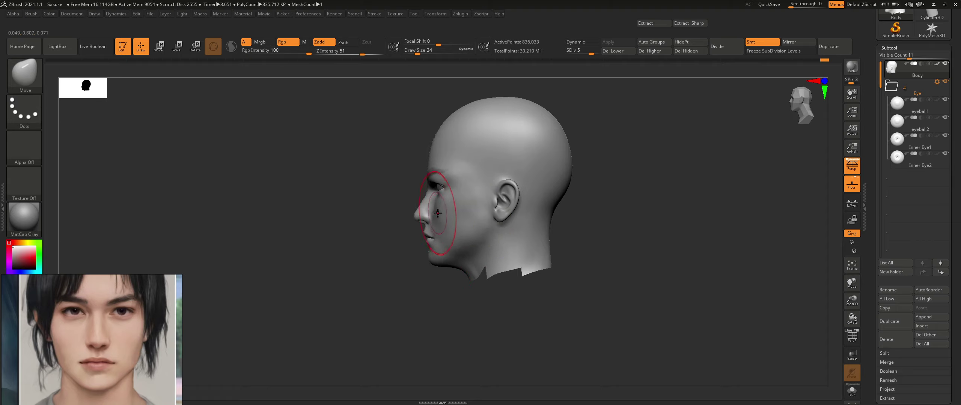
- Examine the head's proportions from the front, three-quarter and underside views
right_click_drag(466, 215, 499, 215, "shift")
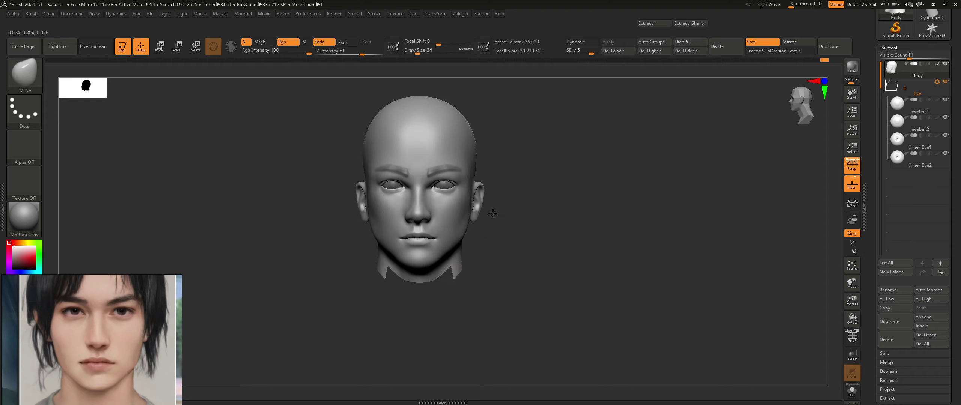
key("ctrl+shift")
mouse_move(559, 216)
right_mouse_down()
mouse_move(534, 215)
mouse_move(553, 216)
right_mouse_up()
right_click_drag(496, 229, 549, 229, "alt")
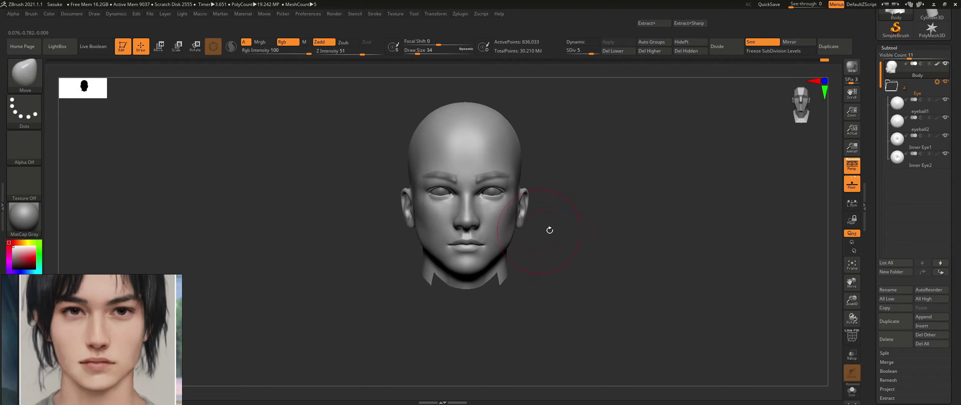
mouse_move(626, 225)
right_mouse_down("ctrl")
mouse_move(543, 251)
mouse_move(541, 293)
right_mouse_up("ctrl")
right_click_drag(619, 242, 578, 243)
left_click_drag(578, 242, 634, 223)
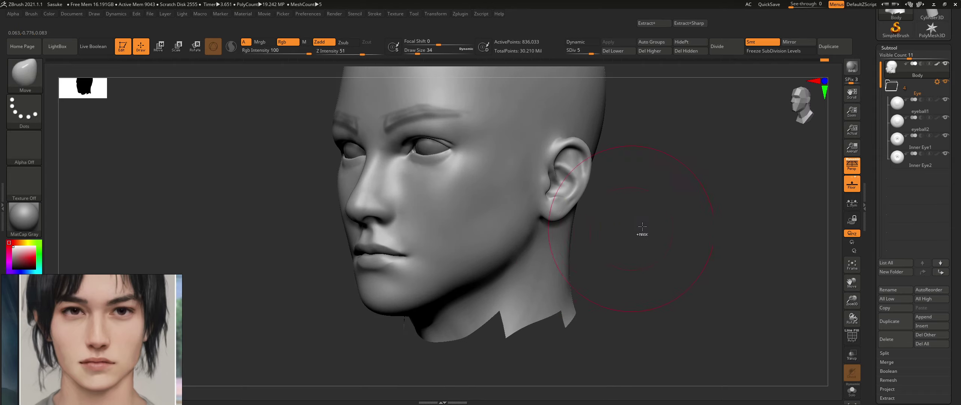
key("ctrl")
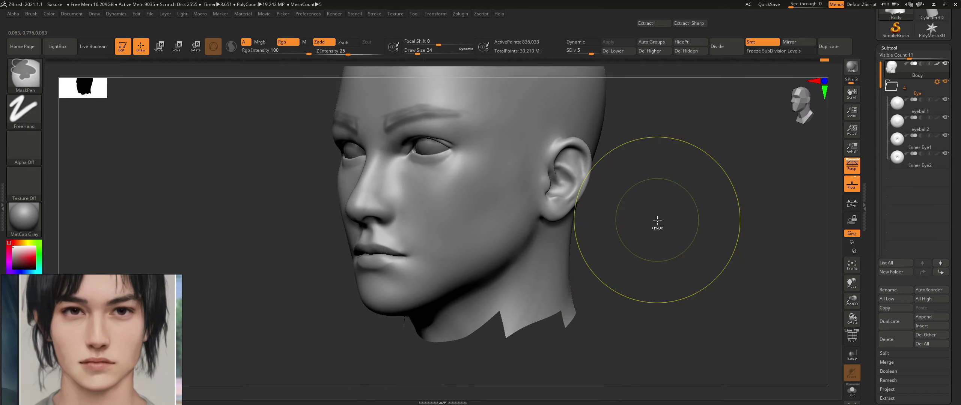
key("ctrl")
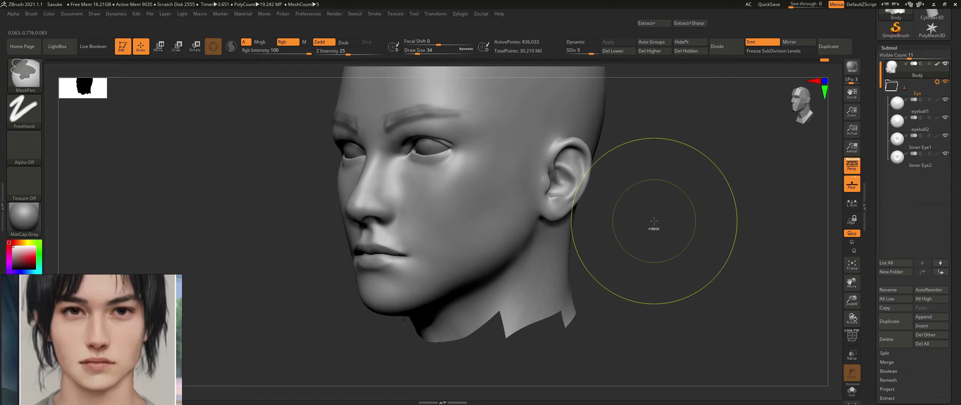
right_click_drag(577, 240, 536, 298)
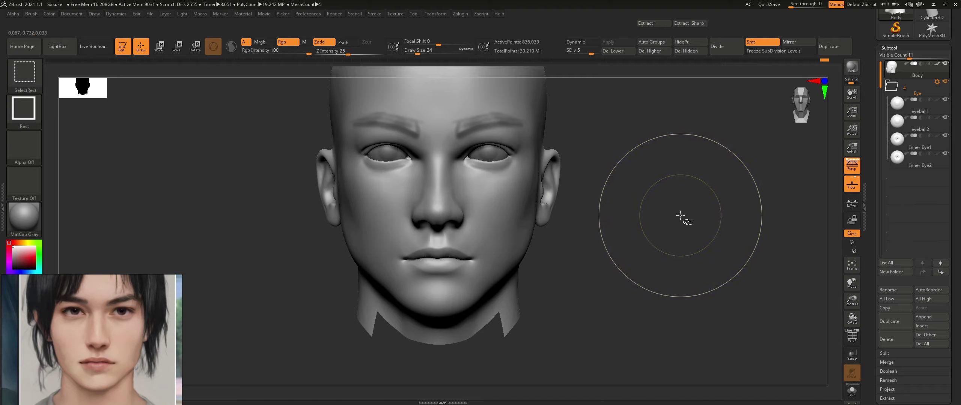
right_click_drag(587, 219, 566, 271, "alt")
right_click_drag(583, 247, 602, 236, "alt")
left_click_drag(667, 204, 603, 217, "shift")
right_click_drag(602, 218, 565, 192, "alt")
right_click_drag(503, 211, 542, 212)
right_click_drag(524, 249, 502, 230)
left_click_drag(502, 230, 501, 203)
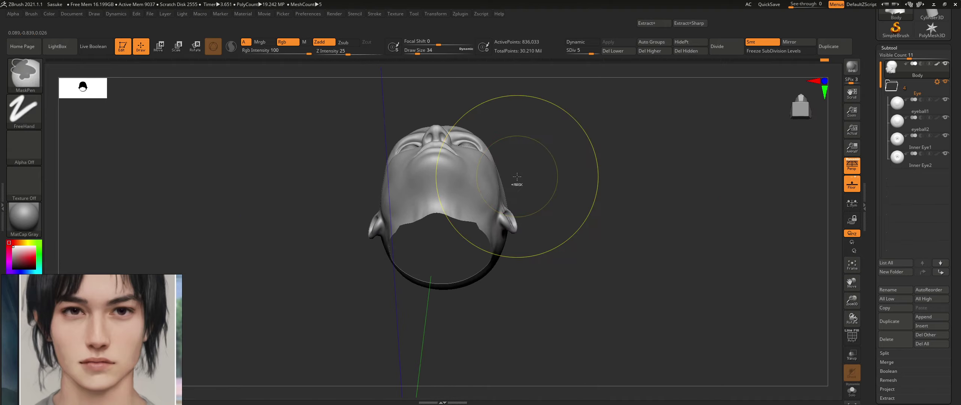
mouse_move(582, 166)
left_mouse_down()
mouse_move(549, 221)
mouse_move(573, 233)
left_mouse_up()
right_click_drag(573, 234, 499, 227)
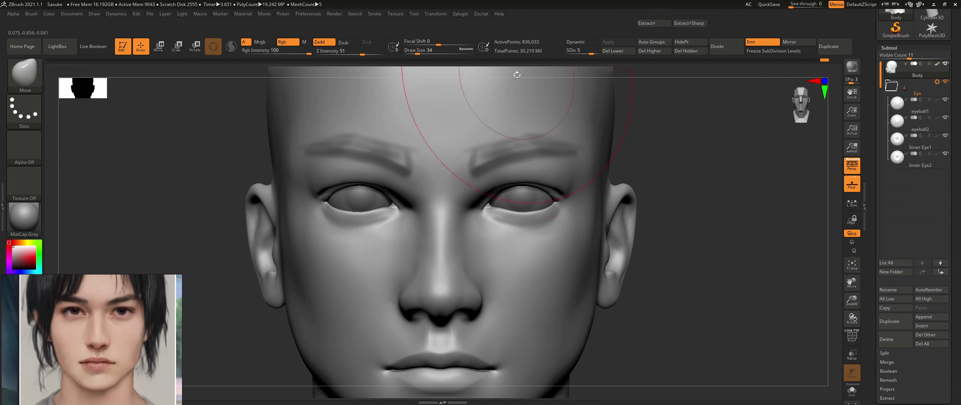
- Refine the upper eyelids from the front view with the Move brush at draw size 9
mouse_move(541, 220)
right_mouse_down("alt")
mouse_move(496, 235)
mouse_move(448, 234)
right_mouse_up("alt")
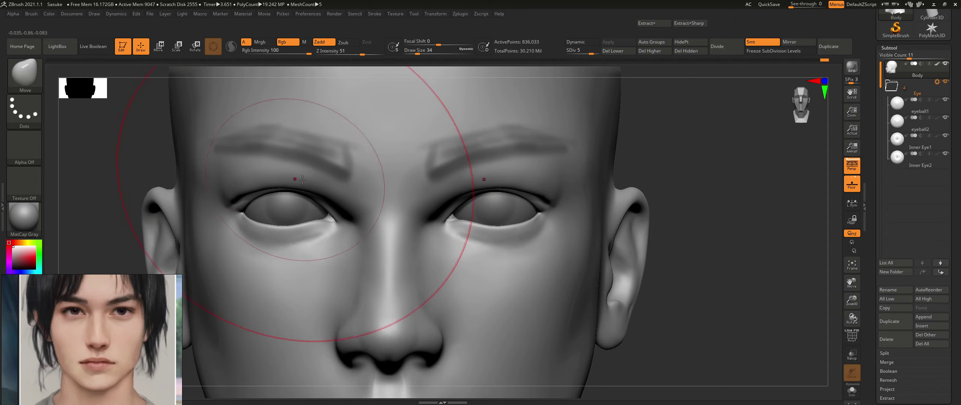
key("bracketleft")
key("bracketleft")
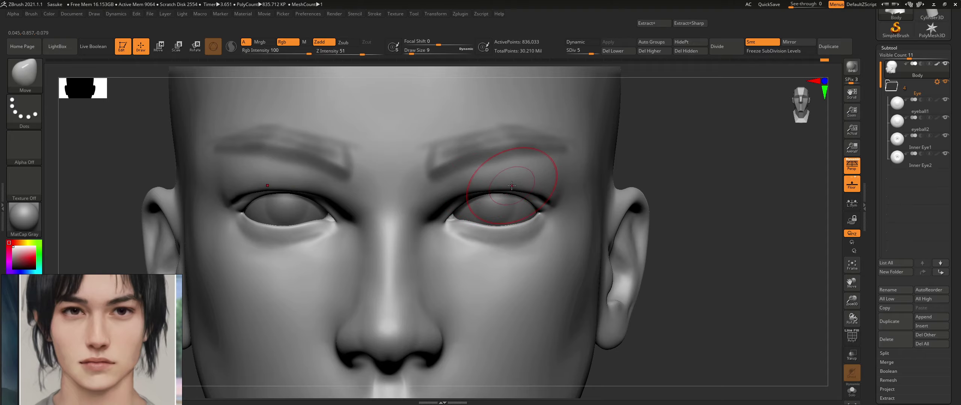
right_click_drag(614, 199, 553, 213, "ctrl")
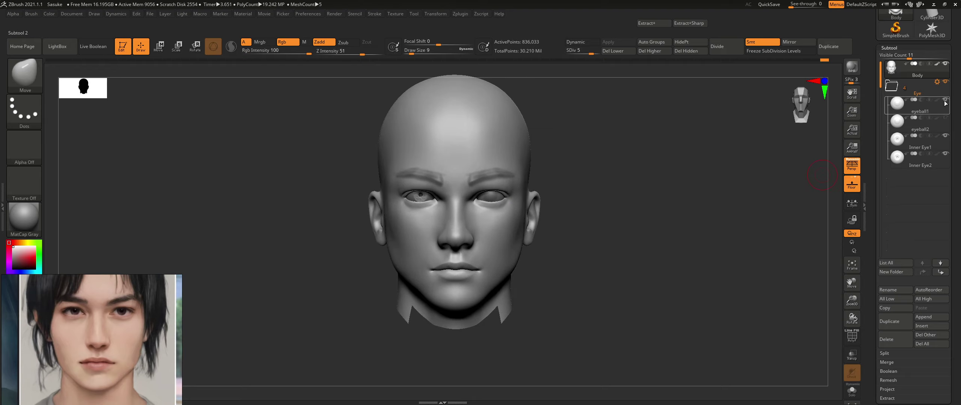
- Hide the eyeball1, eyeball2, Inner Eye1 and Inner Eye2 subtools
left_click_drag(691, 166, 623, 186)
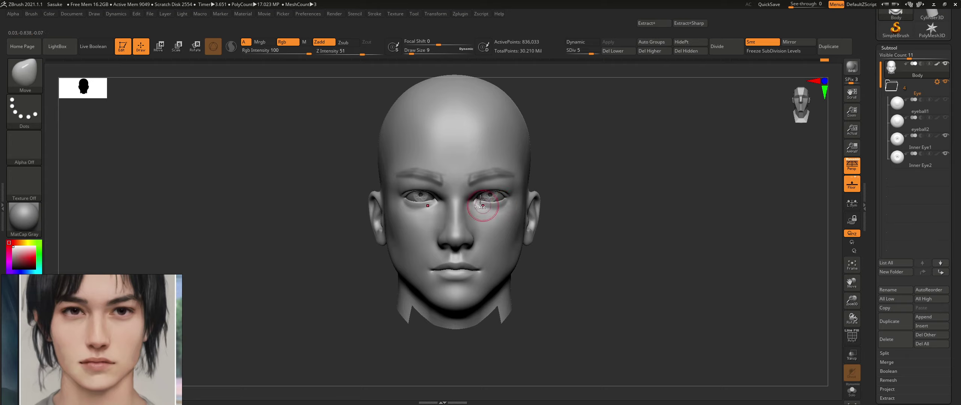
right_click_drag(480, 199, 499, 246, "ctrl")
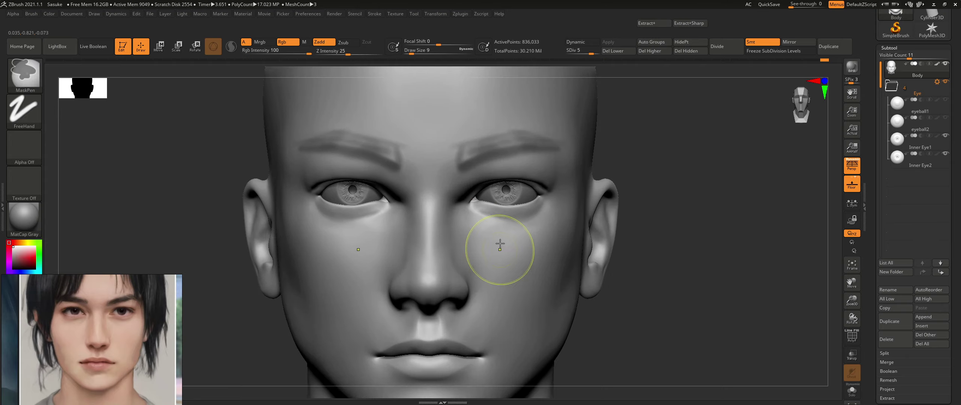
left_click(945, 154)
left_click(945, 136)
- Adjust the lower eyelids and upper cheeks with the Move brush at draw size 10
right_click_drag(637, 231, 464, 274, "ctrl")
right_click_drag(453, 209, 485, 248, "ctrl")
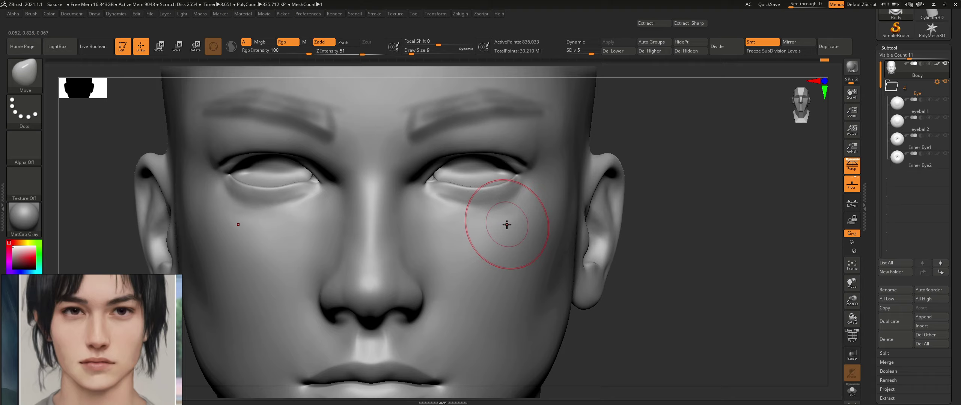
key("]")
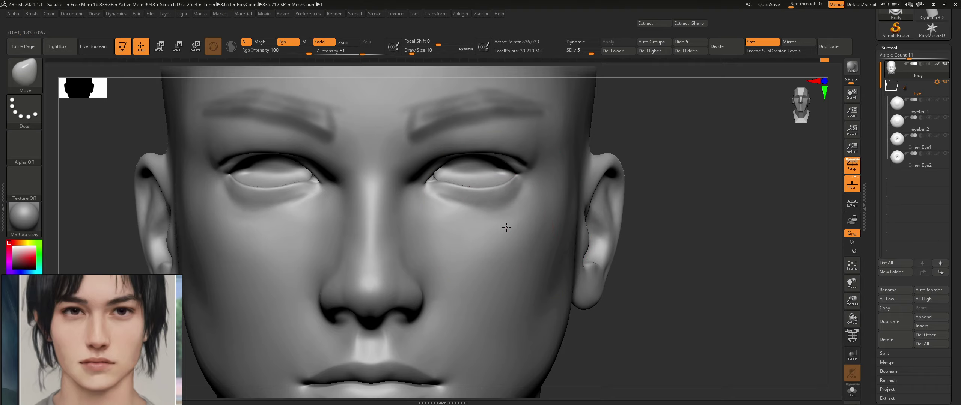
right_click_drag(501, 233, 478, 192, "ctrl")
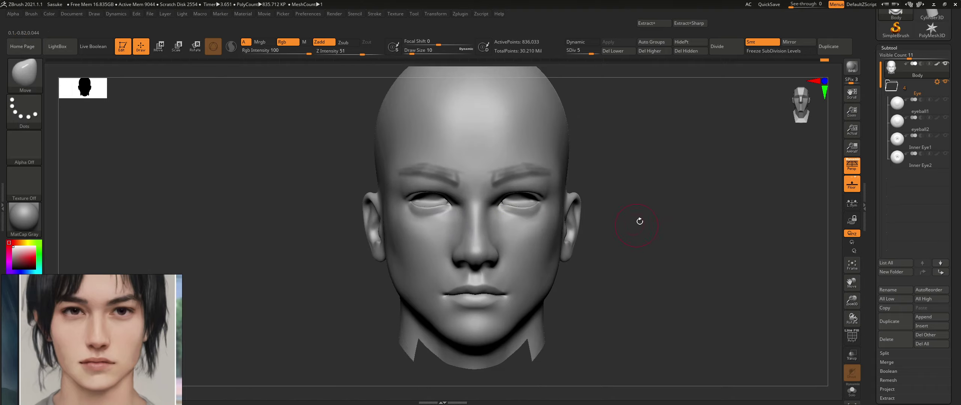
- Show the Inner Eye1 and Inner Eye2 subtools again, leaving both eyeball subtools hidden
right_click_drag(639, 221, 616, 227, "alt")
left_click(945, 154)
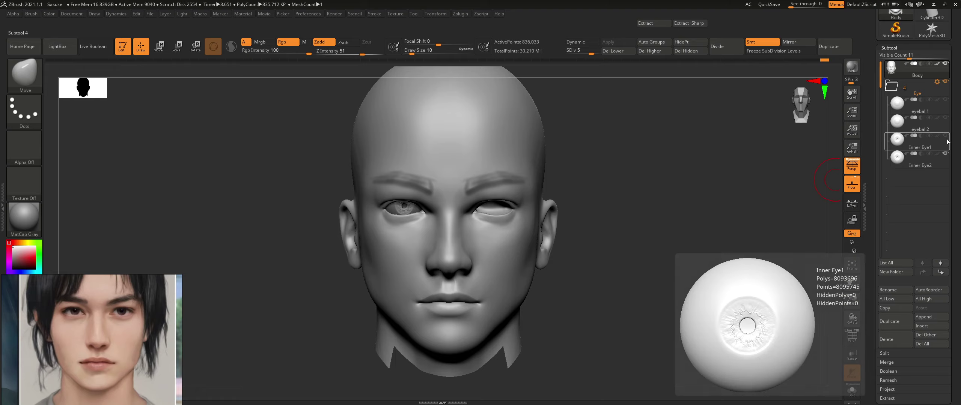
left_click(946, 136)
key("ctrl")
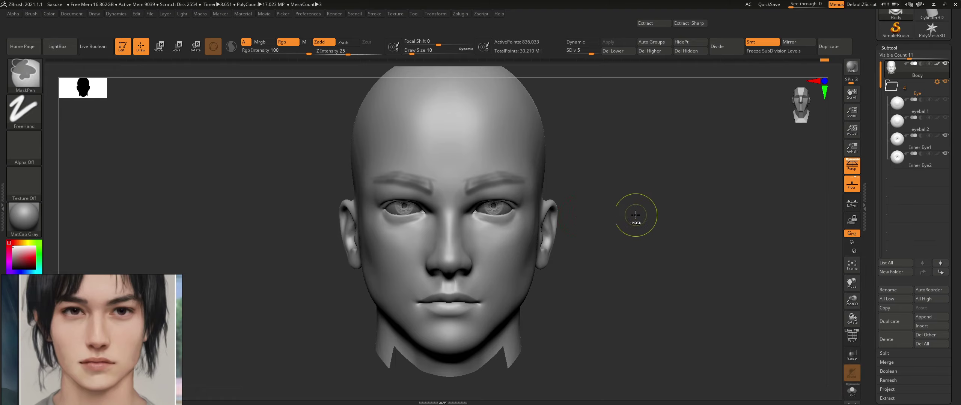
- Refine the lower eyelids and the area between the inner brows and nose bridge with the Move brush at draw size 10
right_click_drag(634, 215, 600, 205, "ctrl")
right_click_drag(562, 237, 504, 251, "alt")
left_click_drag(503, 250, 555, 248)
key("ctrl")
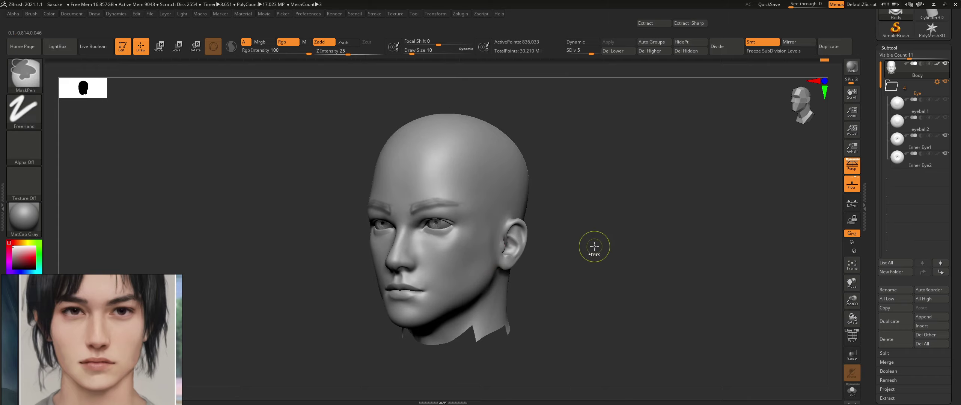
mouse_move(595, 248)
right_mouse_down("shift")
mouse_move(484, 256)
mouse_move(492, 290)
mouse_move(450, 247)
right_mouse_up("shift")
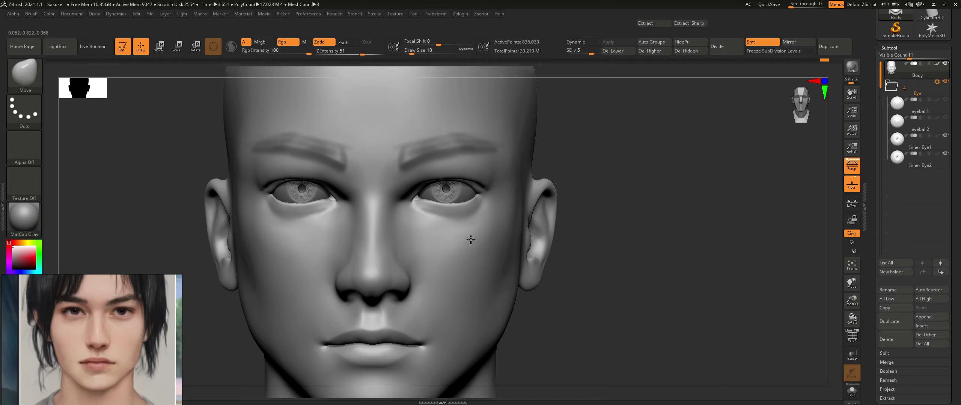
mouse_move(467, 227)
right_mouse_down()
mouse_move(466, 246)
mouse_move(498, 223)
mouse_move(475, 200)
mouse_move(467, 205)
right_mouse_up()
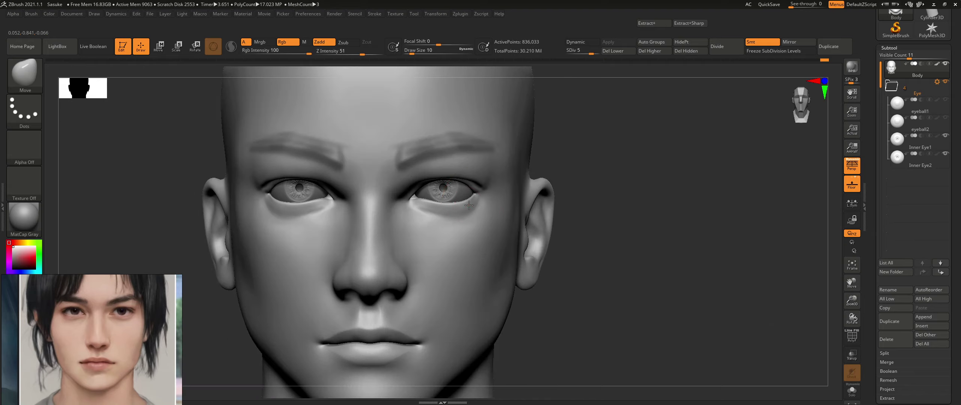
mouse_move(546, 201)
right_mouse_down("ctrl")
mouse_move(471, 188)
mouse_move(474, 226)
mouse_move(466, 188)
mouse_move(466, 225)
right_mouse_up("ctrl")
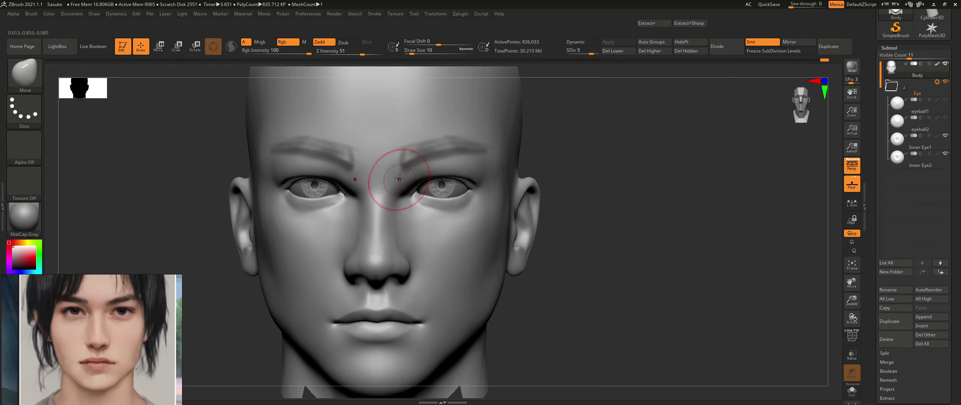
right_click_drag(549, 204, 533, 177, "ctrl")
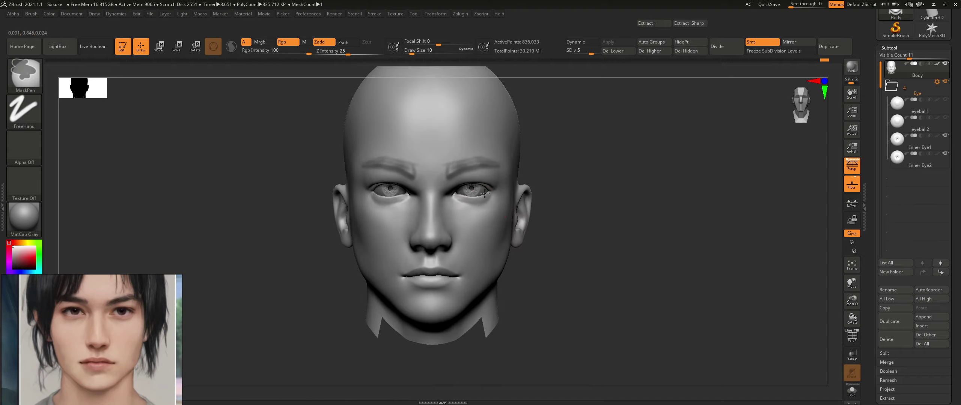
right_click_drag(508, 218, 537, 218)
right_click_drag(552, 192, 556, 252, "ctrl")
right_click_drag(494, 237, 518, 249, "alt")
- Save the project as Sasuke.zpr, replacing the existing file
key("ctrl+s")
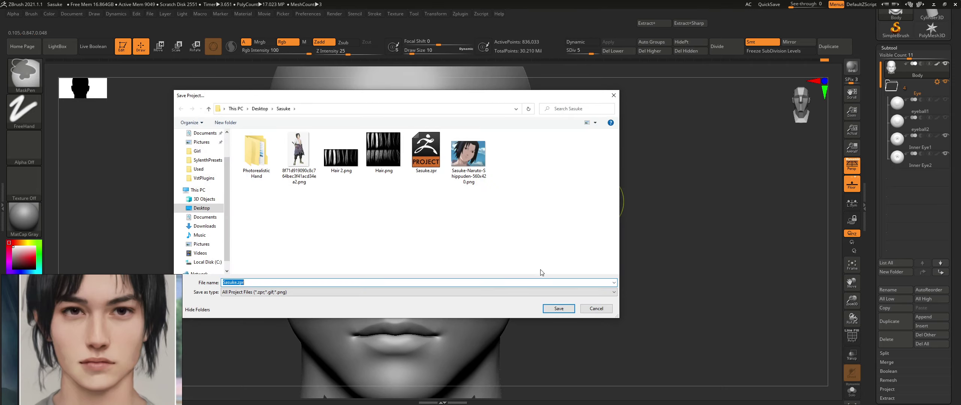
left_click(553, 309)
left_click(498, 199)
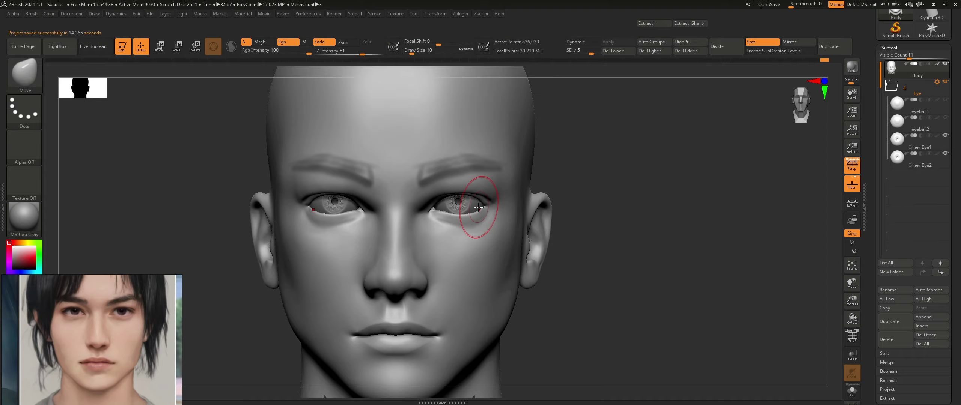
- Adjust the outer eye corners at draw size 10 and the nostril wings at draw size 9 with the Move brush
right_click_drag(467, 260, 469, 221, "ctrl")
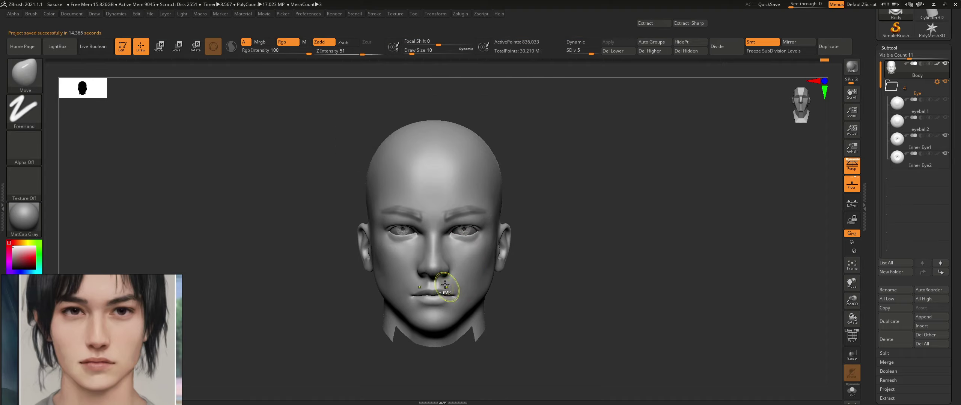
right_click_drag(451, 286, 459, 327, "ctrl")
right_click_drag(457, 281, 472, 299, "ctrl")
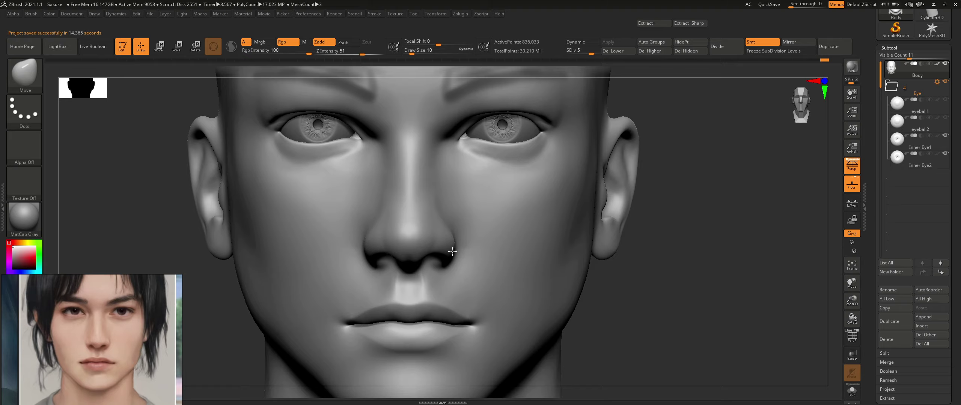
right_click_drag(546, 239, 493, 208, "ctrl")
mouse_move(578, 222)
right_mouse_down("alt")
mouse_move(525, 235)
mouse_move(504, 286)
right_mouse_up("alt")
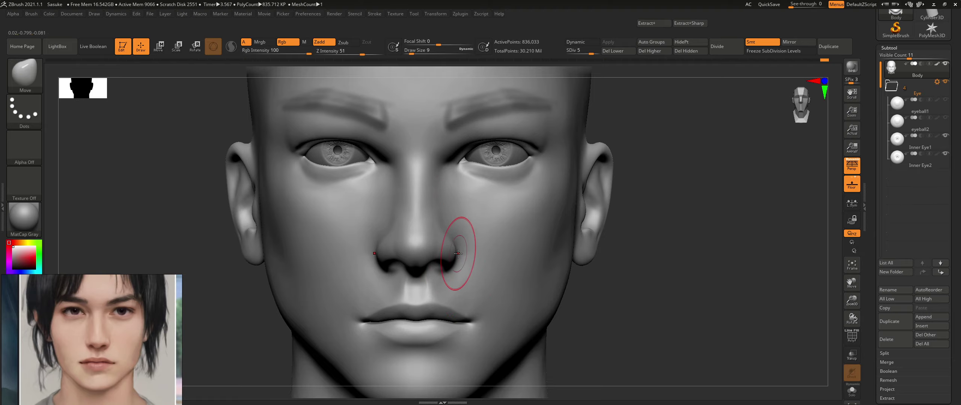
right_click_drag(578, 238, 575, 204, "ctrl")
right_click_drag(575, 204, 531, 252)
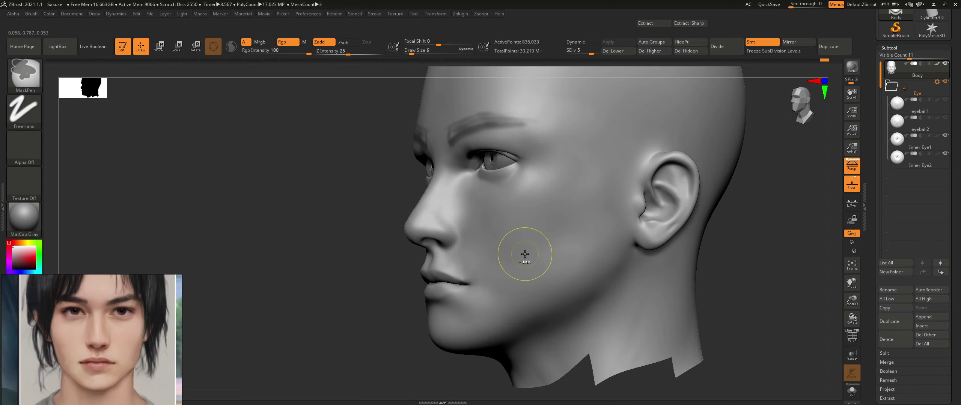
right_click_drag(493, 243, 529, 243)
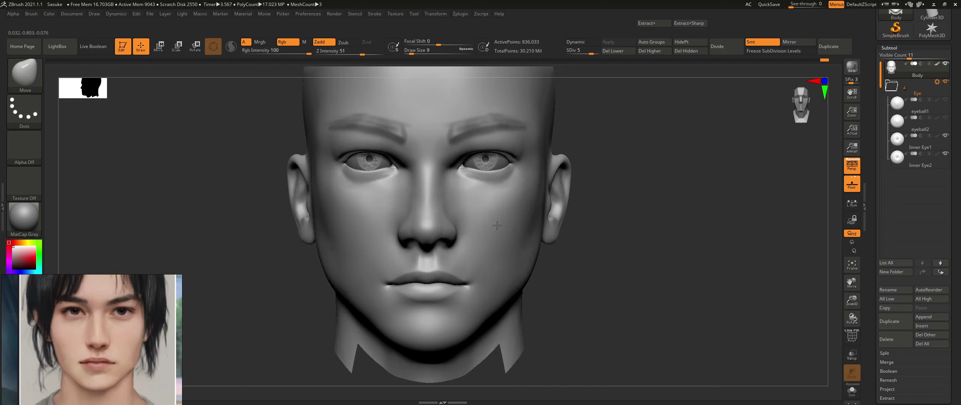
- Undo the last stroke and rework the side of the nose beside the cheek with the Move brush at draw size 9
key("ctrl+z")
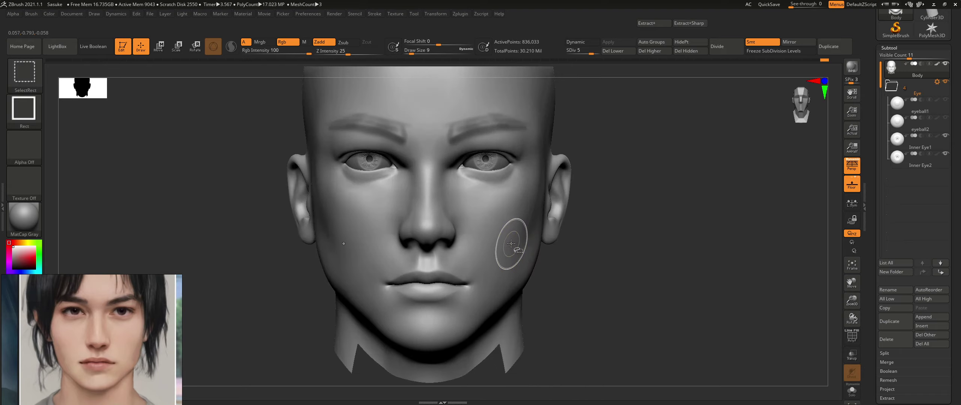
key("f")
right_click_drag(495, 241, 500, 286, "ctrl")
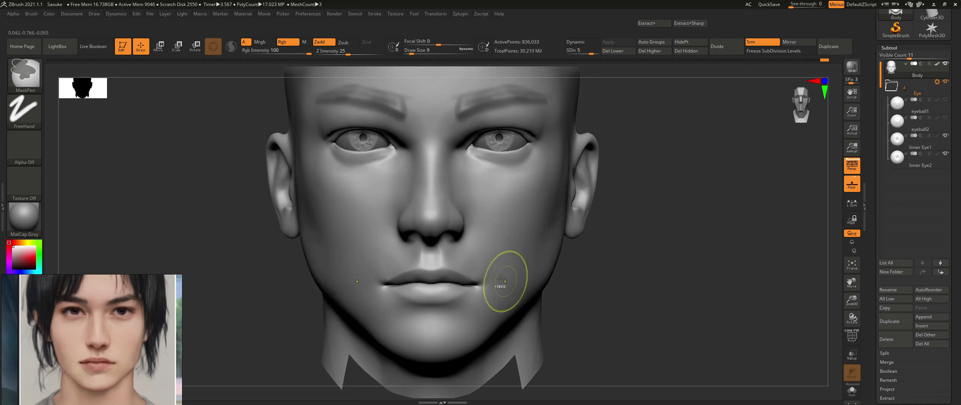
right_click_drag(460, 245, 455, 262, "ctrl")
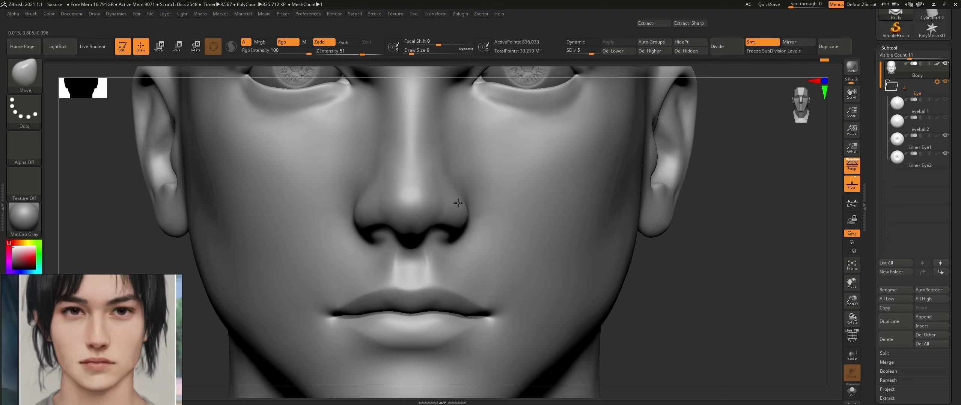
mouse_move(480, 205)
right_mouse_down()
mouse_move(487, 213)
mouse_move(472, 209)
mouse_move(533, 217)
right_mouse_up()
right_click_drag(533, 217, 477, 214)
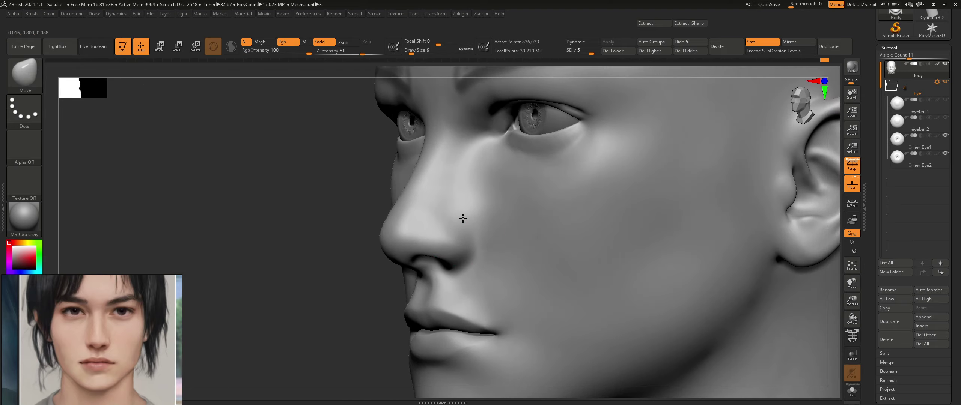
left_click_drag(463, 214, 470, 222)
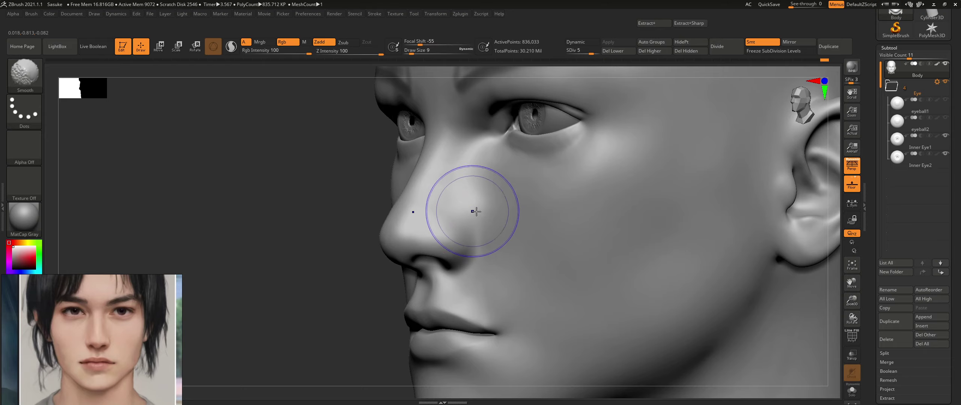
mouse_move(489, 214)
right_mouse_down()
mouse_move(514, 217)
mouse_move(473, 202)
mouse_move(531, 210)
right_mouse_up()
mouse_move(531, 211)
right_mouse_down("alt")
mouse_move(450, 221)
mouse_move(480, 219)
mouse_move(350, 184)
right_mouse_up("alt")
- Carve the side of the nose with the Standard brush in Zsub mode at draw size 6 and Z intensity 25, and smooth the strokes
left_click(39, 63)
key("s")
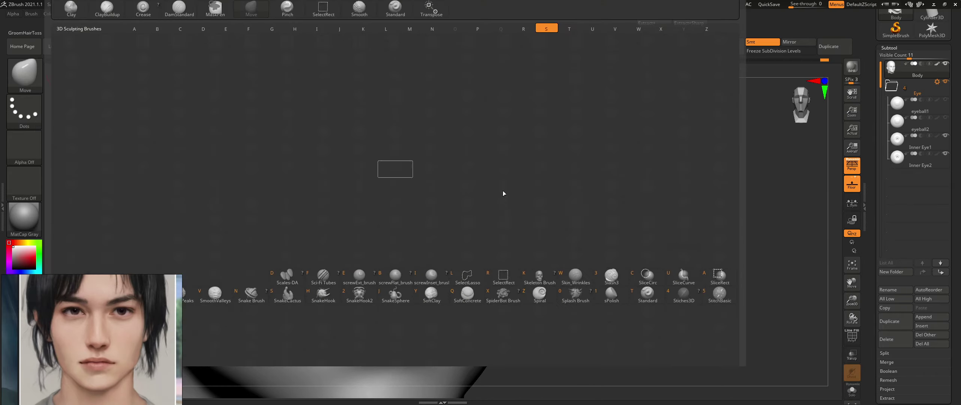
left_click(648, 289)
mouse_move(521, 264)
right_mouse_down()
mouse_move(354, 198)
mouse_move(349, 173)
right_mouse_up()
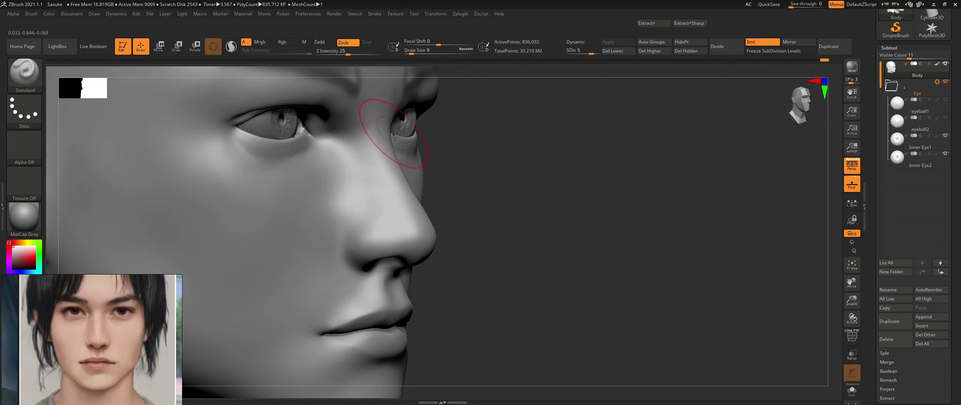
key("bracketleft")
left_click_drag(365, 173, 346, 204)
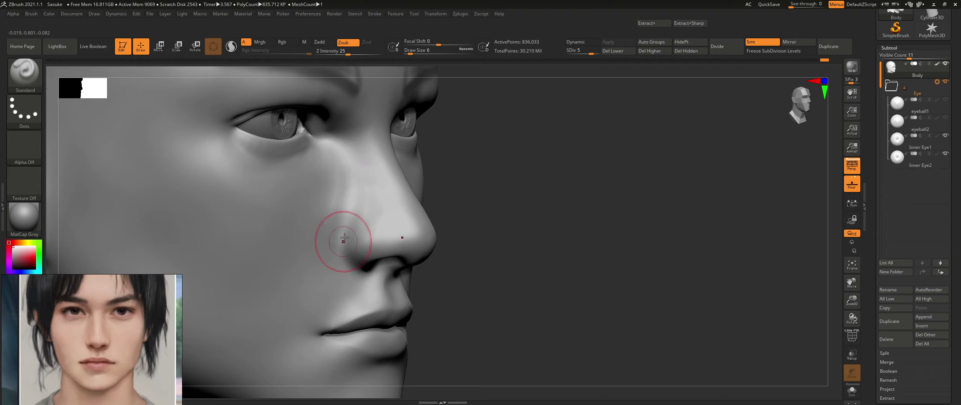
key("shift")
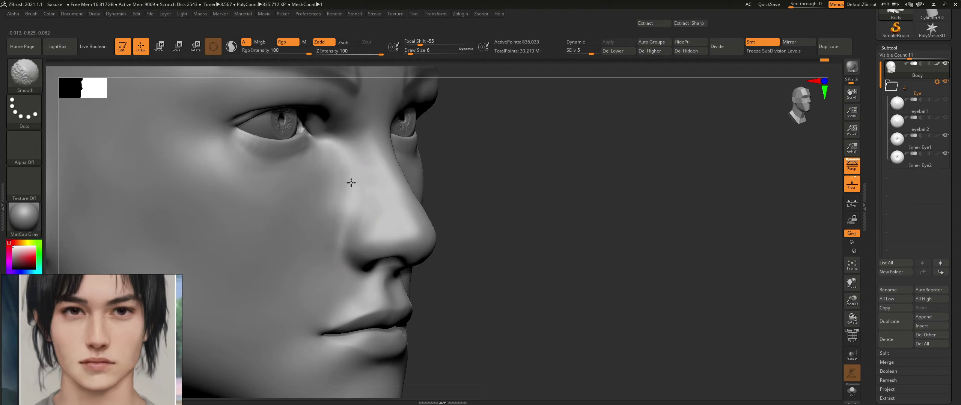
left_click_drag(351, 182, 340, 185, "shift")
- Smooth the transition from the side of the nose to the cheek in three-quarter view at draw size 6
right_click_drag(395, 203, 375, 200, "shift")
right_click_drag(465, 202, 451, 210)
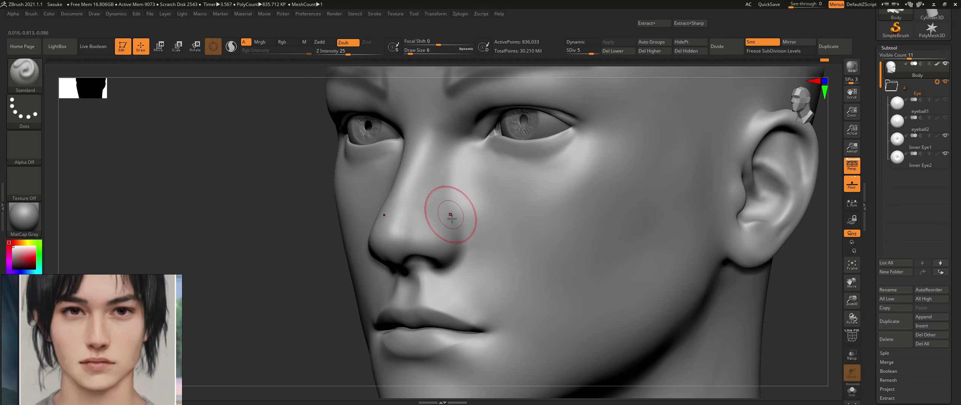
key("shift")
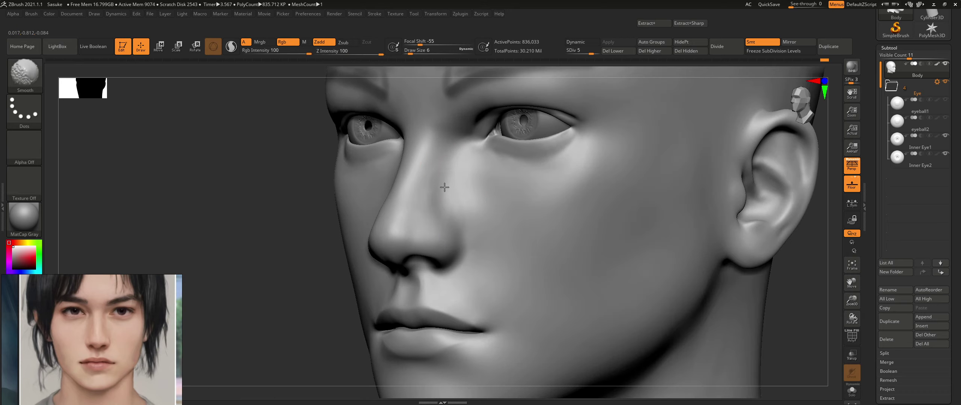
mouse_move(502, 199)
right_mouse_down("ctrl")
mouse_move(492, 190)
mouse_move(521, 207)
mouse_move(488, 216)
mouse_move(524, 253)
right_mouse_up("ctrl")
right_click_drag(537, 226, 486, 227)
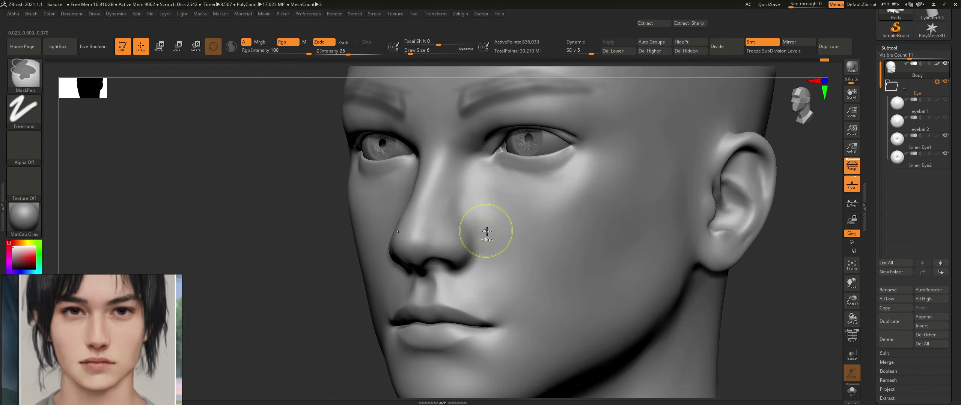
key("shift")
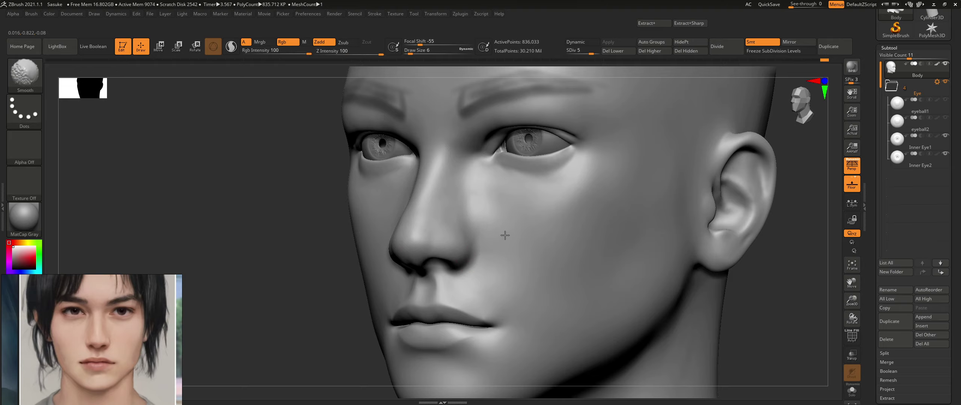
mouse_move(530, 224)
right_mouse_down("ctrl")
mouse_move(511, 205)
mouse_move(560, 238)
mouse_move(482, 225)
mouse_move(454, 240)
right_mouse_up("ctrl")
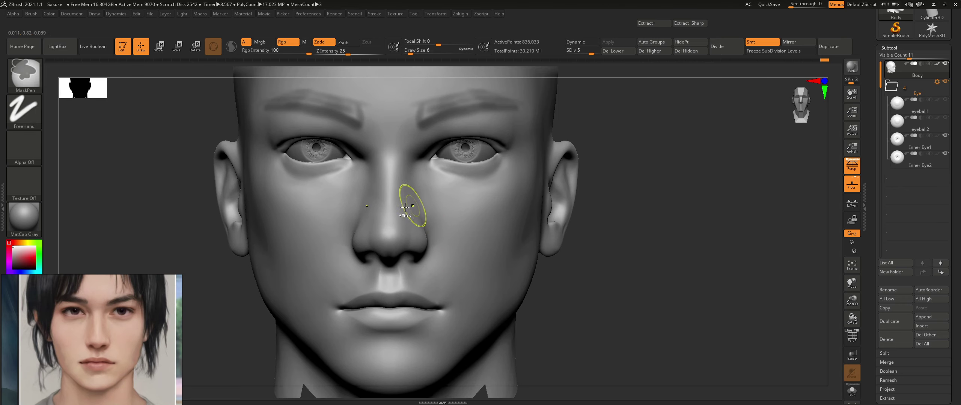
- Reshape both sides of the nose between bridge and nostrils with the Move brush at draw size 8, smoothing the cheek transition
right_click_drag(414, 215, 452, 215, "ctrl")
key("ctrl+shift")
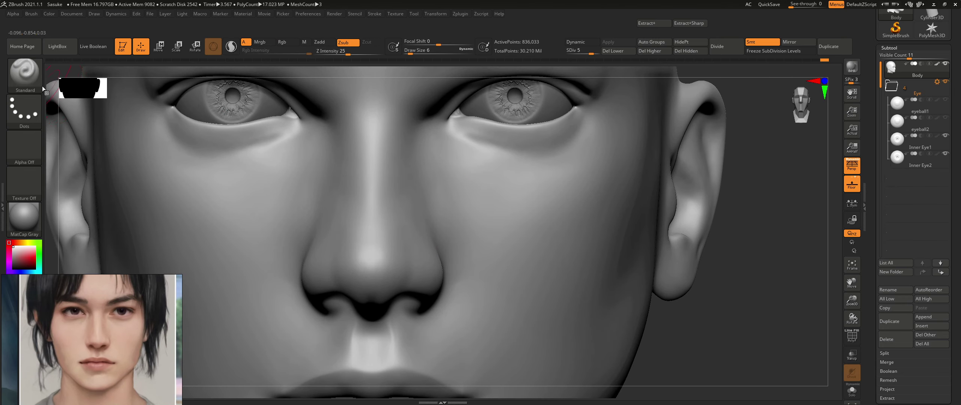
left_click(24, 73)
left_click(684, 259)
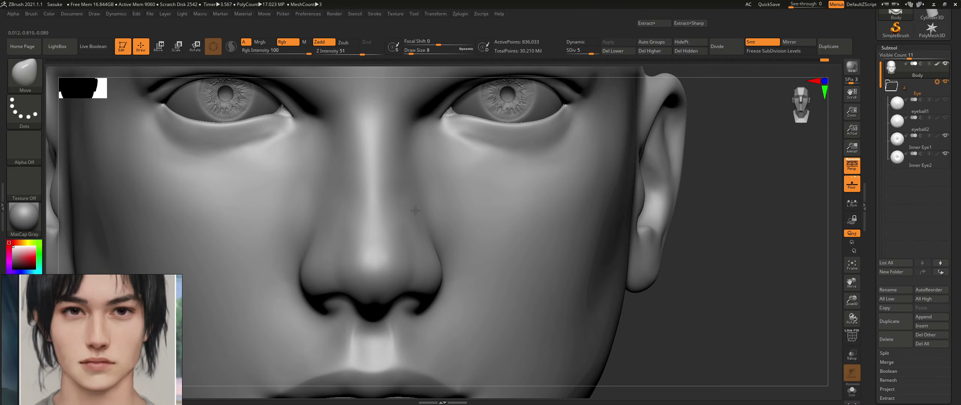
right_click_drag(463, 213, 483, 218, "shift")
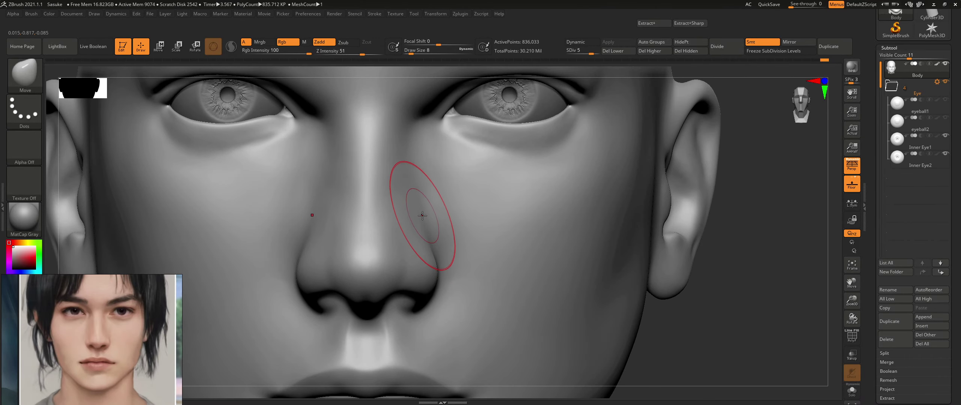
right_click_drag(491, 212, 464, 220, "ctrl")
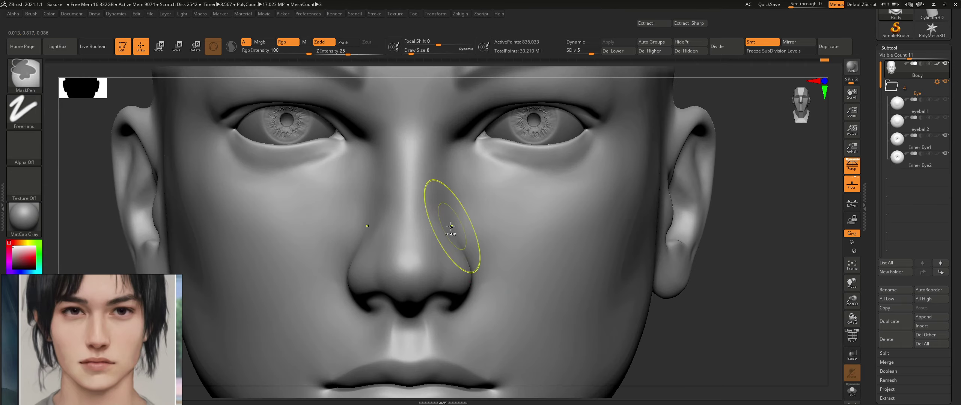
mouse_move(450, 246)
right_mouse_down()
mouse_move(435, 225)
mouse_move(468, 221)
mouse_move(475, 231)
right_mouse_up()
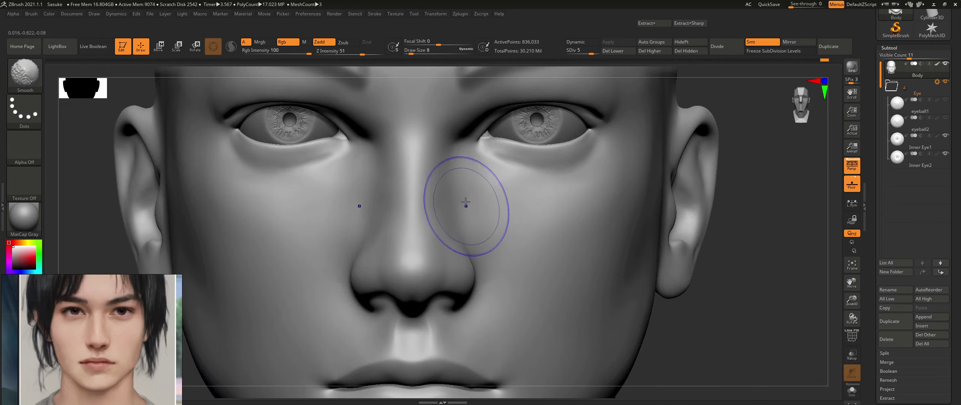
mouse_move(467, 204)
right_mouse_down("ctrl")
mouse_move(513, 222)
mouse_move(549, 221)
mouse_move(483, 221)
mouse_move(492, 224)
mouse_move(470, 233)
right_mouse_up("ctrl")
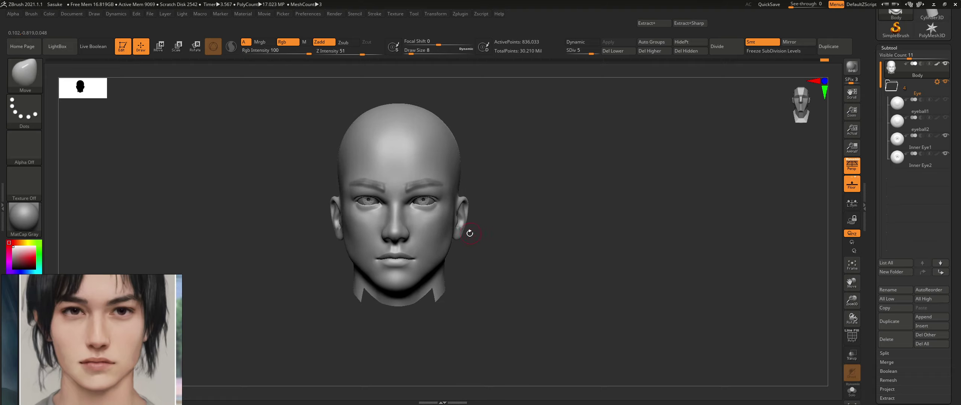
- Adjust the area where the nostril wings meet the cheeks with the Move brush at draw size 8, checking the whole face
right_click_drag(412, 247, 436, 237, "ctrl")
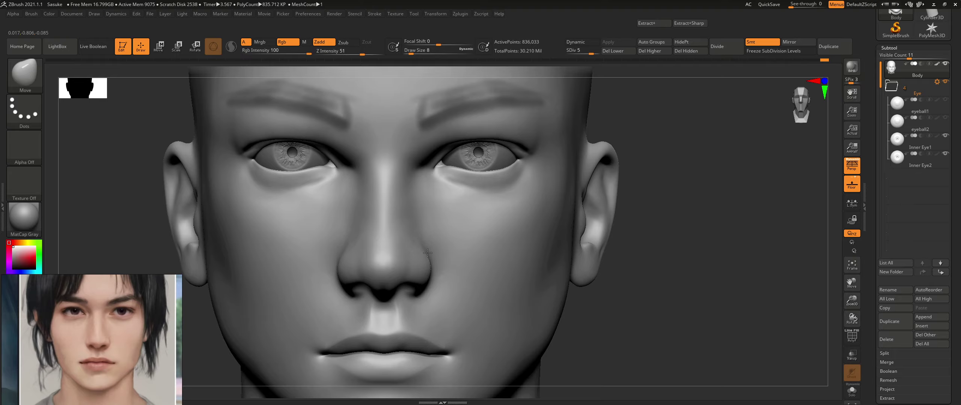
right_click_drag(427, 253, 405, 244, "ctrl")
mouse_move(500, 263)
right_mouse_down("ctrl")
mouse_move(523, 318)
mouse_move(514, 229)
mouse_move(481, 265)
mouse_move(470, 259)
right_mouse_up("ctrl")
left_click_drag(459, 234, 459, 233)
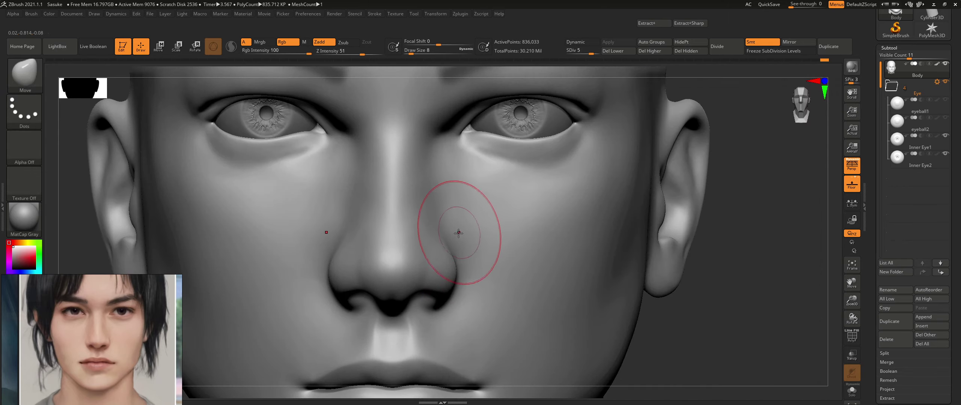
key("f")
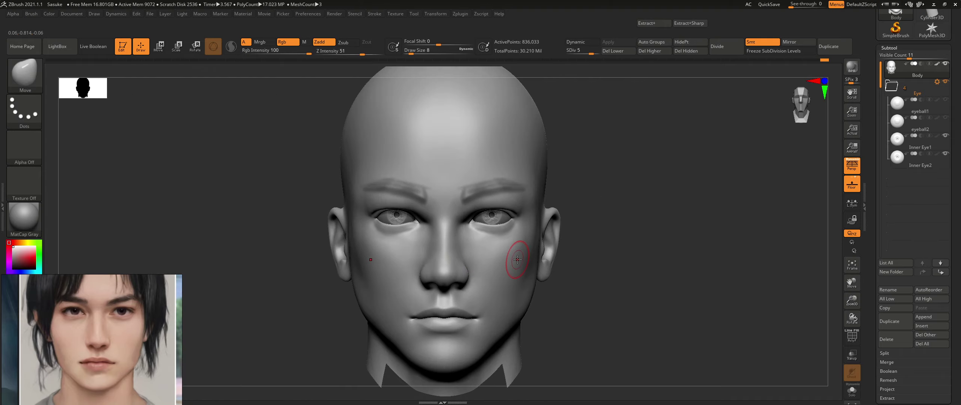
mouse_move(517, 260)
right_mouse_down()
mouse_move(474, 260)
mouse_move(510, 260)
right_mouse_up()
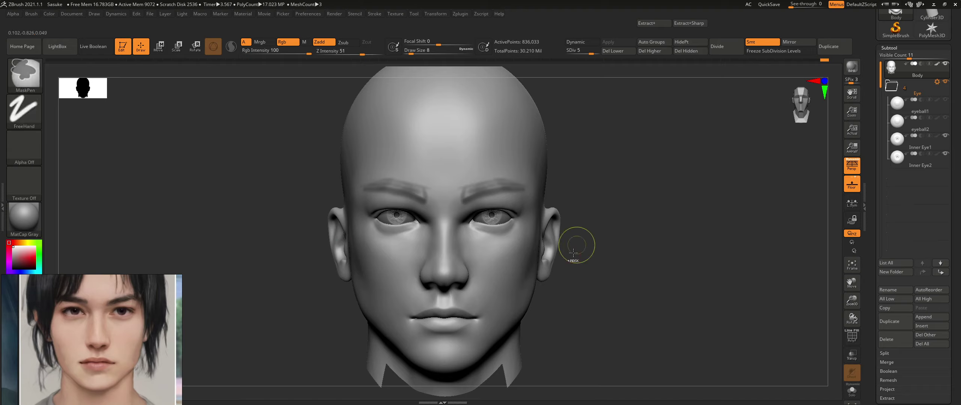
- Frame the whole head from the front, capture it as a screen snip, and switch to Photoshop
mouse_move(576, 244)
right_mouse_down("ctrl")
mouse_move(532, 223)
mouse_move(545, 210)
right_mouse_up("ctrl")
right_click_drag(544, 211, 562, 220, "ctrl")
mouse_move(572, 188)
right_mouse_down("alt")
mouse_move(579, 198)
mouse_move(573, 193)
right_mouse_up("alt")
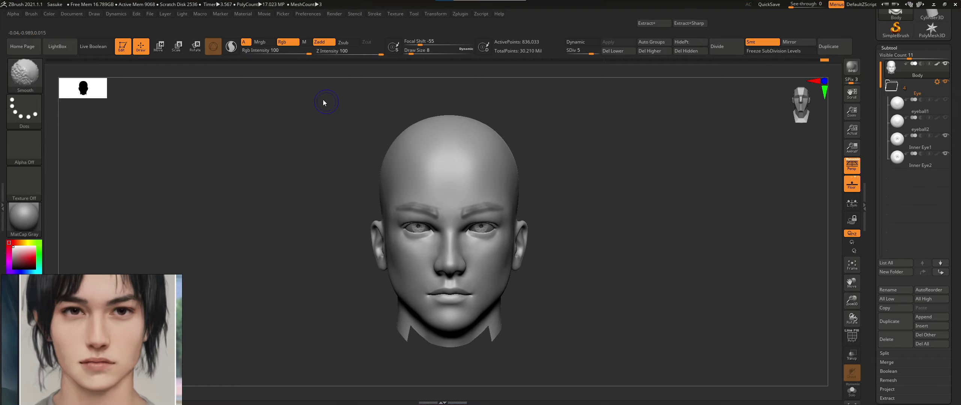
key("super+shift+s")
left_click_drag(310, 91, 583, 370)
key("alt+Tab")
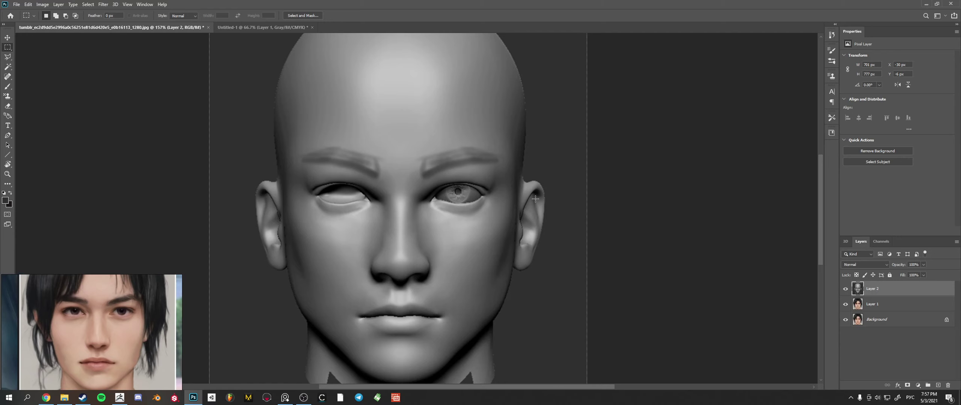
- Replace the old head render layer with the new capture and enlarge it to about 108% over the portrait
key("Delete")
key("ctrl+v")
scroll(611, 188, "down", 3, "alt")
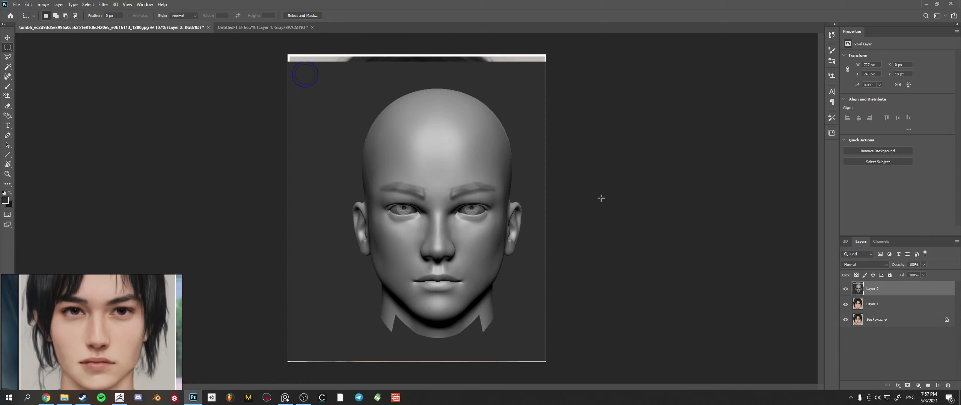
key("ctrl+t")
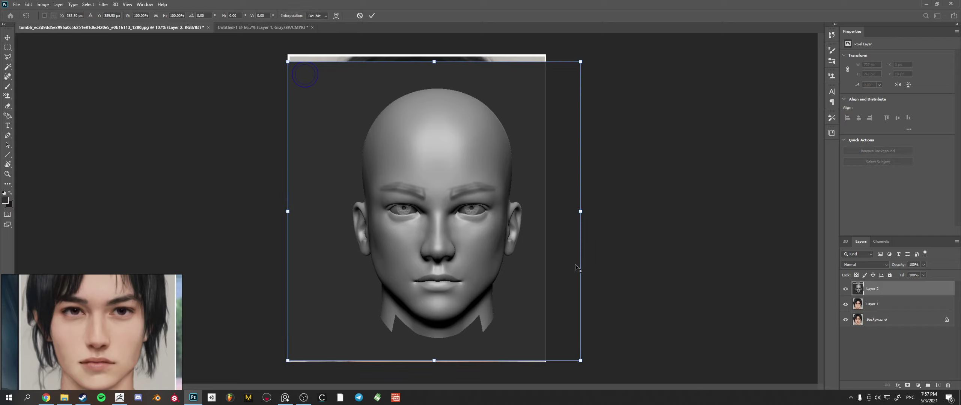
left_click_drag(507, 280, 490, 277)
left_click_drag(565, 361, 579, 374, "alt")
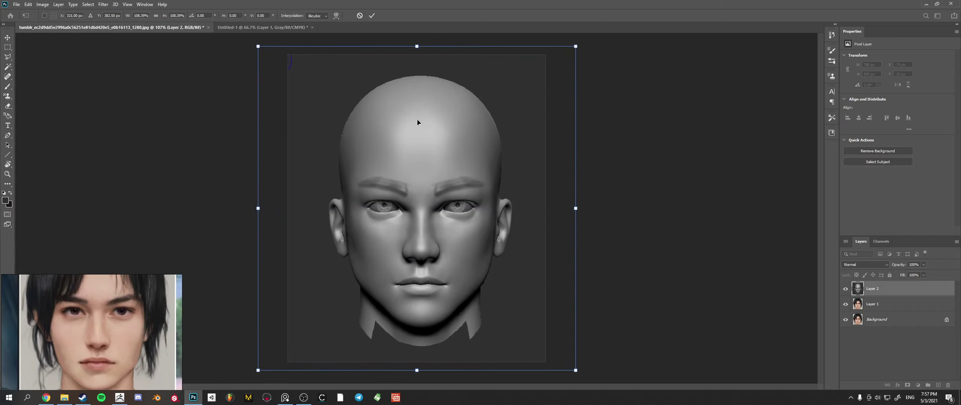
- Align Layer 2 with the portrait's features at 40% opacity, scaled to about 115%, and fade its opacity to 0% for comparison
left_click_drag(902, 267, 863, 259)
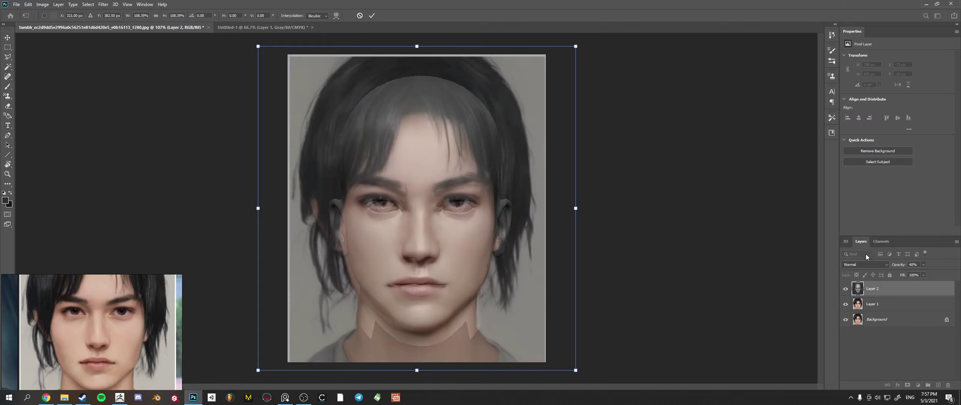
left_click_drag(480, 254, 476, 246)
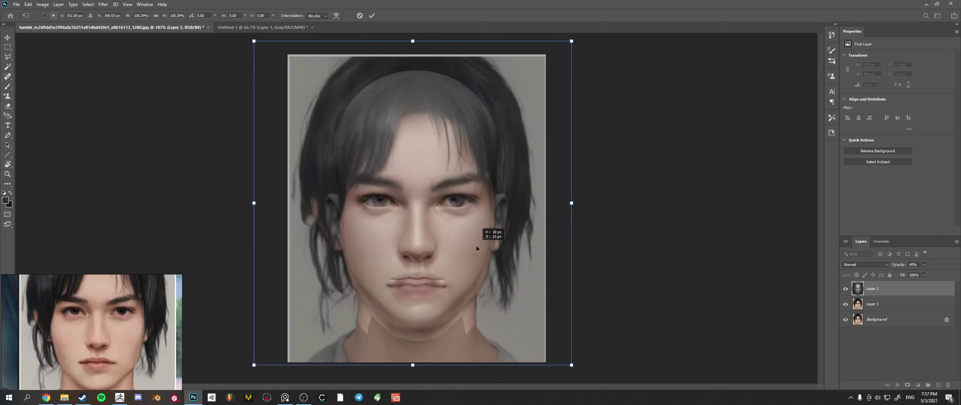
left_click_drag(572, 364, 579, 372, "alt")
left_click_drag(448, 279, 448, 282)
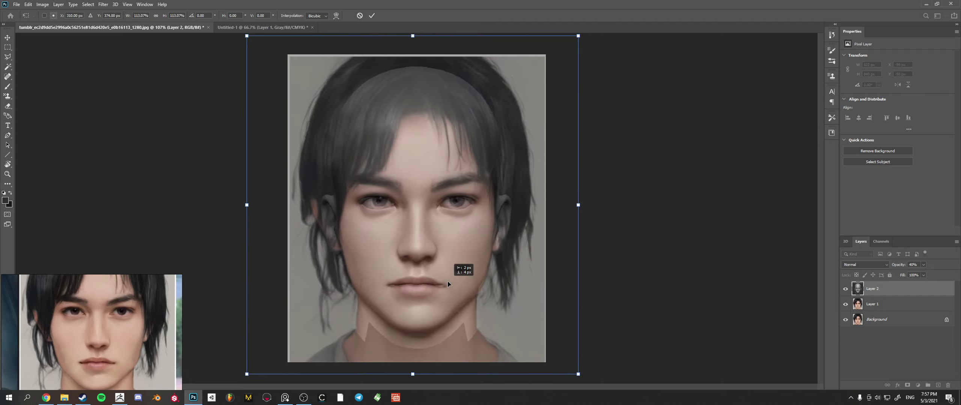
left_click_drag(576, 38, 579, 35, "alt")
left_click_drag(432, 252, 434, 249)
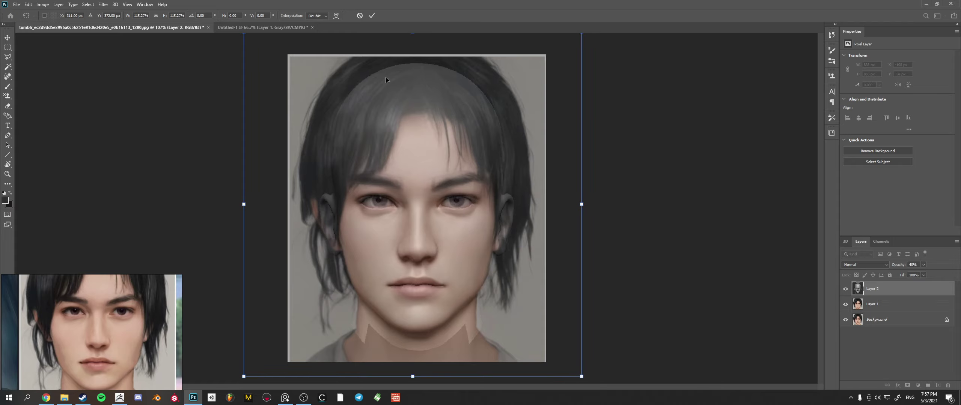
left_click(372, 15)
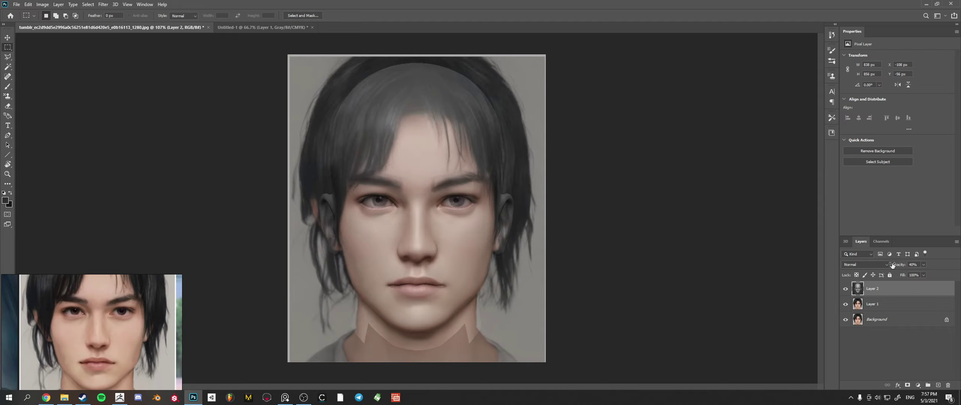
mouse_move(899, 266)
left_mouse_down()
mouse_move(914, 266)
mouse_move(892, 266)
mouse_move(921, 266)
mouse_move(845, 262)
left_mouse_up()
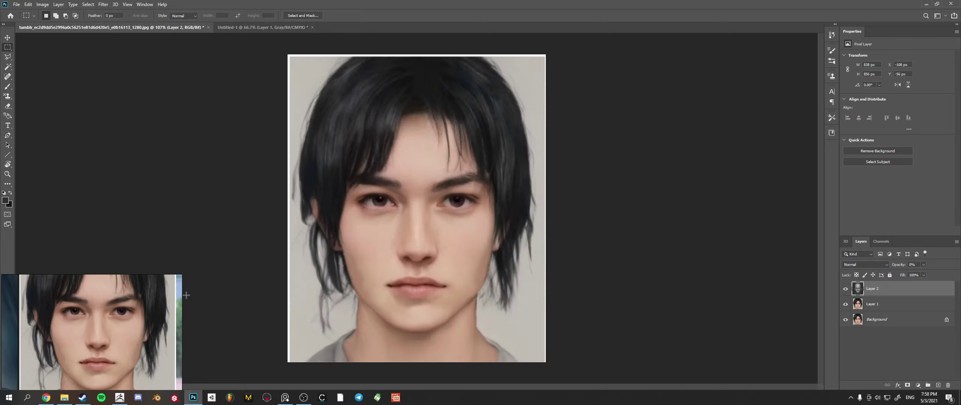
- Switch to ZBrush, frame the eyes closely, reduce the draw size to 5 and lower the body mesh to subdivision level 4
key("alt+Tab")
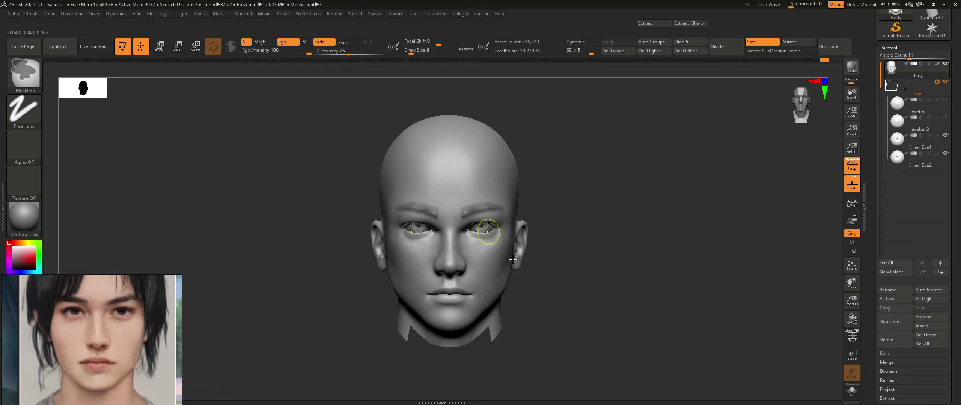
right_click_drag(488, 229, 415, 247, "ctrl")
mouse_move(443, 284)
right_mouse_down()
mouse_move(439, 297)
mouse_move(428, 257)
mouse_move(440, 254)
right_mouse_up()
key("bracketleft")
key("shift")
key("shift+d")
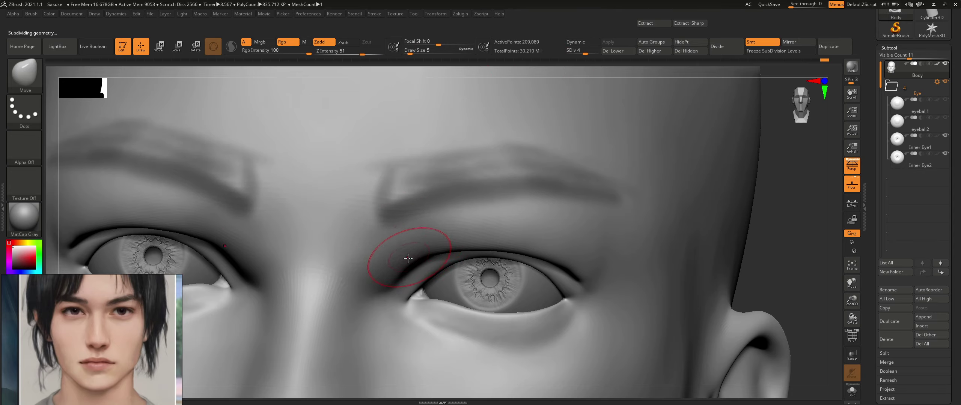
- Smooth the hollow between the inner brow and the upper eyelid crease at draw size 4, checking it from below and the front
key("shift")
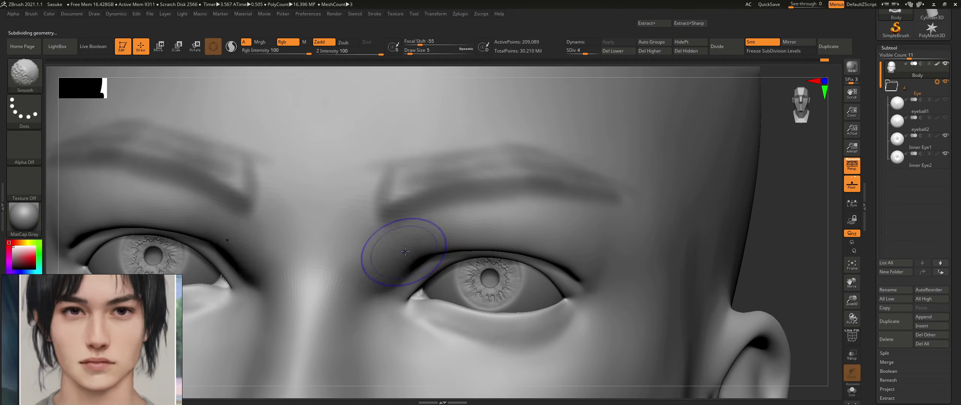
right_click_drag(404, 260, 428, 188)
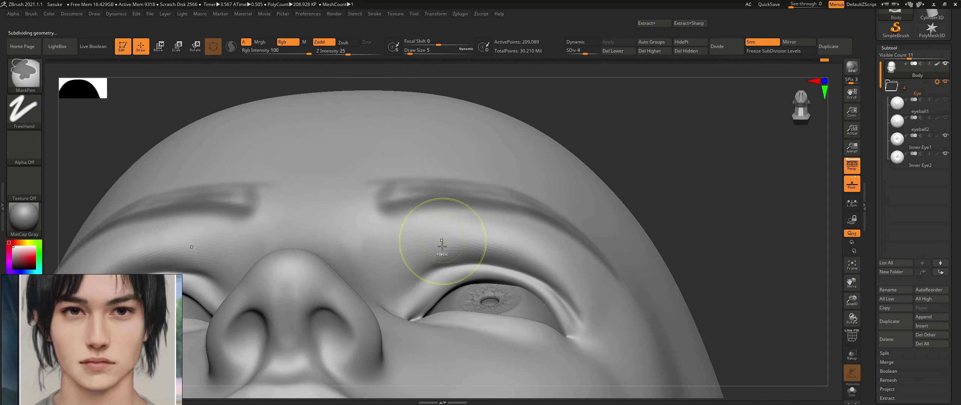
right_click_drag(441, 247, 424, 250, "ctrl")
key("shift")
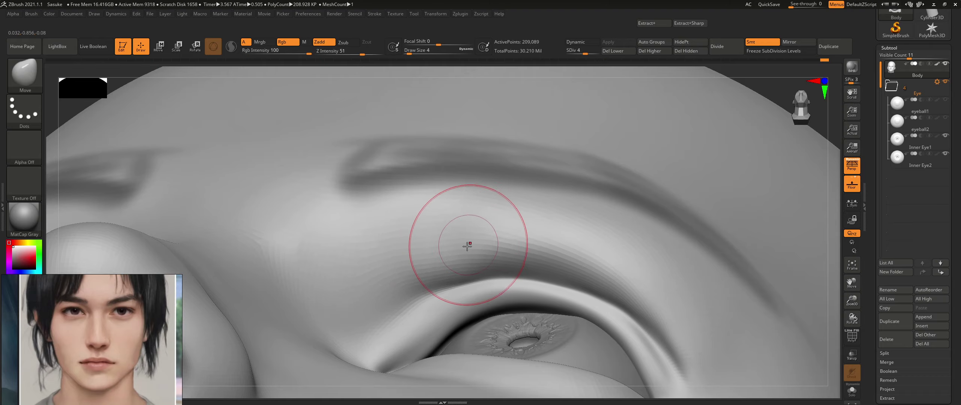
key("shift")
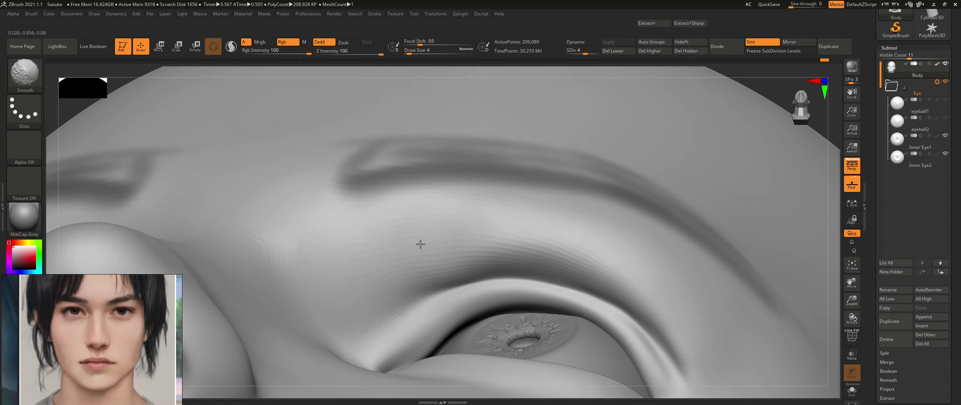
mouse_move(486, 196)
right_mouse_down()
mouse_move(541, 257)
mouse_move(491, 238)
mouse_move(555, 338)
mouse_move(512, 215)
right_mouse_up()
left_click_drag(490, 238, 468, 256, "shift")
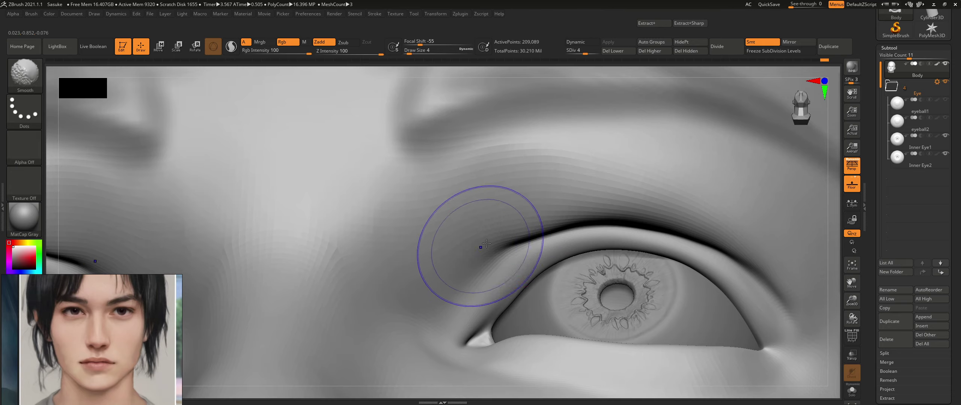
mouse_move(575, 208)
right_mouse_down()
mouse_move(640, 237)
mouse_move(526, 227)
mouse_move(563, 291)
right_mouse_up()
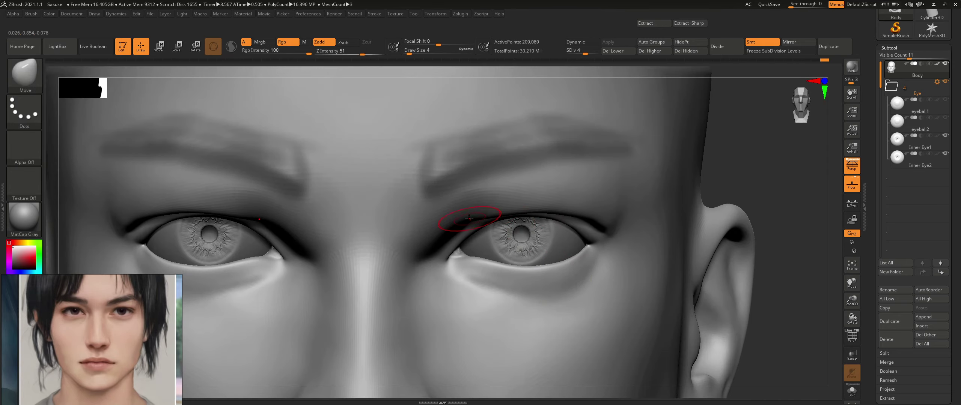
- Soften the inner upper eyelid fold and nudge the lower eyelids slightly downward with the Move brush
mouse_move(469, 219)
right_mouse_down()
mouse_move(464, 205)
mouse_move(451, 232)
mouse_move(458, 226)
right_mouse_up()
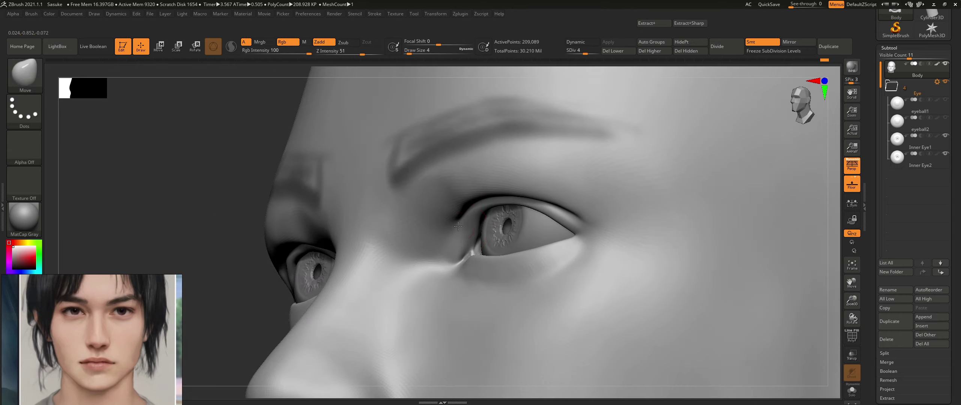
key("shift")
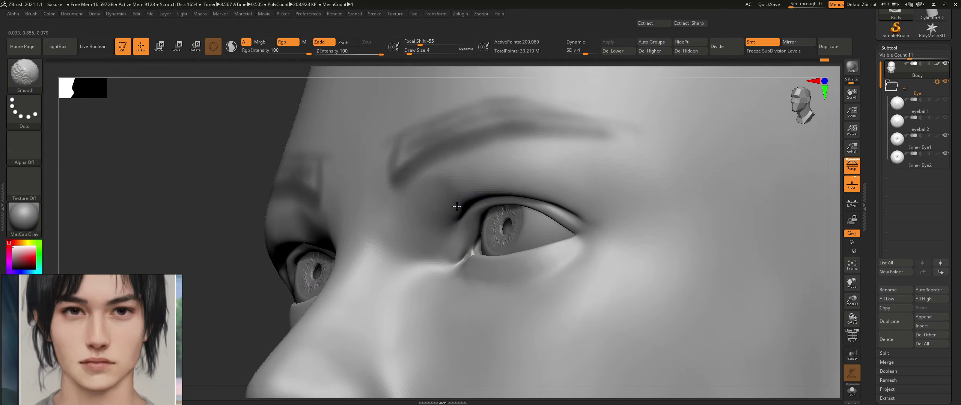
right_click_drag(453, 211, 460, 217)
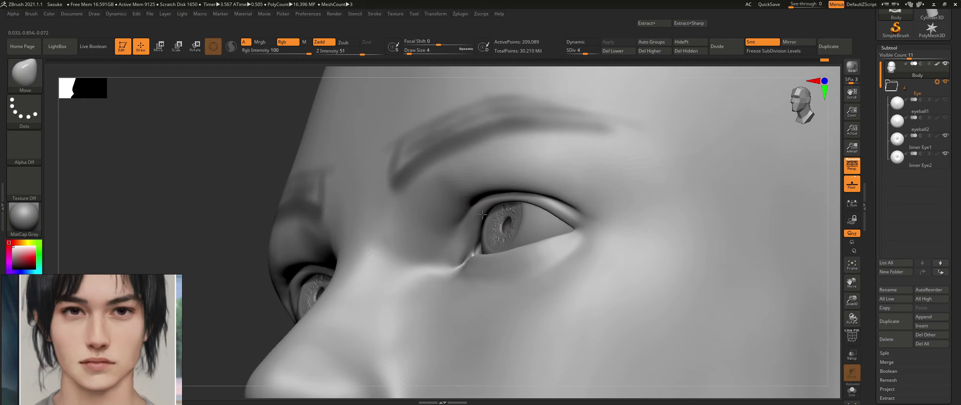
mouse_move(515, 221)
right_mouse_down("ctrl")
mouse_move(503, 227)
mouse_move(563, 222)
mouse_move(497, 232)
mouse_move(533, 242)
mouse_move(500, 249)
mouse_move(440, 236)
mouse_move(481, 240)
mouse_move(472, 249)
right_mouse_up("ctrl")
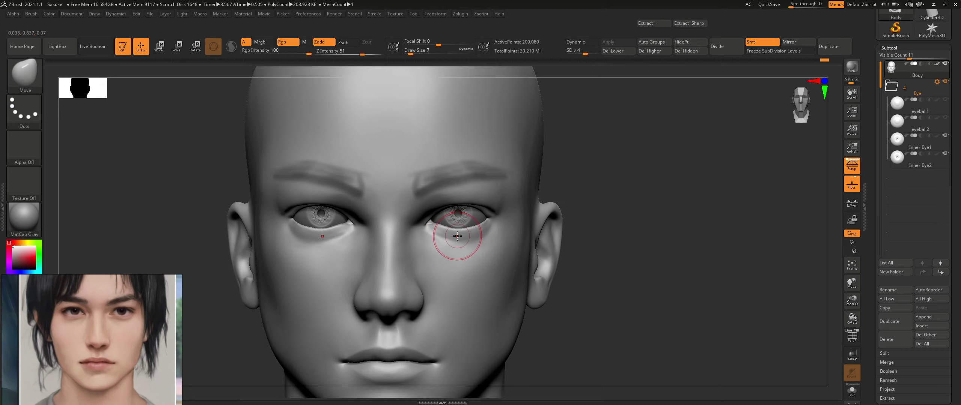
left_click_drag(457, 234, 458, 239)
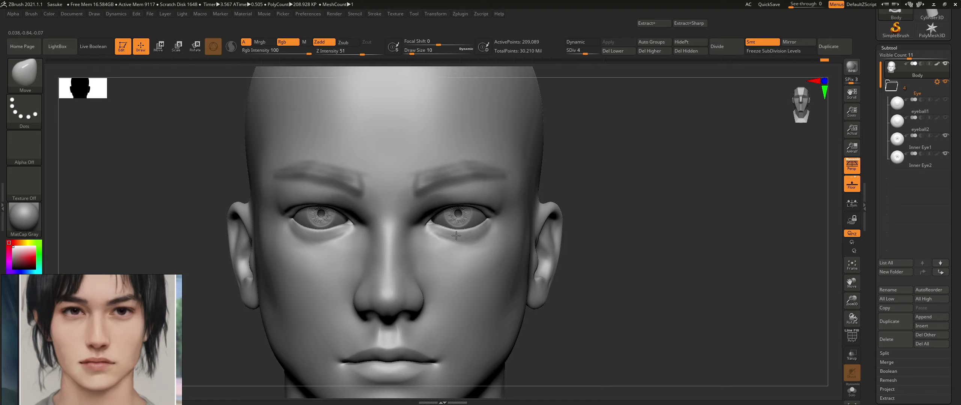
- Switch to the Standard brush at draw size 3 for detailing the upper eyelid from below
mouse_move(499, 240)
right_mouse_down("ctrl")
mouse_move(578, 222)
mouse_move(537, 216)
mouse_move(485, 235)
mouse_move(521, 234)
mouse_move(526, 284)
right_mouse_up("ctrl")
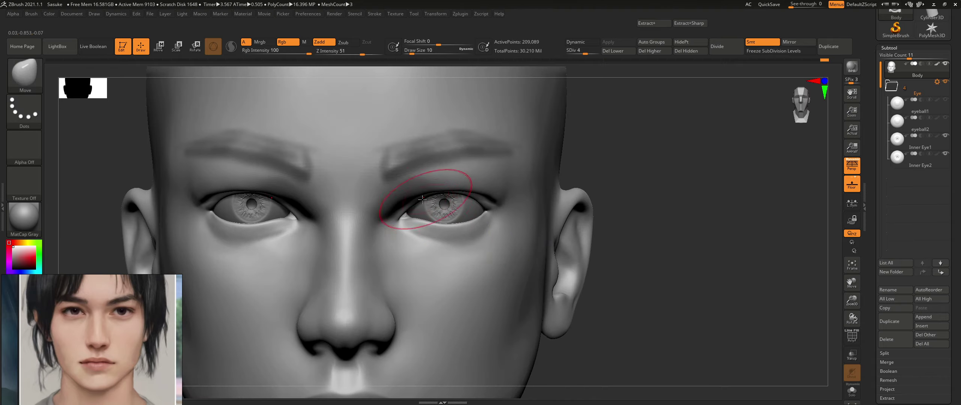
right_click_drag(414, 195, 447, 259, "ctrl")
mouse_move(421, 210)
right_mouse_down("alt")
mouse_move(428, 255)
mouse_move(441, 165)
right_mouse_up("alt")
right_click_drag(454, 215, 424, 204)
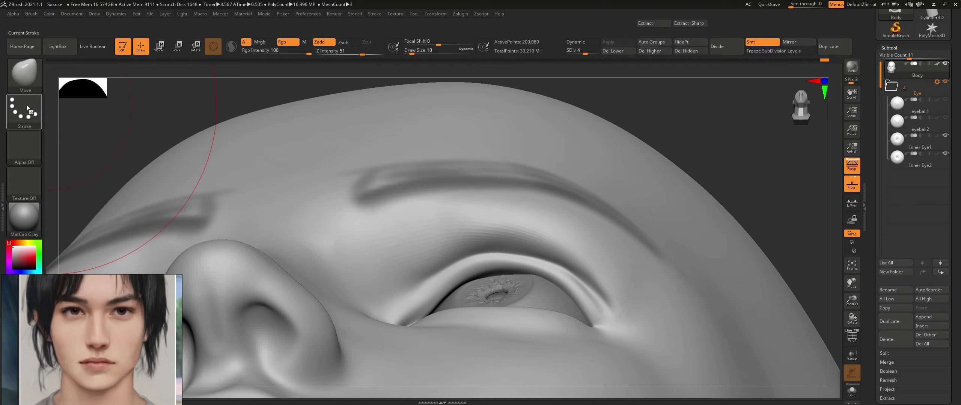
left_click(37, 79)
key("s")
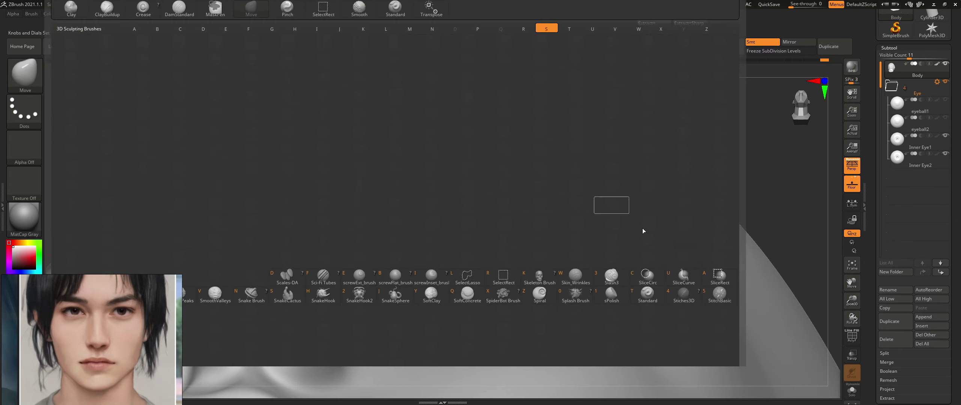
left_click(645, 296)
key("bracketleft")
key("bracketleft")
key("bracketleft")
key("bracketleft")
key("bracketleft")
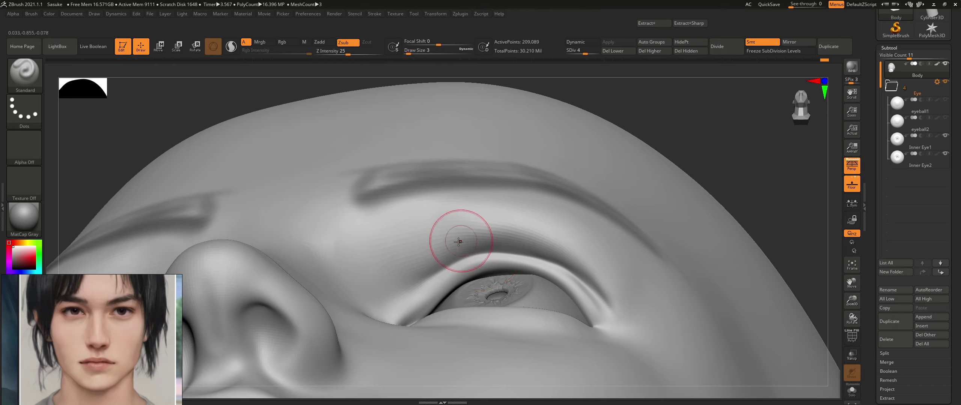
- Carve the crease above the upper eyelid with the Standard brush, set it to Zadd, and refine and smooth the fold
left_click_drag(418, 282, 465, 240)
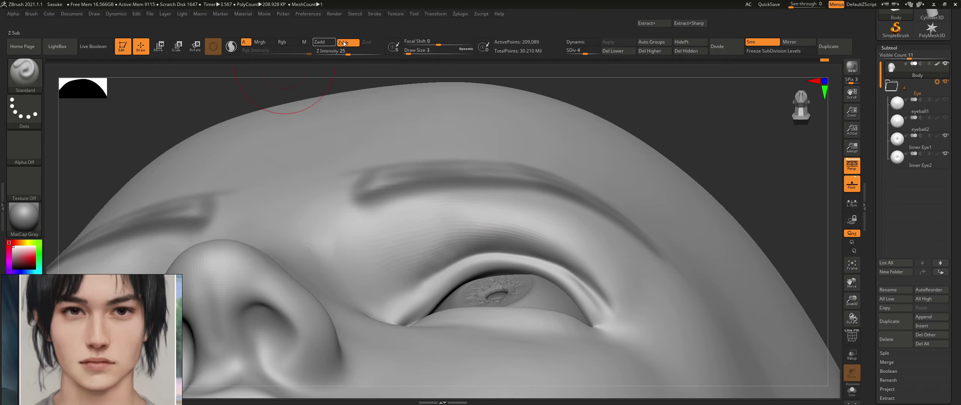
left_click(326, 44)
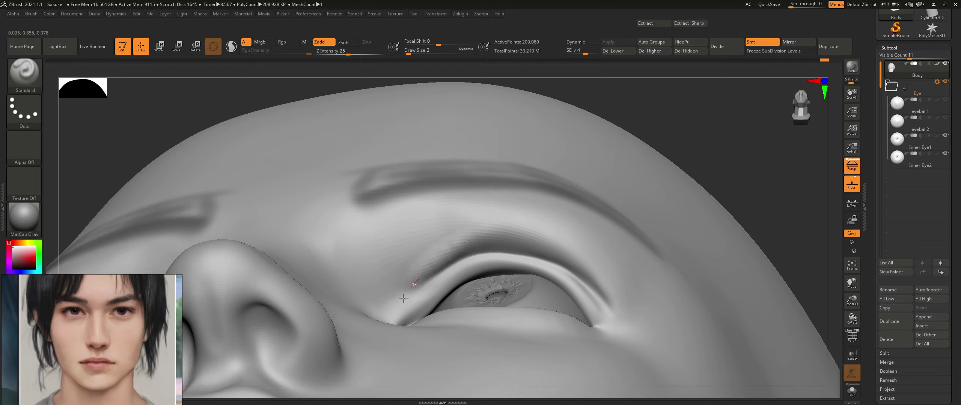
key("shift")
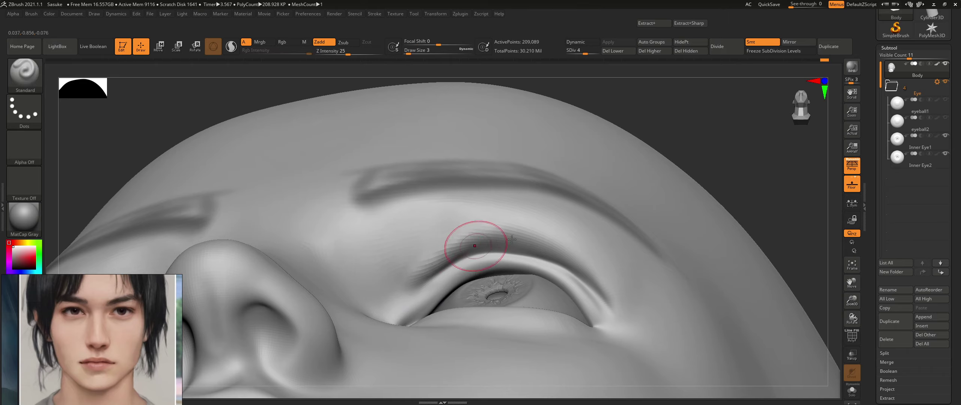
left_click_drag(536, 236, 421, 266)
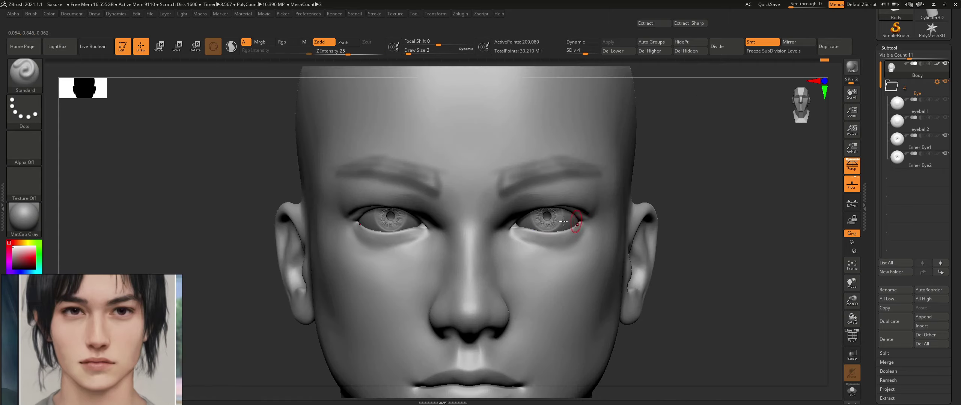
- Smooth the skin between the upper eyelid and the eyebrow, raising the draw size to 6 for the wider areas
mouse_move(563, 221)
right_mouse_down("alt")
mouse_move(525, 225)
mouse_move(501, 304)
right_mouse_up("alt")
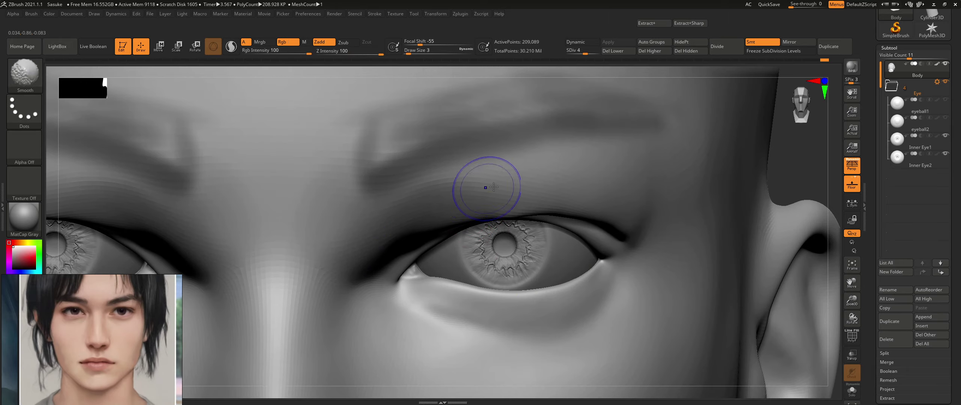
right_click_drag(468, 204, 527, 202)
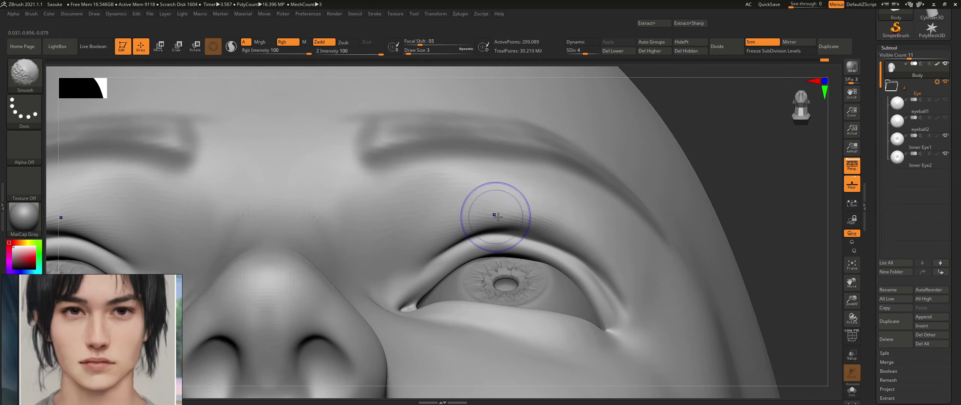
mouse_move(437, 221)
right_mouse_down()
mouse_move(529, 251)
mouse_move(362, 228)
right_mouse_up()
mouse_move(523, 238)
right_mouse_down("alt")
mouse_move(434, 223)
mouse_move(462, 281)
mouse_move(467, 221)
right_mouse_up("alt")
key("shift")
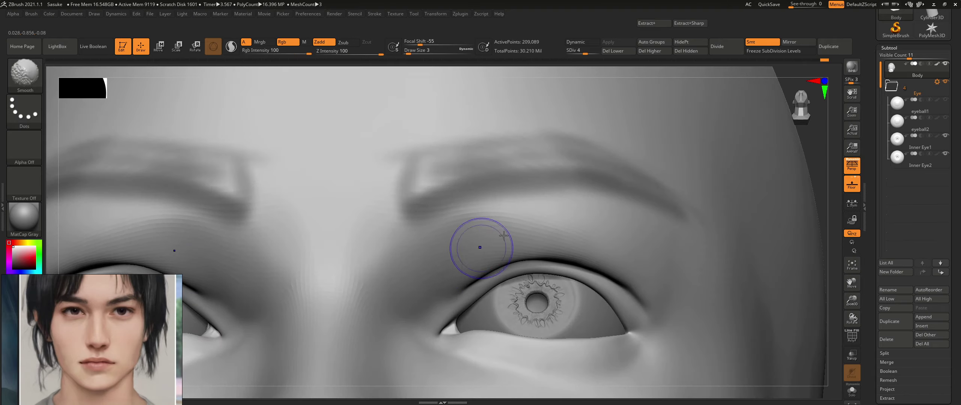
key("bracketright")
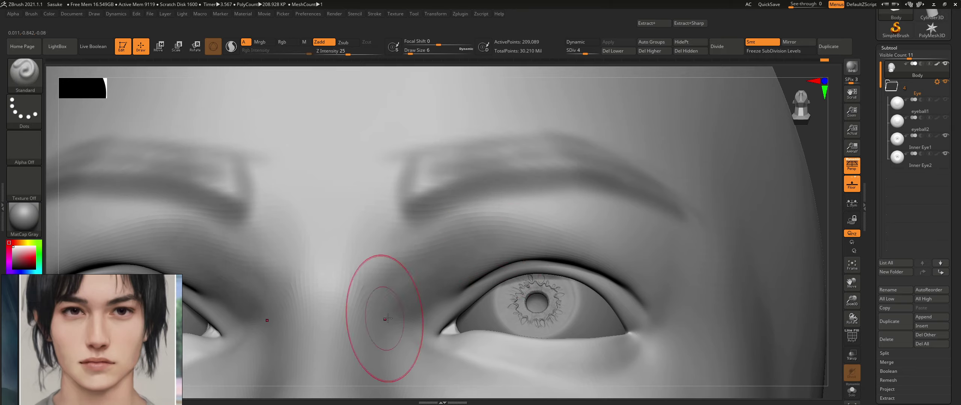
key("ctrl")
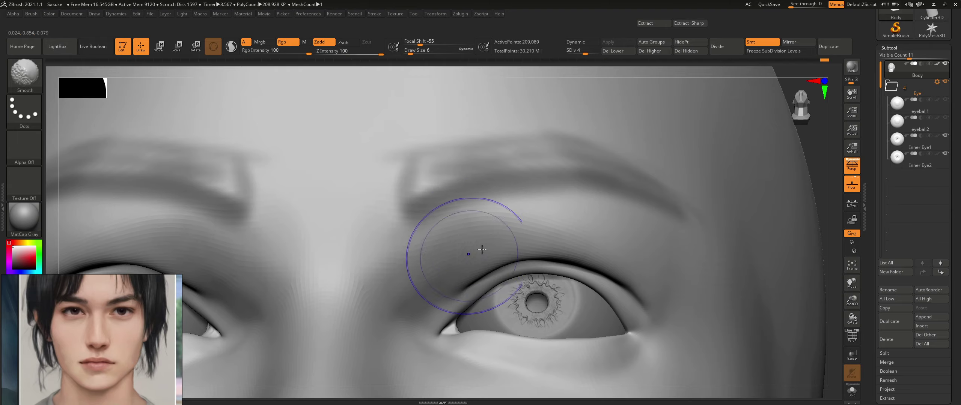
- Lift the upper eyelids slightly with the Move brush at draw size 7, and reduce the brush to size 6
right_click_drag(496, 246, 496, 307, "ctrl")
mouse_move(600, 255)
right_mouse_down()
mouse_move(631, 256)
mouse_move(526, 253)
mouse_move(454, 270)
mouse_move(499, 372)
right_mouse_up()
right_click_drag(428, 238, 516, 313, "alt")
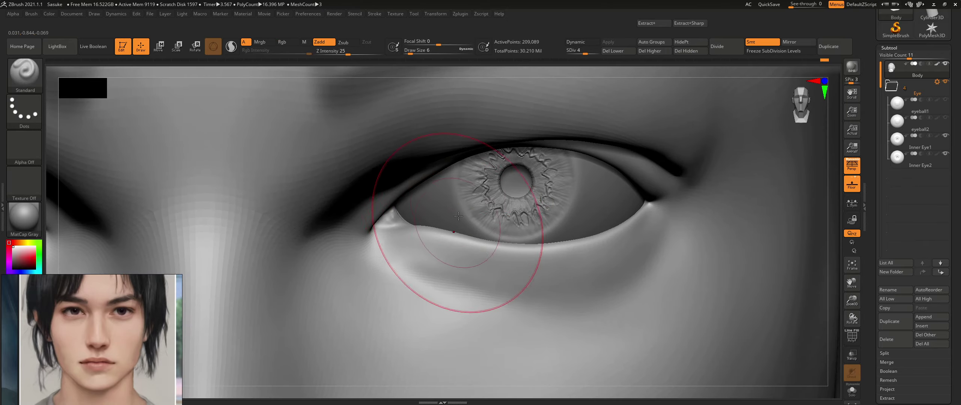
mouse_move(447, 186)
right_mouse_down()
mouse_move(450, 159)
mouse_move(447, 175)
right_mouse_up()
scroll(537, 202, "down", 8)
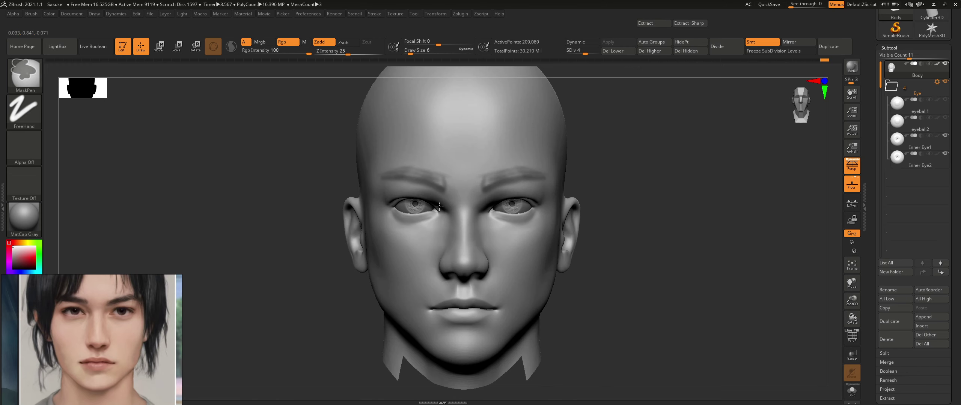
right_click_drag(531, 191, 571, 240, "ctrl")
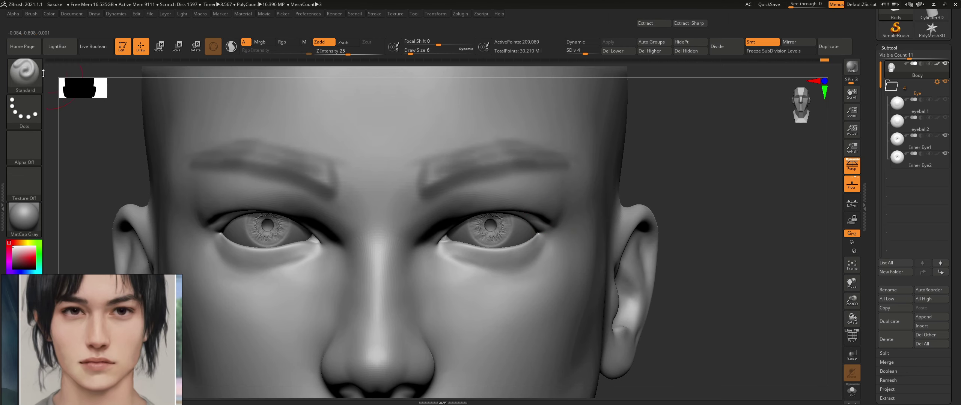
left_click(24, 82)
left_click(683, 241)
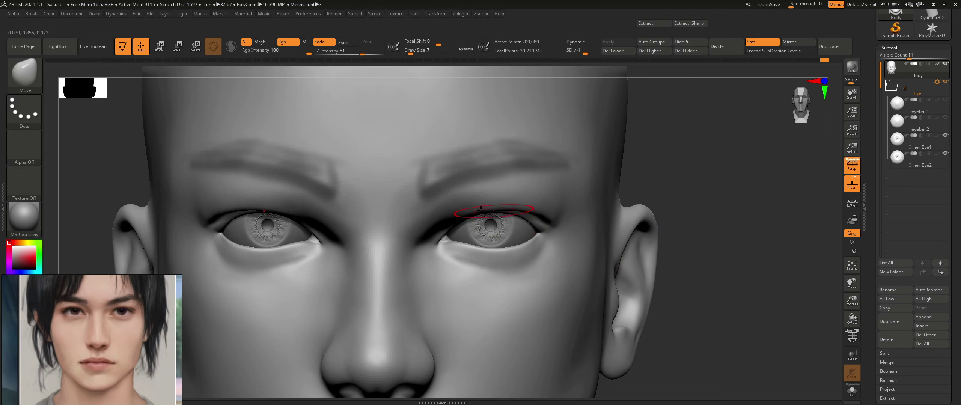
left_click_drag(478, 207, 477, 205)
key("bracketleft")
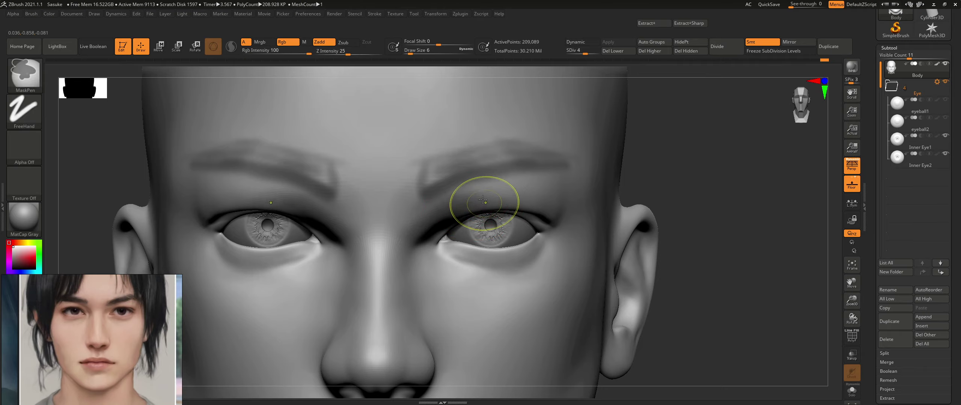
mouse_move(484, 204)
right_mouse_down()
mouse_move(488, 184)
mouse_move(510, 222)
right_mouse_up()
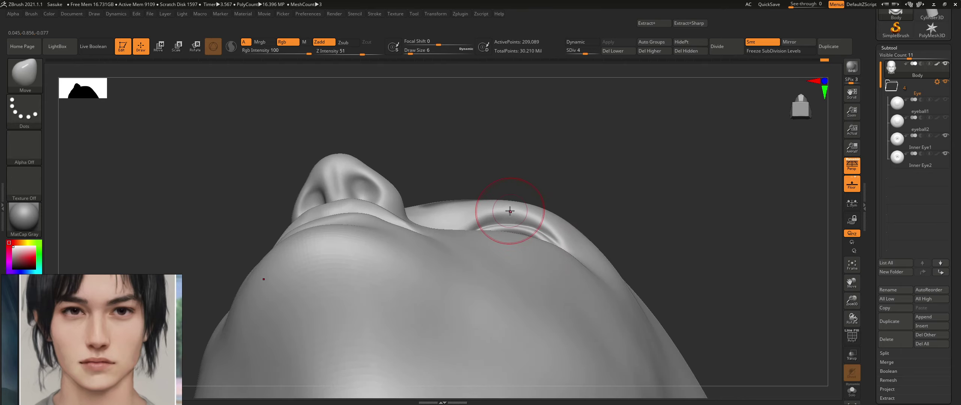
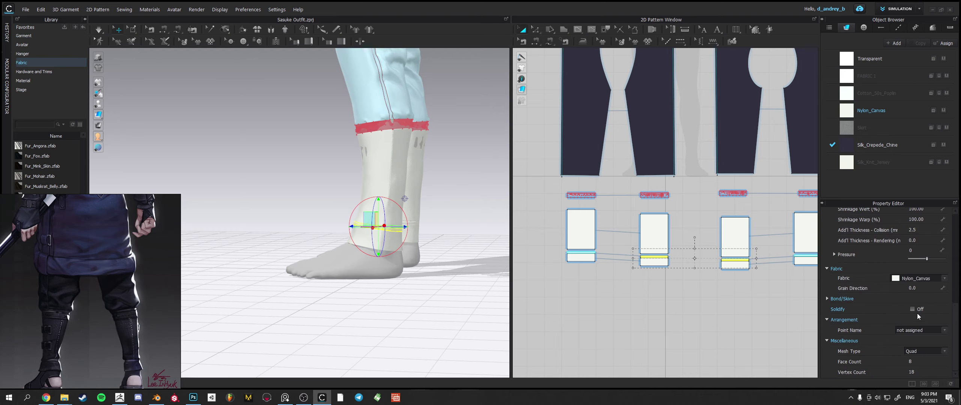
- In CLO, set the selected narrow ankle bands' shrinkage weft to 80% and simulate the garment
left_click(930, 254)
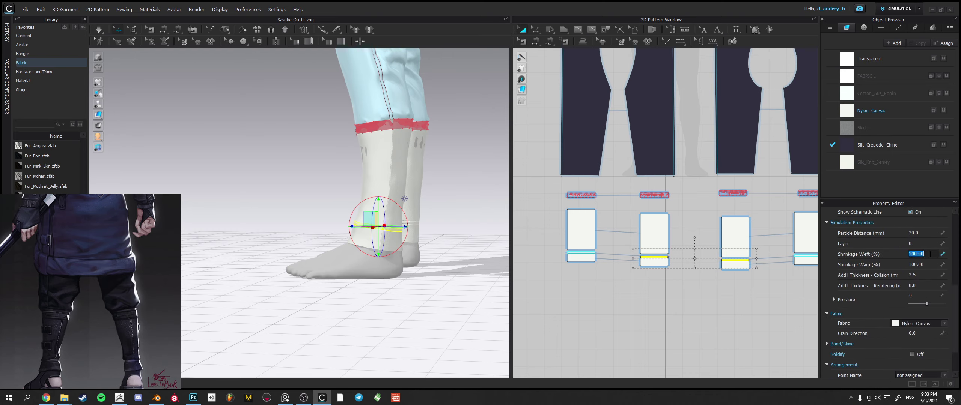
type("80")
key("Return")
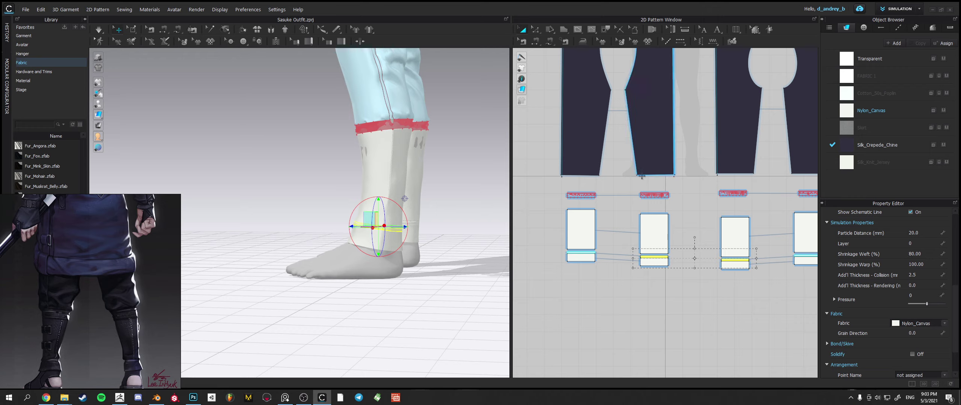
key("space")
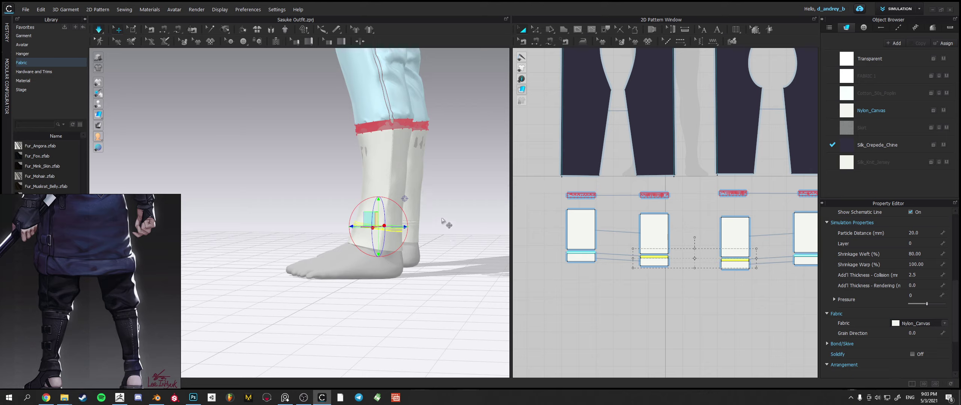
mouse_move(438, 224)
right_mouse_down()
mouse_move(477, 229)
mouse_move(423, 224)
right_mouse_up()
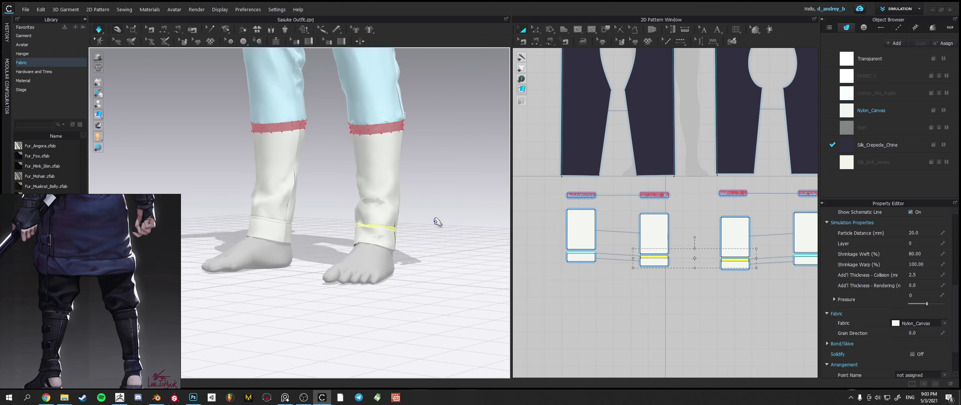
- Select the narrow ankle bands of the lower-leg wraps on both legs together
left_click(378, 217)
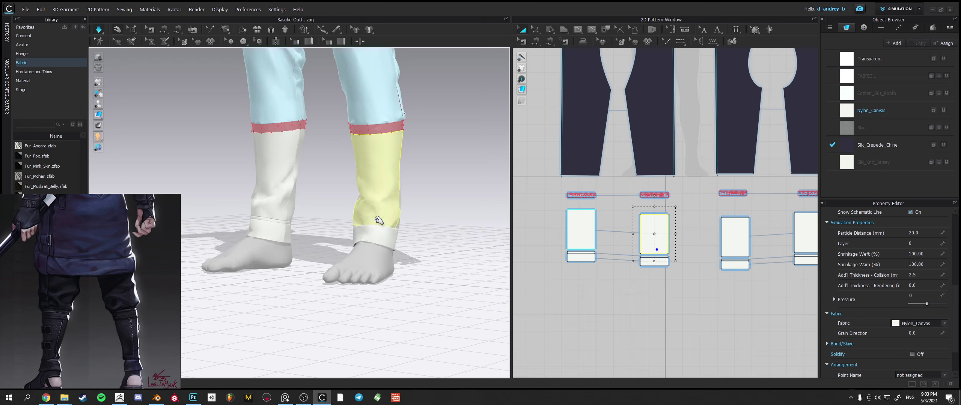
left_click(386, 233)
right_click_drag(386, 233, 379, 236)
left_click(409, 229)
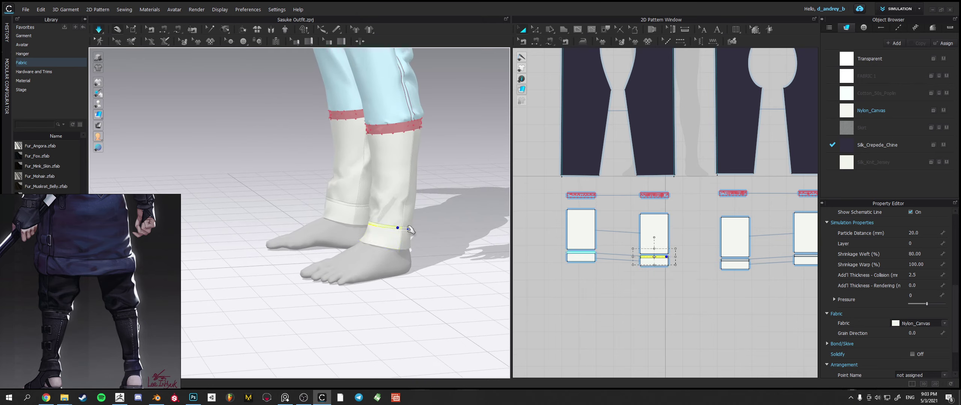
left_click(364, 206, "shift")
left_click(349, 204, "shift")
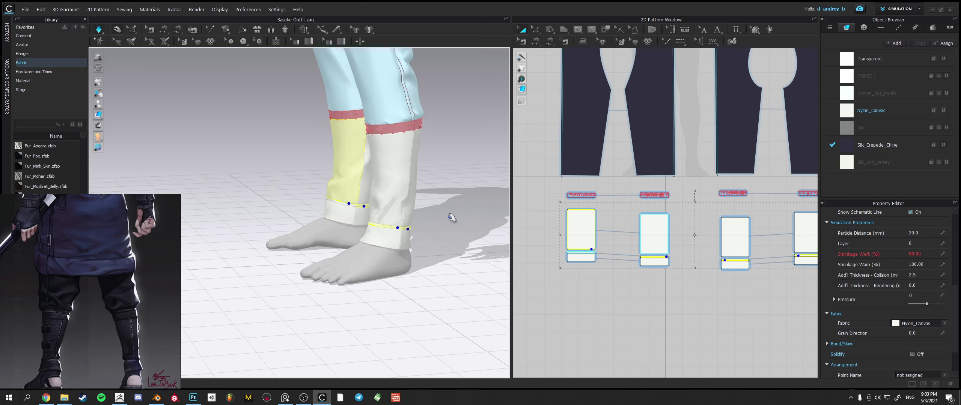
left_click(357, 203, "shift")
left_click(351, 205, "shift")
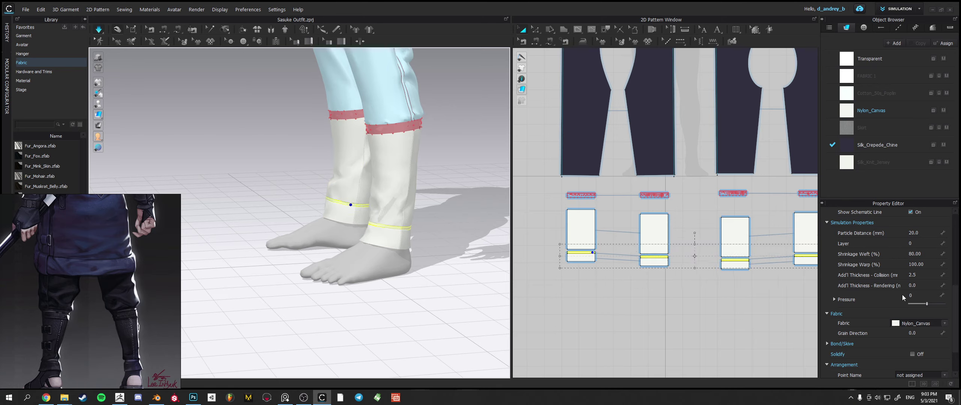
- Try a shrinkage warp of 80% on the selected ankle bands and restore it to 100%
left_click(924, 265)
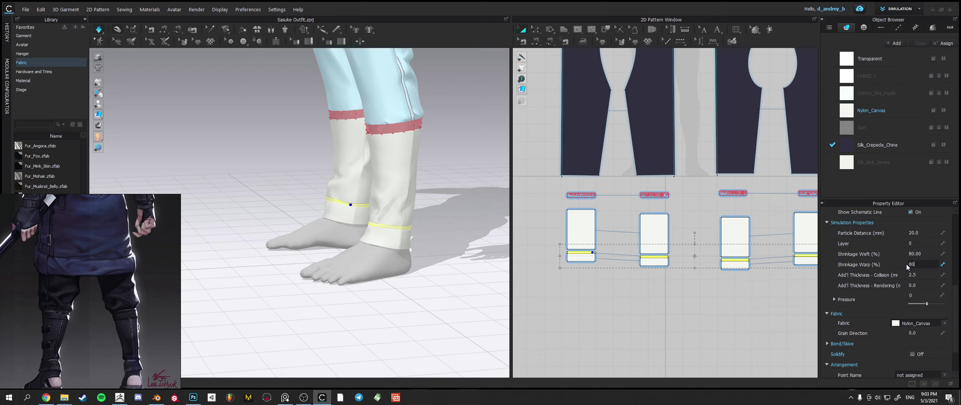
type("80")
key("Return")
left_click(930, 265)
type("100")
key("Return")
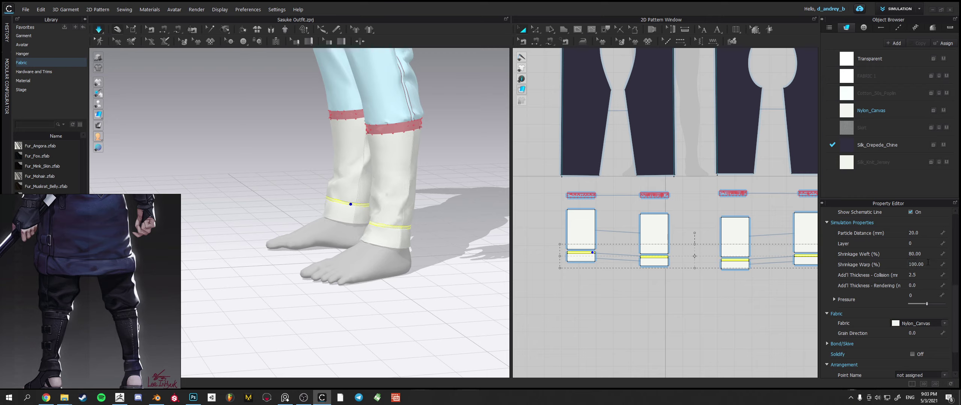
- Shift the narrow ankle bands sideways out from between the wrap pieces in the pattern layout and simulate the garment
left_click(561, 256)
left_click_drag(562, 256, 586, 257)
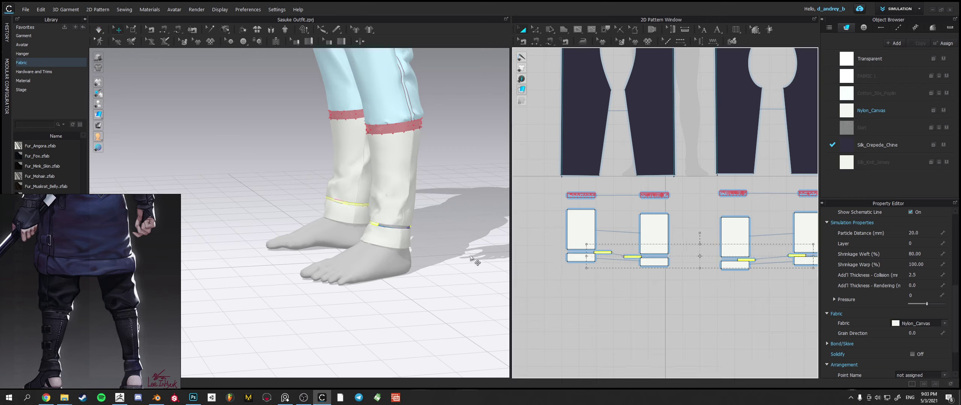
key("space")
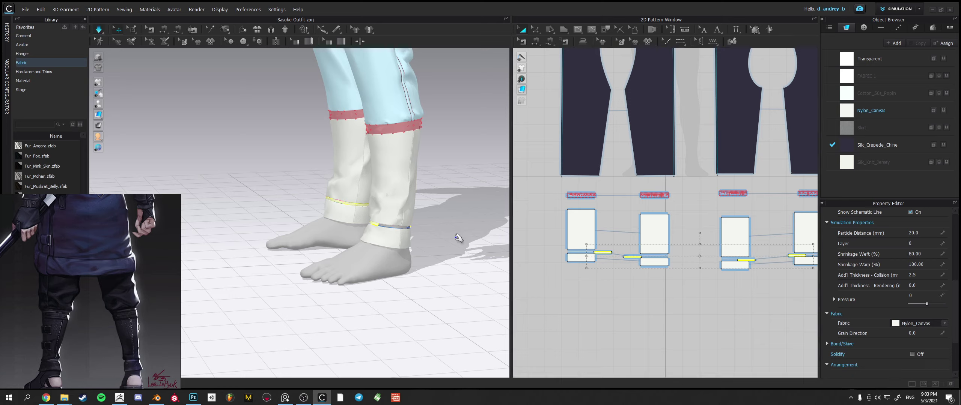
left_click(437, 244)
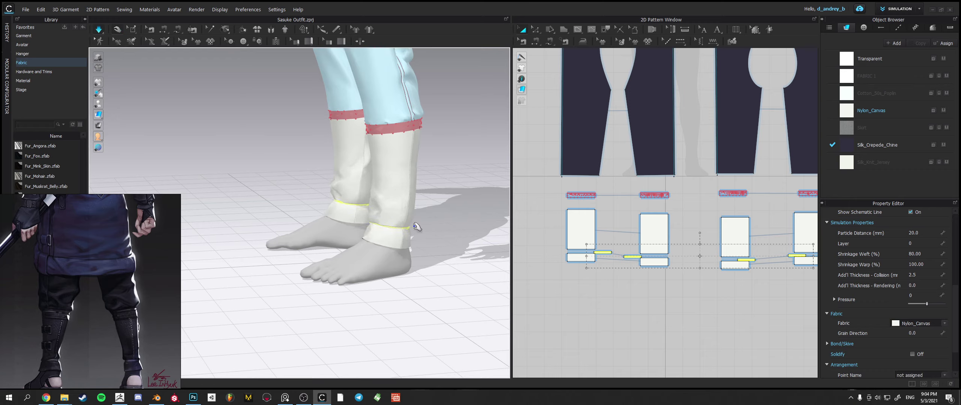
right_click_drag(419, 227, 390, 223)
left_click(380, 205)
left_click(366, 225)
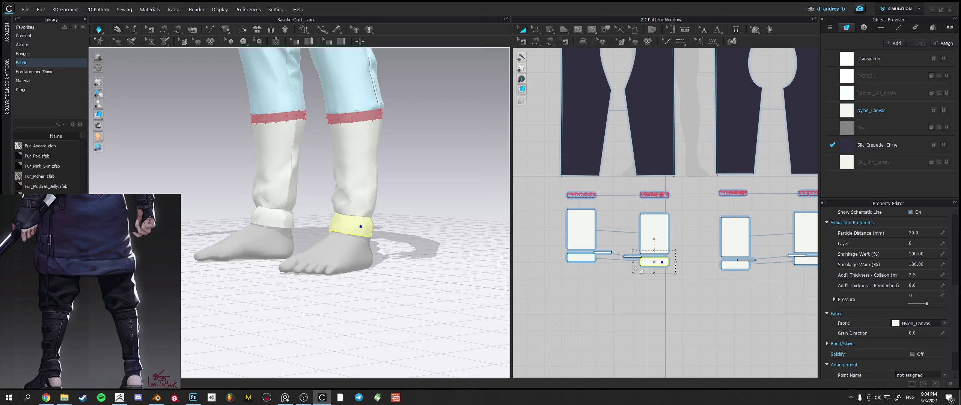
- Move the four narrow ankle bands into the empty area below the lower-leg wrap and cuff pieces in the pattern layout
left_click(602, 252)
left_click(631, 256, "shift")
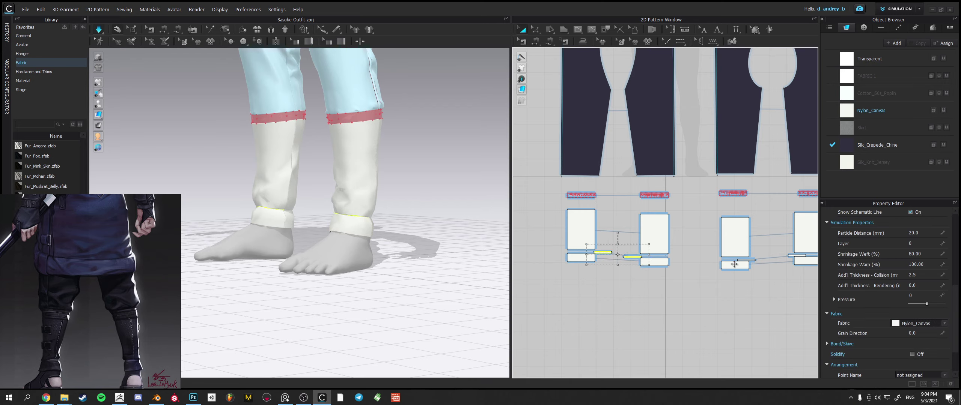
left_click(746, 259, "shift")
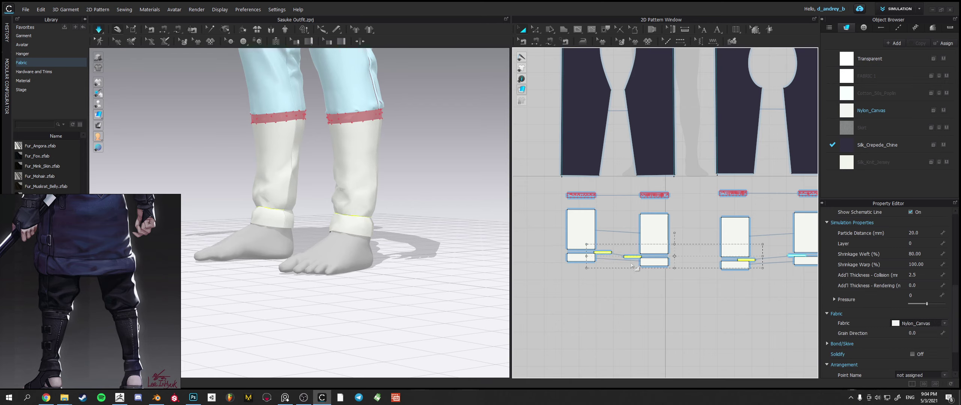
left_click_drag(632, 266, 630, 293)
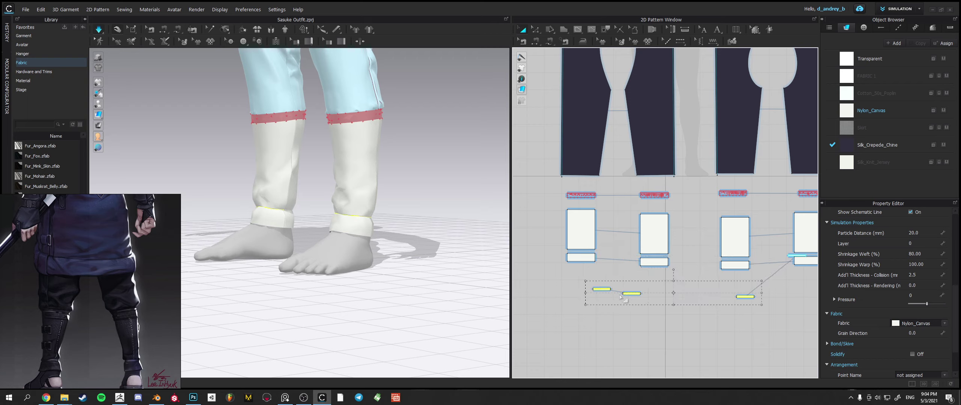
left_click_drag(791, 260, 771, 302)
left_click(631, 306)
left_click_drag(602, 289, 604, 295)
left_click(650, 306)
- Line up the narrow ankle bands side by side in pairs below the wrap pieces and simulate the garment
scroll(652, 308, "down", 3)
scroll(651, 308, "up", 5)
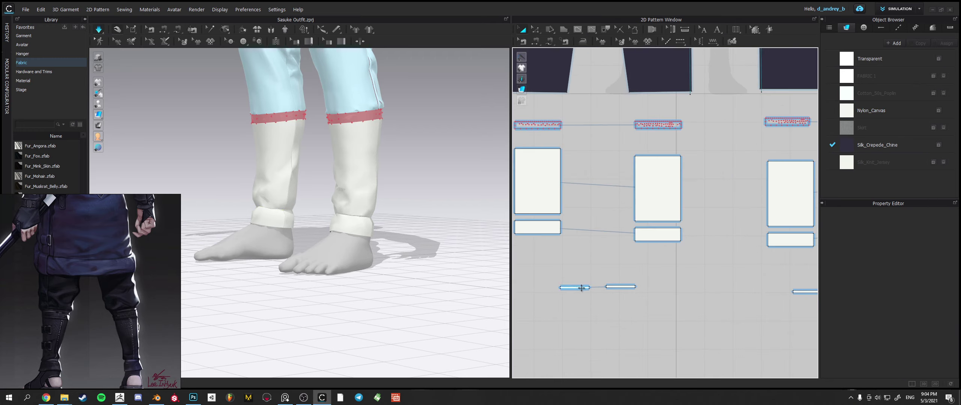
left_click(575, 286)
left_click(666, 307)
scroll(566, 287, "down", 3)
left_click_drag(754, 329, 754, 309)
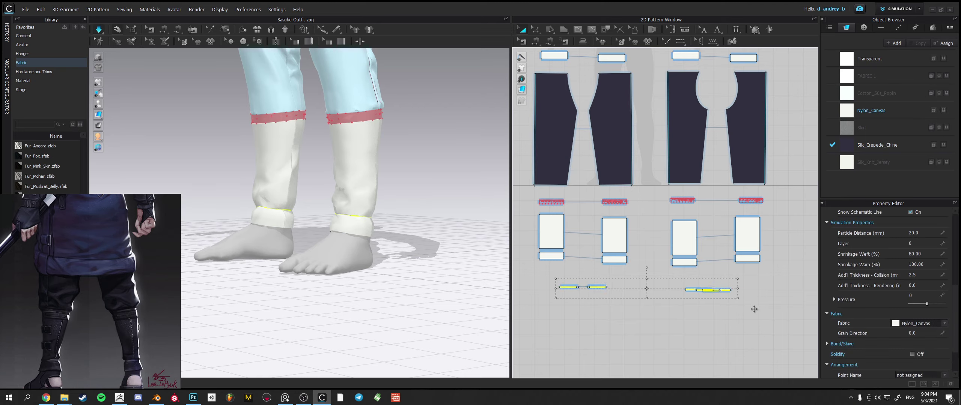
left_click(728, 315)
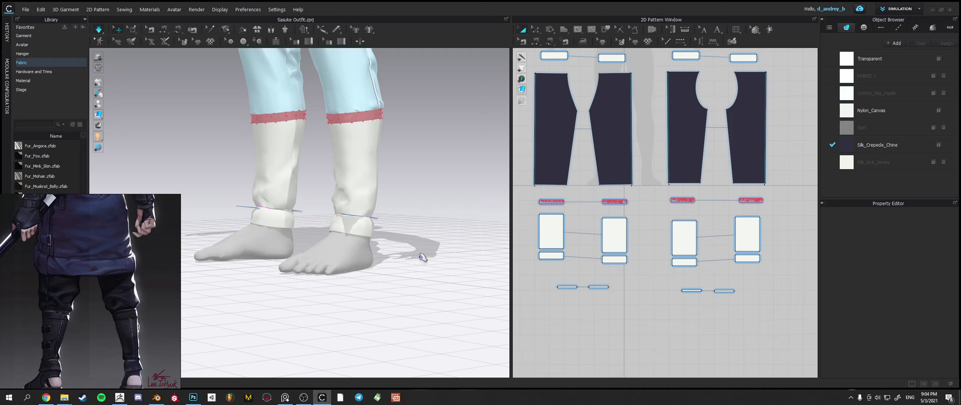
key("space")
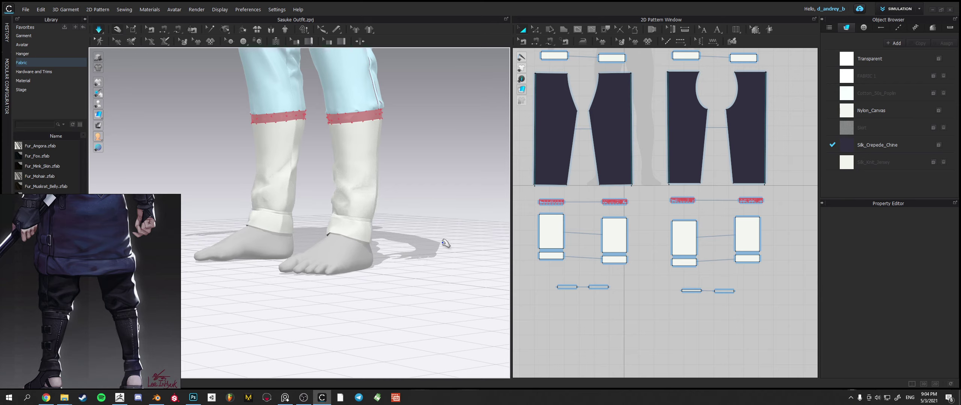
- Turn on Elastic for all four narrow ankle bands
left_click(567, 287)
left_click(597, 288, "shift")
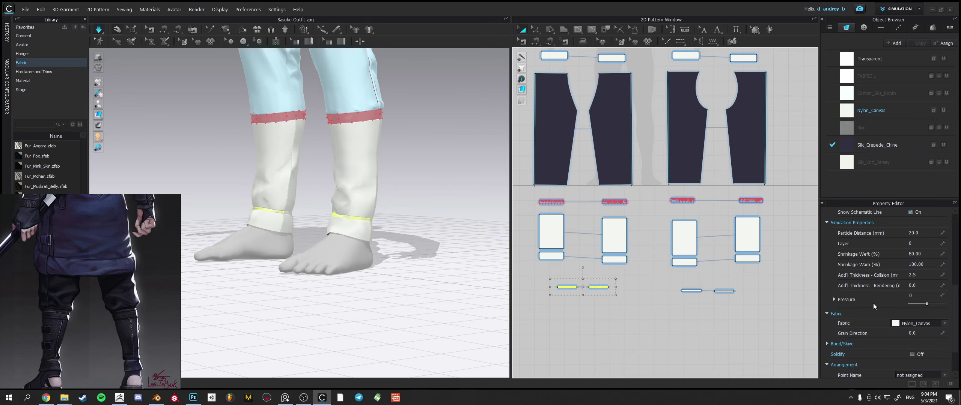
left_click(692, 290, "shift")
left_click(723, 292, "shift")
left_click_drag(957, 294, 942, 256)
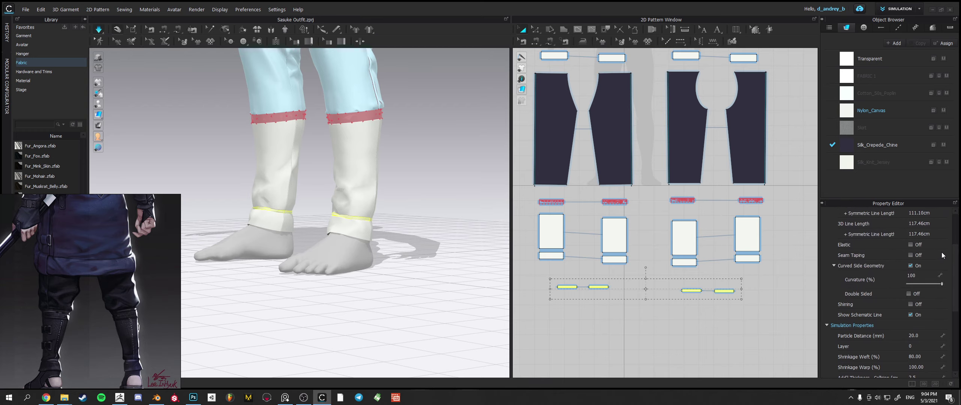
left_click(910, 244)
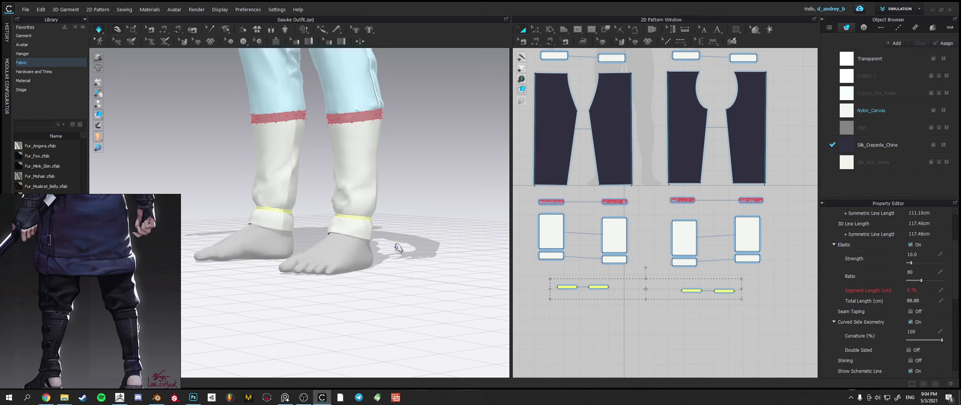
right_click_drag(412, 237, 464, 219)
left_click(393, 232)
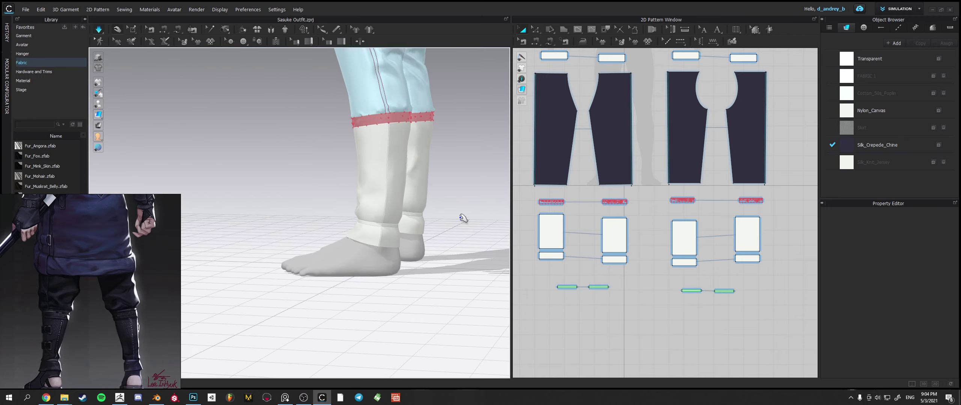
- Shorten the large lower-leg wrap pieces slightly from their top edges
left_click(550, 218)
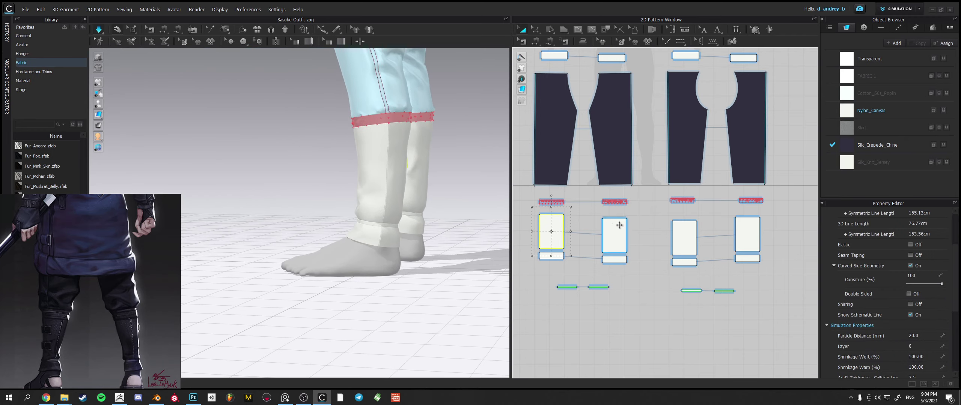
left_click(682, 225, "shift")
left_click_drag(617, 206, 617, 209)
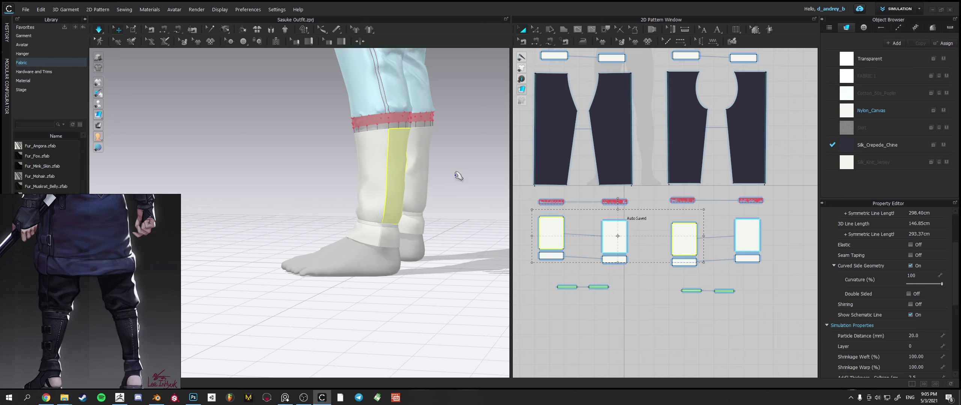
right_click_drag(458, 176, 400, 187)
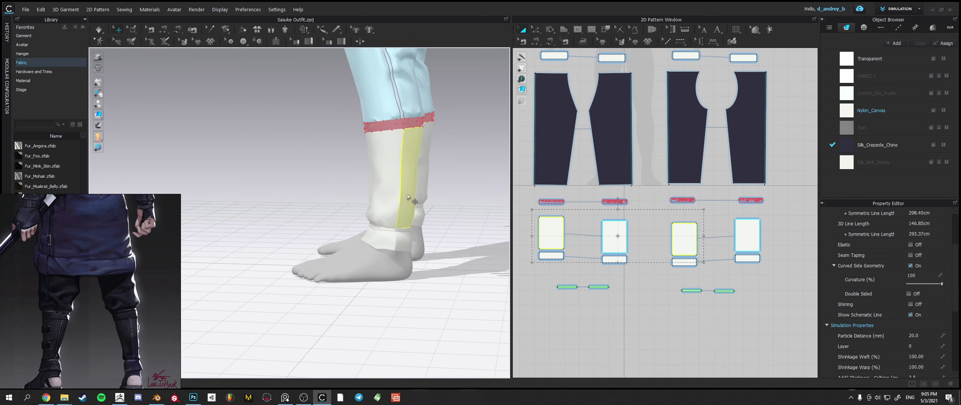
right_click_drag(452, 174, 492, 206)
- Set the particle distance of all large wrap pieces, ankle cuffs and narrow bands on both legs to 15 mm
left_click(438, 215)
left_click(354, 178, "shift")
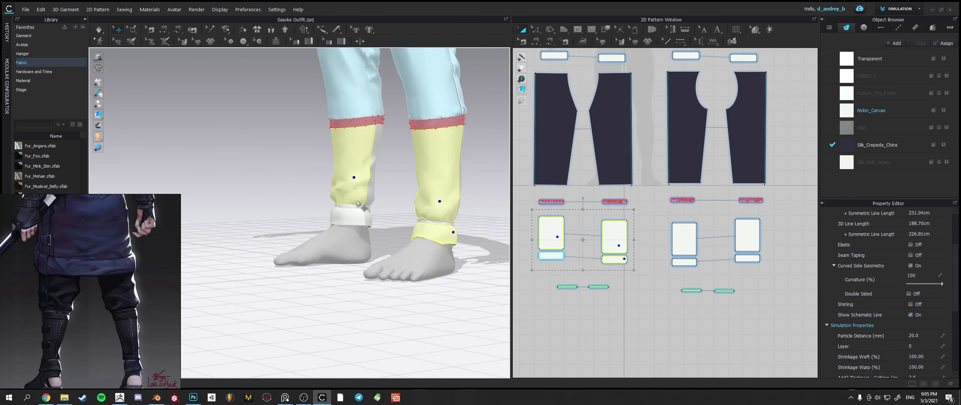
left_click(359, 207, "shift")
left_click(359, 214, "shift")
left_click(370, 206, "shift")
left_click(369, 195, "shift")
left_click(370, 222, "shift")
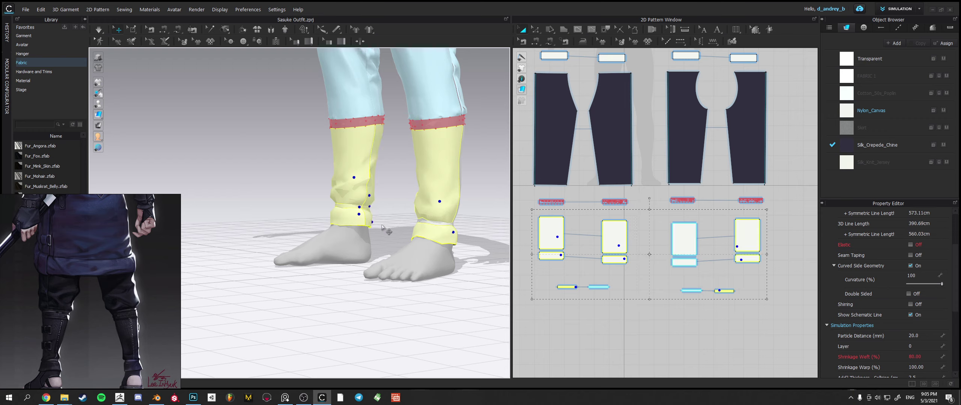
left_click(429, 224, "shift")
right_click_drag(454, 226, 393, 224)
left_click(450, 233, "shift")
left_click(460, 233, "shift")
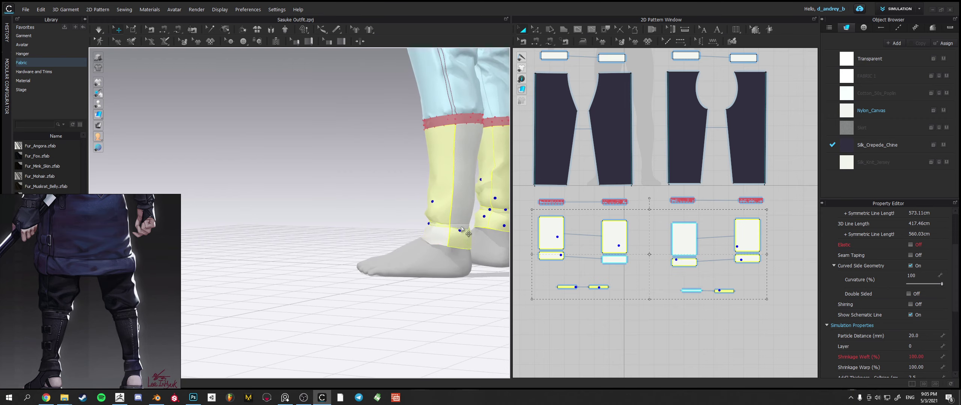
left_click(460, 232, "shift")
left_click(447, 234, "shift")
left_click(456, 235, "shift")
left_click(465, 227, "shift")
left_click(467, 220, "shift")
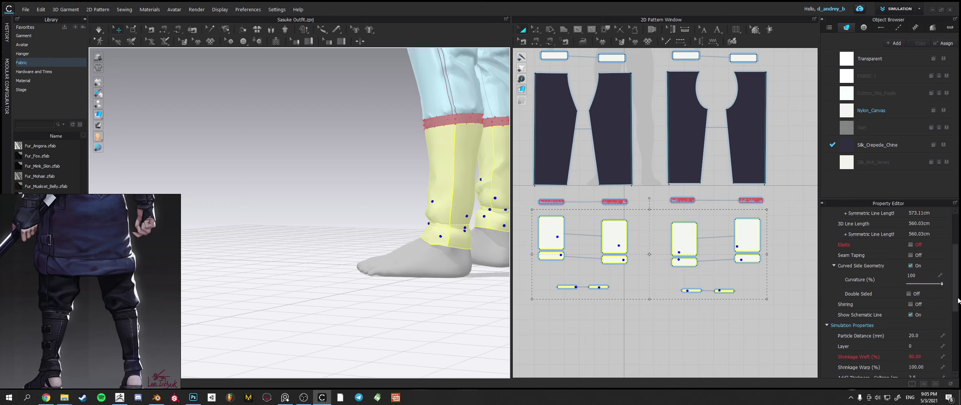
scroll(956, 302, "down", 3)
left_click(933, 296)
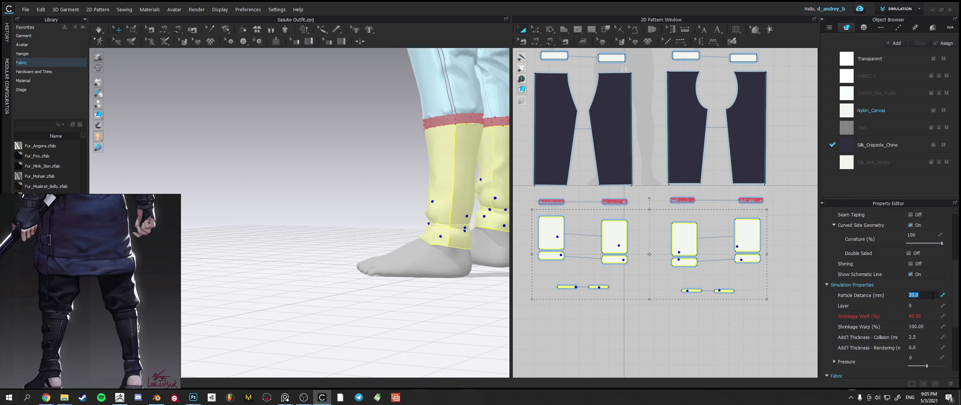
key("Return")
- Simulate the lower-leg wraps and pull the ankle cuff on one leg downward over the foot
middle_click_drag(452, 182, 314, 174)
key("space")
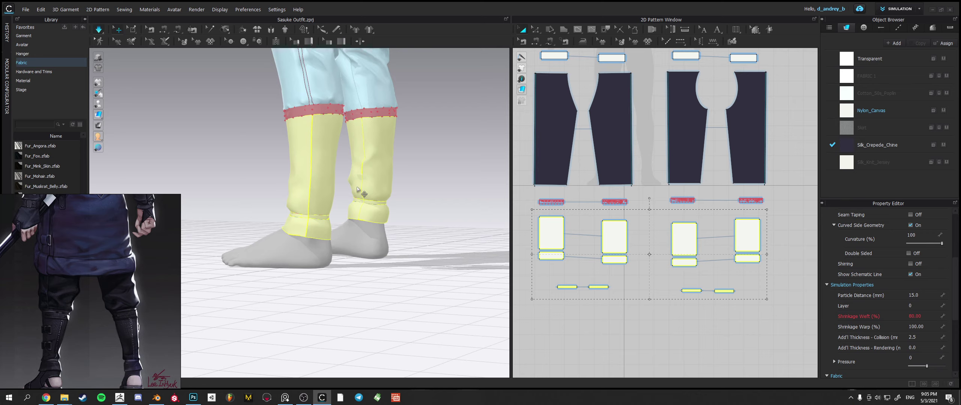
left_click(358, 189)
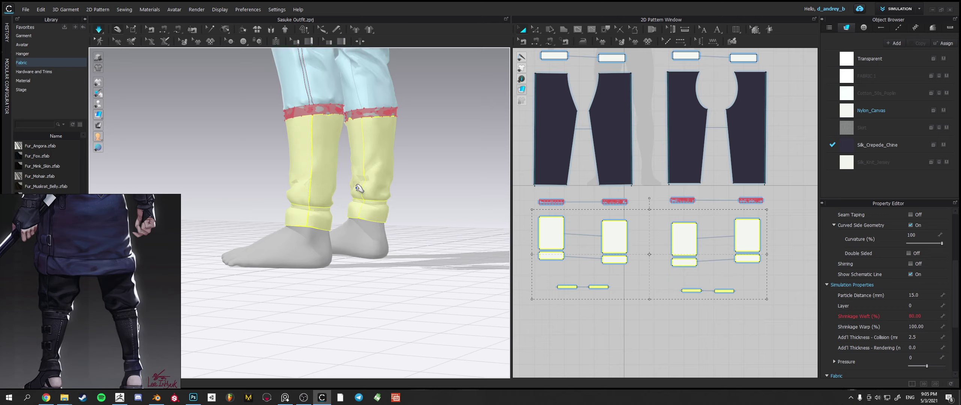
right_click_drag(361, 196, 457, 209)
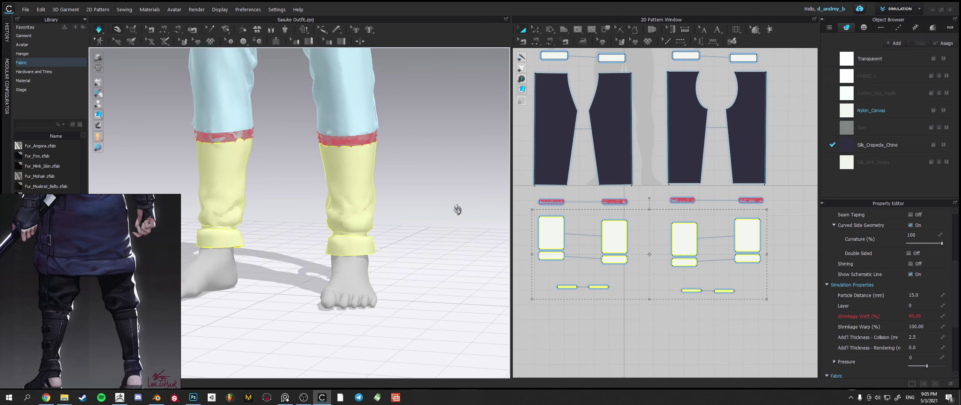
left_click_drag(372, 244, 386, 262)
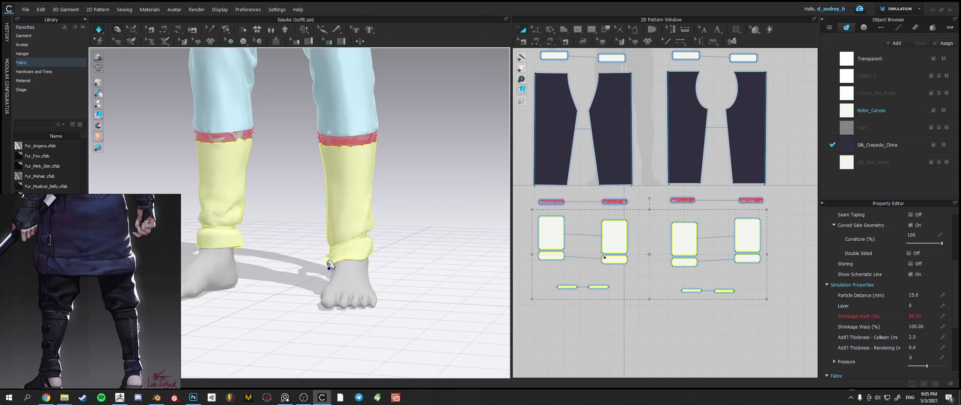
right_click_drag(329, 266, 341, 251)
left_click(362, 251)
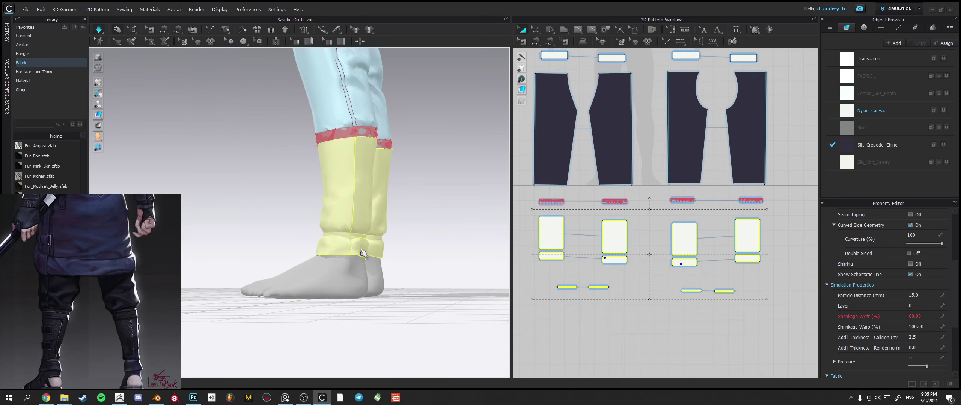
left_click(379, 253)
left_click(426, 245)
- Set the pressure of the four ankle cuff pieces on both legs to 12
left_click(378, 251)
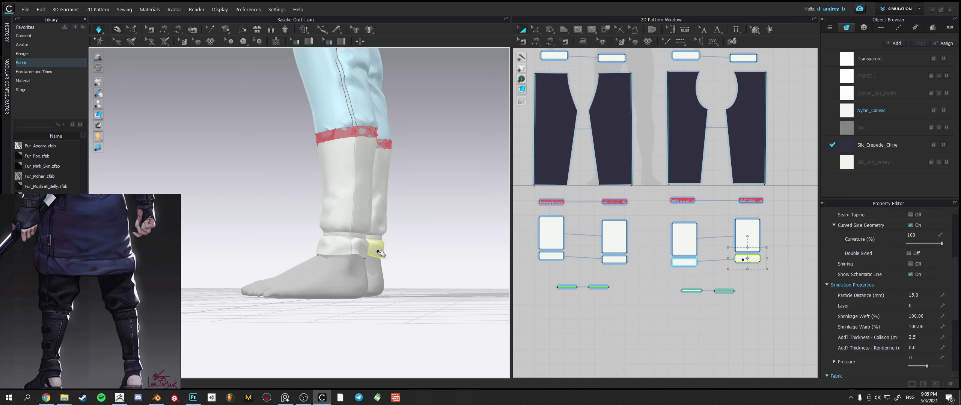
left_click(364, 252, "shift")
left_click(342, 247, "shift")
right_click_drag(355, 244, 387, 231)
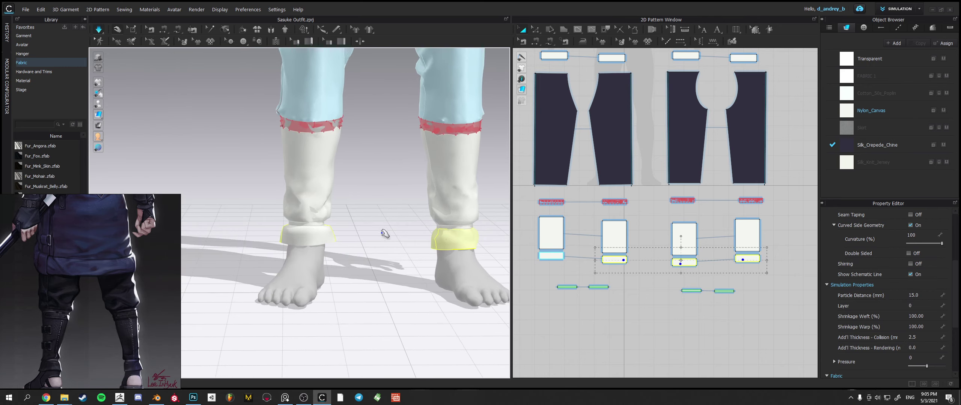
left_click(320, 241, "shift")
right_click_drag(320, 241, 499, 259)
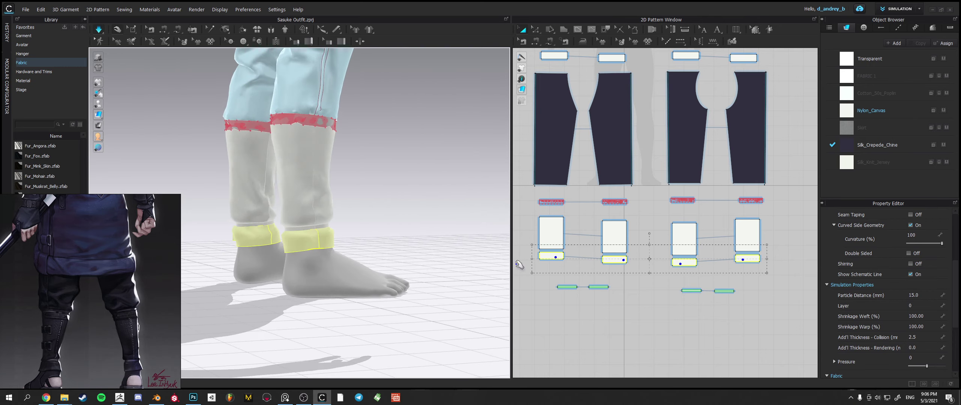
left_click_drag(926, 368, 929, 366)
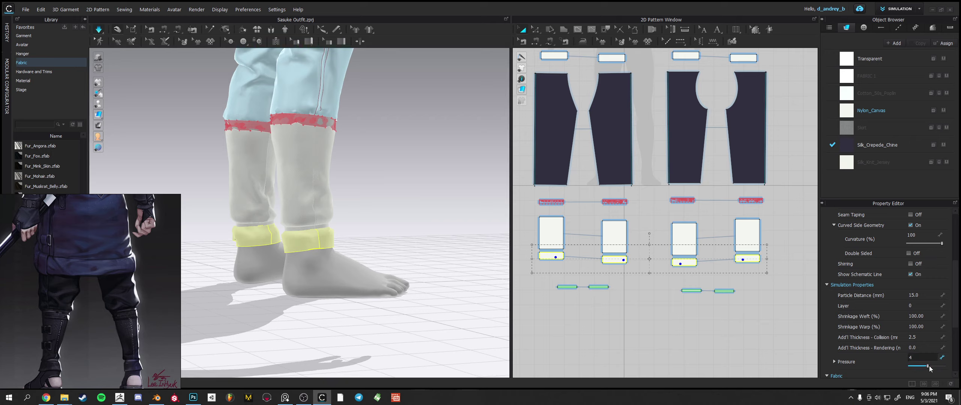
left_click(638, 309)
right_click_drag(371, 216, 465, 228)
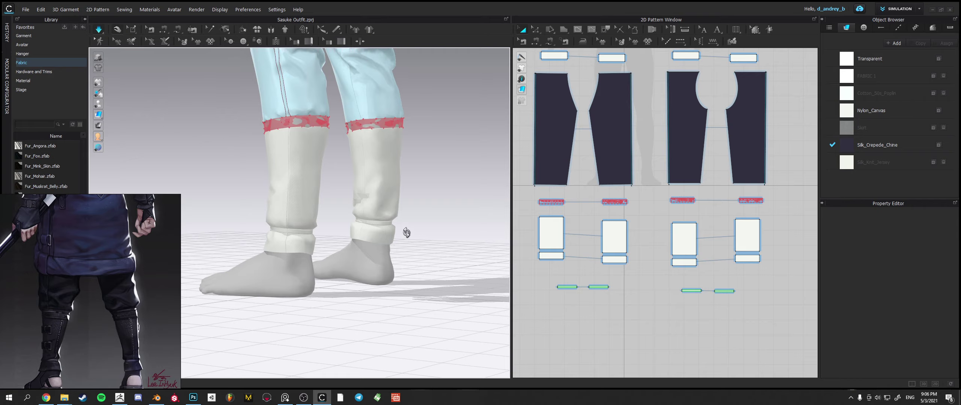
right_click_drag(406, 233, 386, 216)
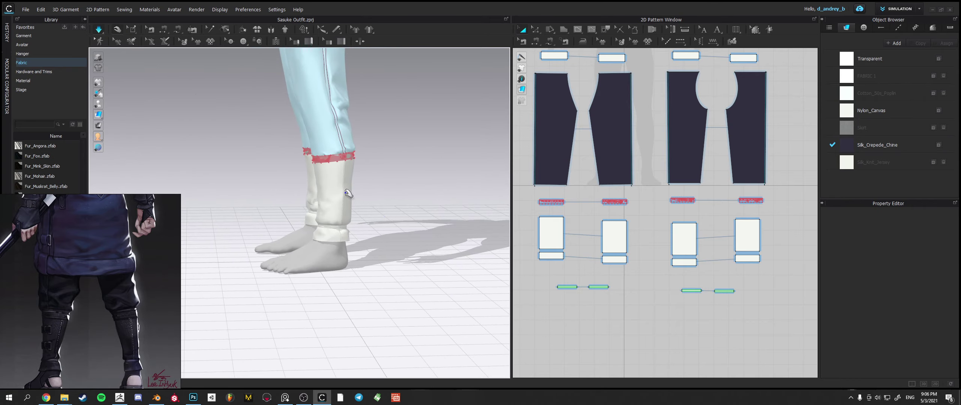
- Examine how the lower-leg wraps and ankle cuffs sit on both legs from the side and front
right_click_drag(345, 193, 323, 160)
scroll(345, 179, "up", 3)
left_click(359, 138)
left_click(452, 187)
left_click(405, 254)
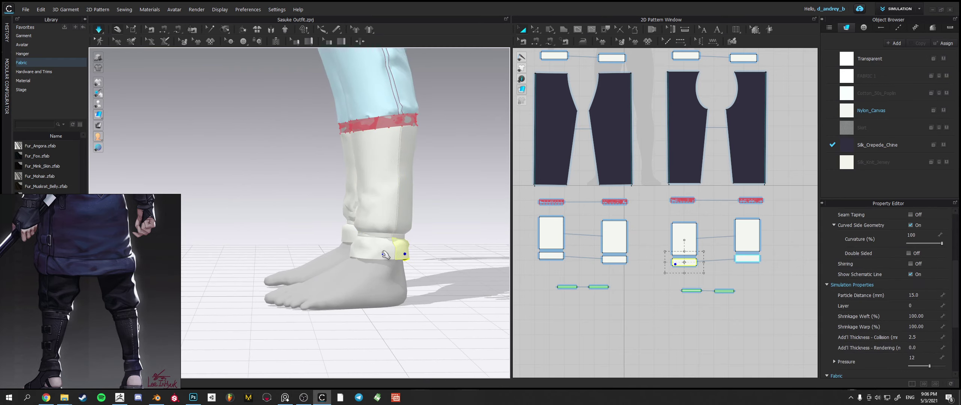
left_click(385, 255, "shift")
right_click_drag(385, 256, 375, 207)
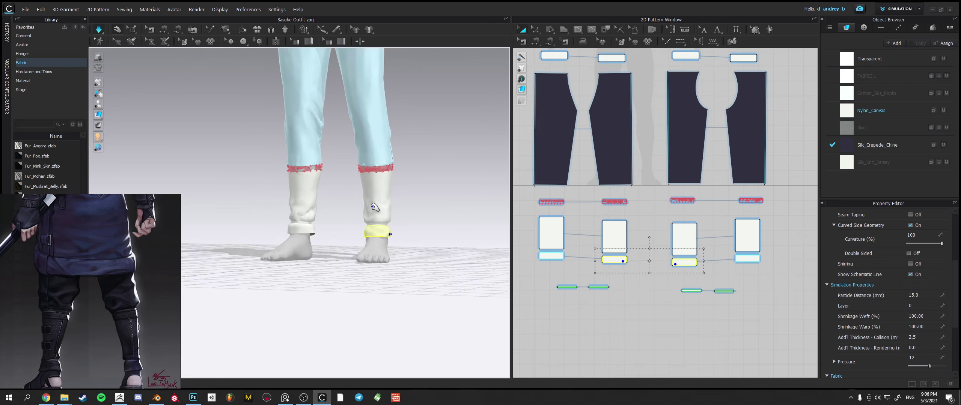
middle_click_drag(423, 182, 397, 206)
right_click_drag(397, 206, 423, 197)
left_click(421, 195)
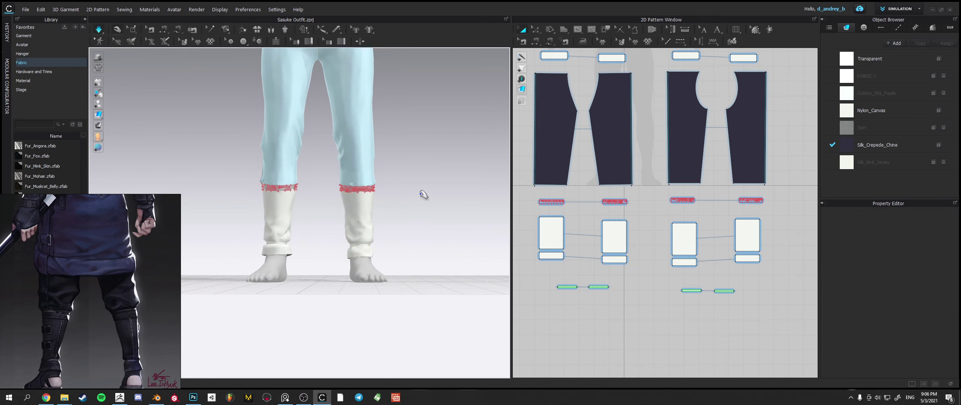
- Select all four frozen trouser pieces and unfreeze them
left_click(354, 132)
right_click_drag(409, 156, 324, 164)
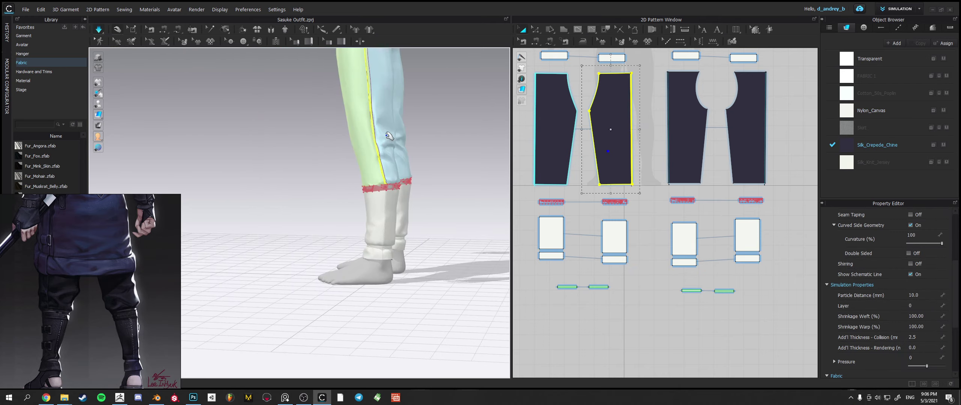
left_click(387, 135, "shift")
left_click(400, 138, "shift")
right_click_drag(414, 142, 339, 136)
right_click_drag(442, 131, 371, 132)
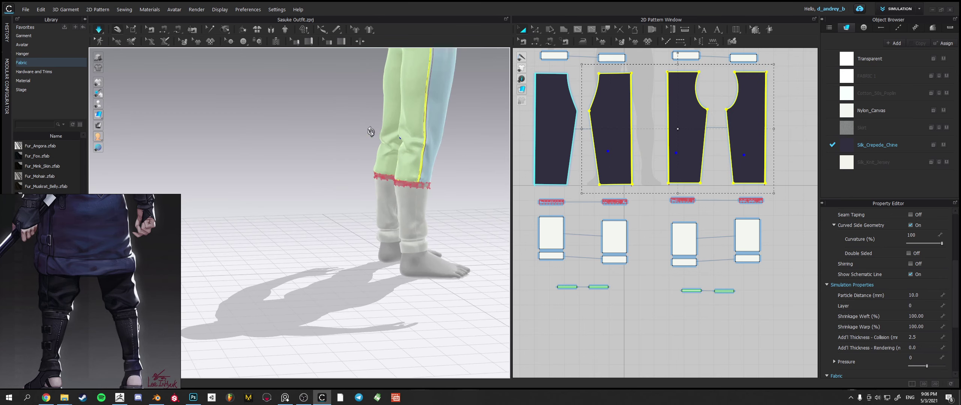
left_click(437, 133, "shift")
right_click(436, 131)
left_click(458, 186)
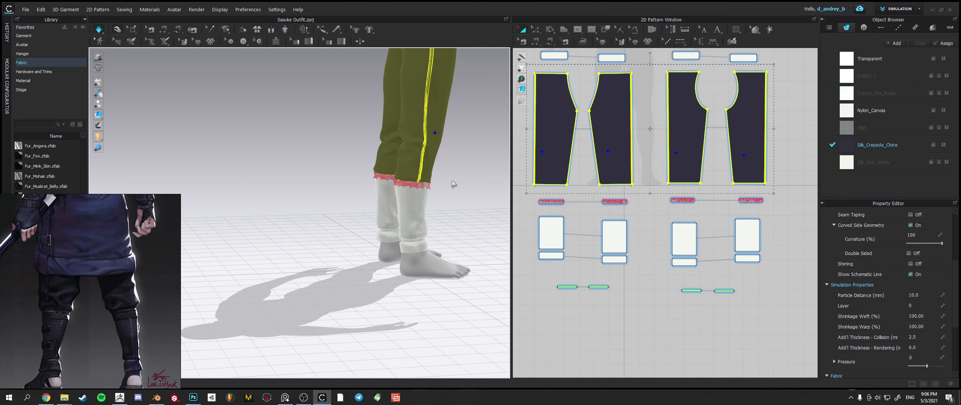
- Lengthen the trouser pieces from their lower edges and simulate the extra fabric above the wraps
right_click_drag(457, 178, 376, 203)
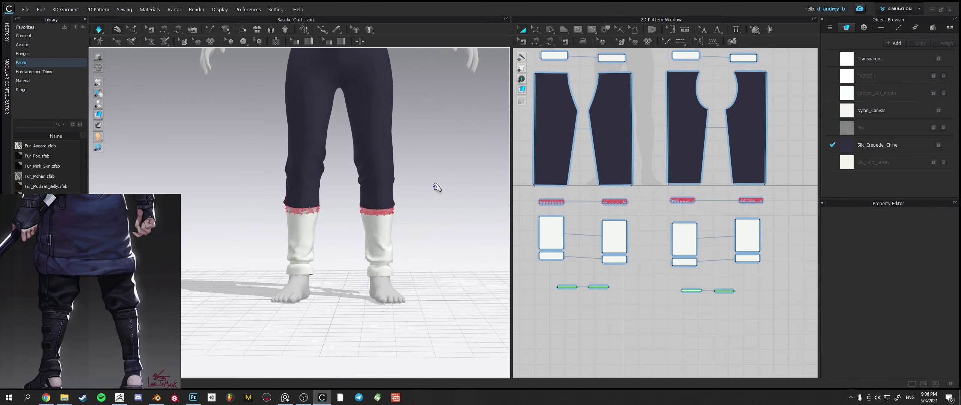
left_click(556, 150)
left_click(615, 184, "shift")
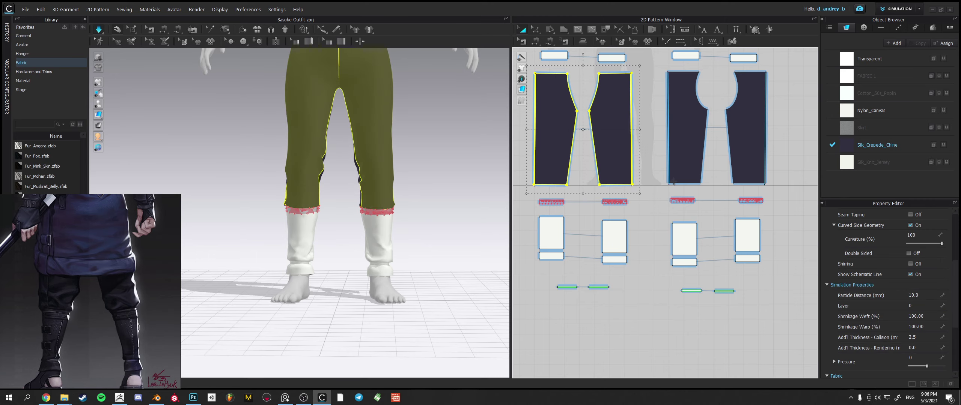
left_click(684, 182, "shift")
left_click_drag(620, 195, 618, 203)
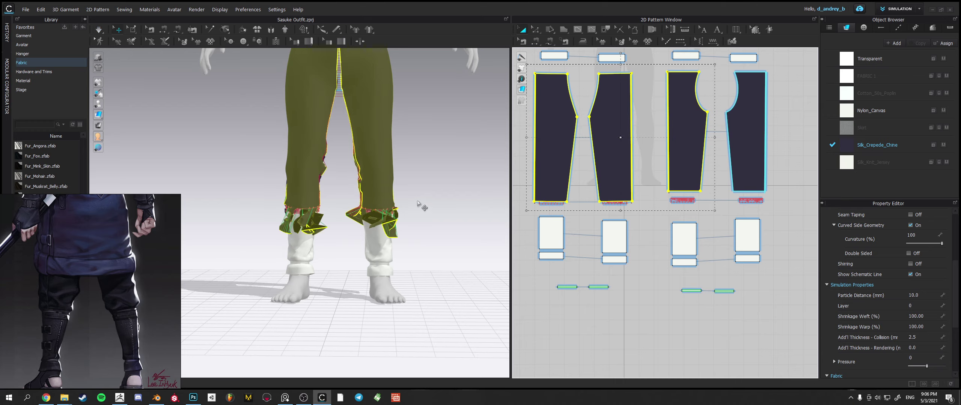
key("space")
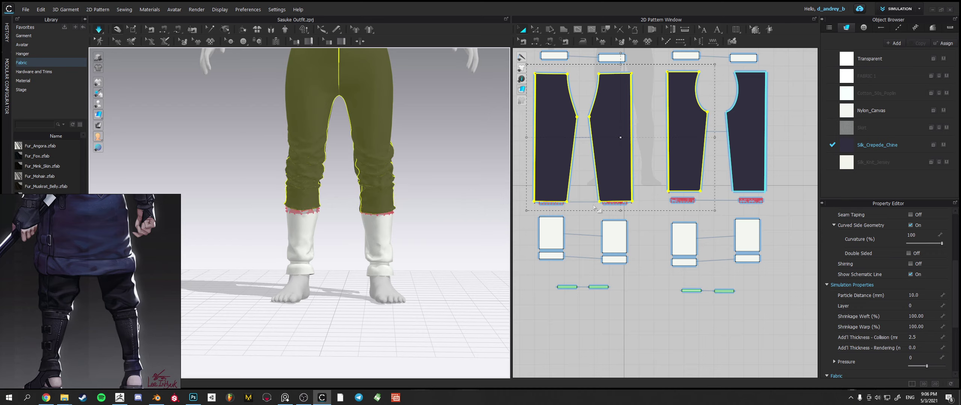
- Set the pressure of the selected trouser pieces to 4 and shorten their lower edges to reduce the bunching, then simulate
left_click_drag(927, 369, 930, 370)
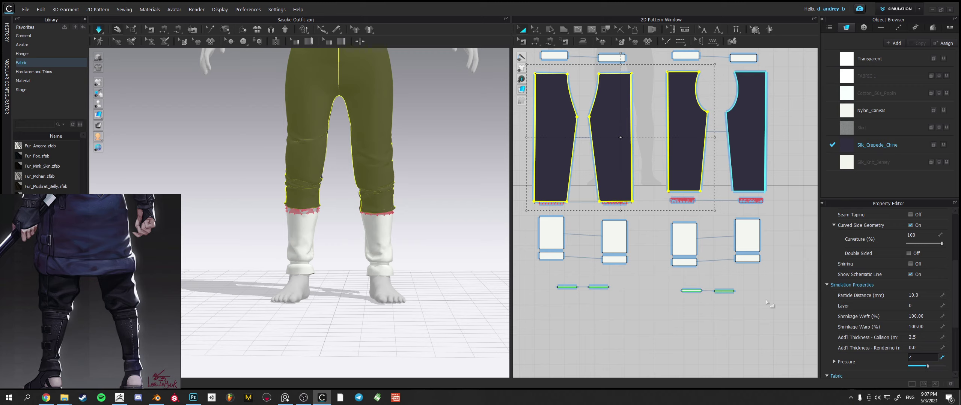
left_click_drag(620, 211, 620, 205)
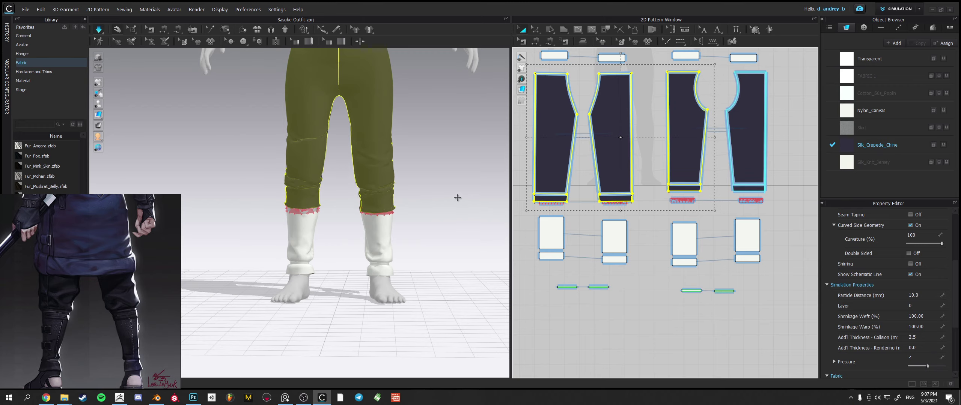
key("ctrl+z")
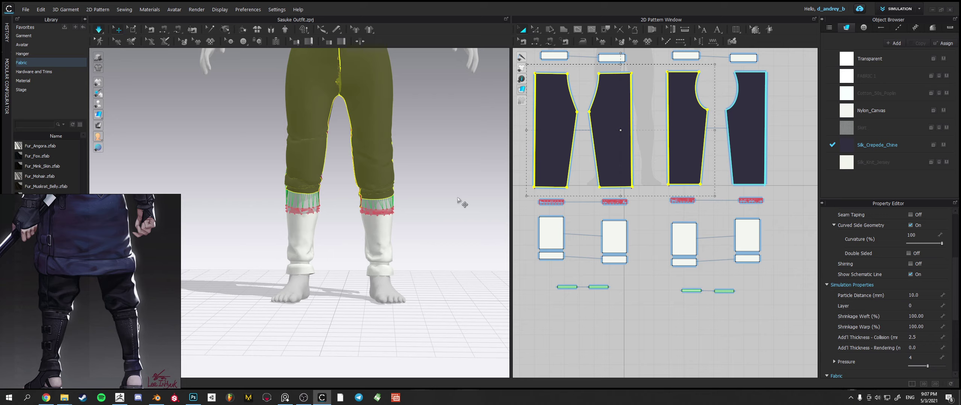
key("space")
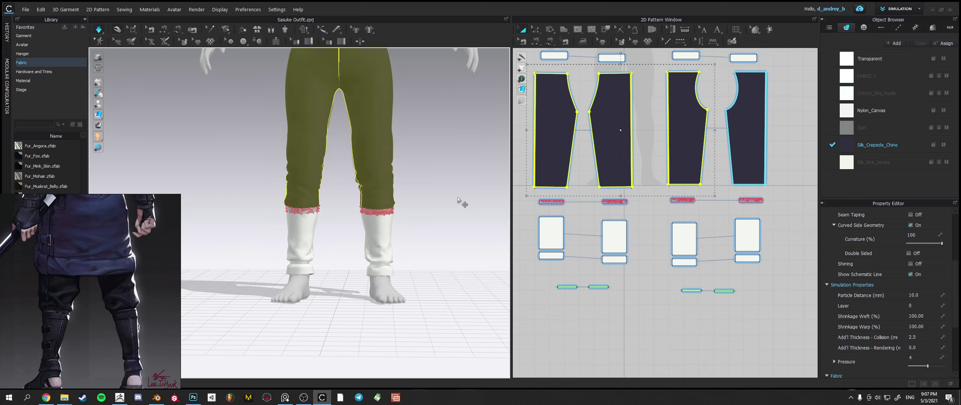
- Pull lightly at the trouser fabric around the knees and check its drape from several sides
left_click(416, 177)
right_click_drag(417, 177, 295, 187)
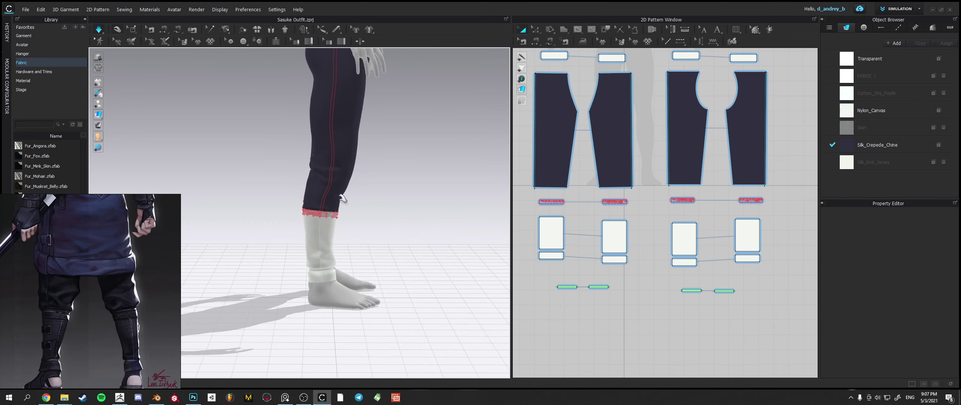
left_click(297, 186)
left_click(265, 175)
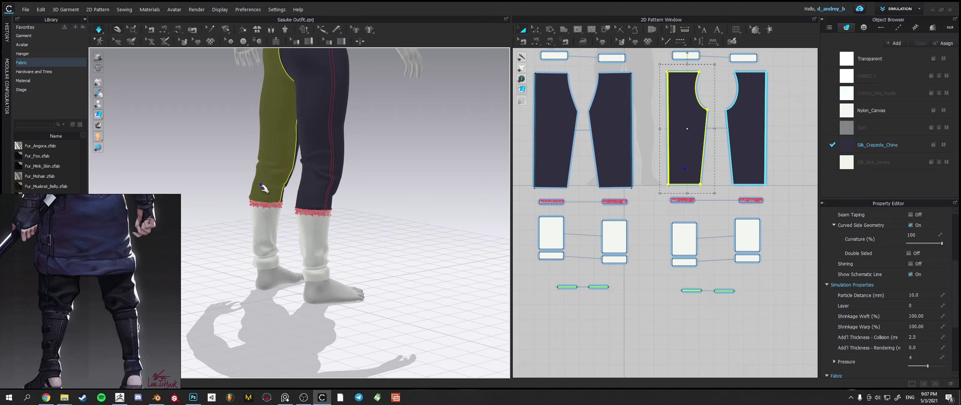
right_click_drag(268, 187, 444, 178)
left_click(380, 186)
right_click_drag(378, 186, 303, 176)
middle_click_drag(303, 176, 380, 238)
scroll(379, 238, "down", 2)
mouse_move(380, 238)
right_mouse_down()
mouse_move(365, 238)
mouse_move(420, 235)
mouse_move(392, 234)
right_mouse_up()
- Set the pressure of all four trouser pieces to 2
left_click(320, 216)
left_click(330, 214, "shift")
left_click(300, 212, "shift")
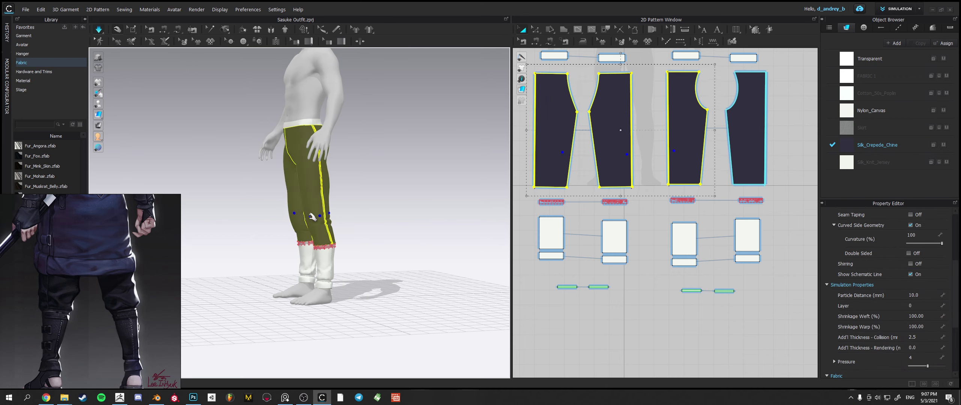
right_click_drag(357, 212, 300, 208)
left_click(311, 203, "shift")
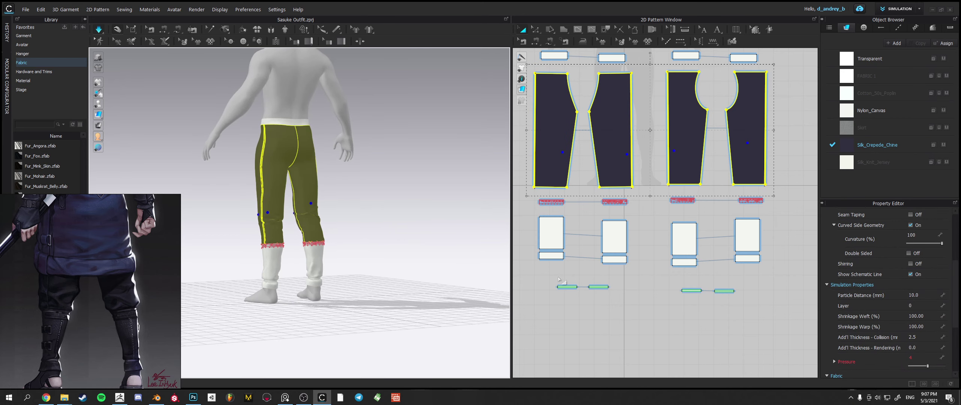
left_click(922, 357)
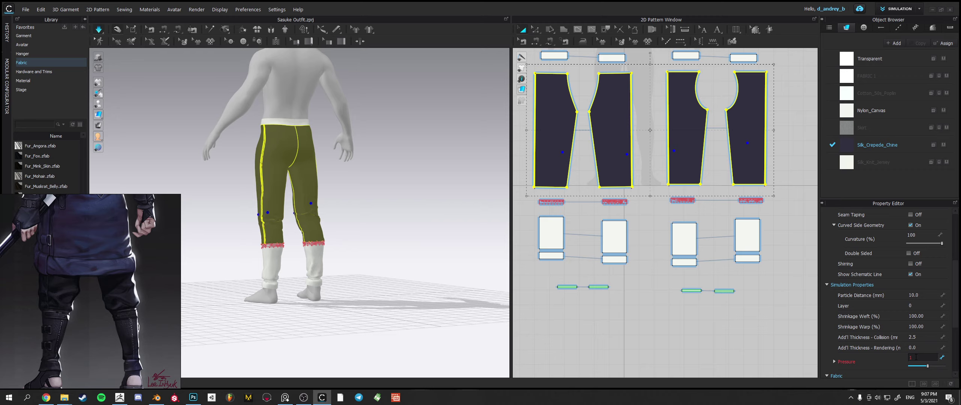
key("Return")
middle_click_drag(371, 254, 377, 227)
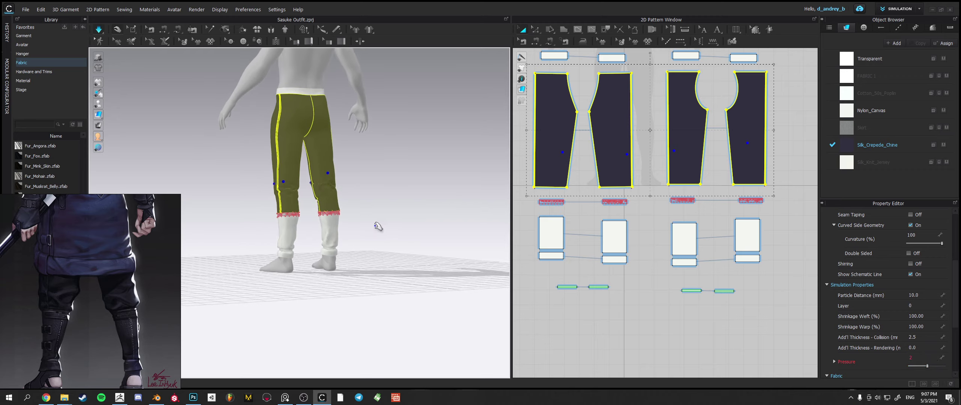
right_click_drag(378, 228, 371, 202)
left_click(403, 214)
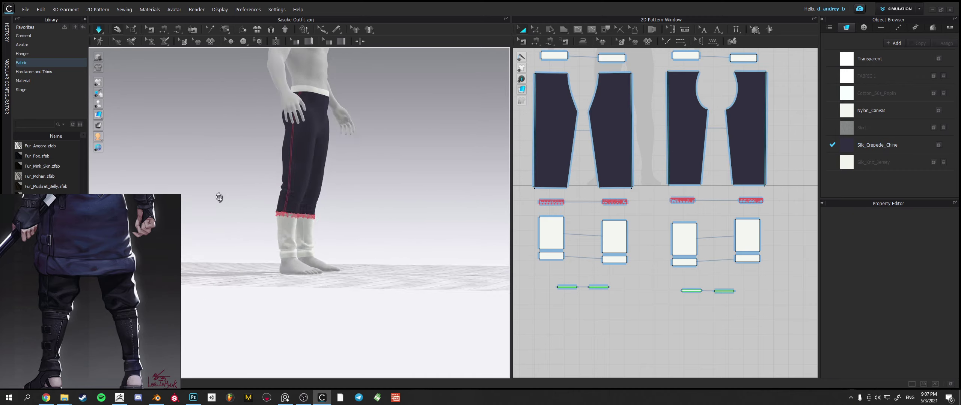
- Pull the back of both trouser legs below the knees to settle the folds
right_click_drag(214, 195, 326, 213)
scroll(326, 213, "up", 3)
left_click(321, 201)
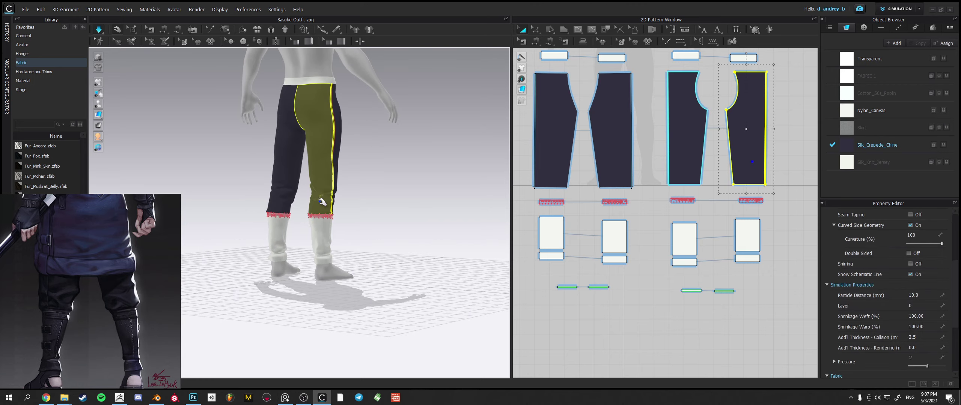
left_click(268, 194)
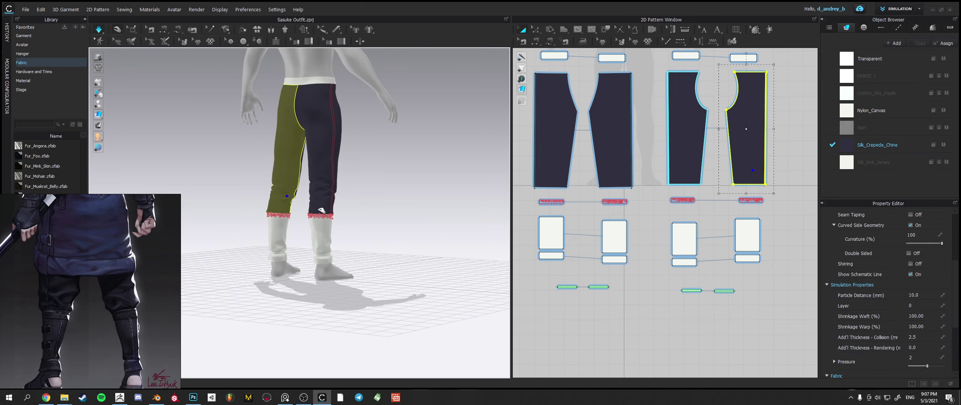
left_click(326, 181)
right_click_drag(391, 209, 475, 223)
left_click(396, 214)
- Remove the pins from the four narrow bands between the trouser hems and the lower-leg wraps
scroll(90, 325, "down", 3)
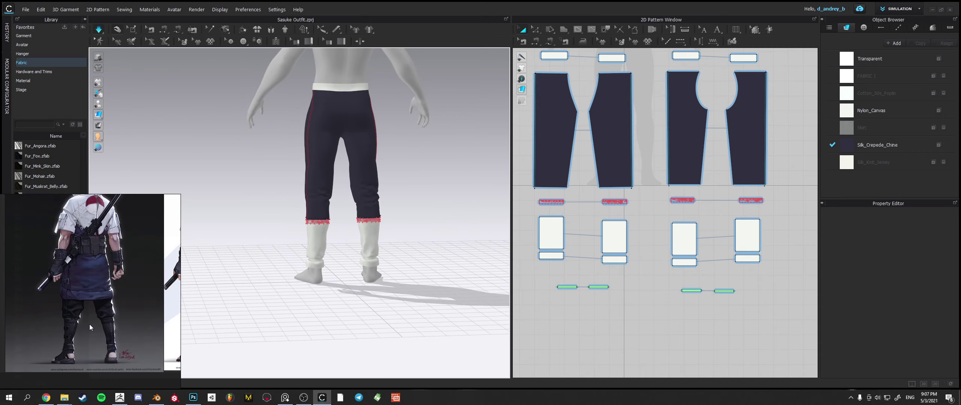
right_click_drag(388, 287, 369, 276)
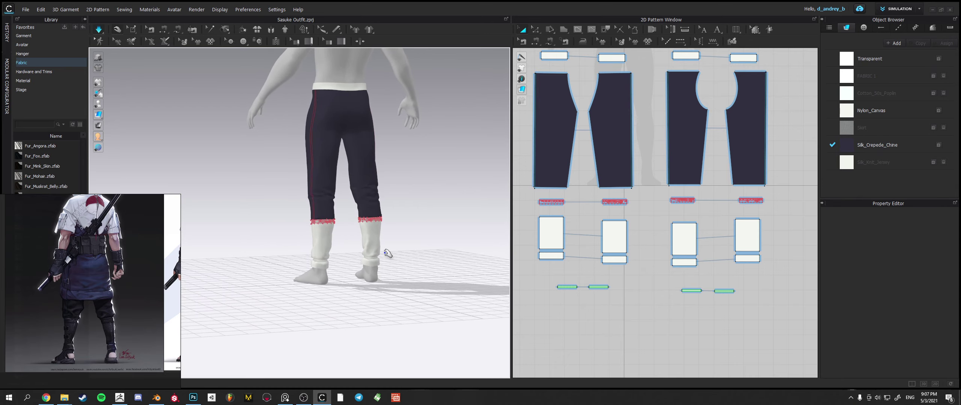
scroll(390, 222, "up", 3)
scroll(370, 231, "up", 2)
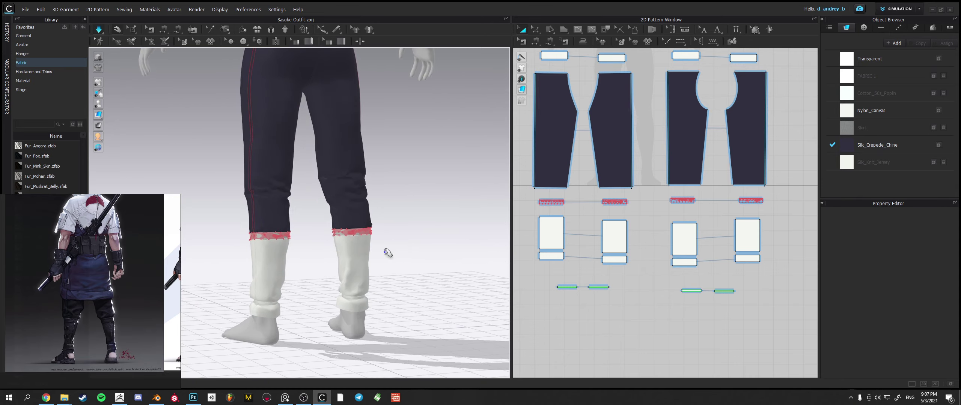
left_click(132, 29)
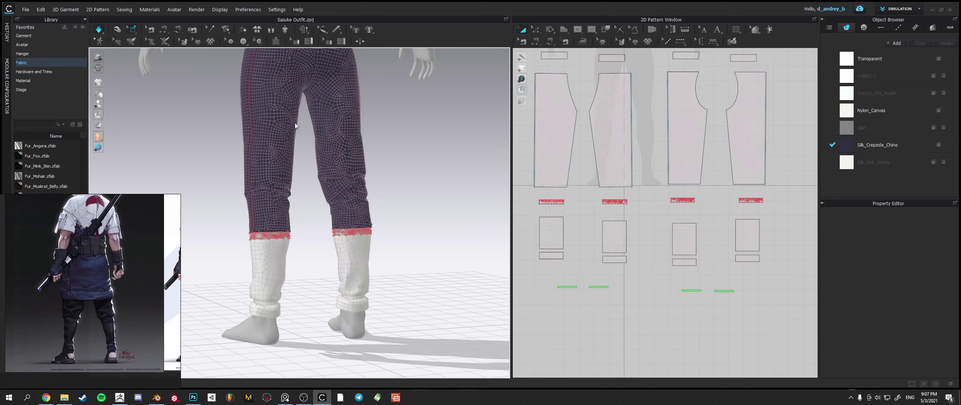
left_click_drag(523, 192, 763, 220)
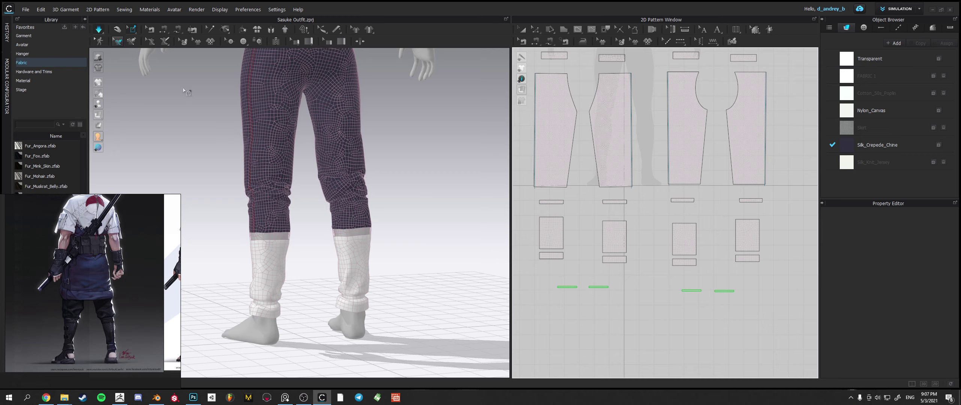
left_click(117, 30)
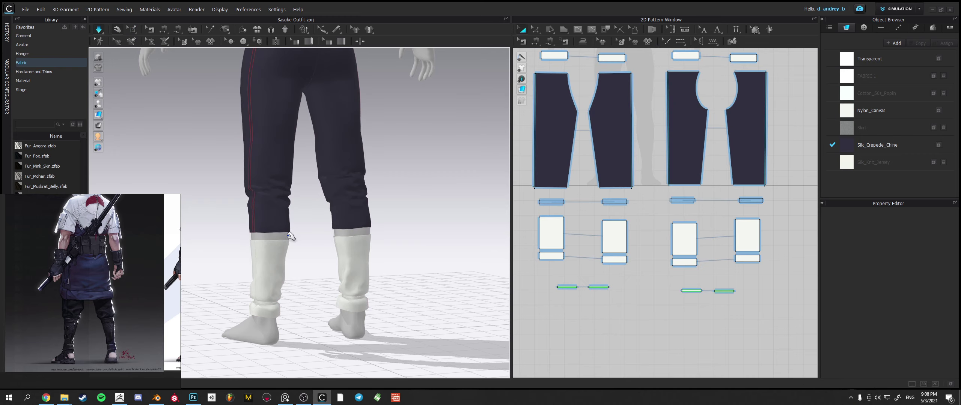
- Pull the narrow band and trouser hem on the character's left leg into place above the wrap
left_click(289, 236)
left_click_drag(298, 218, 298, 209)
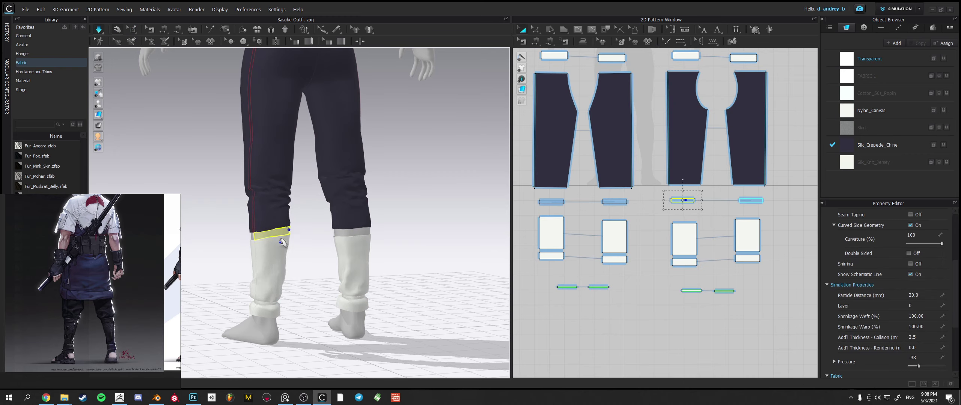
right_click_drag(280, 242, 331, 236)
left_click_drag(319, 234, 333, 206)
left_click(286, 220)
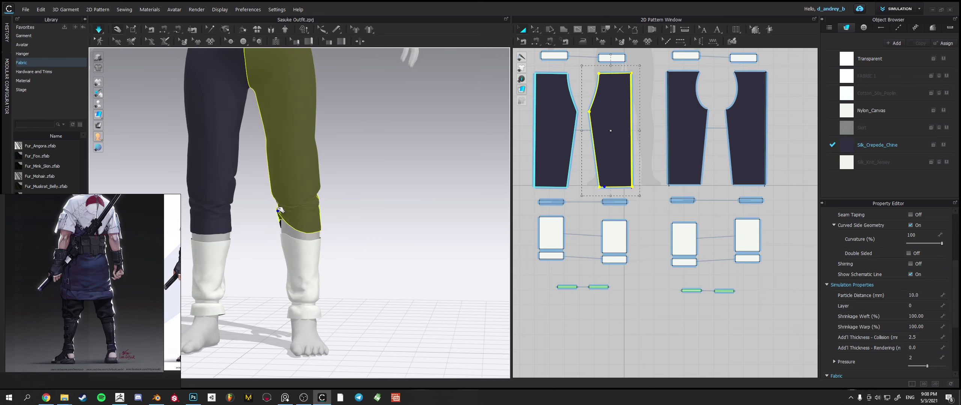
left_click(318, 230)
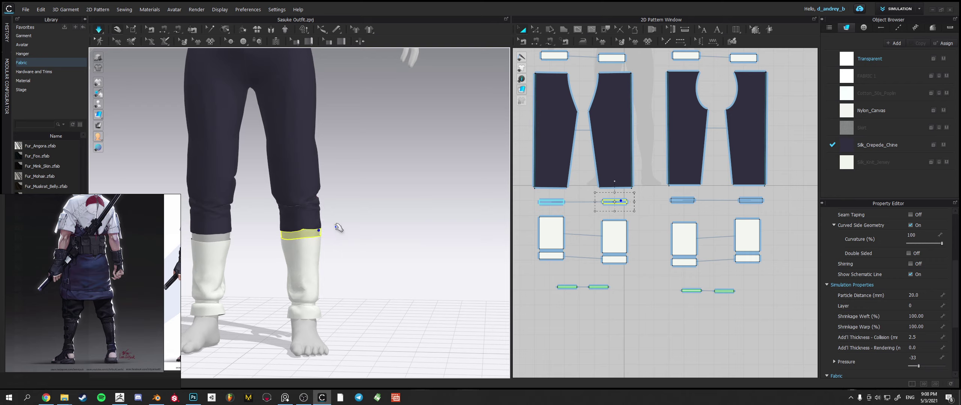
- Pull the narrow band on the character's right leg into place above the wrap, around the outer side and back
middle_click_drag(343, 233, 404, 228)
left_click(298, 233)
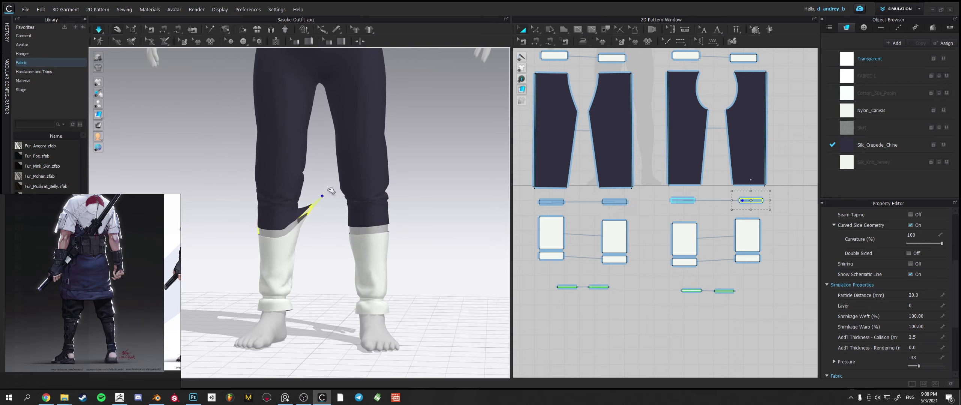
right_click_drag(303, 233, 334, 228)
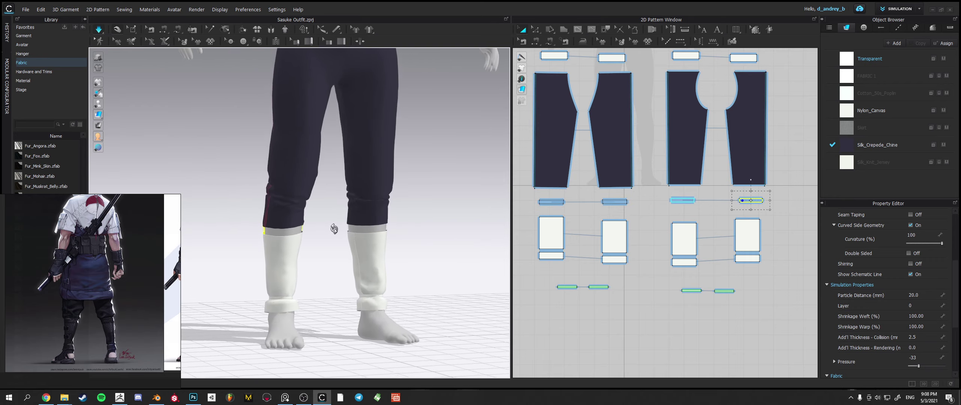
left_click(268, 227)
left_click_drag(270, 190, 273, 214)
right_click_drag(277, 220, 431, 229)
left_click(247, 228)
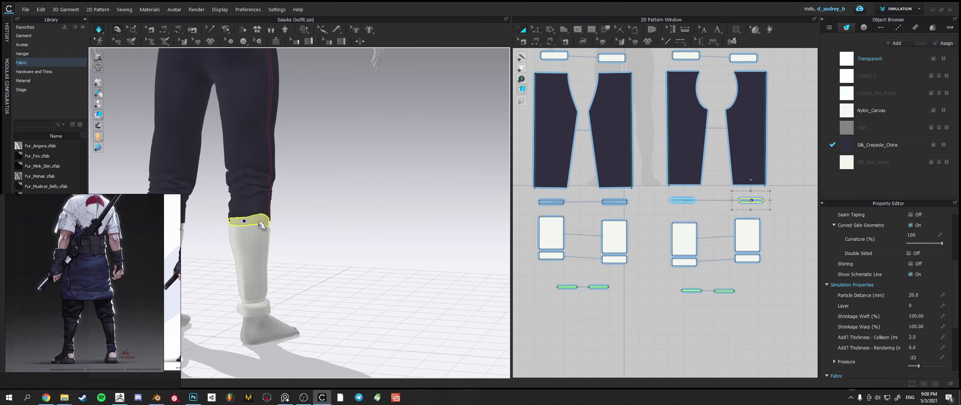
- Adjust the narrow band at the back and front of the character's left leg and pull its trouser hem to settle the outer folds
right_click_drag(247, 228, 293, 233)
left_click_drag(293, 233, 294, 191)
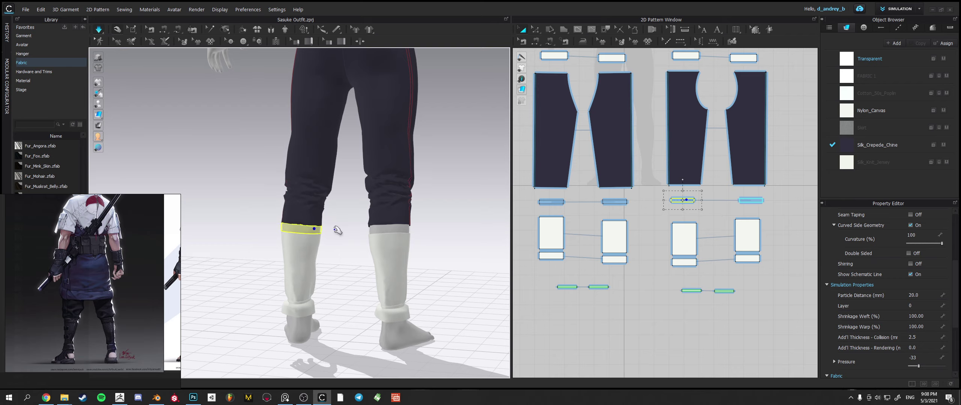
right_click_drag(338, 230, 322, 176)
left_click(333, 191)
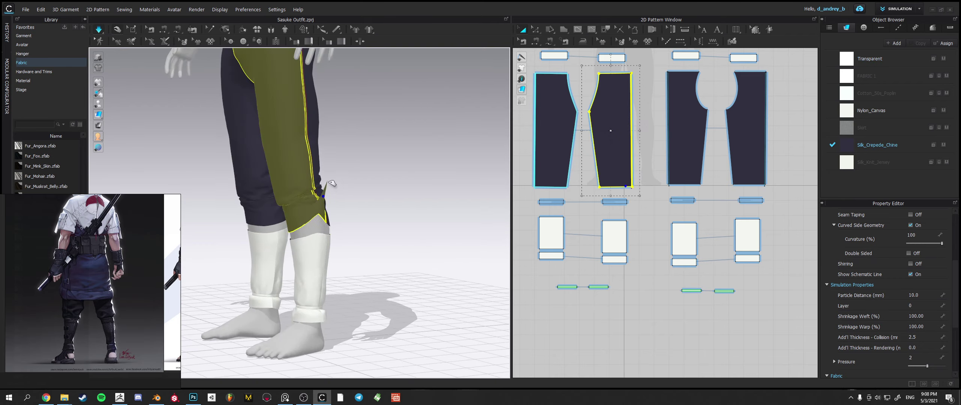
left_click_drag(329, 183, 332, 190)
right_click_drag(335, 229, 370, 220)
left_click_drag(322, 227, 330, 205)
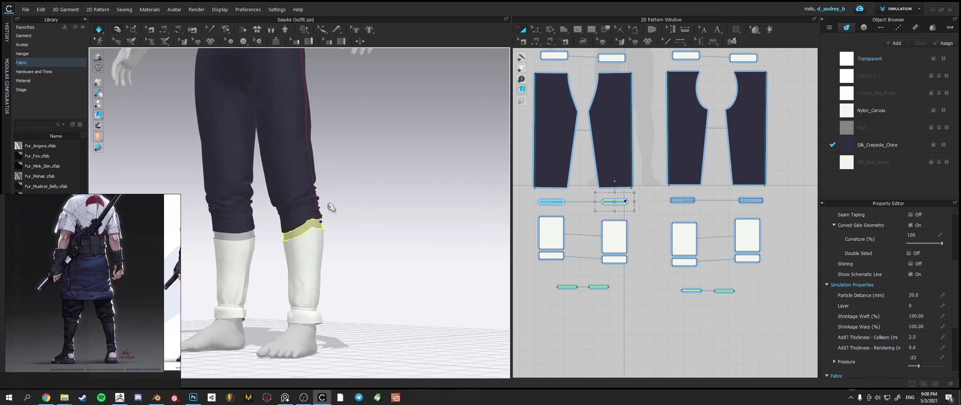
- Straighten the left leg's band at the front and pull the right leg's band into place at the back
right_click_drag(331, 208, 390, 241)
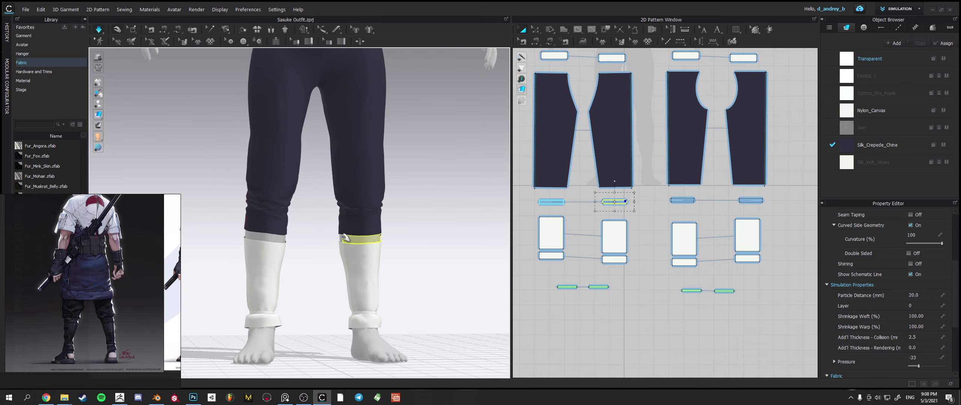
left_click_drag(320, 185, 333, 185)
right_click_drag(397, 237, 250, 273)
left_click_drag(333, 228, 321, 190)
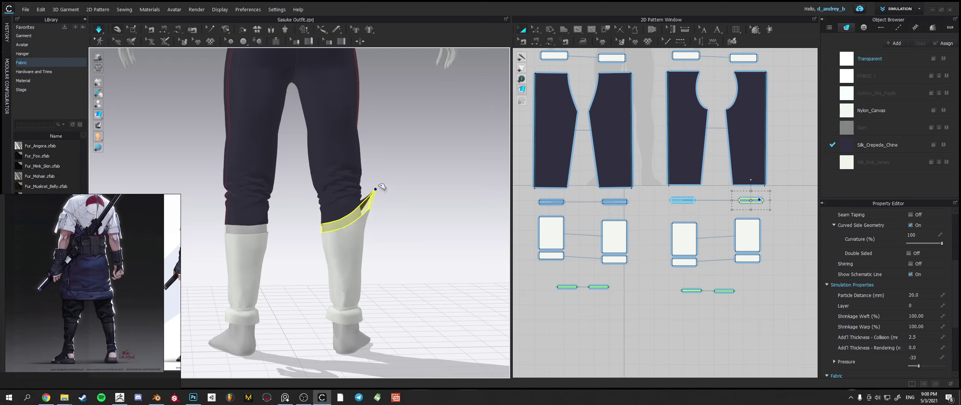
left_click(413, 253)
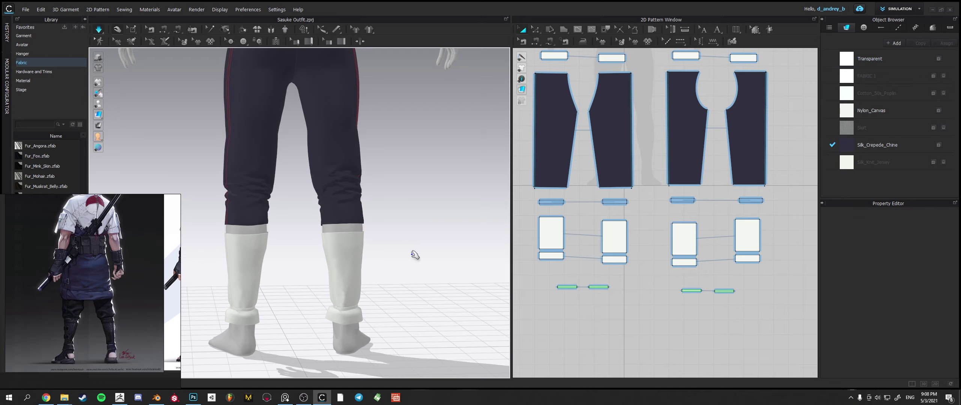
- Pull up the front of the narrow bands on both legs so they sit evenly under the trouser hems
right_click_drag(412, 253, 302, 255)
right_click_drag(377, 230, 286, 209)
left_click_drag(315, 206, 303, 173)
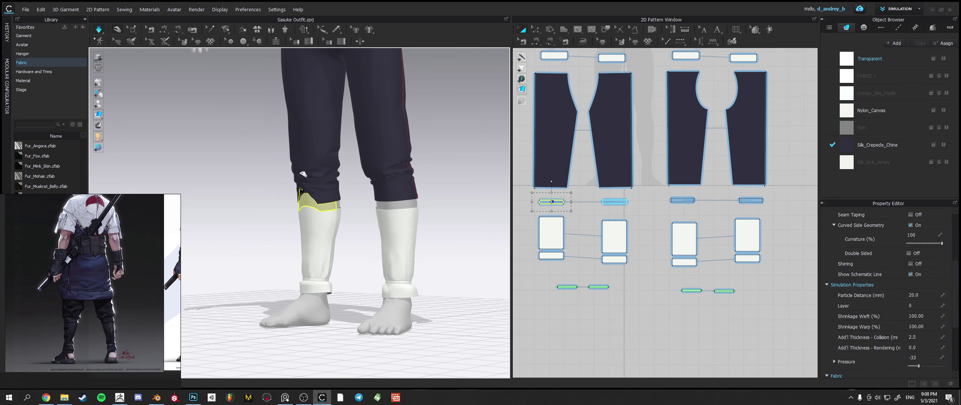
left_click(395, 203)
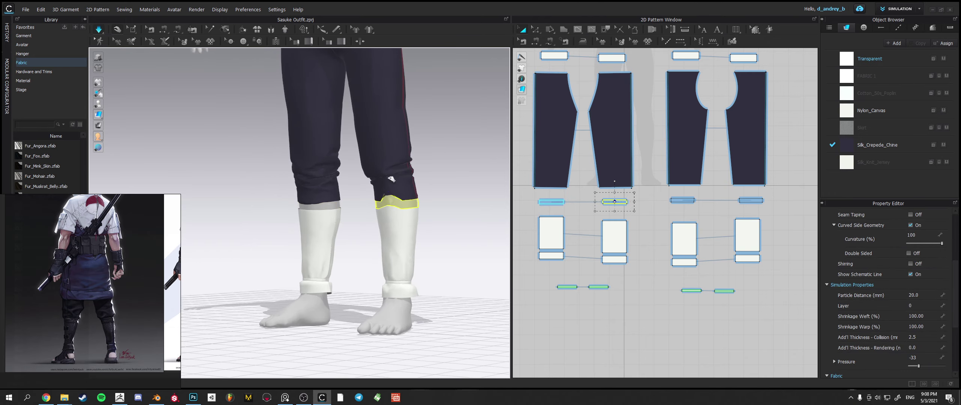
left_click(446, 210)
- Pull the back of the ankle cuff on the character's left leg to settle its fold above the foot
right_click_drag(446, 210, 358, 255)
scroll(358, 256, "up", 3)
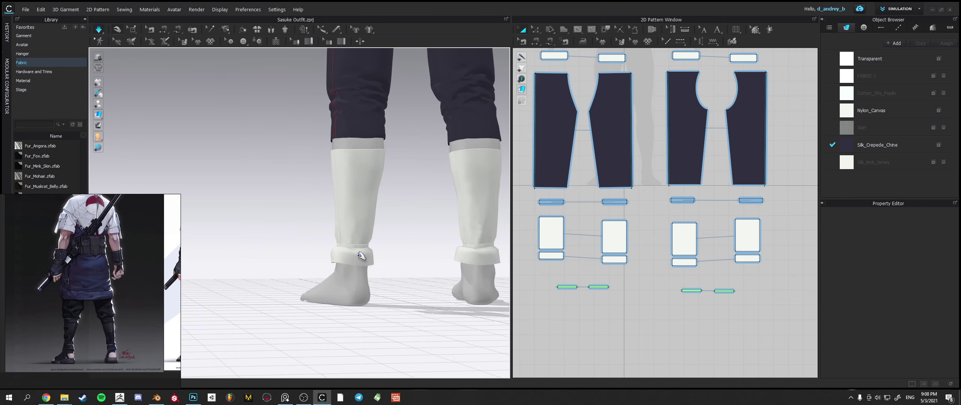
left_click(335, 266)
left_click(340, 265)
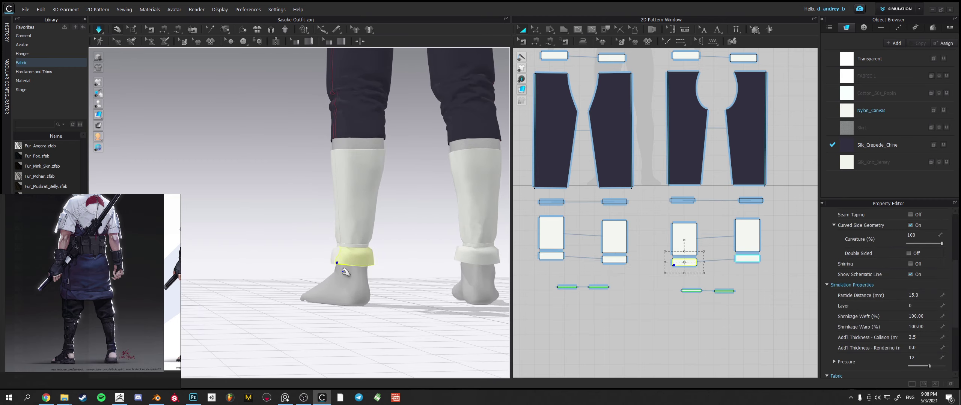
left_click(285, 232)
- Examine the boots, straps and trouser hems in the reference images and compare them with the simulated lower legs
right_click_drag(285, 232, 420, 275)
scroll(82, 334, "down", 3)
scroll(90, 326, "up", 6)
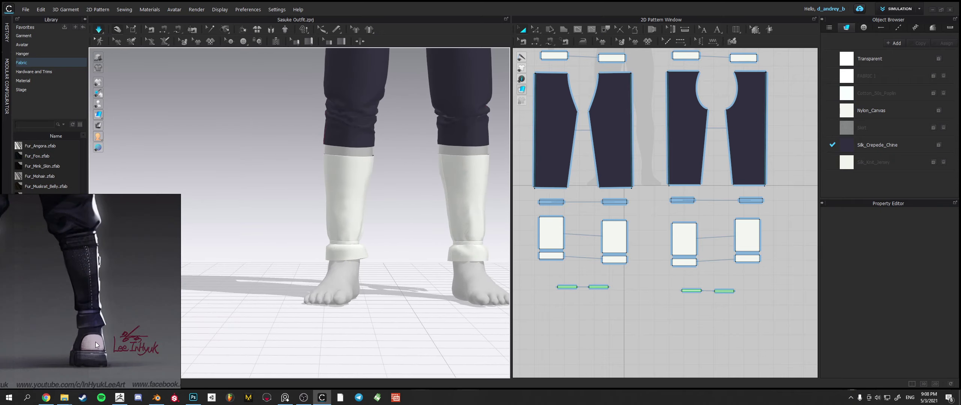
scroll(104, 306, "down", 4)
middle_click_drag(158, 306, 125, 314)
scroll(94, 305, "up", 5)
scroll(118, 305, "up", 1)
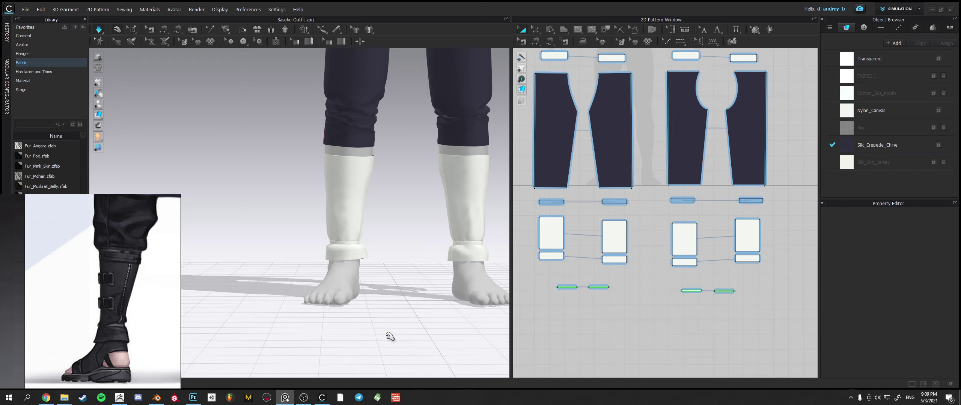
right_click_drag(443, 211, 391, 222)
middle_click_drag(437, 208, 411, 207)
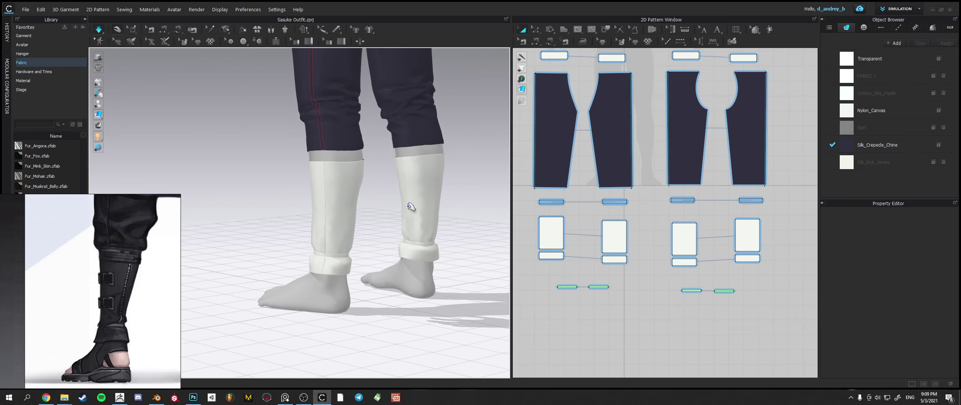
- Duplicate the four narrow bands below the trouser hems and place the copies in a row beneath the other 2D patterns
left_click(551, 202)
left_click(617, 202, "shift")
left_click(682, 201, "shift")
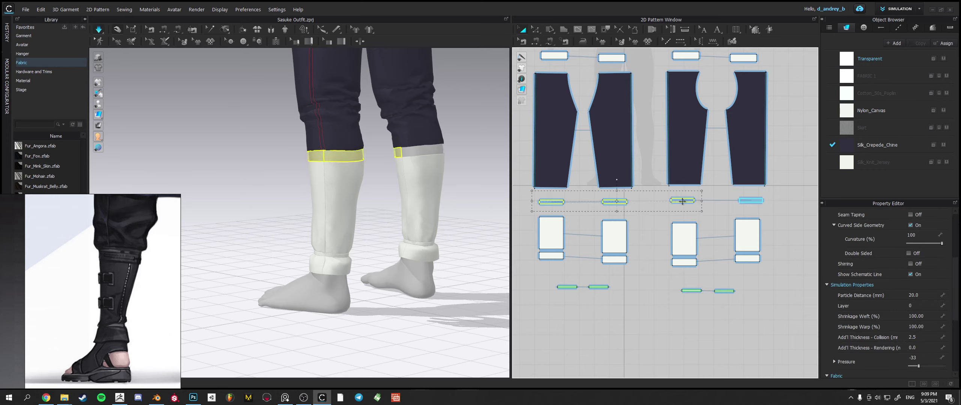
left_click(742, 201, "shift")
right_click(745, 201)
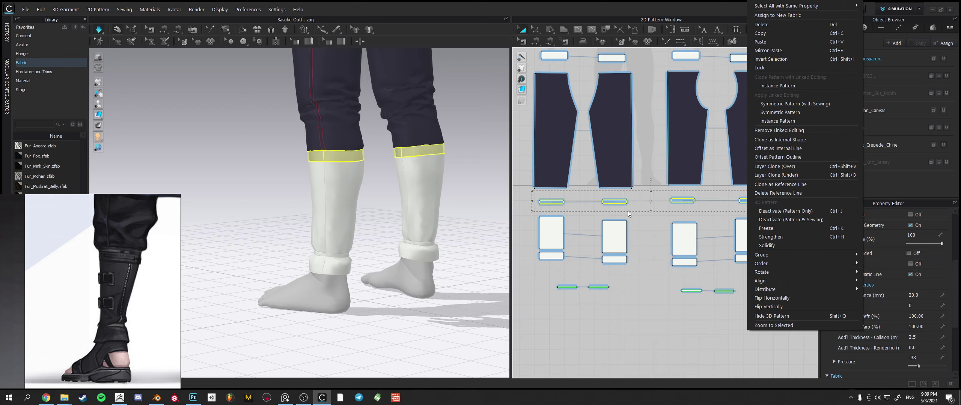
left_click(647, 211)
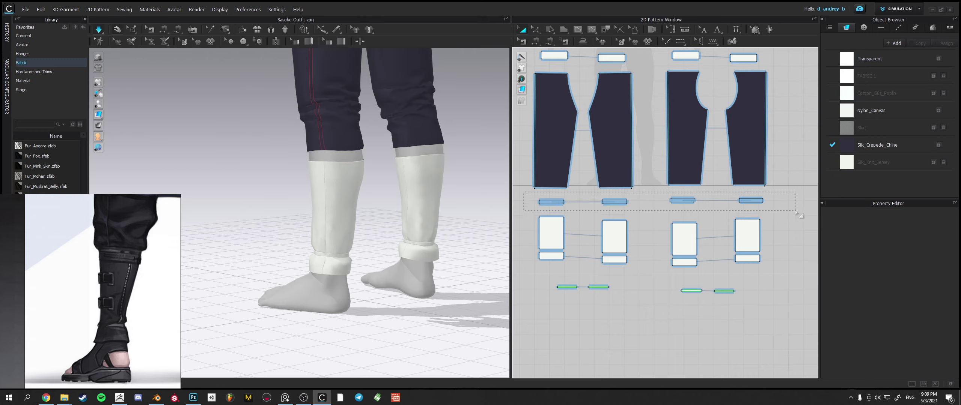
key("ctrl+c")
key("ctrl+v")
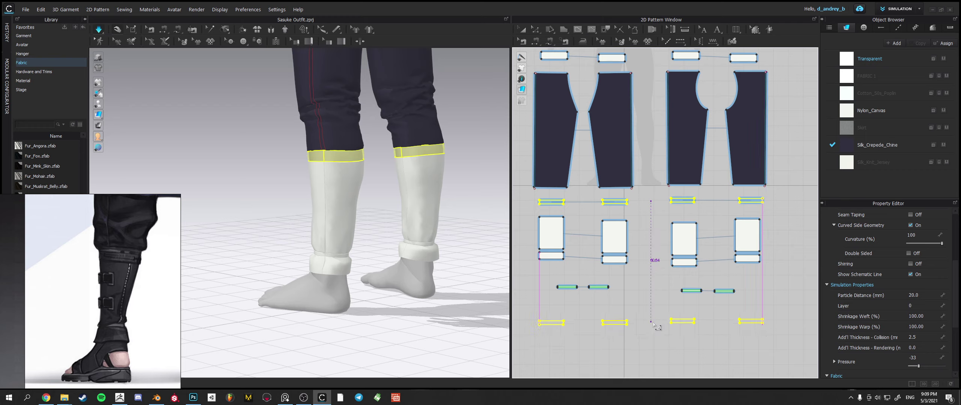
left_click(643, 325)
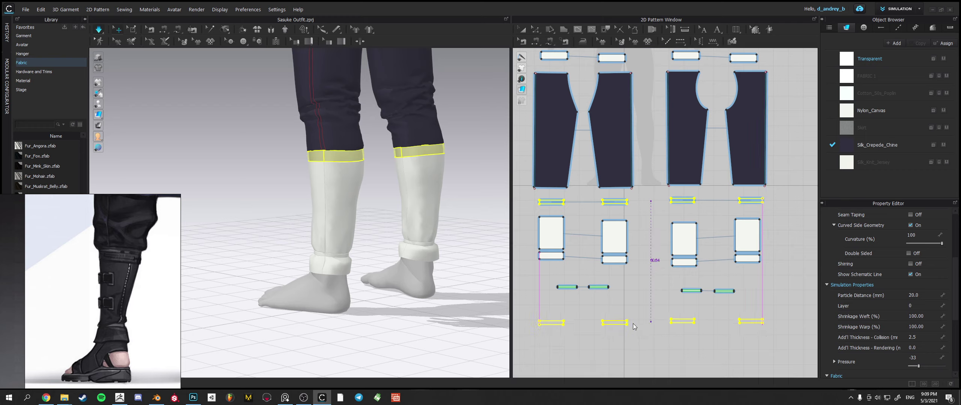
left_click(625, 325)
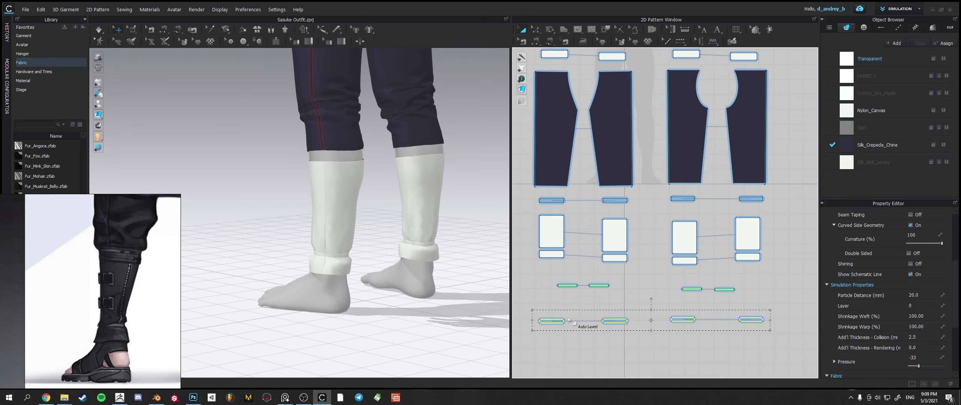
- Raise the four copied bands in 3D to the tops of the lower-leg wraps
scroll(452, 259, "down", 5)
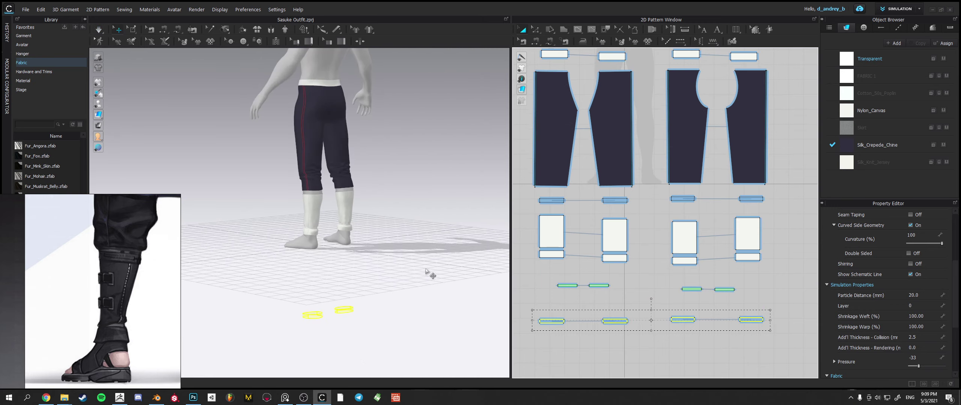
left_click(346, 308)
left_click_drag(342, 289, 343, 169)
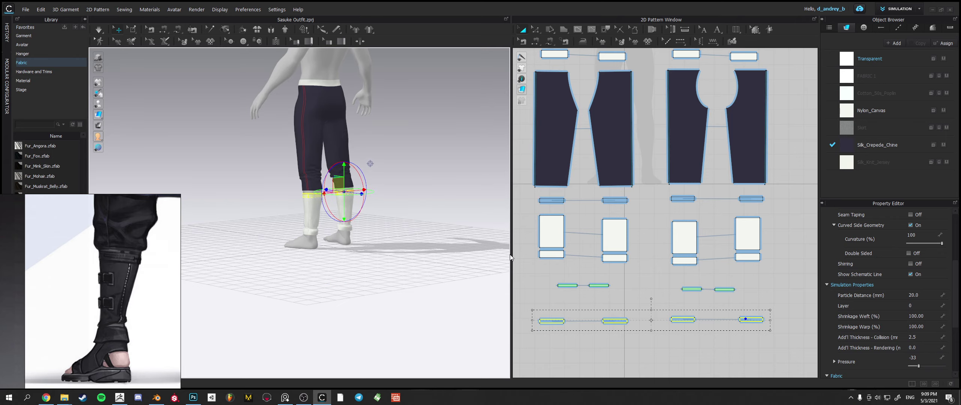
- Scale the four copied bands slightly larger in the 2D patterns and nudge them upward around the lower legs in 3D
left_click_drag(531, 309, 521, 300)
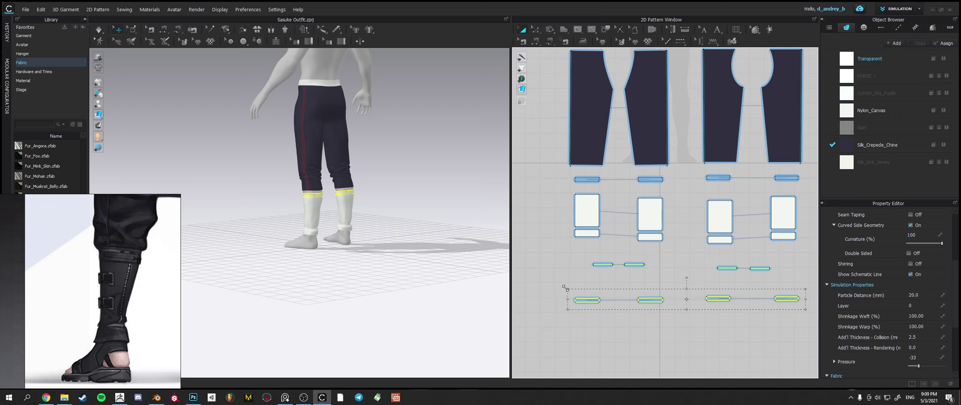
left_click_drag(565, 288, 555, 280)
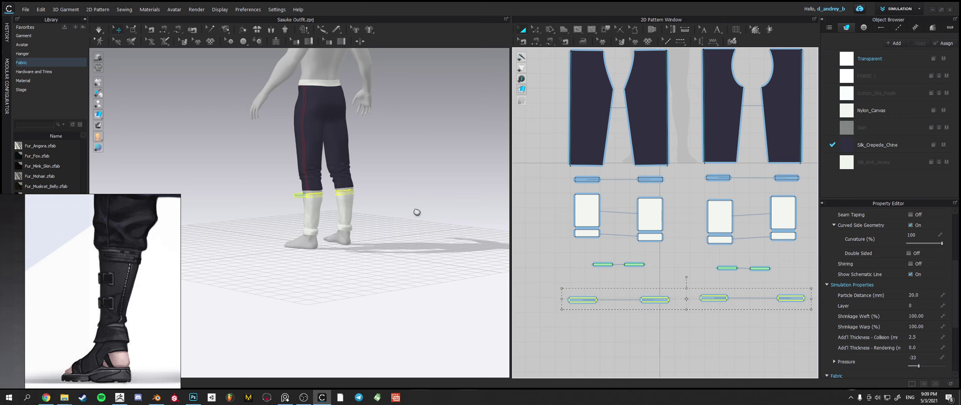
scroll(417, 213, "up", 5)
left_click(309, 232)
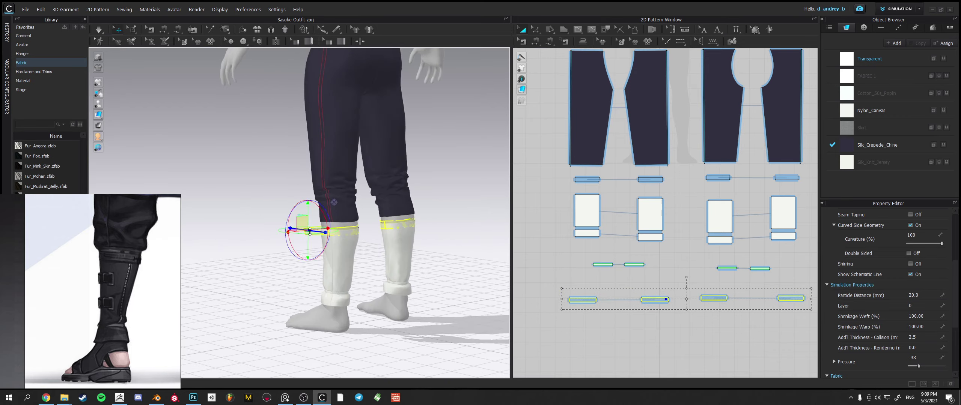
left_click_drag(309, 211, 309, 204)
right_click_drag(363, 235, 342, 229)
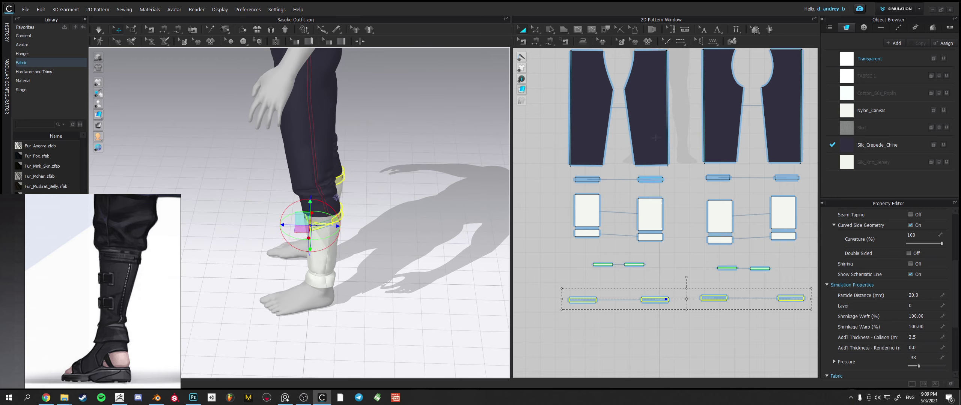
- Sew the front copied bands to the short narrow strips above them in the 2D patterns
left_click(535, 41)
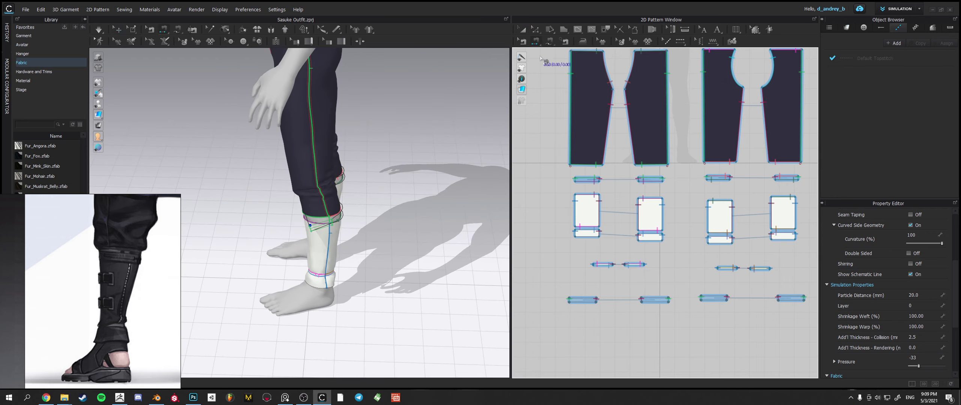
left_click(577, 298)
left_click(604, 265)
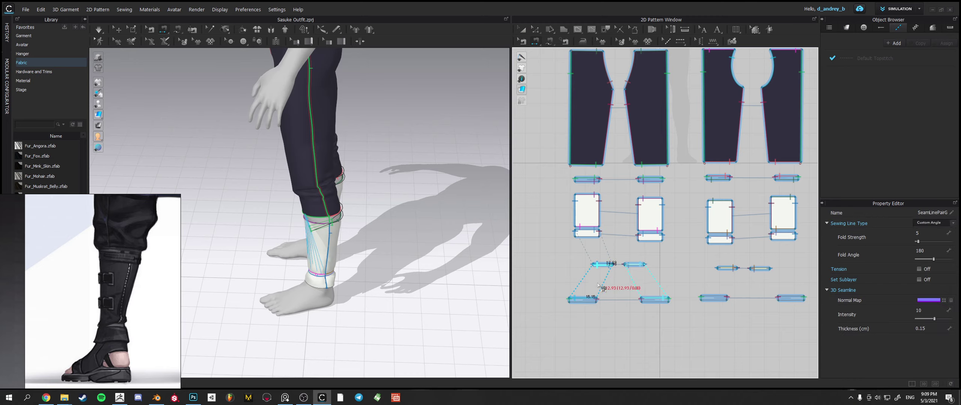
left_click(599, 272)
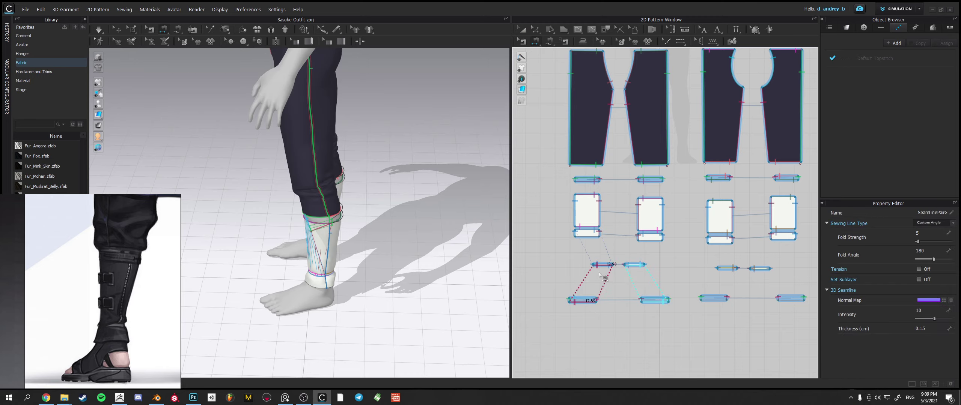
right_click_drag(450, 248, 420, 235)
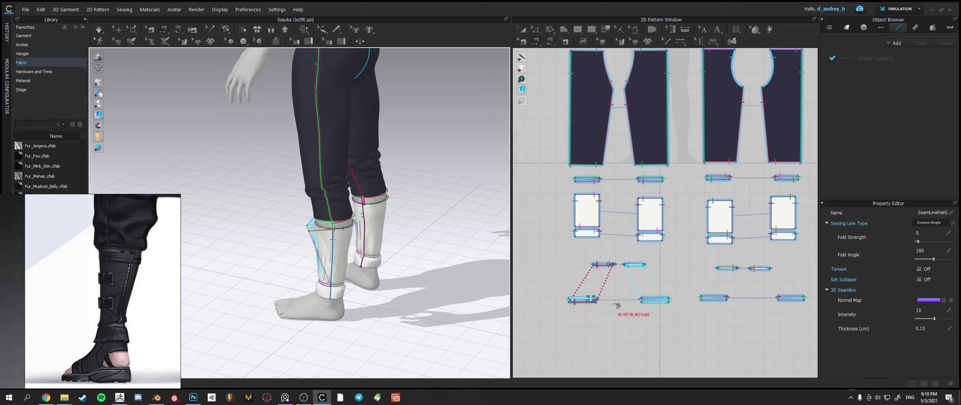
key("z")
- Sew the back copied bands to the short narrow strips above them in the 2D patterns
left_click(535, 41)
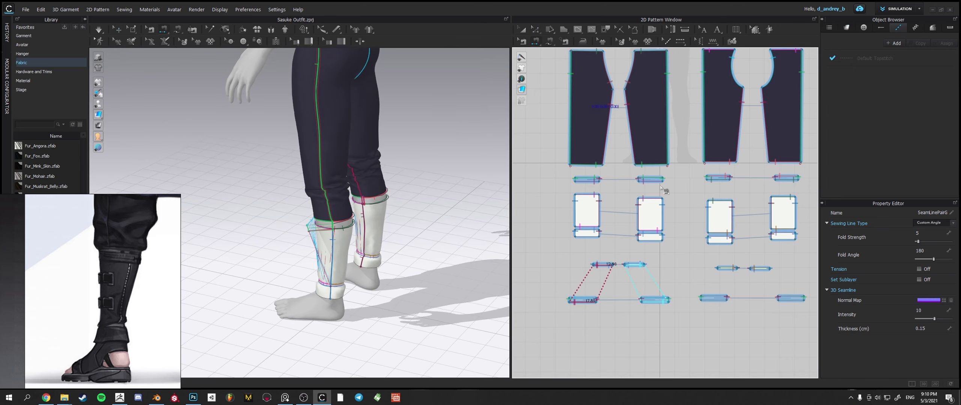
middle_click_drag(696, 266, 597, 254)
left_click(608, 289)
left_click(610, 287)
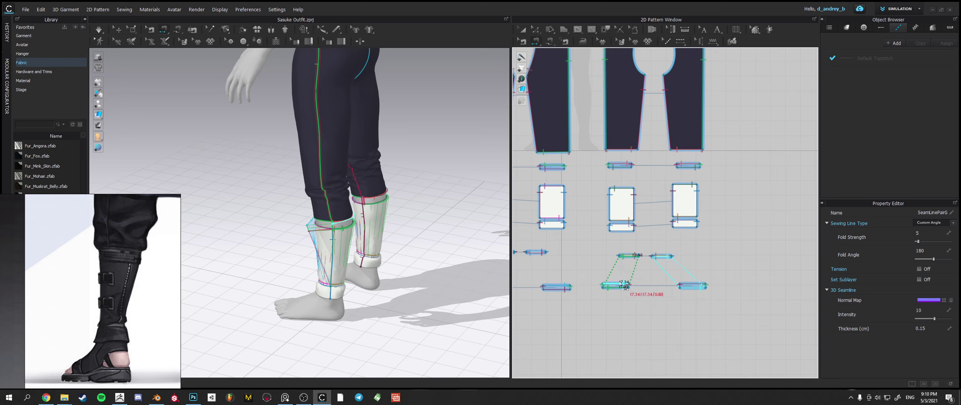
left_click(625, 255)
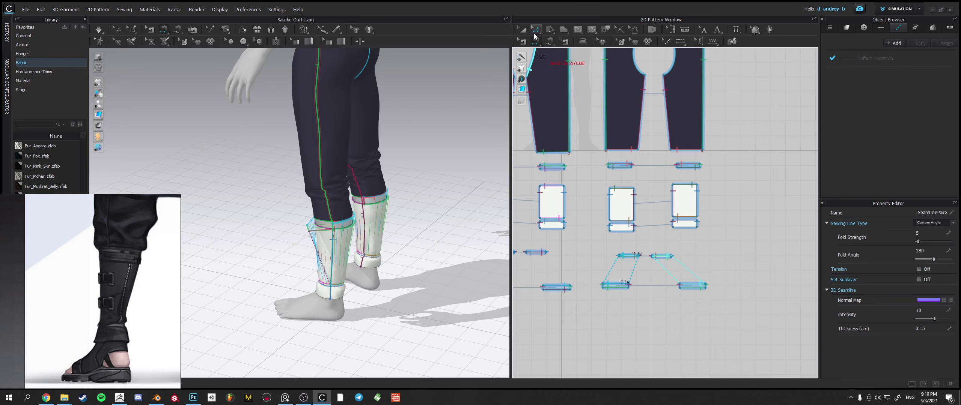
- Assign the Skirt fabric to the four copied bands in the lowest row of the 2D patterns
left_click(522, 30)
left_click_drag(727, 279, 483, 318)
middle_click_drag(533, 293, 610, 287)
left_click_drag(539, 271, 802, 325)
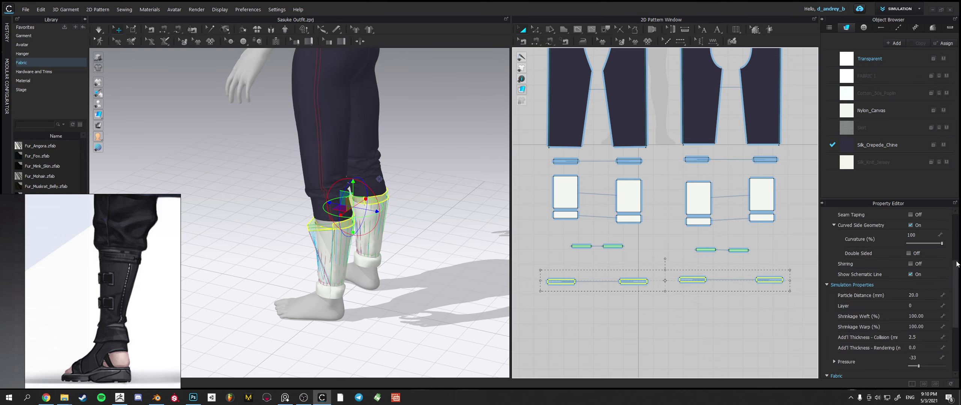
scroll(957, 264, "down", 3)
left_click(940, 312)
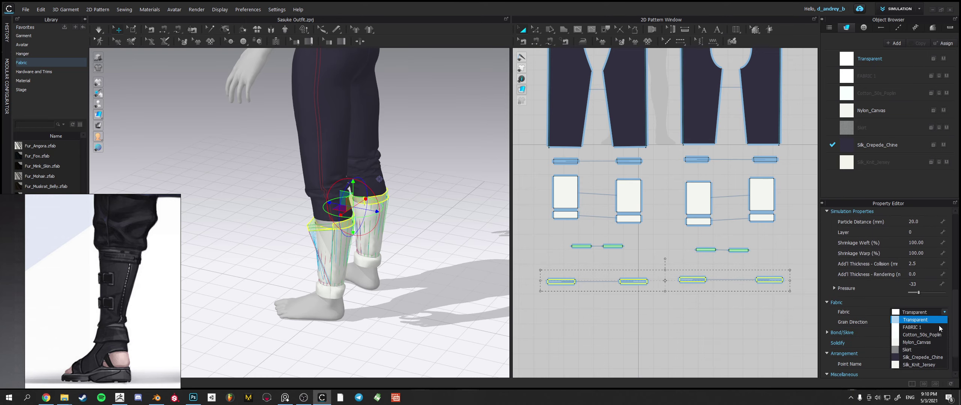
left_click(929, 350)
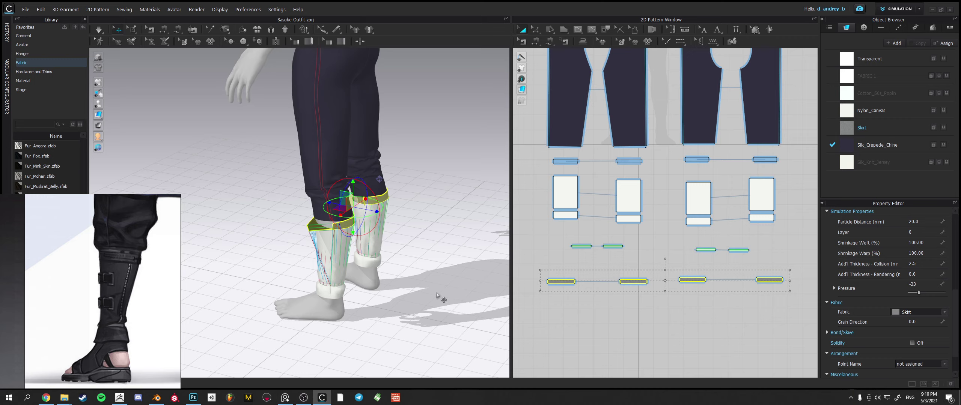
- Try simulating the garment with the copied bands sewn to the short strips, and undo the simulation
right_click_drag(399, 267, 467, 217)
left_click(467, 217)
middle_click_drag(481, 223, 455, 210)
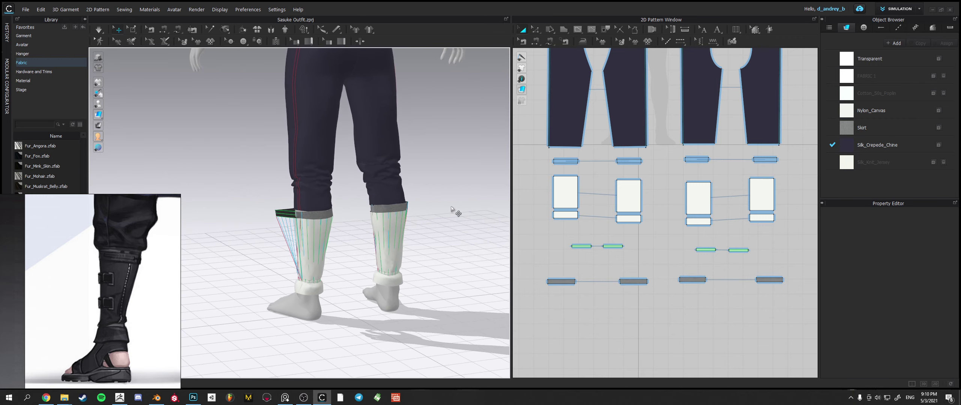
key("space")
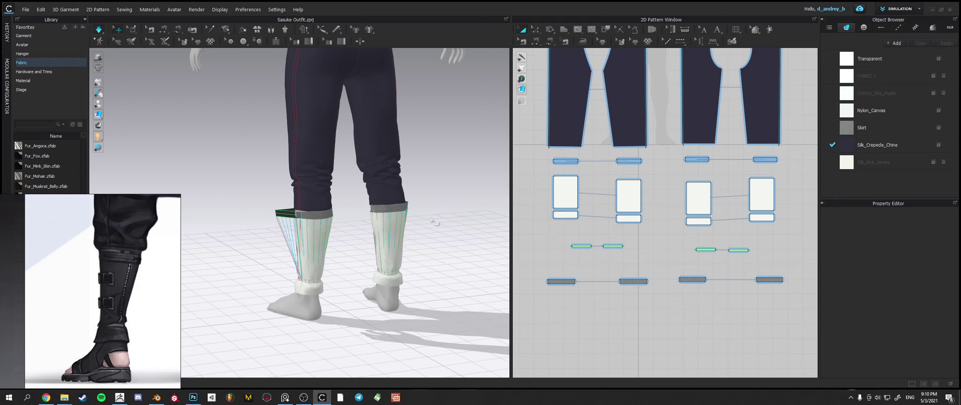
key("space")
key("ctrl+z")
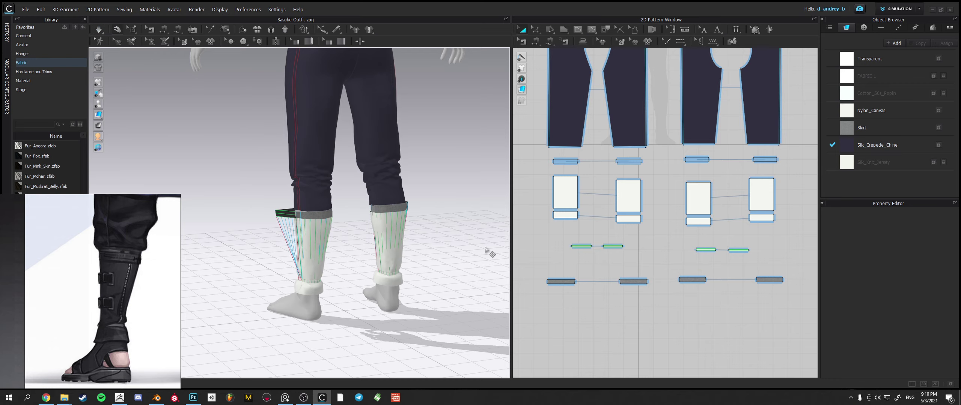
- Delete the front and back seams joining the copied bands to the short narrow strips above them
left_click(522, 41)
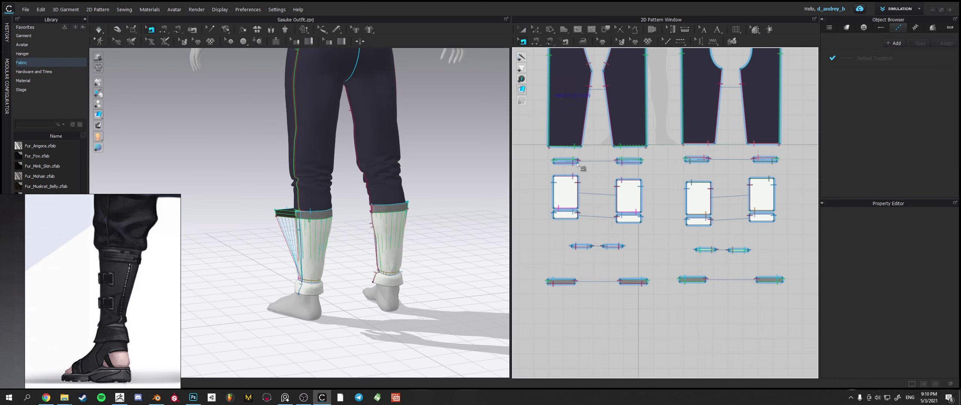
left_click(561, 281)
key("Delete")
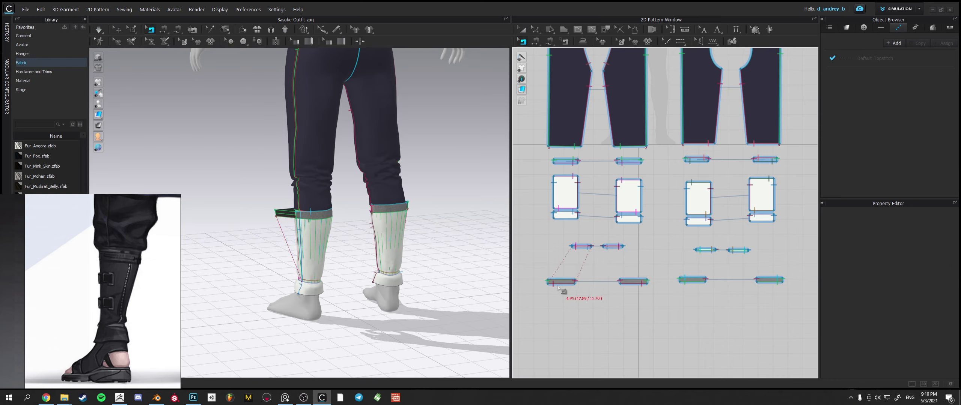
left_click(695, 285)
key("Delete")
- Sew the top and bottom edges of the copied bands to the matching transparent strips directly below the trouser patterns
key("n")
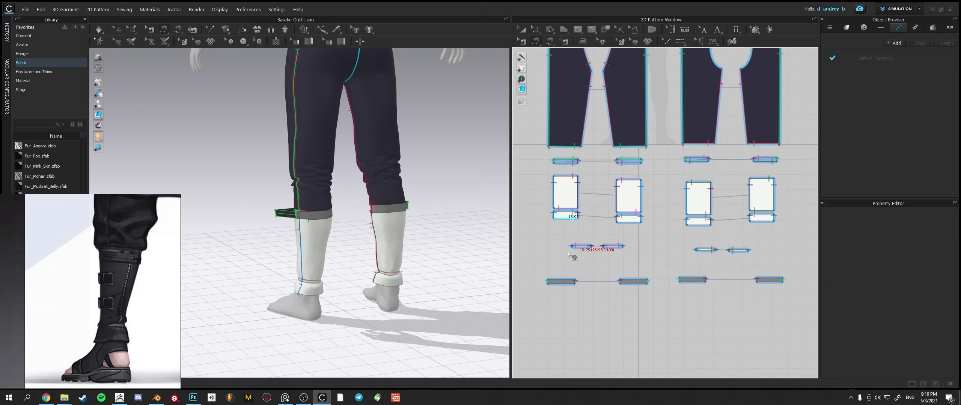
left_click(559, 284)
left_click(558, 164)
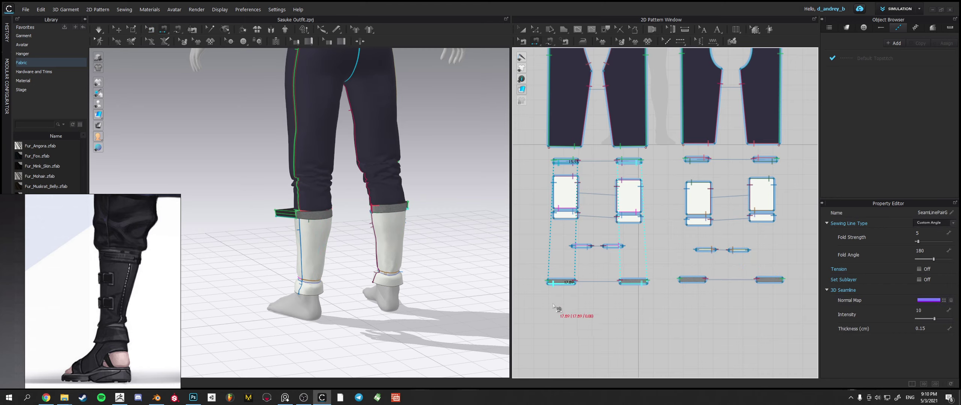
left_click(557, 279)
left_click(560, 159)
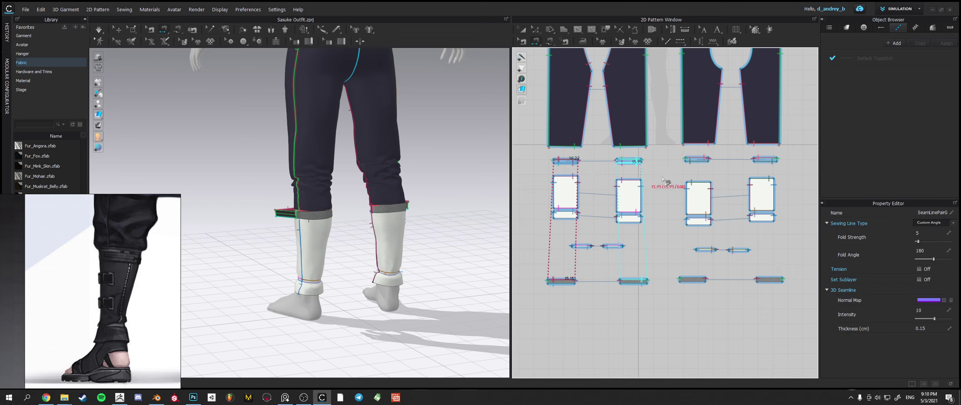
left_click(696, 159)
left_click(689, 278)
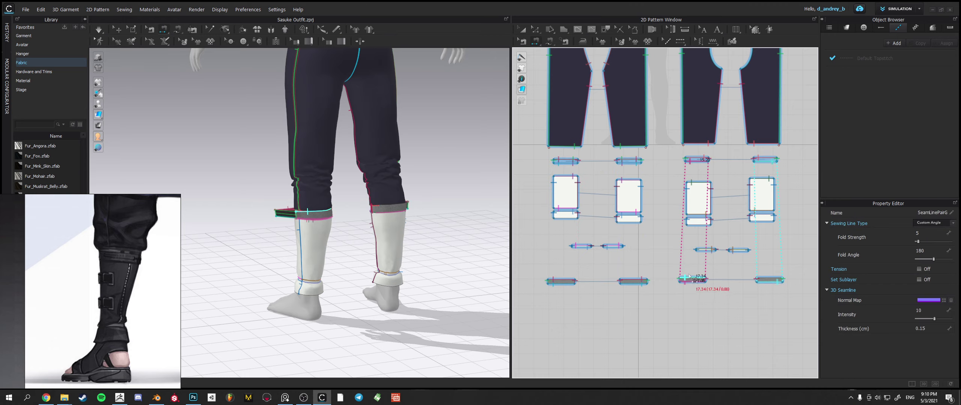
left_click(686, 198)
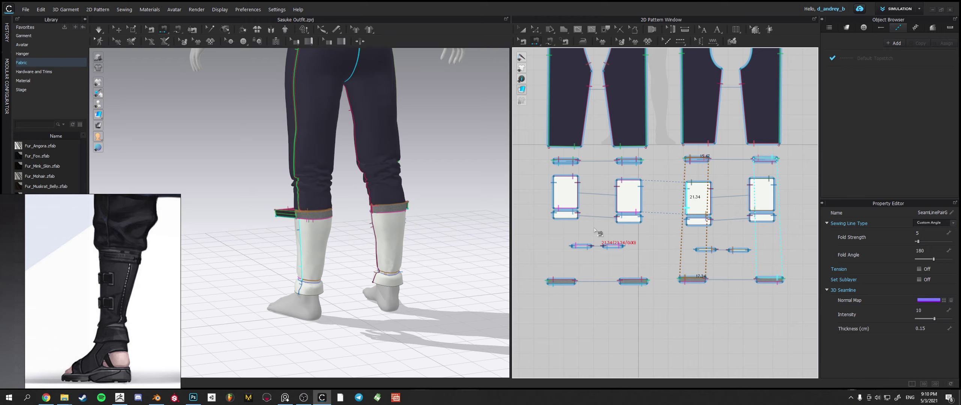
- Simulate the garment so the grey bands settle around the lower legs, and check them from the side and back
right_click_drag(330, 233, 425, 246)
key("space")
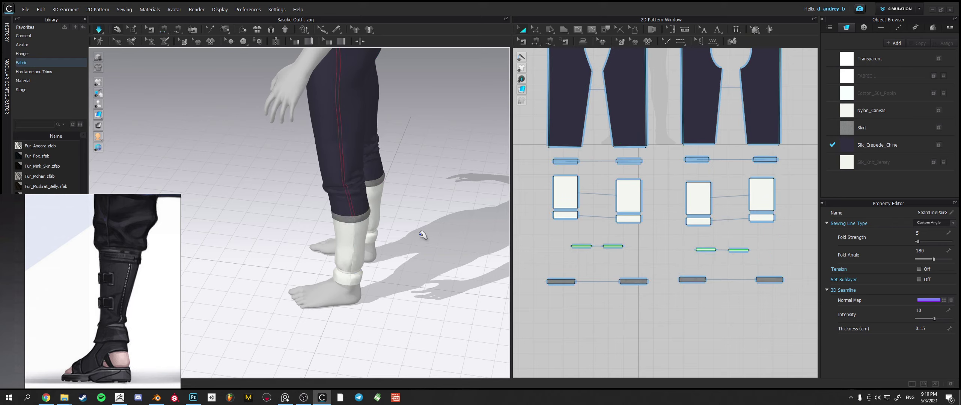
right_click_drag(419, 234, 373, 226)
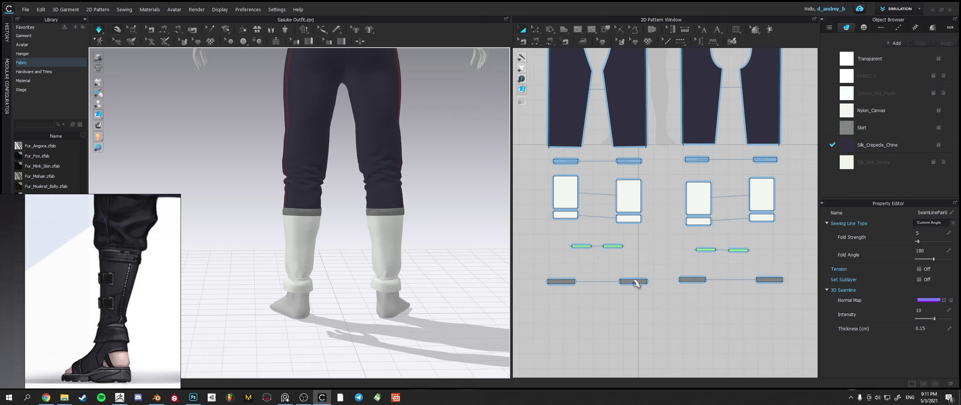
- Stretch all four grey bands taller in the 2D patterns and simulate the result
left_click(535, 32)
left_click(567, 283)
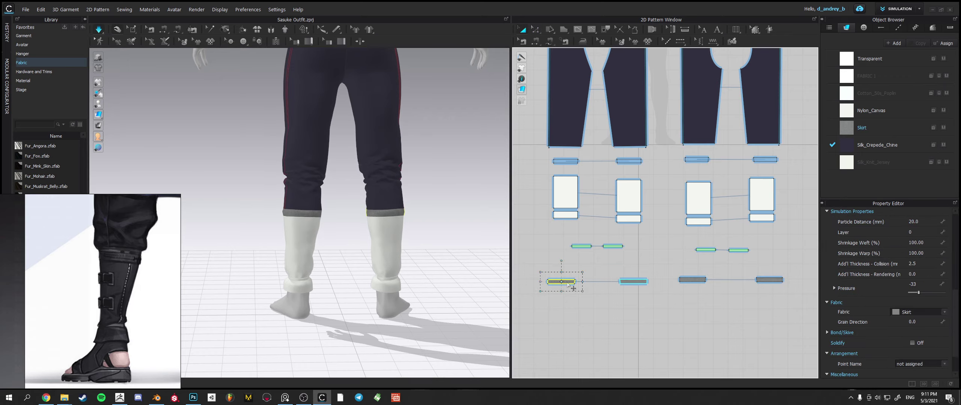
left_click(641, 280, "shift")
left_click(691, 280, "shift")
left_click(765, 281, "shift")
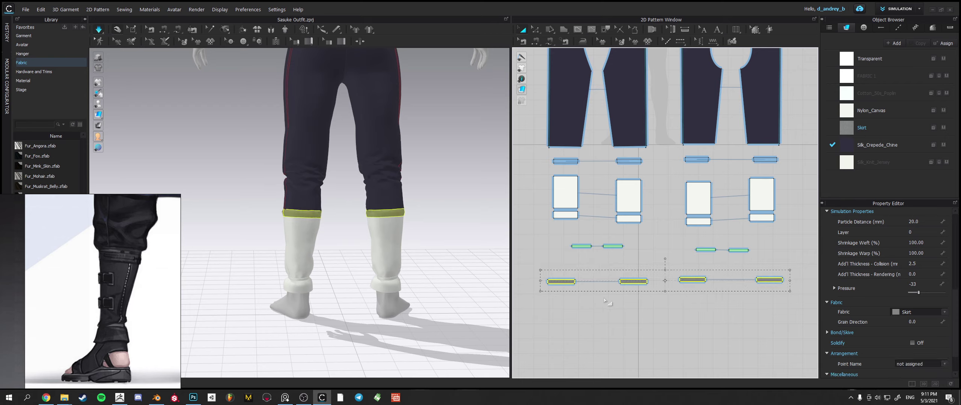
left_click_drag(665, 292, 665, 300)
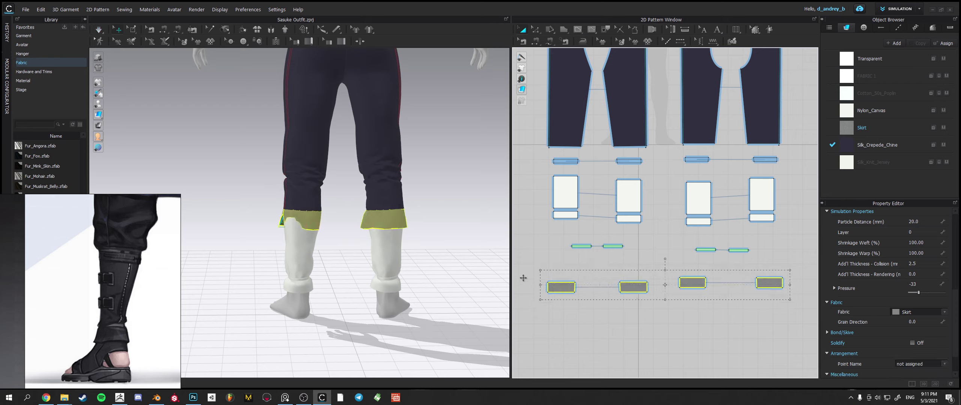
key("space")
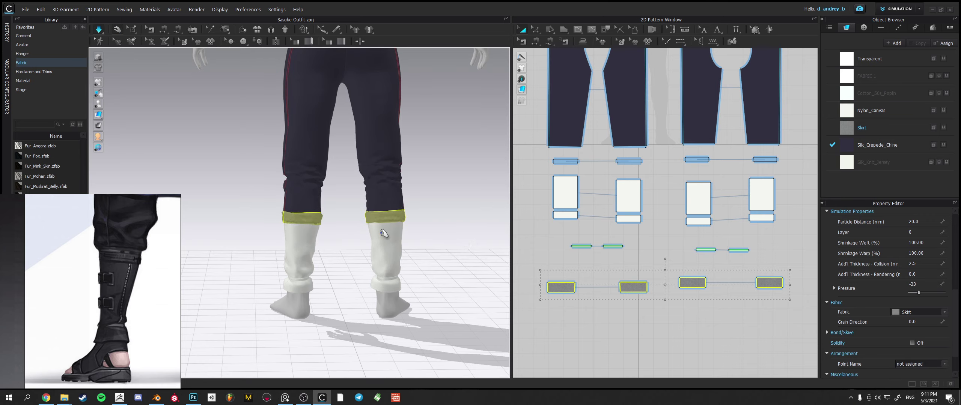
- Tug the garment near the calf during simulation and shorten the four grey bands slightly in the 2D patterns
right_click_drag(460, 238, 481, 232)
left_click_drag(429, 231, 396, 235)
right_click_drag(415, 219, 456, 214)
left_click_drag(664, 300, 665, 296)
- Assign the Silk_Crepede_Chine fabric to the four bands and run the simulation
left_click(942, 312)
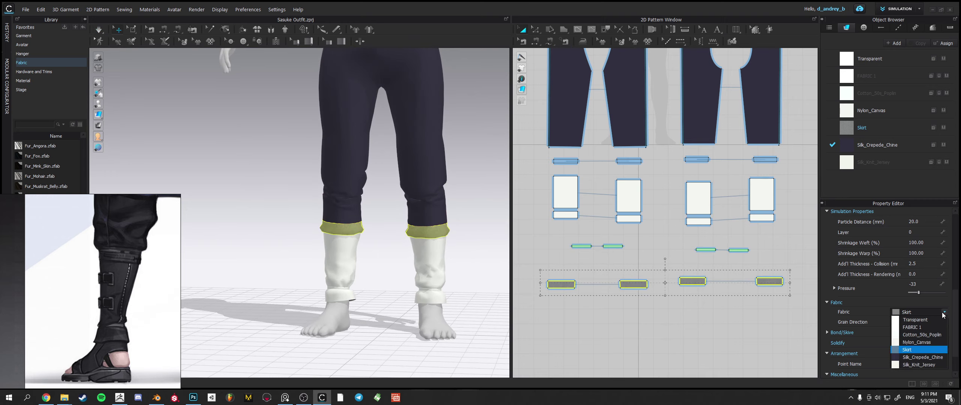
left_click(916, 357)
left_click(486, 210)
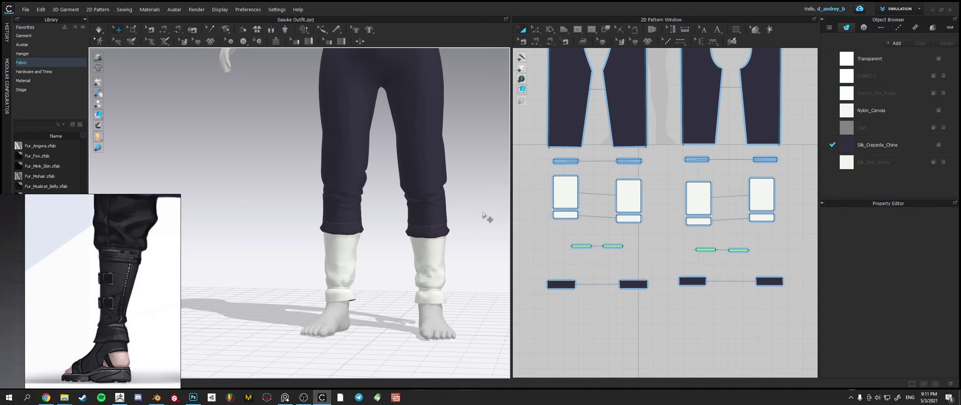
key("space")
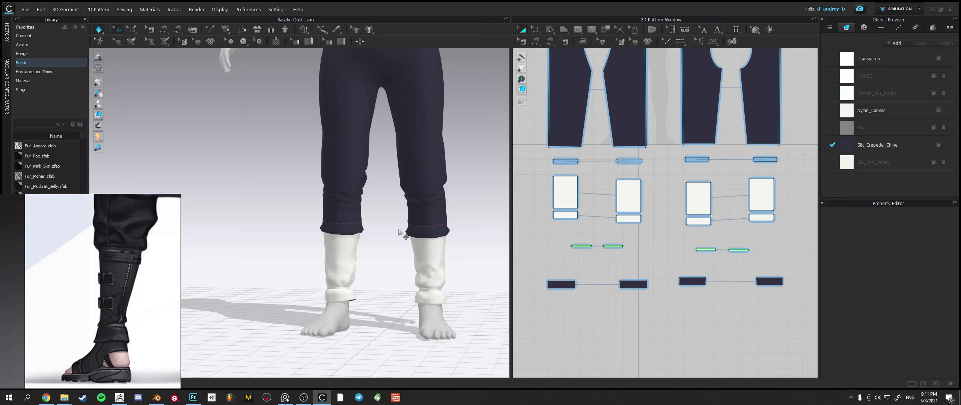
- Pull the dark bands and wraps around the trouser hems during simulation to adjust how they layer on the legs
right_click_drag(411, 243, 330, 182)
left_click(389, 187)
middle_click_drag(330, 182, 369, 181)
left_click_drag(371, 178, 378, 138)
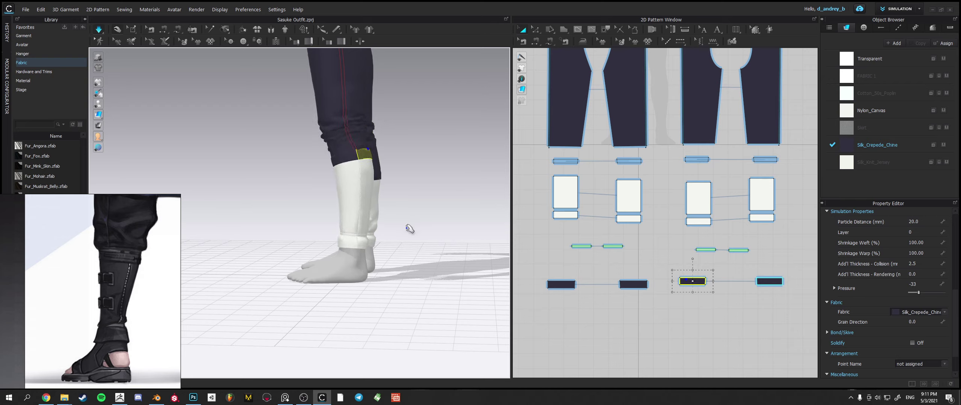
right_click_drag(411, 229, 488, 229)
left_click(376, 245)
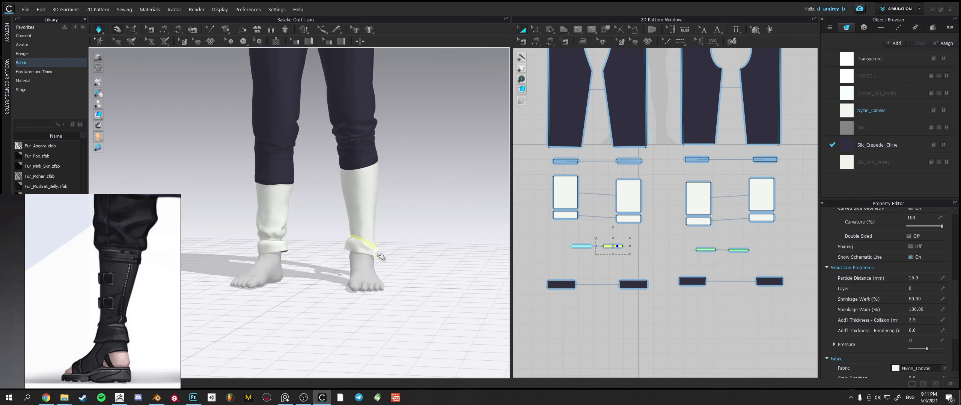
right_click_drag(363, 171, 393, 163)
left_click(391, 164)
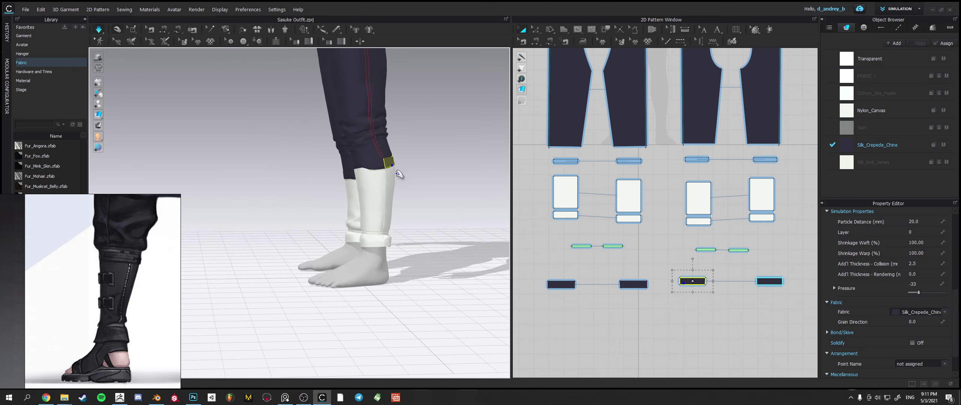
left_click(394, 183)
left_click(393, 166)
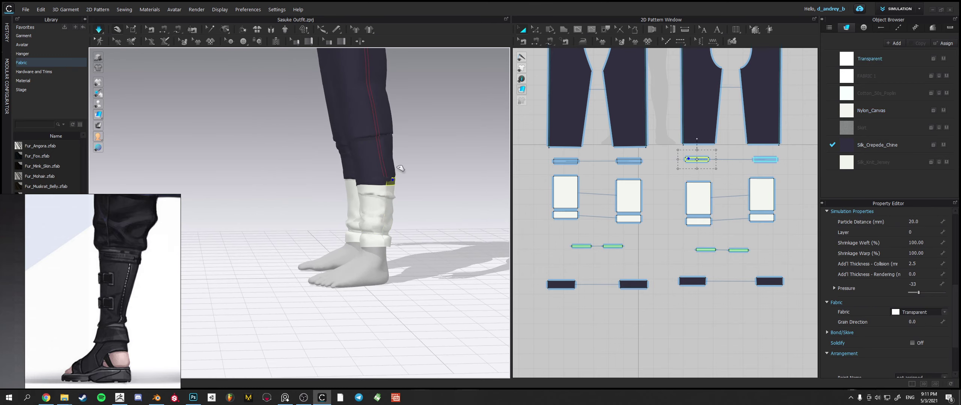
left_click(367, 167)
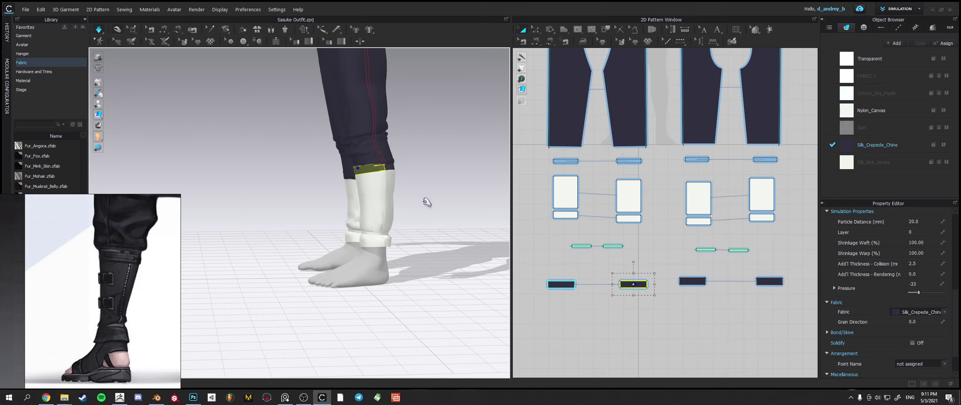
- Move the four dark bands lower in the 2D layout and hide them in 3D
left_click(541, 269)
left_click_drag(787, 332, 788, 333)
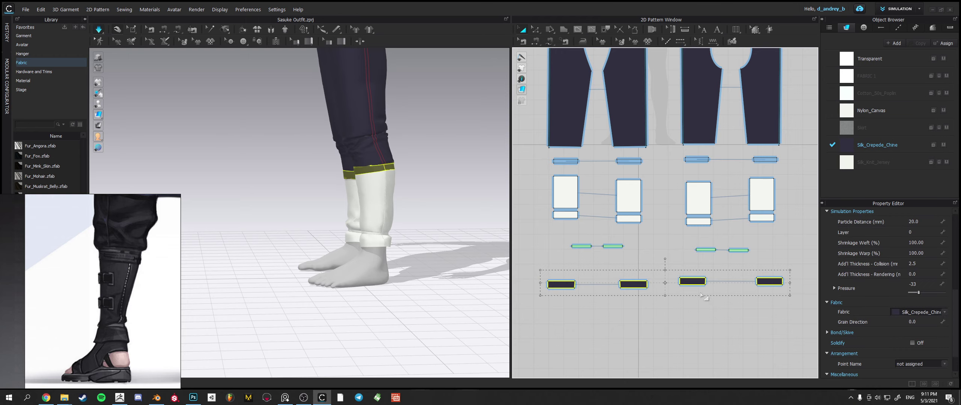
key("w")
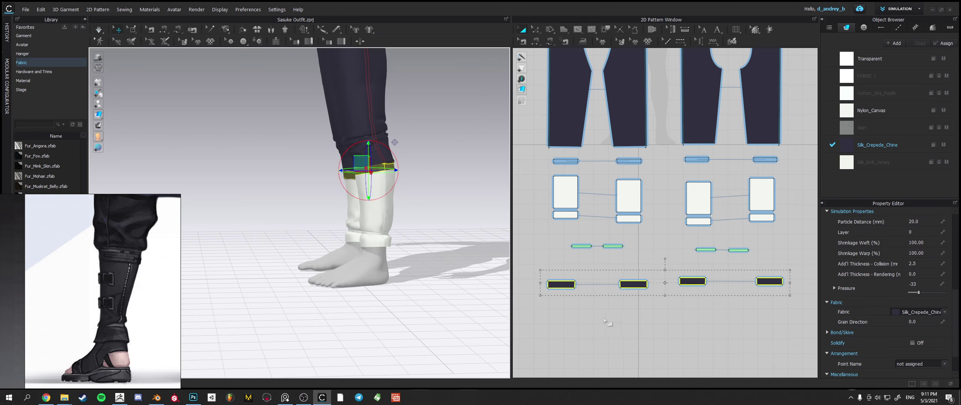
left_click_drag(561, 288, 563, 333)
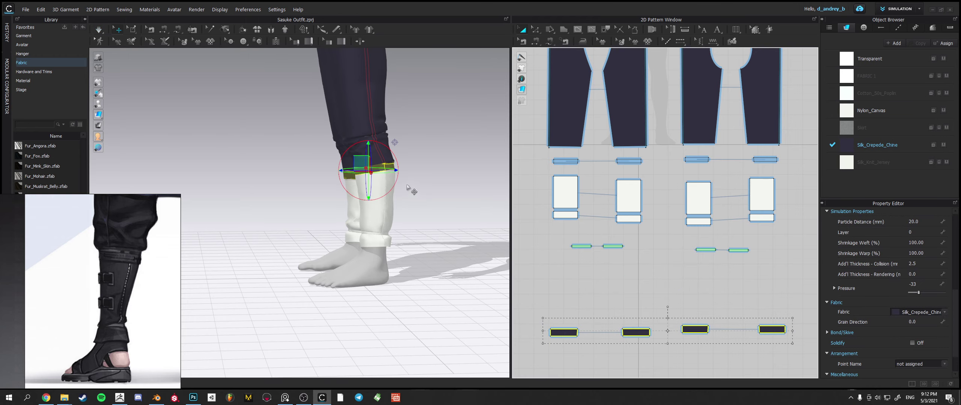
right_click_drag(406, 185, 419, 113)
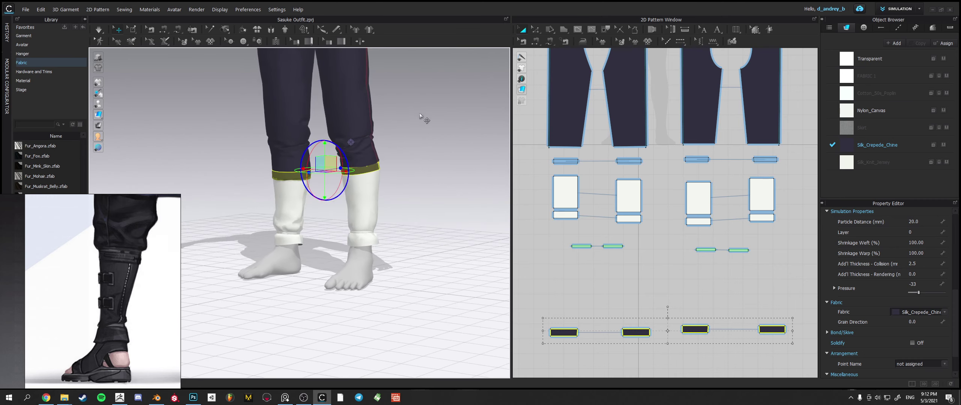
right_click(558, 337)
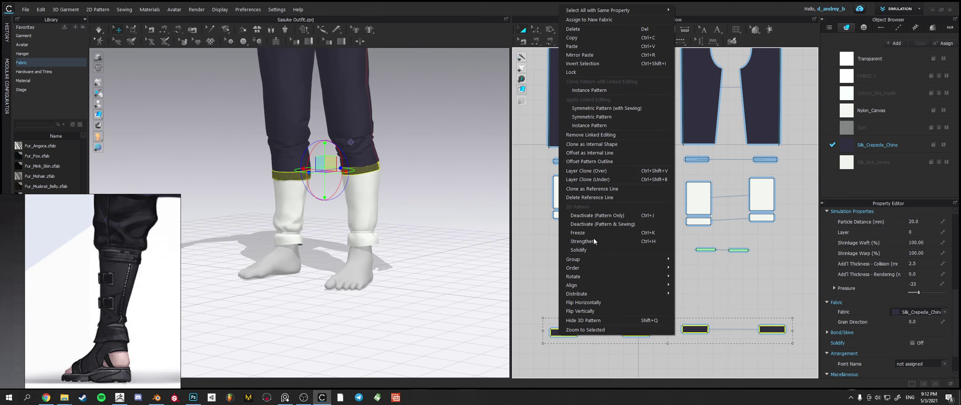
left_click(582, 241)
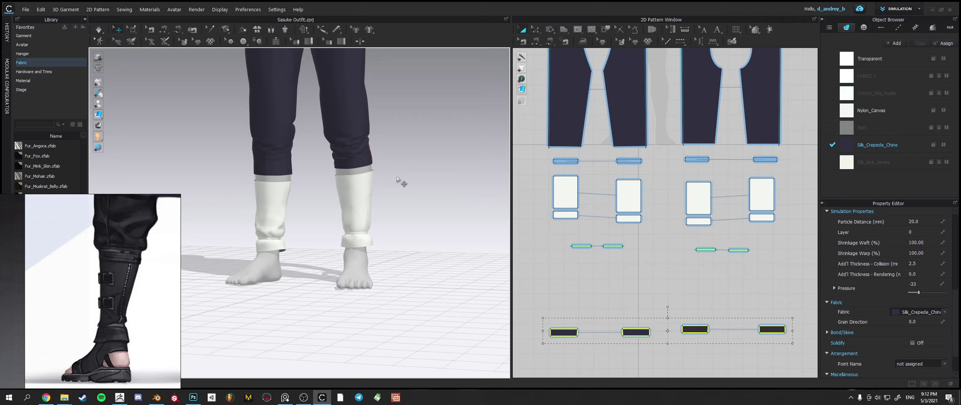
- Pull the hems of both trouser legs upward from several sides during simulation, above the lower-leg wraps
left_click(284, 173)
right_click_drag(284, 173, 257, 168)
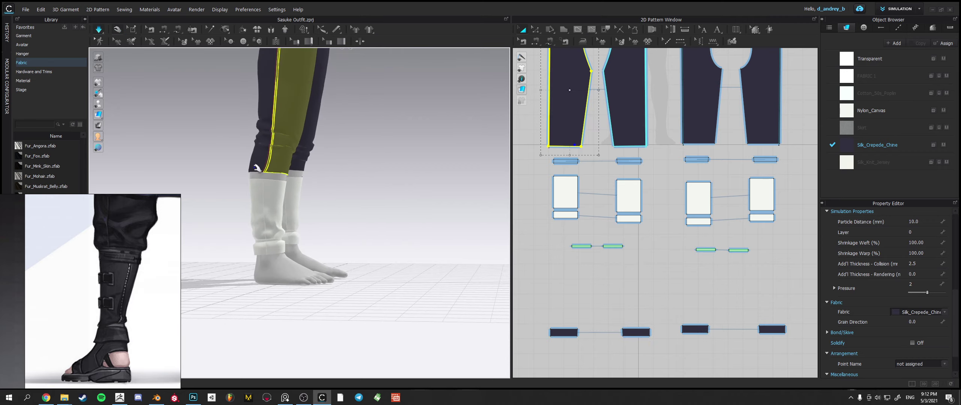
left_click_drag(258, 168, 255, 86)
right_click_drag(263, 138, 373, 153)
left_click_drag(229, 166, 223, 77)
right_click_drag(334, 147, 248, 160)
left_click_drag(254, 163, 262, 115)
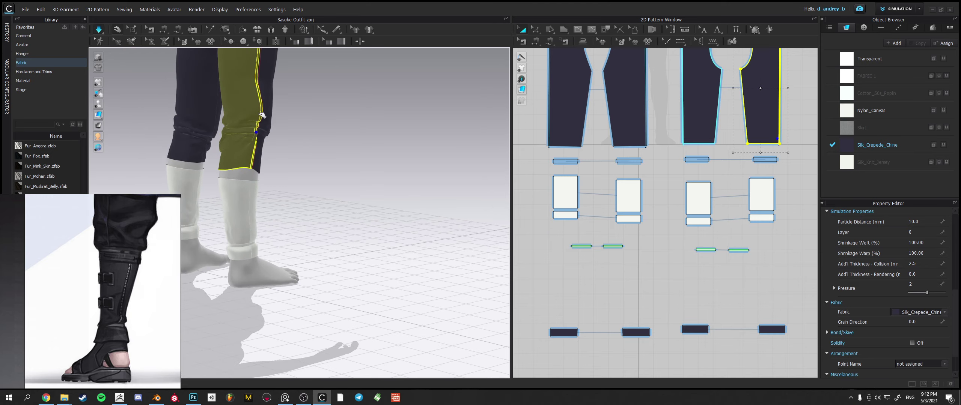
- Pull the trouser hem upward and one ankle cuff downward at the back of the legs during simulation
middle_click_drag(273, 156, 387, 168)
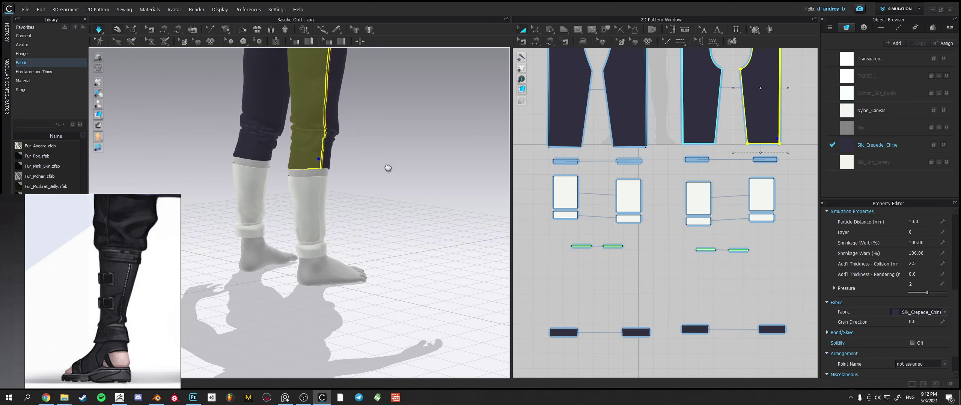
right_click_drag(388, 168, 400, 186)
left_click(326, 133)
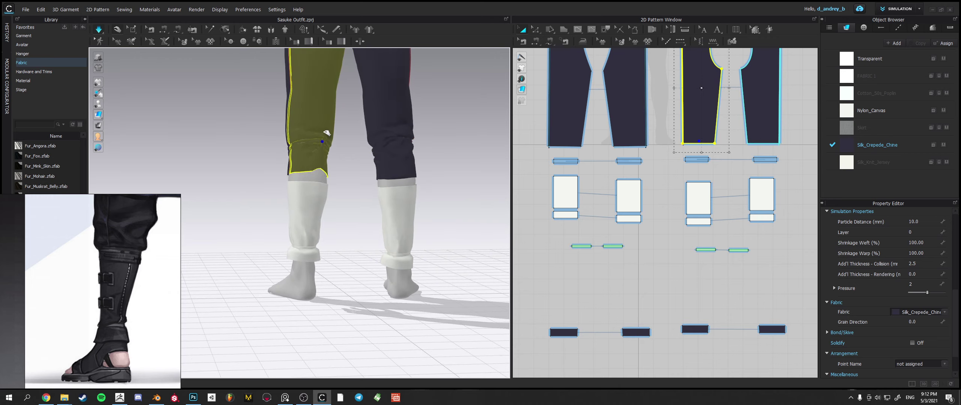
left_click(302, 259)
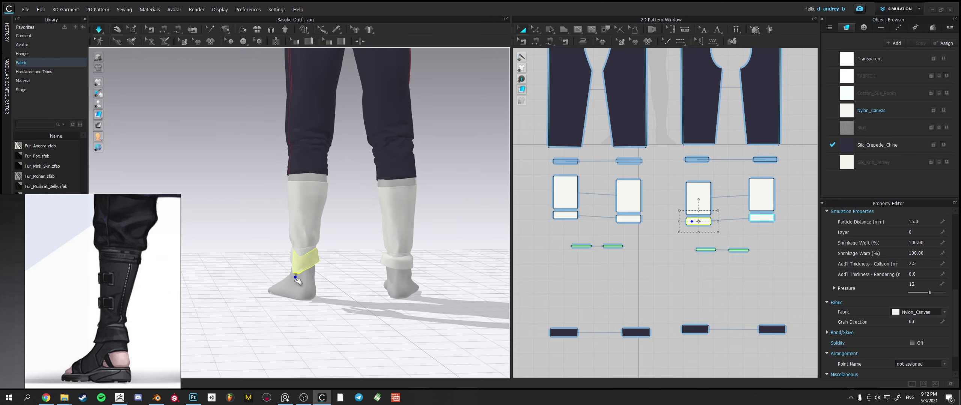
right_click_drag(328, 214, 481, 204)
middle_click_drag(295, 206, 338, 187)
- Select the four Transparent bands under the trouser hems and pull one upward at the back of the leg
left_click(332, 181)
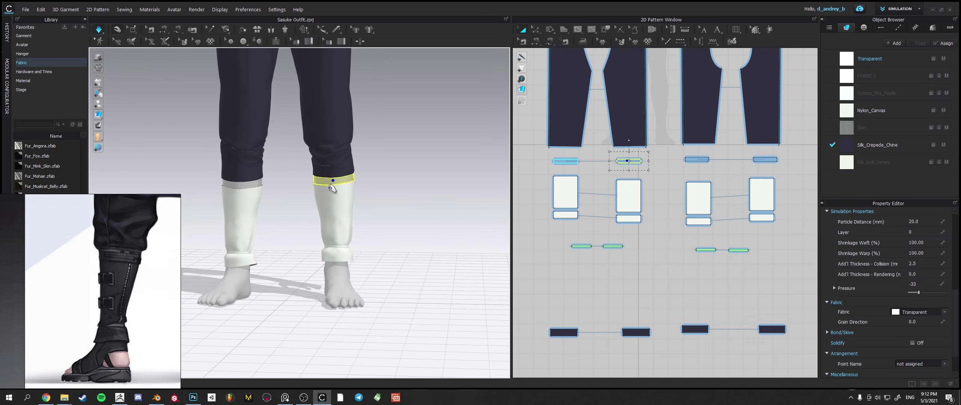
left_click(246, 184, "shift")
right_click_drag(240, 195, 348, 197)
left_click(228, 188, "shift")
left_click(194, 169, "shift")
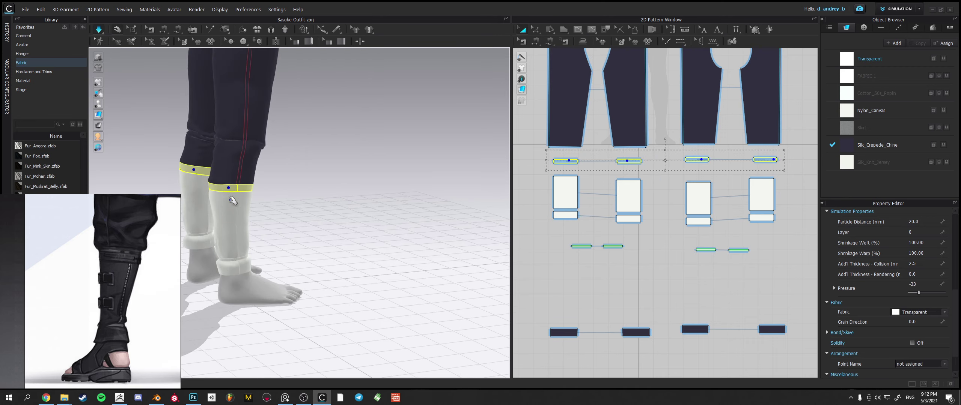
right_click_drag(279, 210, 378, 223)
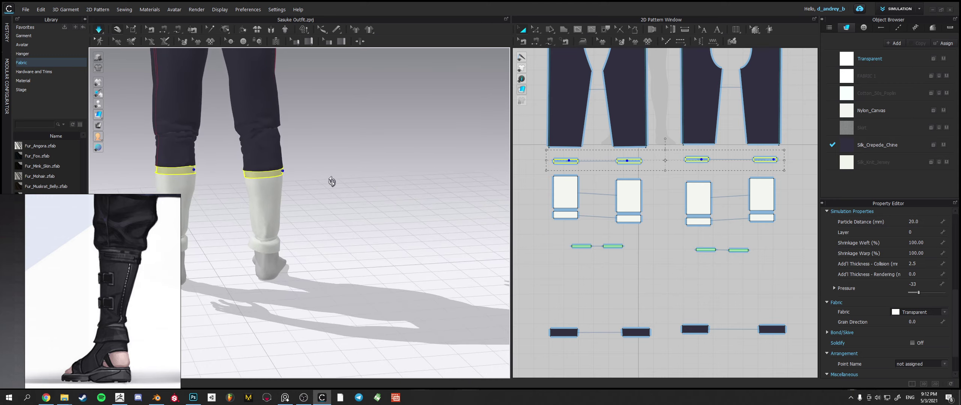
right_click_drag(324, 178, 389, 205)
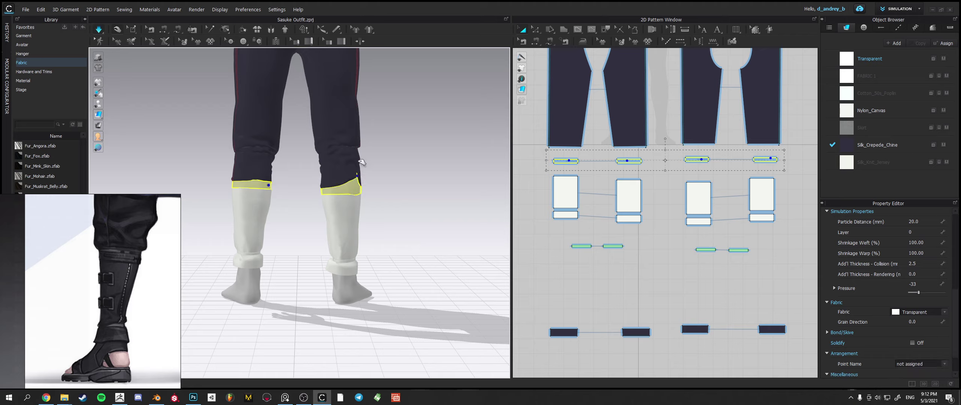
left_click_drag(360, 161, 359, 163)
left_click_drag(324, 190, 325, 150)
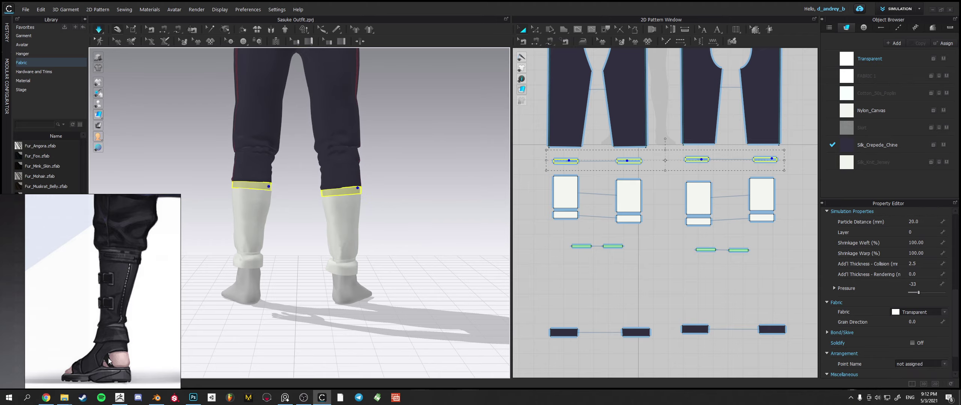
left_click(46, 398)
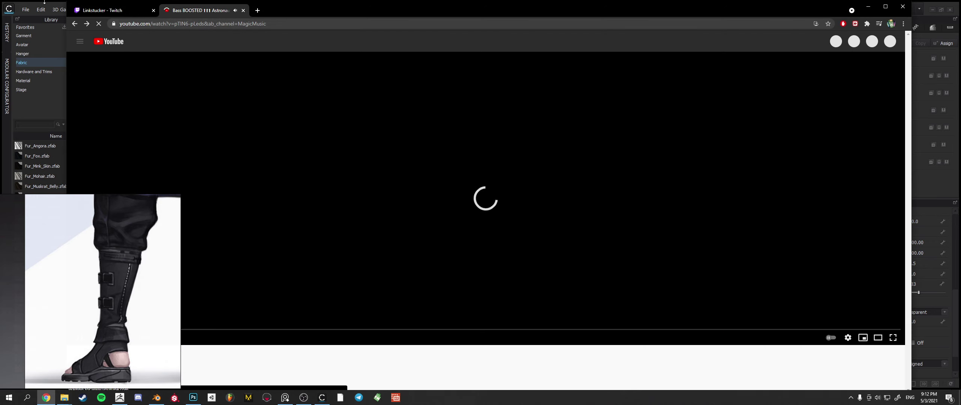
key("alt+Tab")
- Pull the Transparent band at the front of one leg upward from several points during simulation
right_click_drag(278, 226, 220, 192)
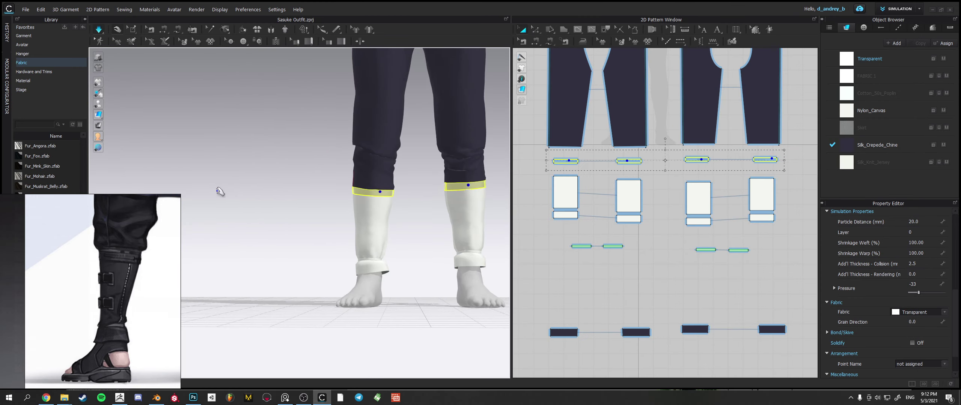
left_click_drag(380, 192, 394, 113)
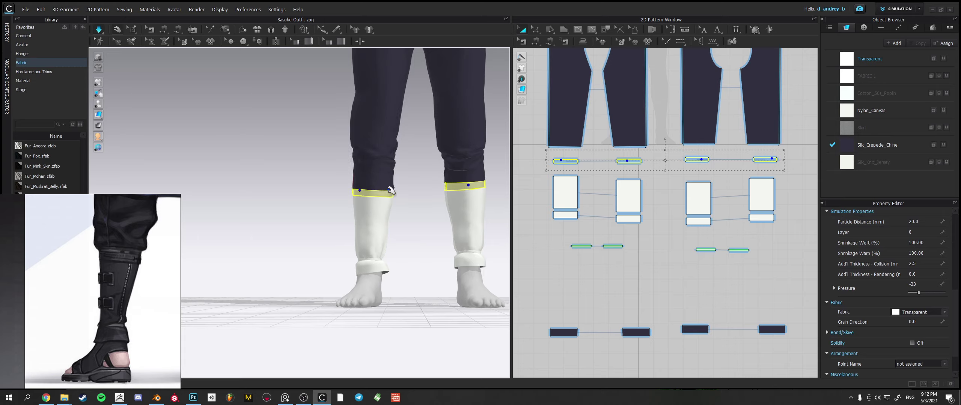
left_click_drag(391, 190, 392, 147)
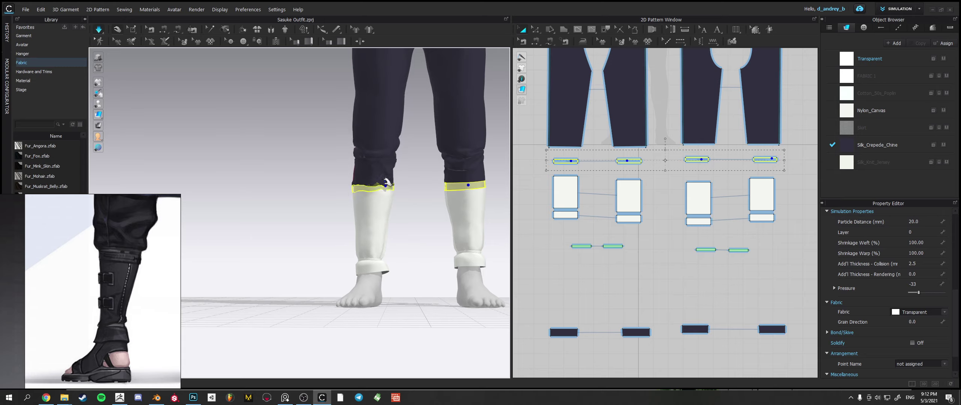
left_click_drag(361, 190, 361, 144)
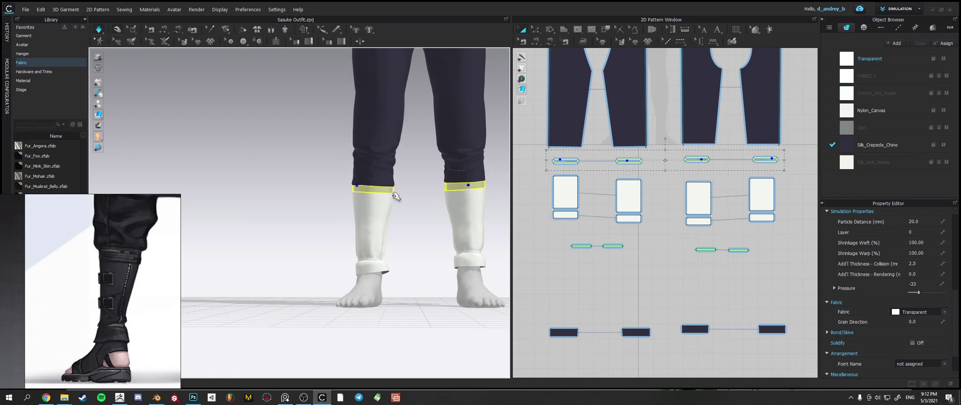
- Set the weft shrinkage of the four Transparent bands to 70%
right_click_drag(394, 195, 569, 207)
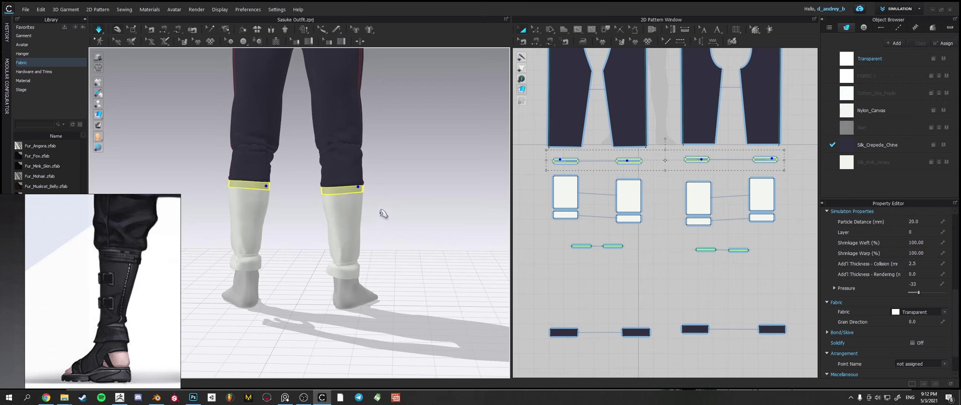
middle_click_drag(382, 213, 435, 215)
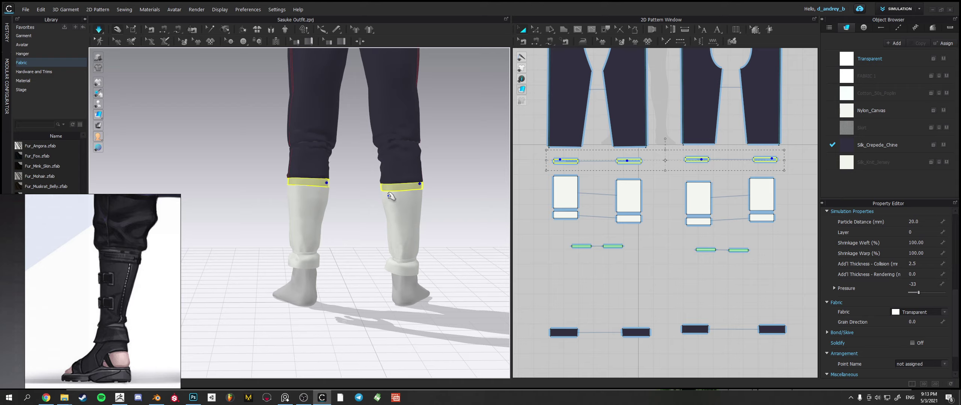
left_click(317, 186)
left_click(930, 242)
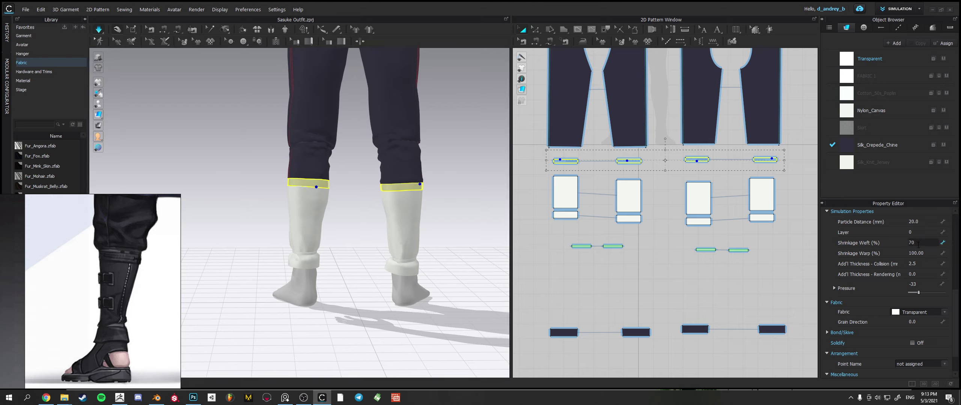
key("Return")
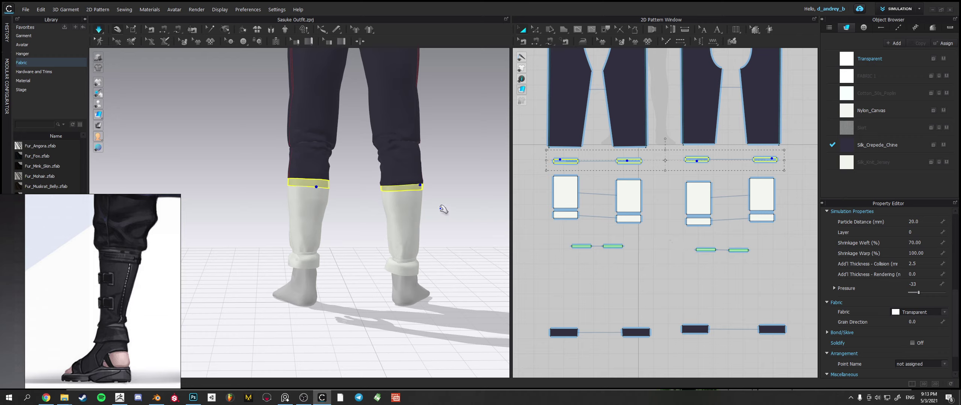
- Adjust the band and trouser hem at the back of one leg, pulling the hem upward during simulation
right_click_drag(464, 199, 410, 185)
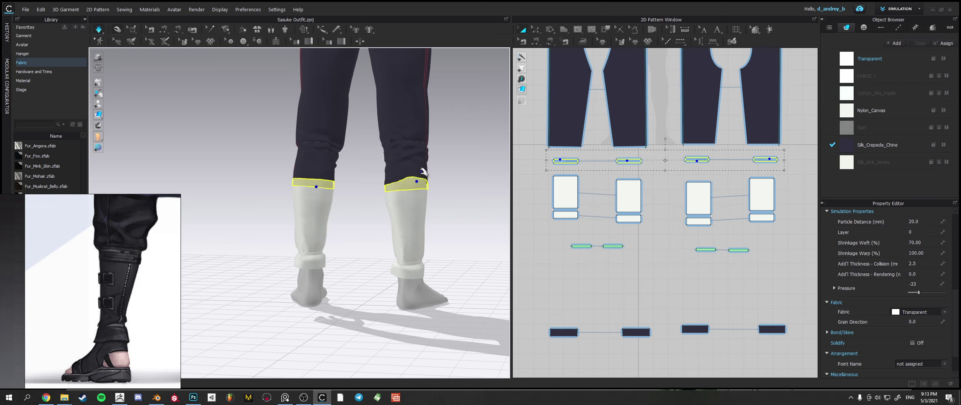
left_click(402, 175)
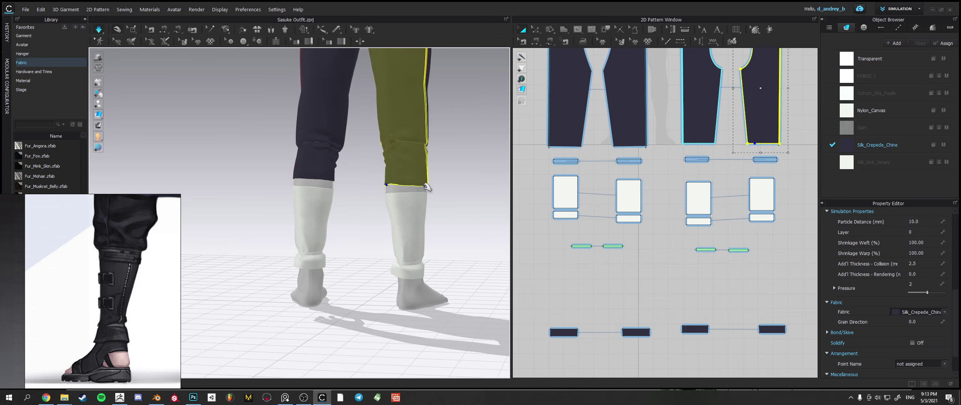
left_click(406, 187)
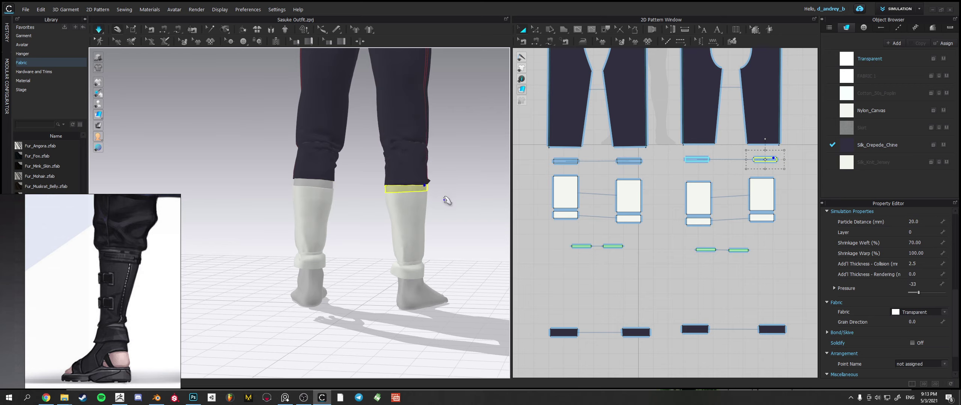
right_click_drag(330, 192, 397, 188)
left_click_drag(397, 184, 414, 148)
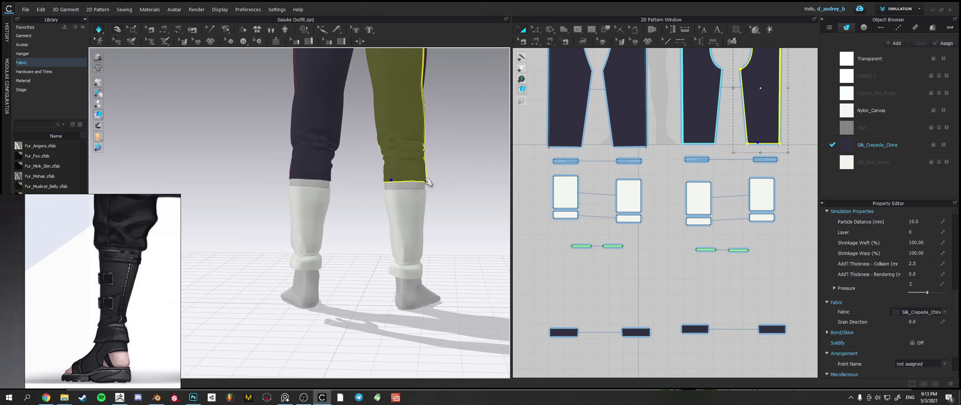
- Select all four Transparent bands below the trouser hems and freeze them
left_click(405, 187)
left_click(328, 184, "shift")
right_click_drag(328, 184, 342, 193)
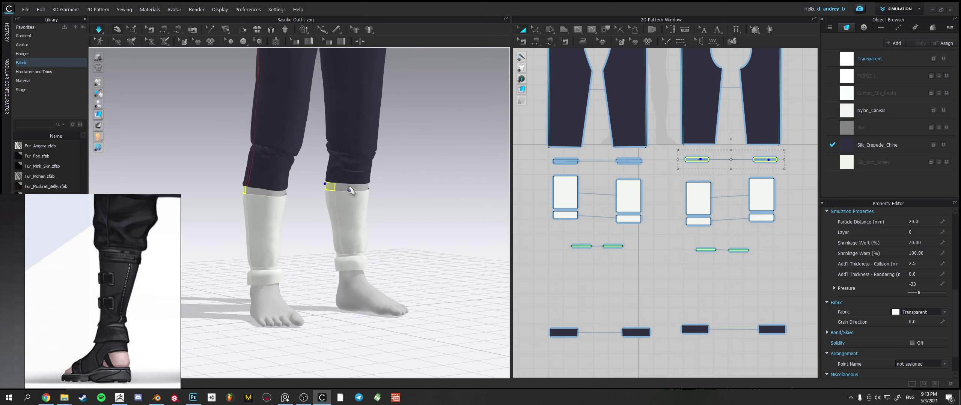
left_click(349, 190, "shift")
left_click(274, 193, "shift")
right_click_drag(390, 210, 376, 201)
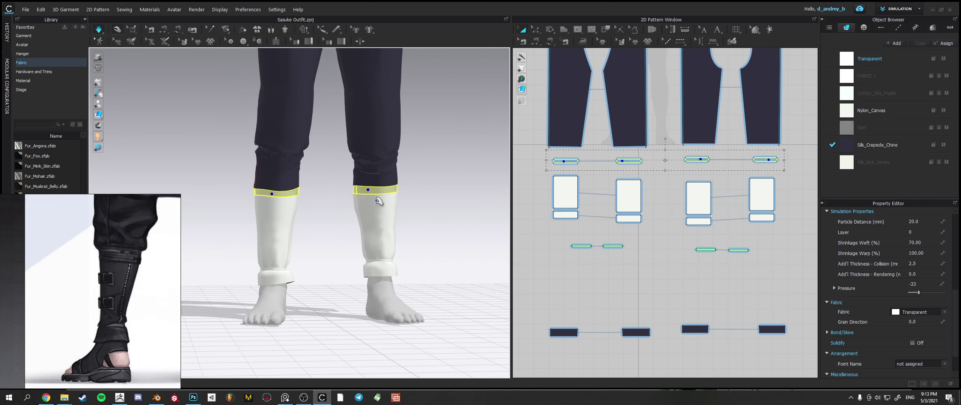
right_click(385, 190)
left_click(420, 57)
left_click(409, 215)
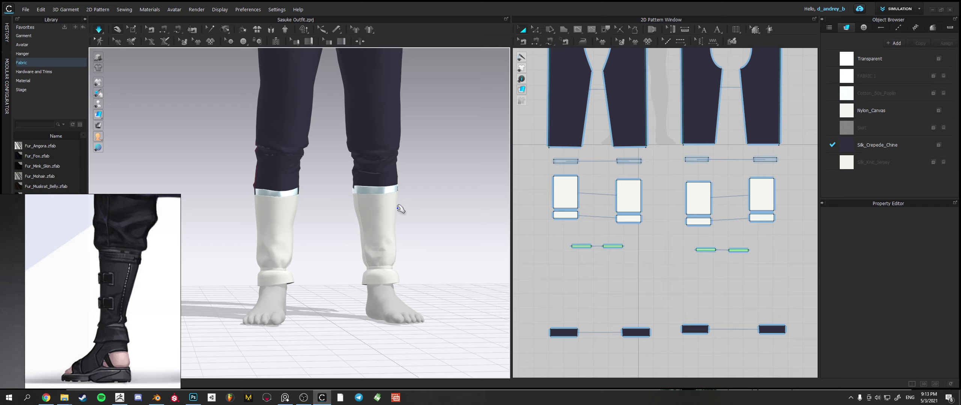
- Pull both ankle cuffs downward at the back of the legs during simulation
right_click_drag(406, 209, 601, 223)
middle_click_drag(414, 237, 432, 214)
left_click_drag(301, 250, 303, 266)
left_click(390, 268)
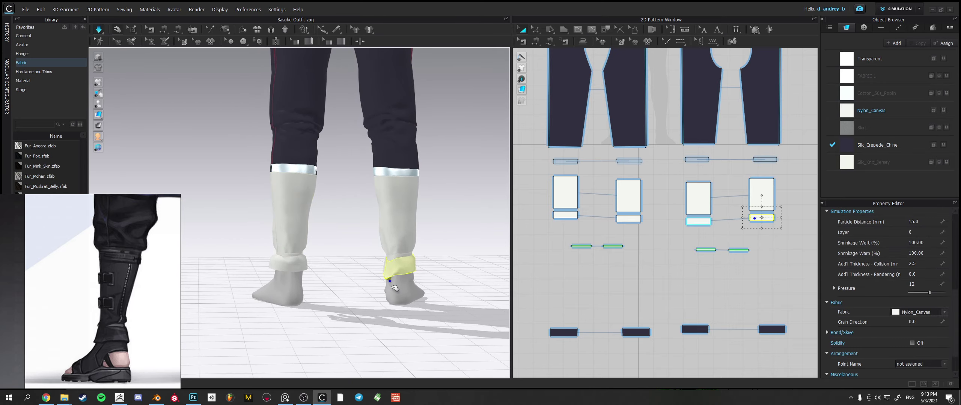
left_click_drag(415, 267, 417, 292)
mouse_move(413, 282)
right_mouse_down()
mouse_move(425, 278)
mouse_move(407, 276)
right_mouse_up()
left_click_drag(386, 267, 390, 289)
left_click(439, 255)
- Pull the ankle cuff downward at the front of one leg during simulation
right_click_drag(415, 274, 468, 243)
right_click_drag(414, 227, 421, 277)
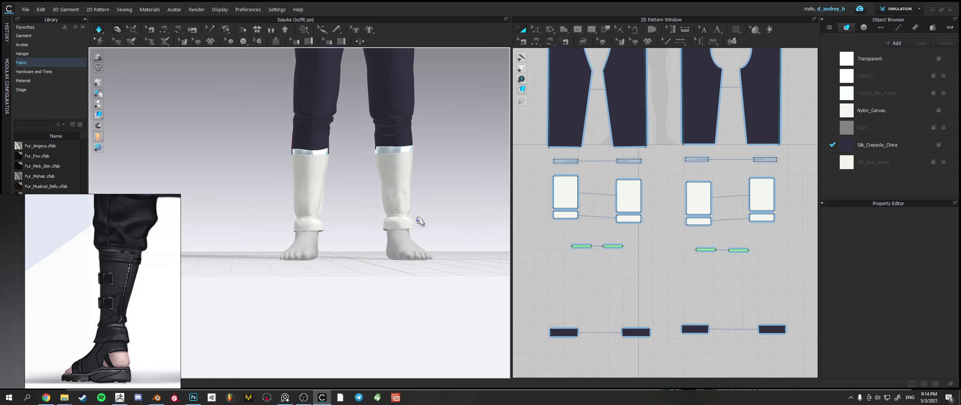
left_click(404, 233)
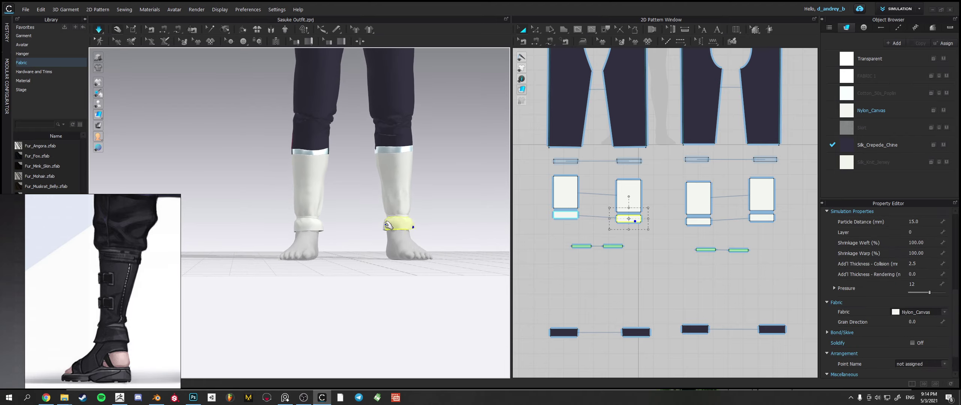
left_click(385, 240)
right_click_drag(427, 236, 469, 233)
- Select the four narrow Nylon_Canvas bands above the ankle cuffs and freeze them
left_click(379, 228)
right_click_drag(323, 215, 296, 214)
left_click(330, 216)
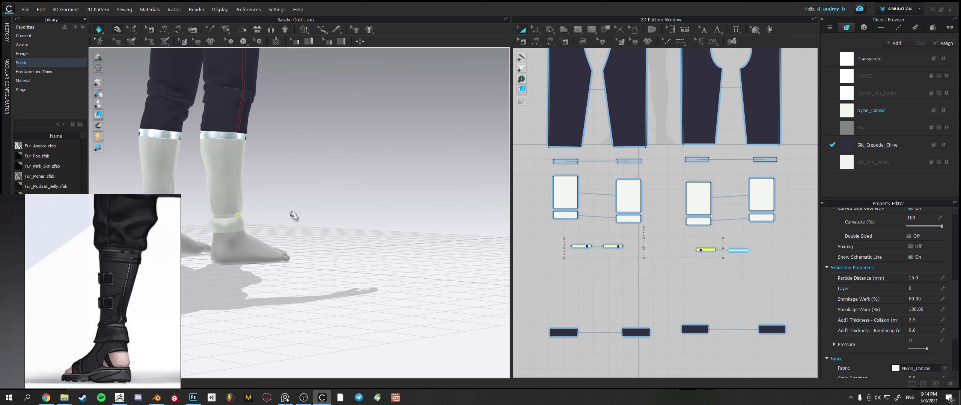
left_click(226, 216, "shift")
right_click(227, 216)
left_click(251, 58)
- Select the four lower-leg wrap pieces and lengthen them downward in the 2D layout
right_click_drag(410, 171, 339, 196)
left_click(340, 195)
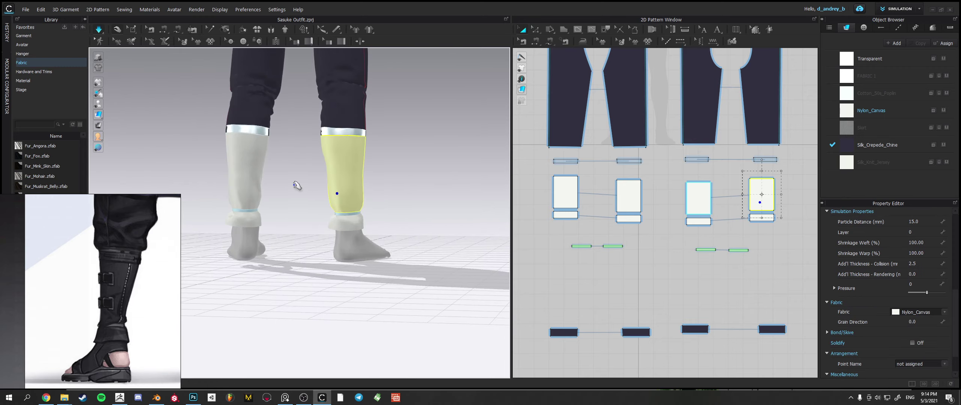
left_click(258, 180, "shift")
right_click_drag(258, 180, 270, 191)
left_click(271, 191, "shift")
left_click(209, 176, "shift")
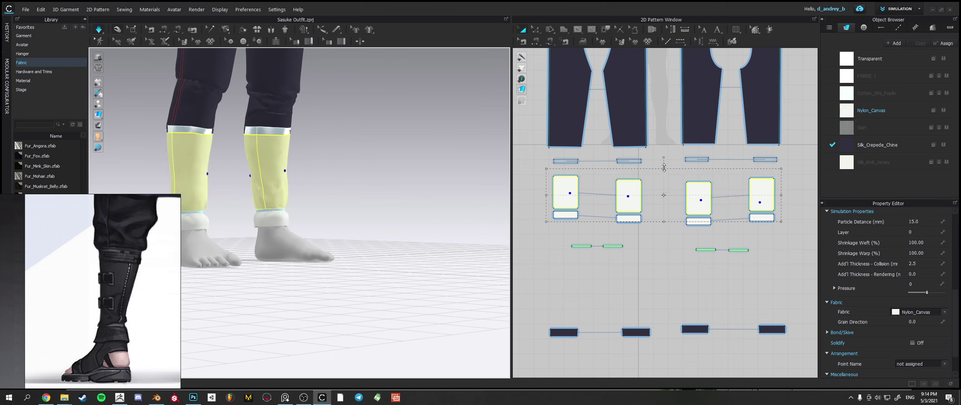
left_click_drag(663, 221, 661, 221)
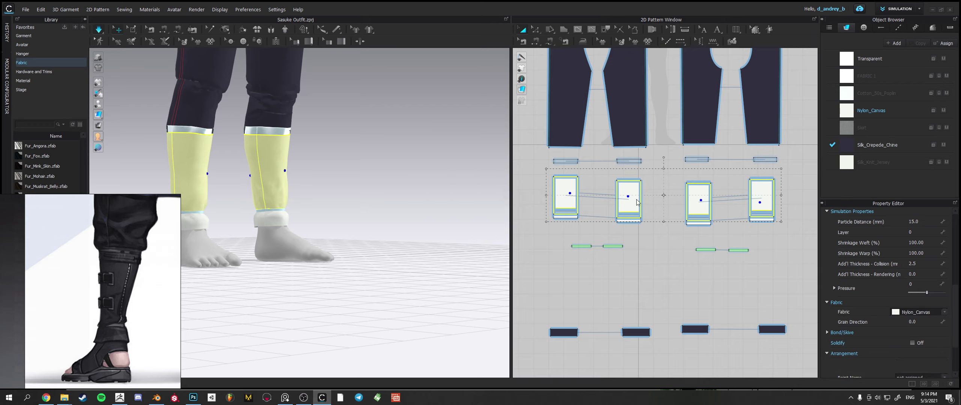
key("ctrl+z")
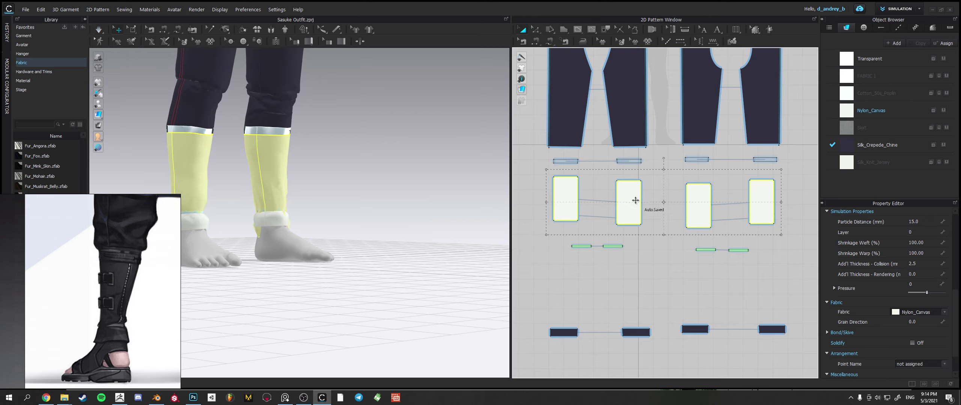
- Move the lengthened wraps up above the cuff pieces in the 2D layout and run the simulation
mouse_move(640, 202)
left_mouse_down()
mouse_move(639, 189)
mouse_move(636, 196)
left_mouse_up()
key("ctrl+z")
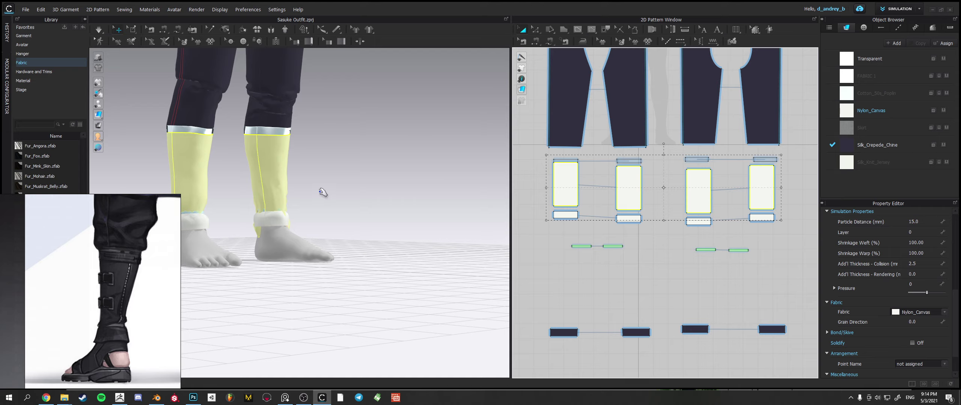
key("space")
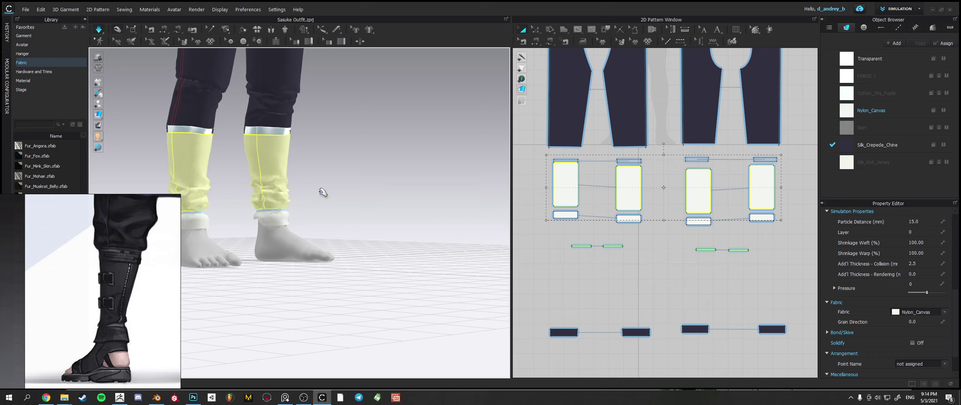
right_click_drag(292, 190, 287, 252)
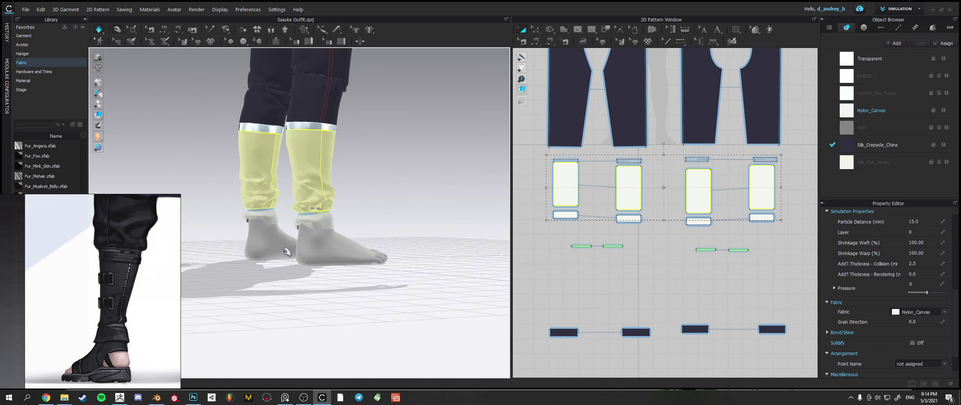
- Shorten the four lower-leg wraps from below in the 2D layout, simulate, and tug the lower wrap edges at the ankle
left_click_drag(664, 221, 663, 213)
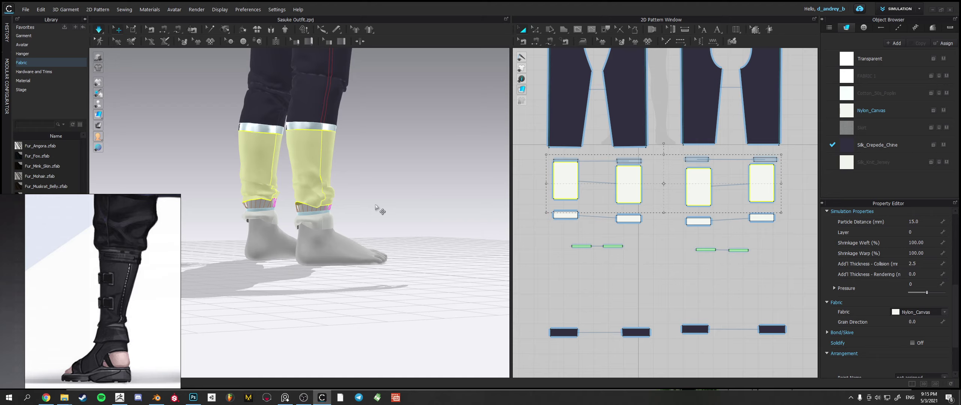
key("space")
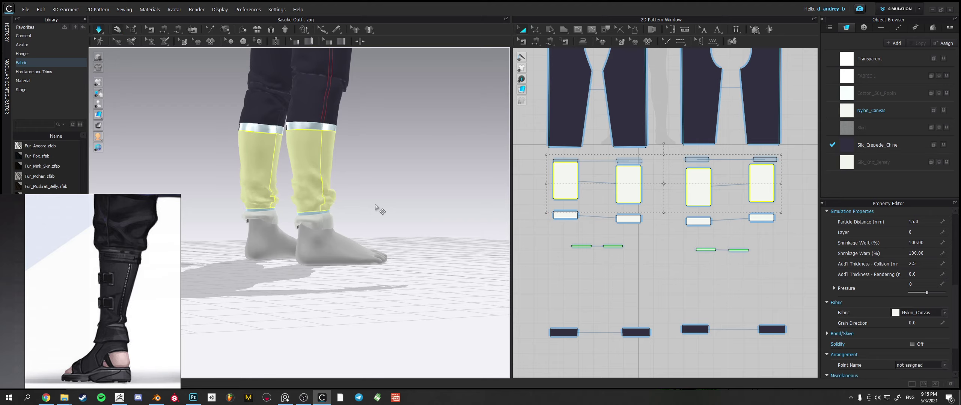
right_click_drag(351, 203, 332, 214)
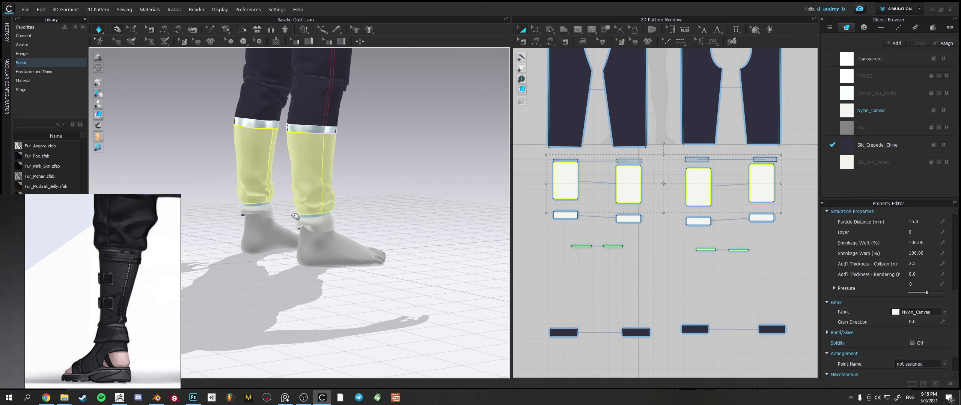
left_click_drag(295, 216, 296, 217)
key("w")
left_click_drag(247, 200, 243, 201)
key("w")
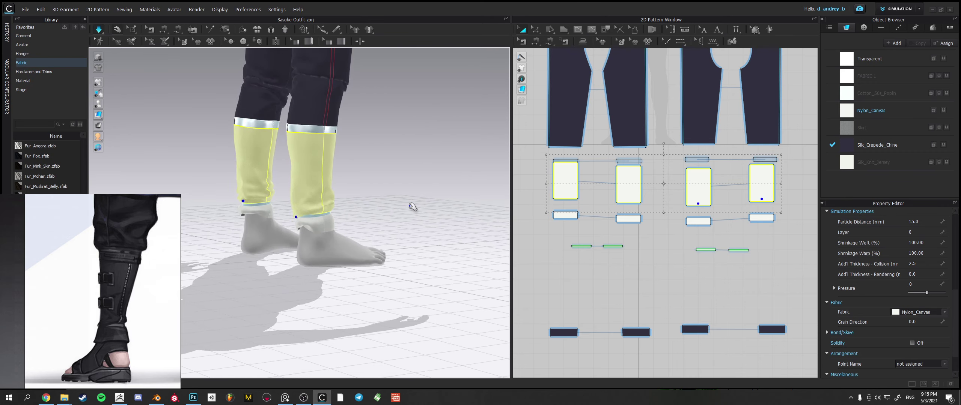
- Turn on Elastic for all four lower-leg wrap pieces and set its strength to 18.8
left_click(413, 207)
right_click_drag(413, 206, 463, 207)
left_click(369, 157)
right_click_drag(368, 157, 396, 160)
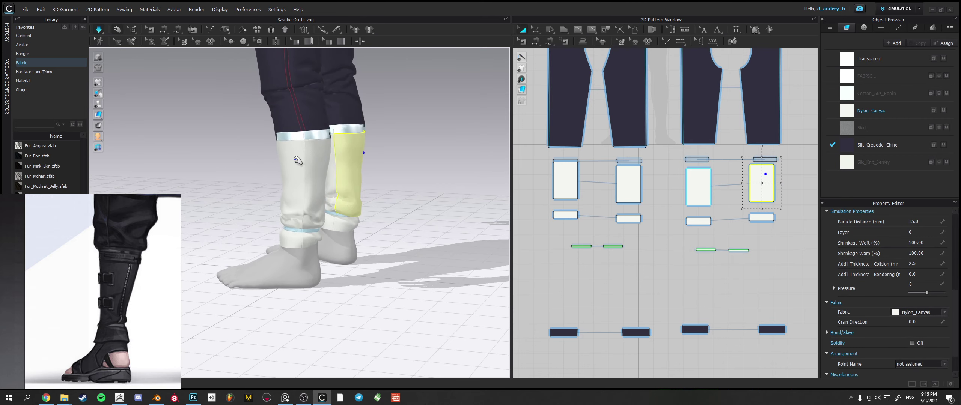
left_click(295, 161, "shift")
left_click(321, 165, "shift")
right_click_drag(322, 166, 404, 174)
left_click(190, 166, "shift")
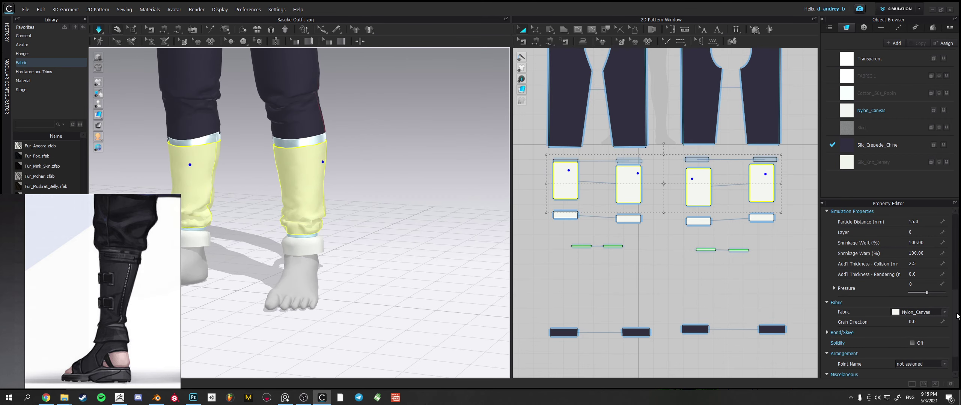
scroll(953, 289, "up", 4)
scroll(953, 289, "up", 2)
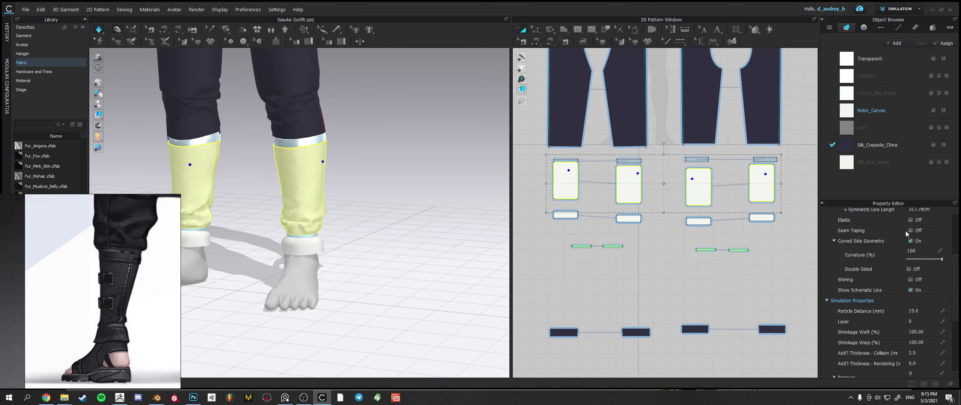
left_click(910, 220)
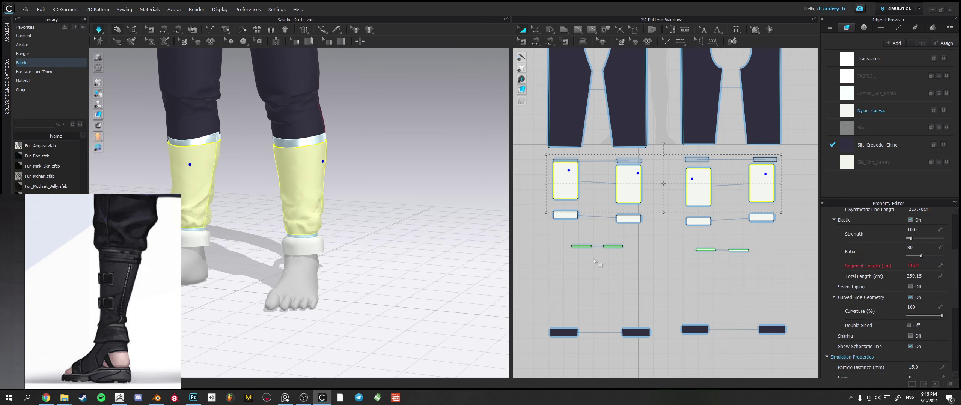
right_click_drag(379, 253, 403, 245)
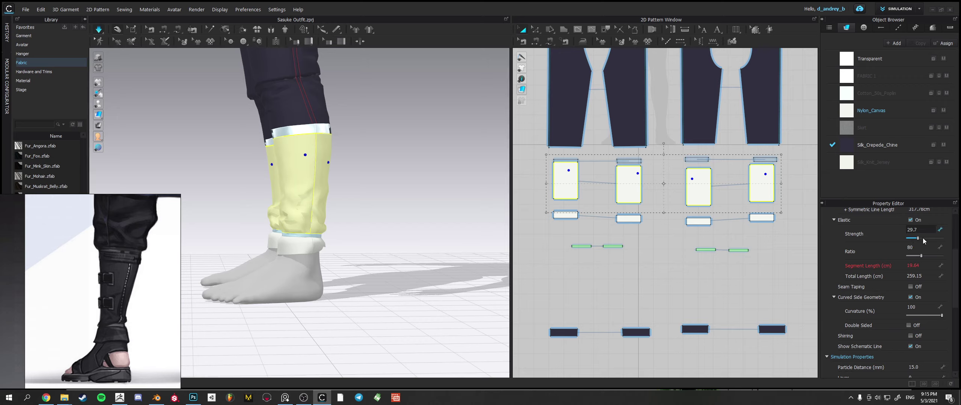
left_click_drag(921, 239, 915, 239)
- Pull the ankle cuff down and back at the heel of one leg during simulation to straighten it
right_click_drag(322, 225, 392, 212)
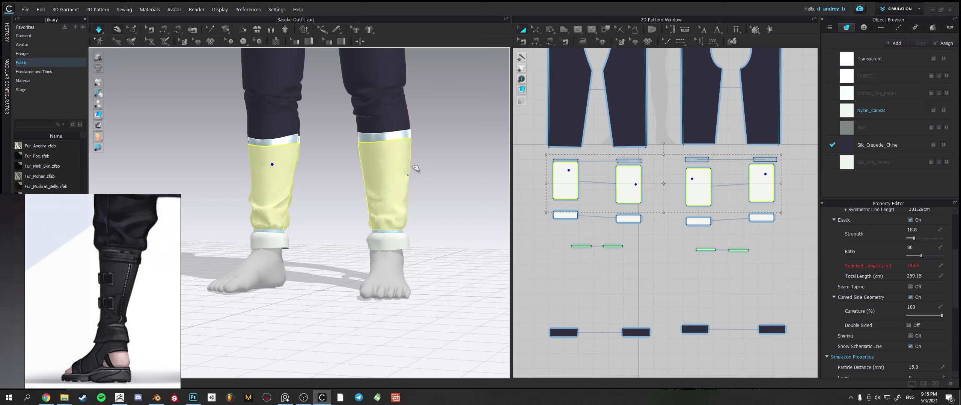
right_click_drag(439, 189, 312, 212)
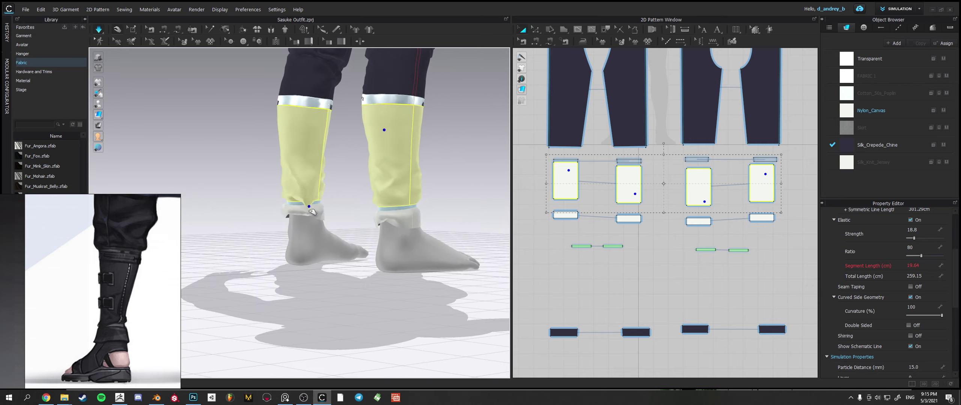
left_click(321, 220)
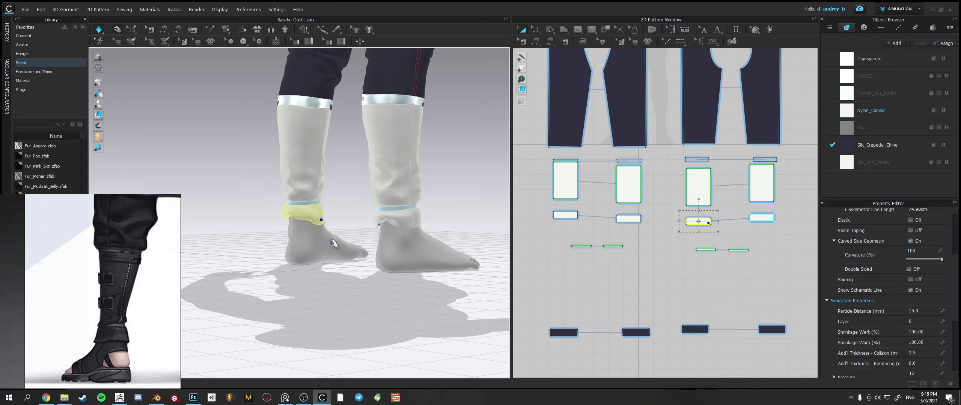
left_click_drag(299, 220, 281, 236)
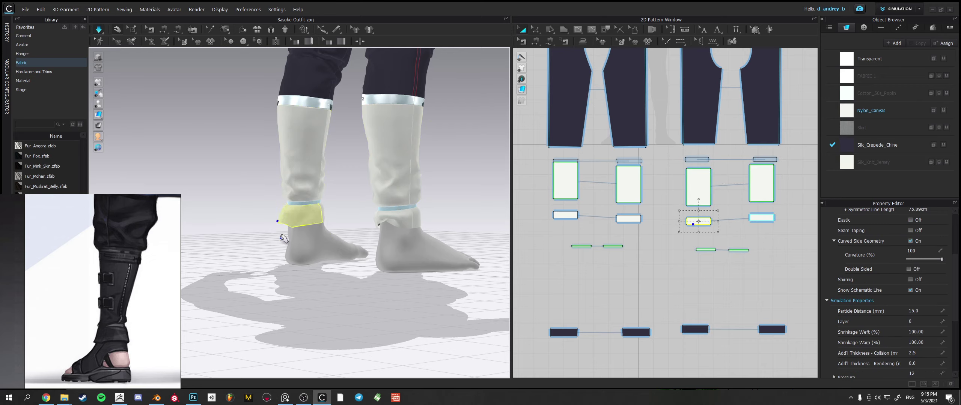
left_click(387, 232)
- Examine the draped wraps and ankle cuffs from the side, front and back of the legs
right_click_drag(398, 240, 449, 237)
left_click(447, 238)
right_click_drag(293, 241, 354, 248)
middle_click_drag(353, 256, 403, 242)
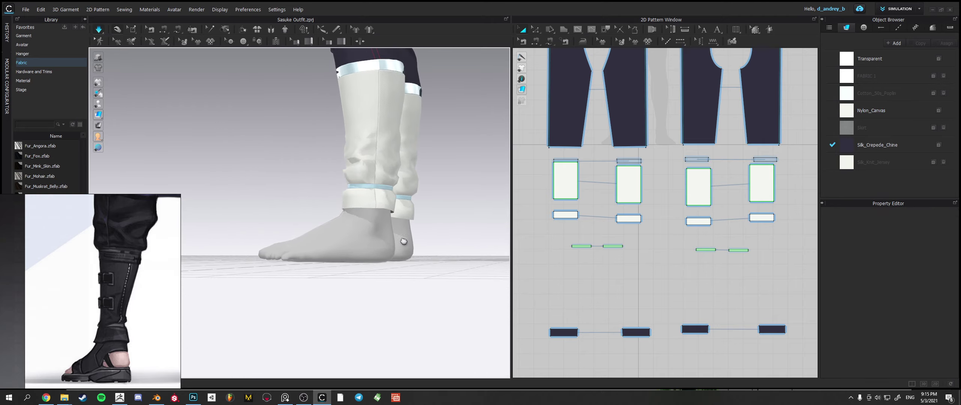
right_click_drag(354, 250, 377, 194)
left_click(290, 187)
middle_click_drag(312, 191, 378, 195)
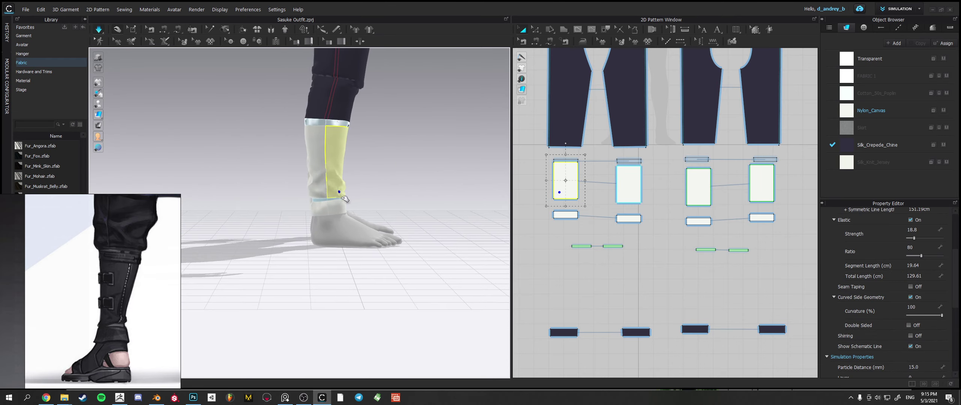
right_click_drag(363, 184, 393, 203)
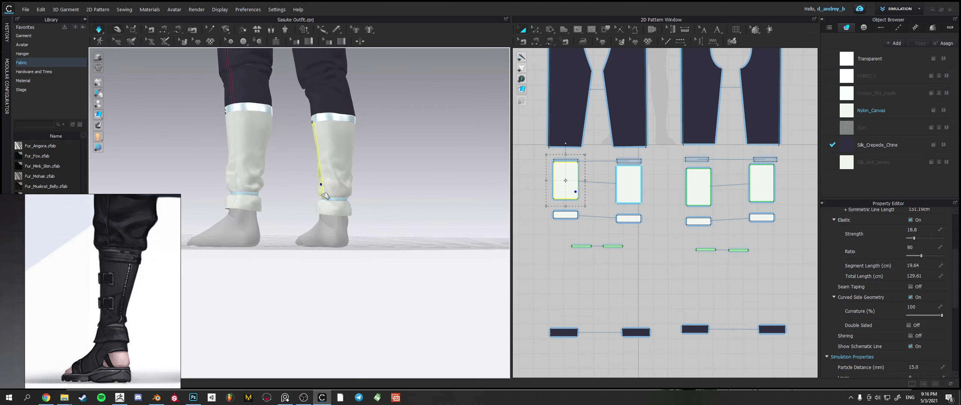
right_click_drag(334, 170, 310, 167)
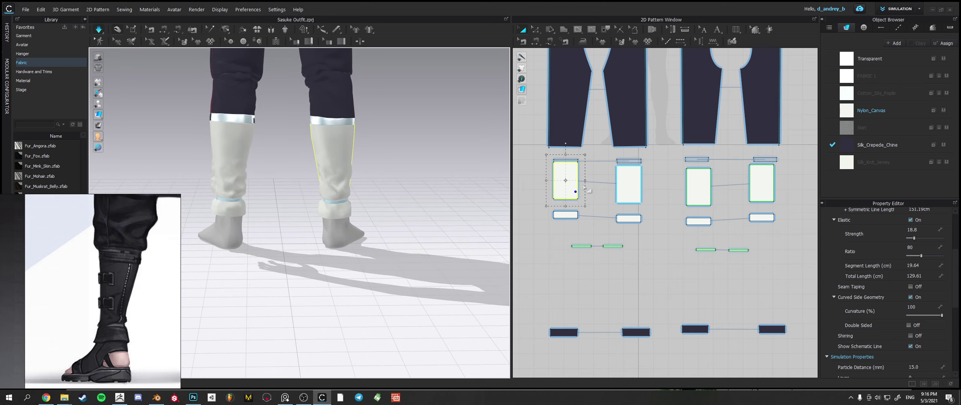
- Offset the side edge of one lower-leg wrap piece as an extended internal line running vertically near the piece's middle
left_click(535, 30)
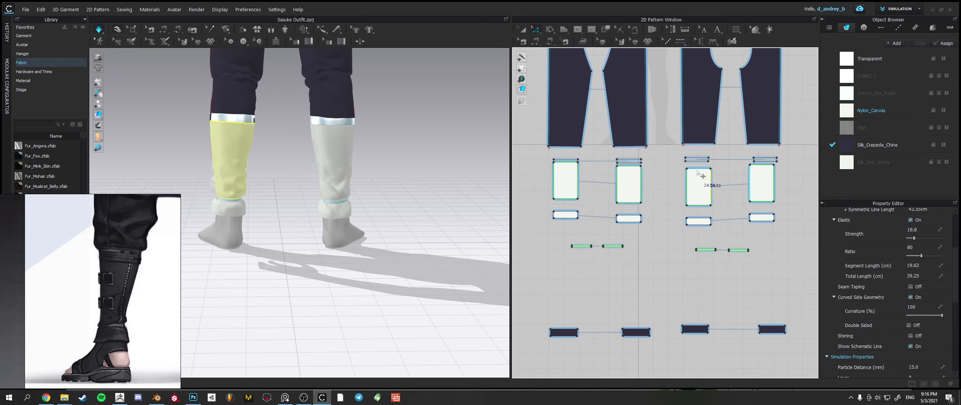
scroll(701, 172, "up", 3)
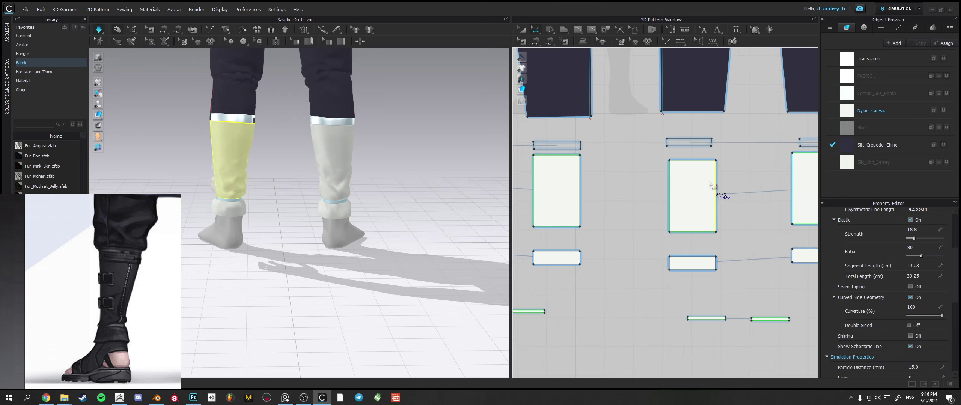
right_click(697, 160)
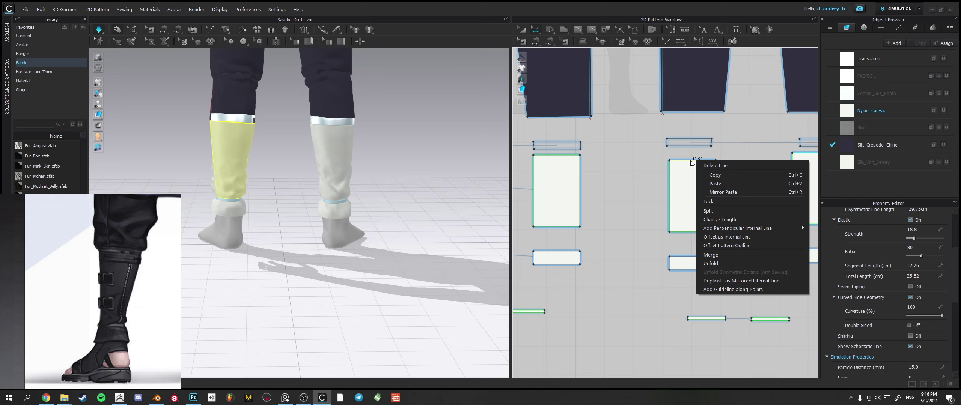
left_click(718, 183)
right_click(715, 188)
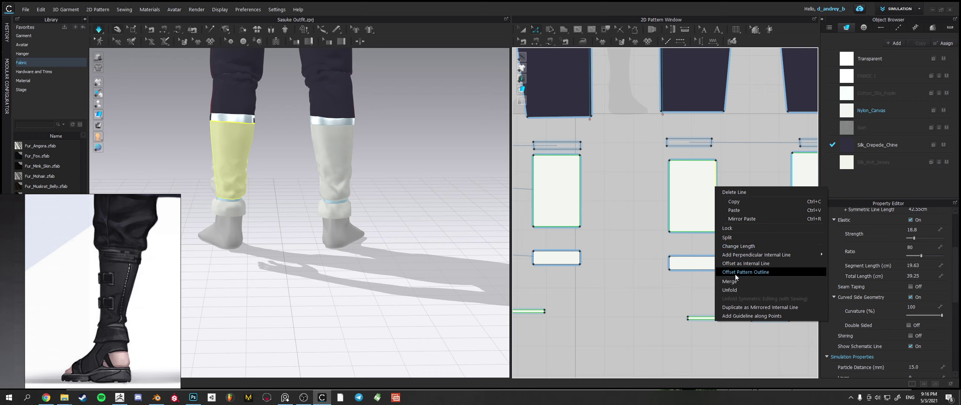
left_click(740, 264)
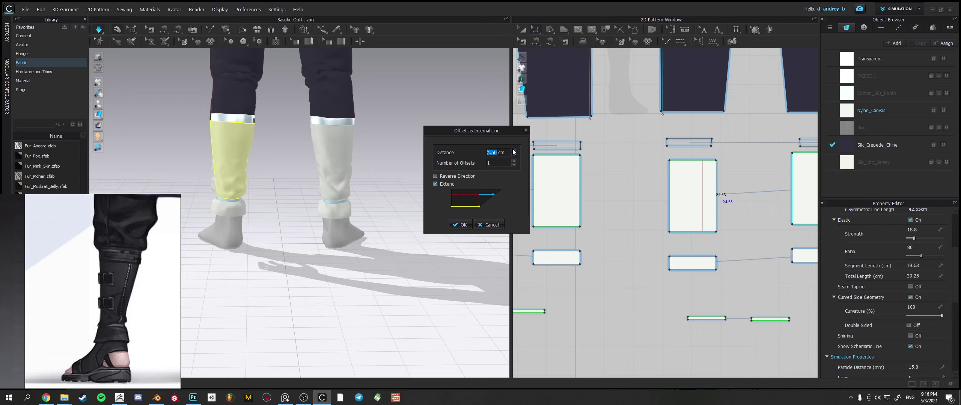
scroll(513, 151, "up", 8)
scroll(514, 157, "down", 2)
left_click(461, 225)
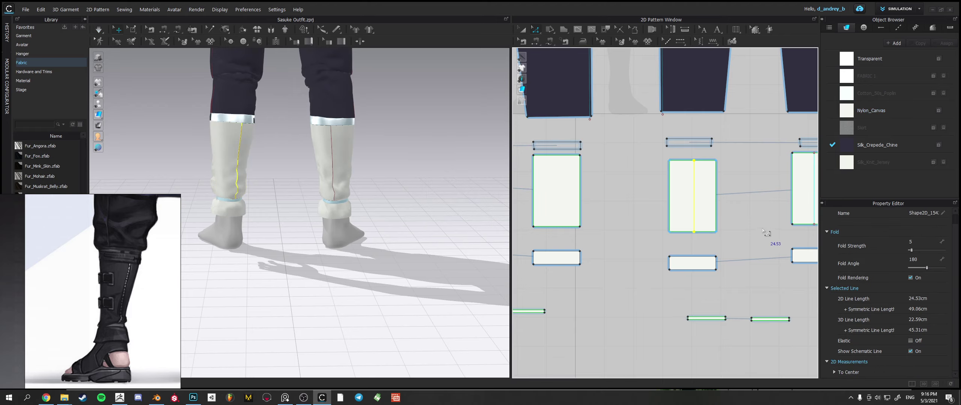
- Try to draw a zipper down the vertical internal line at the back of one lower-leg wrap
right_click_drag(365, 175, 401, 184)
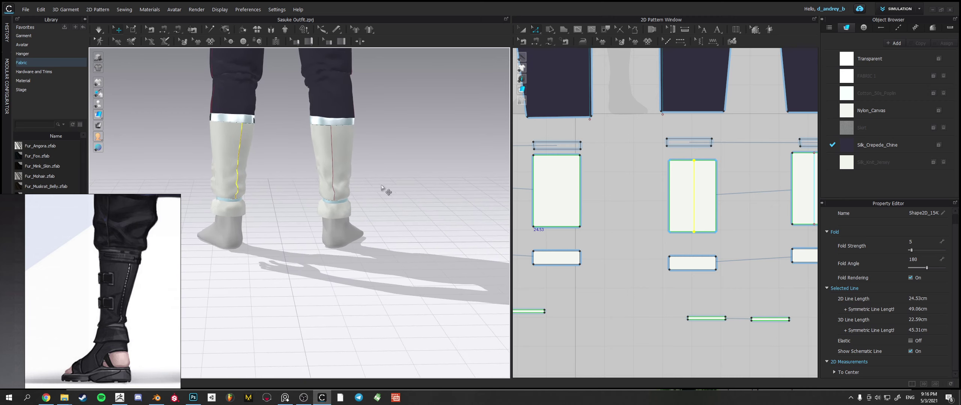
scroll(368, 164, "down", 2)
scroll(370, 166, "up", 3)
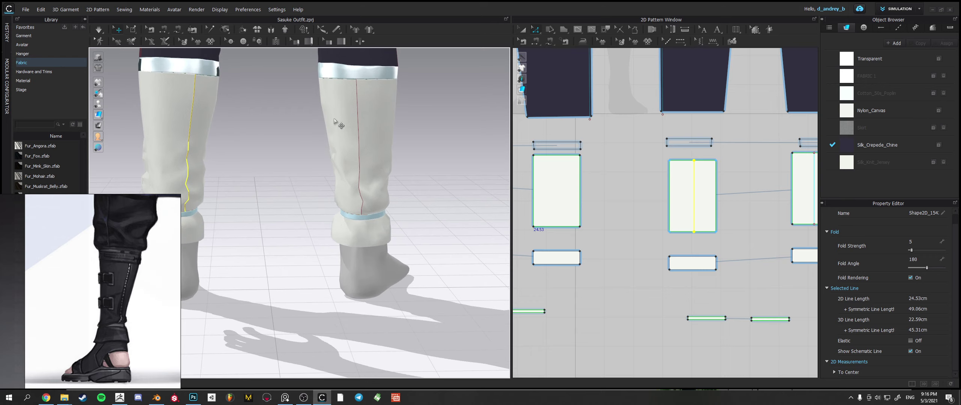
left_click(273, 42)
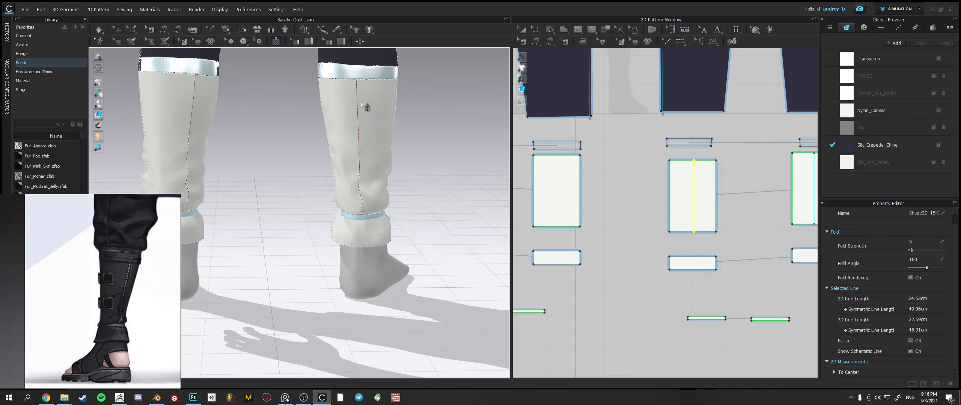
left_click(355, 80)
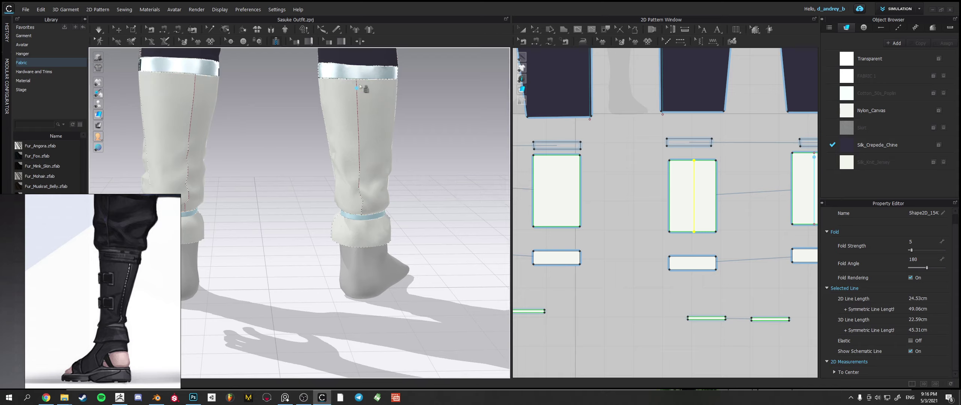
left_click(694, 161)
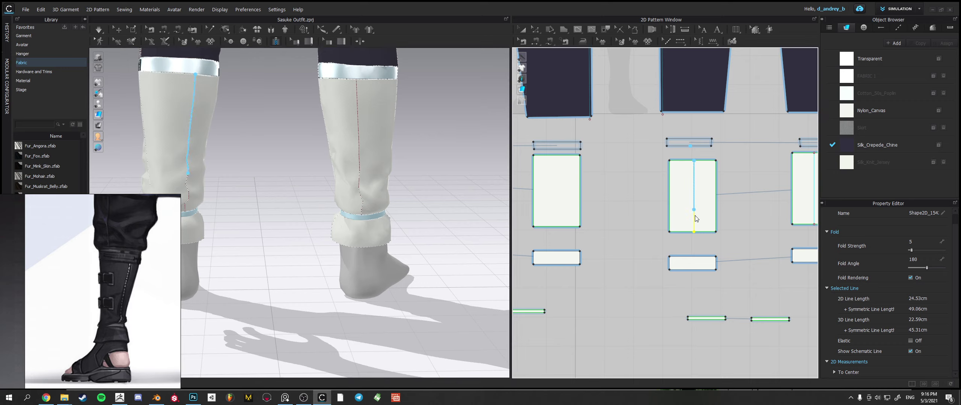
left_click(695, 233)
left_click(693, 231)
right_click_drag(420, 130, 405, 129)
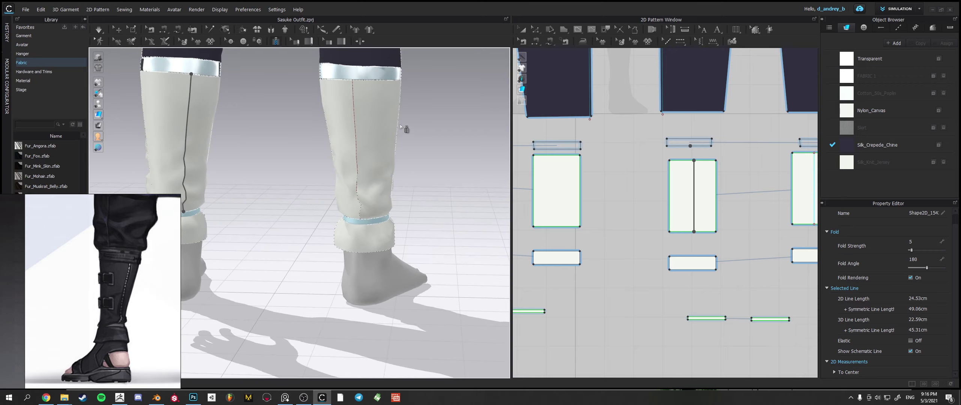
right_click_drag(748, 167, 645, 160)
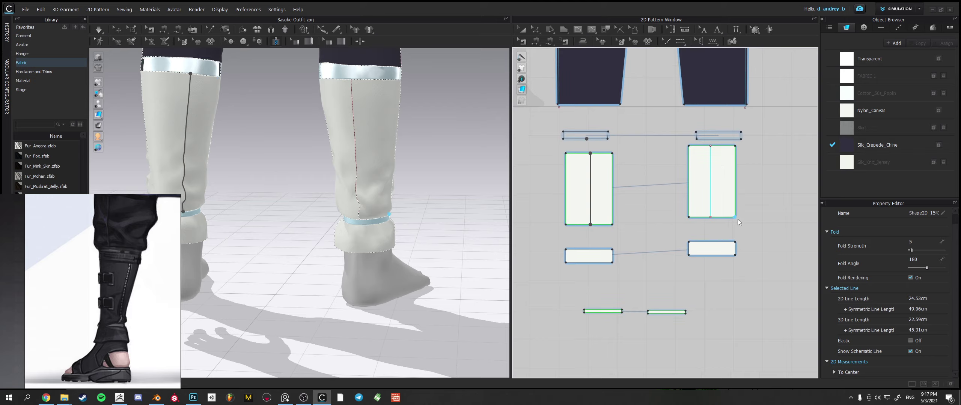
right_click_drag(389, 189, 403, 176)
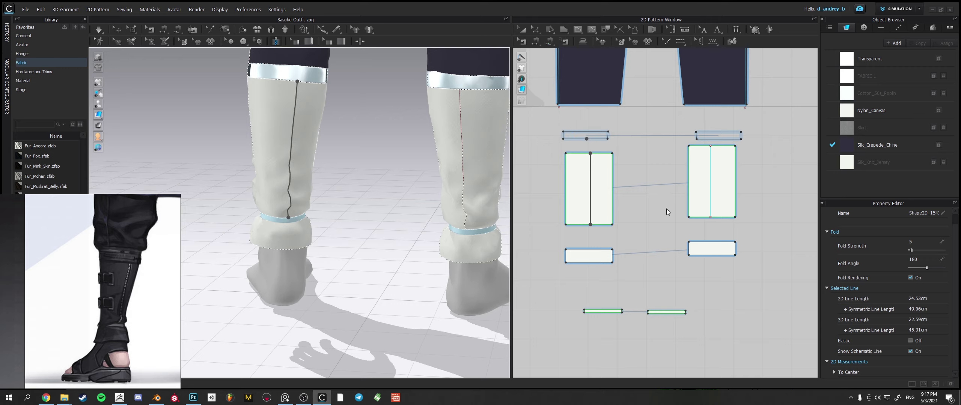
key("z")
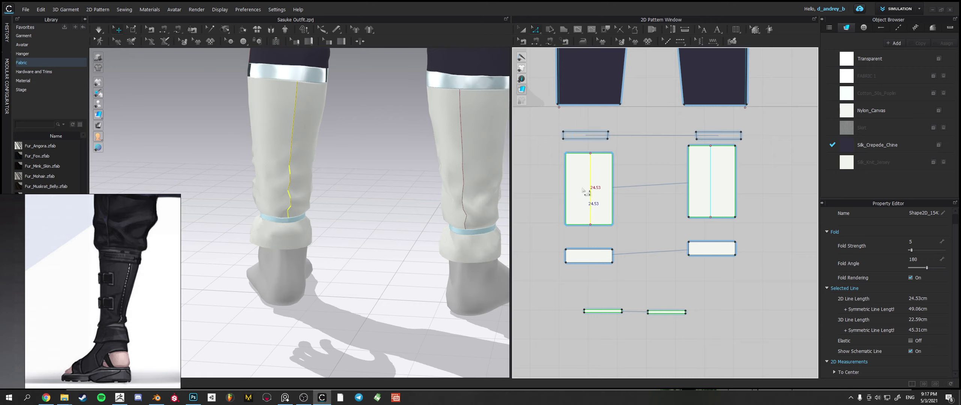
- Shift the vertical internal line slightly sideways toward the middle of the left lower-leg wrap piece
left_click_drag(594, 190, 594, 189)
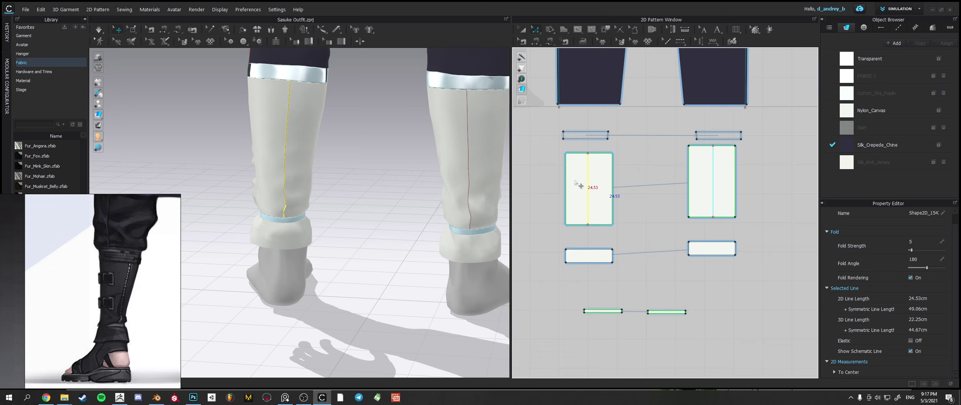
right_click_drag(443, 175, 427, 168)
scroll(428, 165, "up", 2)
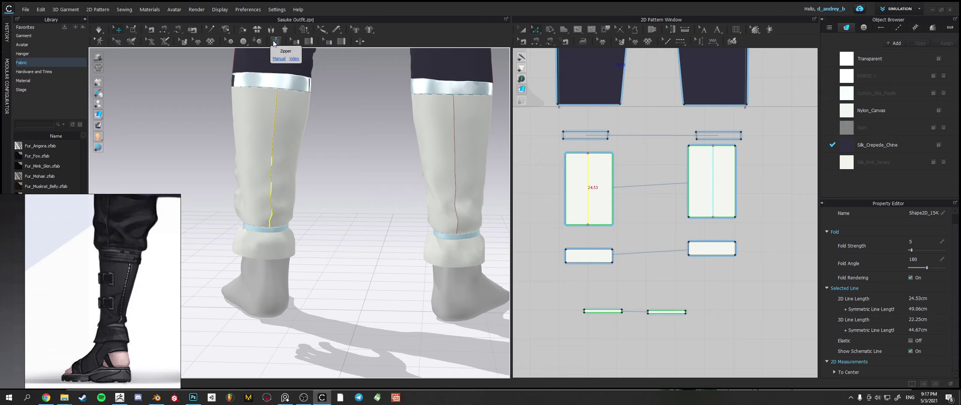
- Try again to place a zipper along the full length of the shifted internal line on the lower-leg wrap
left_click(275, 41)
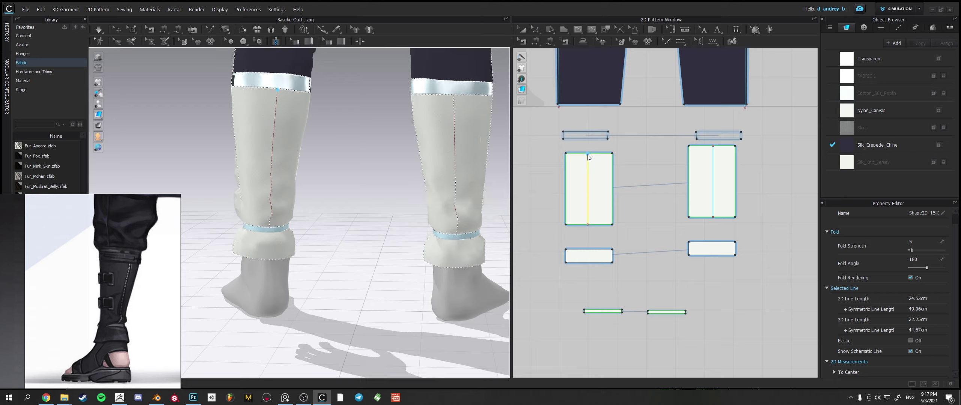
double_click(587, 224)
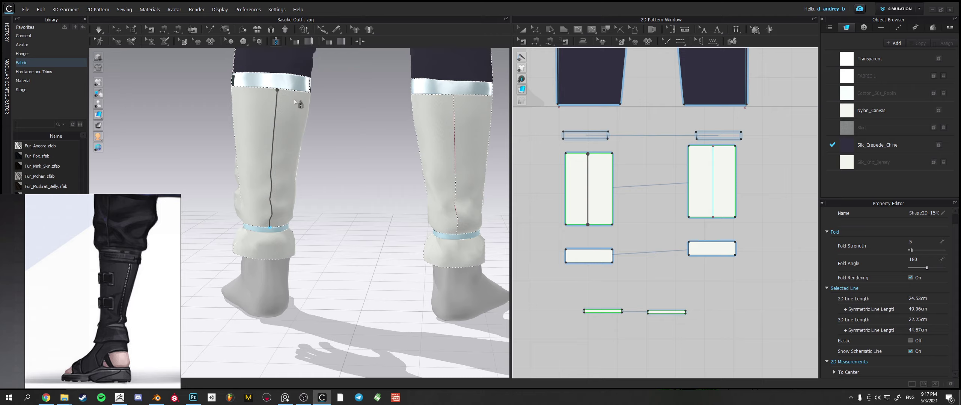
key("q")
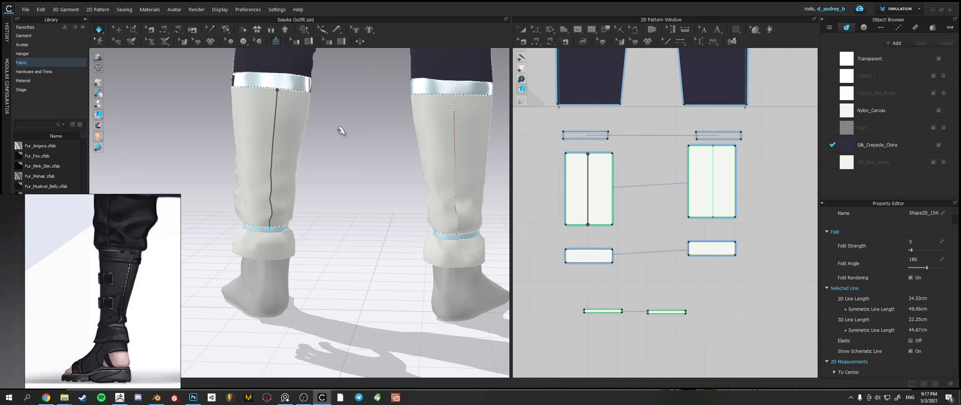
key("a")
left_click(368, 129)
right_click_drag(368, 129, 353, 132)
key("space")
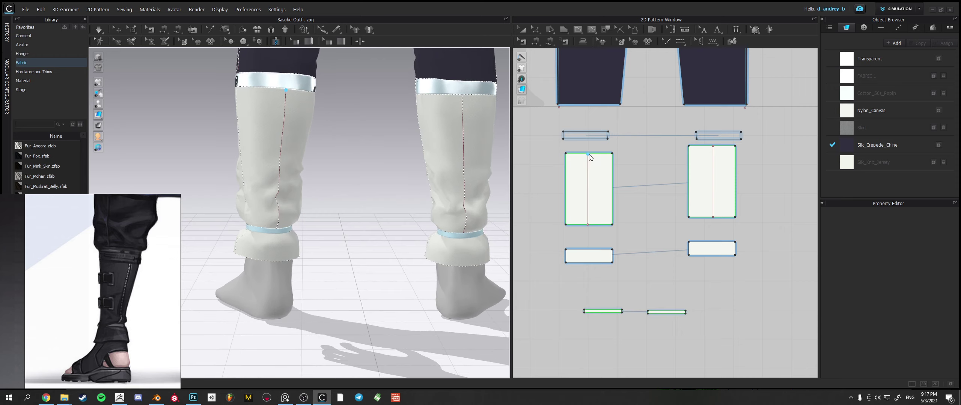
double_click(588, 218)
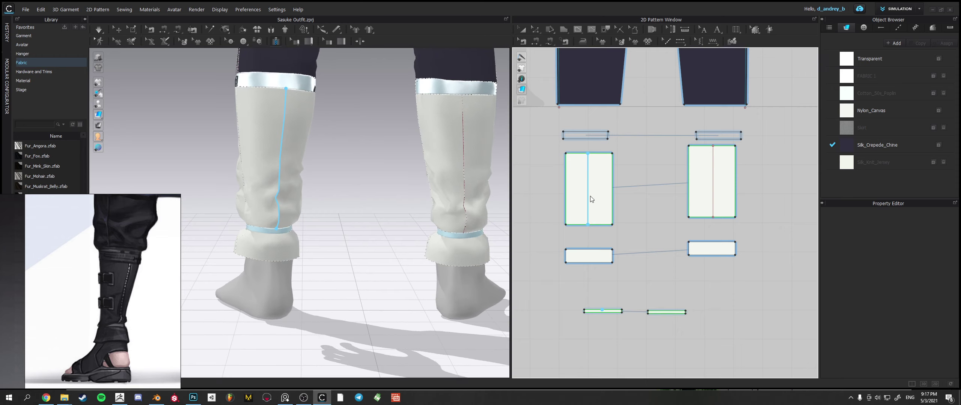
double_click(588, 226)
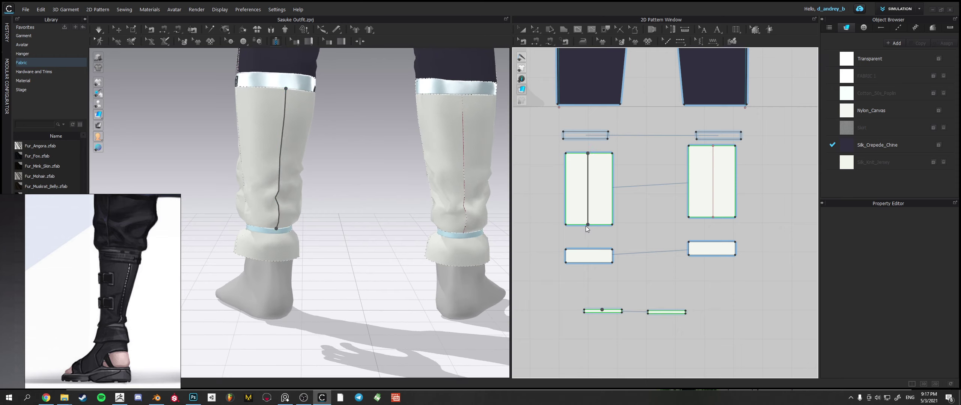
left_click(276, 42)
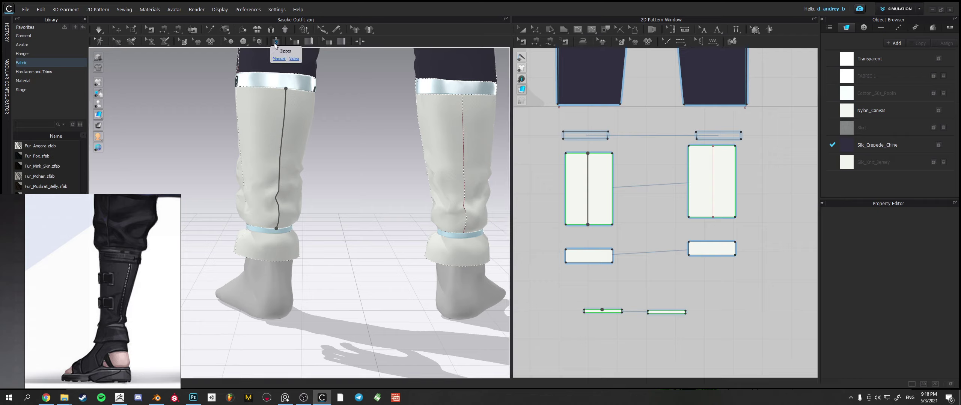
left_click(914, 29)
left_click(874, 28)
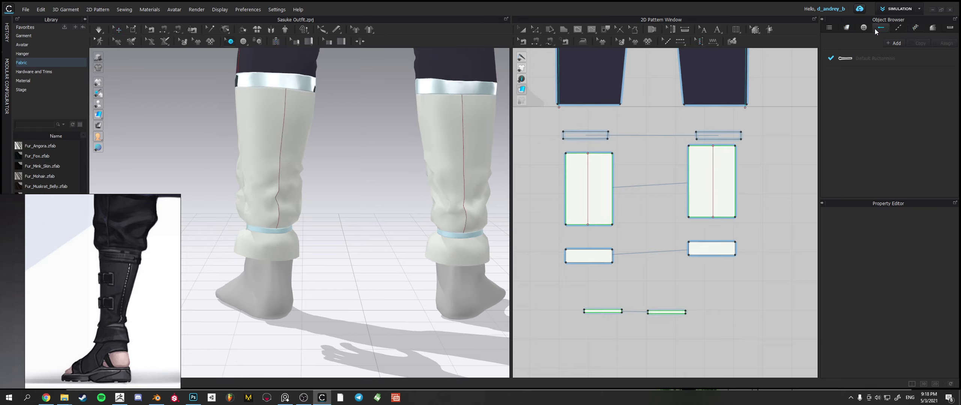
left_click(846, 28)
left_click(829, 27)
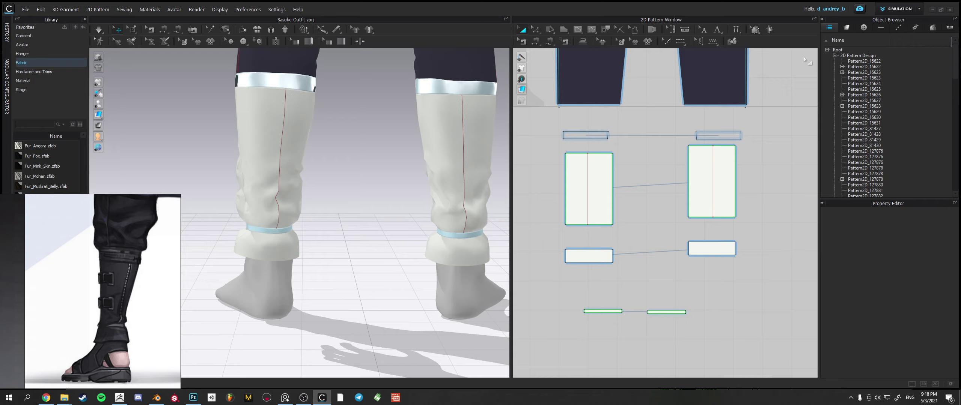
left_click(863, 29)
left_click(932, 29)
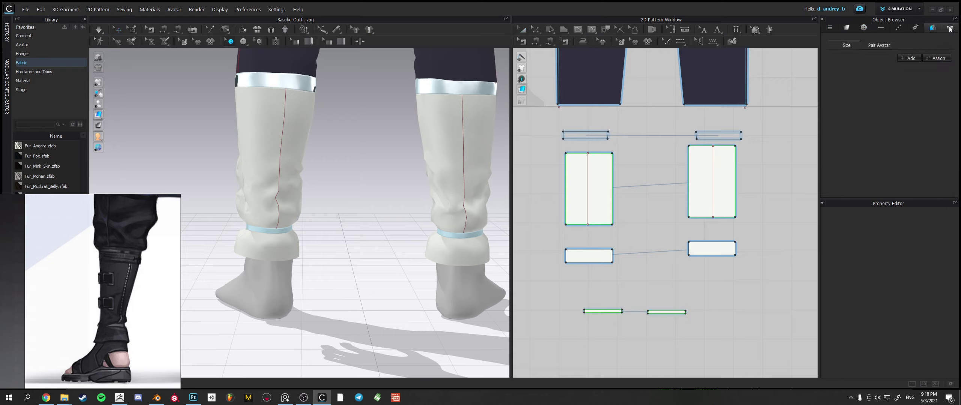
left_click(846, 27)
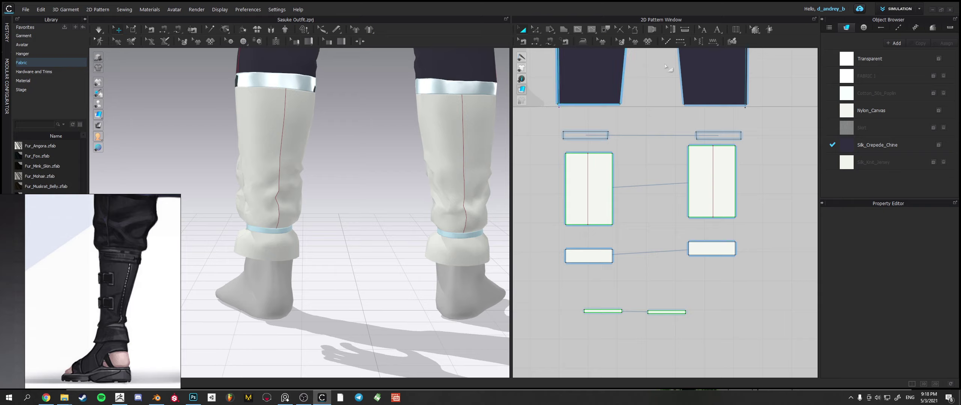
right_click(616, 161)
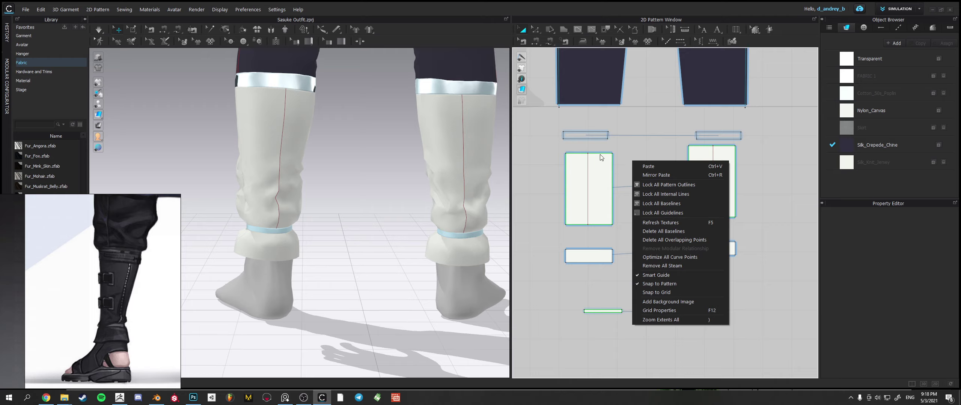
left_click(653, 129)
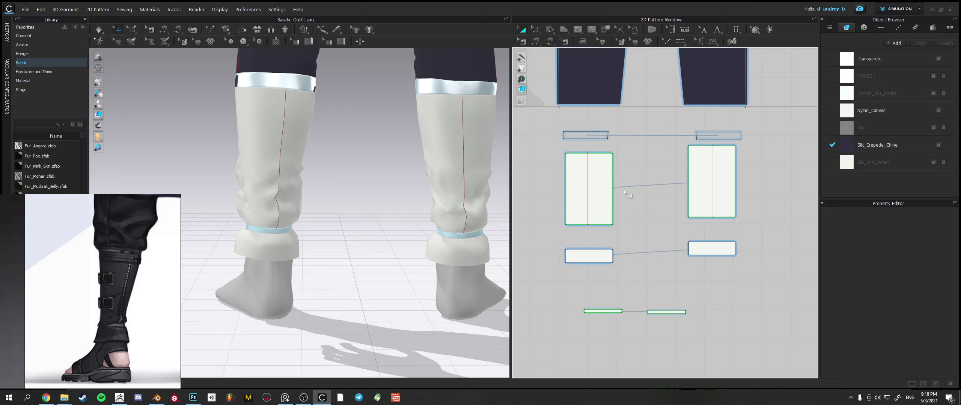
- Set the fold strength of the wrap's vertical internal line to 21 and its fold angle to 202, and simulate the drape
right_click_drag(407, 120, 405, 156)
left_click(536, 29)
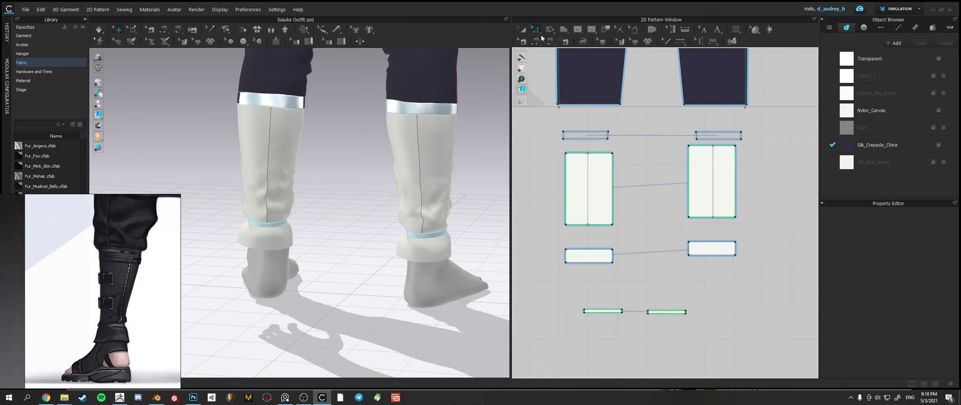
right_click(585, 194)
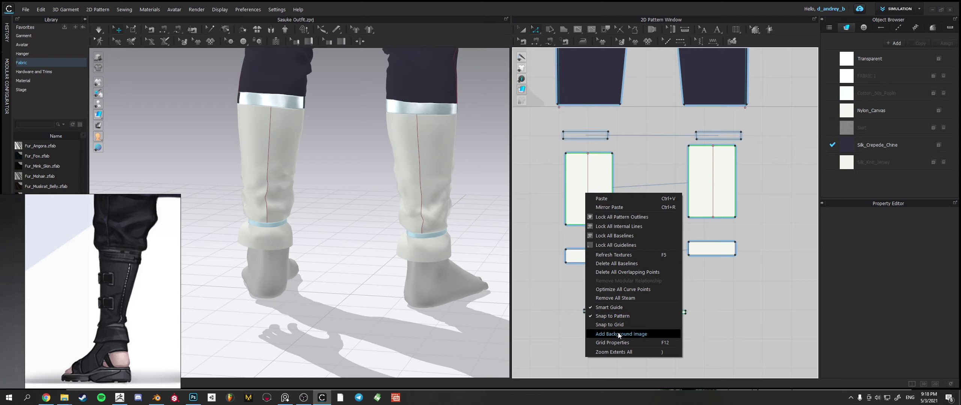
left_click(597, 174)
left_click(588, 175)
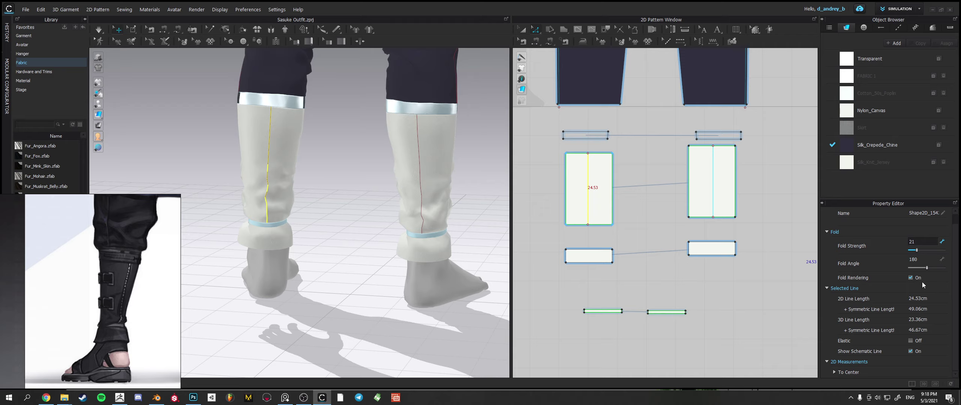
left_click(366, 192)
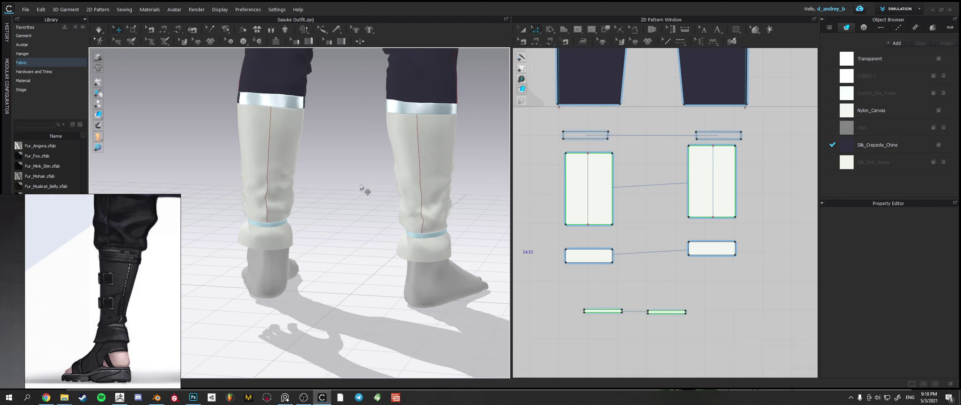
right_click_drag(366, 192, 354, 172)
key("space")
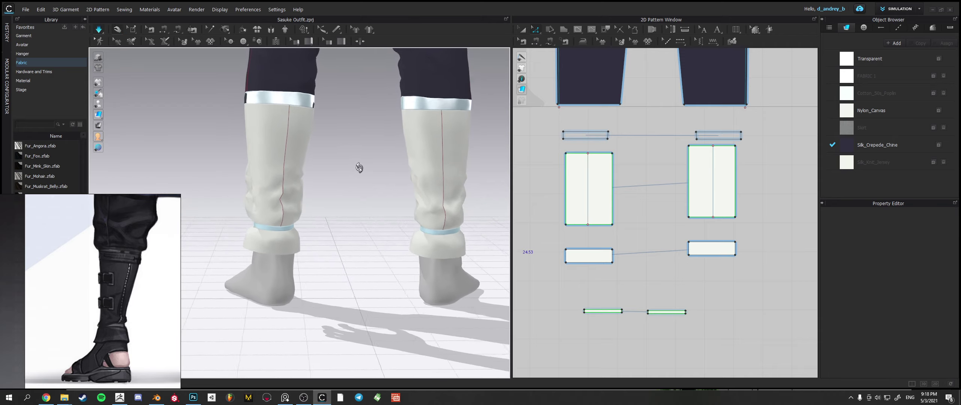
left_click(294, 191)
mouse_move(289, 210)
right_mouse_down()
mouse_move(342, 204)
mouse_move(306, 206)
right_mouse_up()
left_click(342, 205)
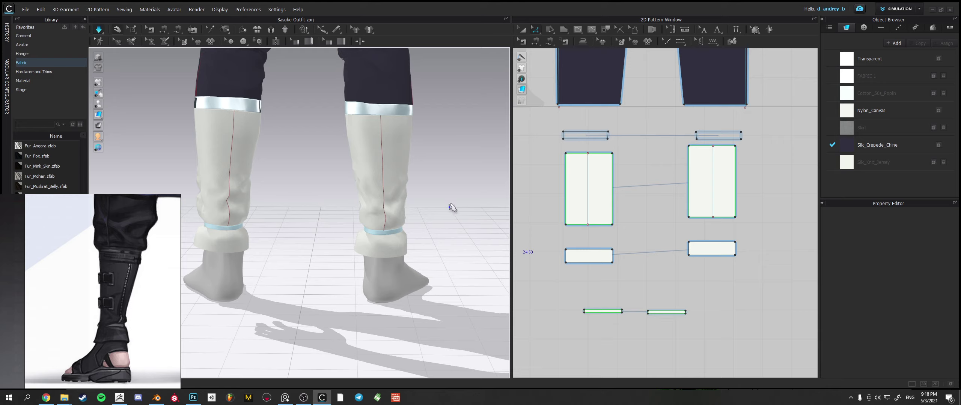
- Cut and sew the lower-leg wrap along its vertical internal line
left_click(593, 178)
right_click(593, 179)
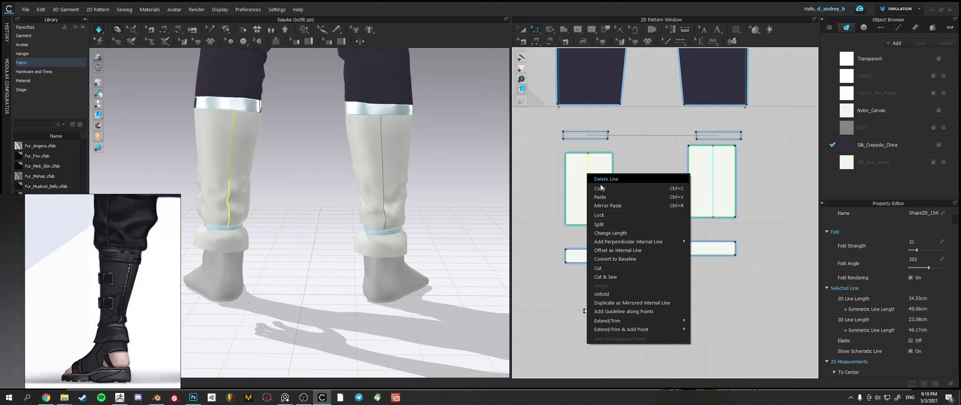
left_click(609, 277)
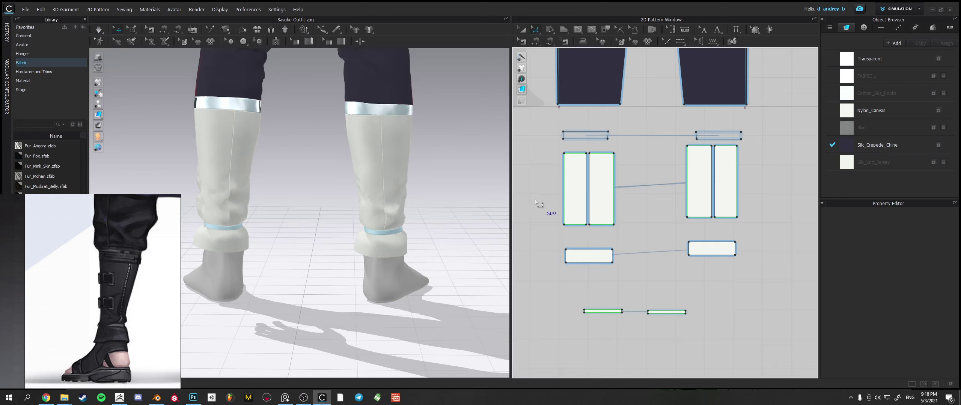
middle_click_drag(428, 189, 413, 183)
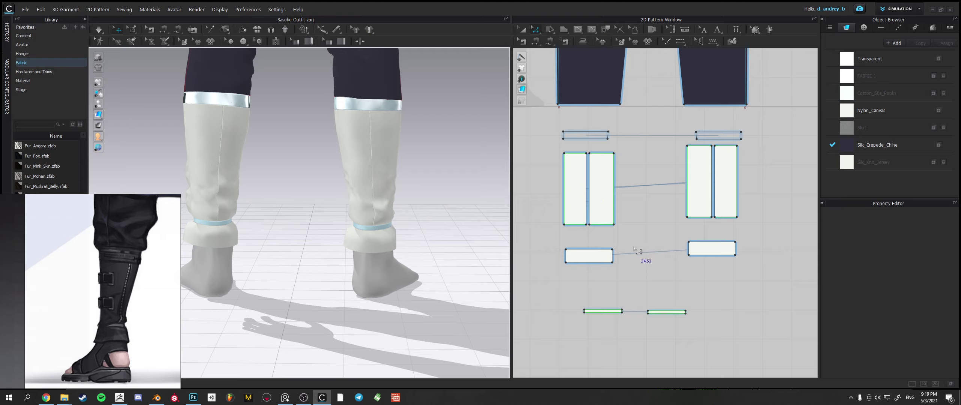
left_click(596, 189)
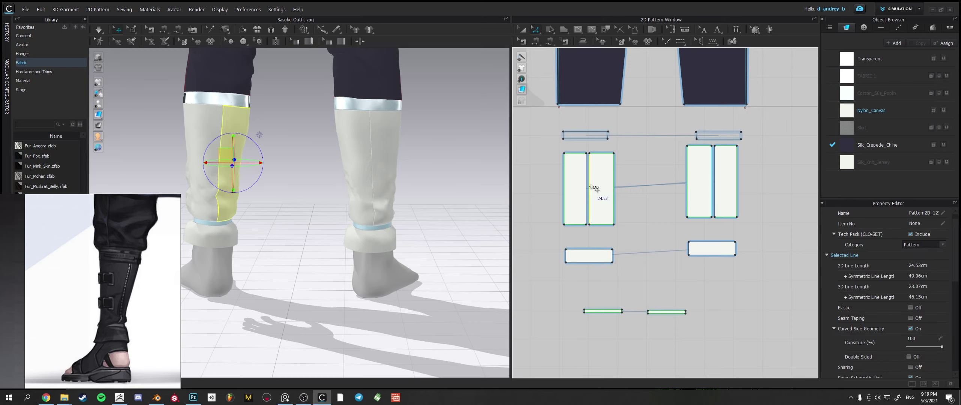
left_click_drag(596, 190, 595, 189)
left_click(652, 180)
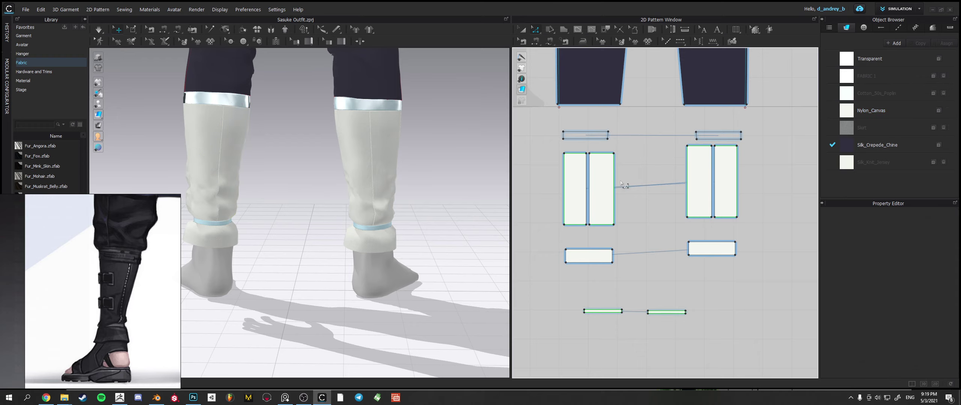
scroll(606, 186, "down", 4)
scroll(604, 186, "up", 5)
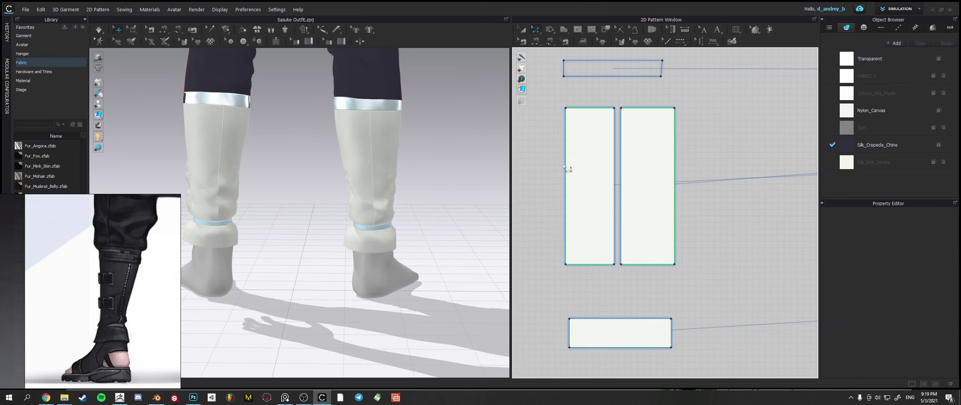
key("b")
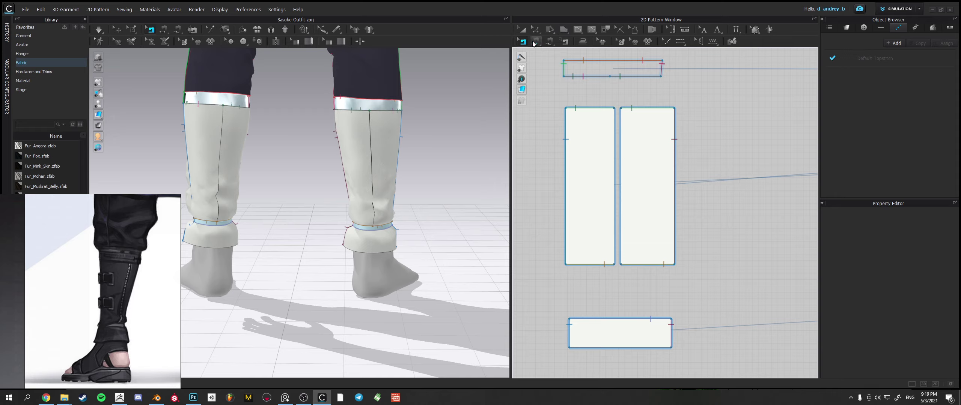
left_click(563, 31)
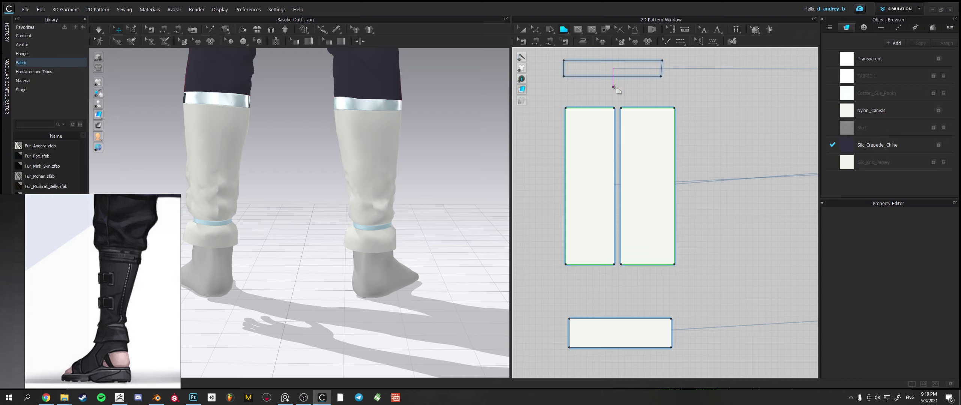
left_click(591, 104)
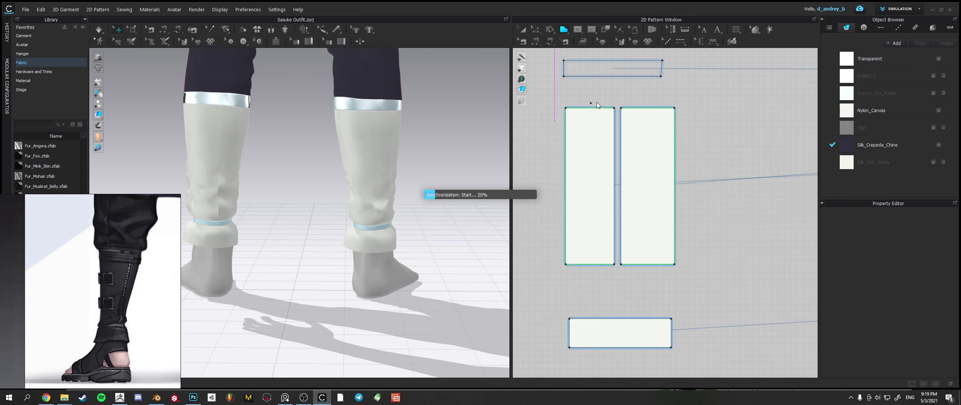
- Undo the cut-and-sew split of the lower-leg wraps
key("z")
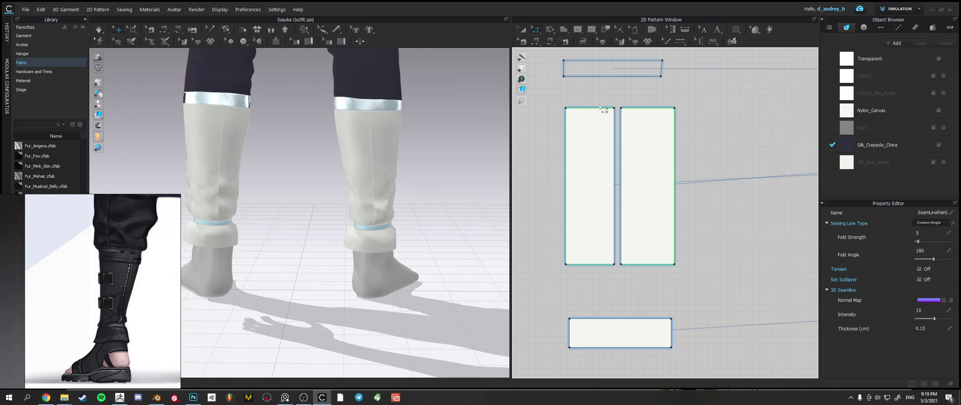
left_click(623, 130)
key("Escape")
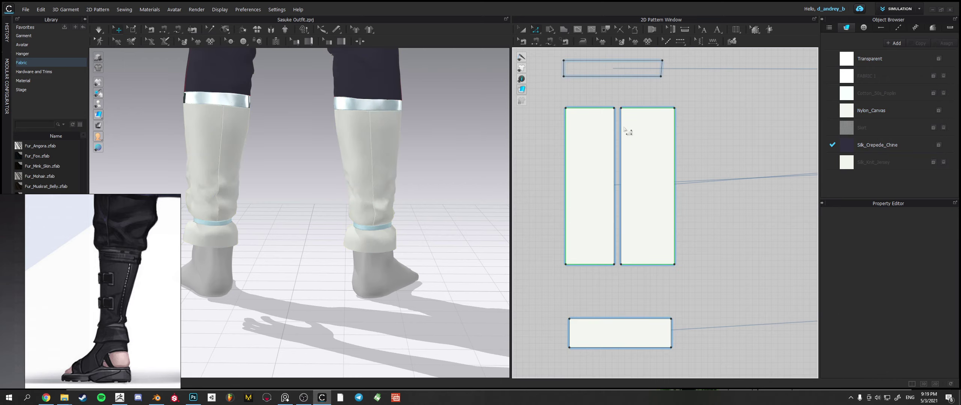
key("ctrl+z")
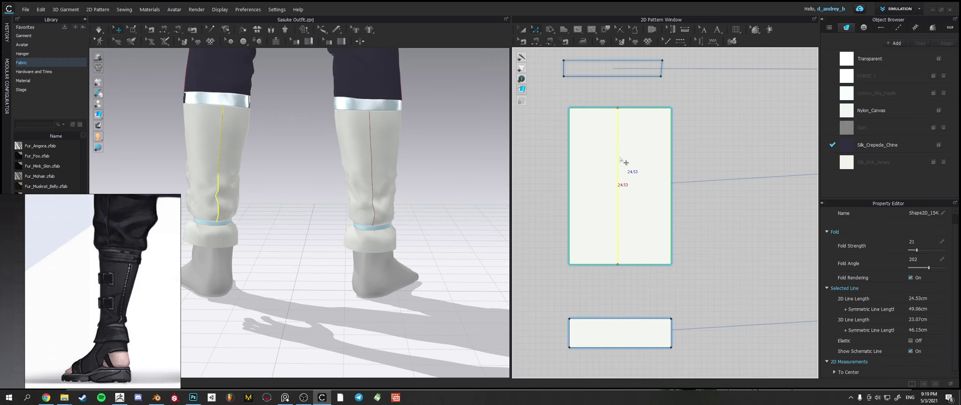
- Shift the wrap's vertical internal line slightly left and paste a parallel copy beside it, about 7.7 cm from the piece's right edge
left_click_drag(619, 159, 616, 159)
key("g")
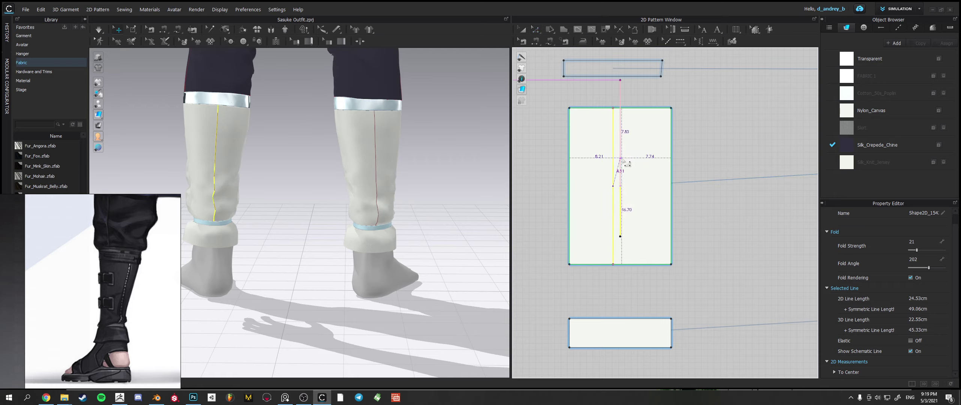
left_click(620, 158)
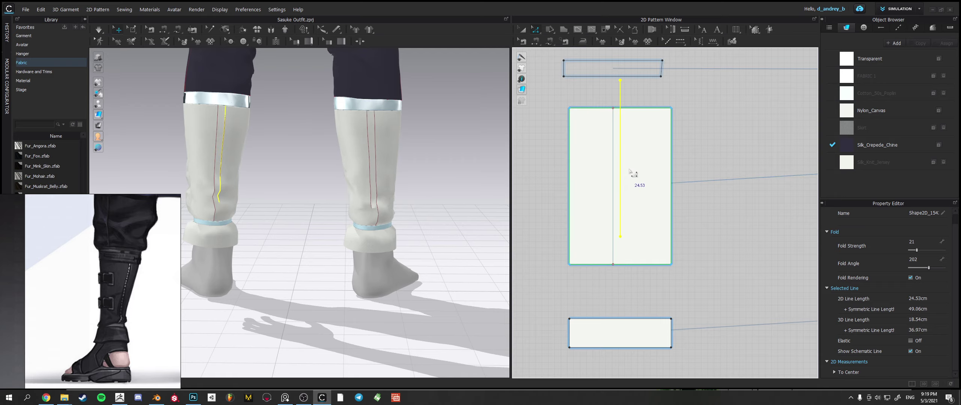
- Place the copied line parallel and close to the wrap's original internal line, and set the fold strength of both lines to 22
mouse_move(622, 183)
left_mouse_down()
mouse_move(623, 217)
mouse_move(628, 197)
left_mouse_up()
left_click(614, 184)
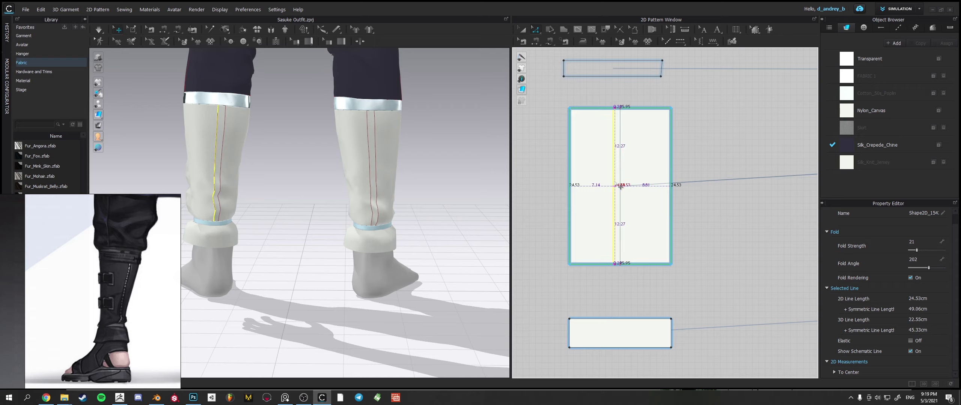
left_click_drag(620, 186, 622, 187)
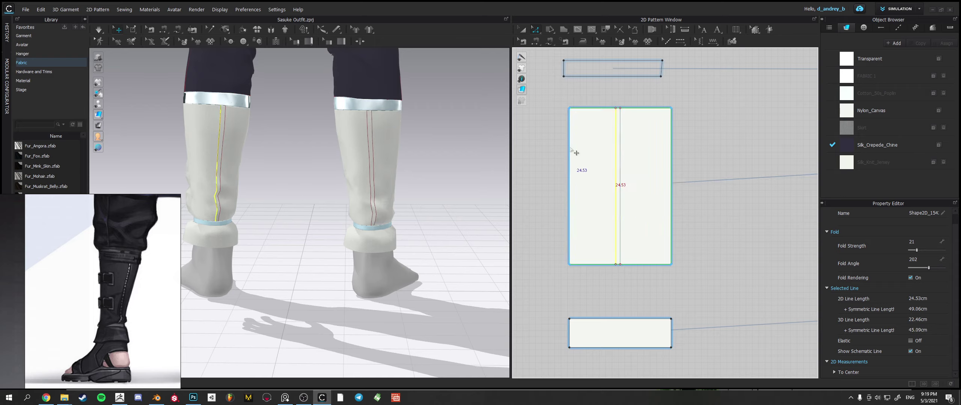
left_click(620, 142, "shift")
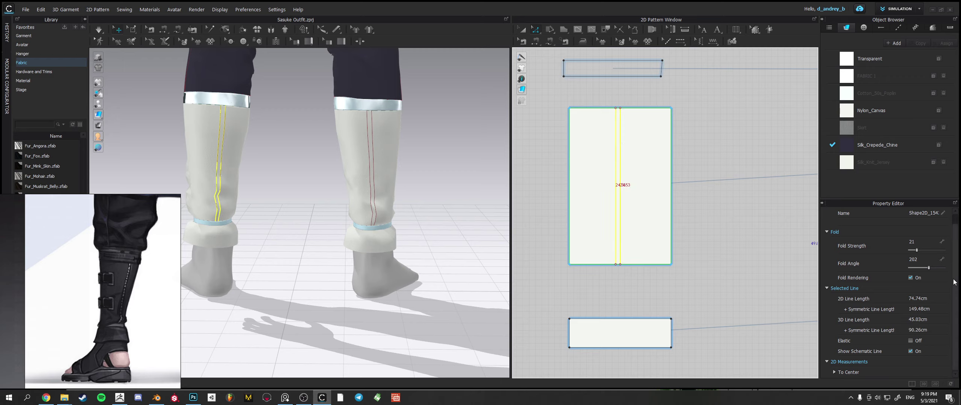
scroll(925, 272, "up", 1)
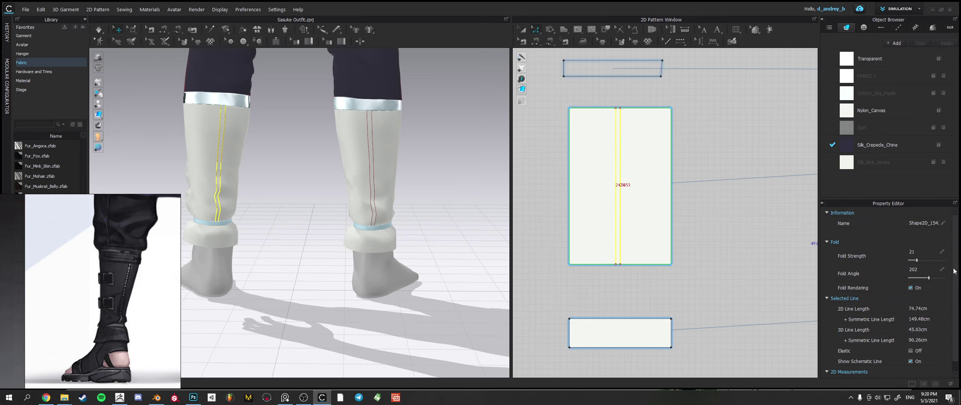
left_click(918, 262)
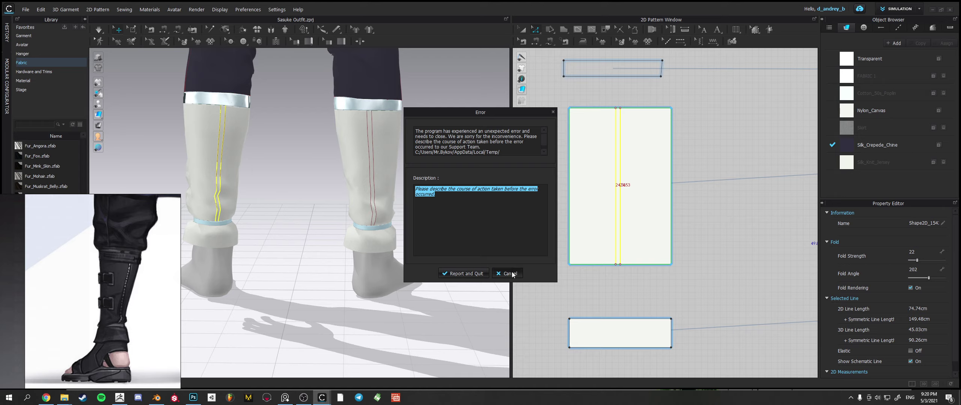
- Dismiss the crash error report, relaunch CLO and log in with the saved account
key("Escape")
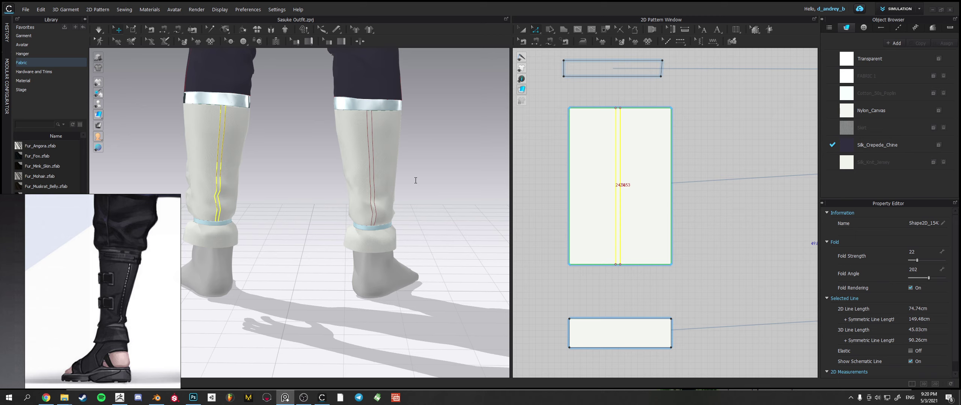
key("alt+Tab")
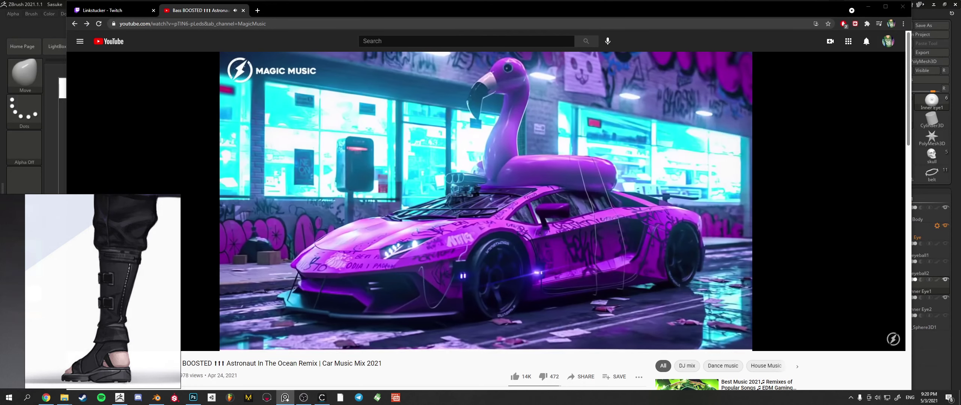
left_click(320, 397)
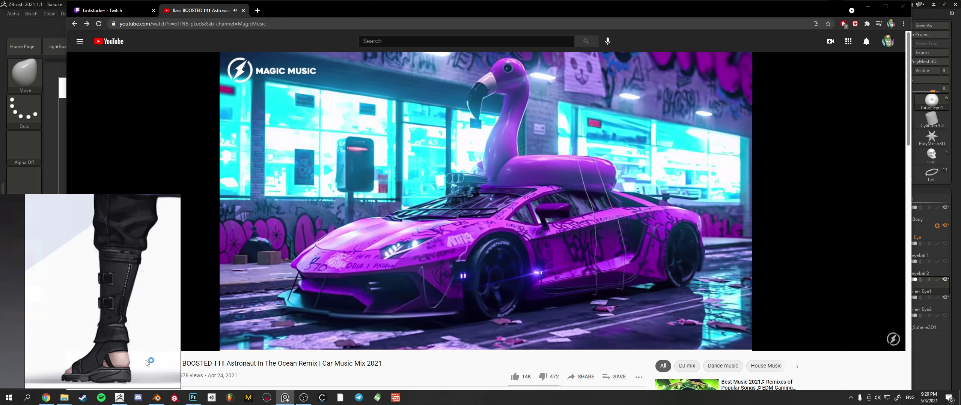
left_click(450, 214)
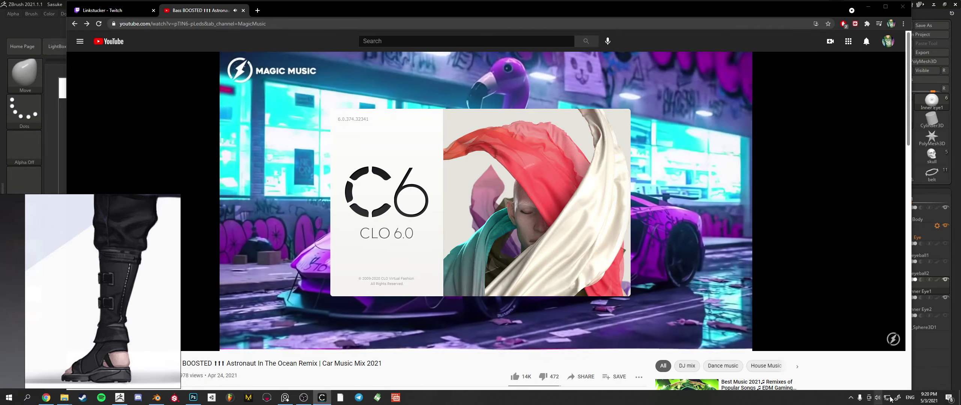
left_click(954, 370)
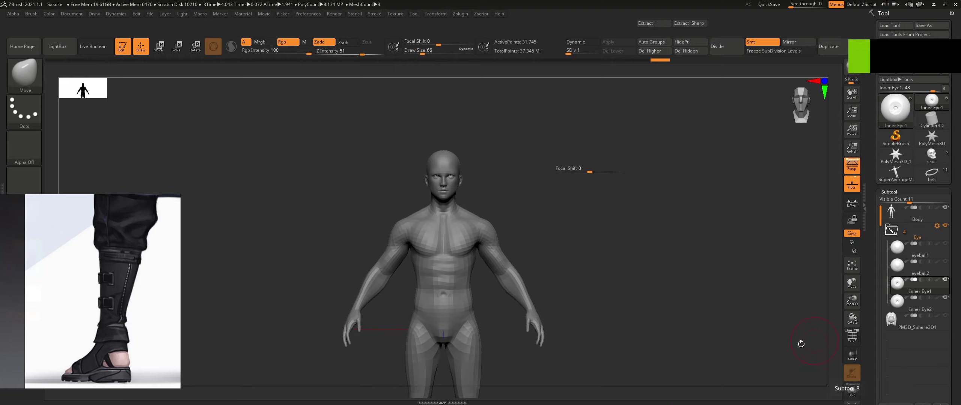
- Open the Sasuke Outfit project file from the Sasuke folder on the desktop
key("super")
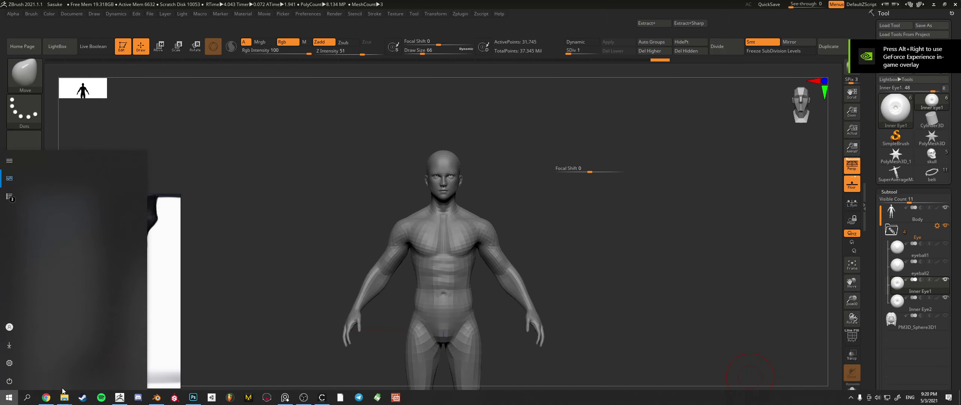
mouse_move(64, 397)
mouse_move(83, 374)
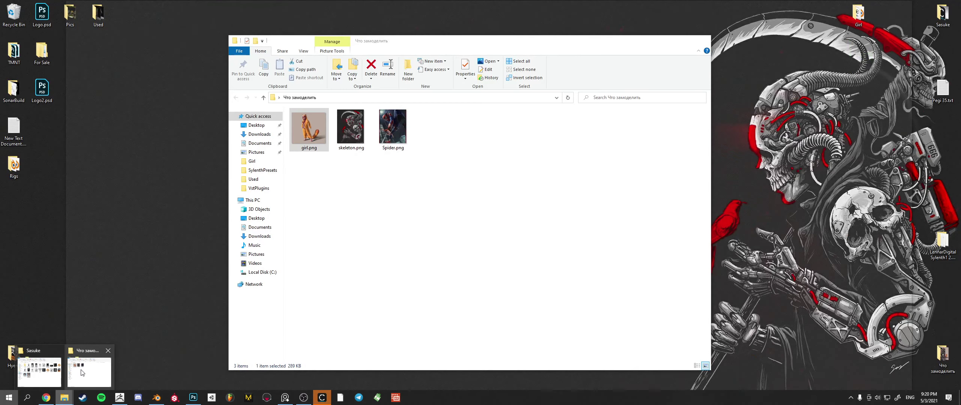
left_click(39, 371)
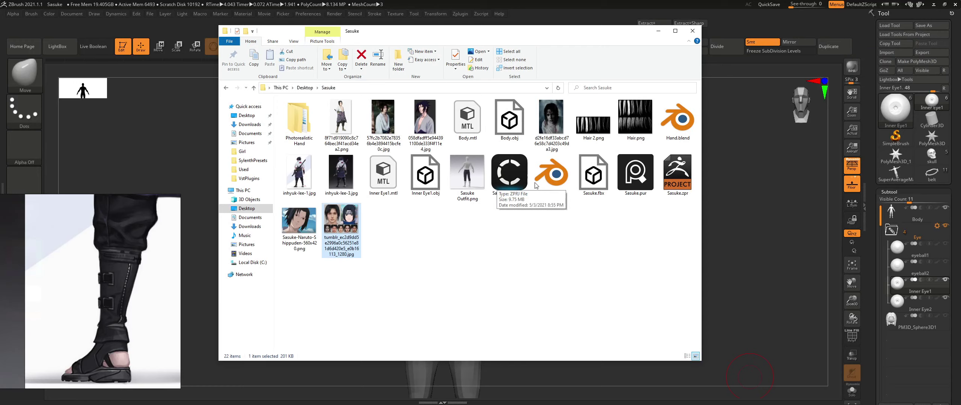
left_click(501, 180)
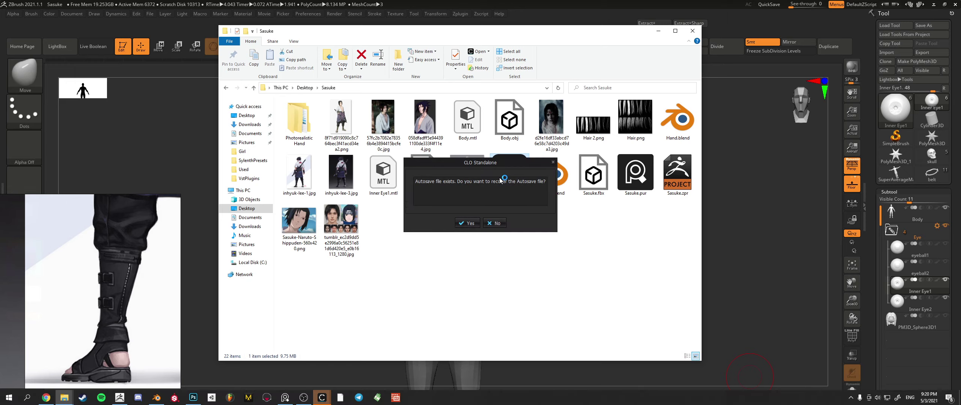
- Decline the autosave recovery, close the empty CLO window and log in to the instance loading the outfit project
left_click(493, 224)
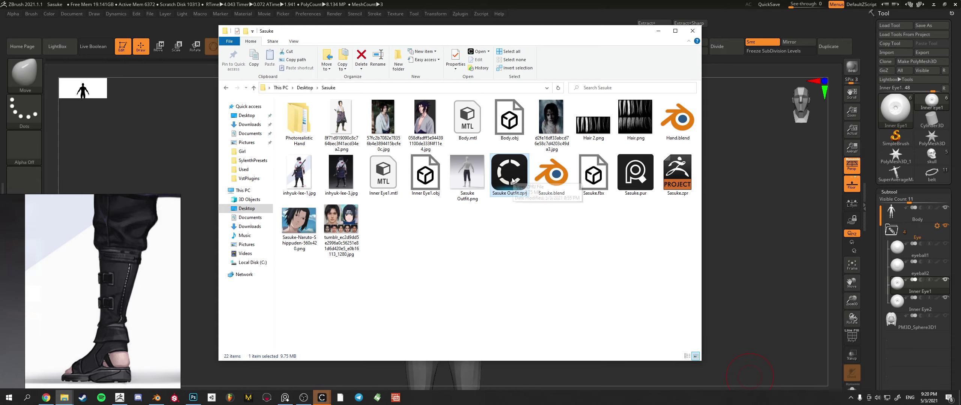
left_click(321, 398)
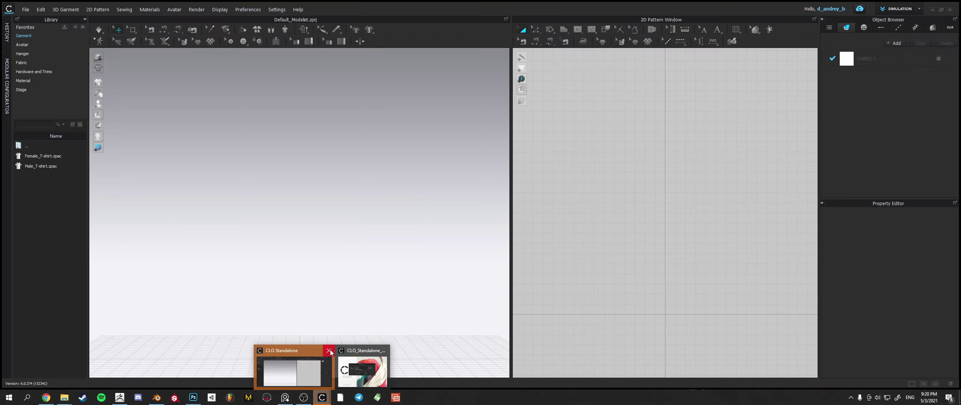
left_click(330, 352)
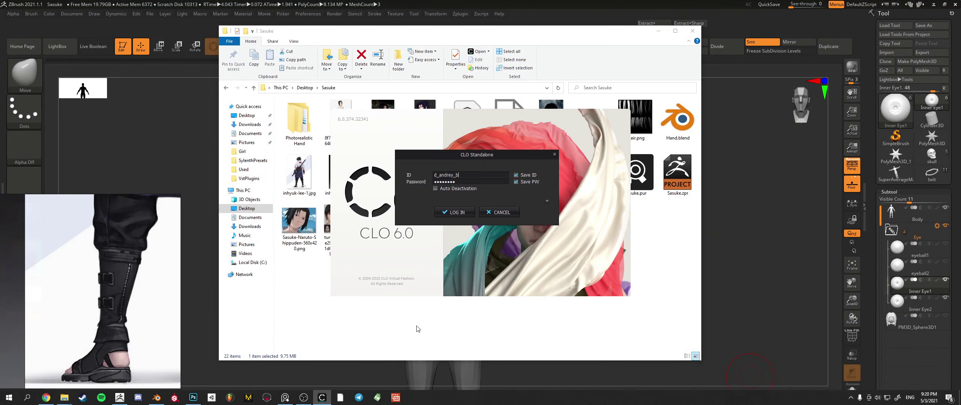
left_click(457, 213)
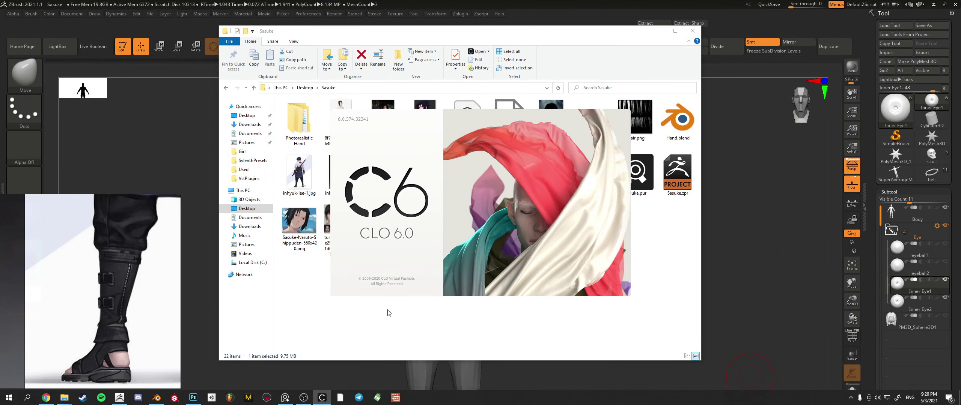
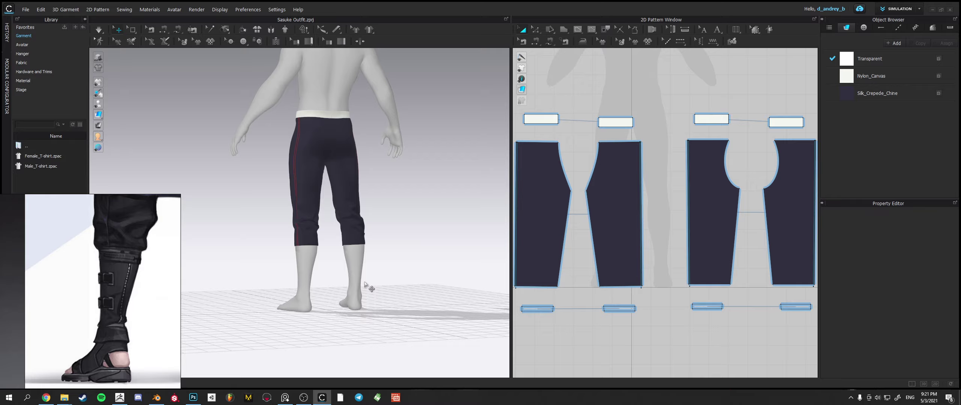
- Move the four narrow cuff pieces below the trouser hems slightly closer to the trouser patterns
right_click_drag(329, 286, 361, 285)
middle_click_drag(361, 283, 339, 221)
scroll(363, 262, "down", 3)
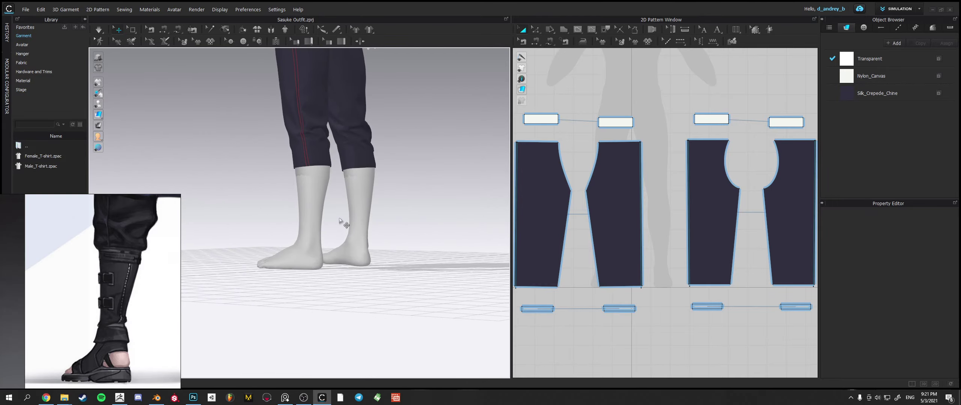
right_click_drag(339, 221, 325, 228)
scroll(653, 165, "down", 4)
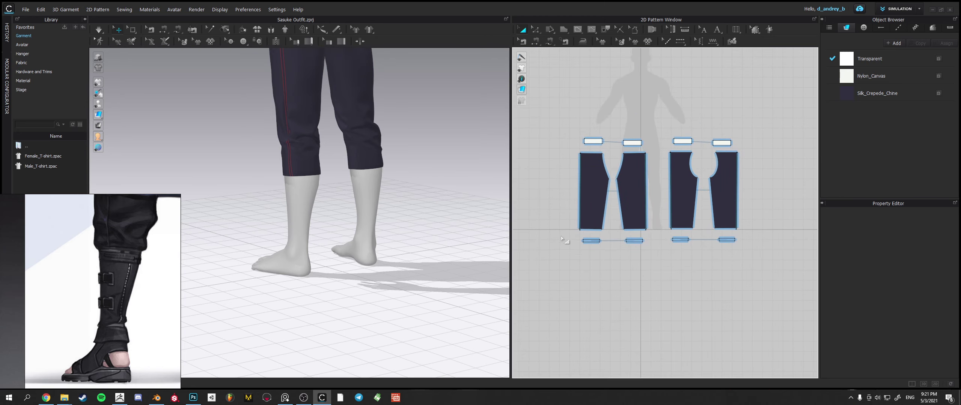
left_click_drag(560, 236, 743, 276)
left_click_drag(592, 241, 592, 237)
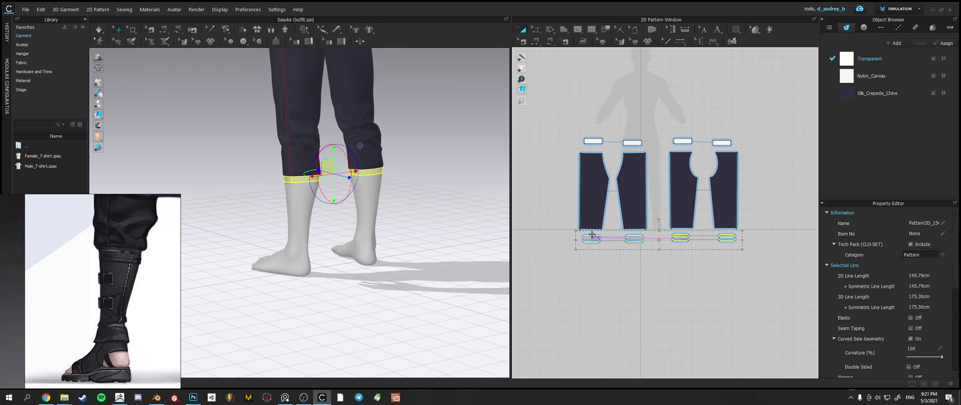
left_click(593, 275)
- Draw an upright rectangular polygon pattern, about 101 cm in perimeter, below the cuff of the first trouser piece
scroll(594, 275, "up", 3)
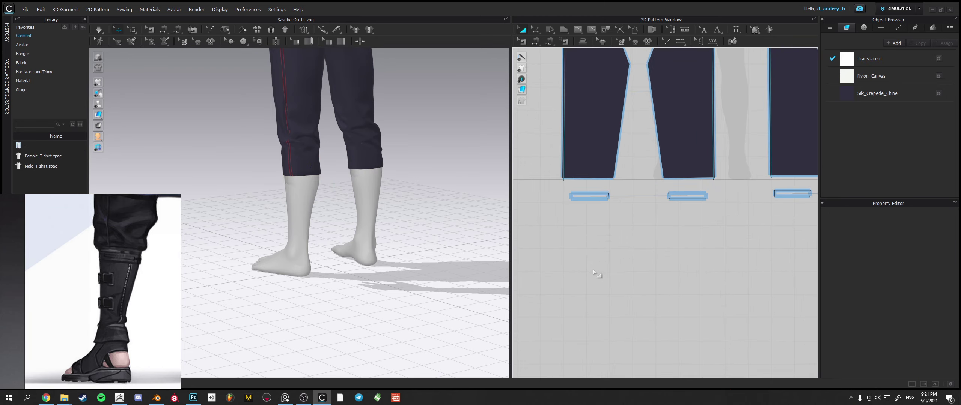
middle_click_drag(594, 274, 586, 264)
left_click(564, 30)
left_click(562, 187)
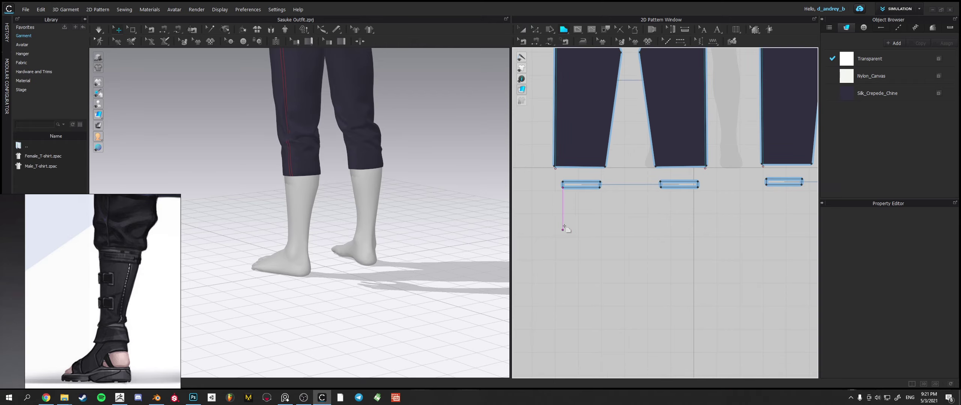
left_click(555, 194)
left_click(605, 195)
left_click(605, 262)
left_click(555, 262)
left_click(556, 195)
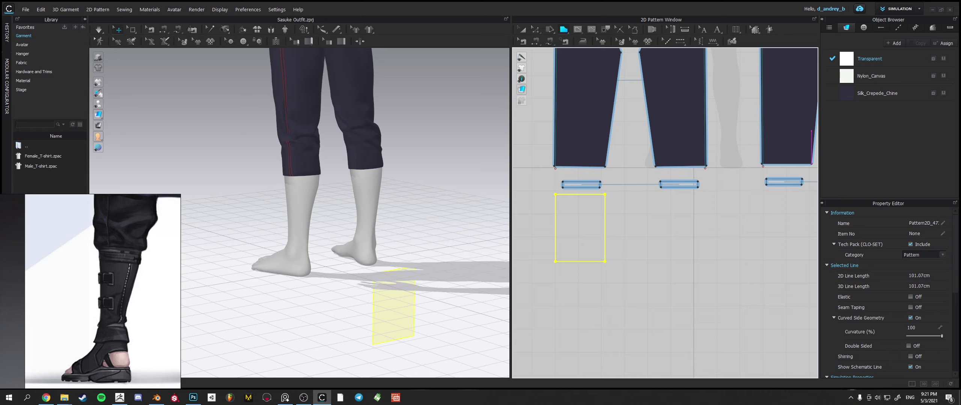
- Assign the Nylon_Canvas fabric to the new rectangular pattern
scroll(936, 337, "down", 4)
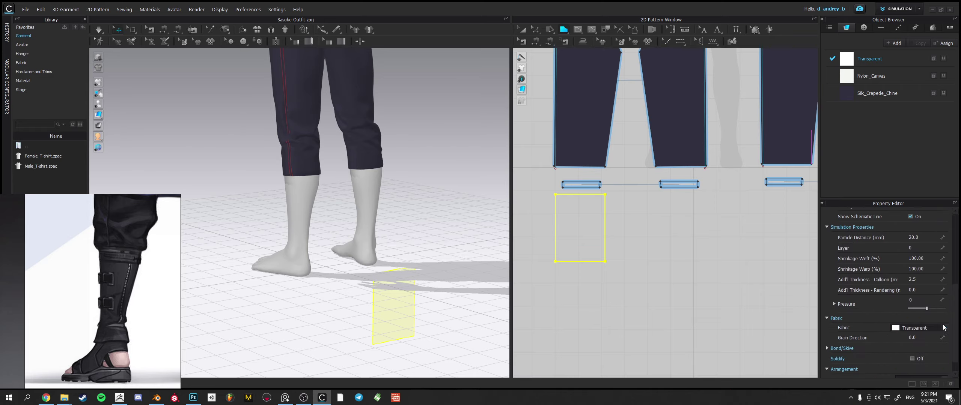
left_click(944, 328)
left_click(929, 343)
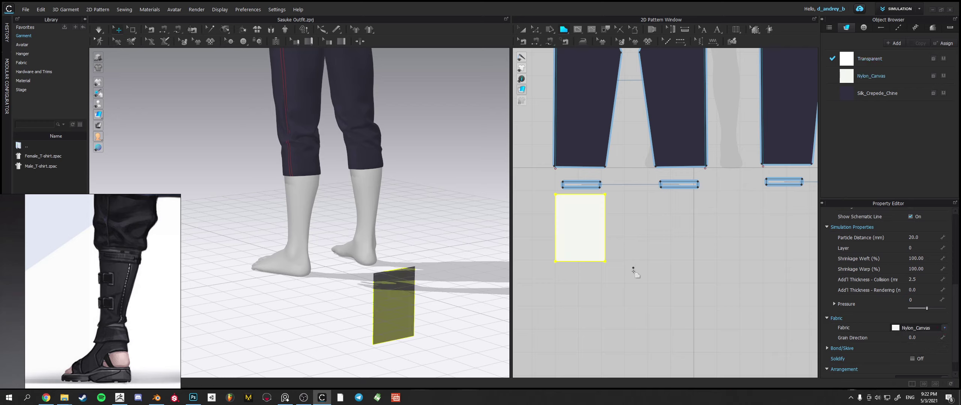
- Move the new rectangular panel in 3D so it stands in front of the avatar's lower leg
right_click_drag(382, 279, 453, 286)
scroll(316, 309, "up", 4)
scroll(314, 308, "down", 4)
middle_click_drag(295, 313, 352, 289)
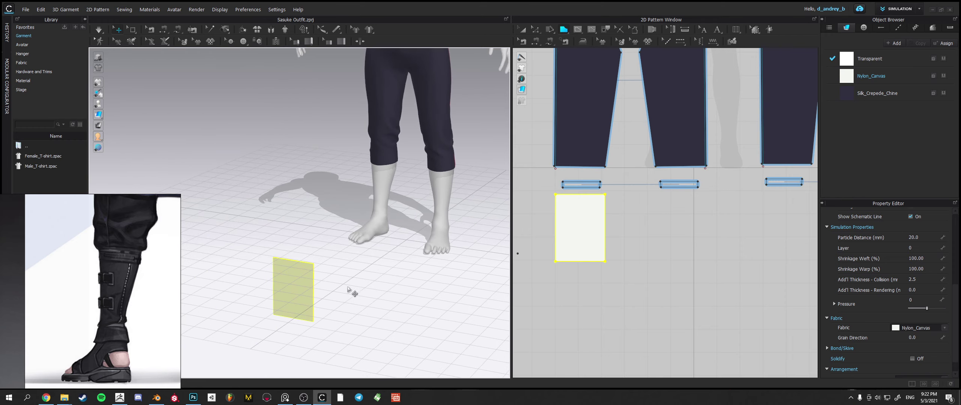
left_click(309, 284)
left_click_drag(333, 288, 376, 170)
right_click_drag(390, 201, 375, 217)
- Create a symmetric copy with sewing of the rectangular panel and place it below the second trouser piece's cuff
right_click(572, 222)
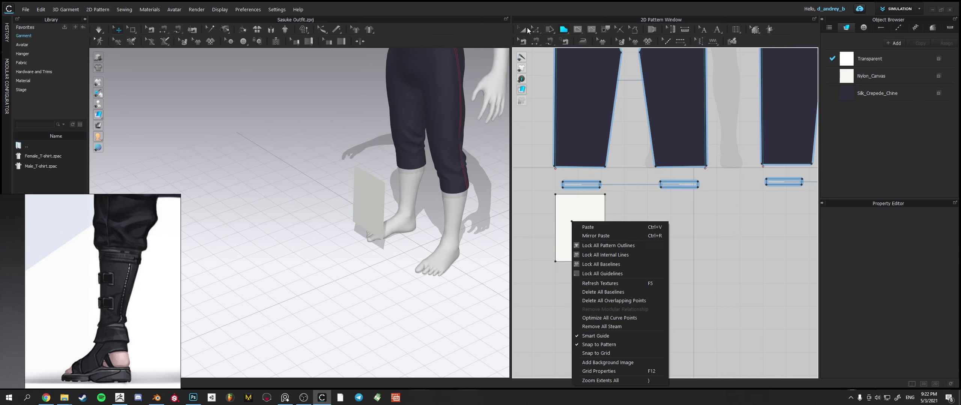
left_click(527, 29)
left_click(581, 225)
right_click(584, 225)
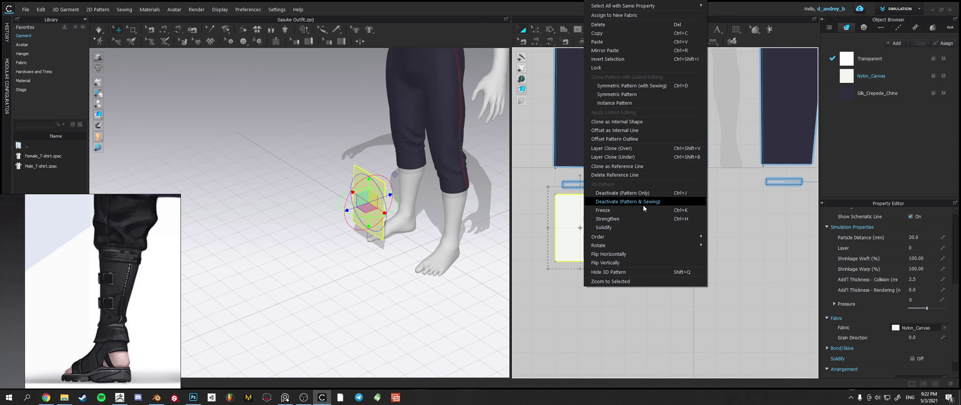
left_click(632, 85)
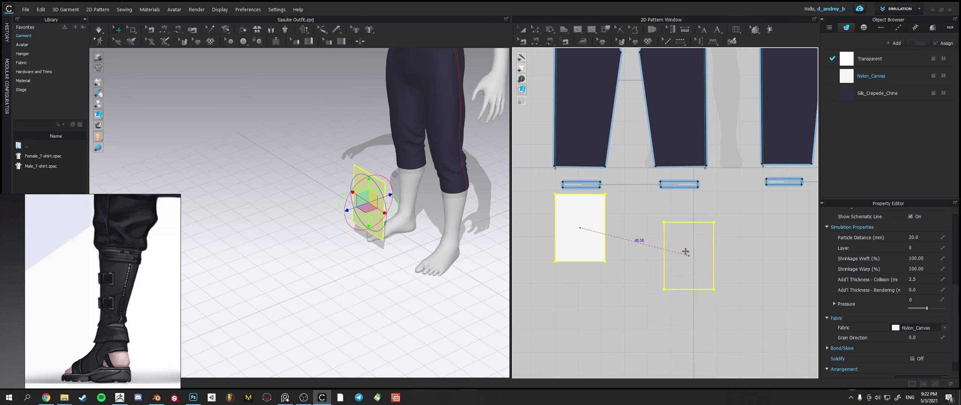
left_click(687, 232)
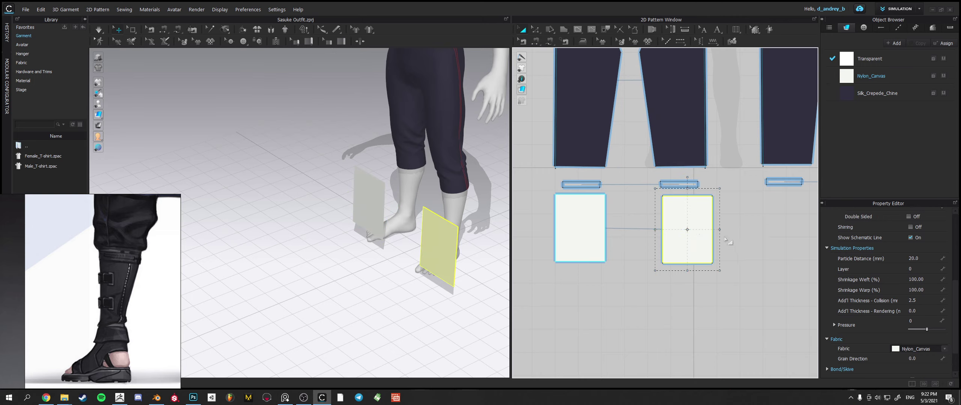
- Copy both rectangular panels and paste the duplicates in line below the other pair of trouser pieces
left_click(583, 236, "shift")
key("ctrl+c")
key("ctrl+v")
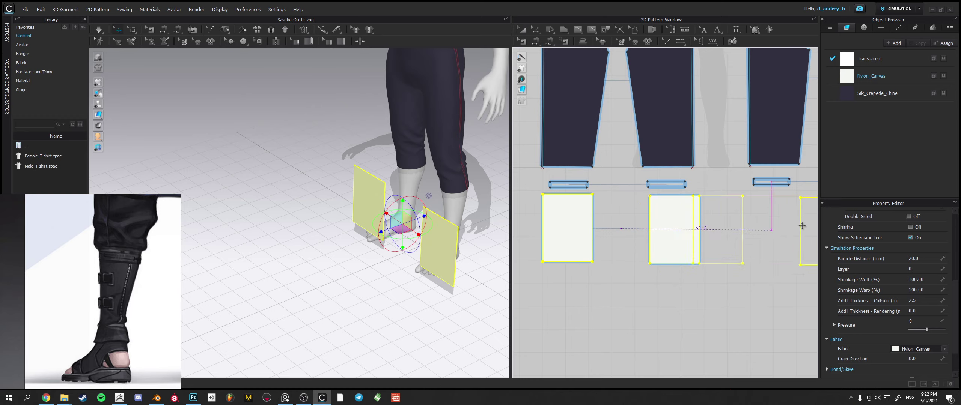
left_click(788, 240)
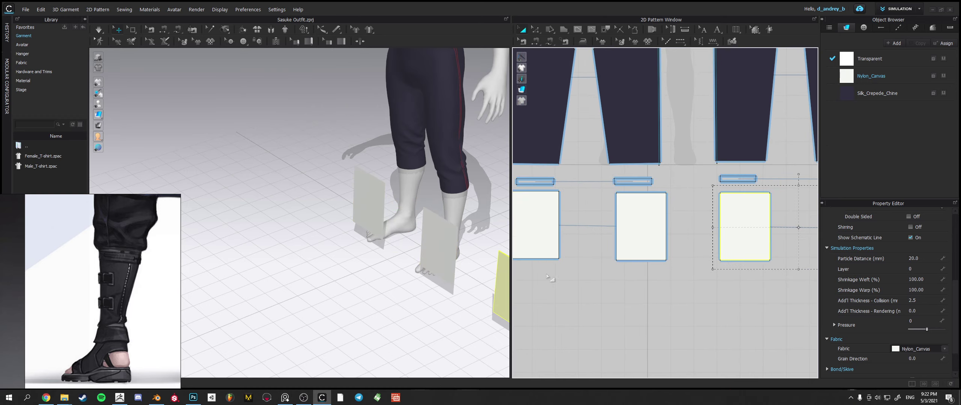
- Move the pasted panels behind the avatar's lower legs in 3D and rotate them to face backward
scroll(428, 285, "up", 5)
middle_click_drag(428, 286, 419, 265)
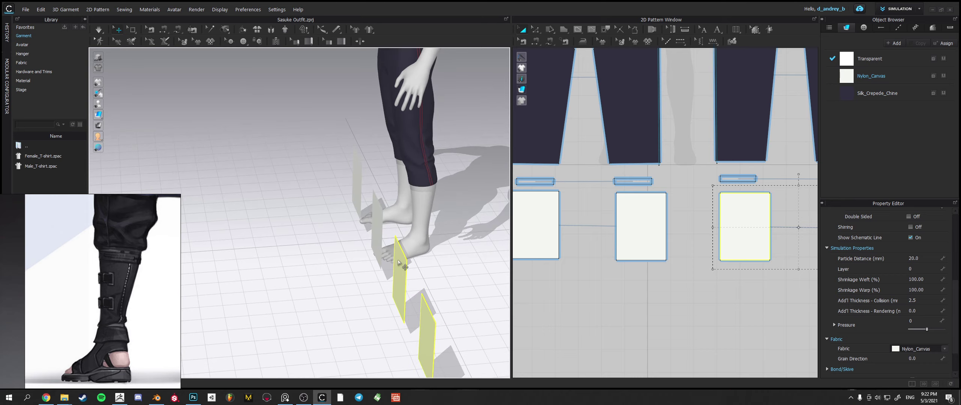
left_click(397, 260)
left_click_drag(388, 273, 434, 206)
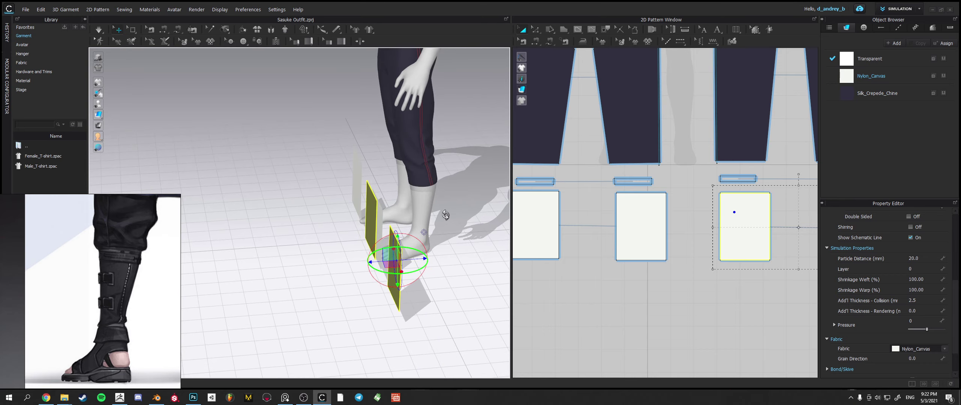
left_click_drag(417, 259, 449, 224)
key("2")
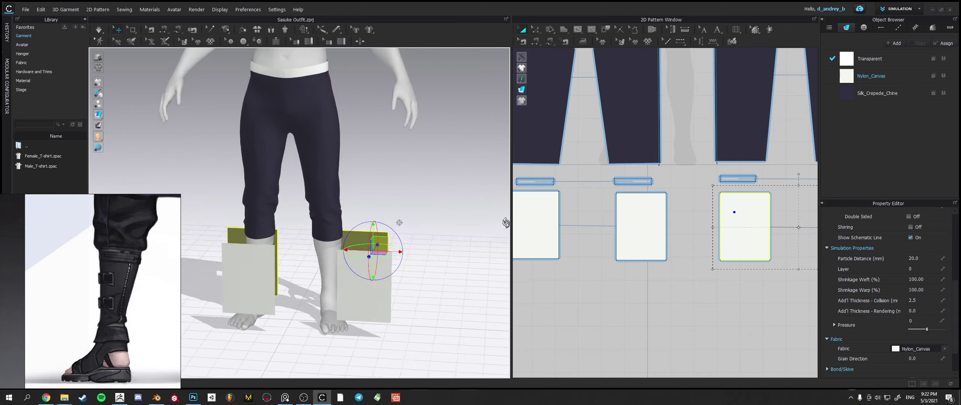
middle_click_drag(350, 247, 418, 225)
right_click_drag(417, 225, 379, 268)
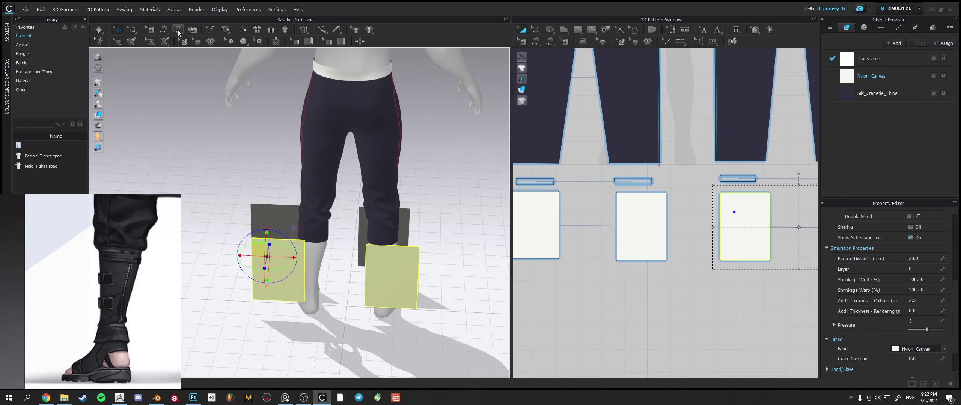
- Sew the lower edge of a back trouser cuff to the top edge of the rectangular leg panel behind it
left_click(163, 29)
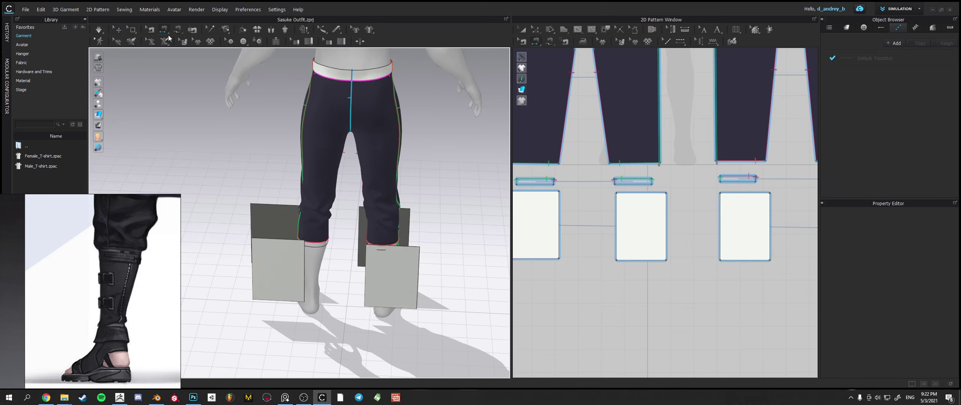
left_click(324, 249)
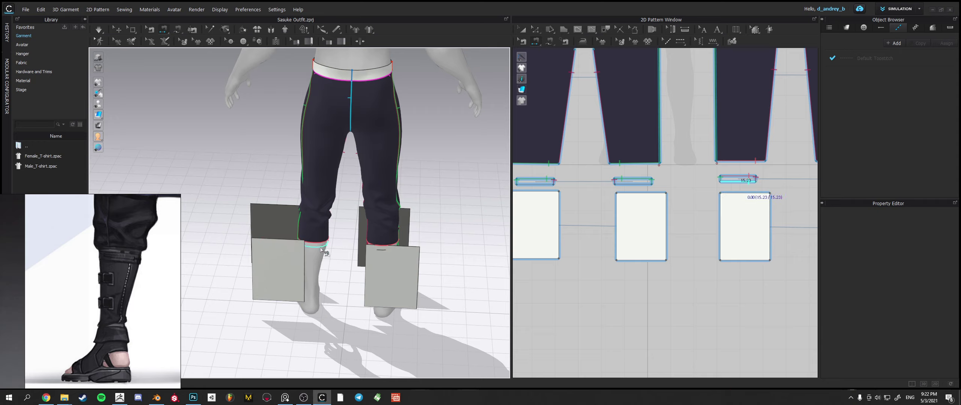
- Sew the top edges of the front and back lower-leg panels to the narrow bands below the trouser hems
left_click(296, 239)
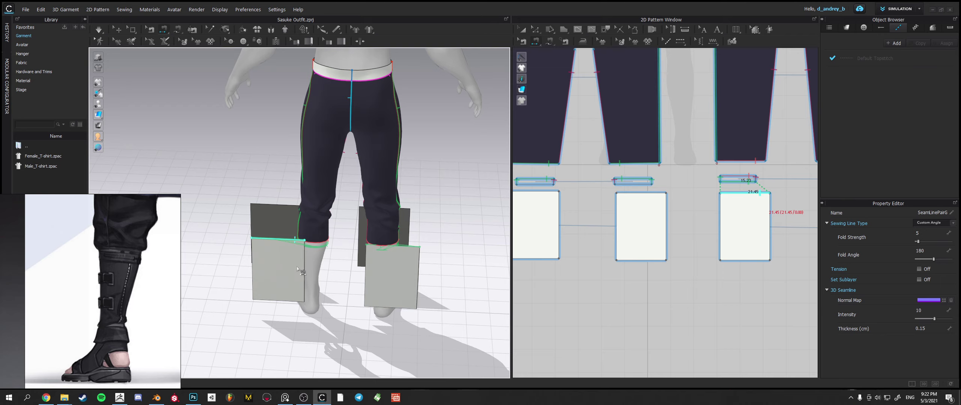
right_click_drag(262, 204, 521, 221)
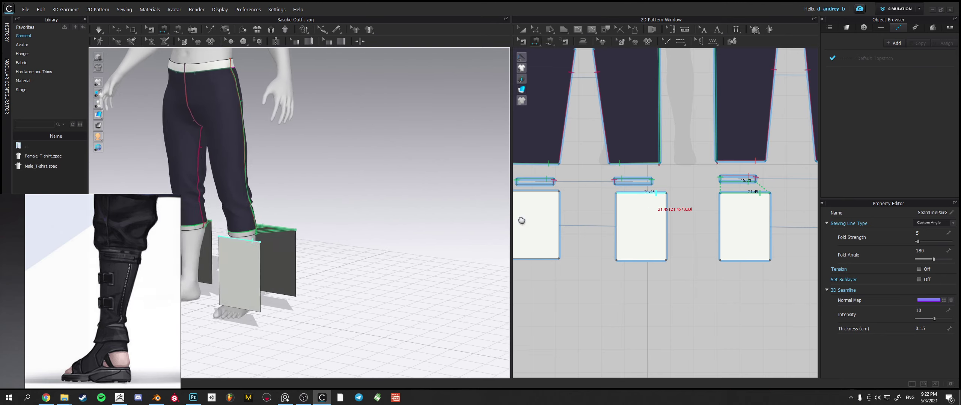
left_click(635, 182)
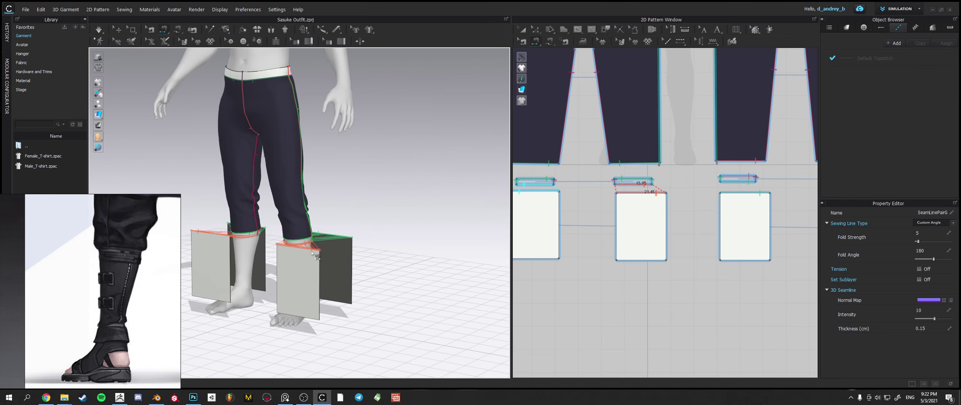
left_click(315, 256)
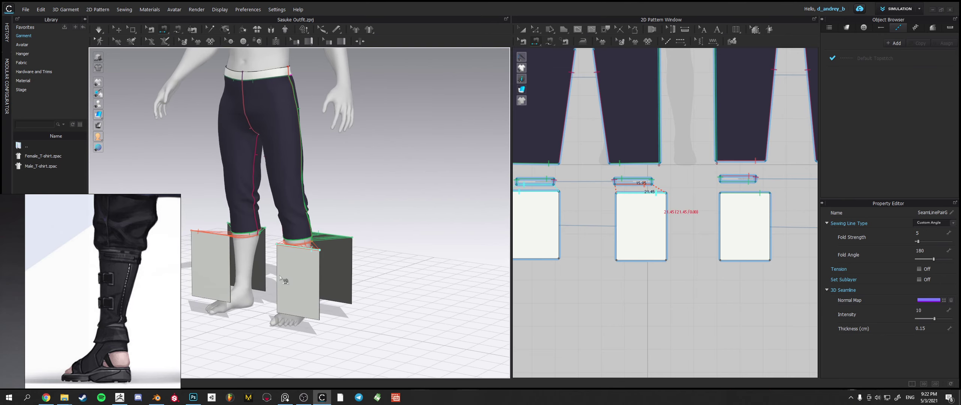
- Sew the side edges of the front lower-leg panels to the matching back panels along both sides of each leg
left_click(351, 256)
right_click_drag(325, 256, 399, 263)
middle_click_drag(398, 262, 306, 207)
right_click_drag(306, 207, 403, 214)
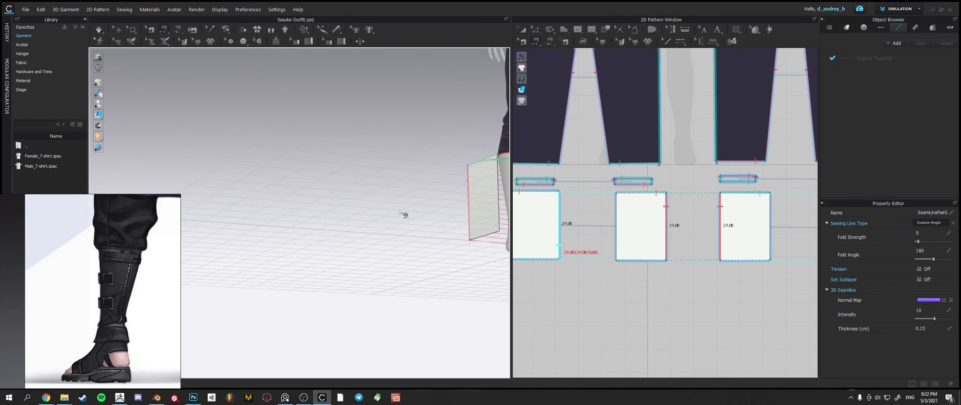
left_click(497, 182)
right_click_drag(501, 184, 337, 227)
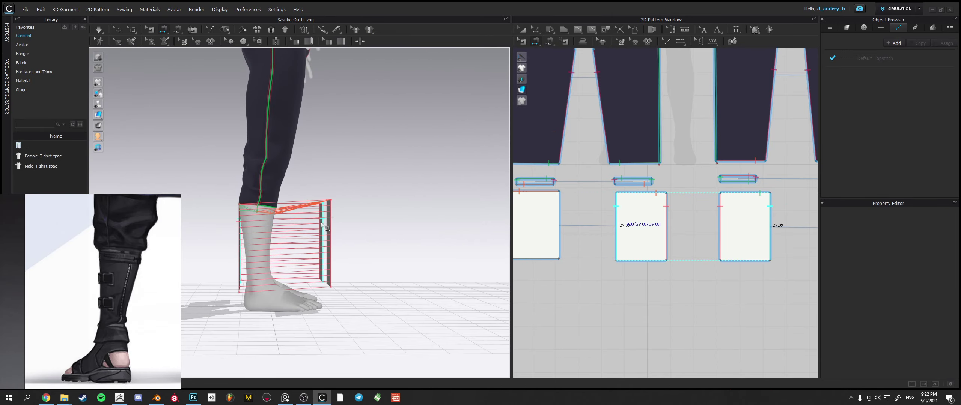
left_click(324, 221)
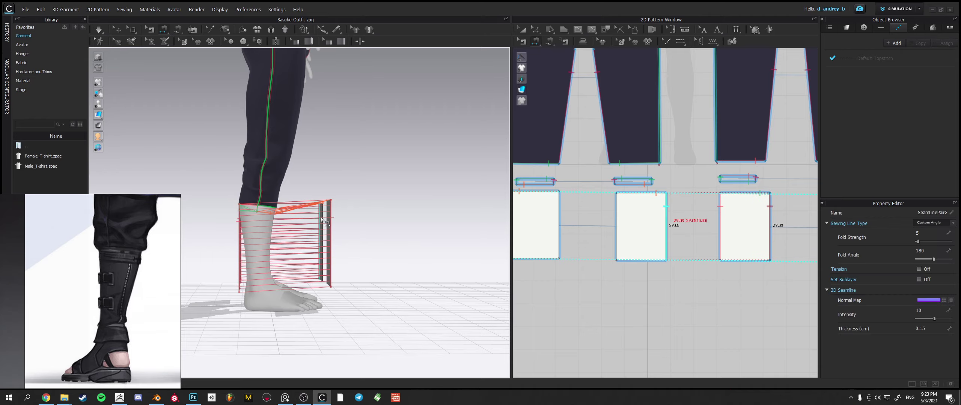
key("ctrl+z")
right_click_drag(314, 226, 278, 247)
left_click(300, 228)
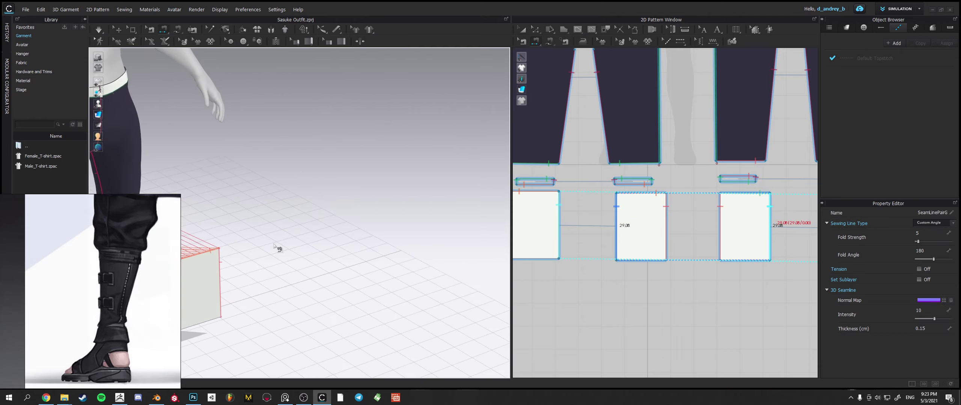
- Select all the lower-leg panels, shift them sideways around the shins, and simulate so they wrap the legs
middle_click_drag(278, 247, 354, 152)
key("q")
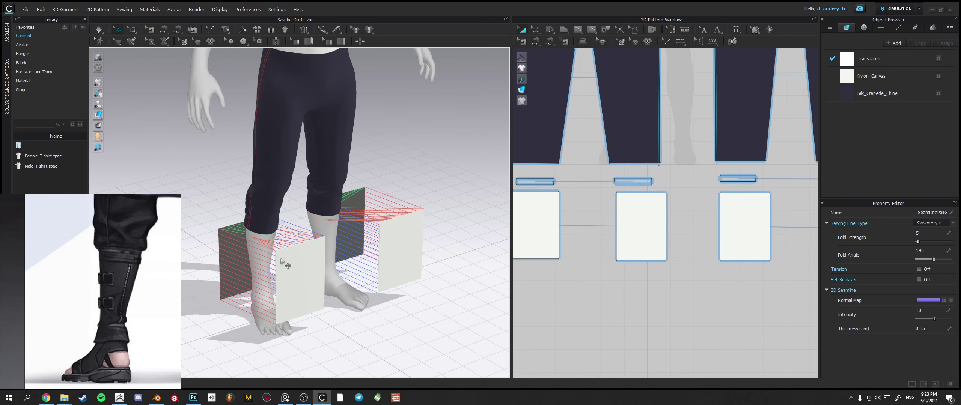
left_click(237, 248)
left_click(401, 256, "shift")
left_click(362, 233, "shift")
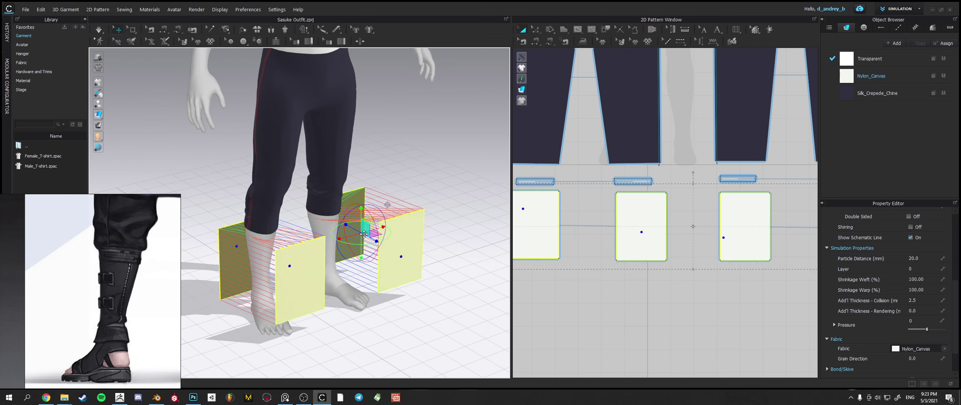
left_click_drag(382, 228, 358, 235)
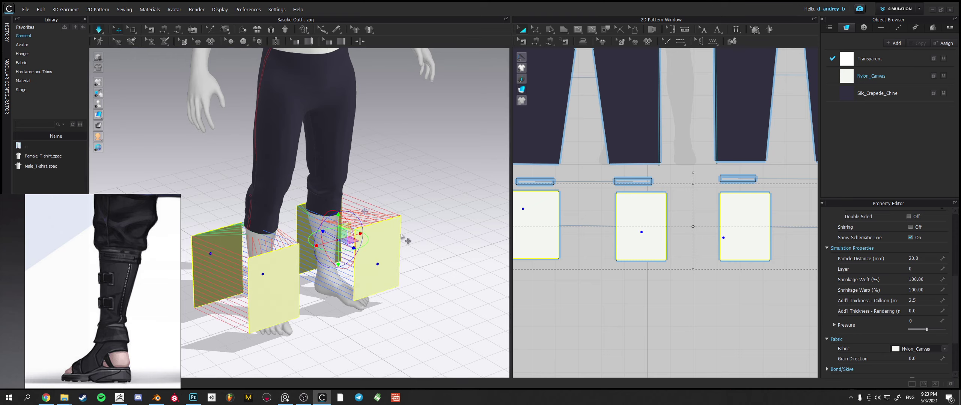
key("space")
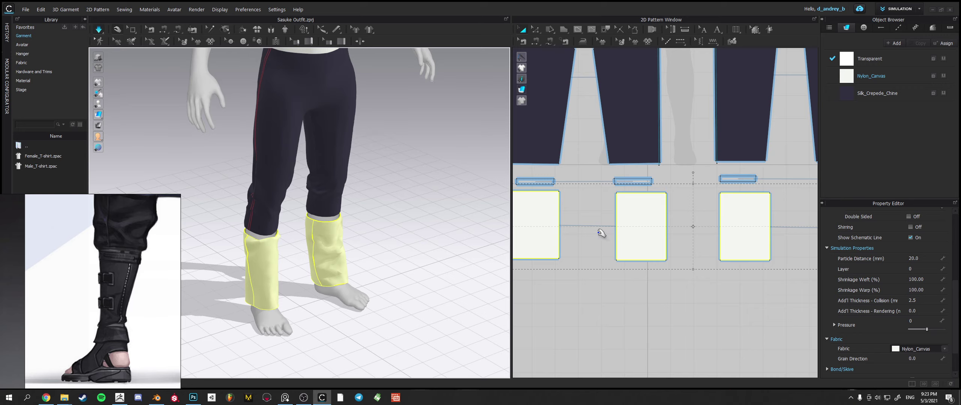
- Narrow the lower-leg panels to about 16 cm wide in two passes, simulating the fit after each pass
middle_click_drag(539, 230, 598, 233)
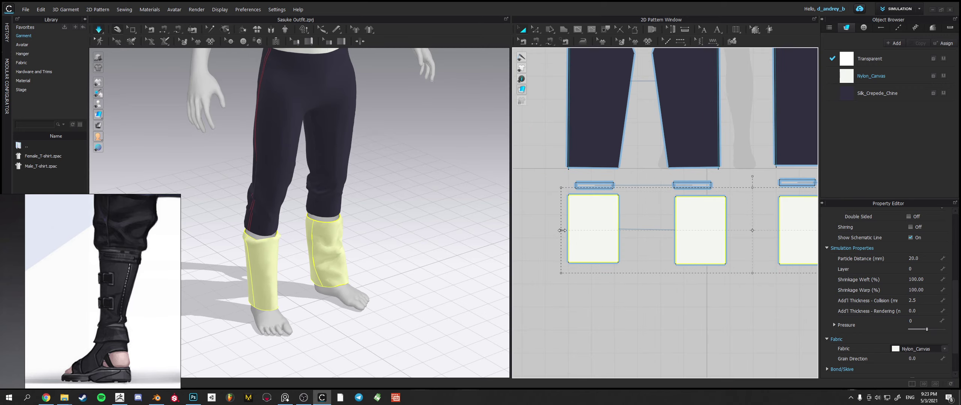
left_click_drag(562, 230, 589, 230)
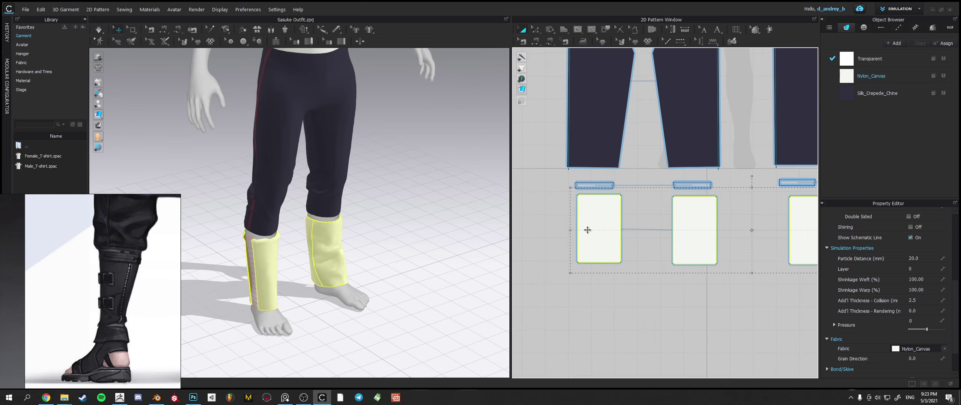
key("space")
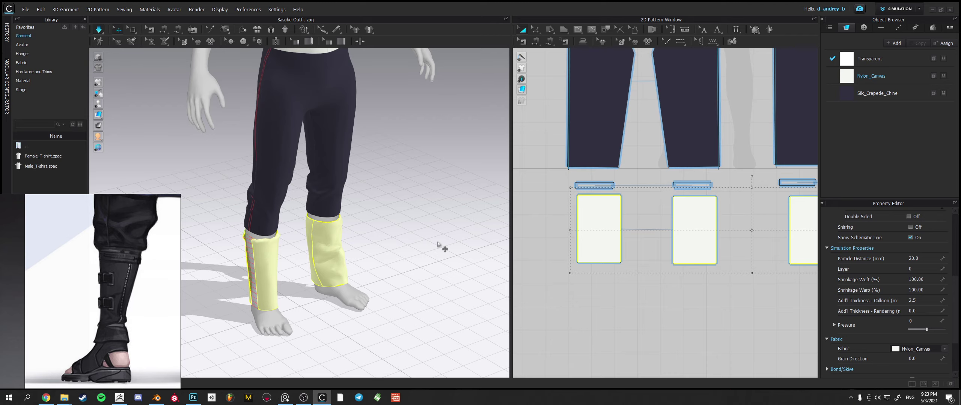
right_click_drag(437, 244, 413, 252)
middle_click_drag(564, 238, 549, 232)
scroll(548, 232, "down", 3)
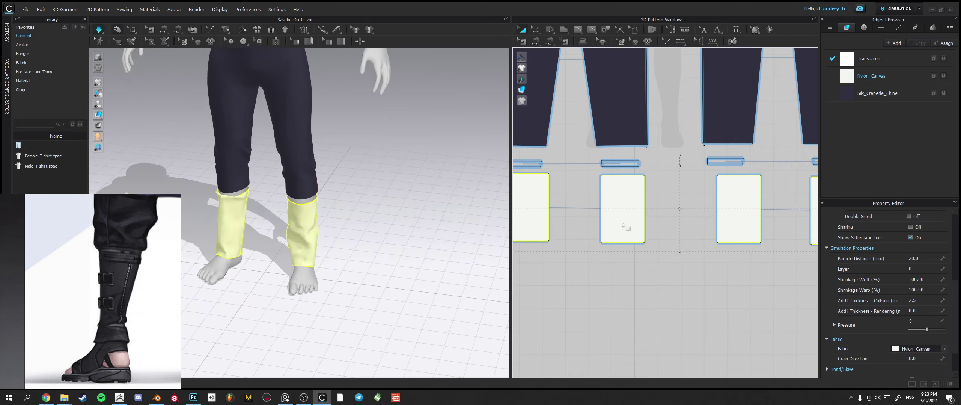
left_click_drag(535, 222, 535, 236)
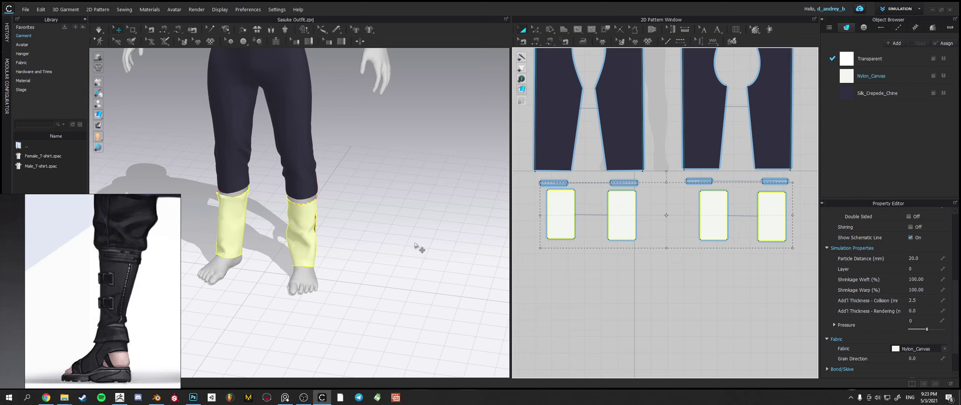
key("space")
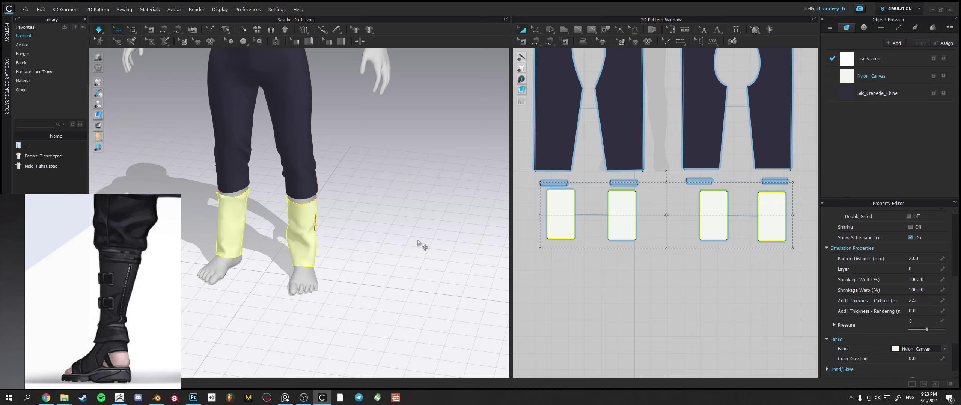
- Offset the bottom edges of the front and back lower-leg panels inward as a single internal line on each panel
right_click_drag(436, 238, 390, 233)
middle_click_drag(461, 242, 420, 228)
scroll(382, 229, "down", 2)
scroll(413, 231, "up", 1)
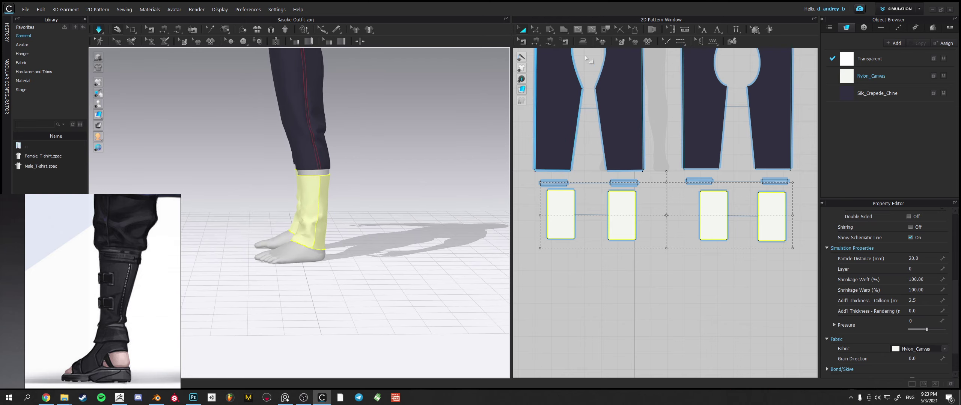
left_click(535, 29)
left_click(562, 239)
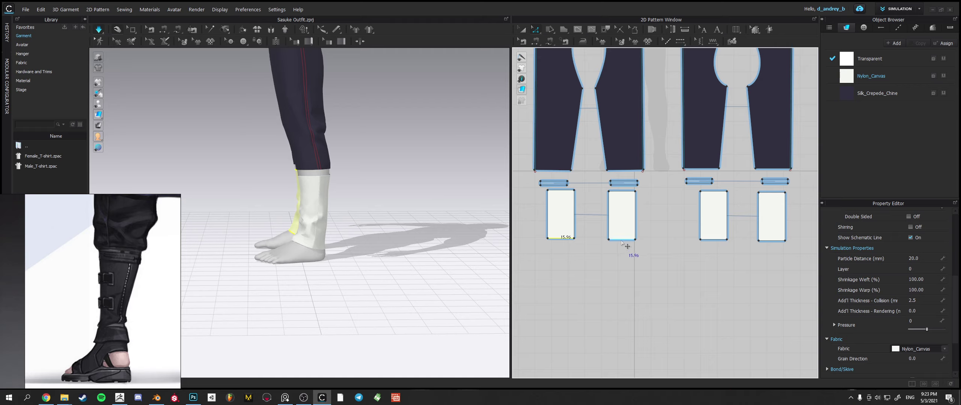
left_click(718, 240, "shift")
right_click(721, 240)
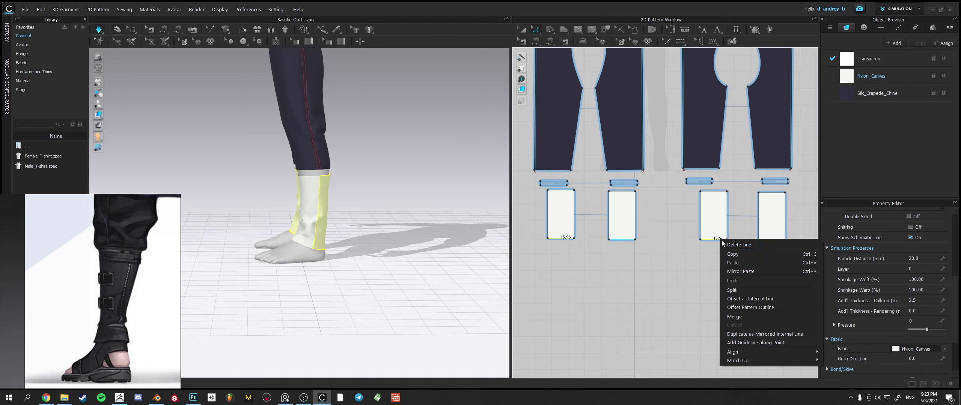
left_click(750, 299)
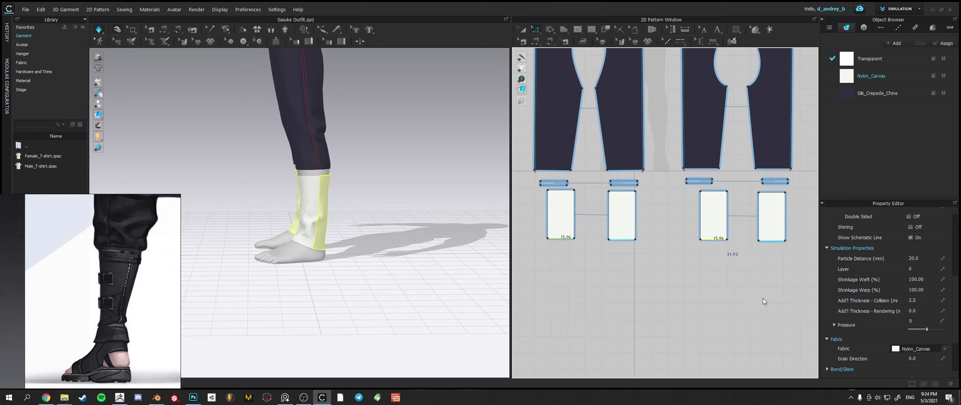
left_click(513, 150)
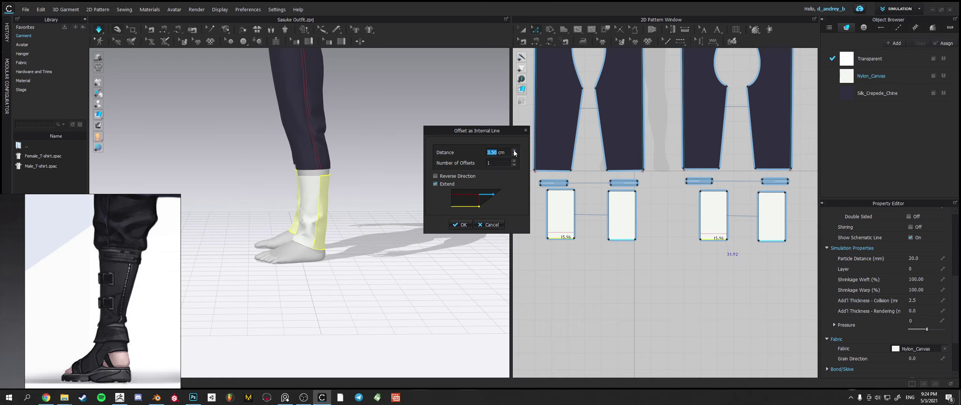
left_click(460, 225)
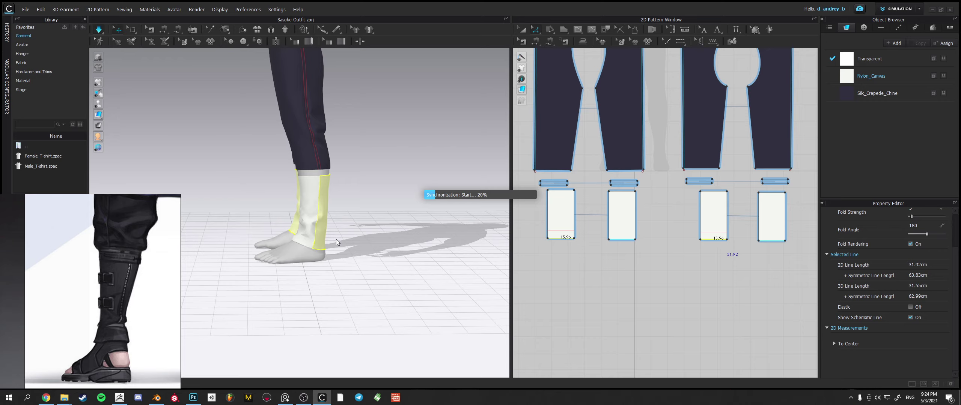
- Adjust the height of the internal lines near the ankles, and cut and sew the panels along them
scroll(336, 238, "up", 5)
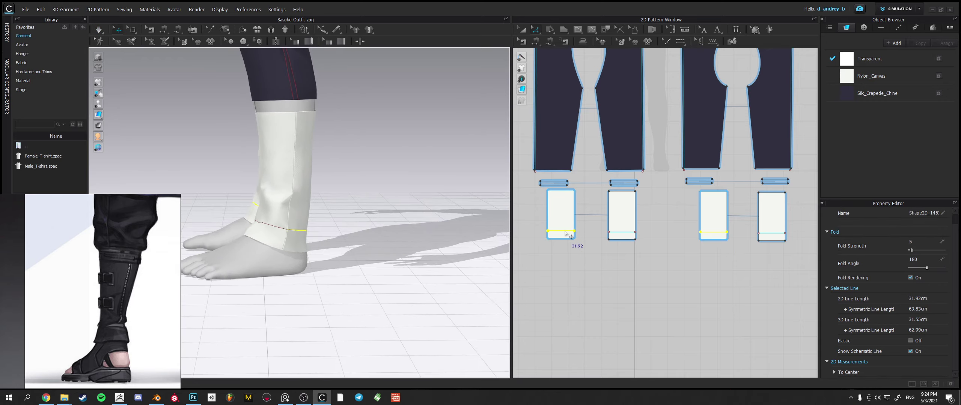
left_click_drag(565, 232, 565, 228)
mouse_move(395, 225)
right_mouse_down()
mouse_move(399, 216)
mouse_move(388, 216)
right_mouse_up()
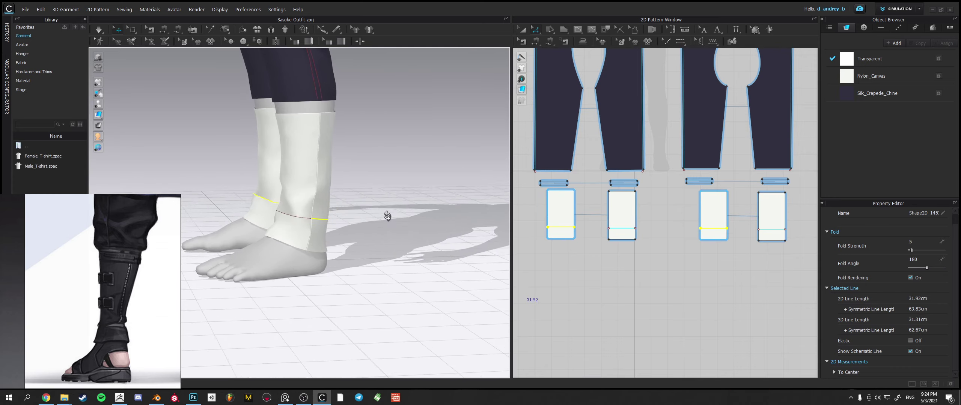
left_click_drag(563, 236, 558, 240)
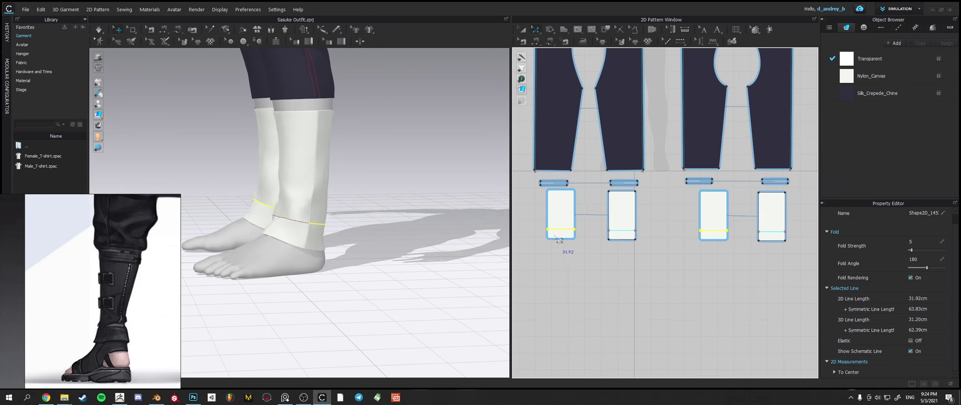
right_click(558, 240)
left_click(586, 128)
- Taper the front and back shin panels by moving their bottom corners inward, and simulate the narrower fit
right_click_drag(340, 237, 367, 235)
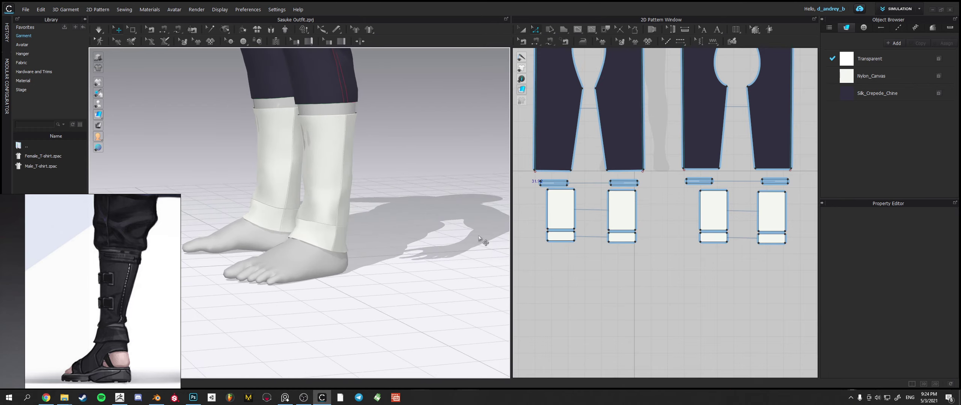
left_click_drag(547, 229, 567, 229)
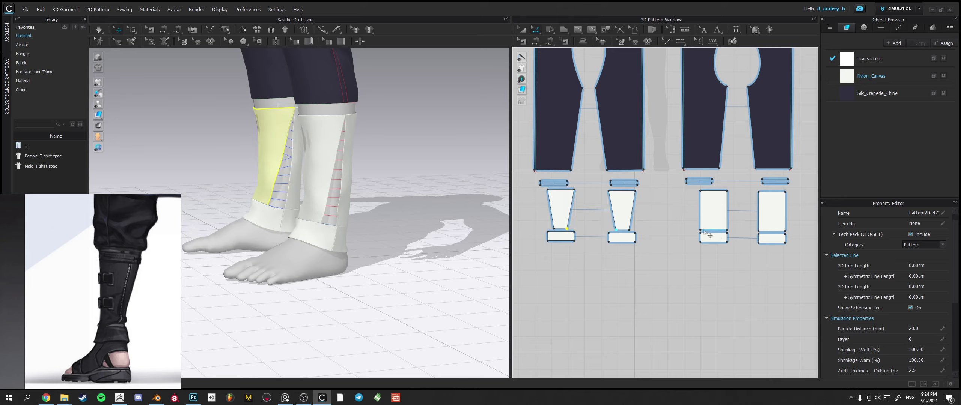
left_click_drag(704, 231, 721, 230)
key("space")
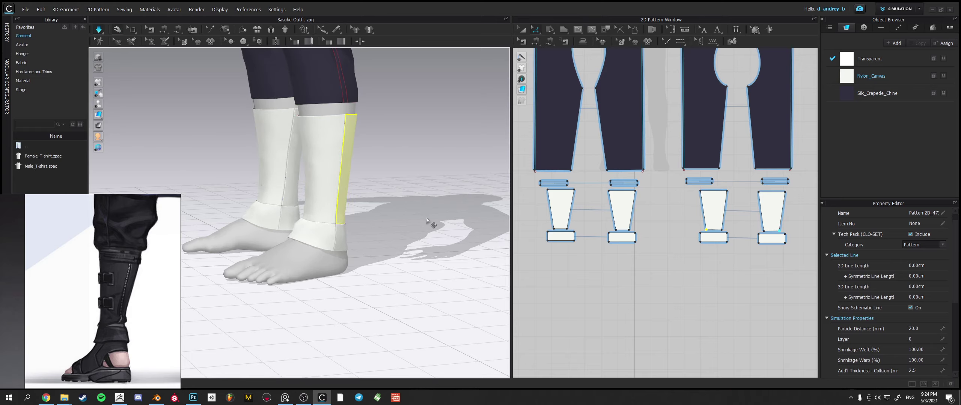
- Pull the ankle cuff fabric slightly into place on the leg while the simulation runs
right_click_drag(404, 220, 355, 216)
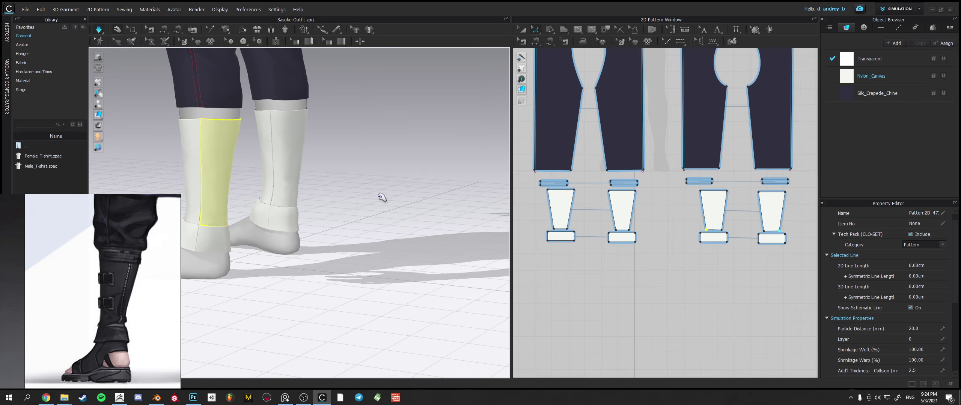
right_click_drag(373, 206, 414, 206)
left_click_drag(411, 197, 406, 195)
right_click_drag(391, 208, 435, 178)
right_click_drag(435, 151, 450, 190)
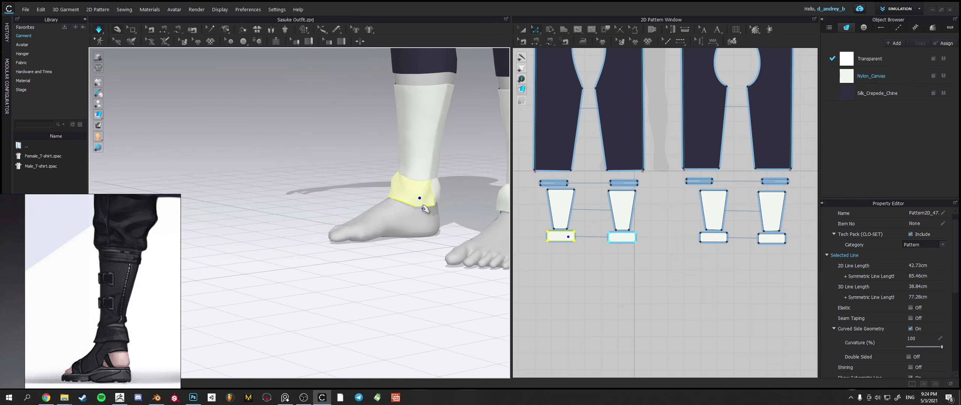
- Move the bottom corners of the tapered front shin panels slightly outward and simulate the adjusted fit
right_click_drag(429, 188, 308, 181)
middle_click_drag(305, 181, 347, 170)
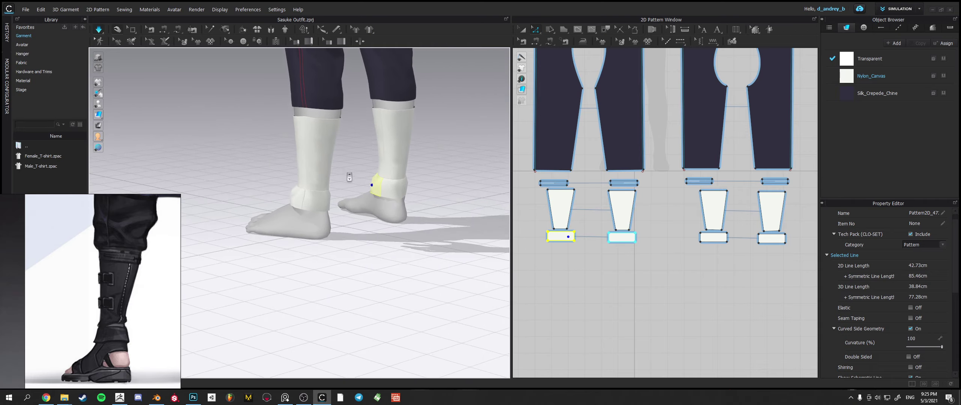
scroll(347, 175, "down", 1)
left_click_drag(566, 229, 552, 229)
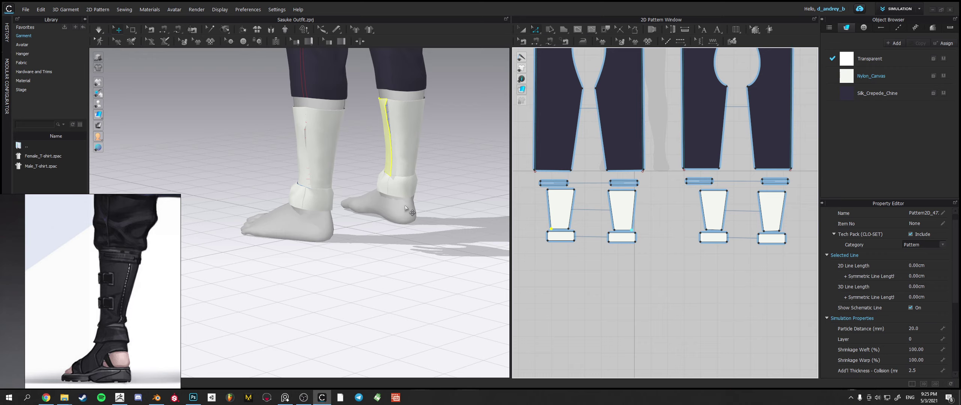
key("space")
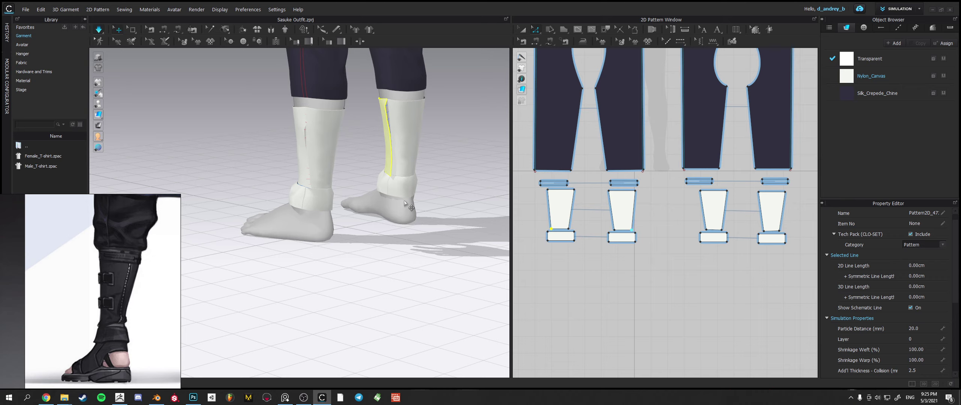
- Pull the ankle cuffs and the lower back shin panel into place around the legs while the simulation runs
right_click_drag(383, 235, 429, 215)
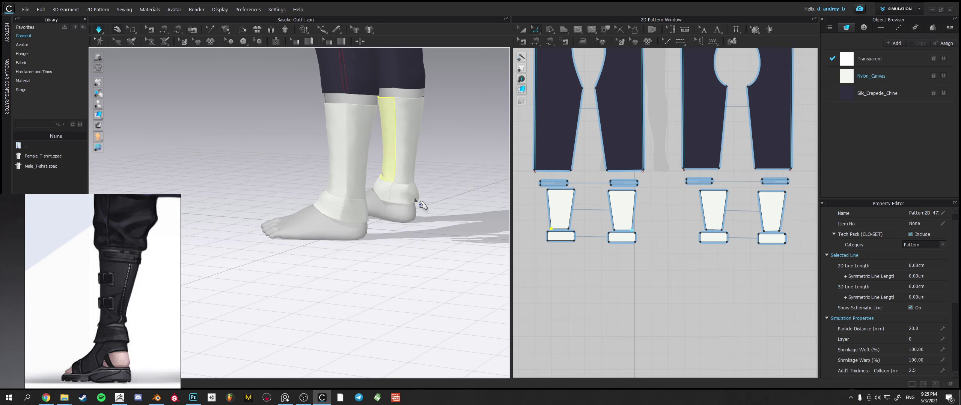
left_click_drag(414, 198, 430, 206)
right_click_drag(416, 197, 450, 197)
left_click_drag(385, 190, 376, 195)
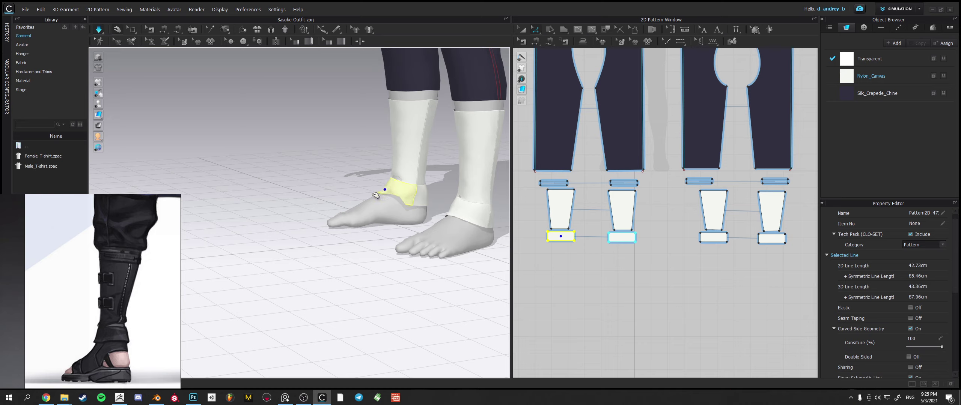
right_click_drag(385, 201, 308, 201)
left_click(356, 177)
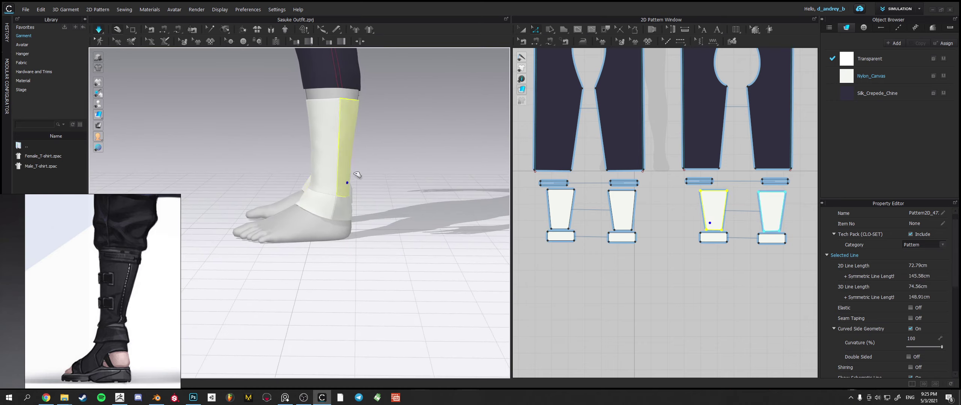
right_click_drag(403, 156, 343, 163)
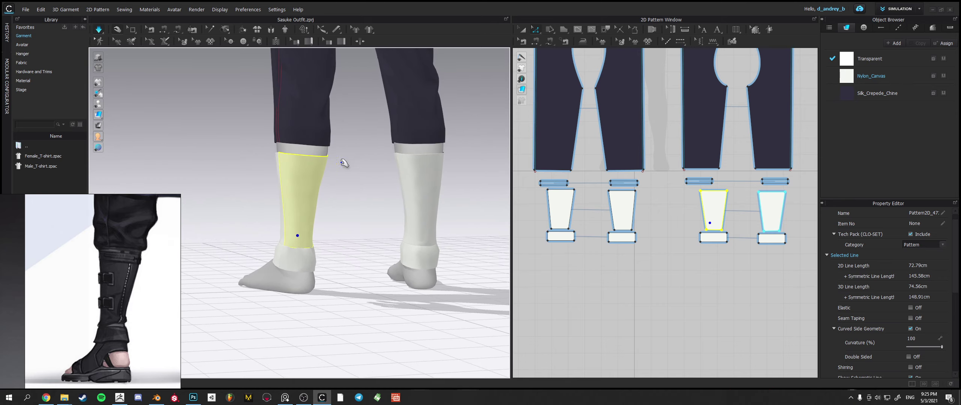
- Pull the transparent bands above the shin panels upward beneath the trouser hems, working on the back of both legs
scroll(341, 170, "down", 2)
left_click_drag(311, 170, 328, 95)
left_click_drag(396, 167, 406, 88)
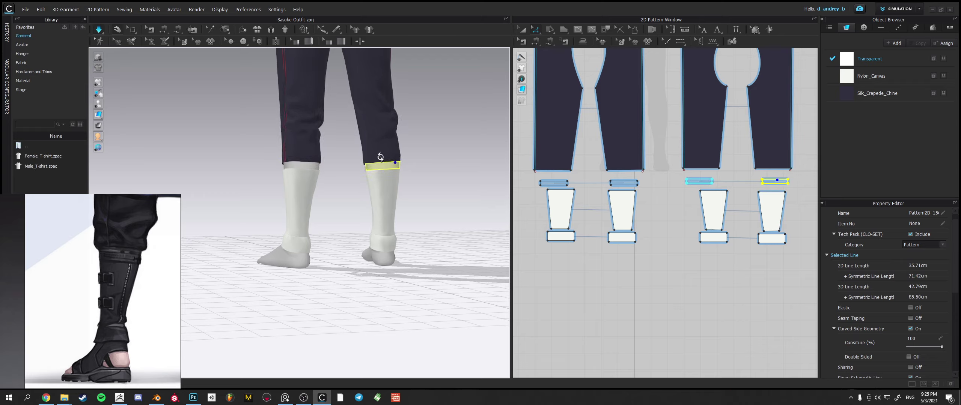
right_click_drag(413, 158, 494, 156)
left_click(387, 166)
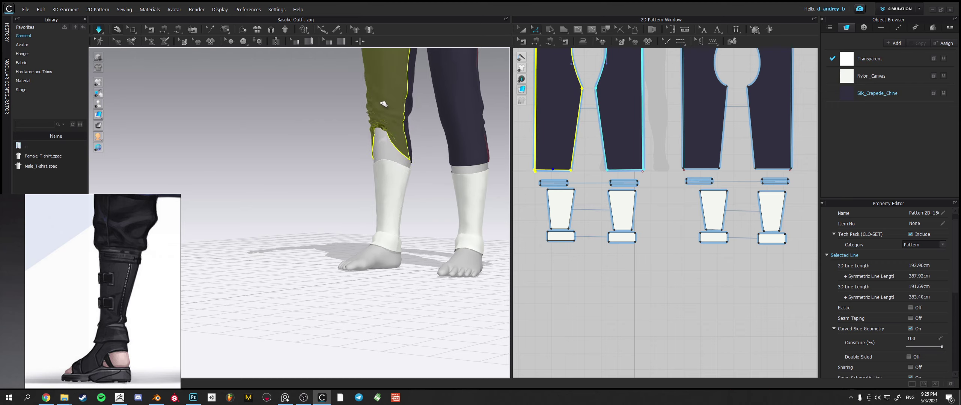
right_click_drag(422, 146, 393, 159)
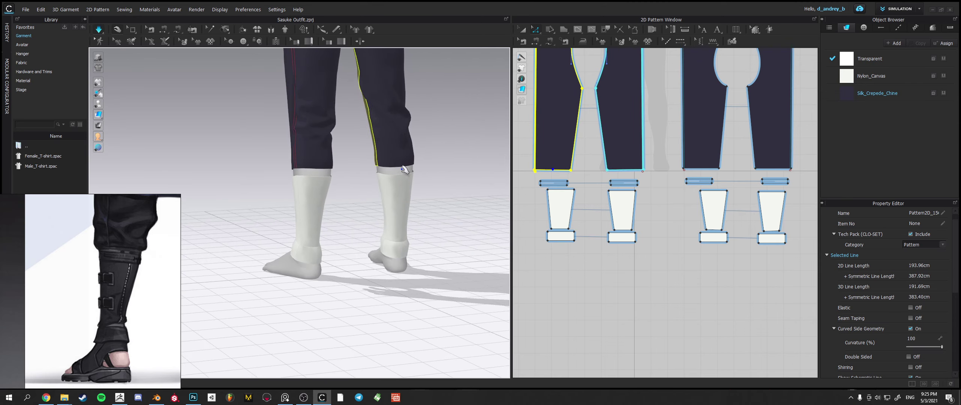
left_click_drag(394, 165, 399, 85)
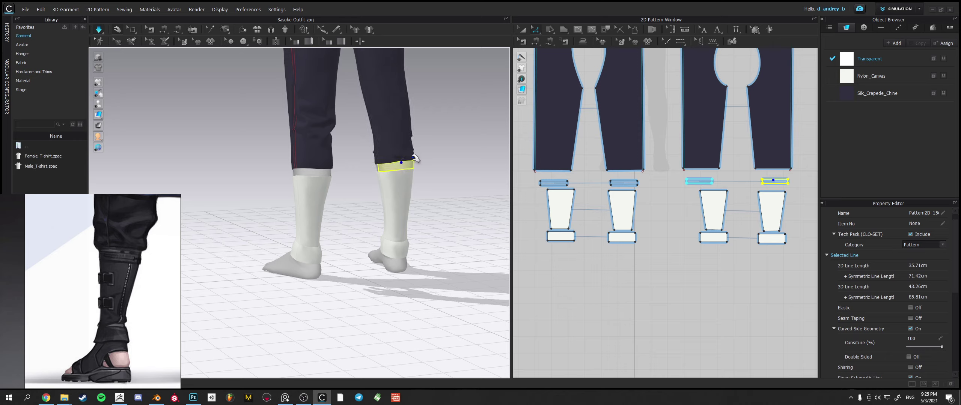
right_click_drag(428, 158, 343, 154)
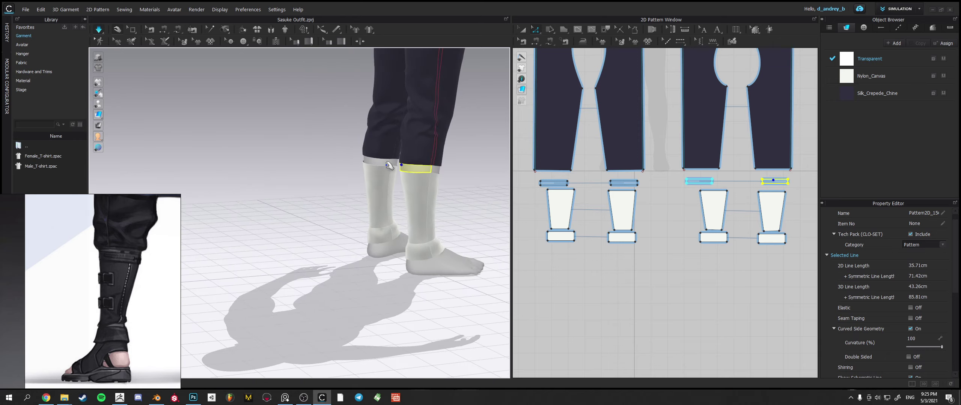
- Pull the trouser hems and transparent bands into place at the side and front of both legs during simulation
right_click_drag(423, 169, 443, 210)
scroll(128, 268, "down", 6)
scroll(131, 278, "up", 3)
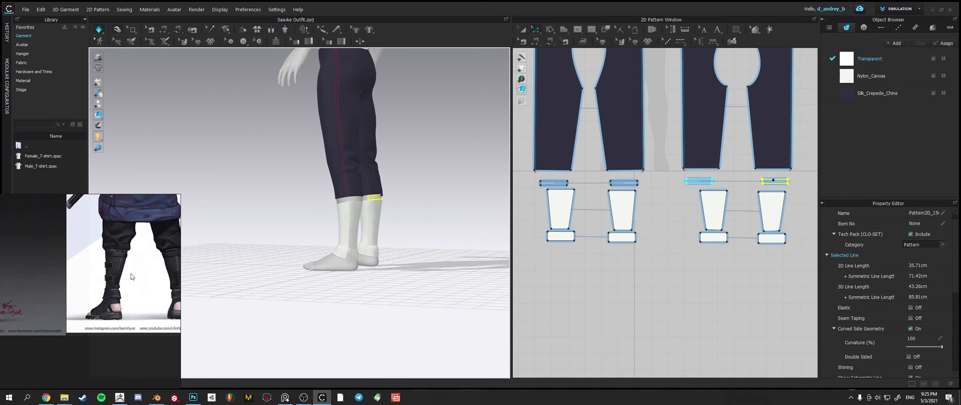
left_click(334, 176)
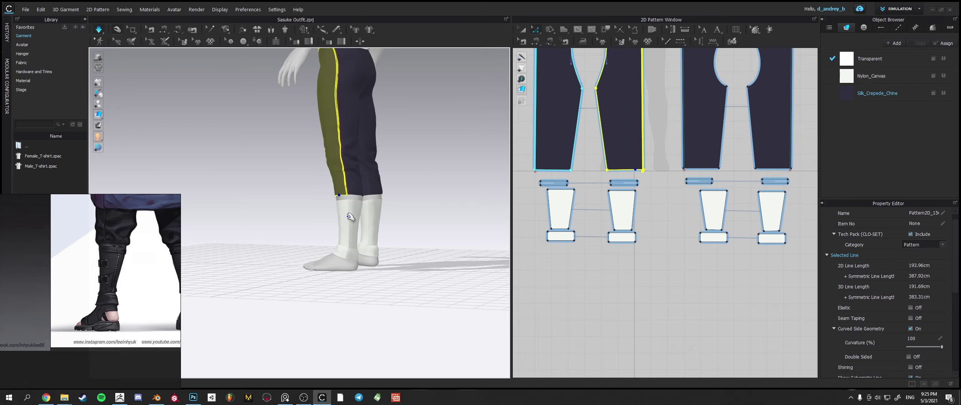
right_click_drag(348, 217, 368, 213)
left_click_drag(356, 196, 364, 154)
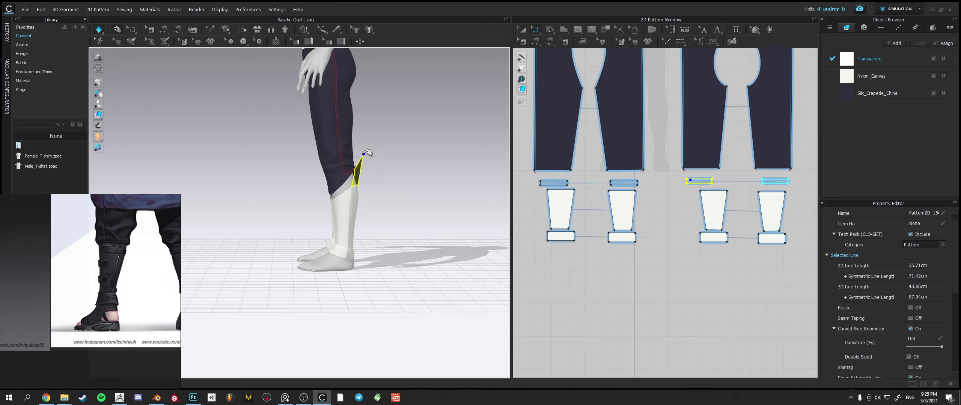
right_click_drag(370, 155, 429, 214)
left_click(334, 199)
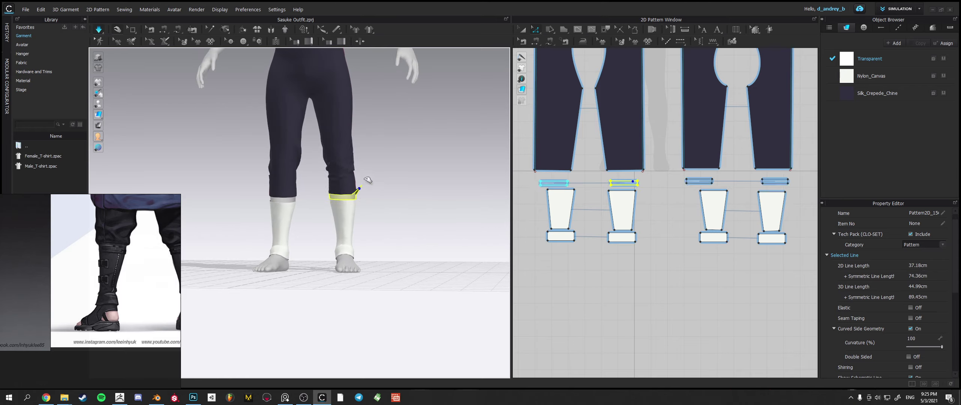
mouse_move(368, 180)
left_mouse_down()
mouse_move(364, 145)
mouse_move(372, 167)
left_mouse_up()
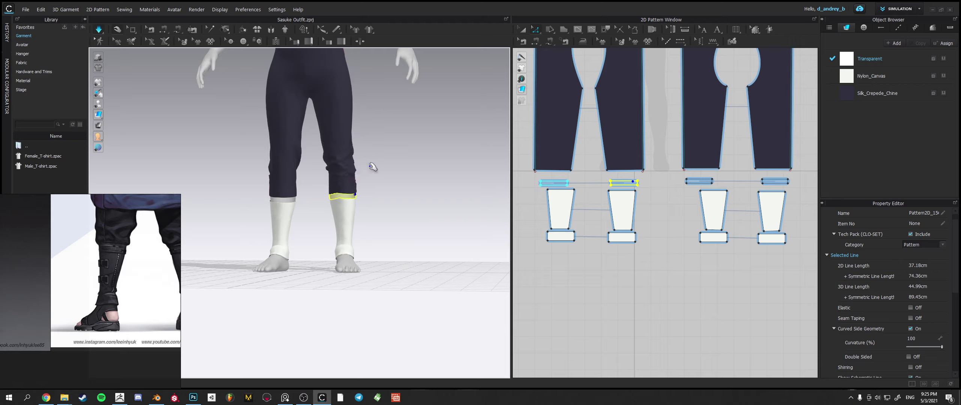
left_click(297, 198)
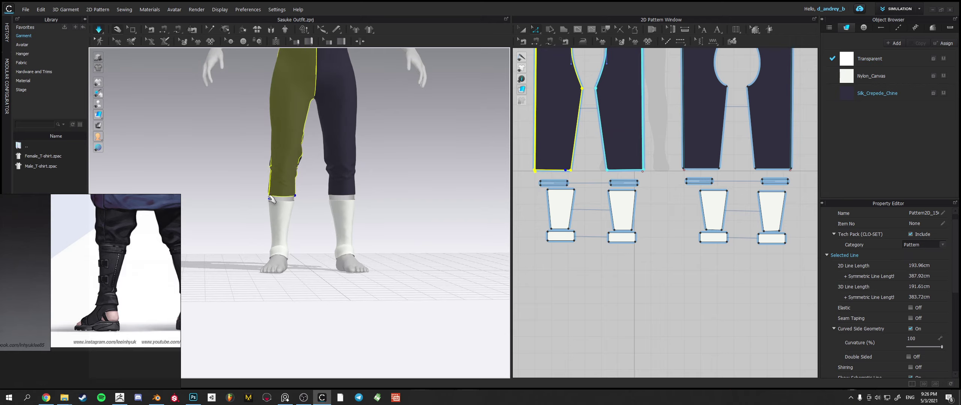
left_click_drag(268, 198, 256, 140)
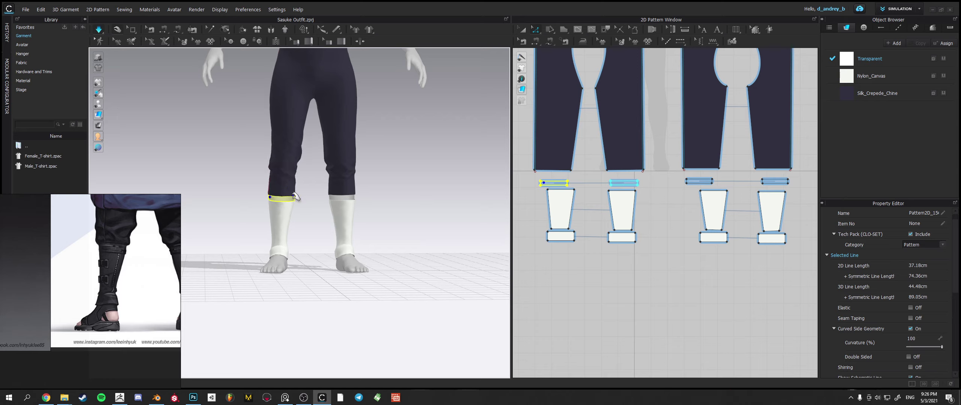
- Freeze all four transparent bands between the trouser hems and the shin panels
right_click_drag(296, 197, 361, 207)
left_click(356, 190)
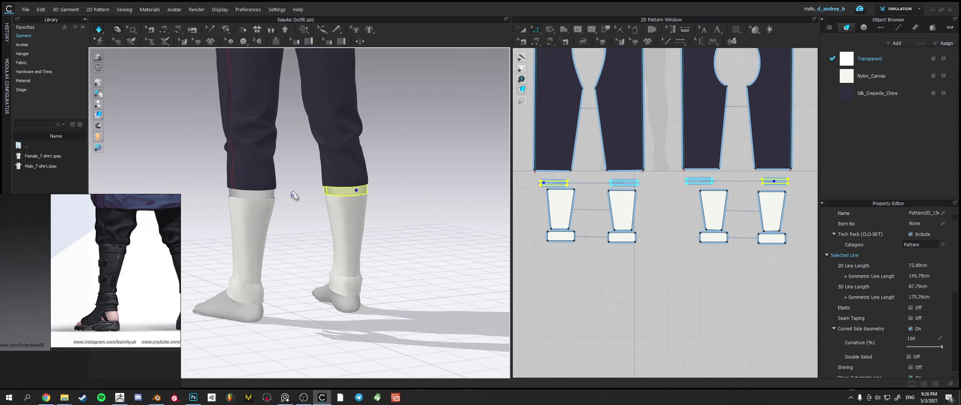
left_click(235, 193, "shift")
right_click(267, 194)
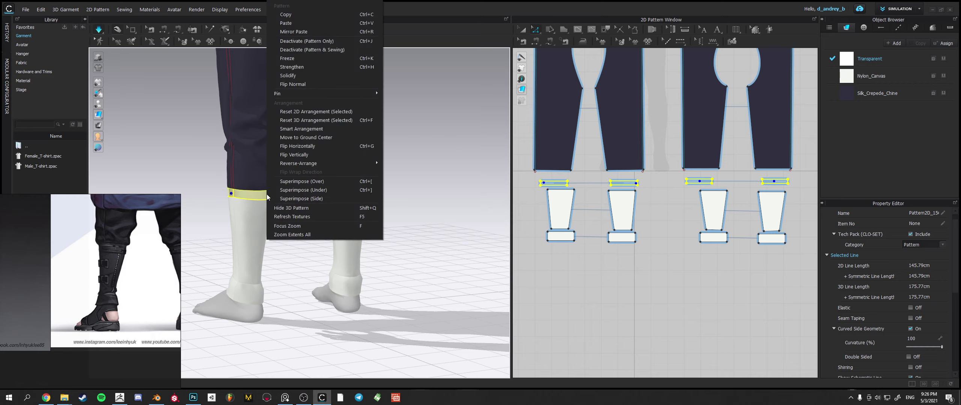
left_click(294, 59)
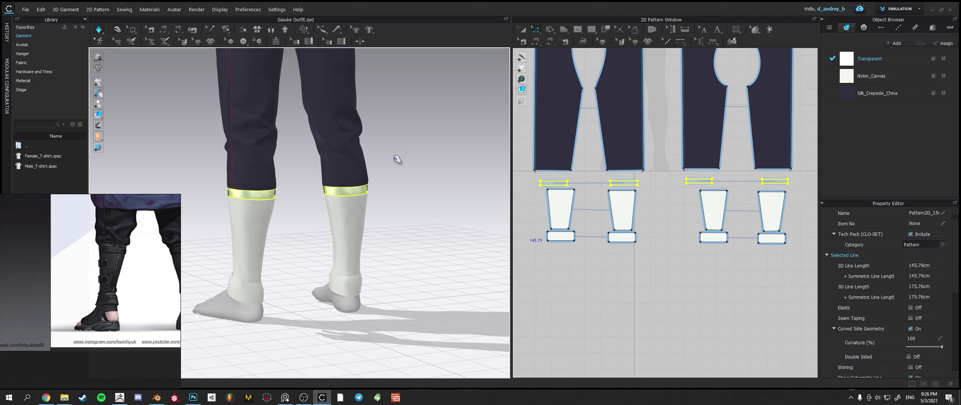
- Offset the bottom edges of the shin panels as internal lines just above the ankle cuffs, with Extend enabled
right_click_drag(364, 261, 313, 251)
left_click(610, 233)
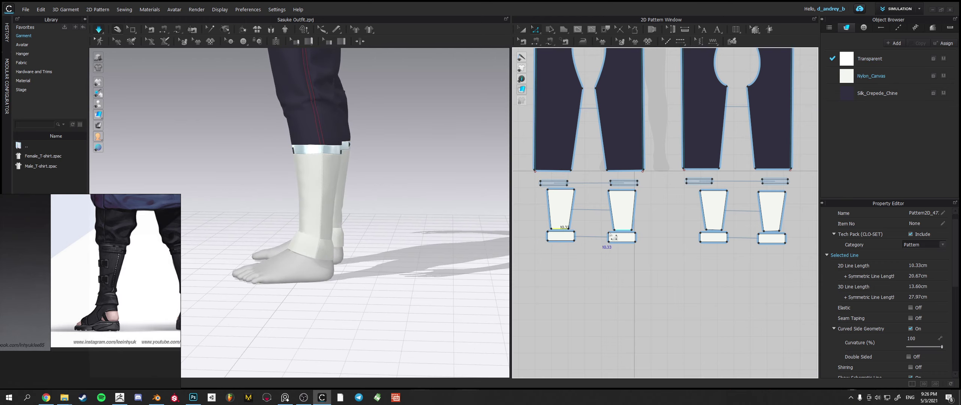
left_click(715, 230)
right_click(716, 232)
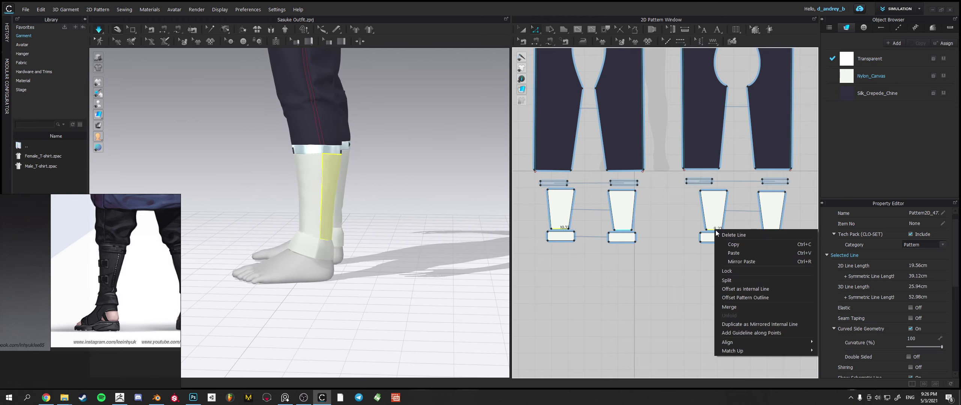
left_click(736, 288)
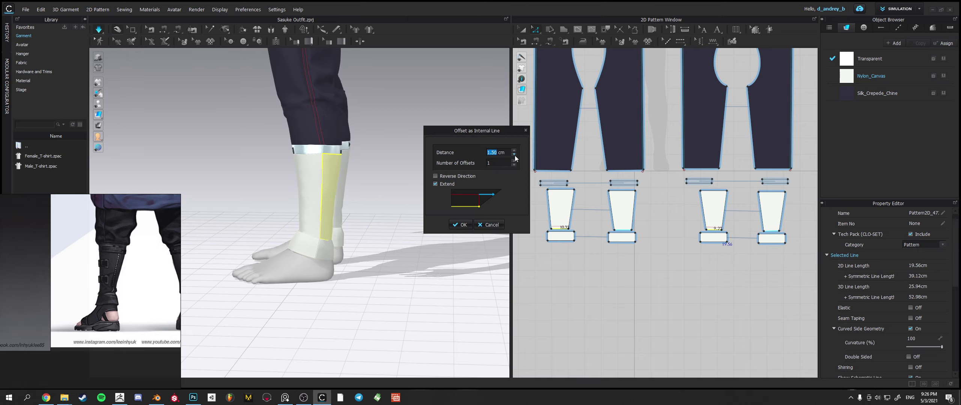
left_click(465, 224)
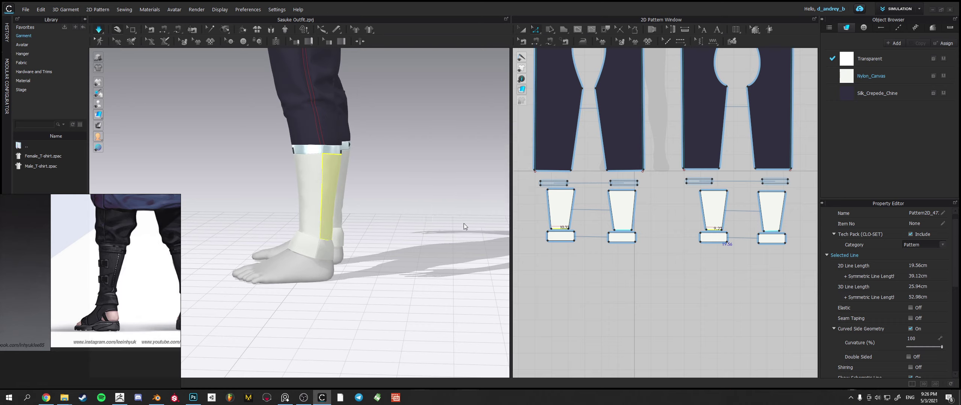
- Cut and sew the shin panels along the new internal lines, and simulate the separated bottom strips
key("space")
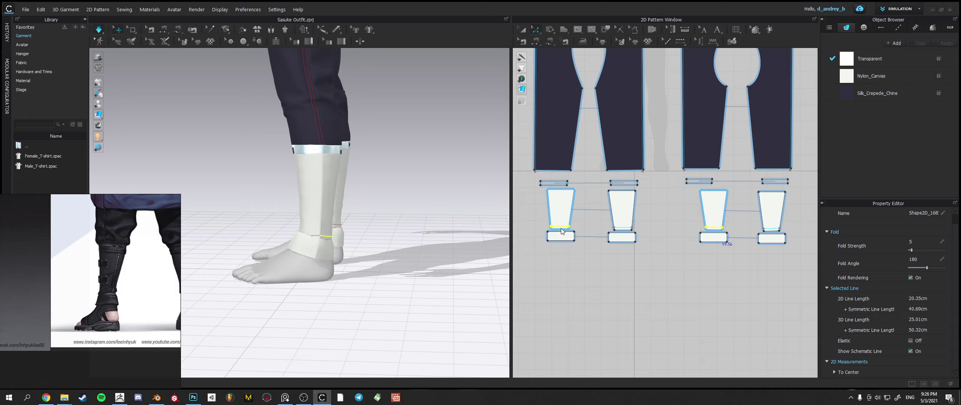
key("space")
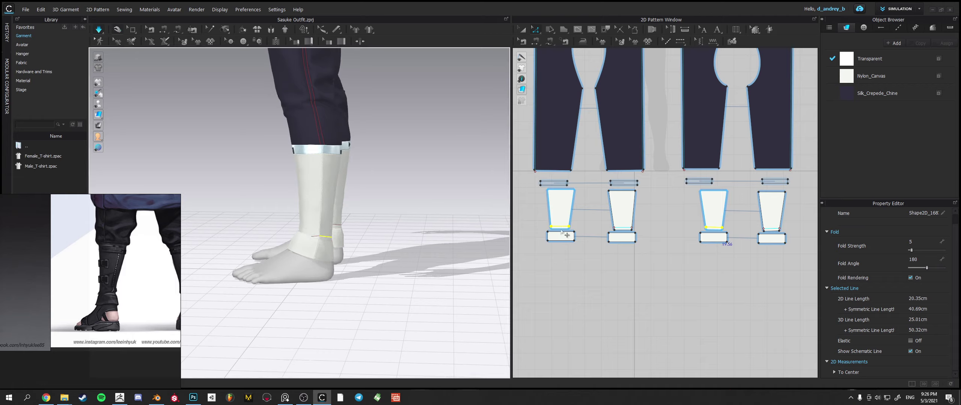
right_click(561, 229)
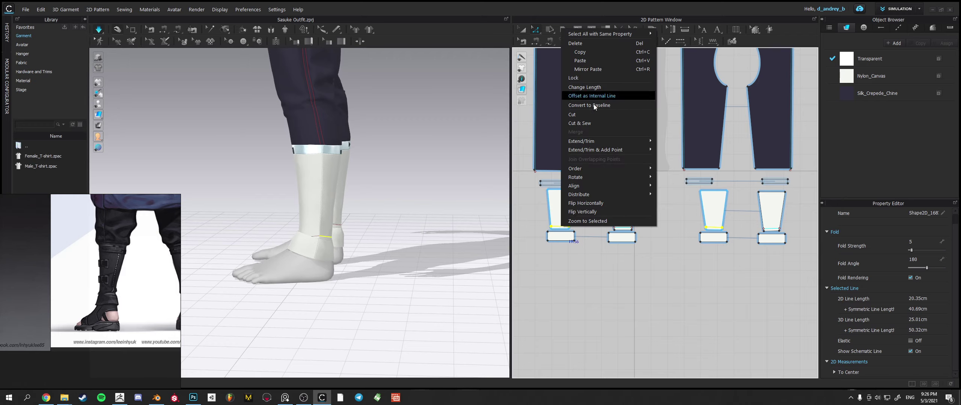
left_click(588, 124)
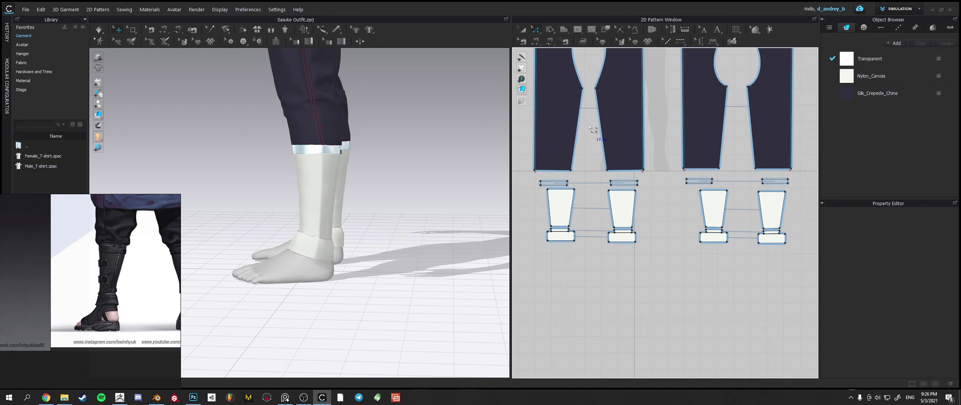
key("space")
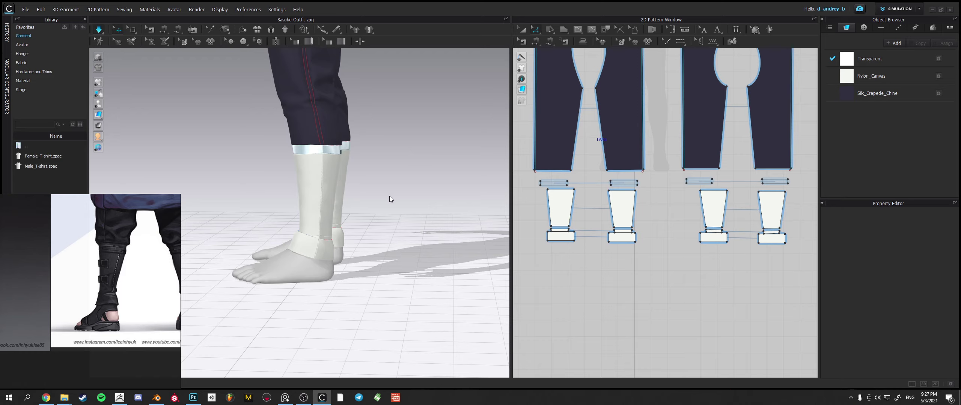
key("space")
- Pull the front ankle cuff panels into place over the tops of both feet while the simulation runs
right_click_drag(338, 227, 370, 233)
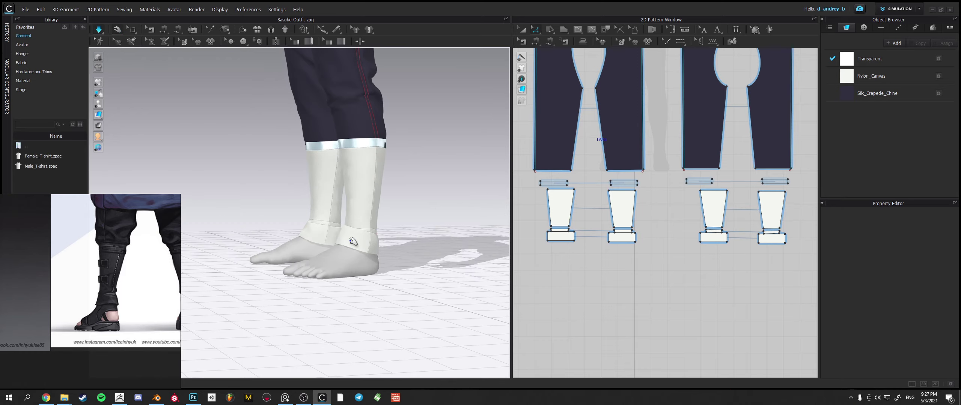
left_click(353, 242)
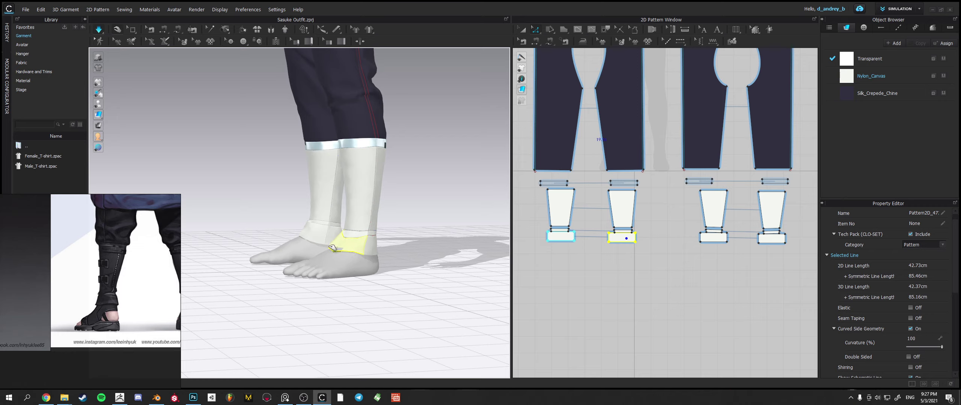
right_click_drag(343, 247, 367, 252)
left_click_drag(335, 243, 325, 257)
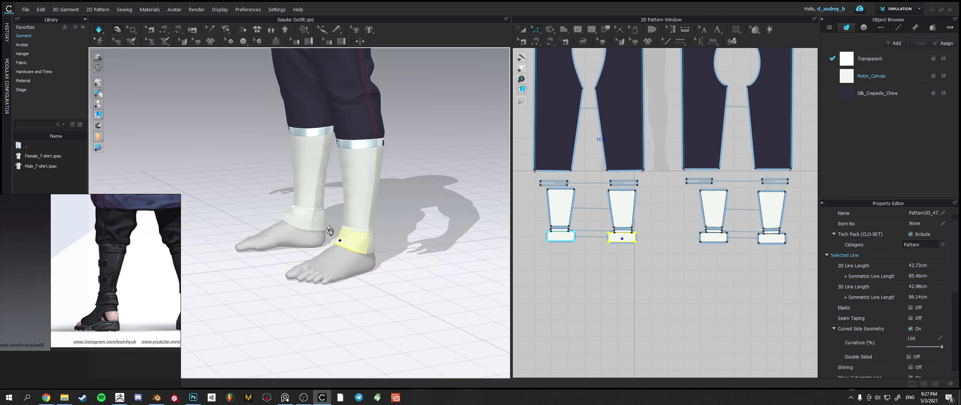
right_click_drag(328, 257, 389, 228)
left_click(244, 231)
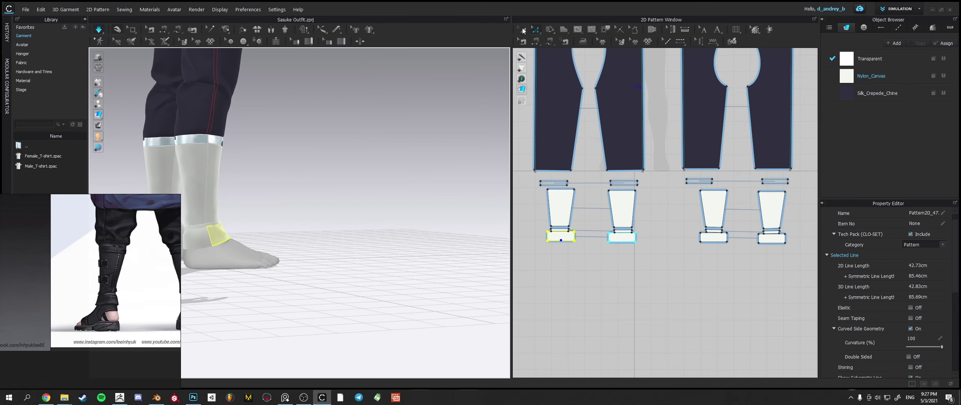
- Select the ankle cuff patterns together with the Transform tool and shorten them slightly from their bottom edge
left_click(521, 30)
left_click(623, 238, "shift")
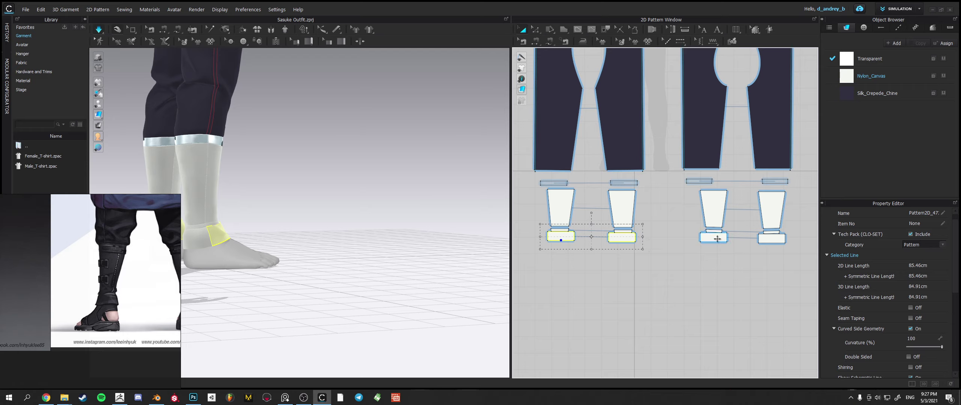
left_click(717, 239, "shift")
left_click_drag(636, 250, 636, 249)
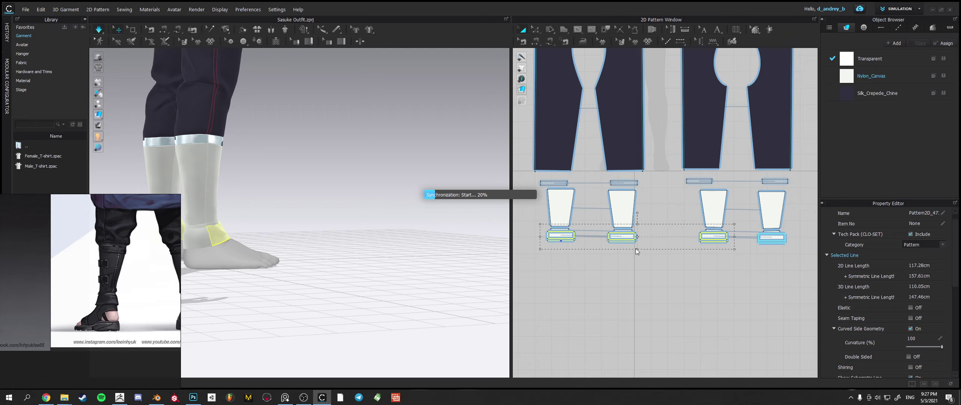
middle_click_drag(361, 231, 416, 231)
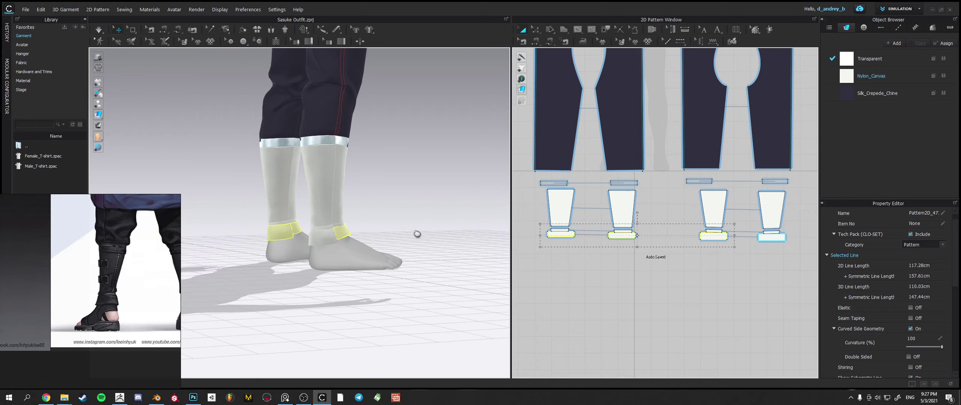
- Tug the ankle cuffs and the thin strips above them into place around both ankles while the simulation runs
right_click_drag(395, 221, 357, 221)
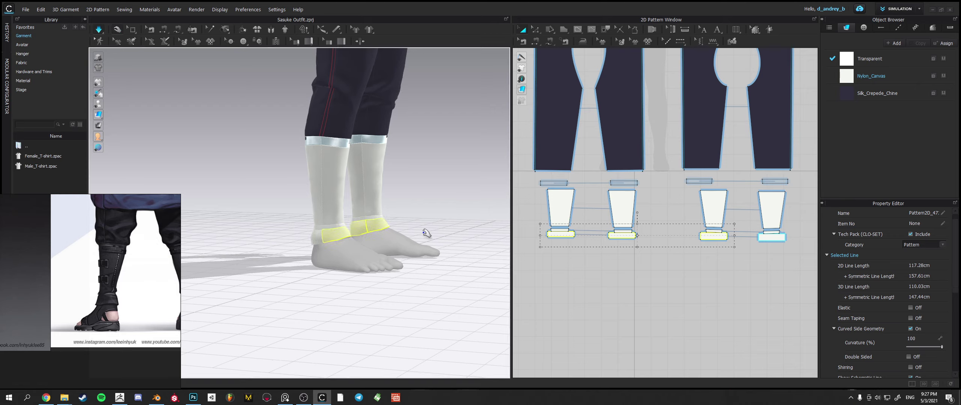
right_click_drag(429, 231, 334, 218)
left_click(351, 191)
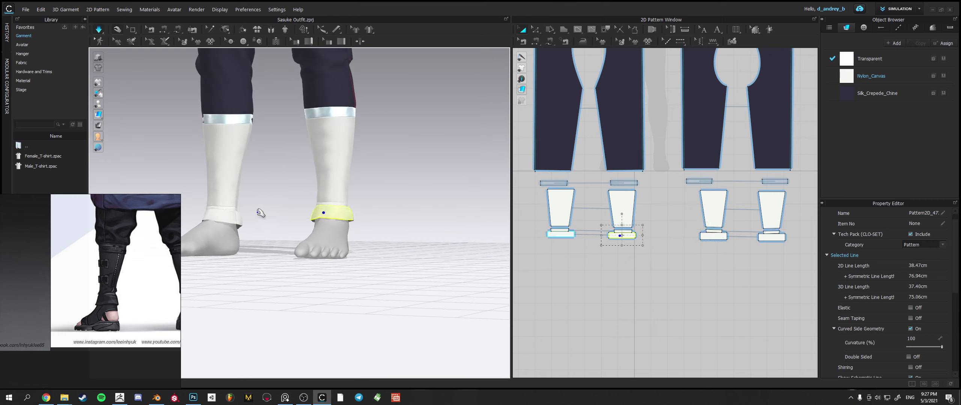
left_click(235, 200)
right_click_drag(242, 206, 256, 214)
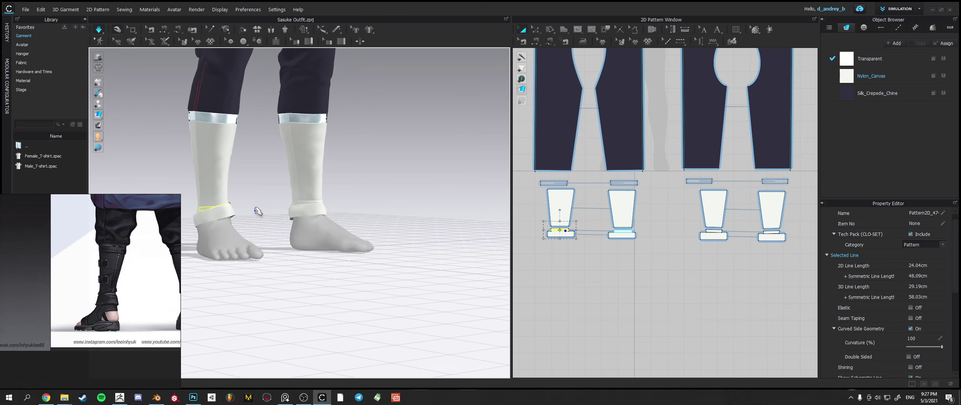
left_click(212, 209)
left_click(210, 206)
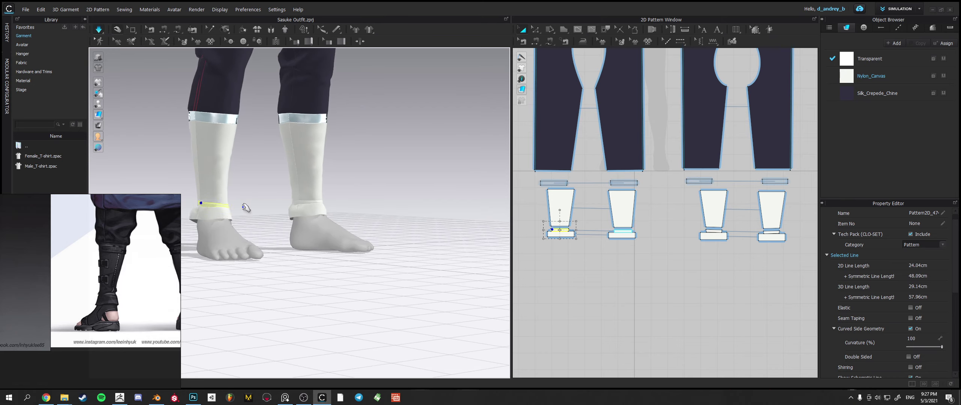
mouse_move(246, 212)
right_mouse_down()
mouse_move(236, 216)
mouse_move(240, 226)
right_mouse_up()
left_click(242, 229)
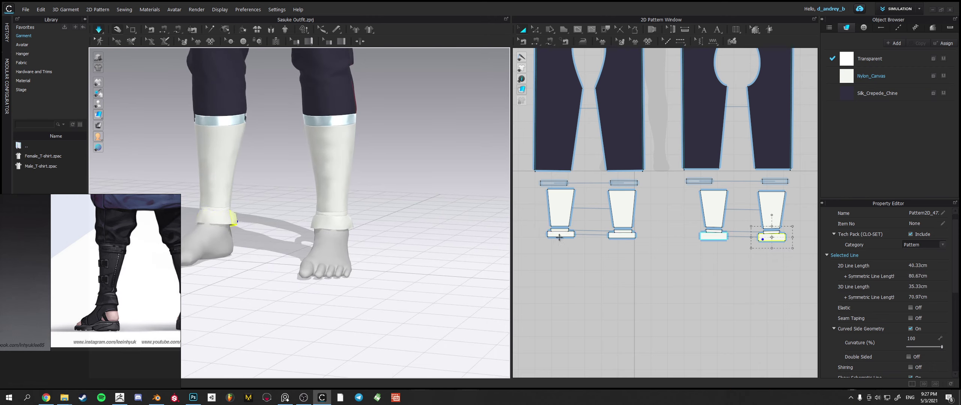
- Move all four ankle cuff patterns slightly down, clear of the thin strips above them
left_click(569, 236)
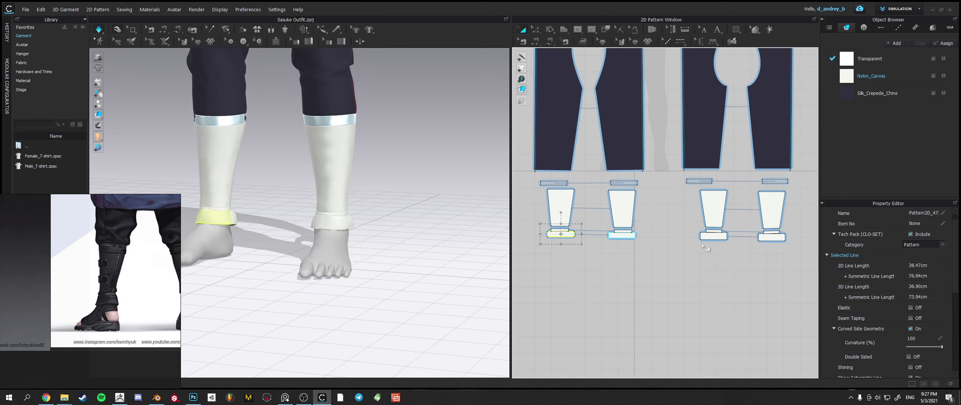
left_click(707, 236, "shift")
left_click_drag(708, 237, 711, 244, "shift")
left_click(682, 284)
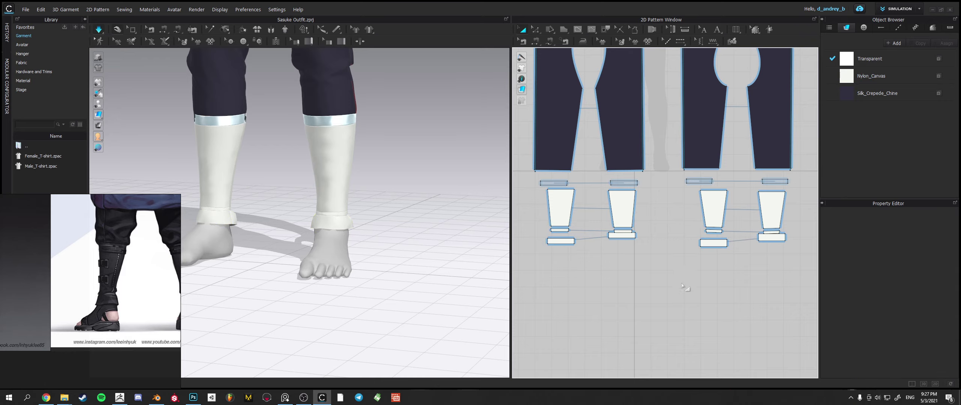
left_click_drag(626, 235, 626, 241)
left_click(714, 263)
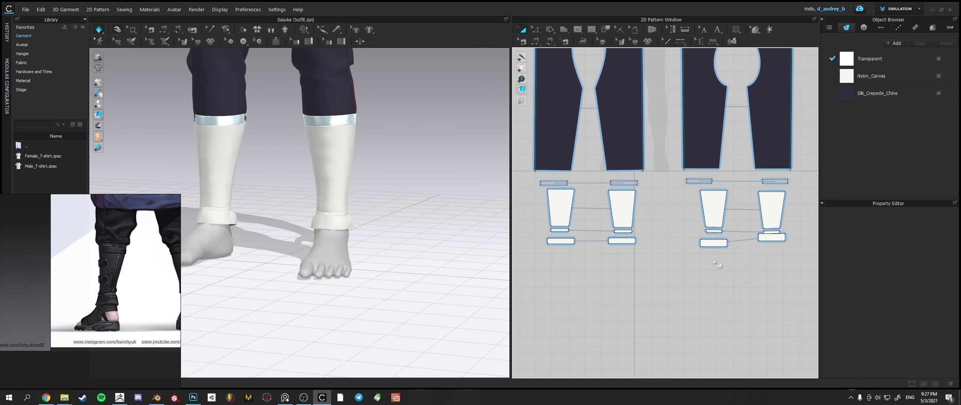
left_click(765, 242)
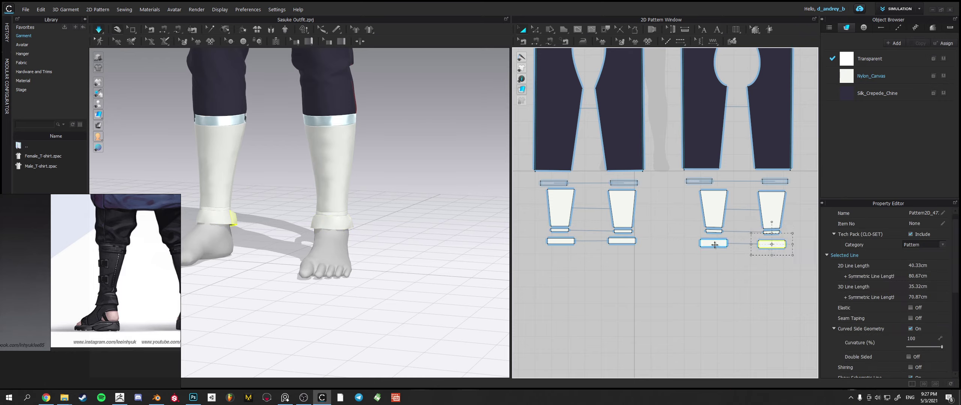
- Place a back ankle cuff directly beside the neighbouring front cuff, aligning their bottom edges to compare their heights
left_click_drag(705, 243, 637, 242)
scroll(637, 241, "up", 5)
scroll(638, 241, "up", 3)
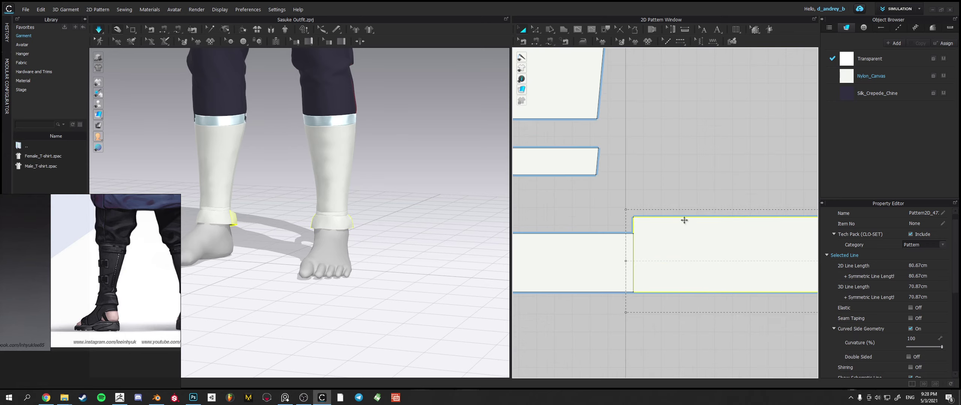
middle_click_drag(754, 216, 670, 217)
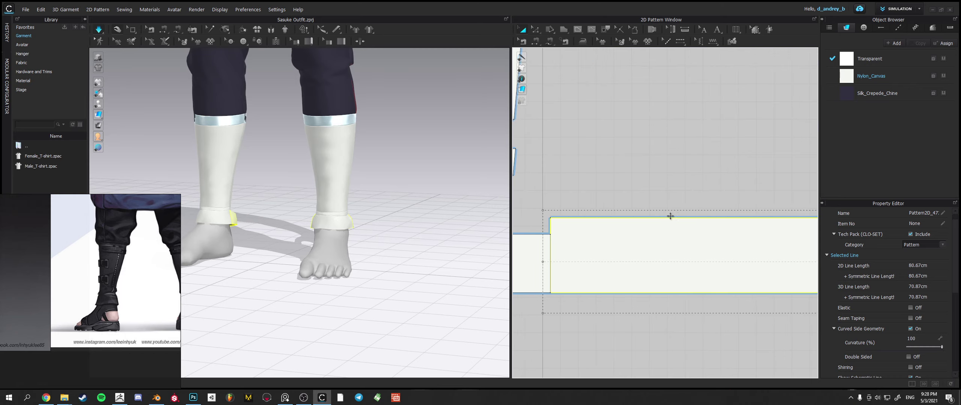
scroll(759, 218, "up", 5)
scroll(759, 221, "down", 8)
scroll(747, 225, "down", 4)
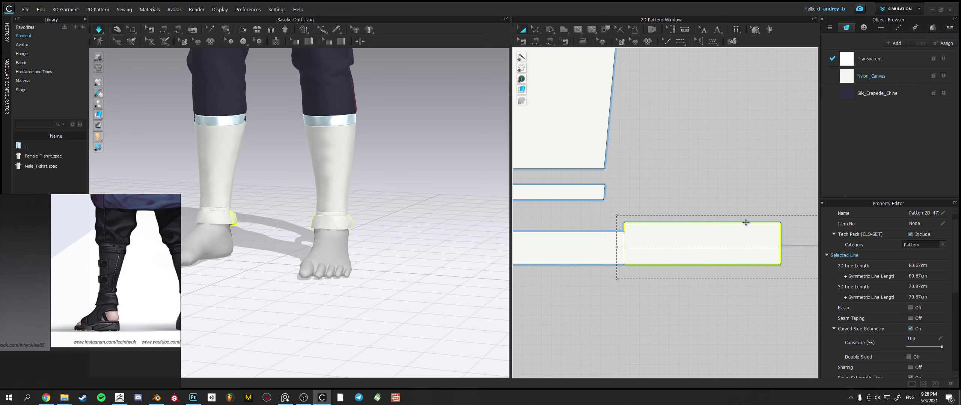
- Lower the back cuff's top edge in small adjustments to match the height of the adjacent front cuff
left_click(672, 223)
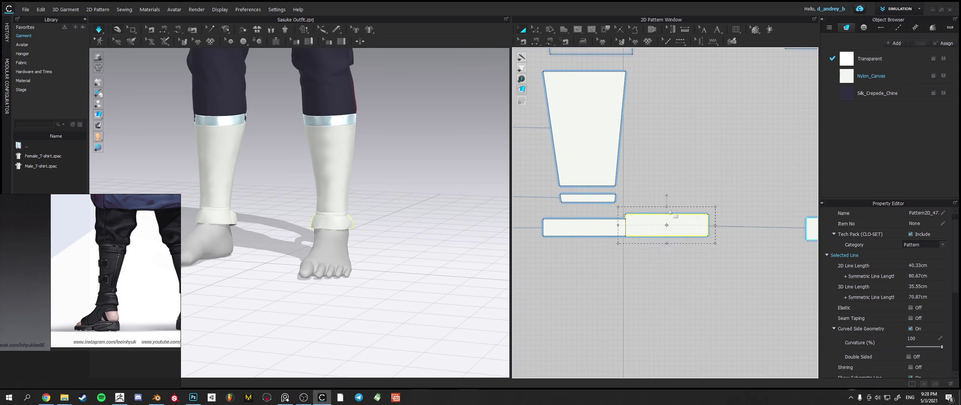
left_click_drag(667, 207, 669, 212)
scroll(651, 232, "up", 5)
middle_click_drag(634, 232, 759, 231)
middle_click_drag(777, 174, 717, 178)
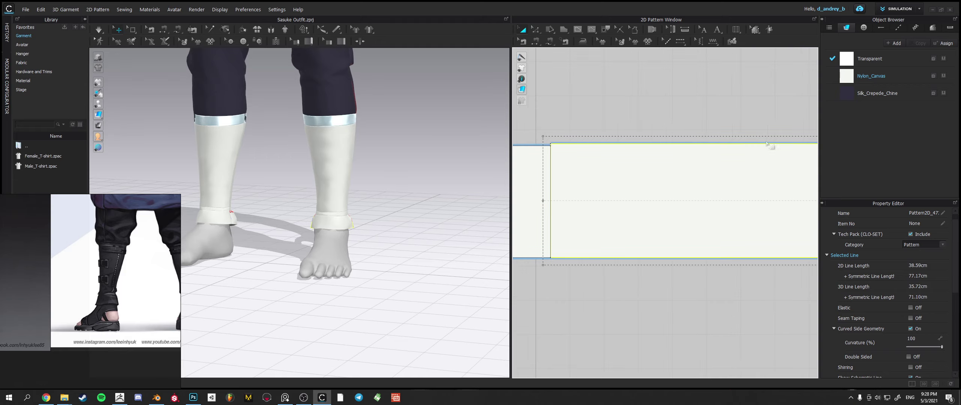
scroll(777, 140, "down", 2)
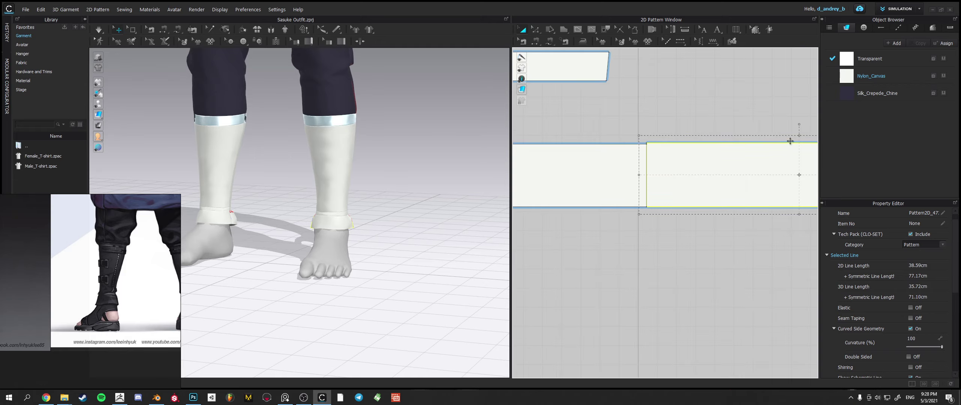
left_click_drag(798, 136, 799, 138)
- Move the resized back cuff away from the front cuff and place it beside its symmetric counterpart
left_click_drag(718, 168, 764, 181)
scroll(719, 194, "up", 3)
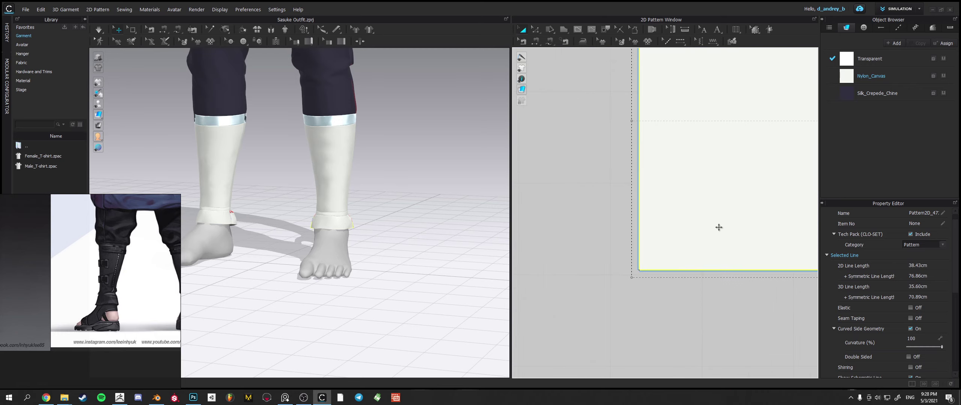
scroll(720, 223, "down", 5)
middle_click_drag(741, 232, 567, 232)
scroll(568, 235, "down", 4)
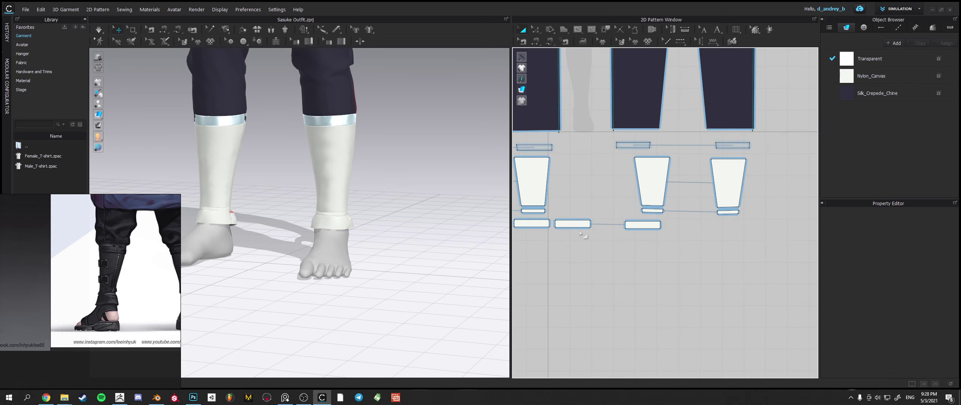
left_click_drag(572, 224, 611, 229)
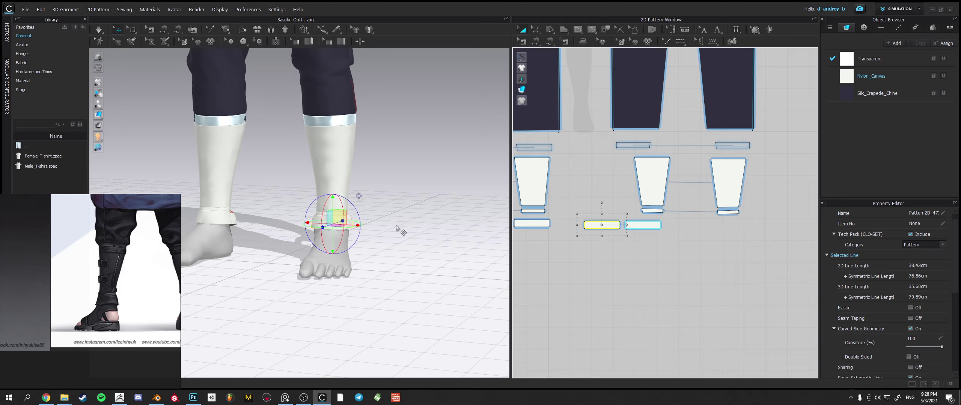
- Run the simulation, turn on Elastic for the thin ankle strips on both legs, and adjust the back of the cuff
key("space")
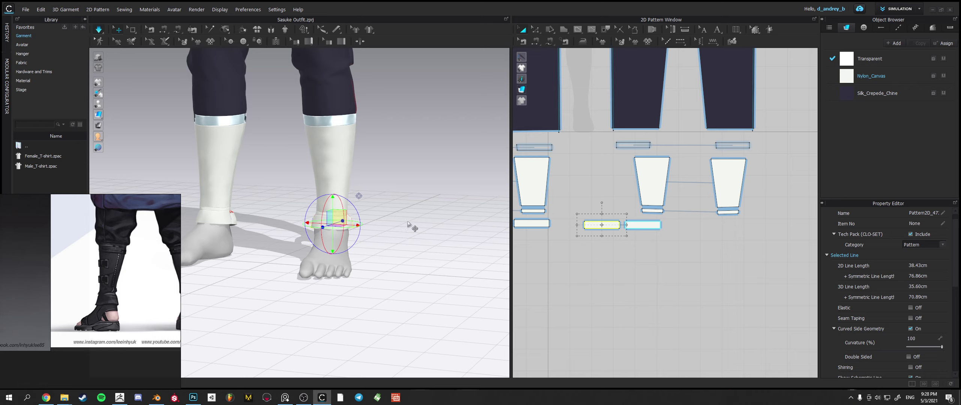
right_click_drag(396, 222, 439, 219)
left_click(323, 222)
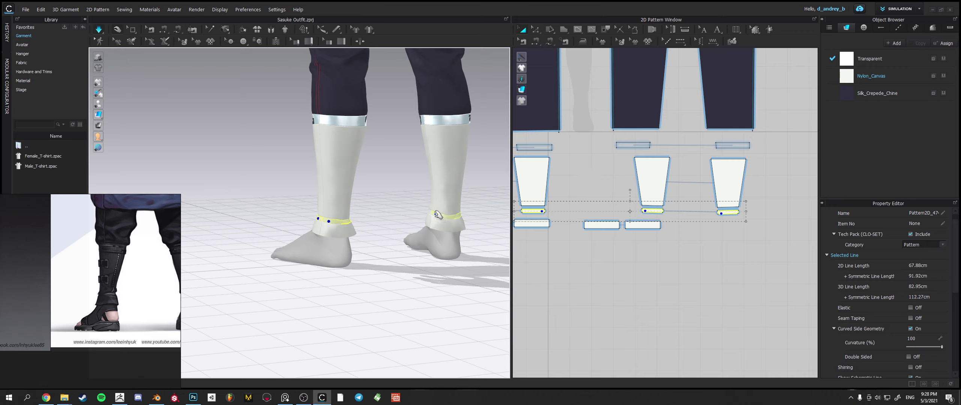
left_click(435, 215, "shift")
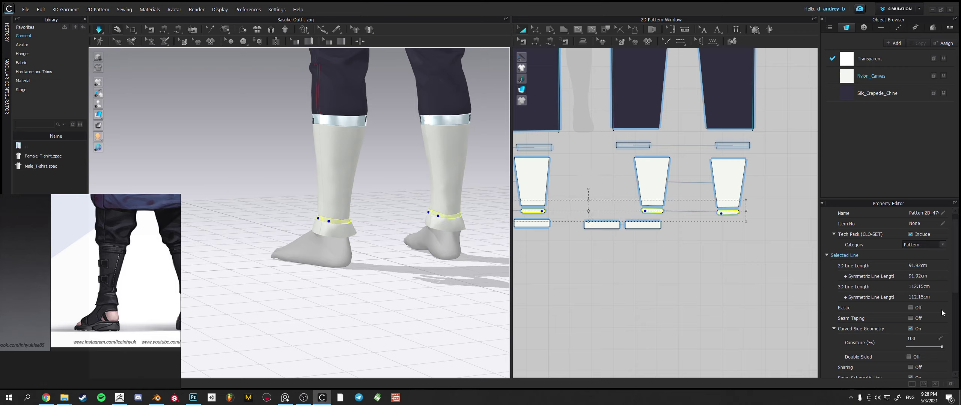
scroll(916, 305, "down", 3)
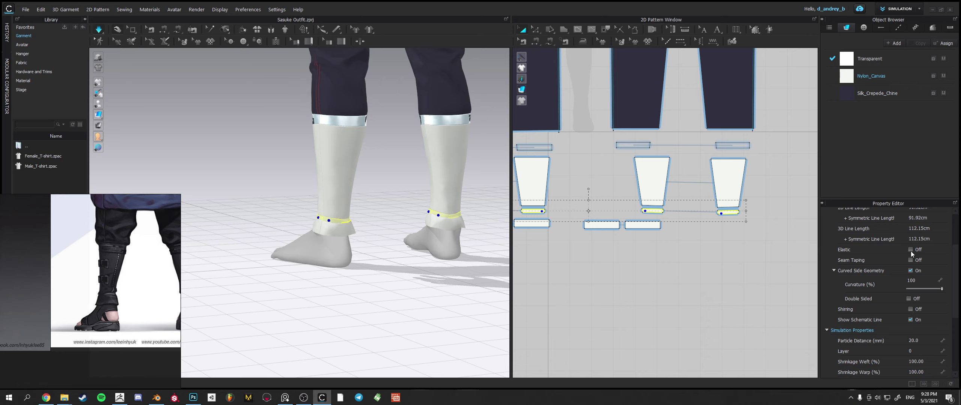
left_click(910, 250)
right_click_drag(387, 235, 434, 238)
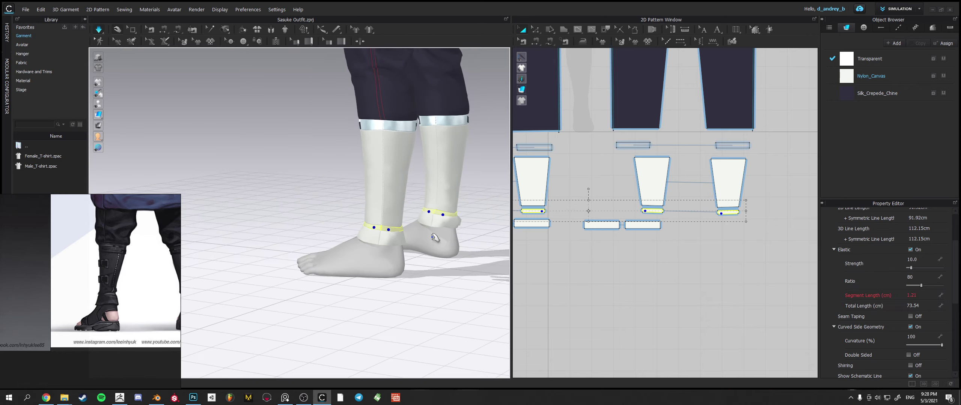
left_click(454, 225)
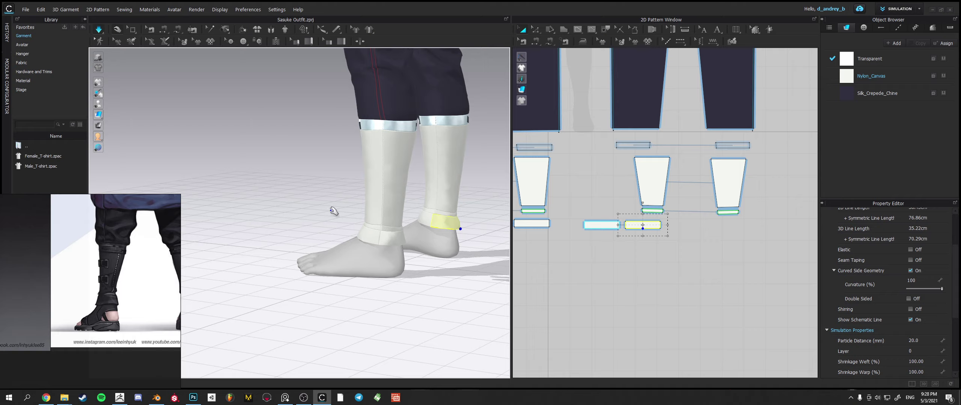
- Select the thin ankle strips on both legs together and freeze them
right_click_drag(334, 211, 525, 217)
scroll(229, 204, "down", 5)
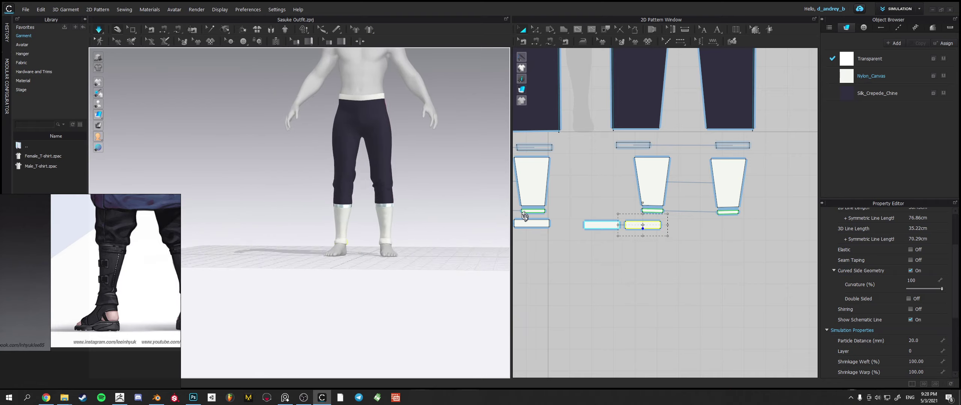
scroll(409, 237, "up", 3)
middle_click_drag(410, 238, 294, 191)
scroll(306, 201, "up", 3)
right_click_drag(343, 229, 388, 235)
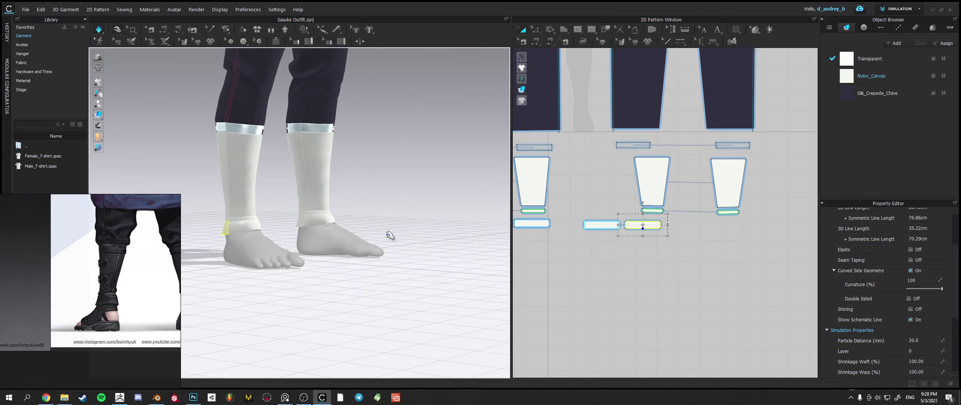
left_click(243, 218)
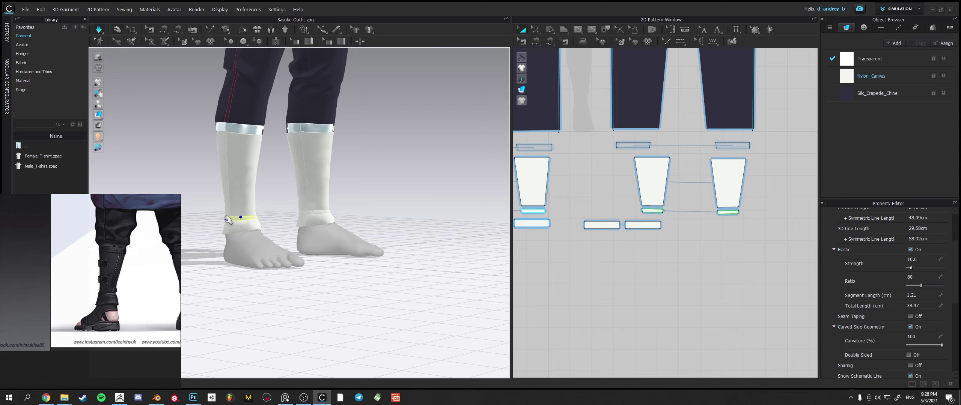
left_click(308, 213, "shift")
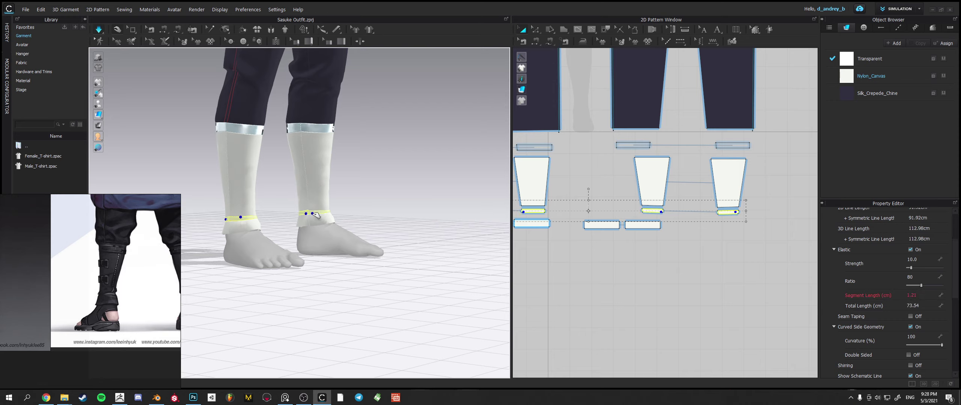
right_click(318, 214)
left_click(355, 58)
right_click_drag(377, 187, 468, 186)
left_click(468, 186)
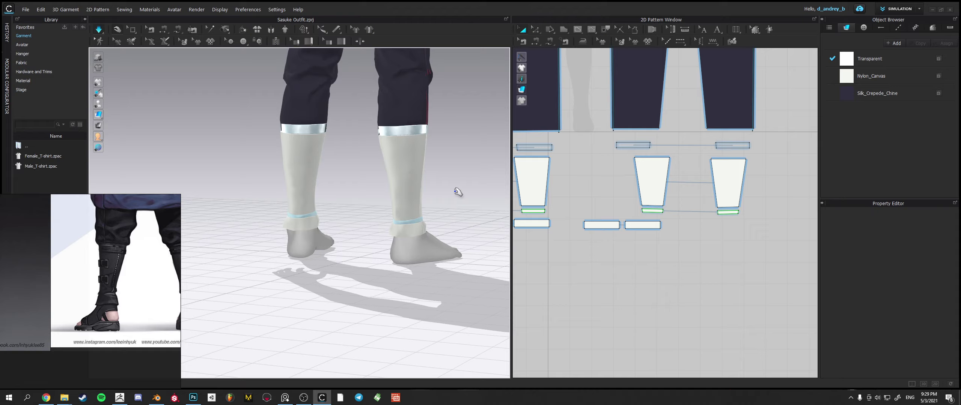
- Examine the lower-leg wraps and ankle cuffs from all sides and compare their shape with the reference image
right_click_drag(439, 195, 255, 209)
scroll(118, 272, "up", 5)
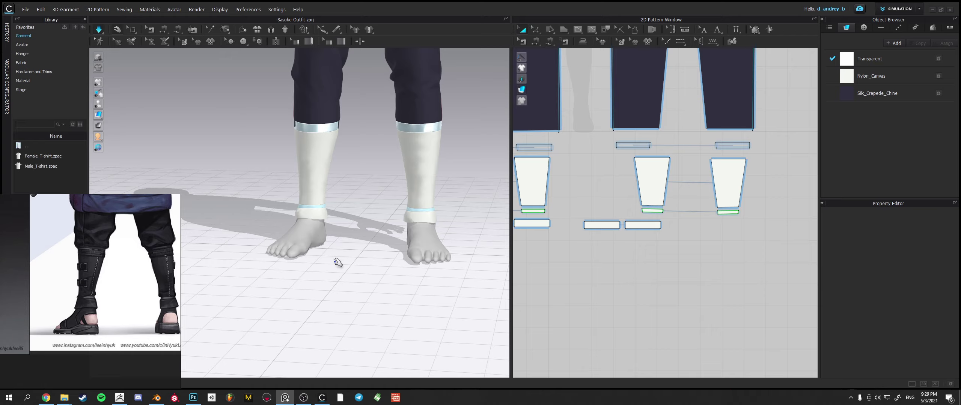
right_click_drag(391, 294, 342, 209)
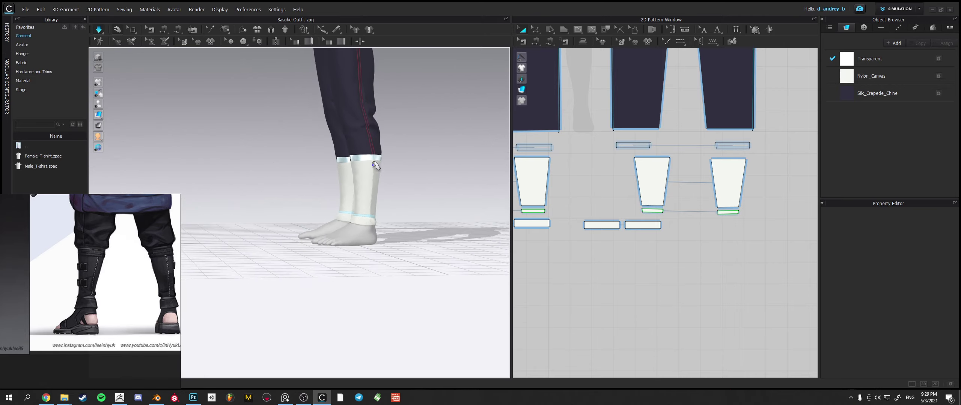
left_click(375, 170)
left_click(421, 183)
right_click_drag(422, 184, 320, 224)
scroll(419, 199, "up", 5)
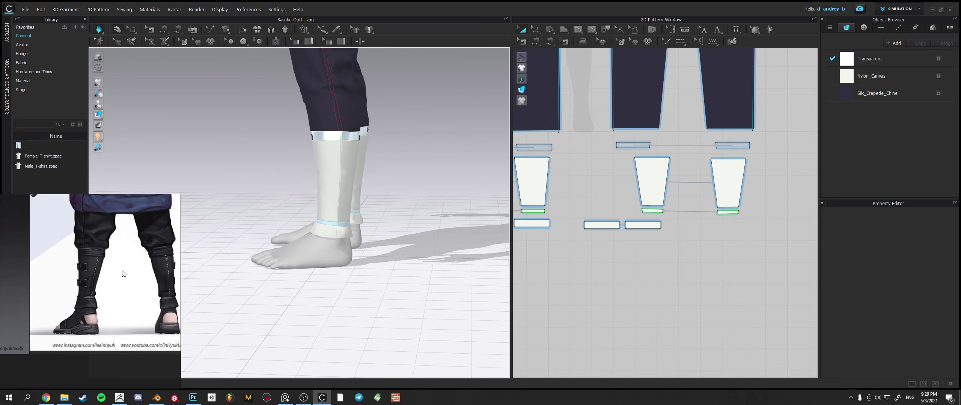
right_click_drag(388, 196, 302, 194)
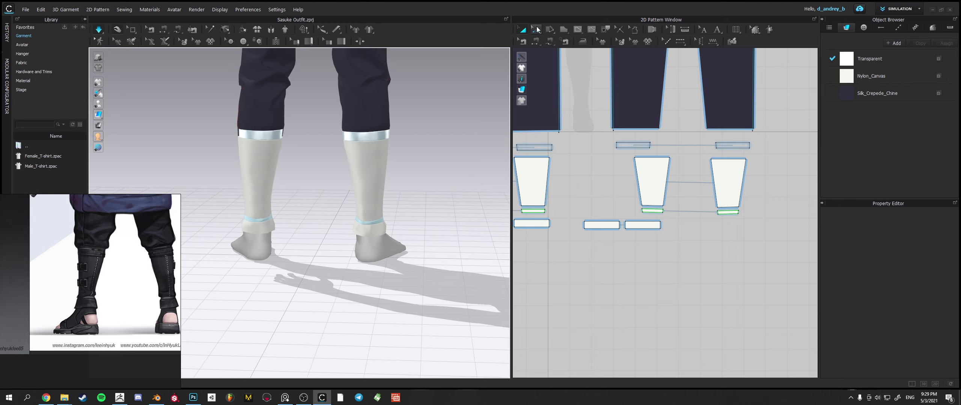
left_click(537, 30)
right_click(637, 179)
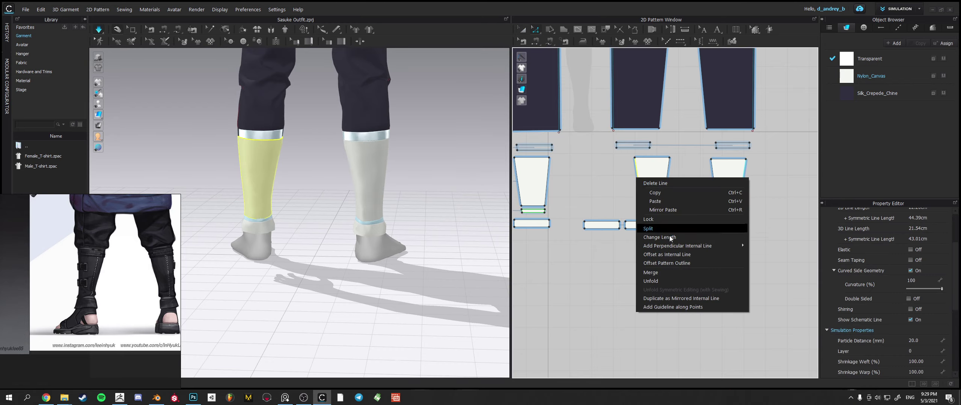
left_click(682, 256)
left_click(515, 151)
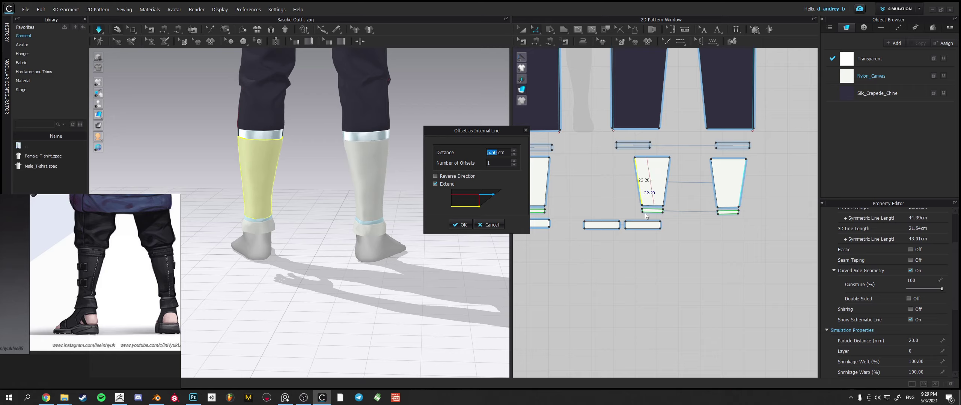
key("Escape")
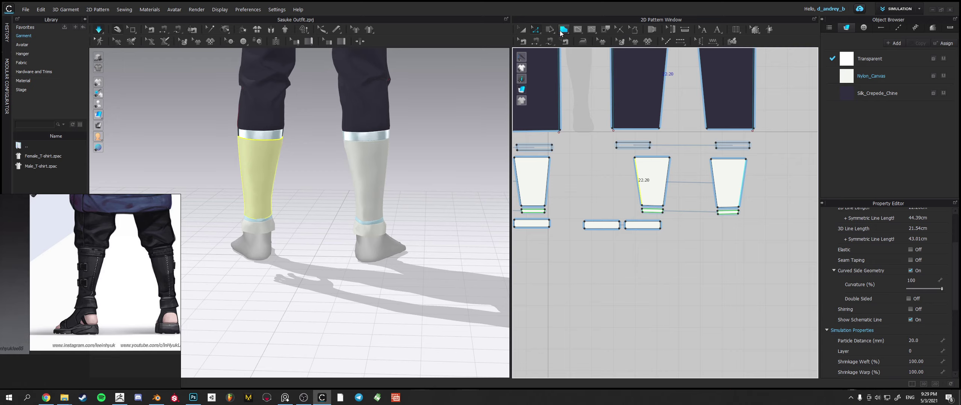
- Draw a vertical internal line down the middle of the back shin panel, from its top edge to its bottom edge
left_click(595, 43)
scroll(653, 172, "up", 6)
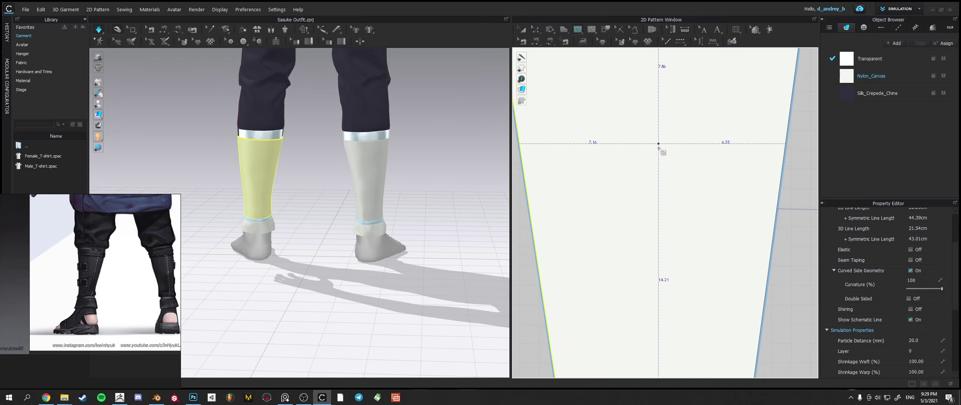
scroll(655, 93, "down", 3)
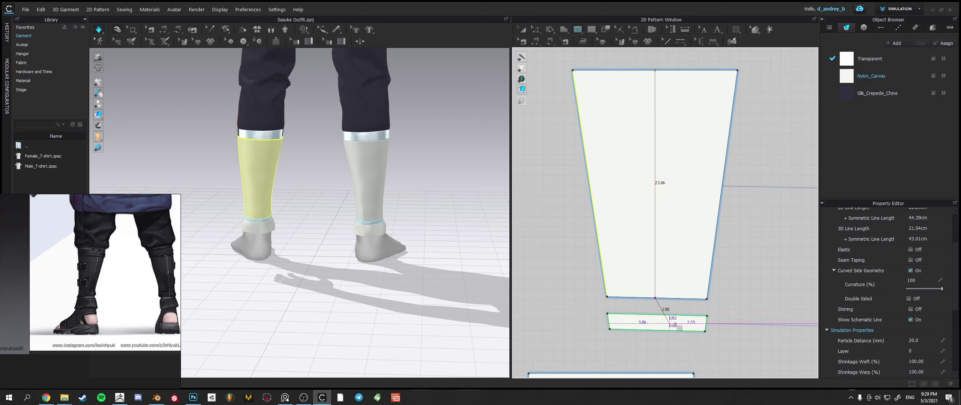
left_click(657, 299)
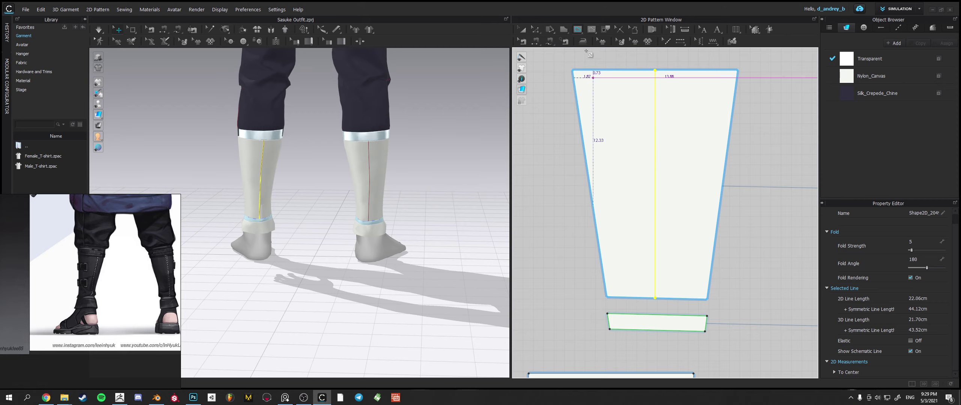
- Nudge the back shin panel's lower corner and the centre line's lower endpoint so they meet the bottom edge cleanly
key("z")
left_click(608, 303)
left_click(608, 301)
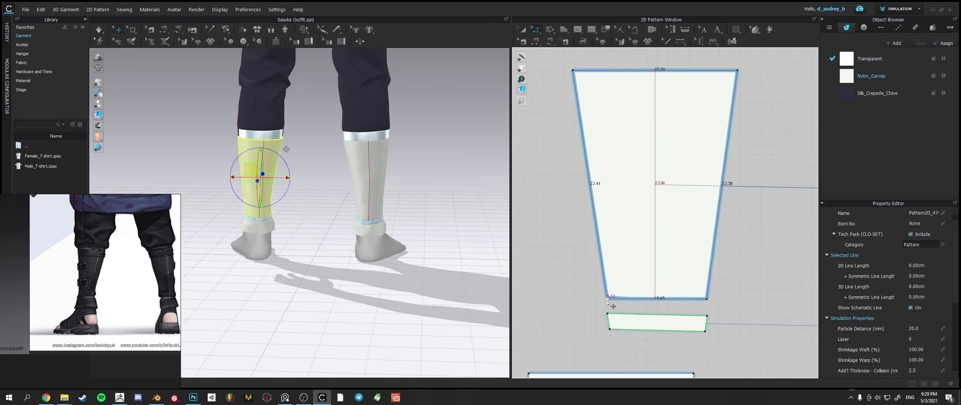
left_click_drag(607, 300, 607, 299)
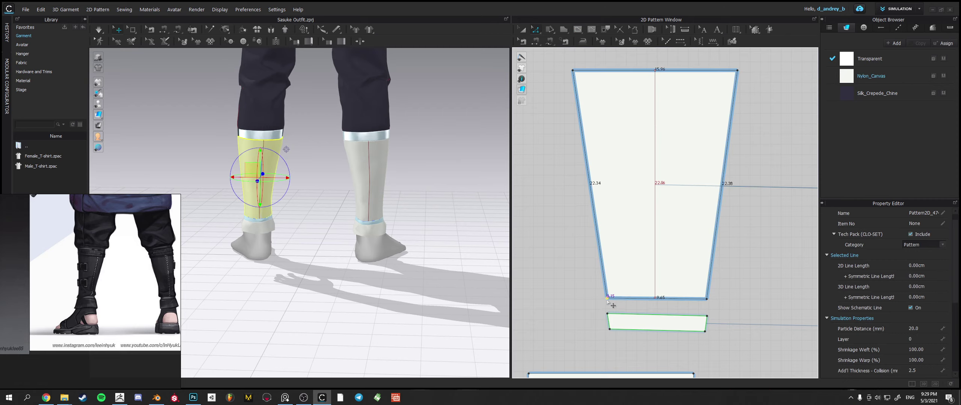
left_click(768, 273)
left_click_drag(654, 298, 655, 300)
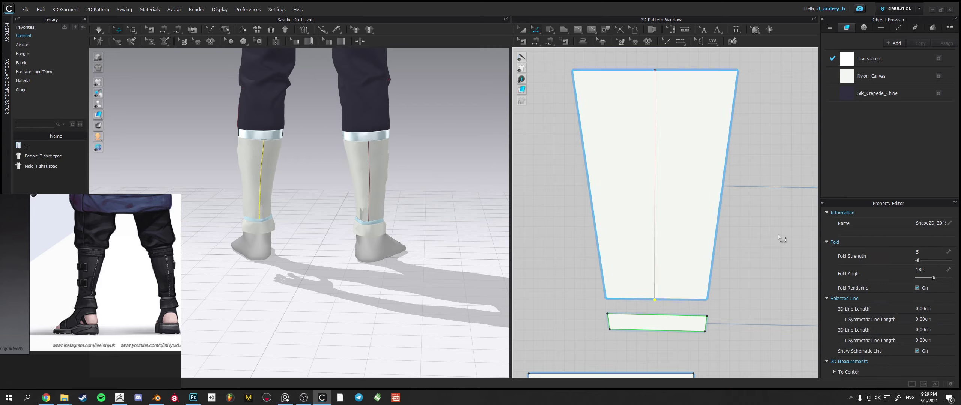
left_click(780, 238)
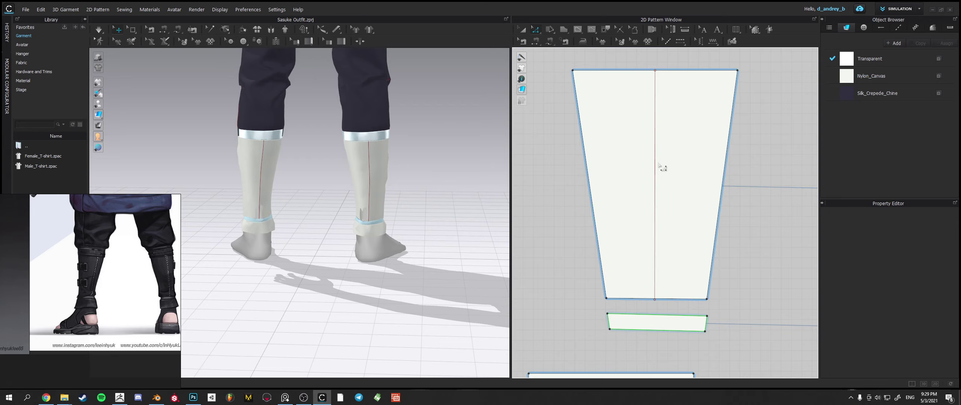
- Turn the back panel's centre line into two parallel internal lines and narrow the gap between them
left_click_drag(659, 166, 665, 190)
key("g")
left_click(742, 207)
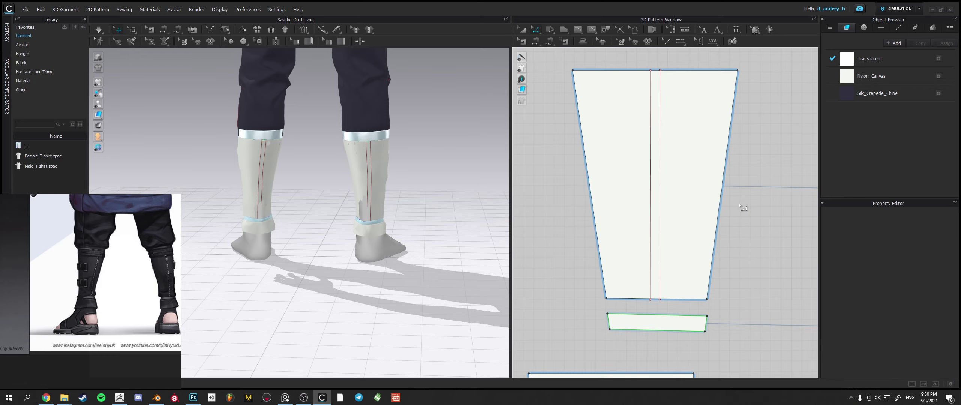
left_click(660, 176)
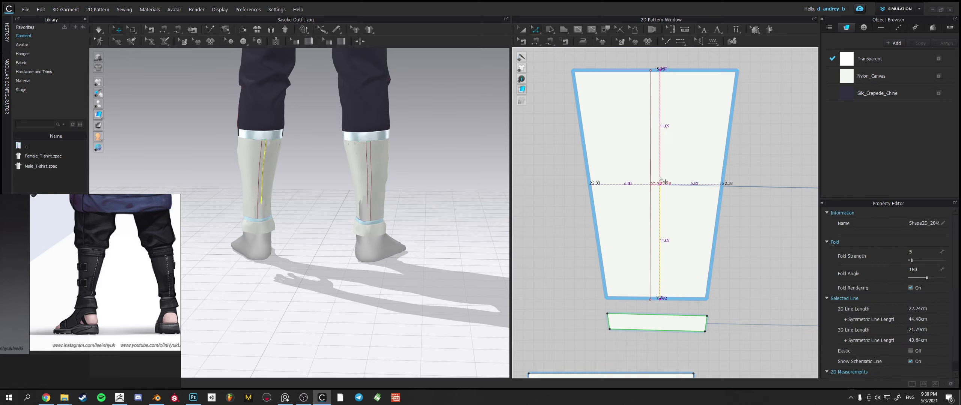
left_click_drag(651, 176, 655, 178)
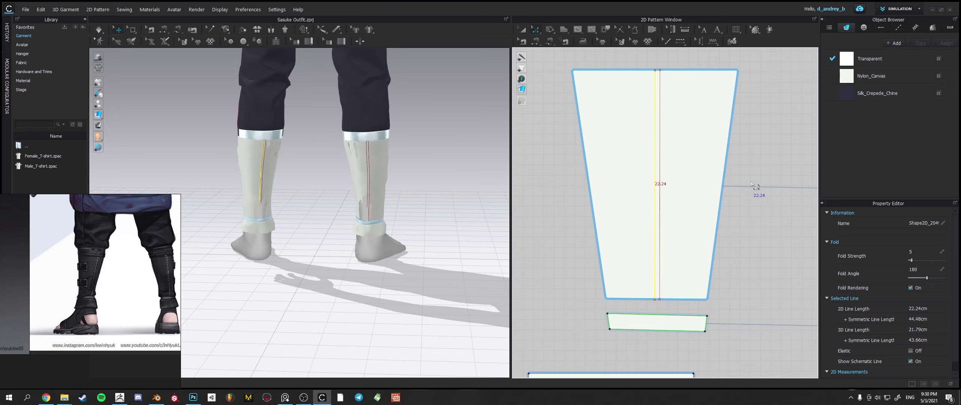
left_click(755, 190)
- Run the simulation to settle the back shin panels, pulling on the fabric near the ankles to smooth it
mouse_move(379, 183)
right_mouse_down()
mouse_move(378, 165)
mouse_move(383, 192)
right_mouse_up()
scroll(383, 192, "up", 1)
key("space")
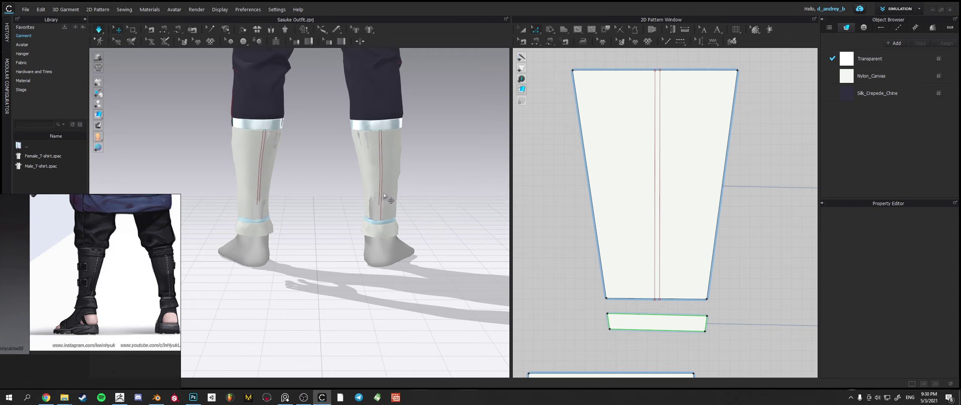
key("space")
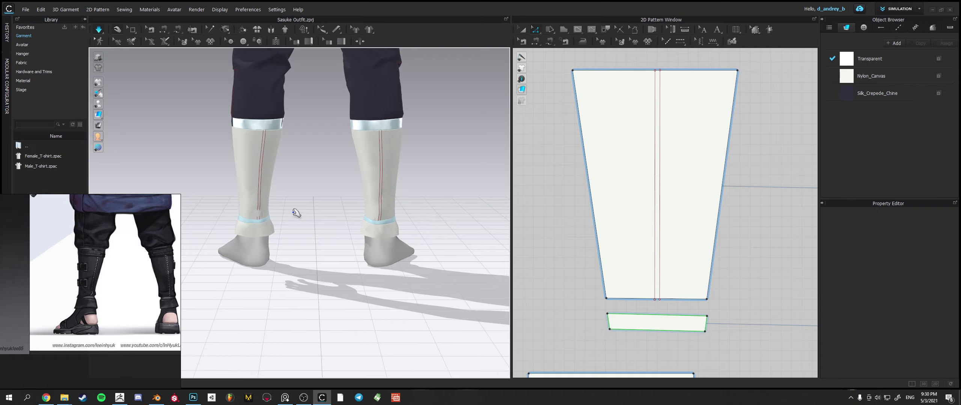
left_click(264, 209)
left_click(364, 210)
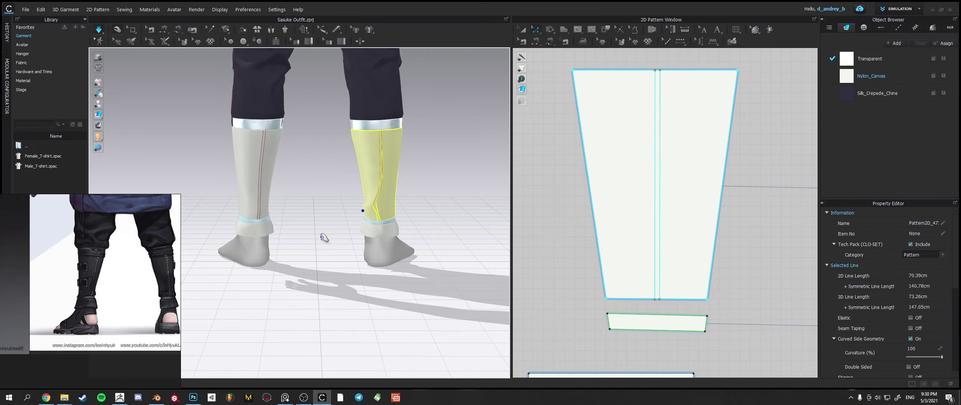
left_click(452, 197)
right_click_drag(452, 197, 354, 223)
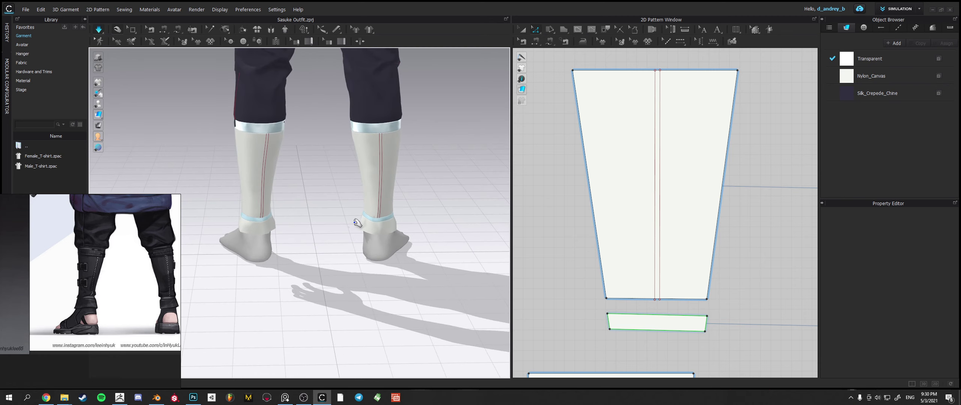
left_click(379, 211)
left_click(277, 204, "shift")
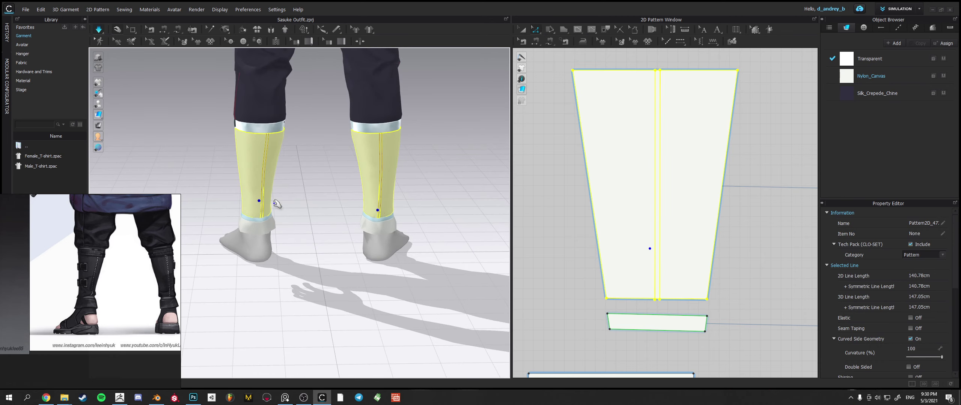
scroll(667, 311, "down", 3)
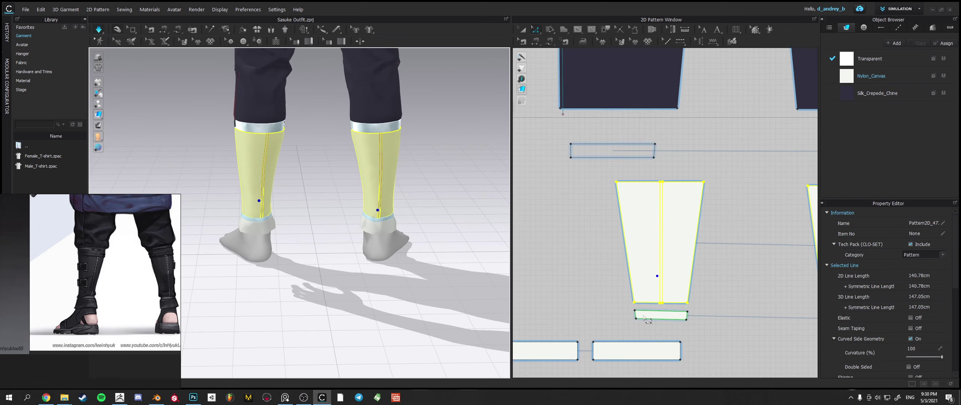
- Select the front and back ankle cuffs together and move them down, farther from the shin panels
left_click(650, 316)
left_click(523, 30)
scroll(687, 304, "down", 3)
middle_click_drag(685, 316, 634, 262)
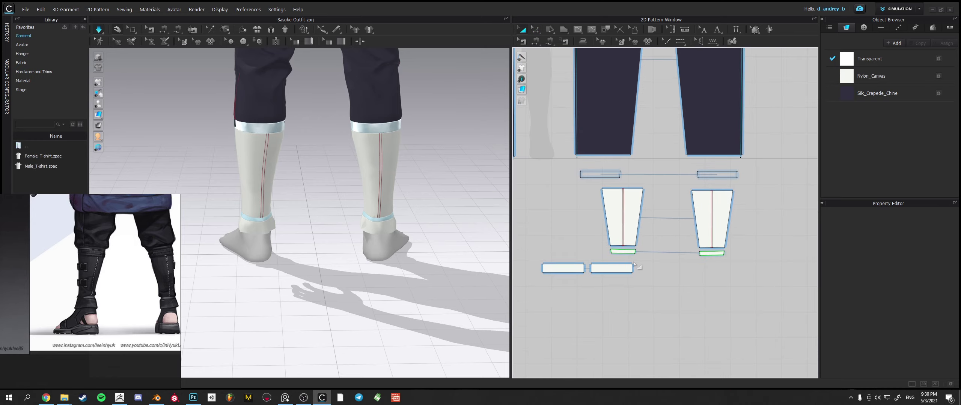
left_click(629, 252)
left_click(624, 270)
left_click(569, 269, "shift")
middle_click_drag(556, 299, 688, 285)
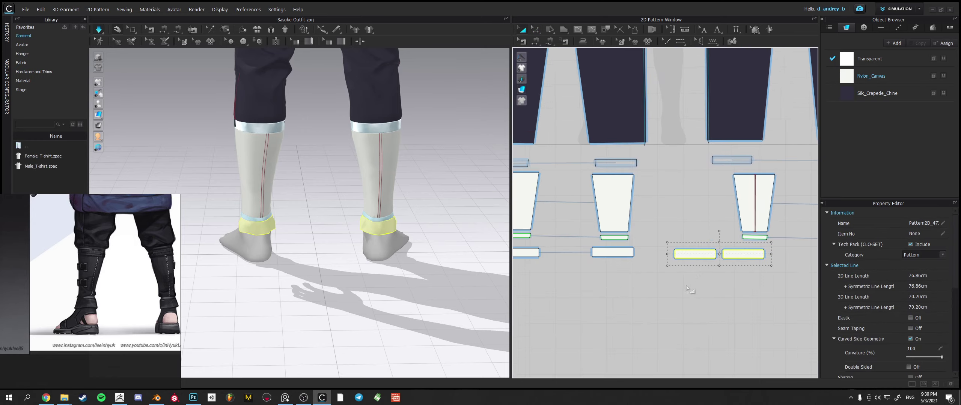
scroll(687, 285, "down", 3)
left_click(657, 268, "shift")
left_click(625, 273, "shift")
left_click_drag(626, 274, 660, 289)
- Move the front and back thin ankle strips down to sit just above the cuff row
left_click(654, 287)
left_click(663, 295)
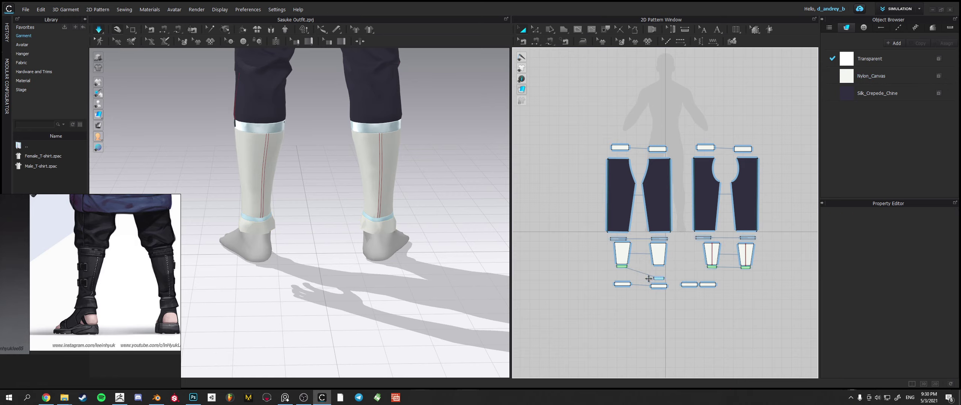
left_click_drag(623, 267, 622, 277)
left_click(711, 267)
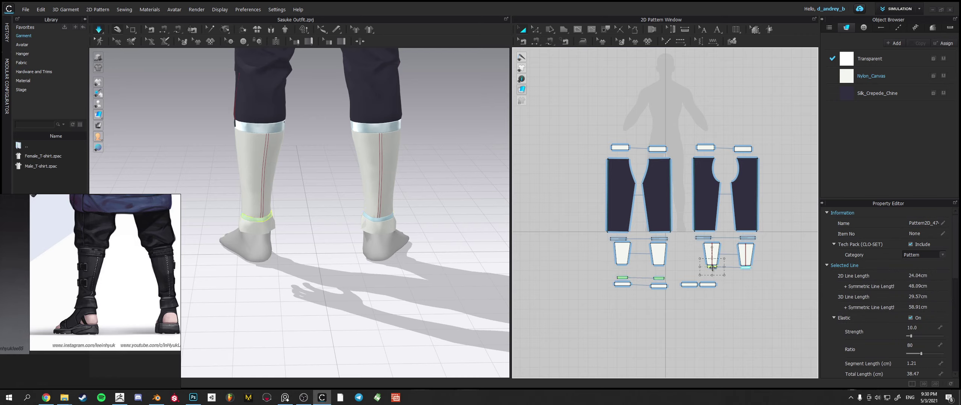
left_click_drag(748, 269, 747, 279)
left_click(739, 277)
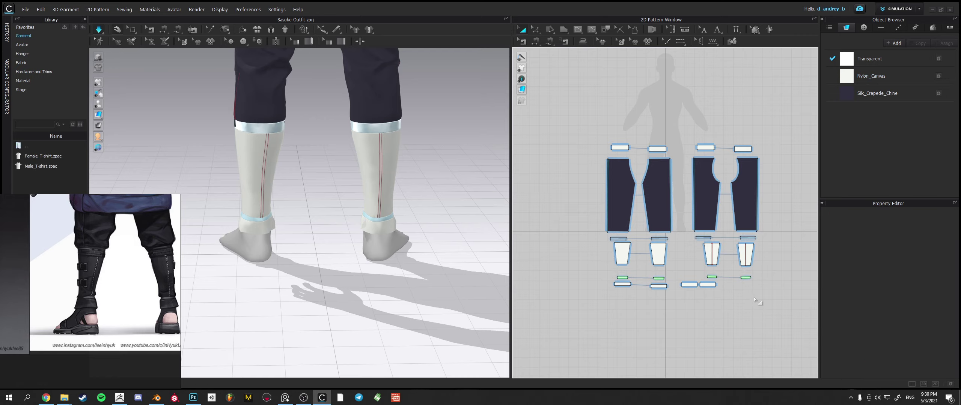
- Select the bottom edges of the front and back shin panels and move them down to lengthen the wraps
scroll(739, 277, "up", 3)
scroll(738, 278, "up", 2)
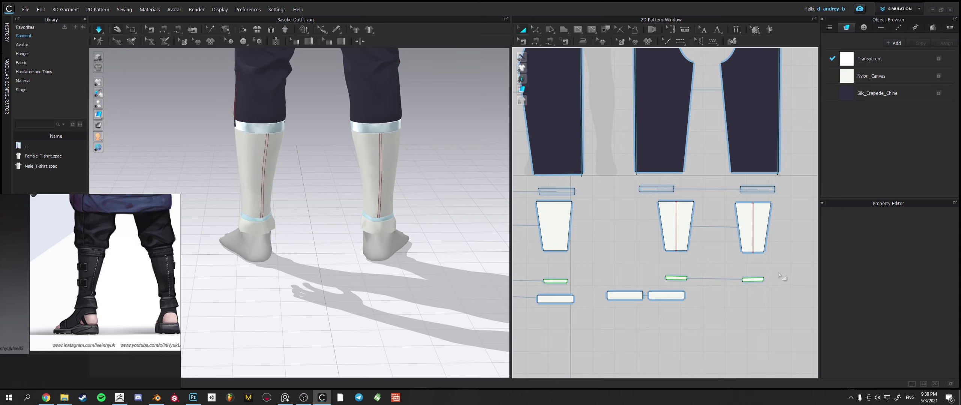
scroll(630, 156, "up", 4)
scroll(640, 265, "down", 5)
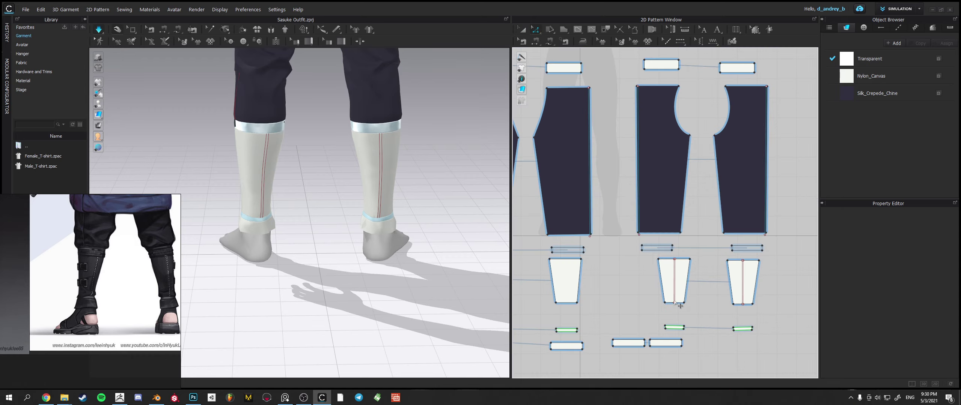
right_click_drag(648, 295, 614, 264)
left_click_drag(737, 285, 738, 286)
middle_click_drag(663, 286, 793, 284)
left_click(658, 272, "shift")
left_click_drag(659, 274, 661, 280)
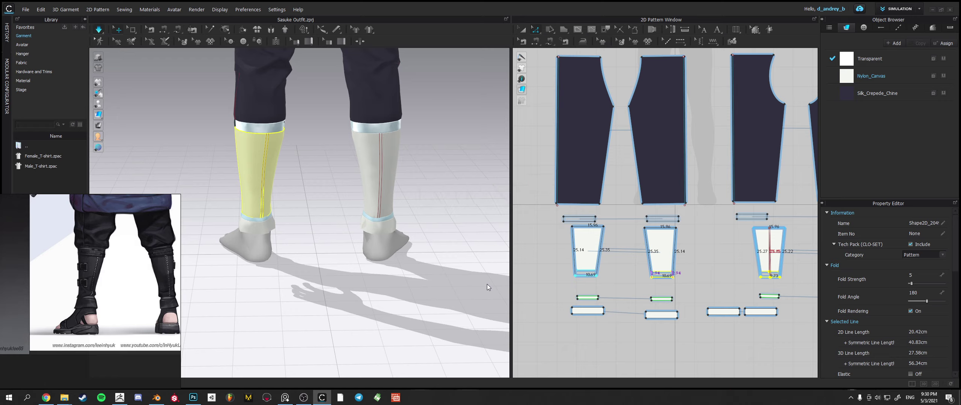
- Examine the lengthened wraps from the back and sides, checking how they meet the ankle strips and cuffs
right_click_drag(475, 269, 429, 256)
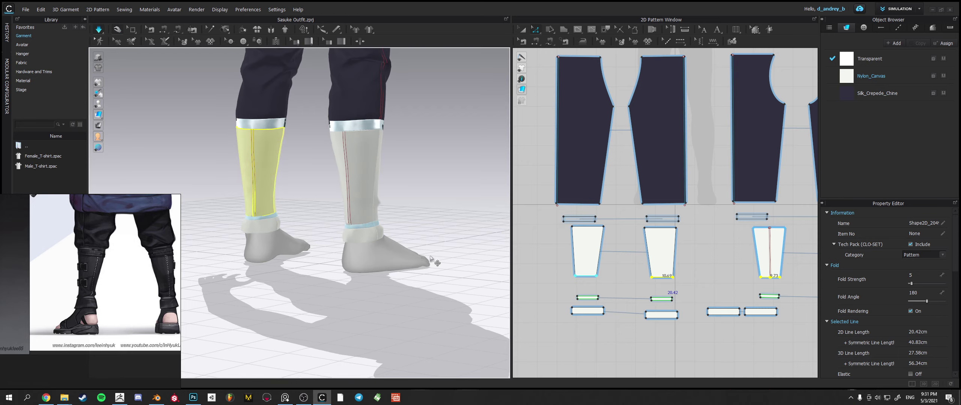
left_click(418, 207)
right_click_drag(418, 209, 353, 219)
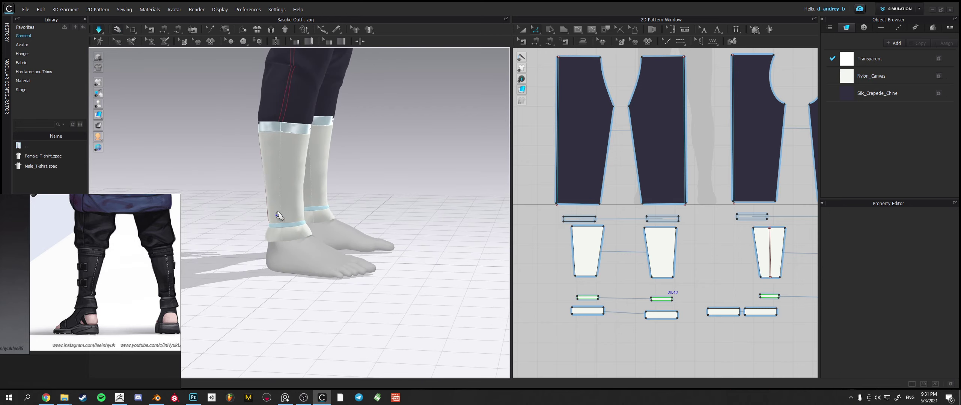
left_click(279, 208)
right_click_drag(279, 208, 358, 217)
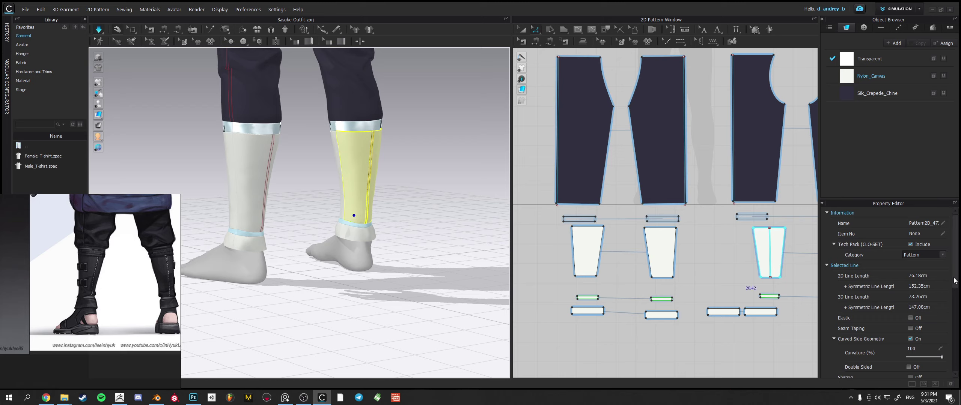
left_click_drag(955, 281, 956, 313)
right_click_drag(440, 243, 498, 240)
left_click(574, 287)
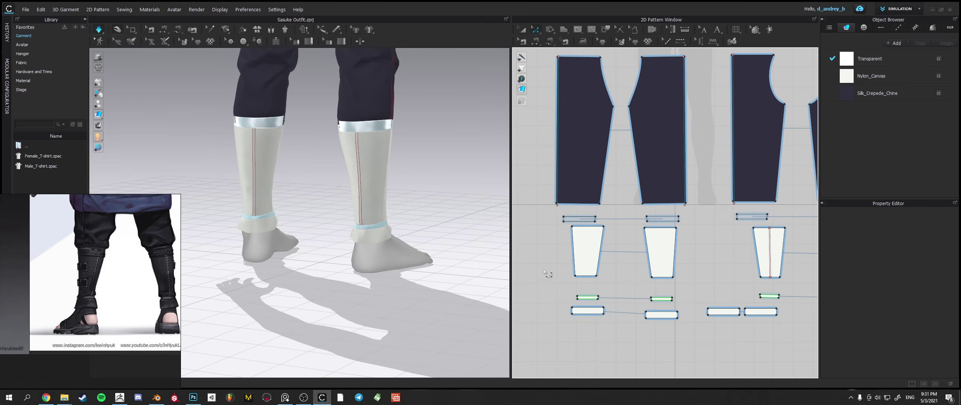
- Extend the bottom edges of the front and back shin panels farther down and simulate the longer wraps
left_click_drag(835, 281, 834, 285)
left_click_drag(762, 280, 775, 284)
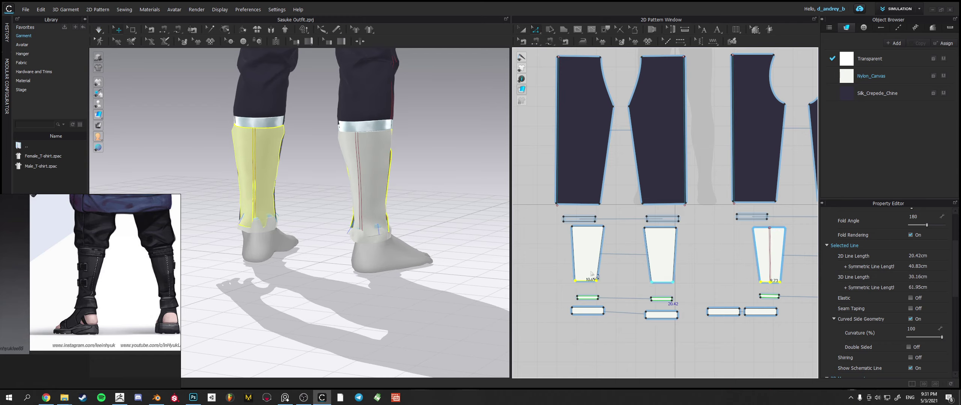
key("space")
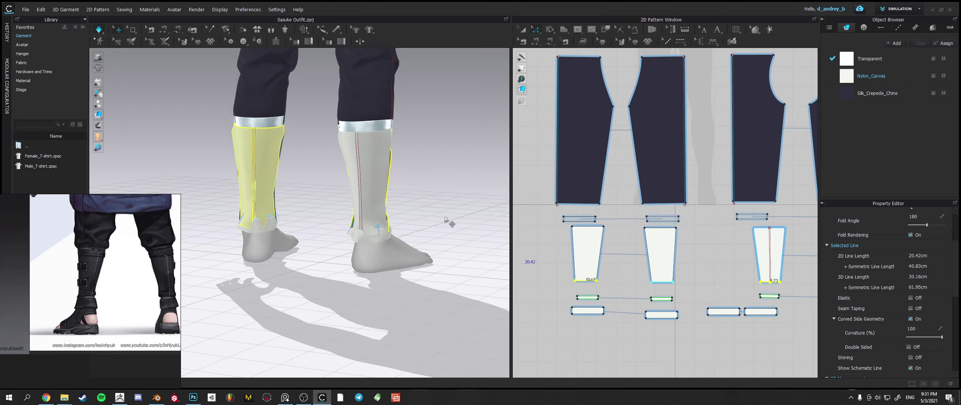
right_click_drag(445, 220, 336, 210)
left_click(339, 222)
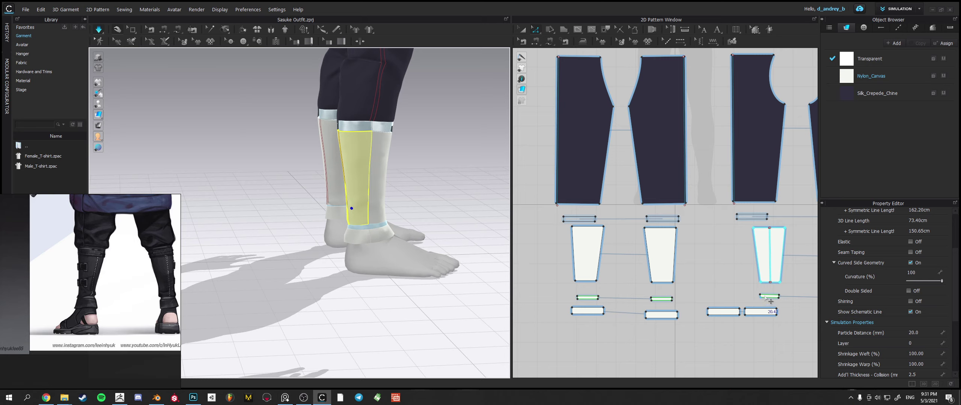
- Widen the bottoms of the back shin panel and the mirrored front pair by moving their lower corners outward, and simulate the wraps
left_click(760, 286)
left_click(761, 285)
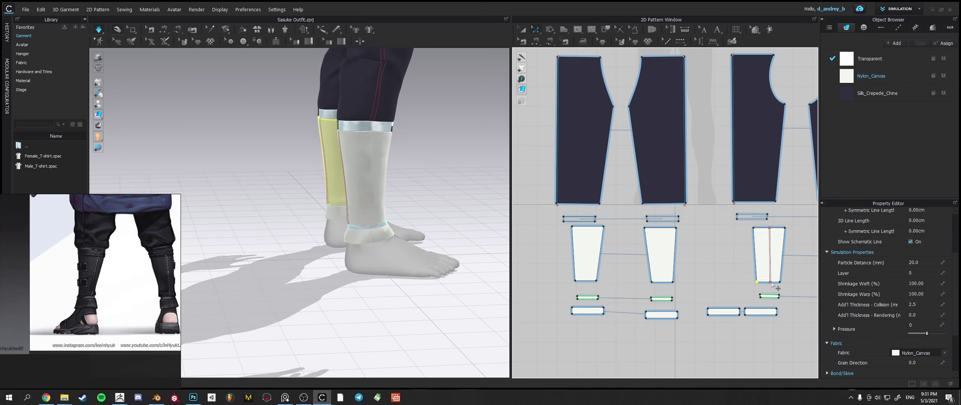
key("w")
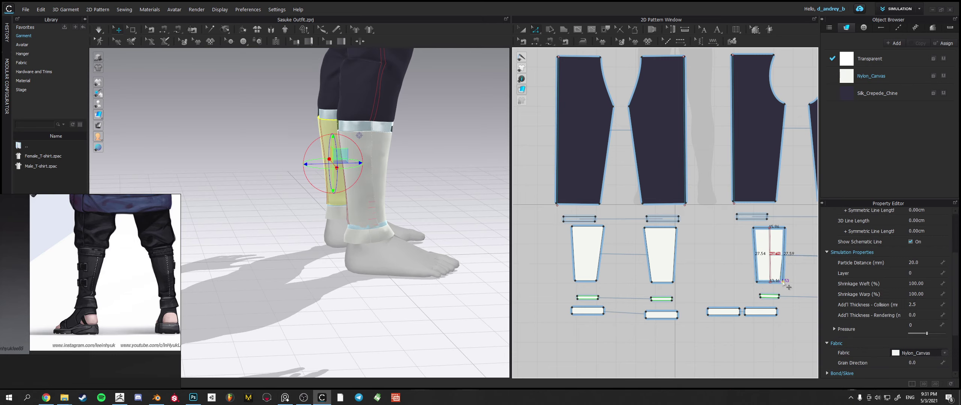
left_click_drag(783, 282, 782, 282)
left_click(675, 282)
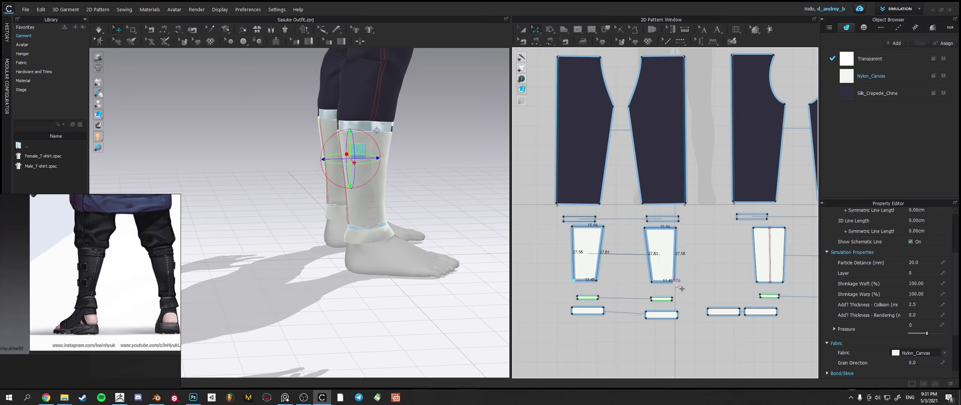
key("space")
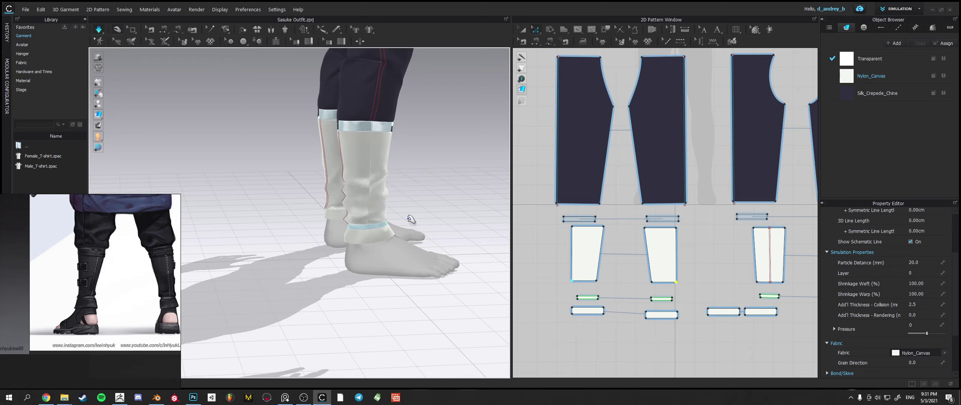
- Select the bottom edges of the front and back shin panels, move them up to shorten the wraps, and simulate
right_click_drag(415, 222, 350, 212)
left_click(348, 214)
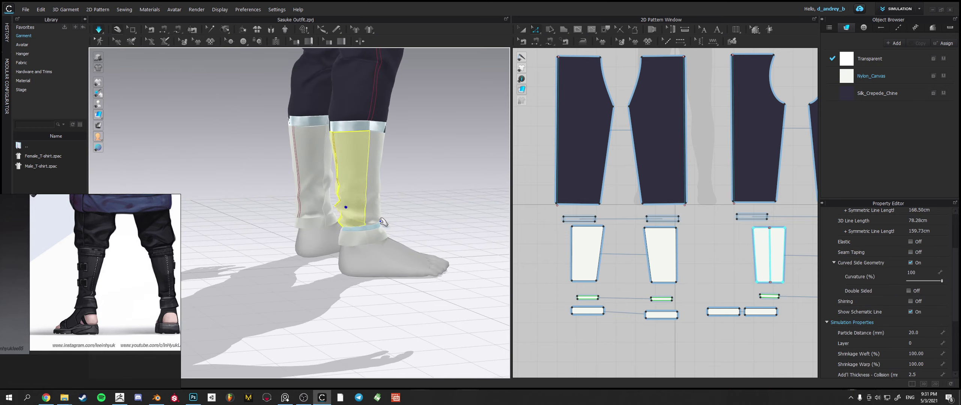
left_click(541, 274)
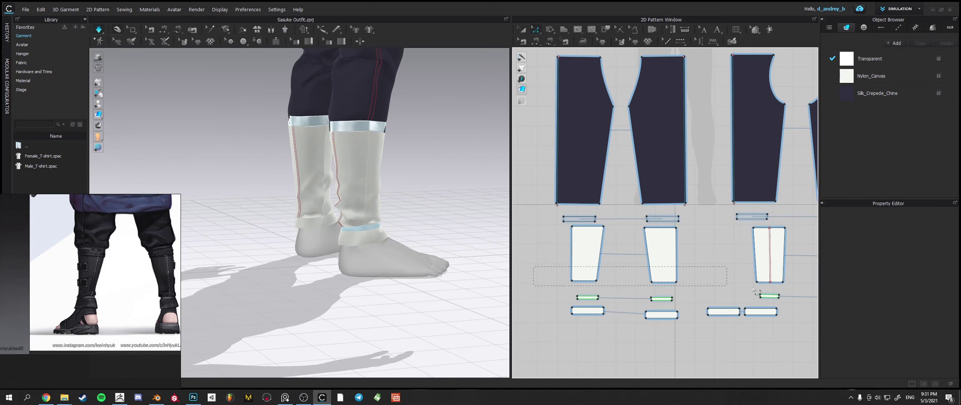
left_click_drag(814, 290, 815, 289)
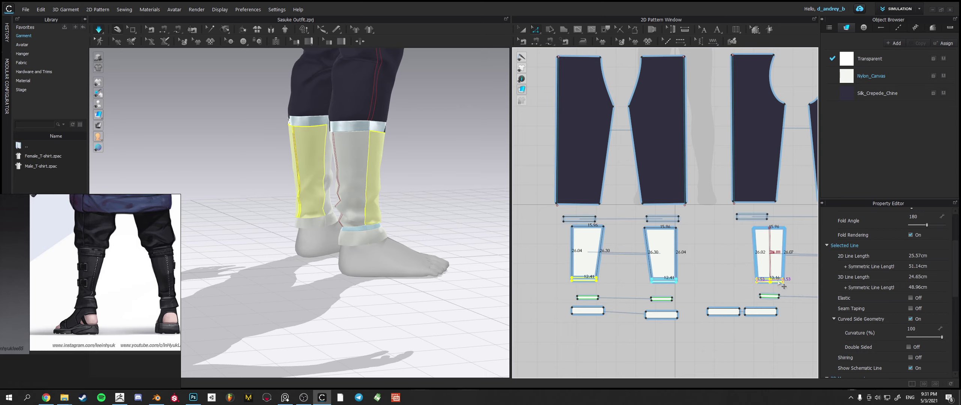
key("space")
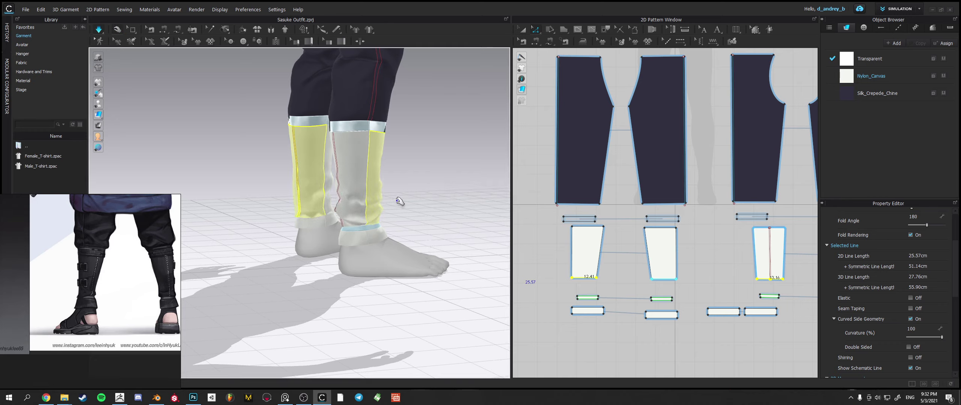
left_click(413, 202)
- Set the particle distance of all front and back shin panels and cuffs to 15 mm and run the simulation
right_click_drag(450, 200, 474, 204)
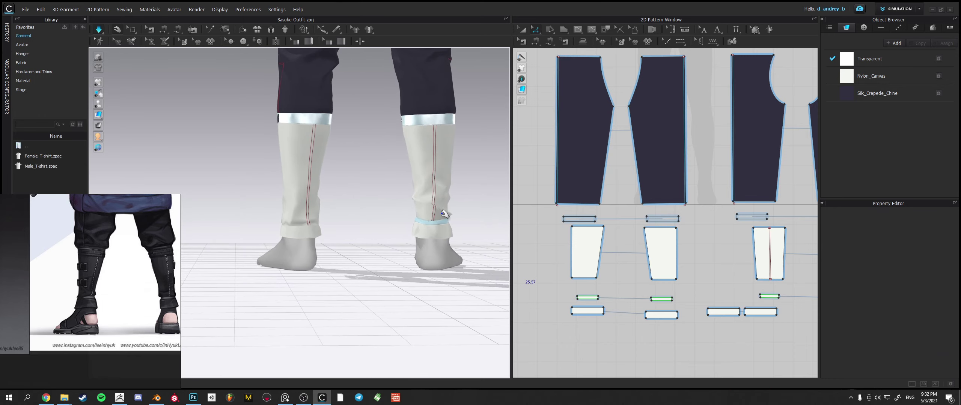
left_click(444, 213)
left_click(319, 214, "shift")
right_click_drag(364, 207, 472, 212)
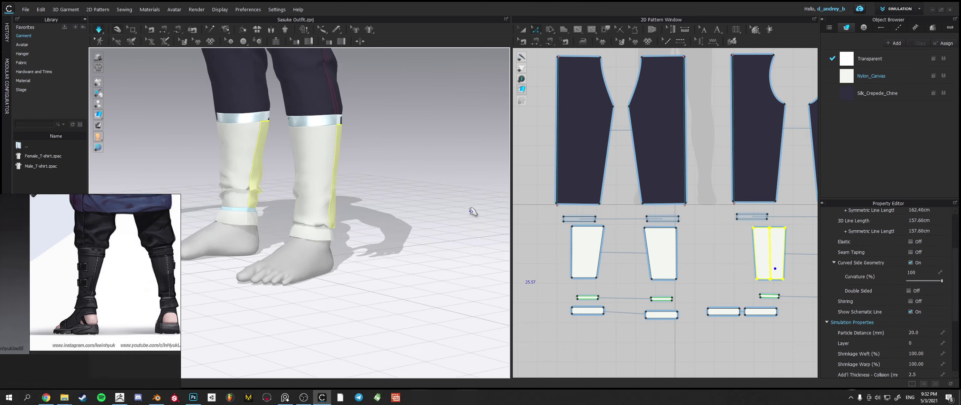
left_click(310, 190, "shift")
left_click(249, 177, "shift")
left_click(233, 218, "shift")
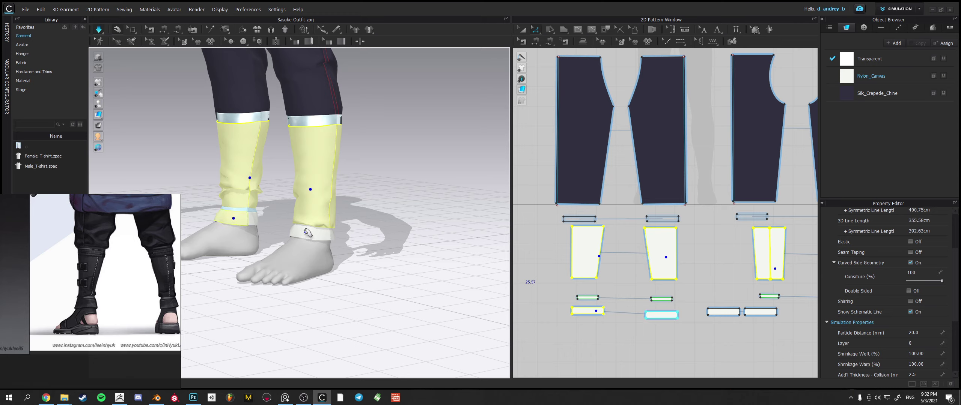
left_click(307, 233, "shift")
right_click_drag(306, 229, 203, 229)
left_click(201, 232, "shift")
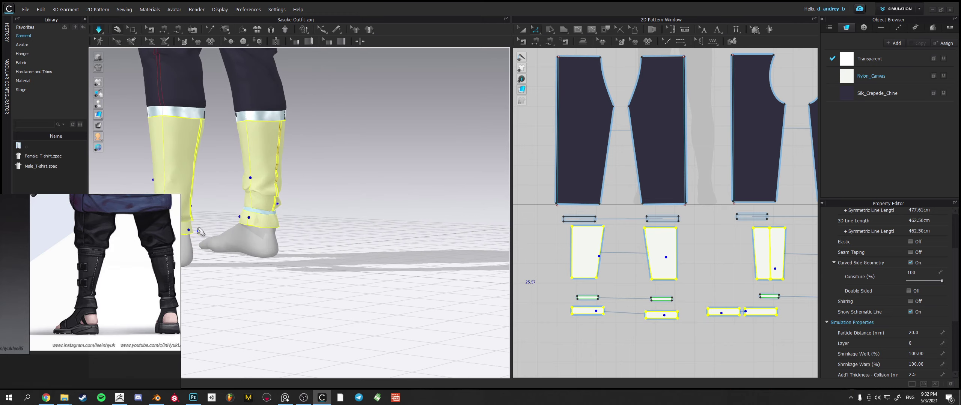
left_click(925, 332)
type("15")
key("Return")
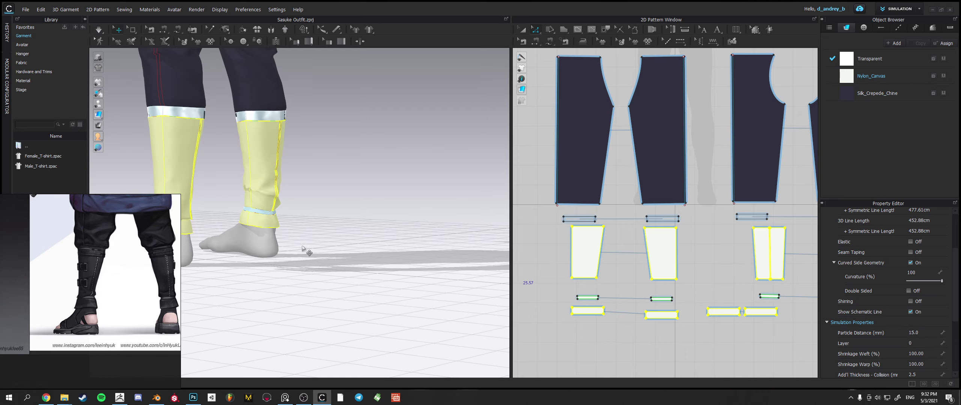
middle_click_drag(307, 199, 400, 194)
key("space")
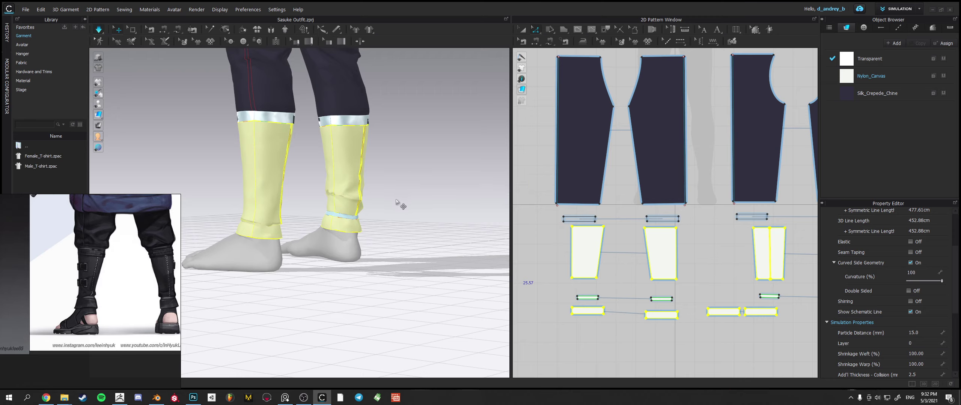
- Pull at the lower wraps from several sides during simulation to smooth the folds above the ankles
middle_click_drag(404, 204, 415, 202)
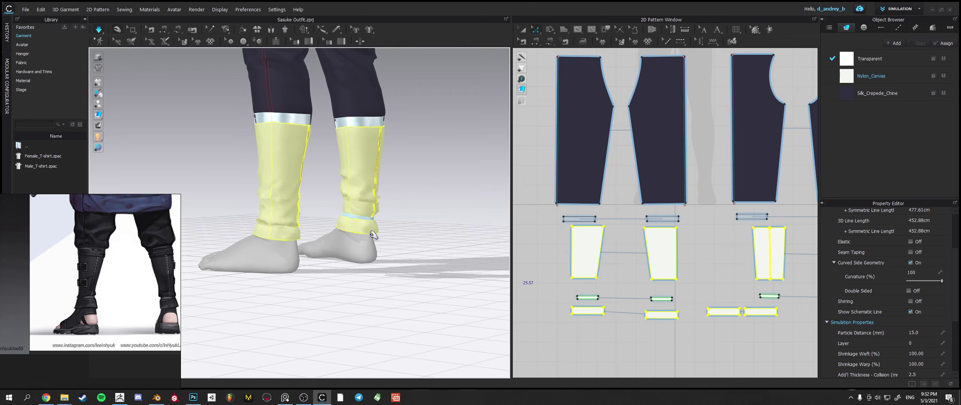
left_click_drag(365, 209, 431, 198)
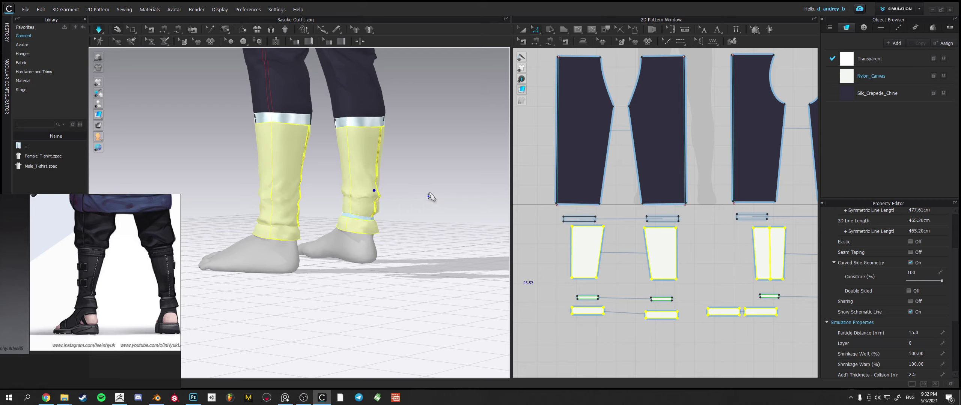
right_click_drag(432, 197, 379, 200)
right_click_drag(396, 168, 385, 200)
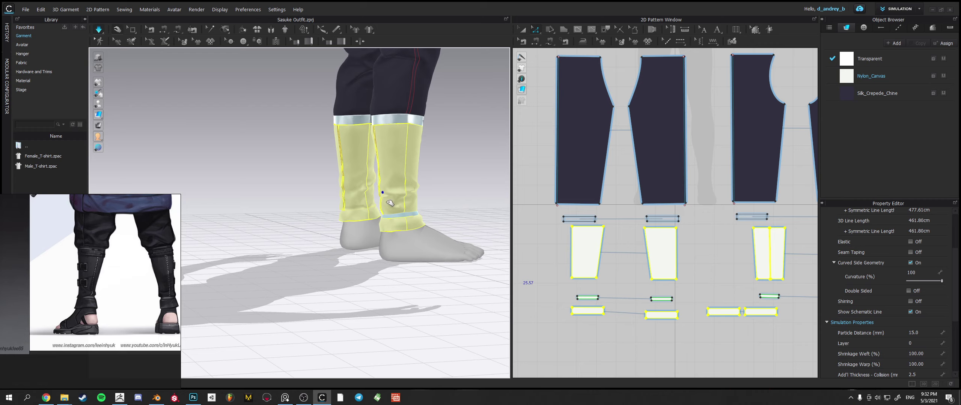
left_click(446, 193)
right_click_drag(446, 193, 394, 213)
left_click(397, 213)
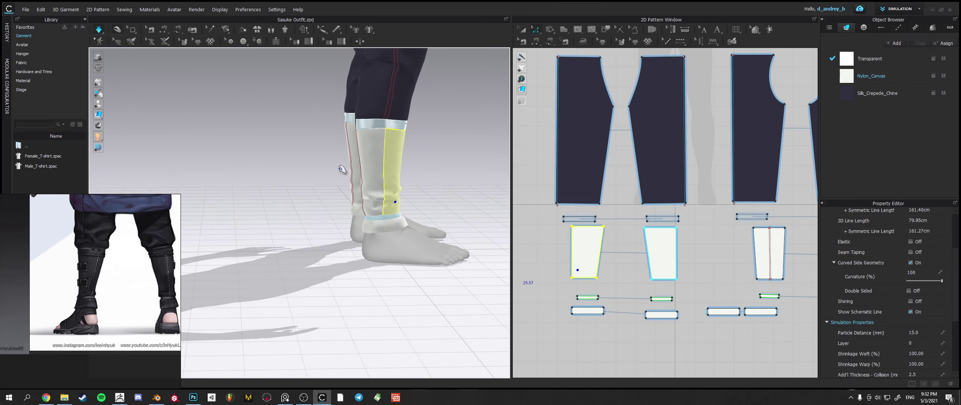
- Use the Steam Brush with -17% shrinkage to tighten the lower and middle areas of the front shin panels
left_click(582, 42)
left_click(583, 253)
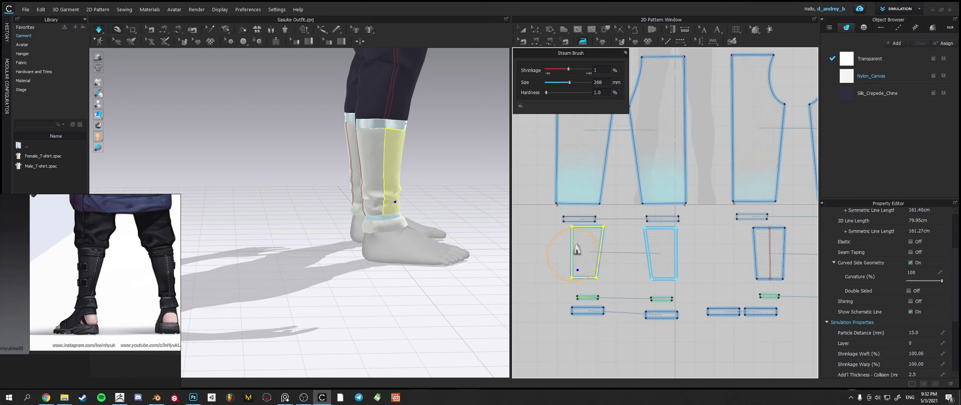
left_click_drag(567, 69, 564, 69)
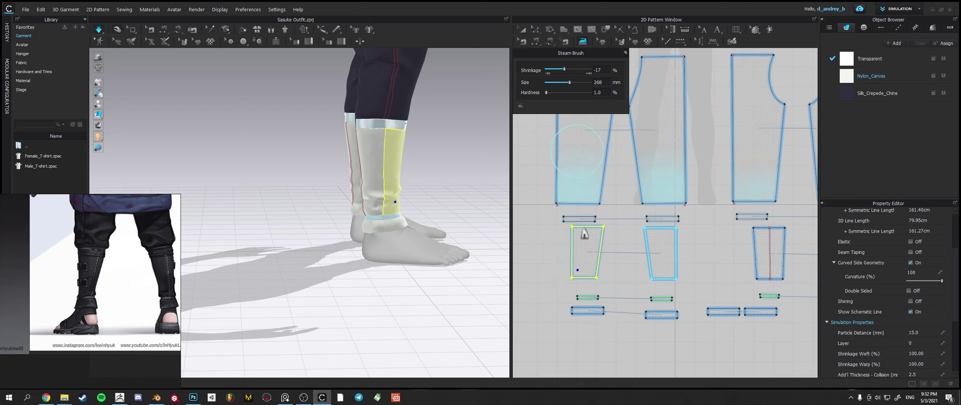
left_click(582, 271)
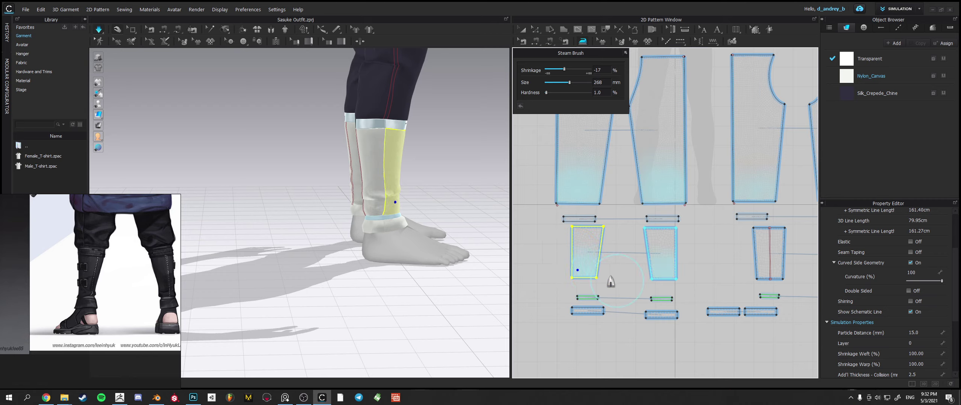
mouse_move(610, 282)
left_mouse_down()
mouse_move(578, 270)
mouse_move(585, 255)
left_mouse_up()
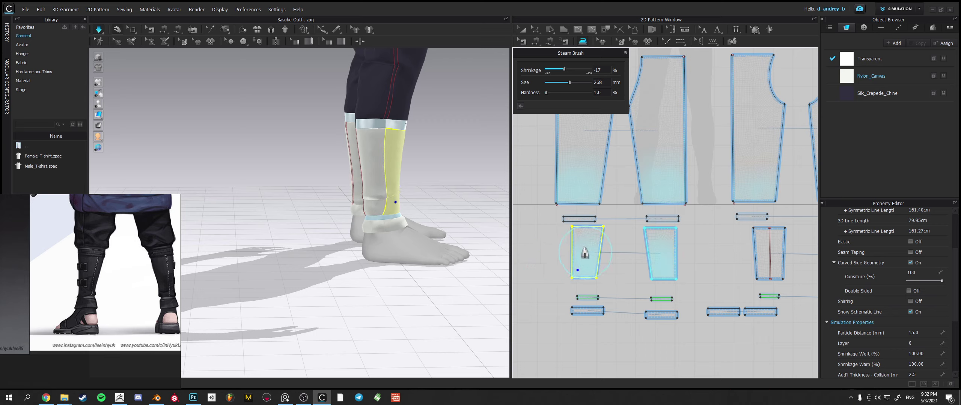
- Pull at the steamed wraps on both legs from the back, front and sides to settle their folds
right_click_drag(435, 211, 444, 214)
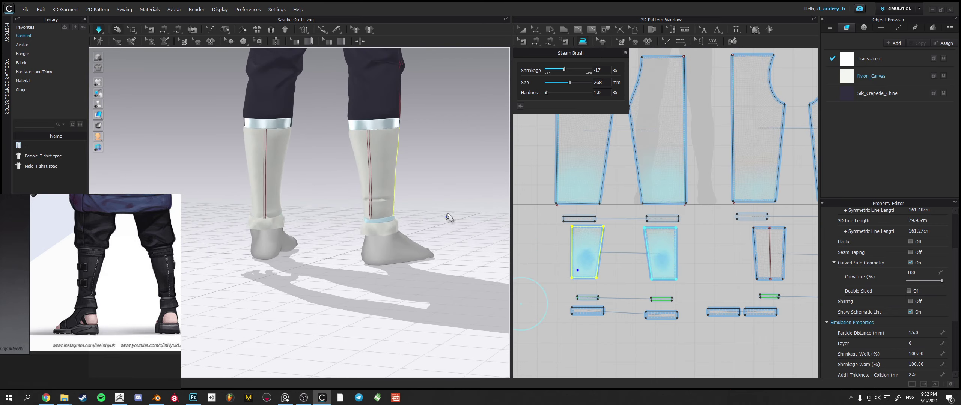
left_click(379, 206)
right_click_drag(380, 210, 386, 214)
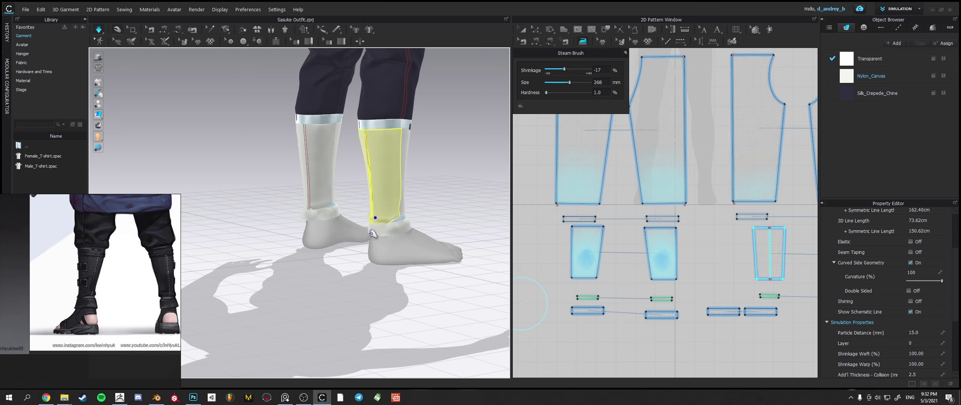
right_click_drag(375, 187, 385, 203)
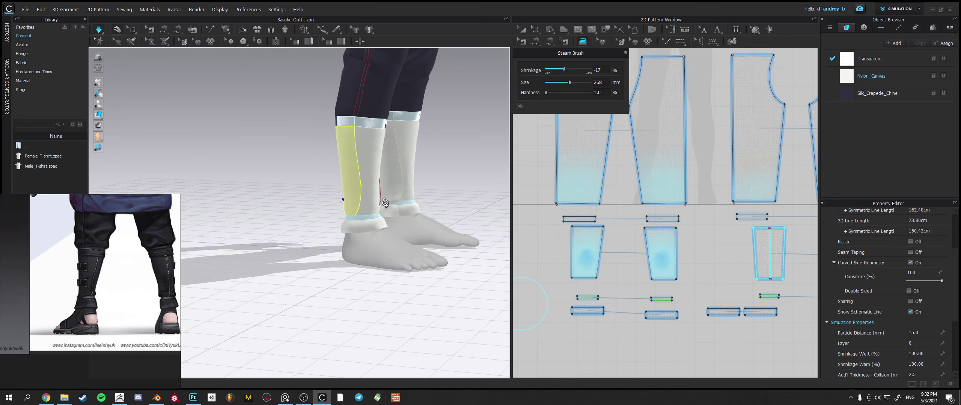
left_click(375, 205)
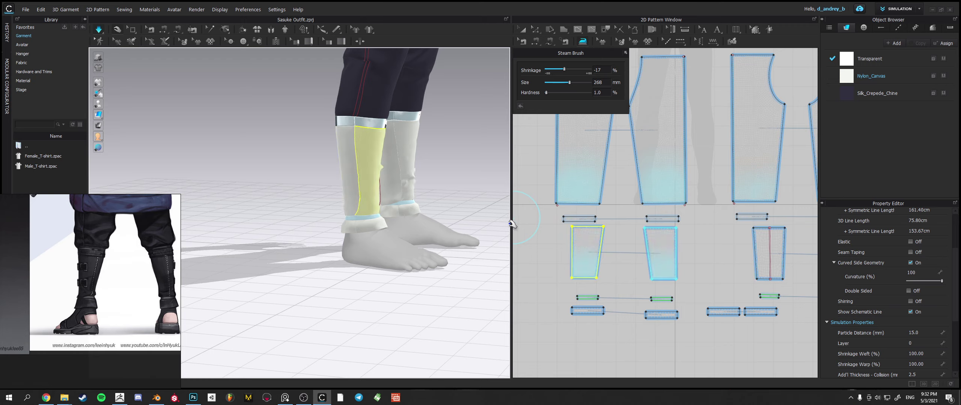
right_click_drag(498, 223, 408, 218)
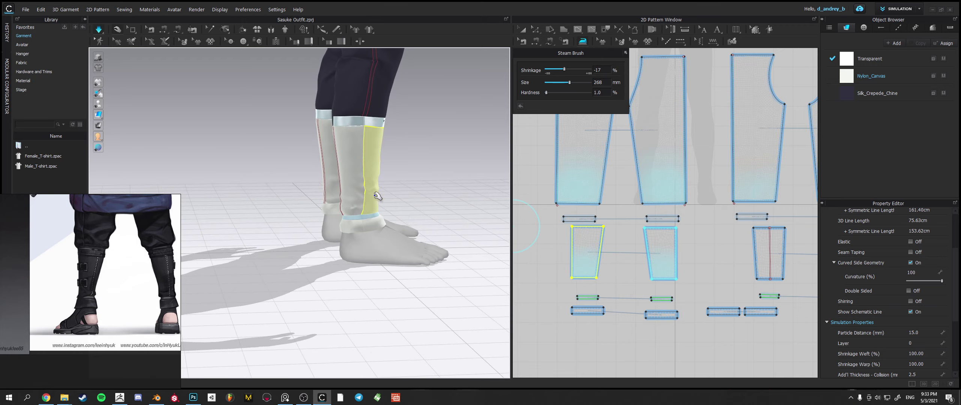
left_click(358, 197)
right_click_drag(358, 197, 340, 200)
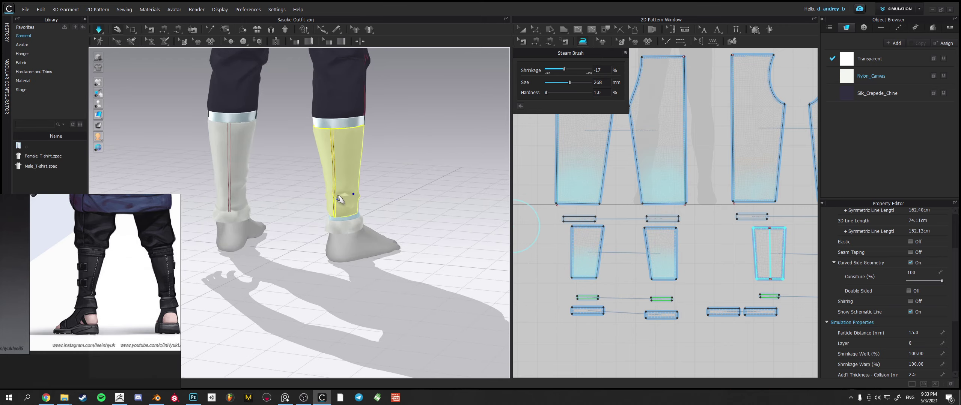
left_click(240, 196)
mouse_move(240, 196)
right_mouse_down()
mouse_move(413, 207)
mouse_move(345, 212)
mouse_move(482, 208)
mouse_move(397, 208)
mouse_move(448, 199)
mouse_move(421, 186)
mouse_move(401, 150)
mouse_move(448, 180)
right_mouse_up()
left_click(414, 208)
- Draw an internal rectangle about 3.2 by 4.4 cm near the upper outer side of the back shin panel
middle_click_drag(649, 269, 715, 262)
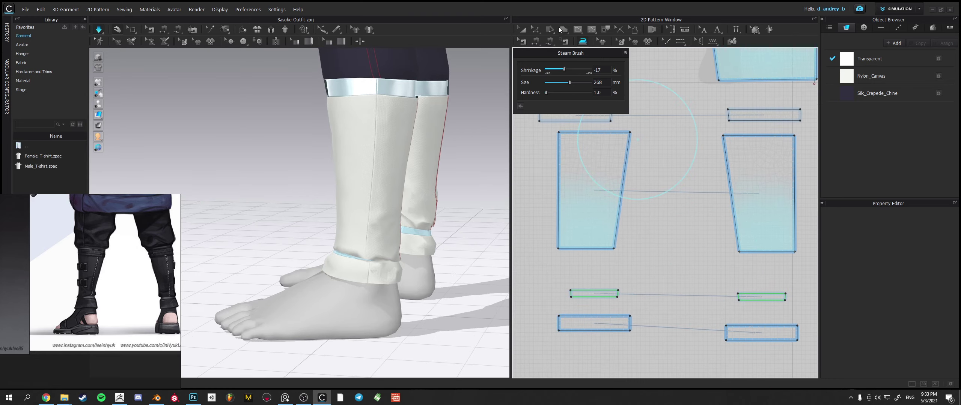
left_click(578, 29)
scroll(591, 199, "up", 2)
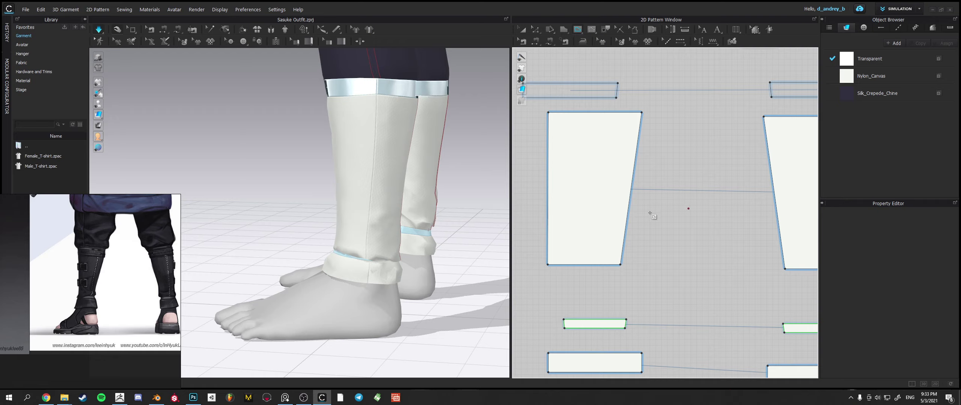
right_click_drag(377, 205, 406, 203)
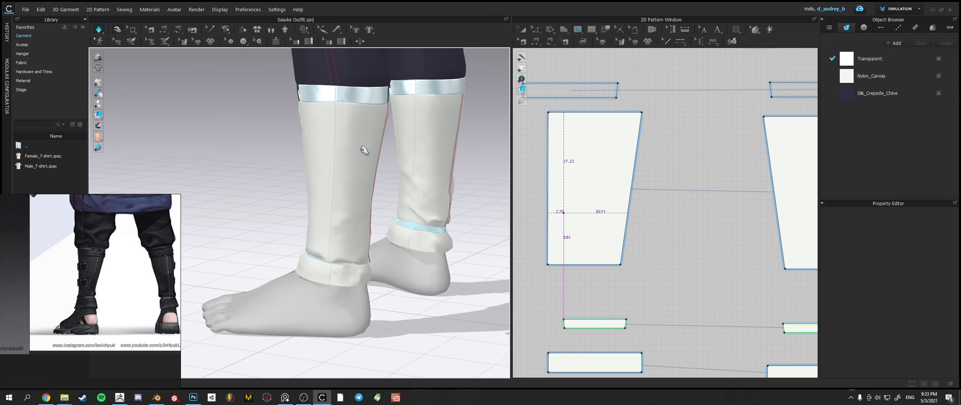
middle_click_drag(654, 180, 509, 184)
scroll(635, 155, "up", 5)
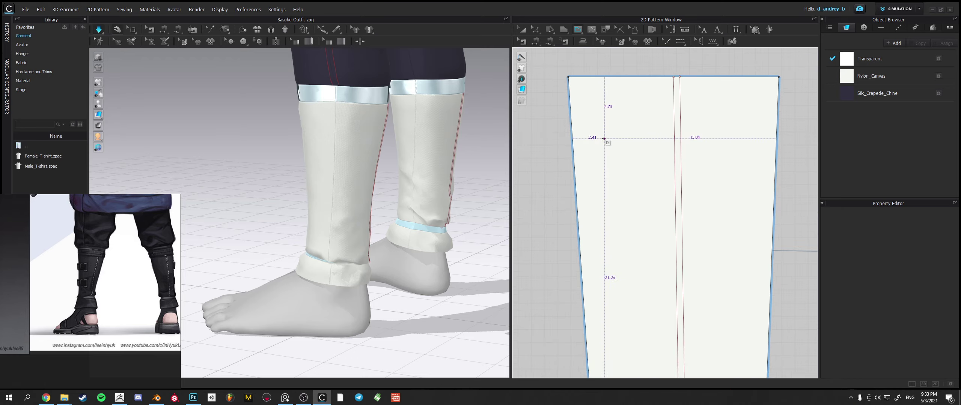
left_click(601, 136)
left_click(642, 136)
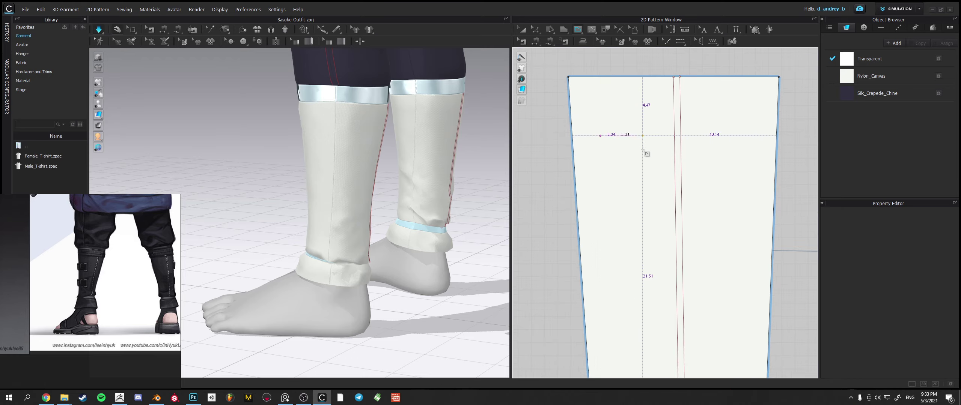
left_click(645, 193)
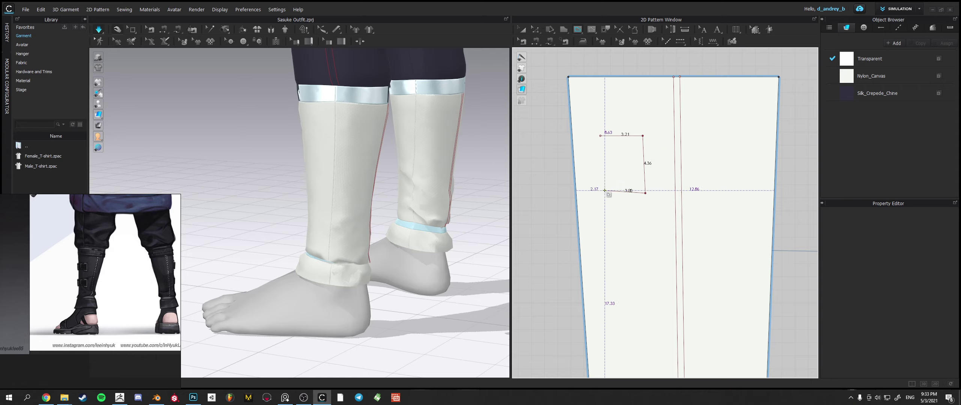
left_click(603, 193)
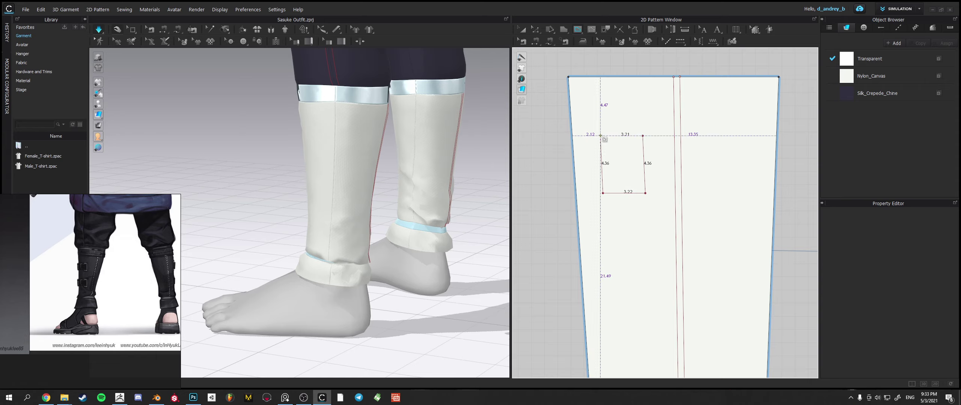
left_click(601, 136)
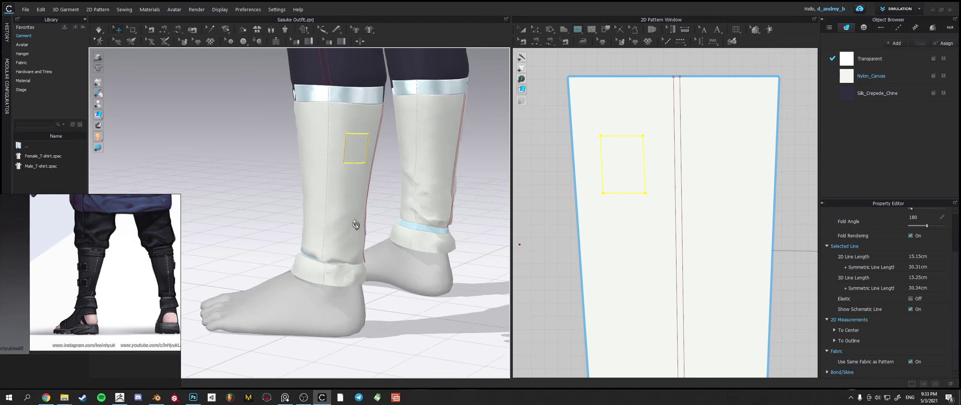
- Shift the internal rectangle's corners towards the panel's outer side and narrow it to about 2.2 cm wide
mouse_move(354, 230)
right_mouse_down()
mouse_move(332, 221)
mouse_move(346, 224)
right_mouse_up()
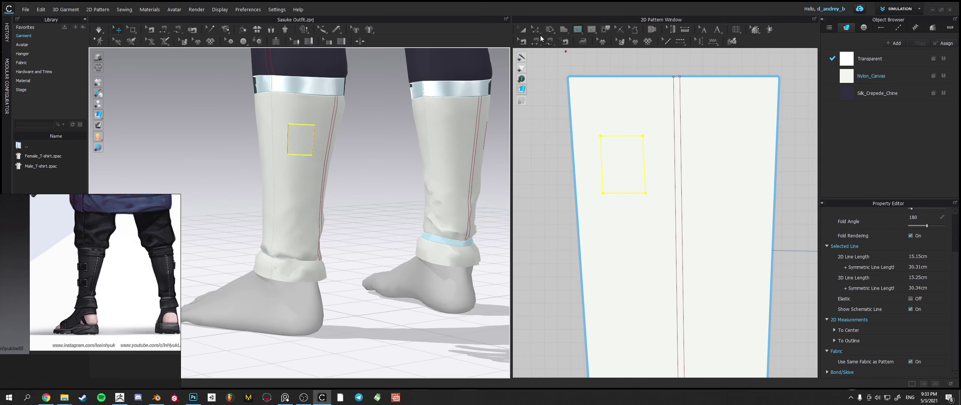
key("z")
left_click_drag(600, 136, 631, 136)
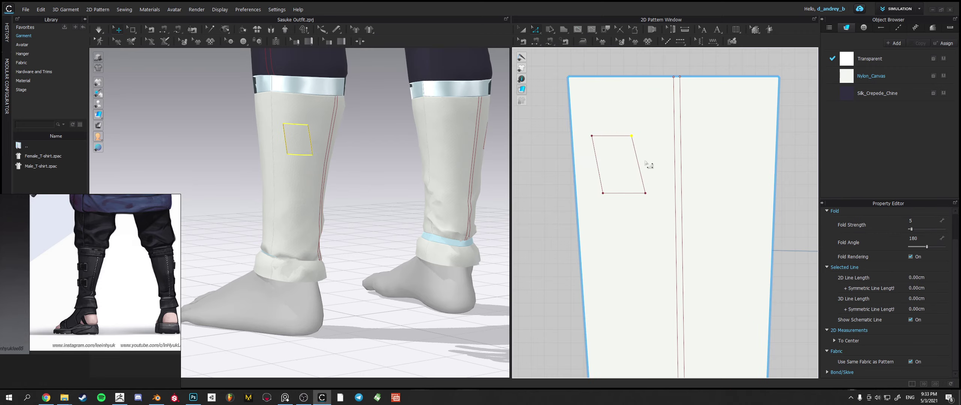
mouse_move(645, 194)
left_mouse_down()
mouse_move(596, 193)
mouse_move(637, 194)
left_mouse_up()
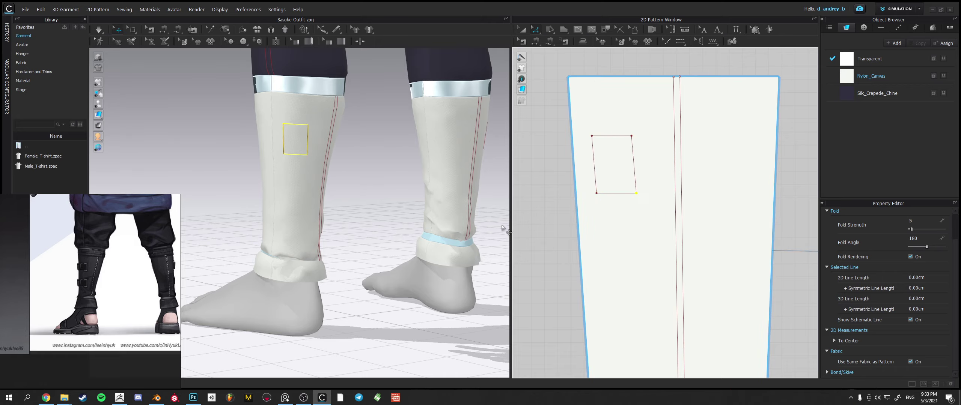
right_click_drag(503, 229, 370, 175)
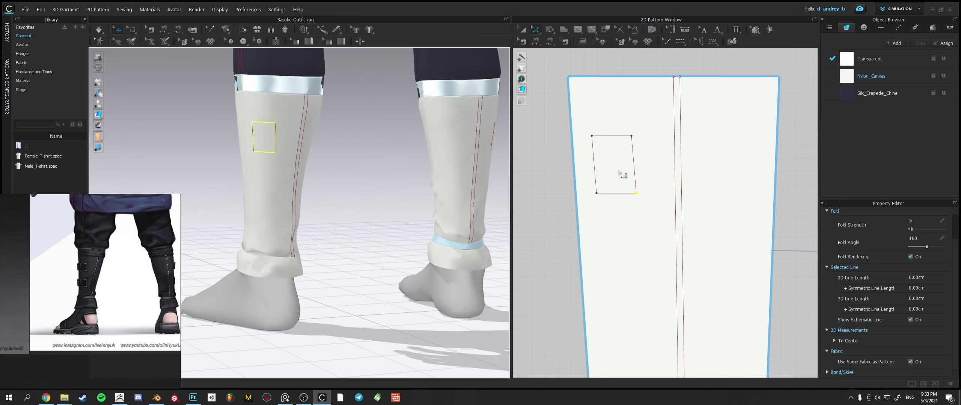
left_click_drag(641, 173, 631, 173)
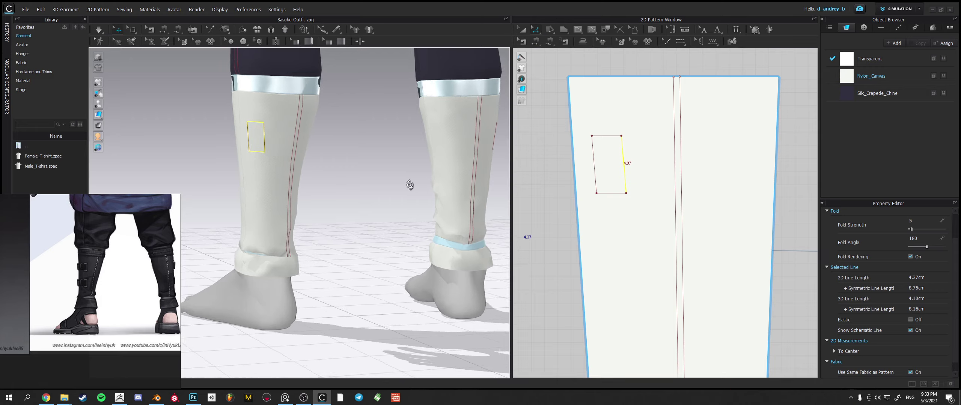
- Duplicate the internal rectangle lower on the back shin panel and move the copy slightly up
right_click_drag(407, 185, 487, 192)
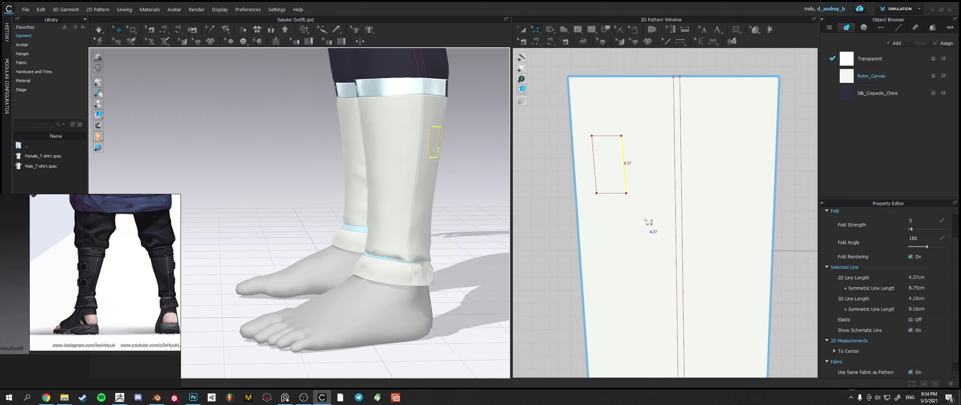
left_click(596, 167)
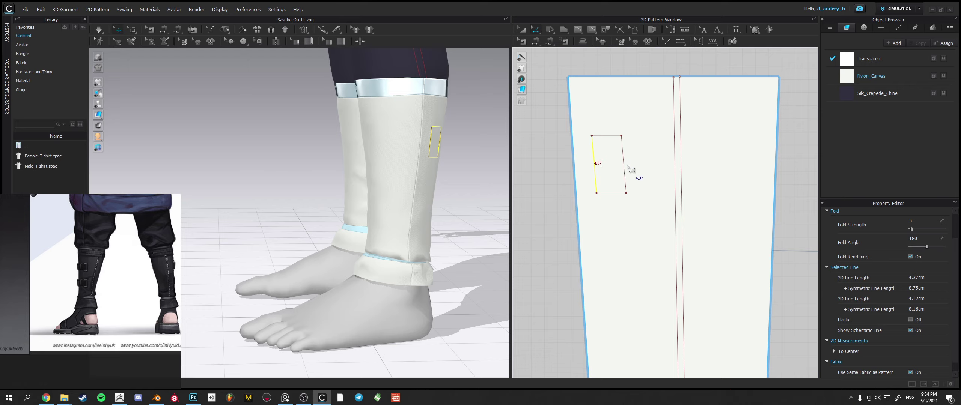
mouse_move(623, 163)
left_mouse_down("shift")
mouse_move(614, 139)
mouse_move(621, 159)
left_mouse_up("shift")
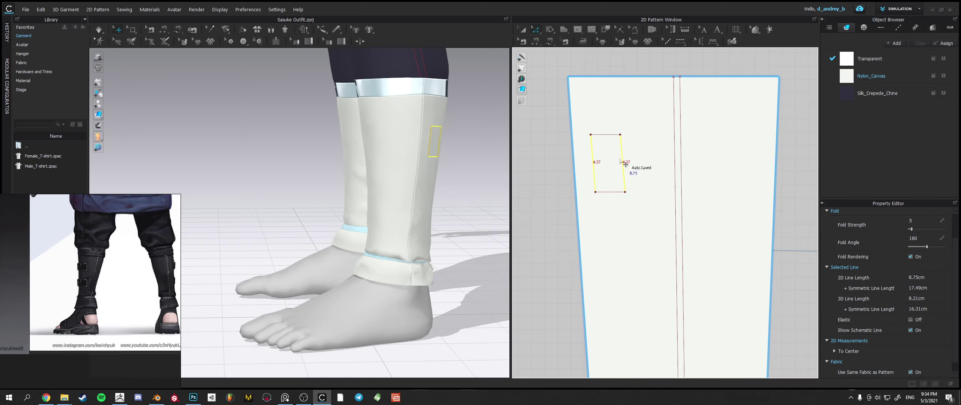
left_click(606, 134, "shift")
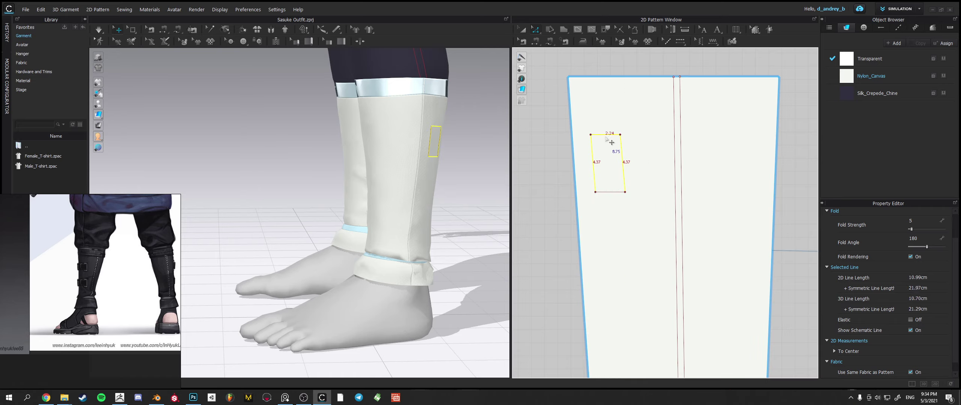
left_click(612, 192, "shift")
key("ctrl+c")
key("ctrl+v")
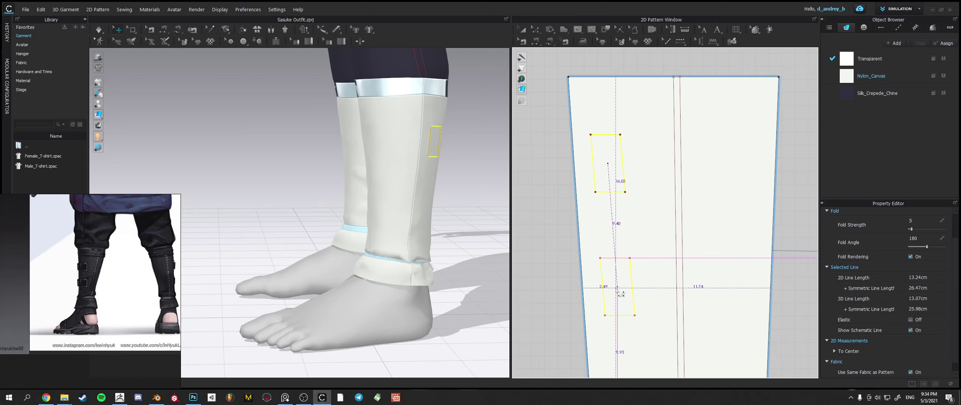
left_click(620, 293)
right_click_drag(434, 266, 421, 235)
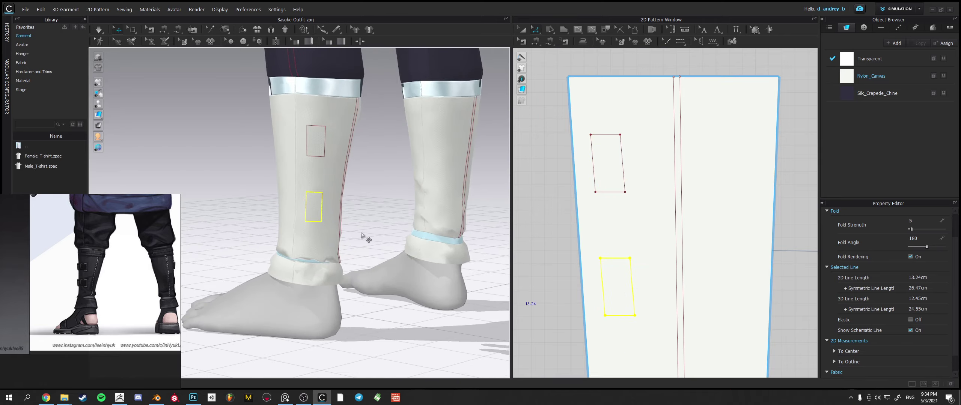
left_click_drag(617, 259, 622, 249)
mouse_move(365, 240)
right_mouse_down()
mouse_move(357, 234)
mouse_move(381, 232)
mouse_move(369, 240)
right_mouse_up()
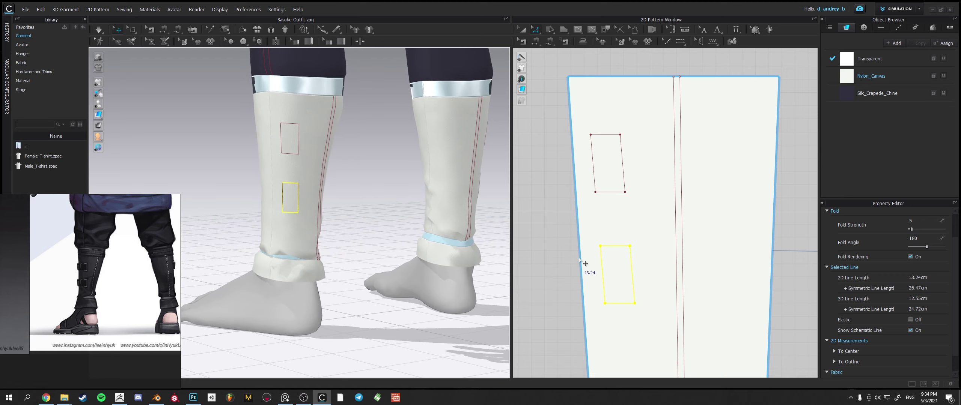
- Widen both internal rectangles by moving their outer vertical edges towards the side of the shin panel
left_click(602, 270)
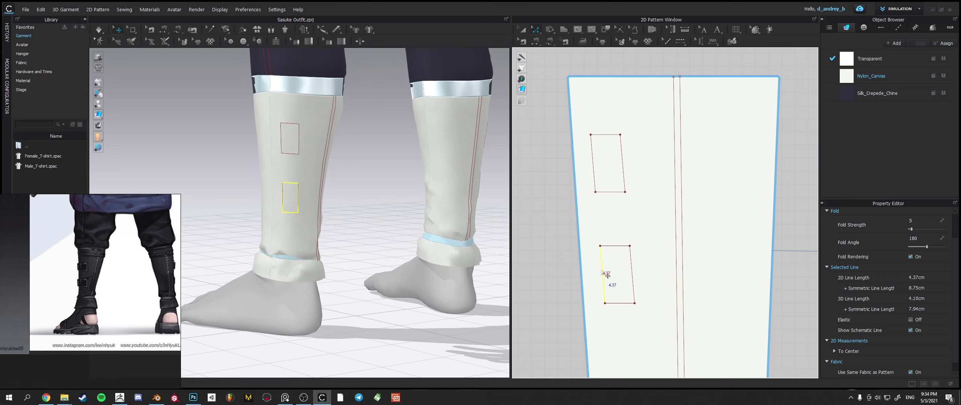
left_click(598, 171)
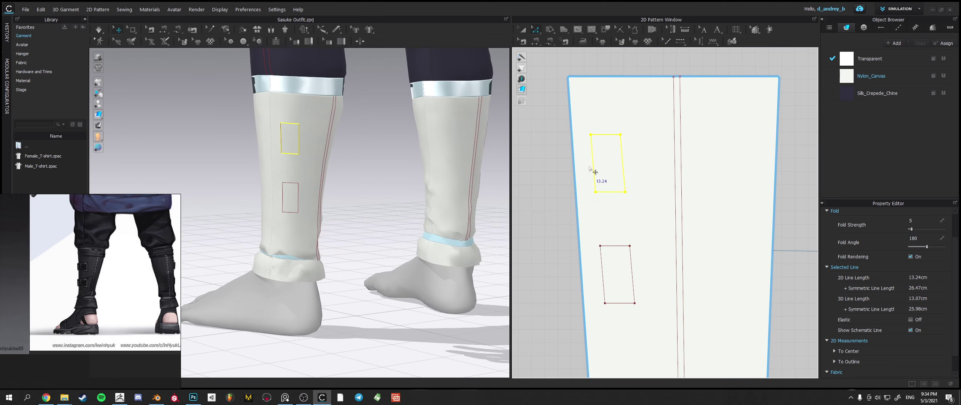
left_click(593, 172)
left_click(602, 273, "shift")
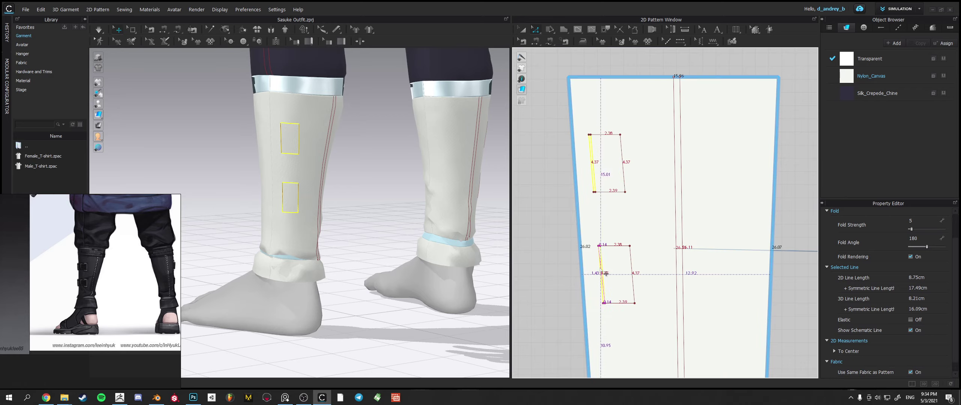
- Run the simulation and pull at the lower back of the wrap to settle its folds
right_click_drag(437, 227, 376, 220)
key("space")
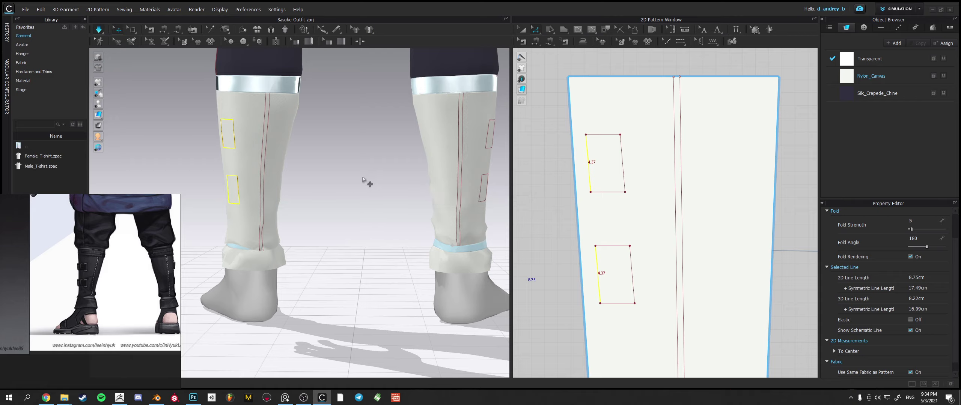
right_click_drag(382, 198, 332, 196)
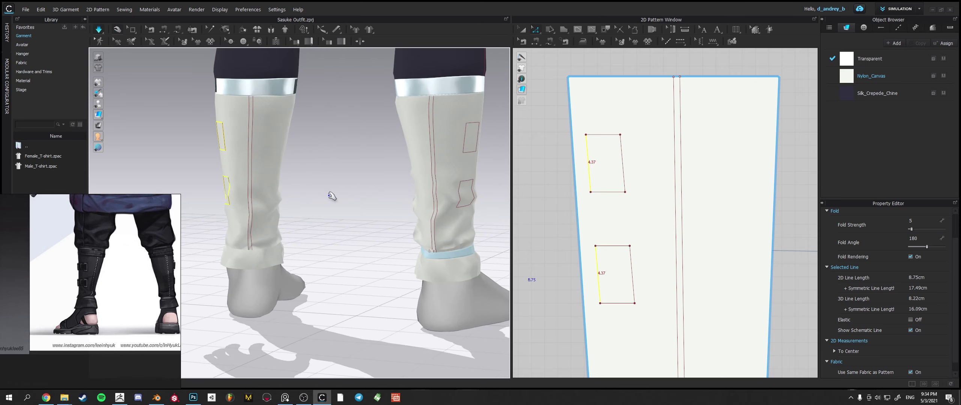
scroll(634, 256, "down", 5)
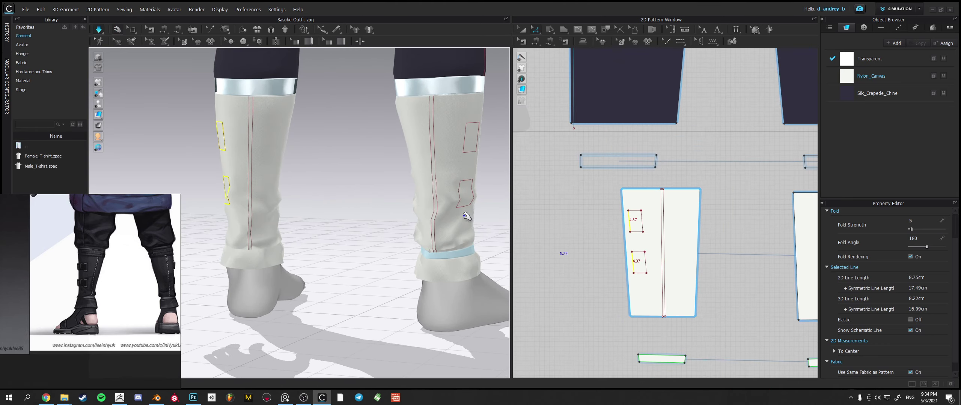
left_click(446, 223)
right_click_drag(455, 231, 499, 230)
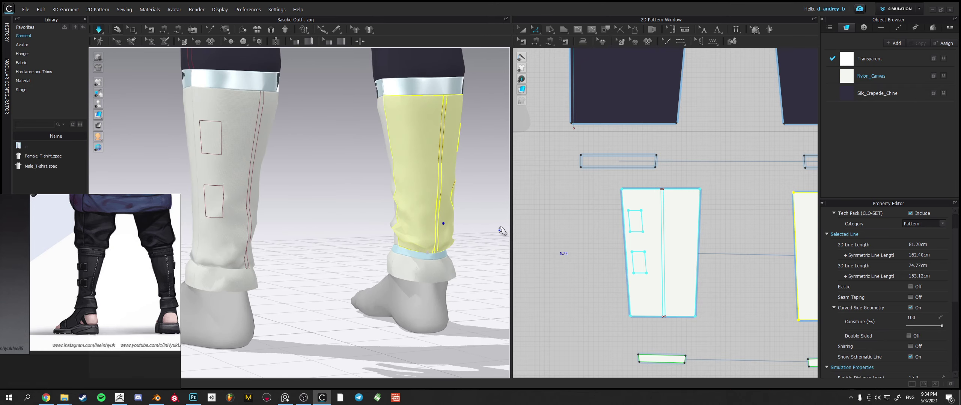
middle_click_drag(435, 234, 420, 212)
- Shorten the front and back shin panels by raising their bottom edges together, and resimulate the wraps
middle_click_drag(725, 281, 682, 250)
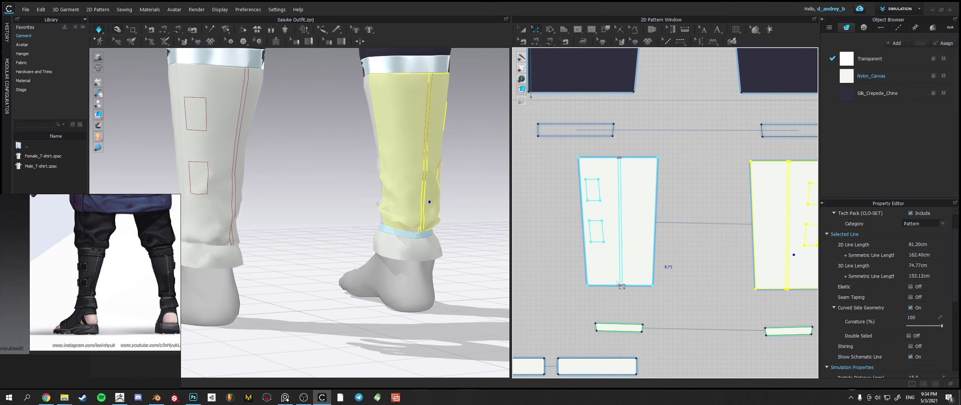
left_click(562, 273)
left_click_drag(752, 311, 832, 307)
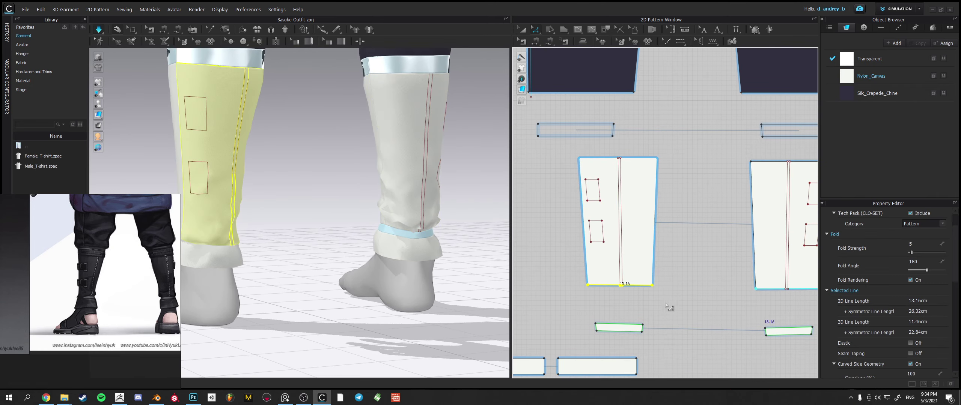
middle_click_drag(666, 306, 890, 303)
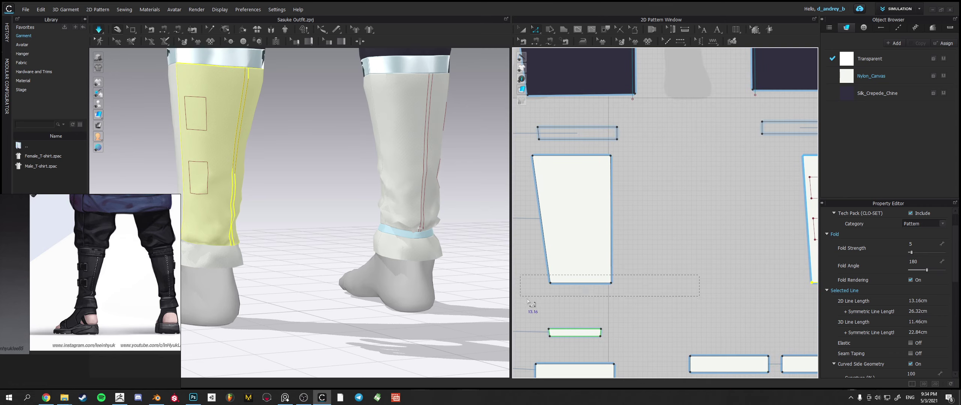
left_click_drag(528, 300, 528, 299, "shift")
left_click_drag(573, 284, 576, 276)
key("space")
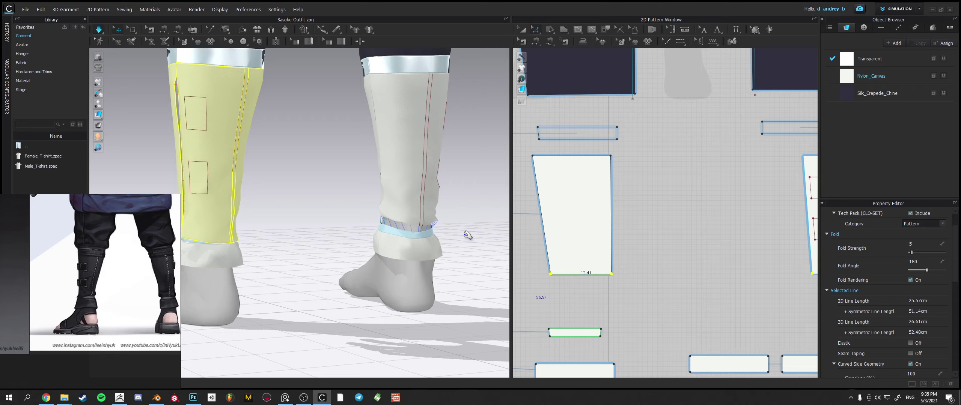
key("space")
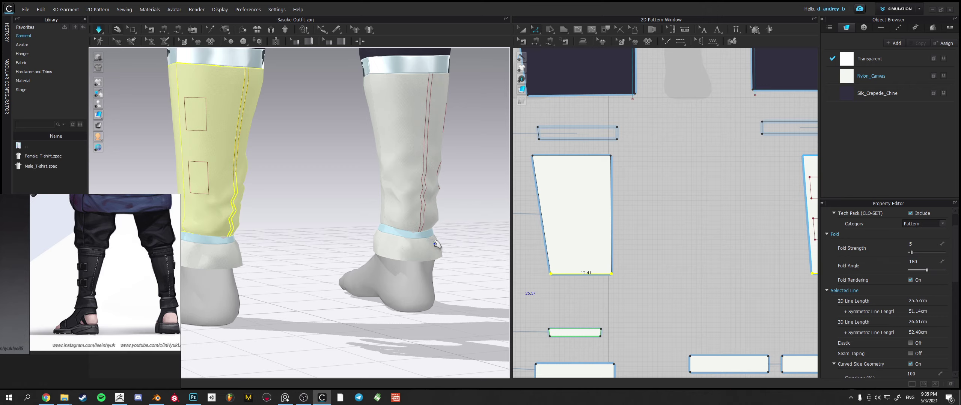
- Pull down the folds at the lower back of the shortened wrap and check both legs from the side
mouse_move(433, 241)
right_mouse_down()
mouse_move(361, 240)
mouse_move(418, 232)
right_mouse_up()
left_click_drag(434, 205, 435, 214)
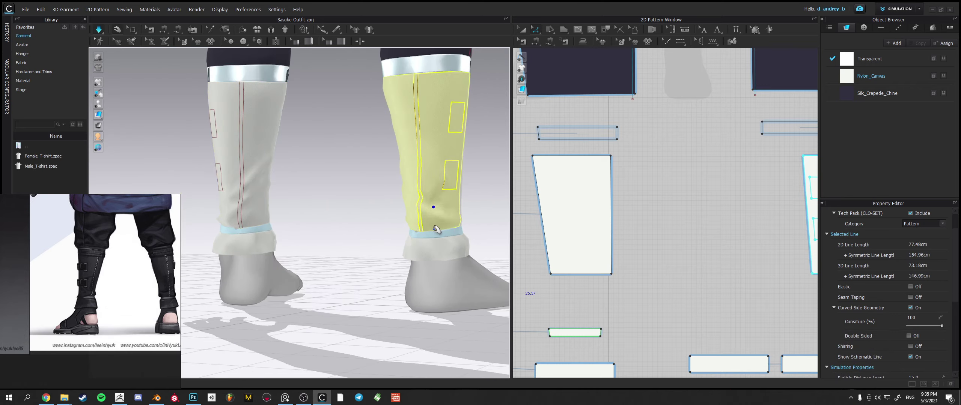
left_click(491, 207)
right_click_drag(491, 207, 429, 222)
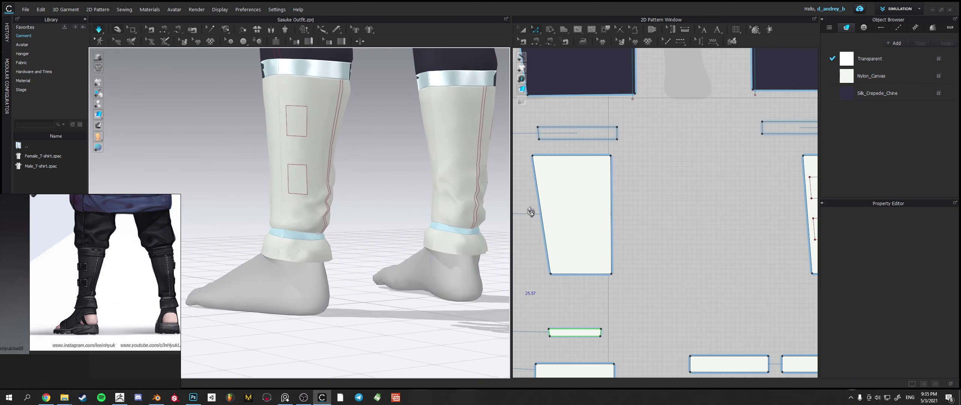
scroll(350, 214, "up", 2)
right_click_drag(360, 215, 357, 196)
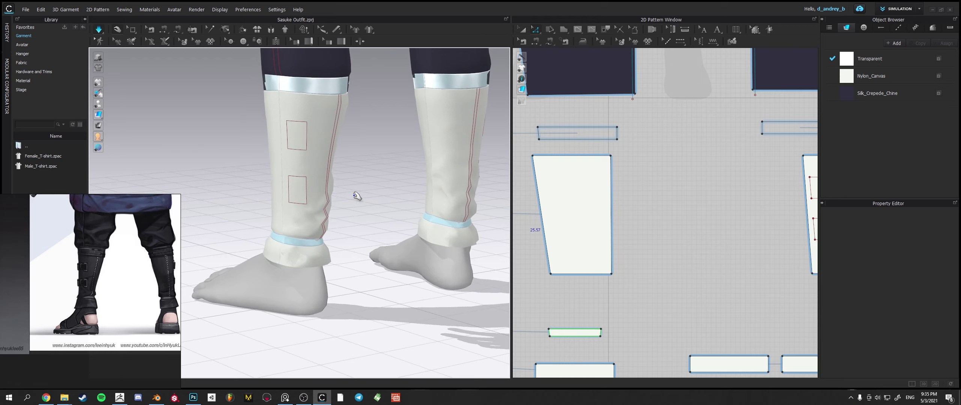
- Offset all edges of both strap rectangles inward by 0.3 cm as internal lines on the shin panel
scroll(318, 197, "up", 2)
scroll(259, 226, "up", 2)
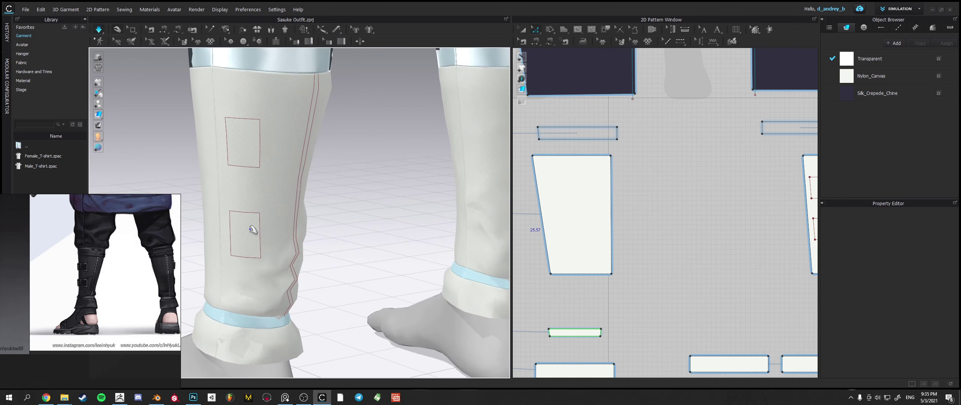
scroll(98, 270, "up", 5)
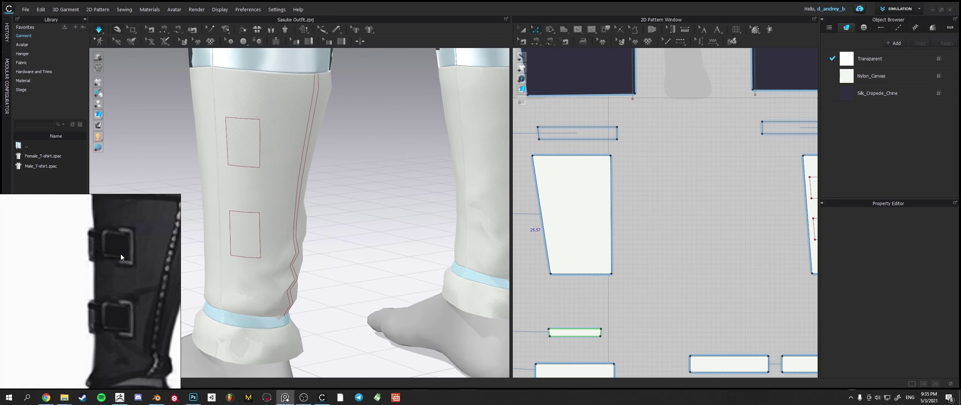
scroll(120, 259, "down", 2)
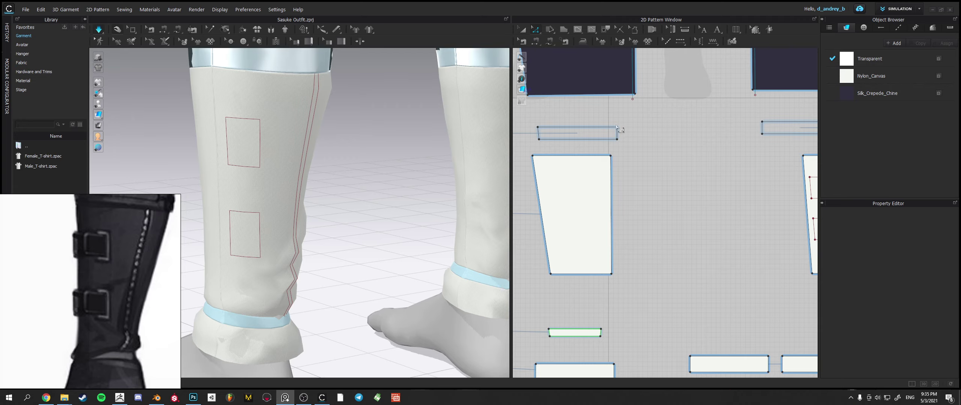
scroll(565, 162, "down", 4)
scroll(646, 186, "up", 8)
middle_click_drag(713, 228, 648, 131)
left_click(641, 156)
left_click(620, 141, "shift")
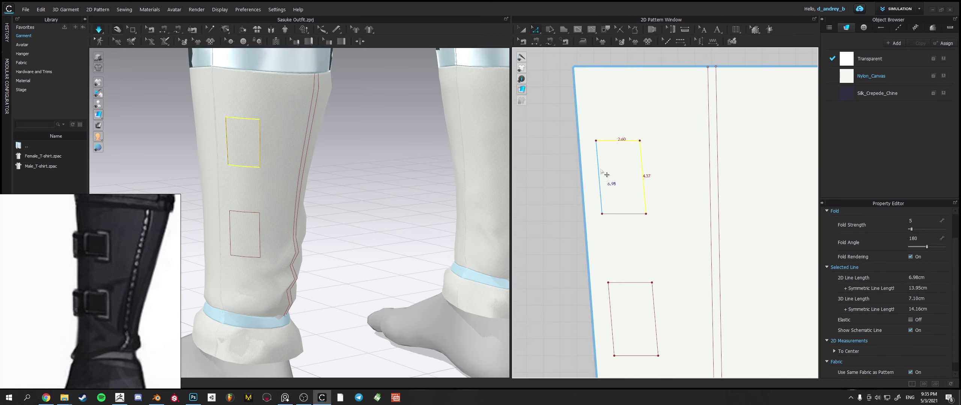
left_click(599, 177, "shift")
left_click(625, 214, "shift")
left_click(632, 283, "shift")
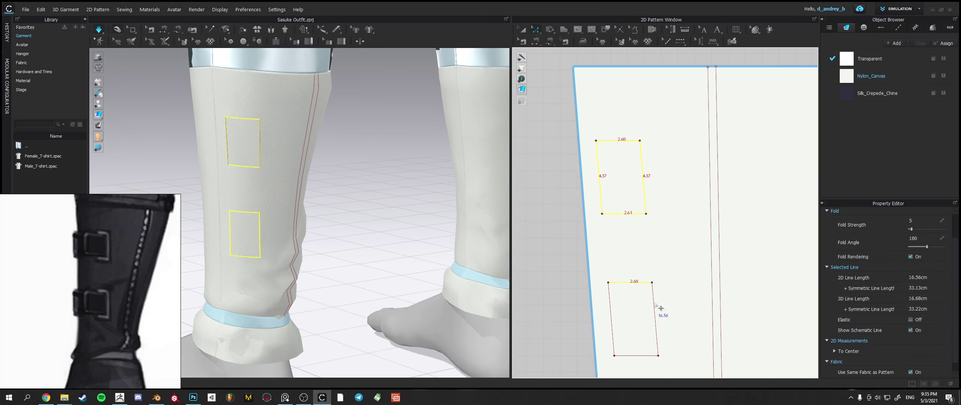
left_click(655, 312, "shift")
left_click(612, 323, "shift")
left_click(630, 356, "shift")
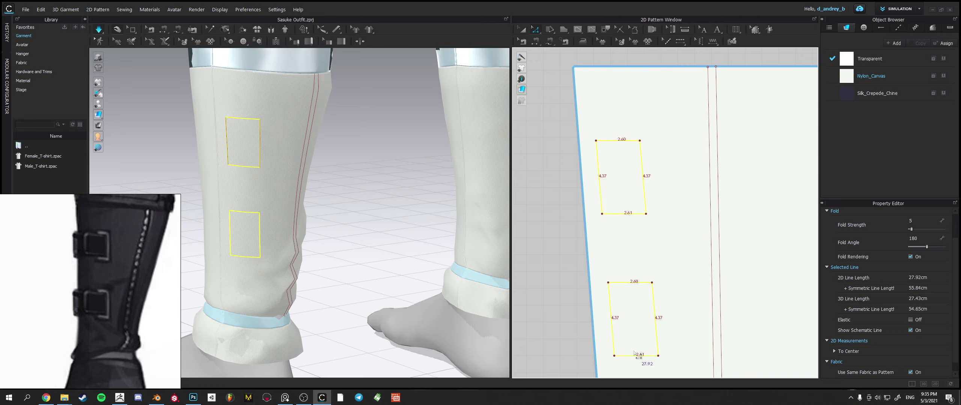
right_click(632, 355)
left_click(673, 260)
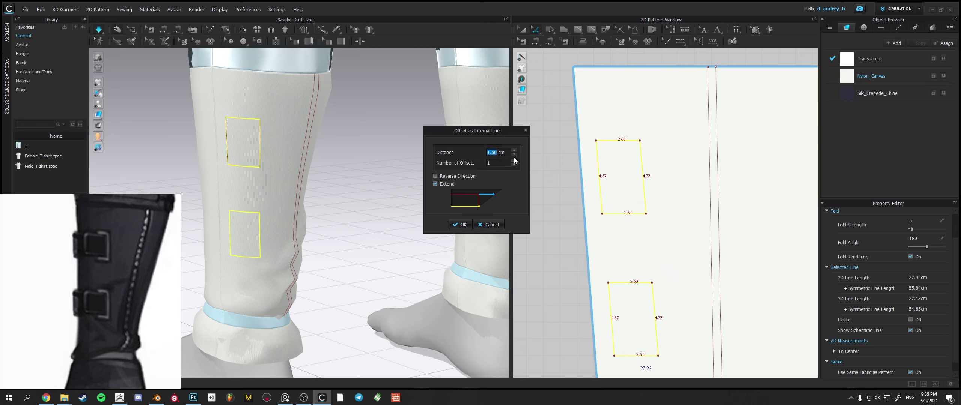
left_click(514, 154)
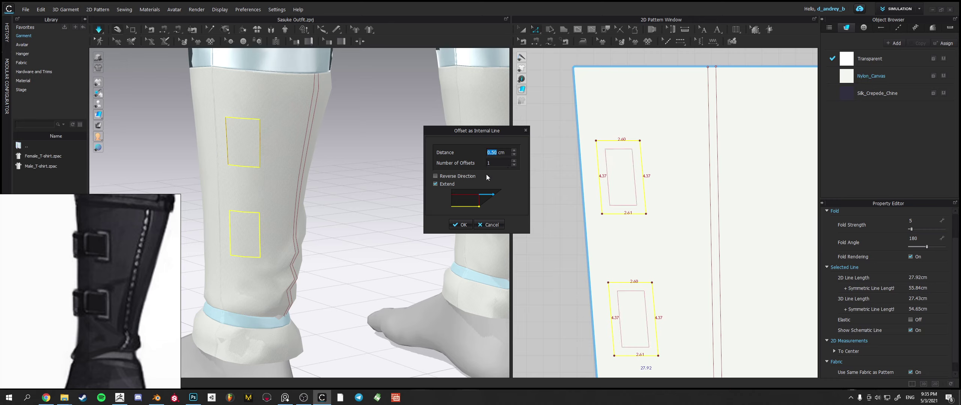
key("BackSpace")
type("3")
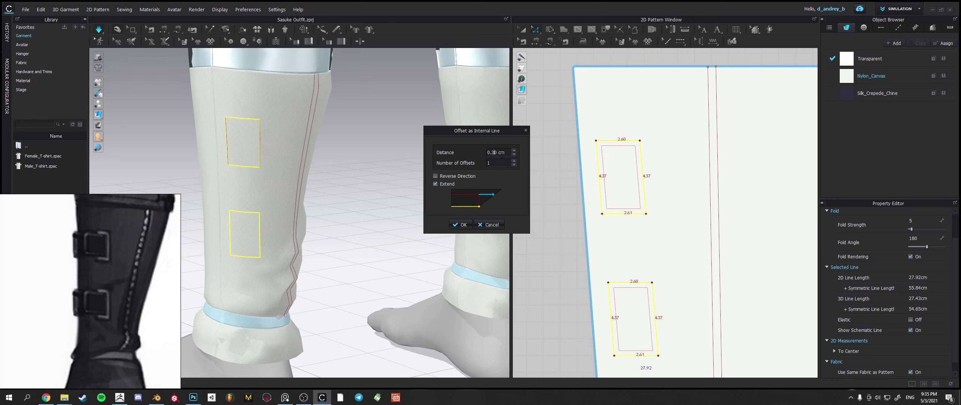
key("Return")
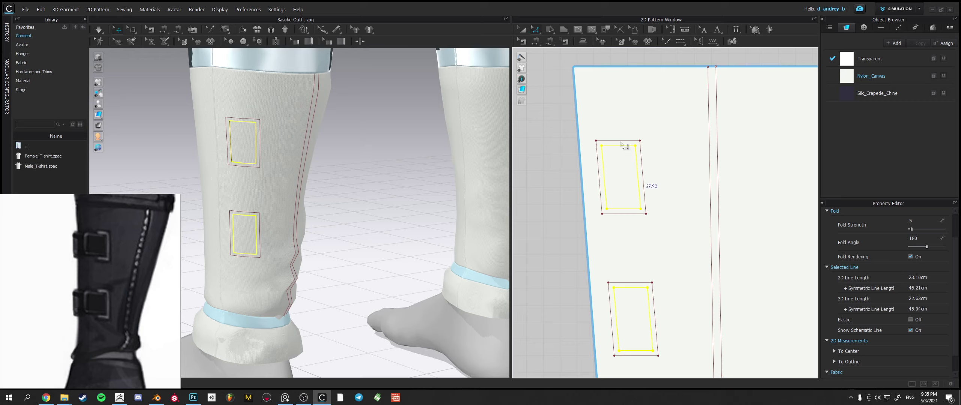
left_click(647, 173)
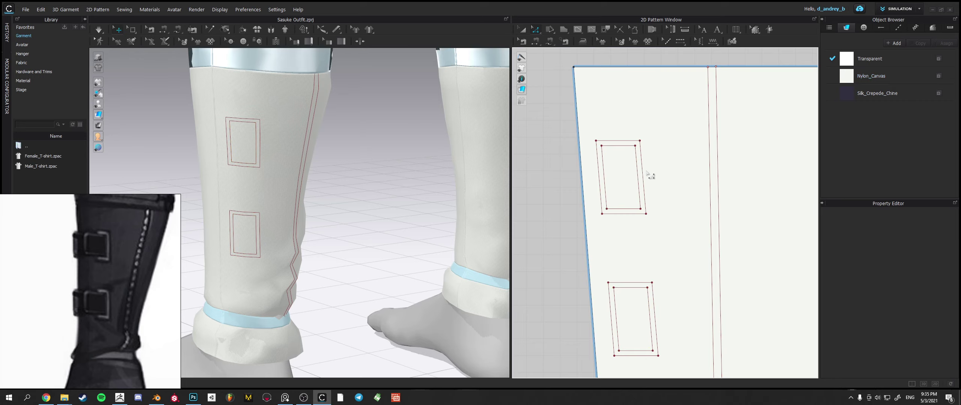
- Set the two outer rectangles' fold angle to 273 and fold strength to 25, and run the simulation
left_click(636, 145)
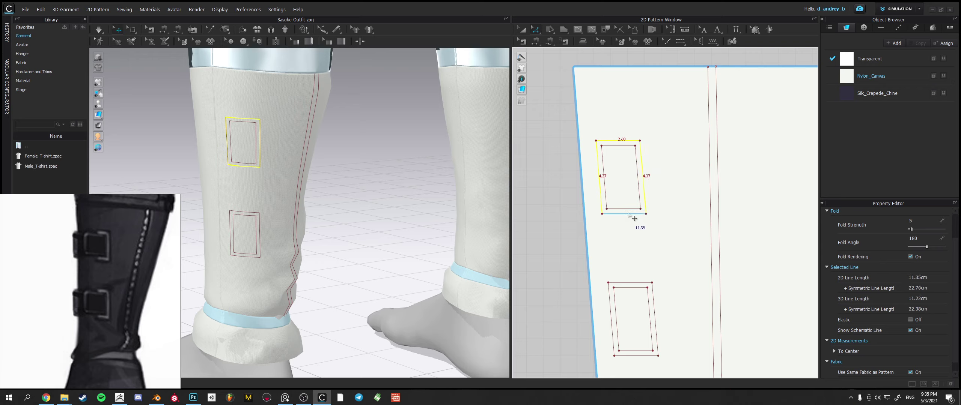
left_click(653, 300, "shift")
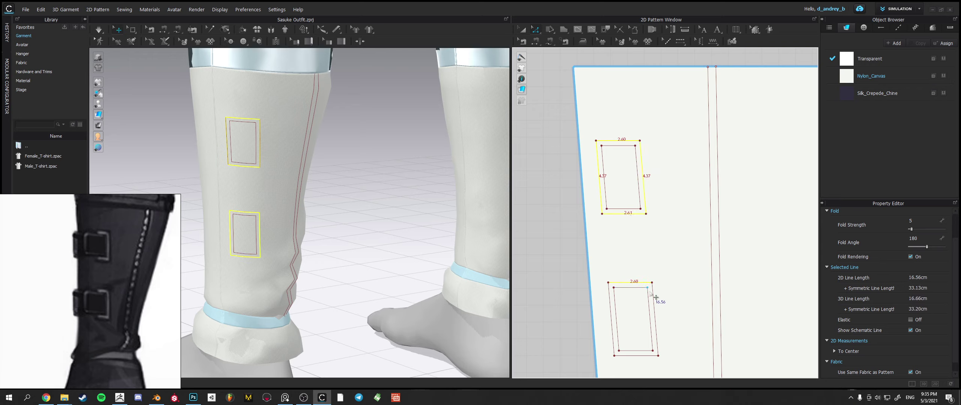
left_click(617, 315, "shift")
left_click(634, 354, "shift")
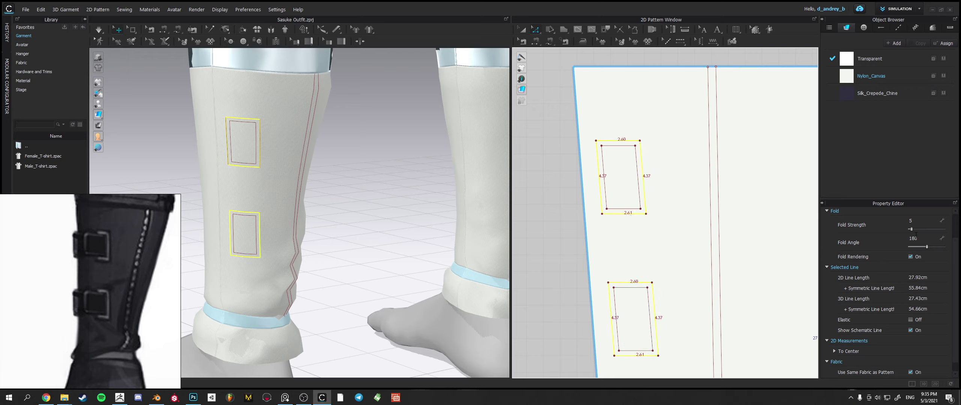
left_click(928, 247)
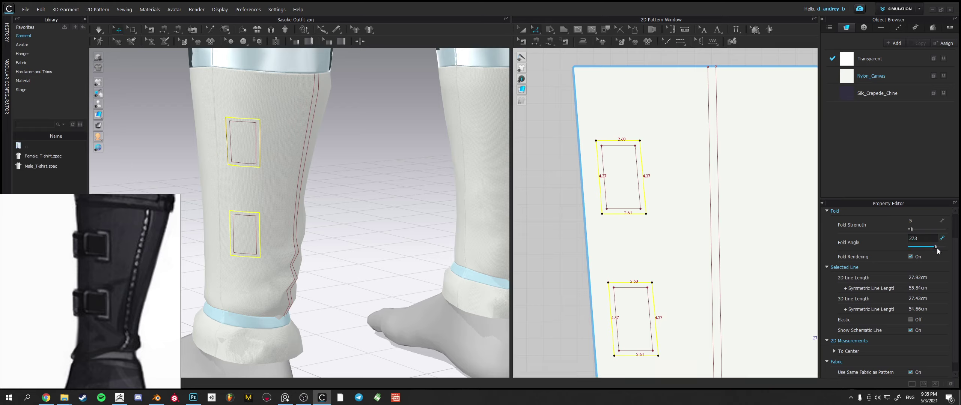
left_click_drag(911, 230, 917, 230)
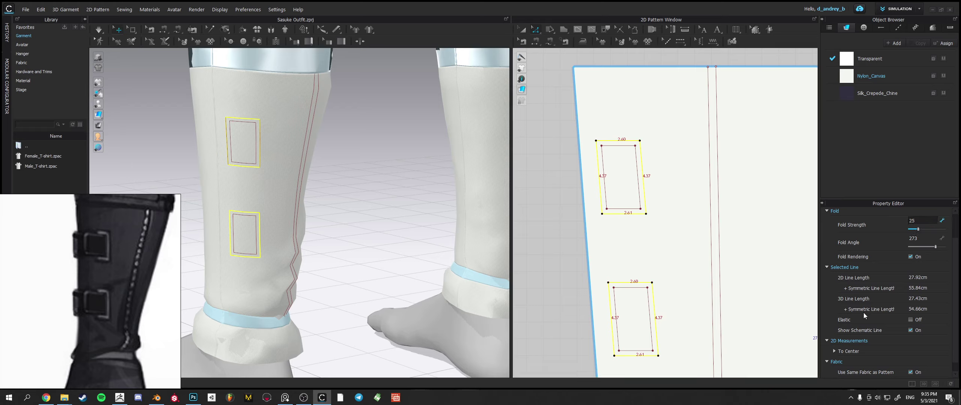
scroll(863, 315, "up", 1)
key("space")
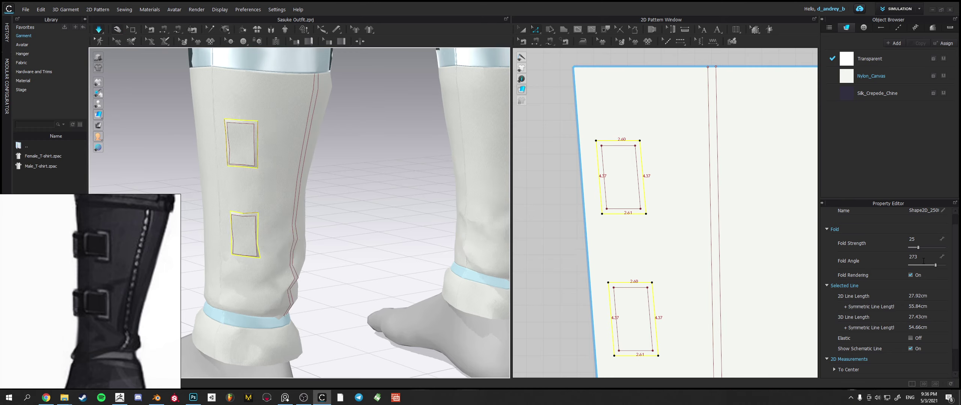
- Reduce the outer rectangles' fold angle to 59 while simulating, and check the folds on the leg
left_click_drag(939, 267, 923, 269)
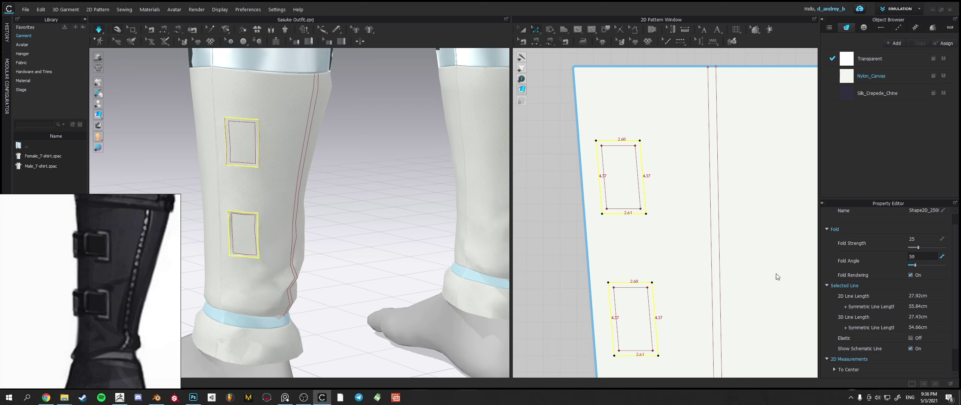
mouse_move(319, 204)
right_mouse_down()
mouse_move(343, 203)
mouse_move(330, 205)
right_mouse_up()
left_click(384, 190)
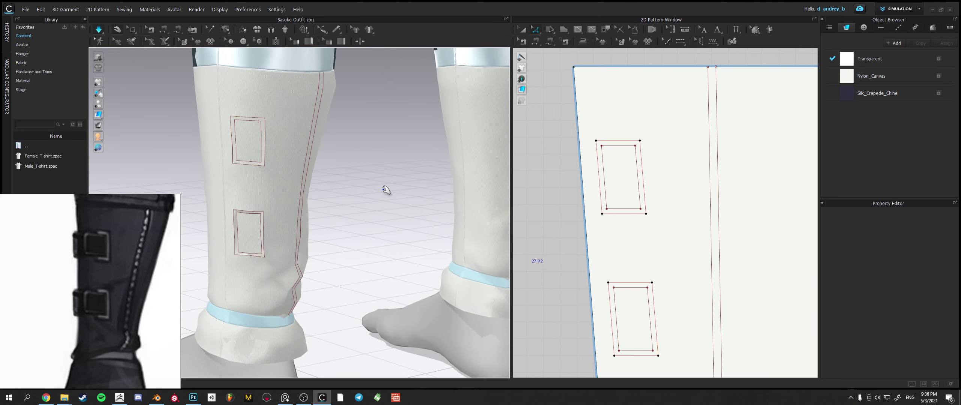
left_click(278, 236)
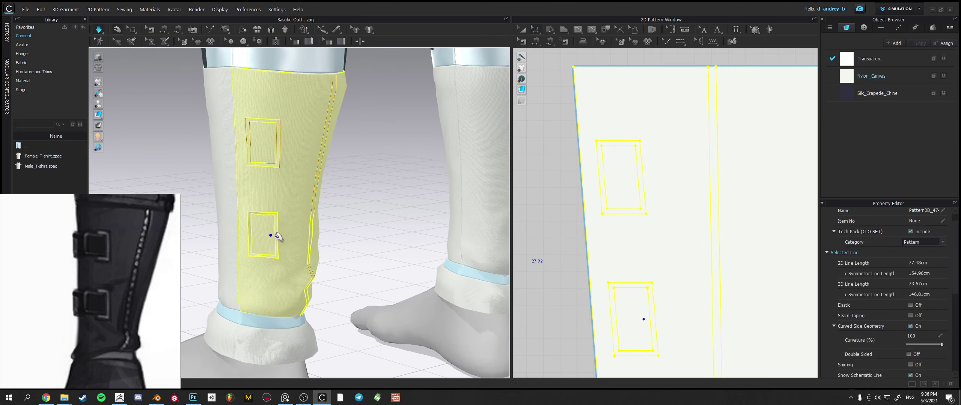
left_click(371, 197)
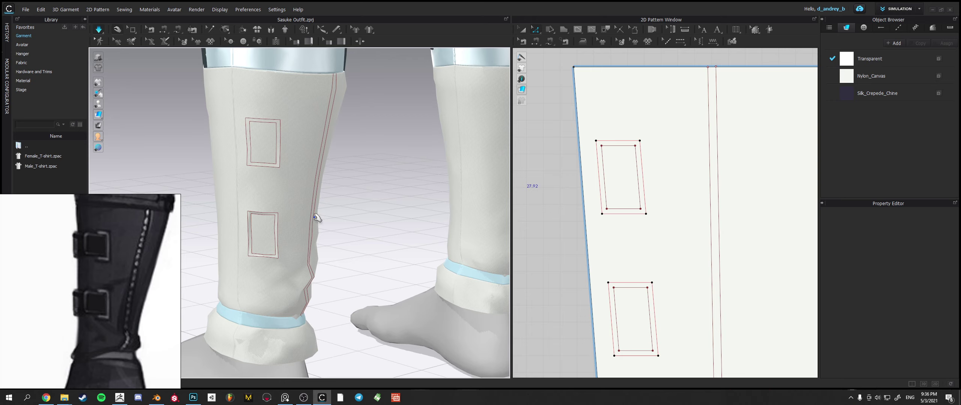
mouse_move(316, 218)
right_mouse_down()
mouse_move(339, 216)
mouse_move(327, 221)
right_mouse_up()
scroll(670, 192, "down", 3)
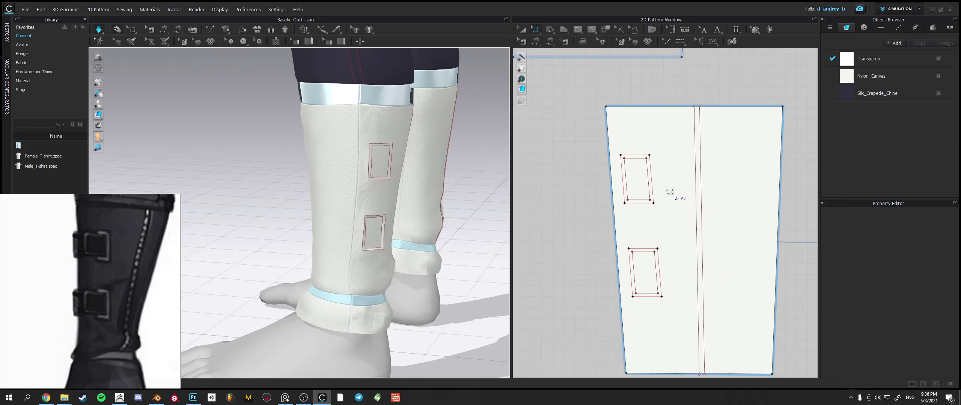
- Copy both double strap rectangles onto the adjoining plain shin panel, placing them beside its straight vertical edge
middle_click_drag(660, 205, 644, 178)
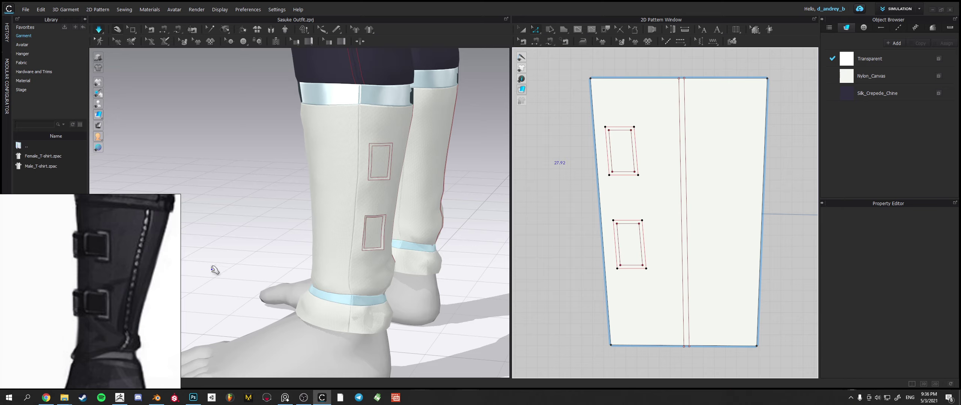
scroll(119, 293, "down", 5)
scroll(125, 292, "up", 3)
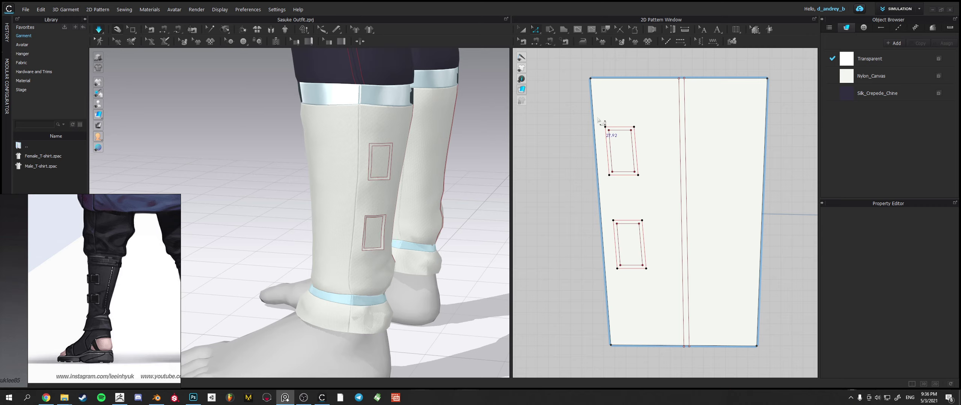
left_click_drag(596, 112, 658, 281)
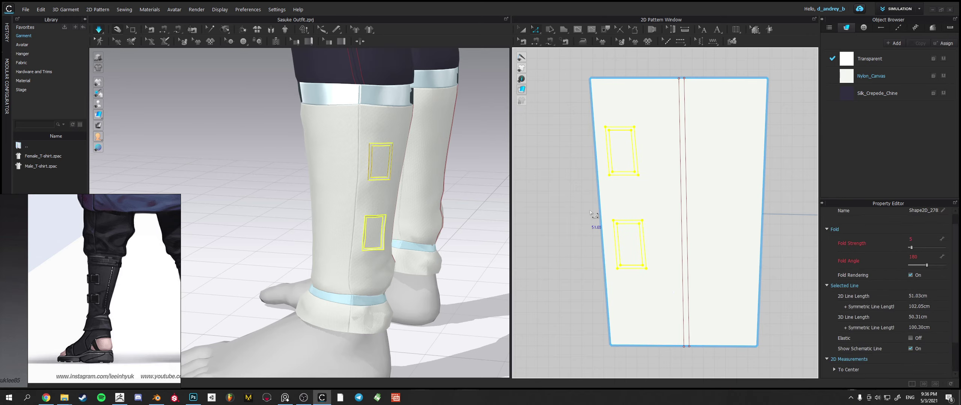
scroll(611, 213, "down", 4)
scroll(564, 214, "up", 5)
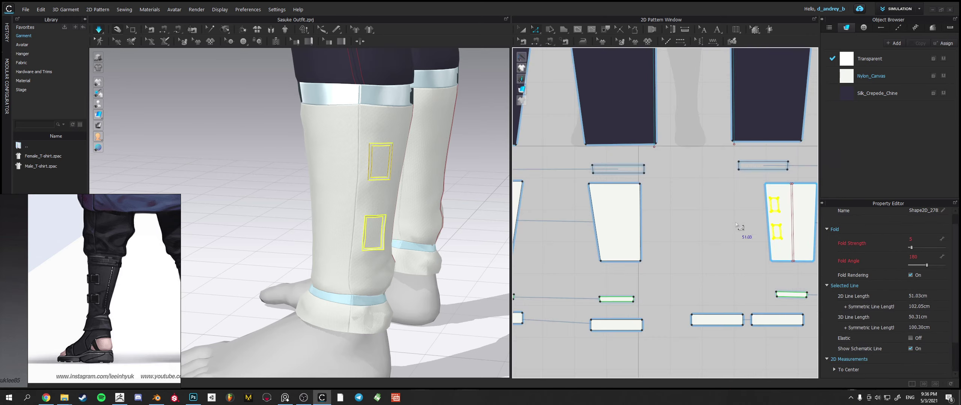
middle_click_drag(644, 225, 620, 214)
key("ctrl+v")
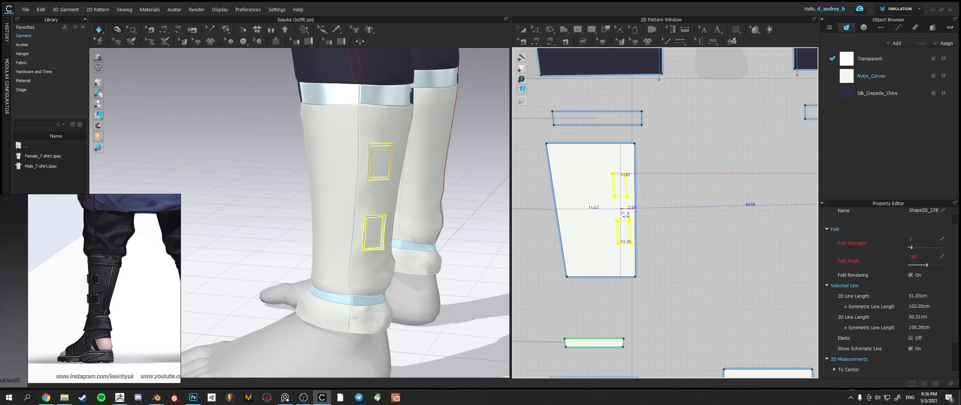
middle_click_drag(587, 210, 791, 210)
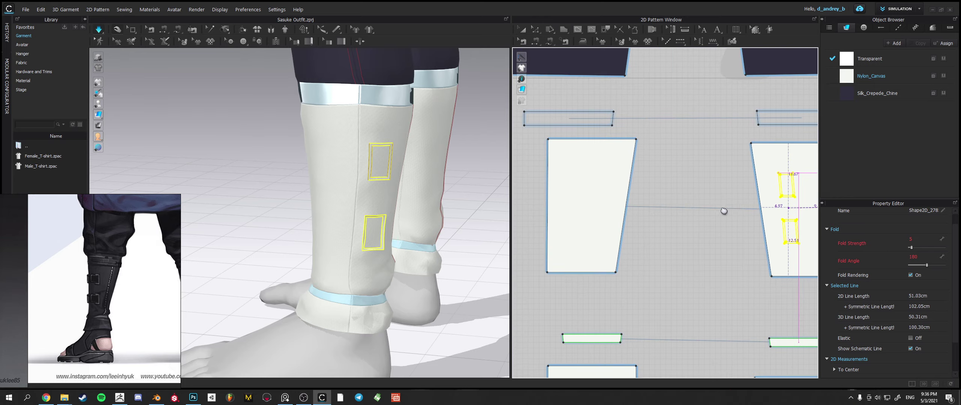
left_click(567, 208)
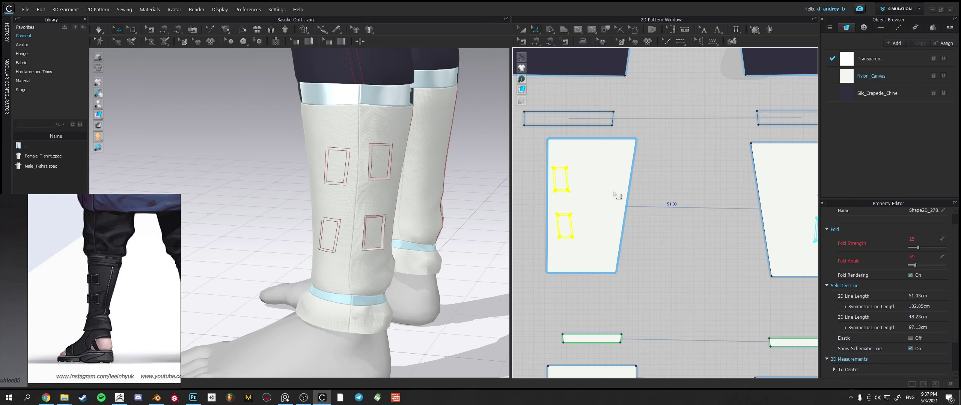
left_click_drag(561, 193, 559, 191)
mouse_move(375, 212)
right_mouse_down()
mouse_move(439, 208)
mouse_move(394, 214)
right_mouse_up()
scroll(588, 192, "up", 2)
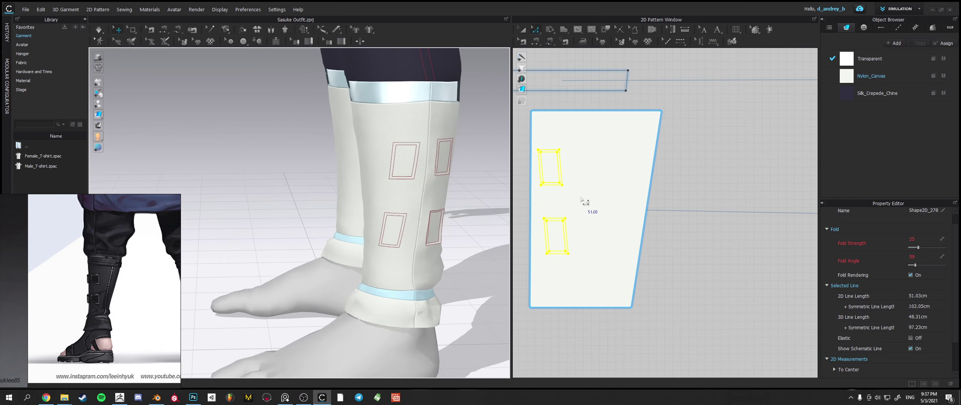
left_click(576, 194)
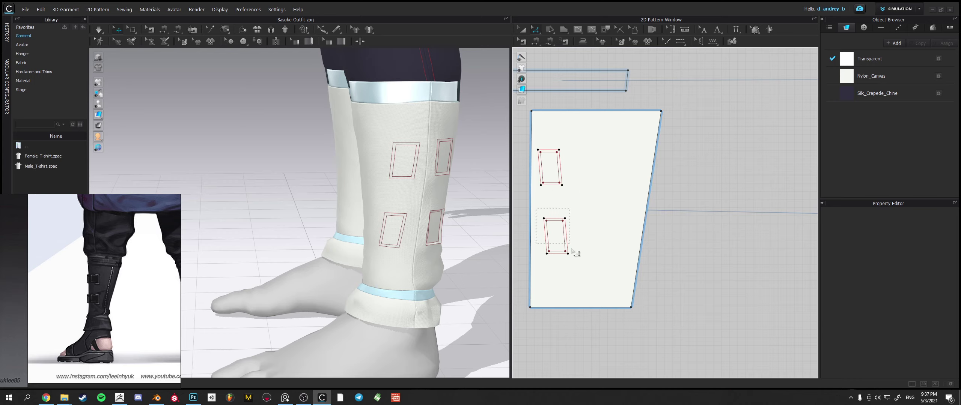
- Move the copied lower and upper double rectangles away from the panel's straight edge and align them vertically
mouse_move(571, 249)
left_mouse_down()
mouse_move(560, 257)
mouse_move(570, 261)
left_mouse_up()
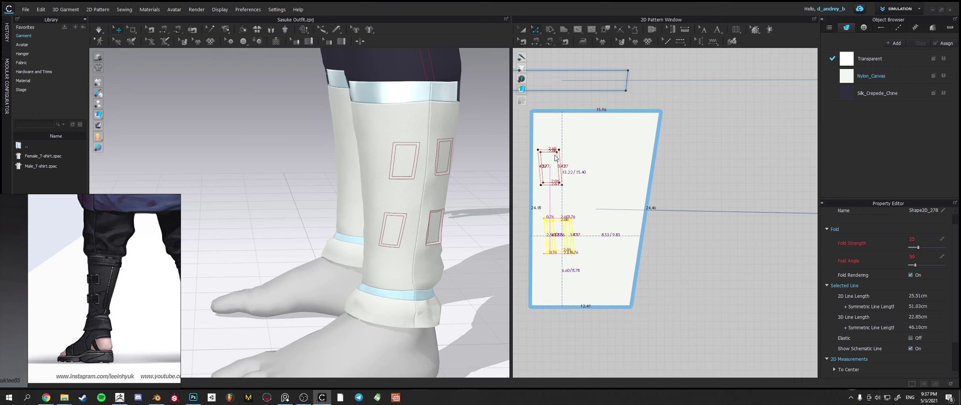
key("Escape")
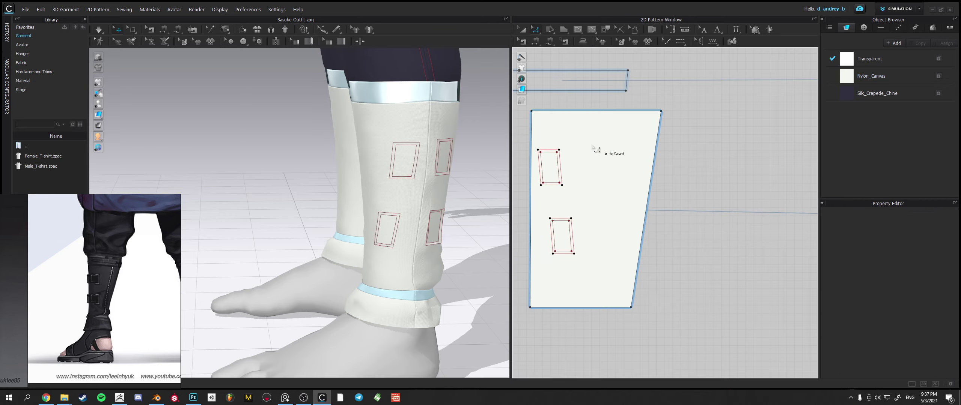
left_click_drag(539, 202, 540, 202)
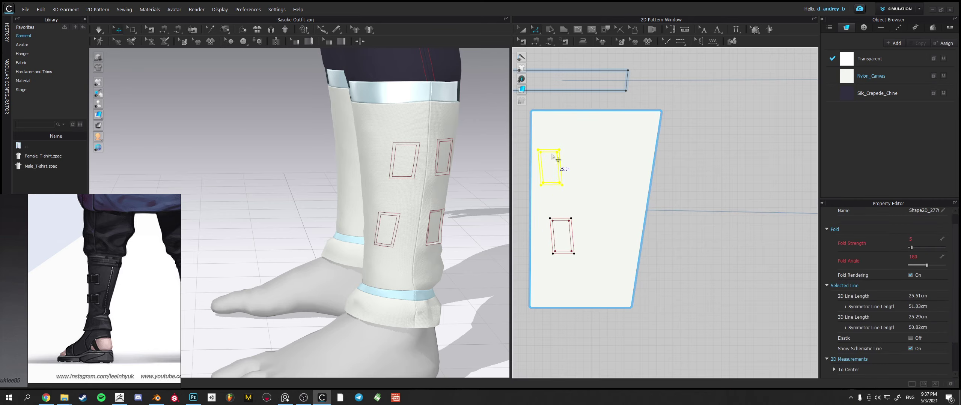
left_click_drag(555, 155, 568, 155)
right_click(670, 211)
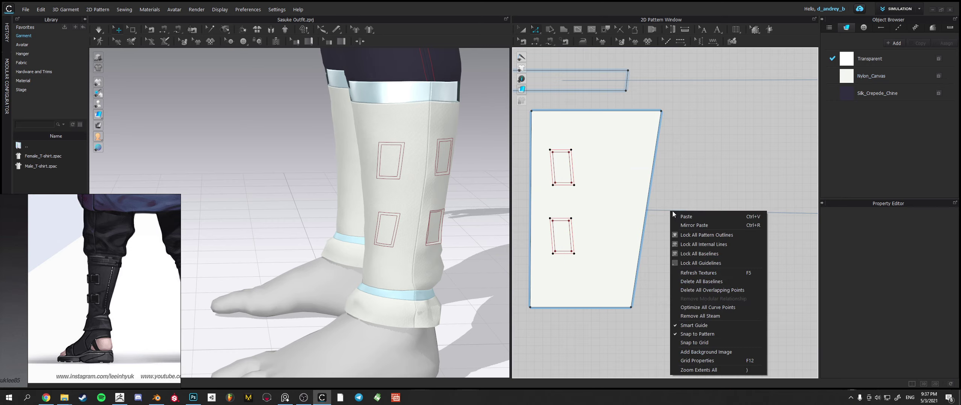
- Delete the copied double strap rectangles from both plain shin panels
left_click(703, 181)
scroll(713, 209, "down", 6)
middle_click_drag(702, 218, 651, 217)
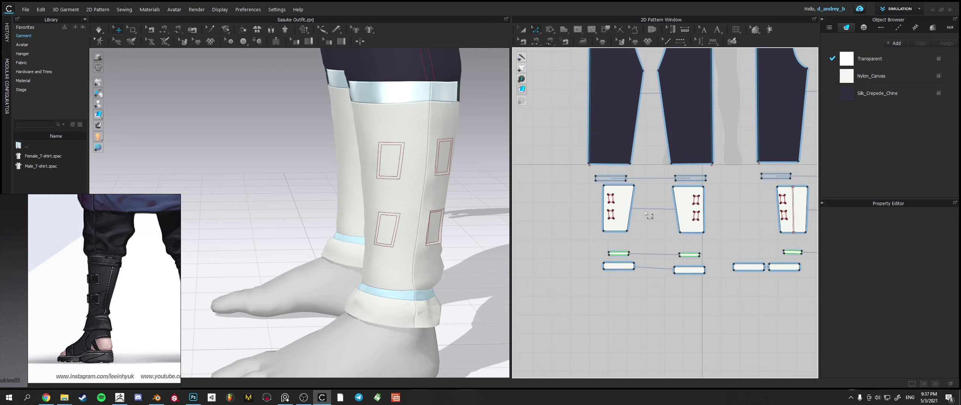
scroll(649, 215, "up", 3)
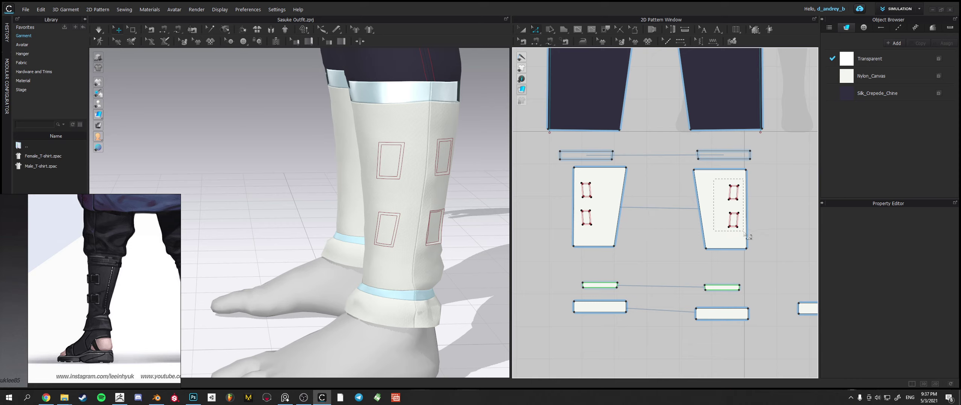
left_click_drag(748, 237, 616, 221)
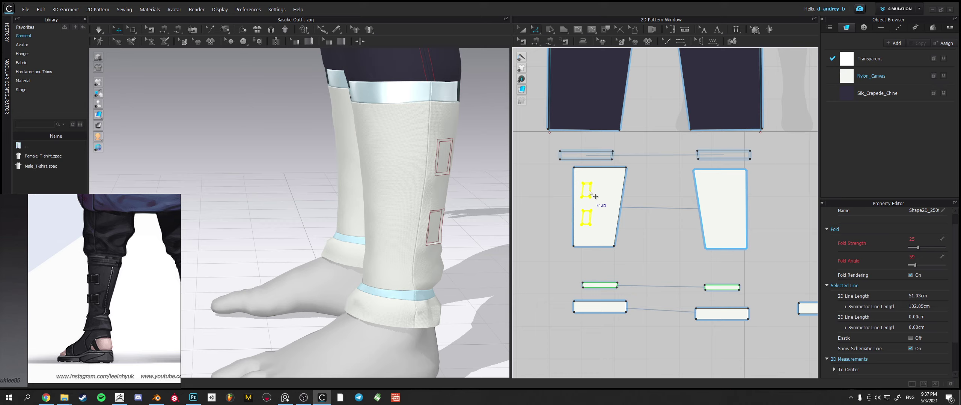
scroll(589, 192, "up", 2)
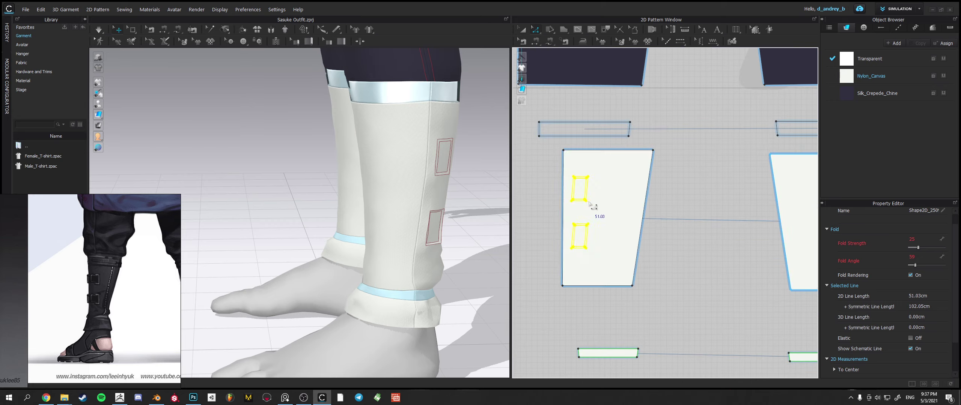
scroll(610, 212, "down", 3)
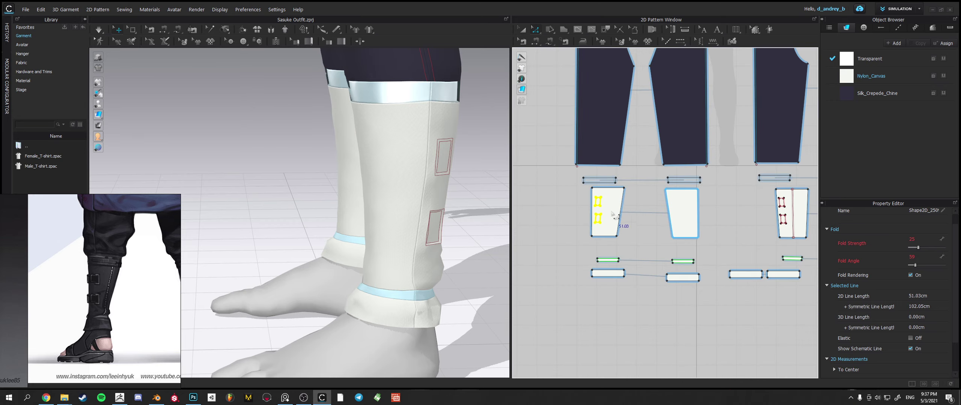
key("Delete")
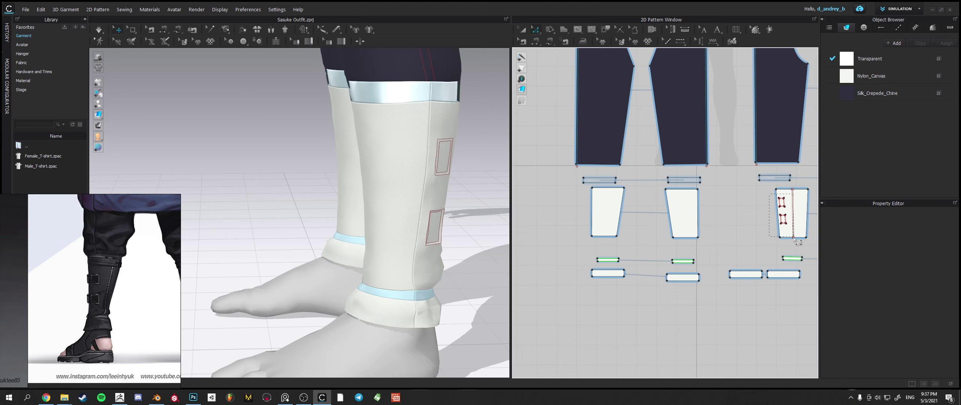
- Copy both double rectangles from the shin panel with the central vertical lines onto the adjoining plain panel, beside its straight edge
left_click_drag(796, 241, 795, 239)
key("ctrl+c")
key("ctrl+v")
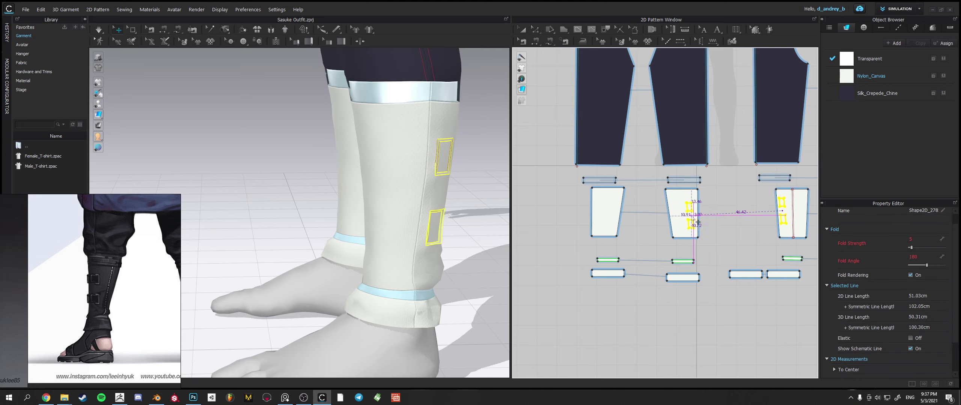
left_click(696, 218)
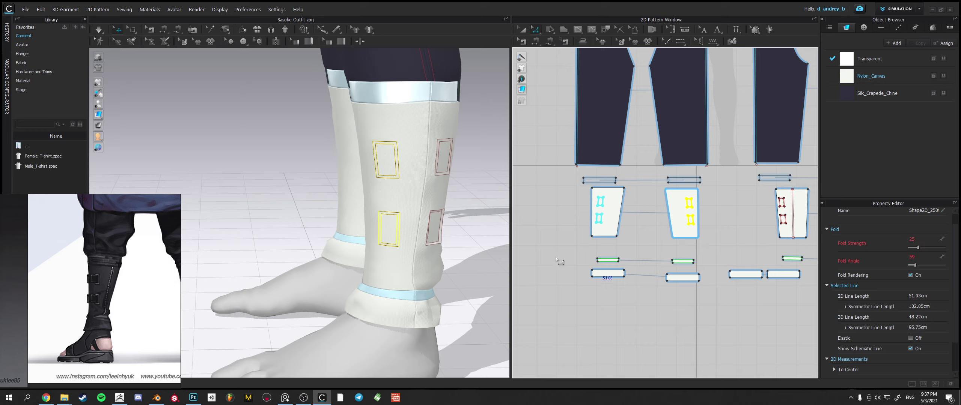
scroll(607, 208, "up", 3)
scroll(601, 195, "up", 4)
left_click(617, 204)
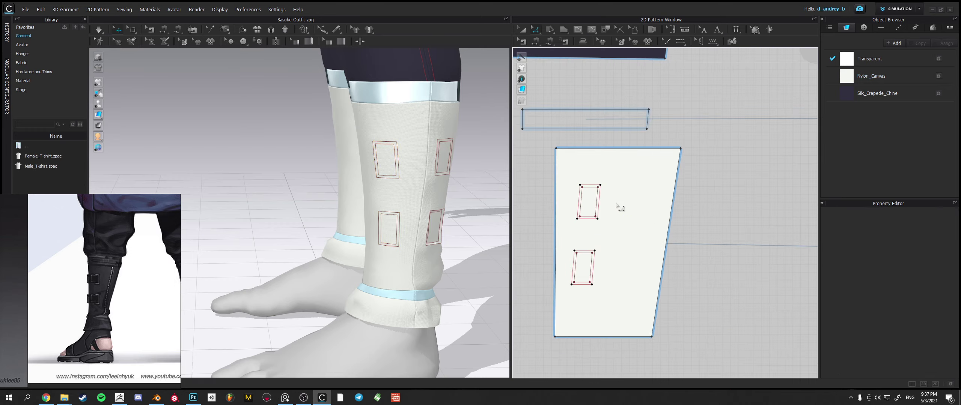
- Shift the plain panel's upper double rectangle closer to the straight edge and straighten its slanted sides to vertical
middle_click_drag(604, 204, 649, 204)
scroll(640, 196, "up", 3)
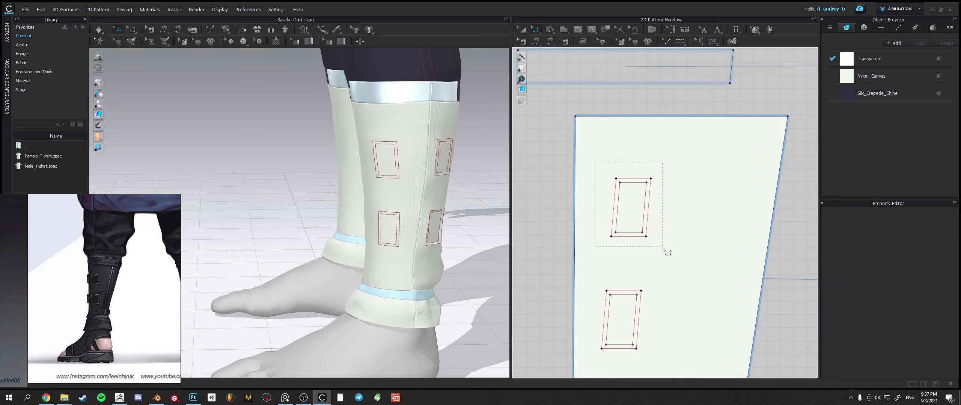
left_click_drag(664, 249, 662, 248)
left_click_drag(641, 184, 618, 188)
left_click(644, 173)
left_click(661, 207)
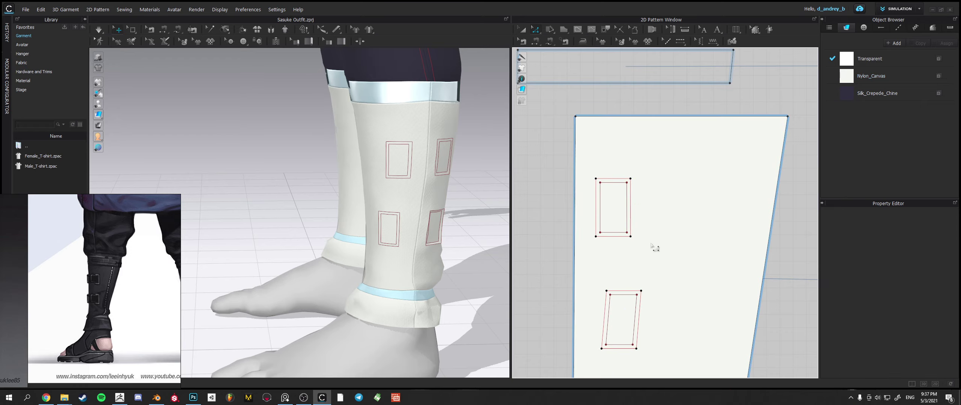
- Straighten the slanted sides of the plain panel's lower double rectangle to vertical
middle_click_drag(652, 246, 644, 206)
left_click(630, 263)
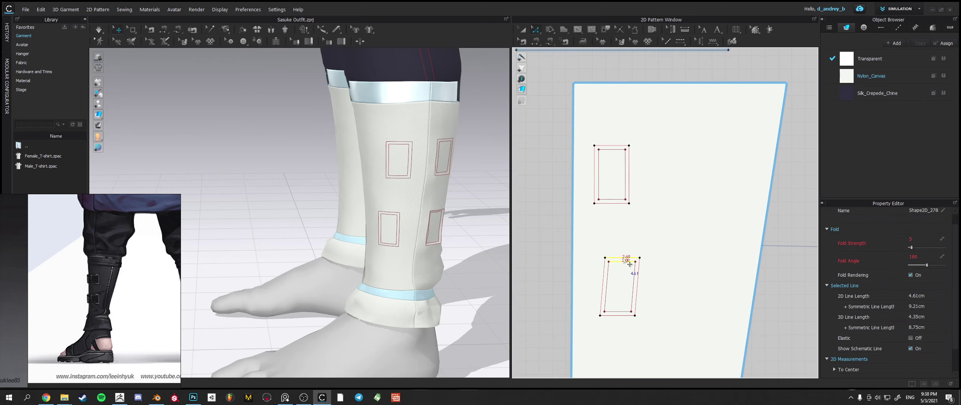
left_click_drag(629, 264, 624, 265)
left_click(673, 263)
middle_click_drag(661, 264, 658, 241)
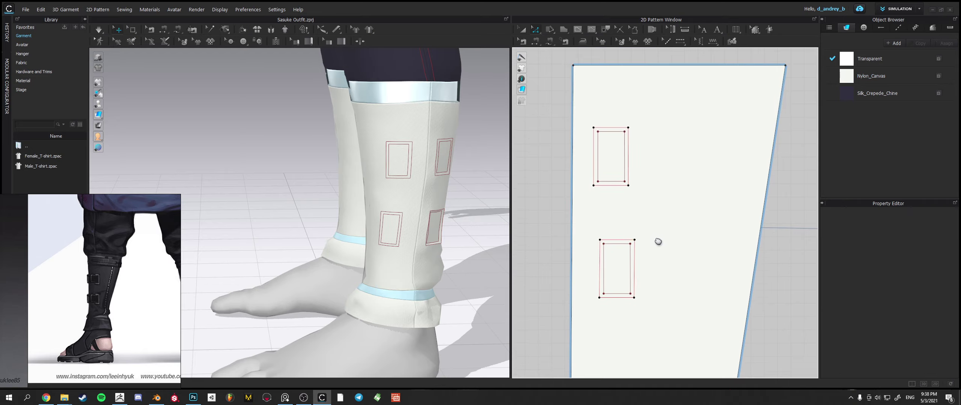
- Move the plain panel's lower double rectangle sideways to line up directly beneath the upper one
right_click_drag(439, 238, 475, 238)
scroll(475, 239, "down", 2)
middle_click_drag(456, 228, 424, 214)
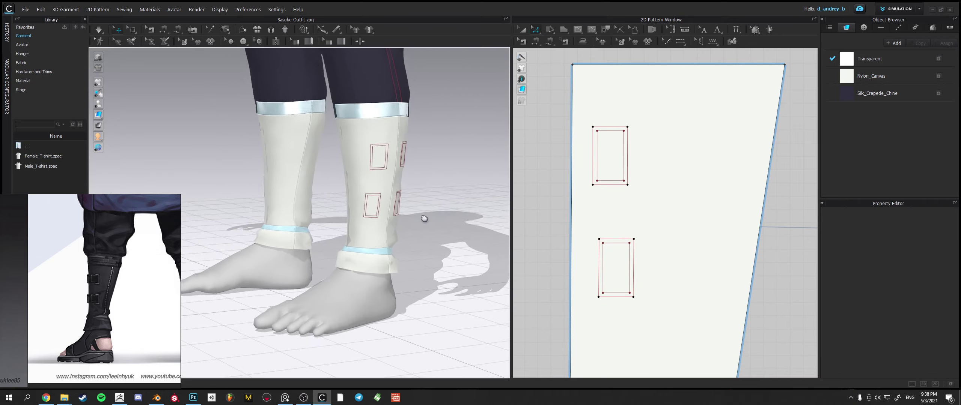
left_click(630, 302)
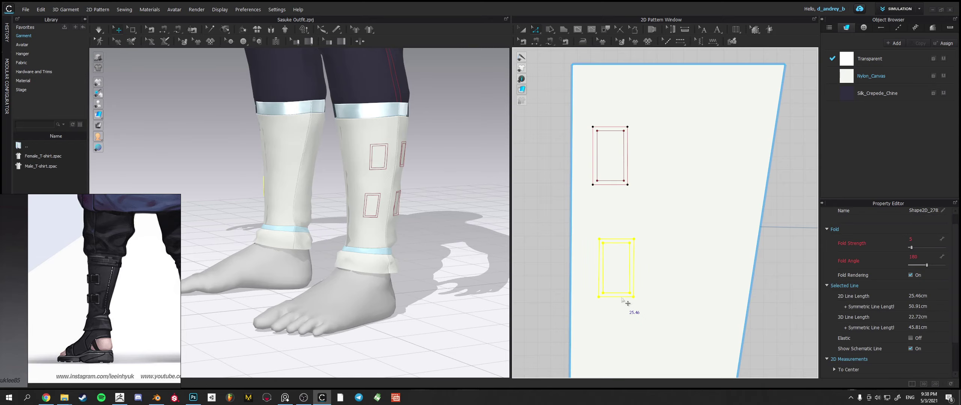
left_click_drag(627, 303, 622, 304)
right_click_drag(488, 257, 445, 253)
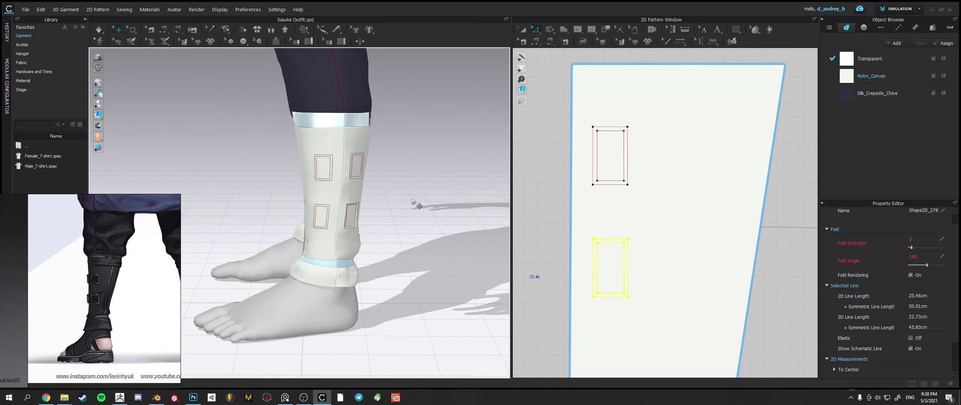
mouse_move(364, 221)
right_mouse_down()
mouse_move(339, 202)
mouse_move(431, 204)
mouse_move(374, 210)
right_mouse_up()
- Set the fold angle of both double rectangles on the shin panel with the central vertical lines to 180
scroll(639, 218, "down", 3)
scroll(639, 218, "down", 5)
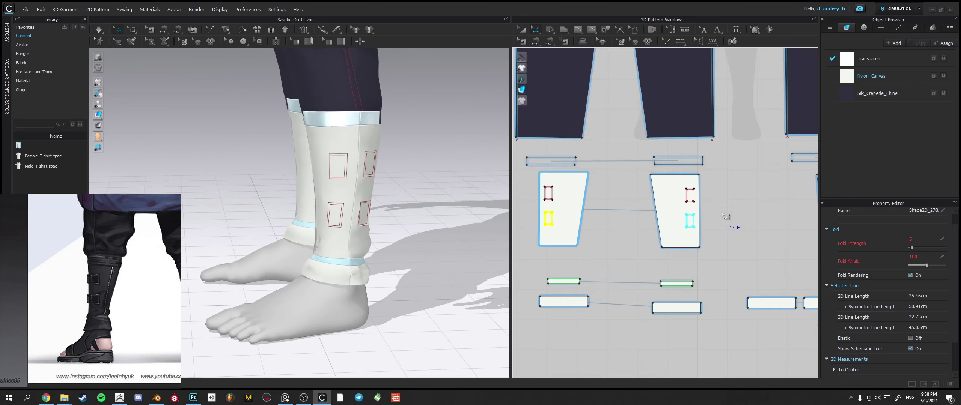
scroll(669, 209, "up", 5)
left_click_drag(662, 164, 728, 250)
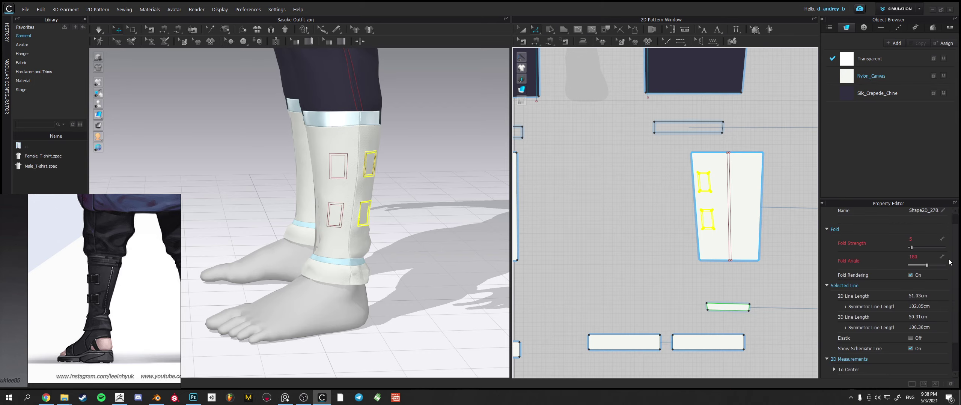
left_click(924, 256)
type("1")
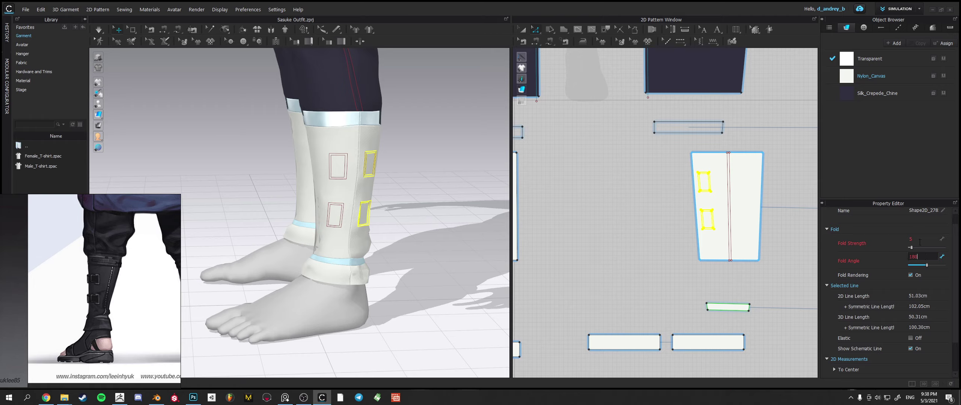
left_click(920, 239)
key("Return")
left_click(924, 257)
key("Return")
scroll(957, 241, "up", 1)
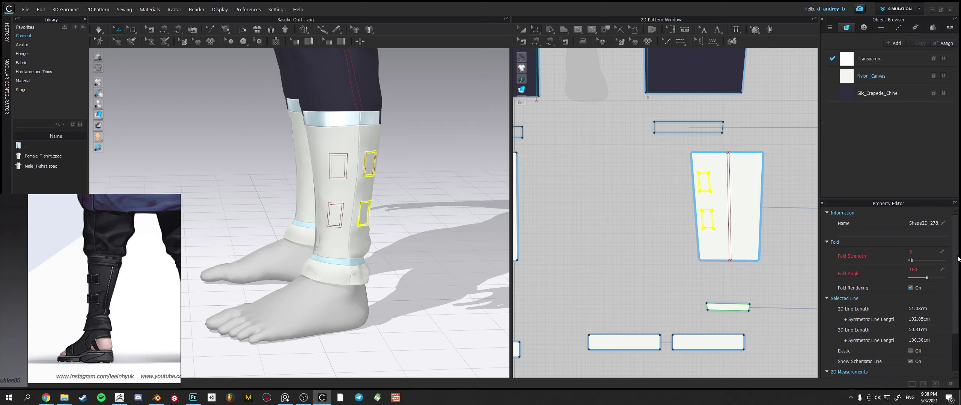
scroll(959, 258, "down", 1)
left_click(568, 223)
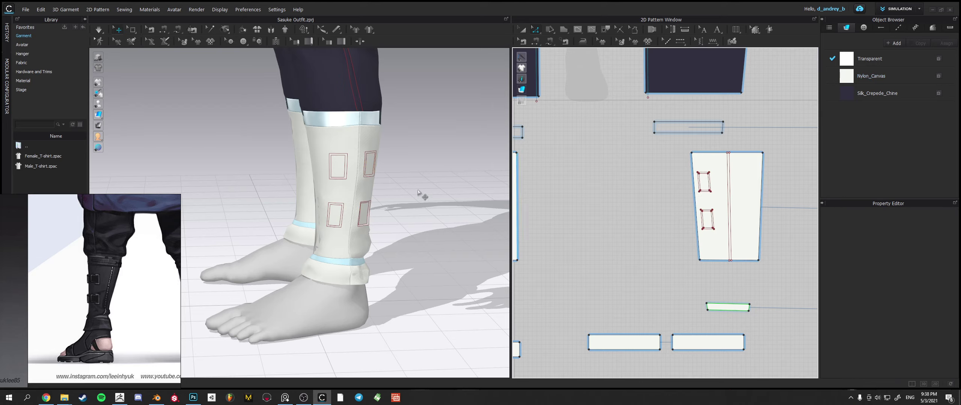
left_click(704, 173)
left_click(647, 222)
- Run the simulation and inspect the strap rectangles around the lower leg from several angles
right_click_drag(455, 205, 383, 203)
key("space")
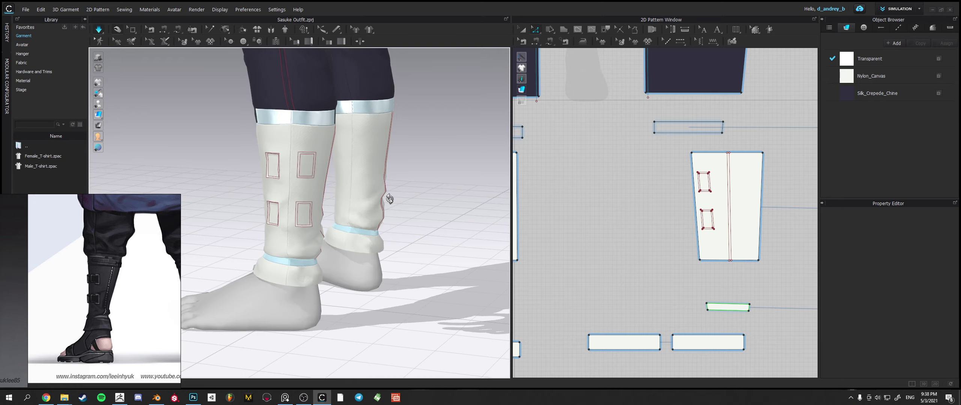
right_click_drag(388, 199, 361, 224)
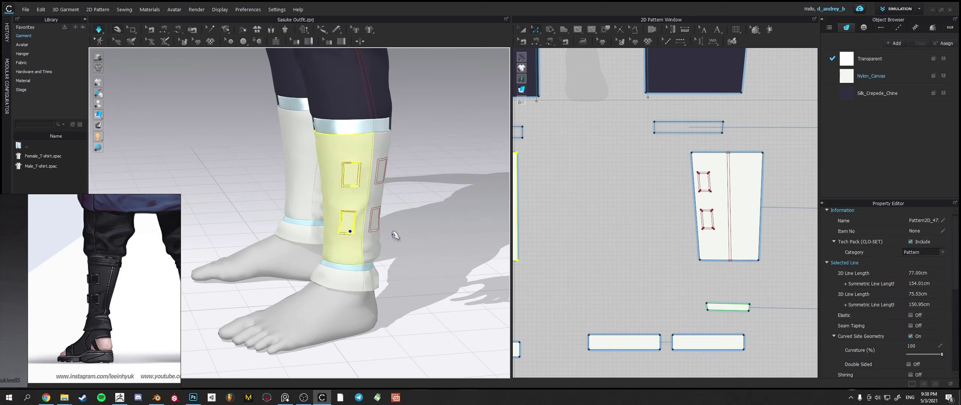
right_click_drag(436, 221, 372, 226)
scroll(365, 224, "up", 3)
scroll(640, 241, "down", 1)
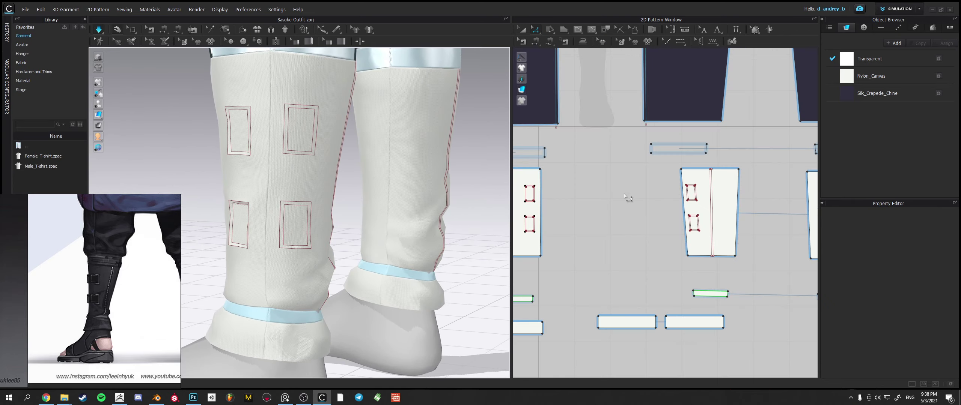
- Draw a horizontal rectangular strap pattern about 10 by 2.9 cm in the empty space beside the shin panels
left_click(563, 29)
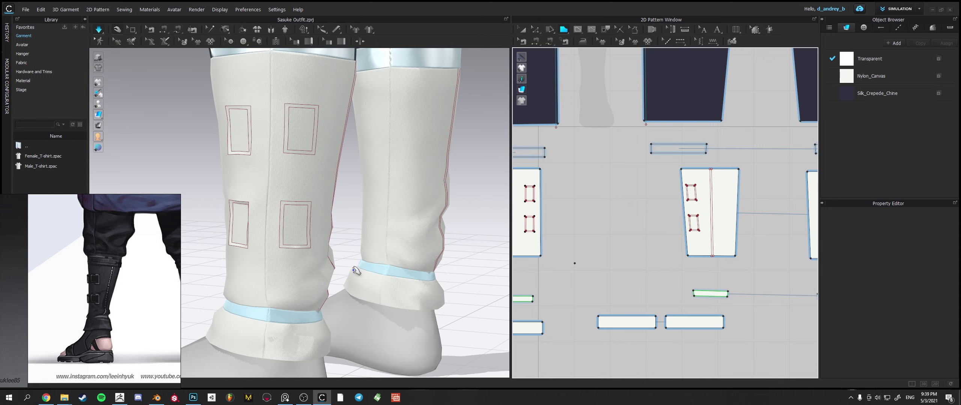
right_click_drag(613, 272, 581, 227)
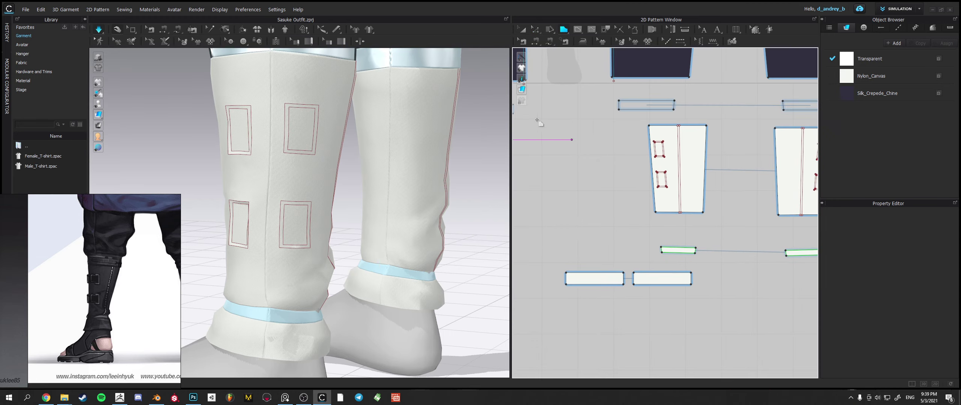
left_click(555, 140)
left_click(555, 151)
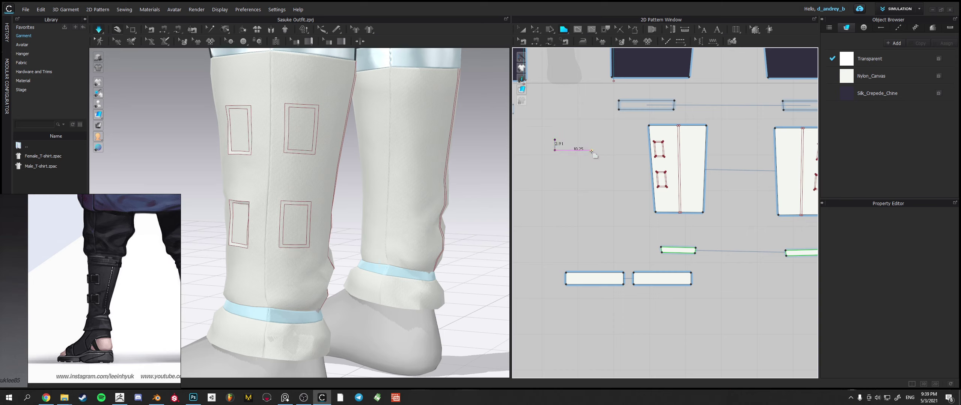
left_click(592, 151)
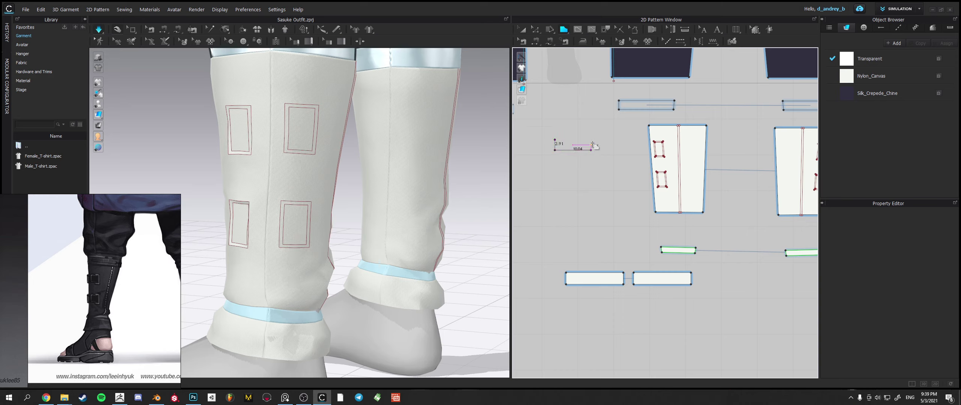
left_click(555, 140)
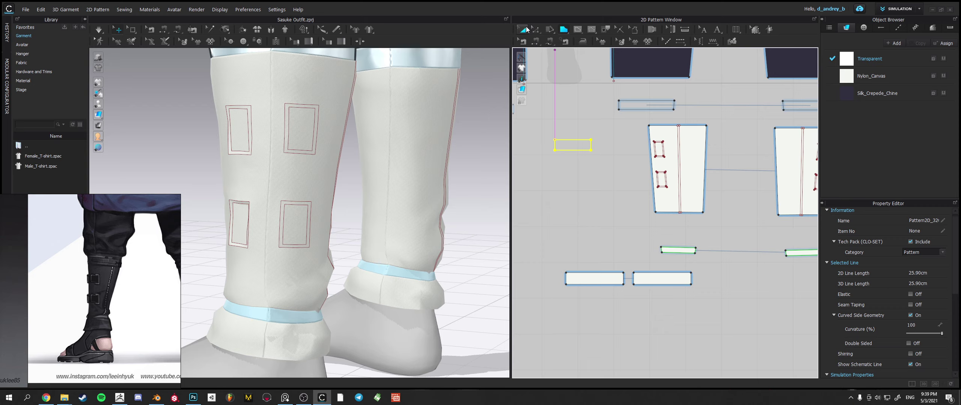
- Assign the Silk_Crepede_Chine fabric to the new strap pattern
left_click(522, 29)
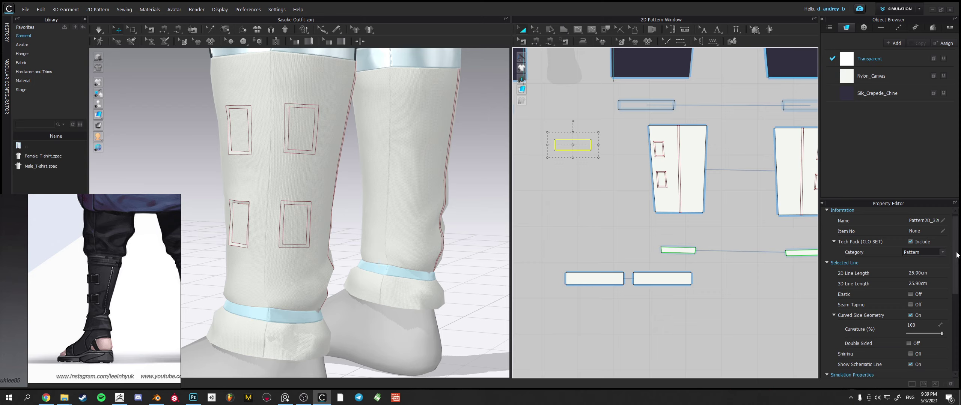
scroll(946, 324, "down", 5)
scroll(946, 324, "down", 1)
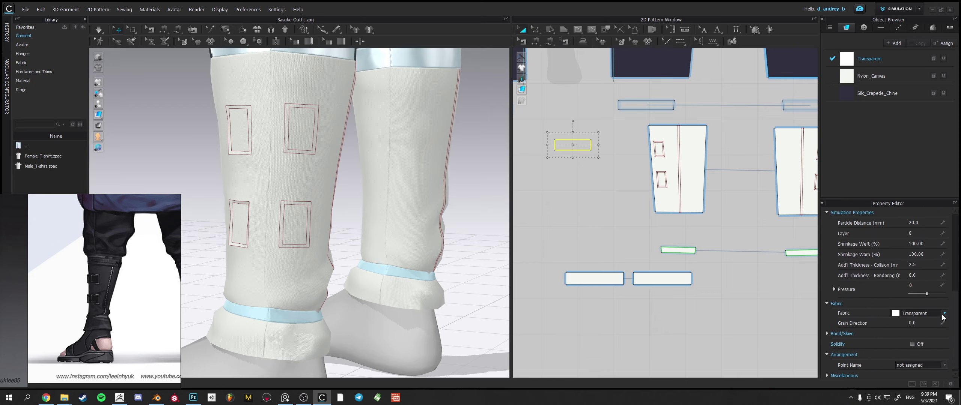
left_click(944, 314)
left_click(923, 337)
- Sew the two short ends of the dark strap to the upper rectangles on both neighbouring shin panels
left_click(536, 40)
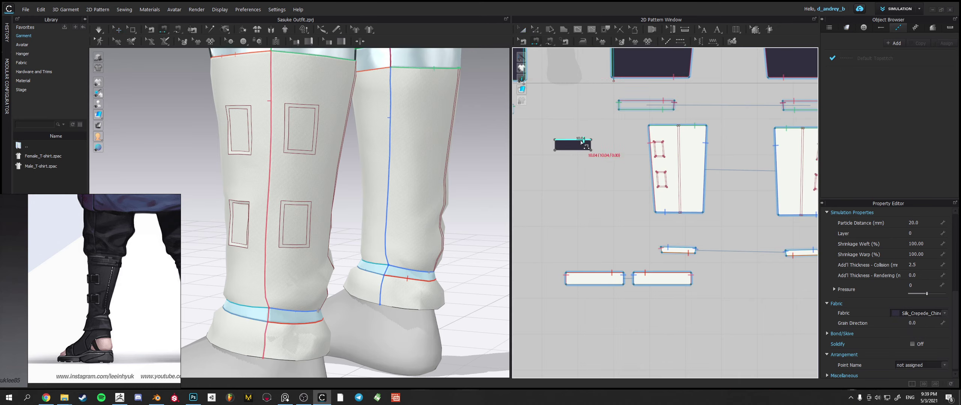
left_click(590, 145)
left_click(661, 148)
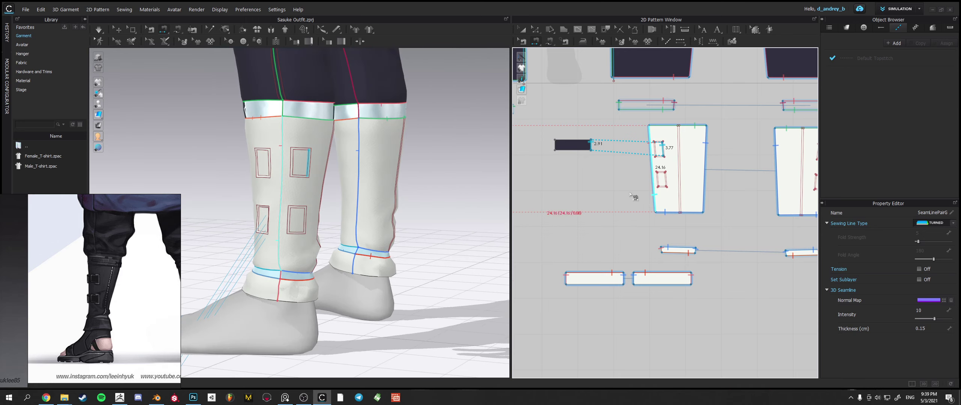
scroll(632, 204, "down", 4)
scroll(563, 176, "up", 4)
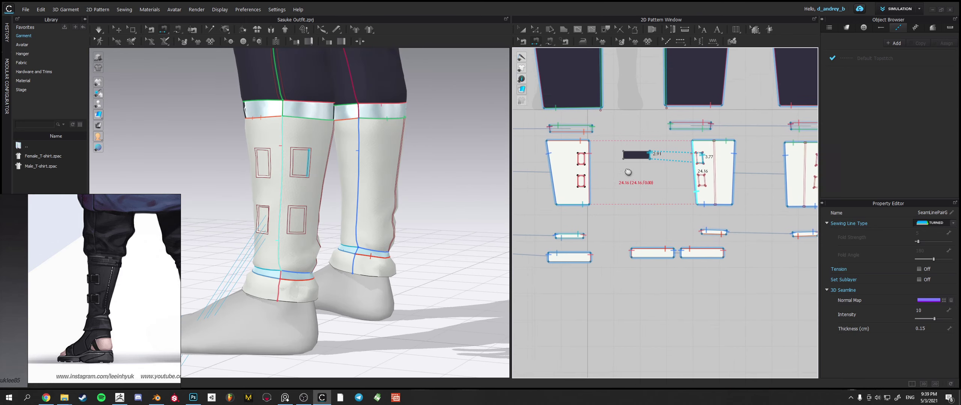
left_click(661, 159)
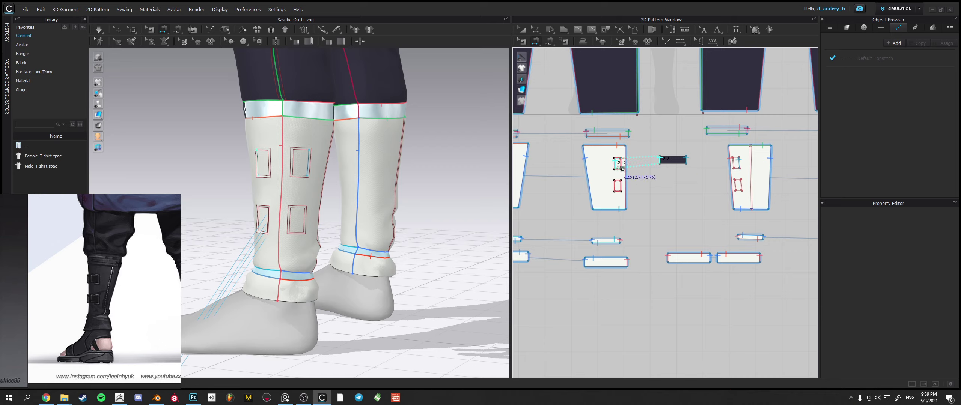
left_click(620, 168)
scroll(319, 249, "down", 3)
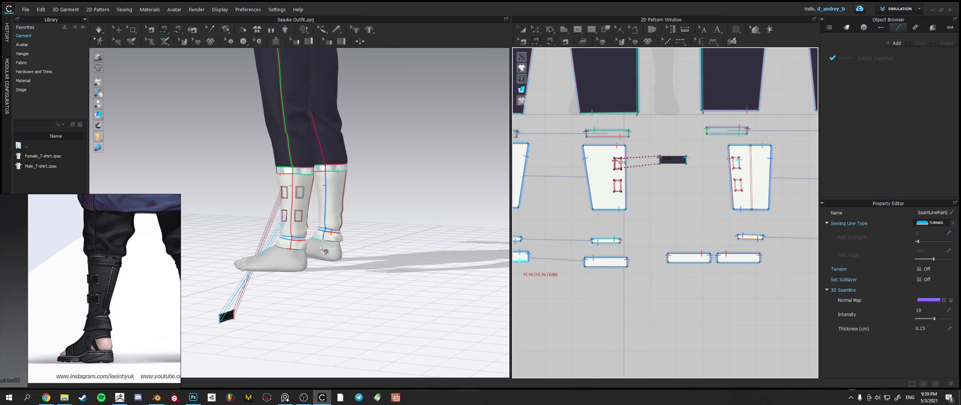
- Move the sewn strap up from the floor in 3D and place it across the upper rectangles of the lower leg
key("q")
left_click(227, 317)
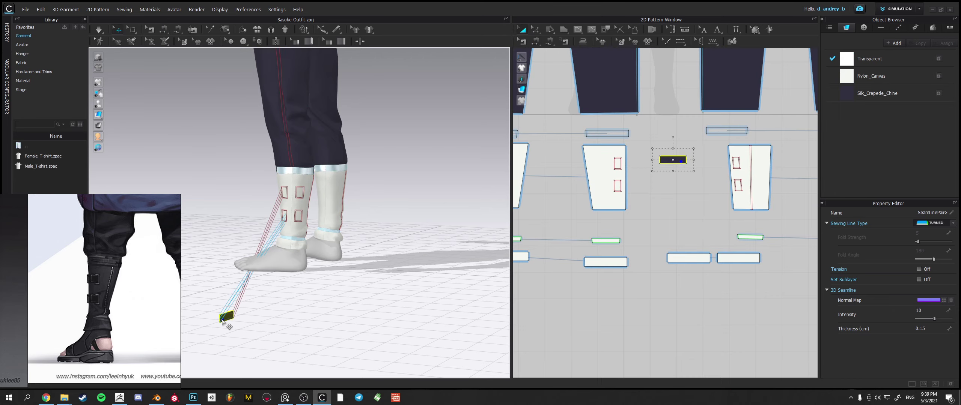
left_click_drag(230, 320, 334, 307)
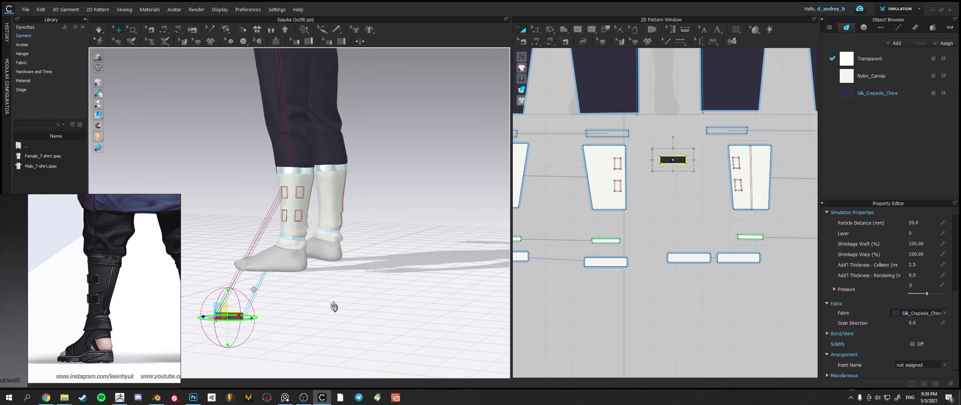
left_click_drag(239, 306, 316, 204)
right_click_drag(315, 204, 244, 257)
left_click_drag(239, 261, 226, 267)
right_click_drag(322, 251, 364, 225)
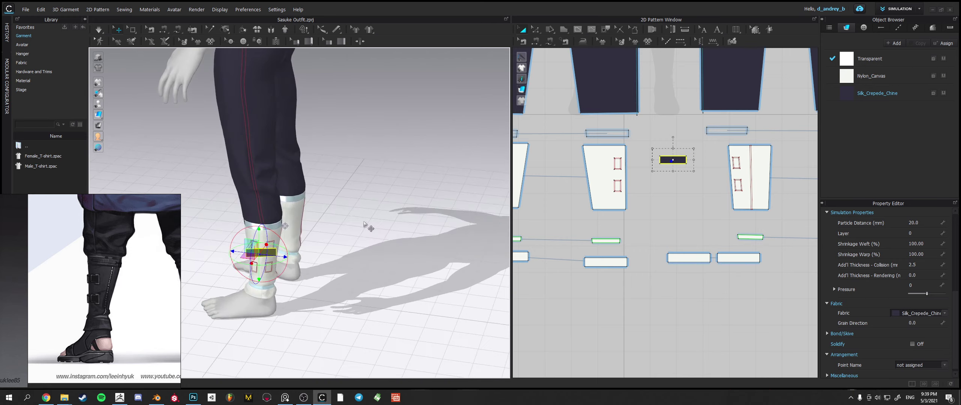
key("space")
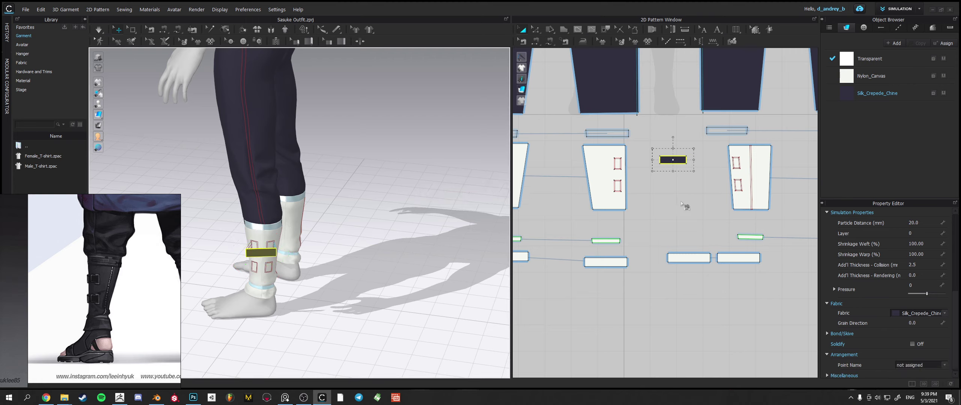
- Create a symmetric copy of the strap with sewing and place it between the shin panels of the opposite leg
left_click(683, 166)
right_click(678, 155)
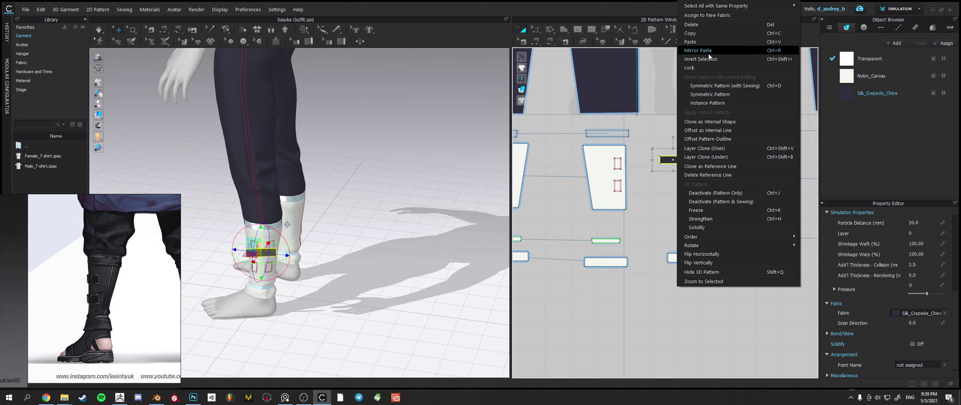
left_click(687, 89)
scroll(696, 218, "down", 3)
scroll(638, 191, "up", 4)
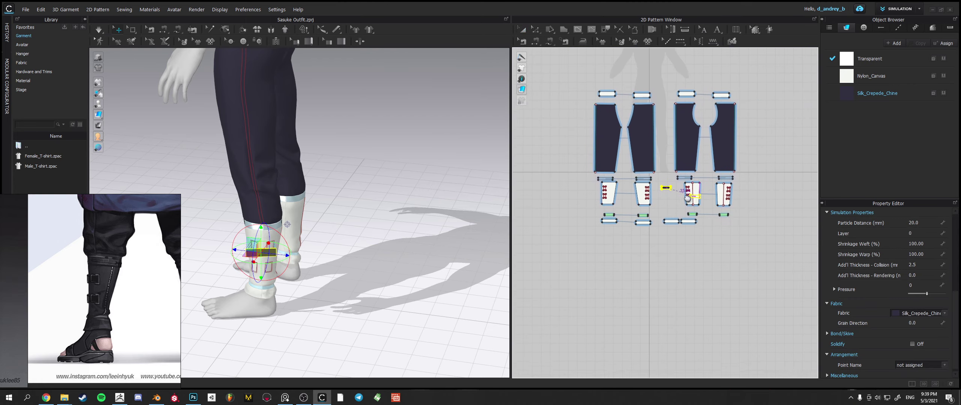
left_click_drag(687, 186, 523, 174)
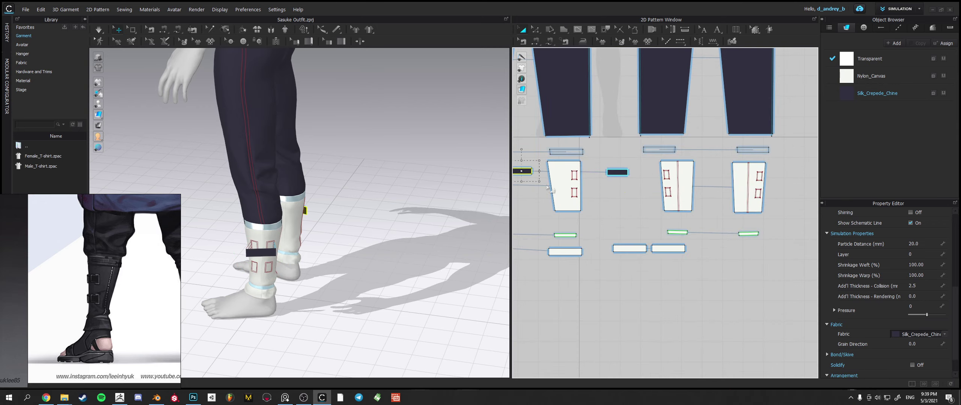
- Move the mirrored strap outward in 3D so that it sits clear of the side of its leg
right_click_drag(336, 219, 408, 228)
right_click_drag(325, 250, 437, 228)
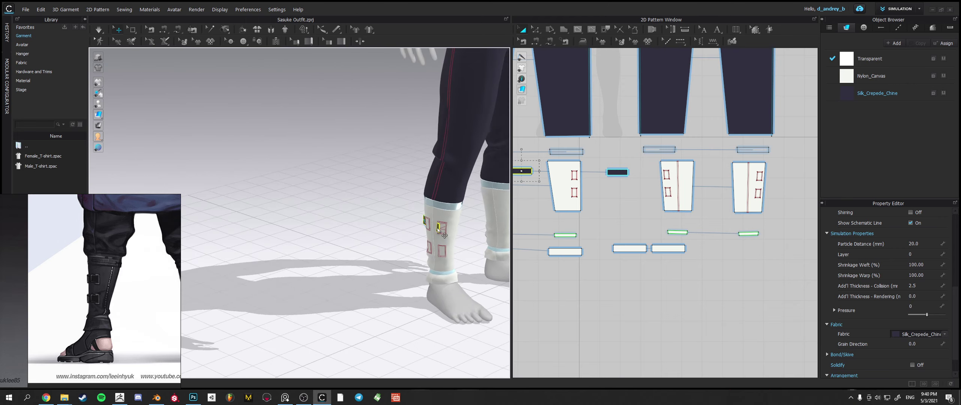
left_click(437, 229)
left_click_drag(423, 231, 411, 231)
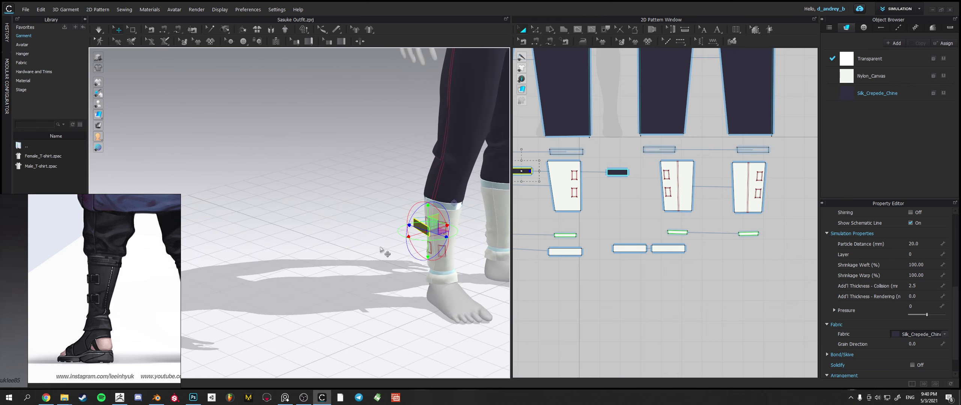
left_click(355, 236)
middle_click_drag(354, 235, 315, 202)
scroll(372, 219, "up", 2)
scroll(373, 220, "down", 3)
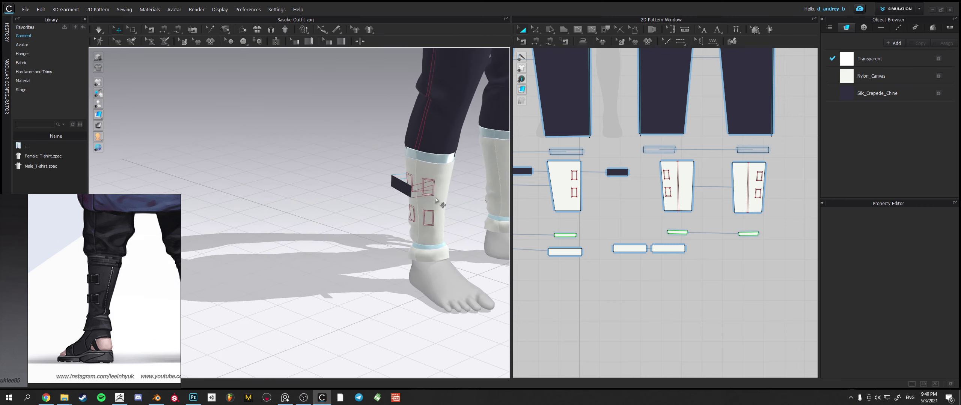
middle_click_drag(465, 202, 388, 201)
- Copy both straps and paste the duplicates directly below the originals, level with the lower rectangles
left_click(621, 175)
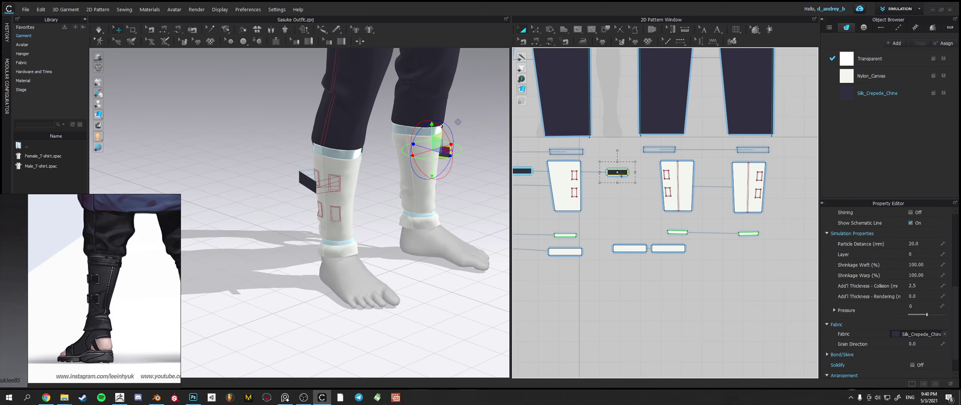
left_click(532, 172, "shift")
key("ctrl+c")
key("ctrl+v")
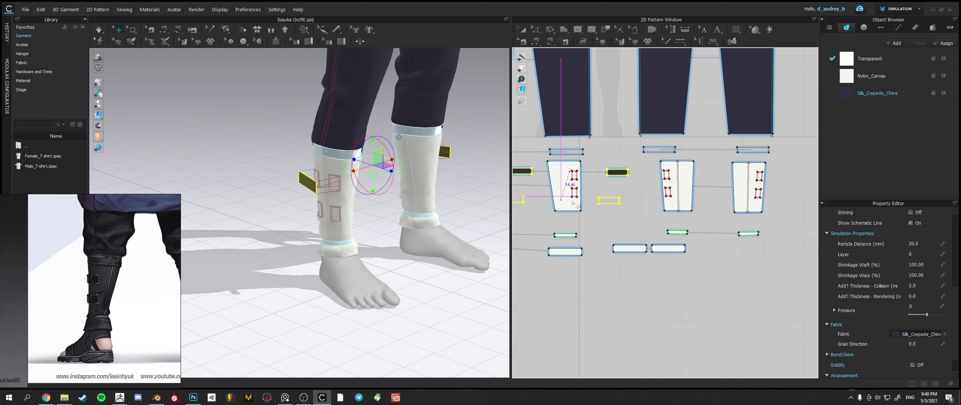
left_click(565, 188)
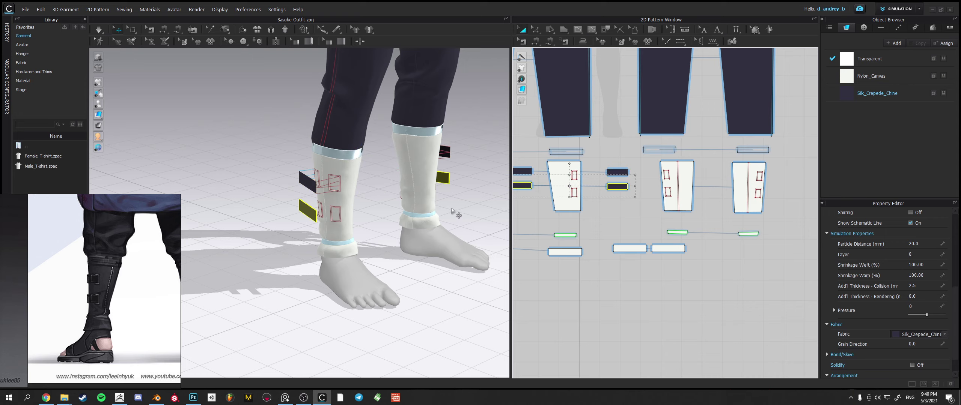
- Sew the two short ends of the lower strap to the lower rectangles on both neighbouring shin panels
right_click_drag(455, 213, 417, 215)
left_click(535, 41)
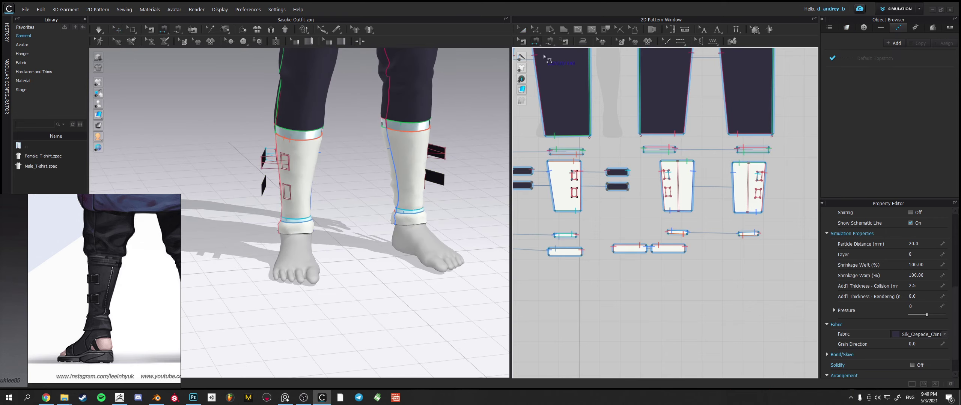
left_click(627, 186)
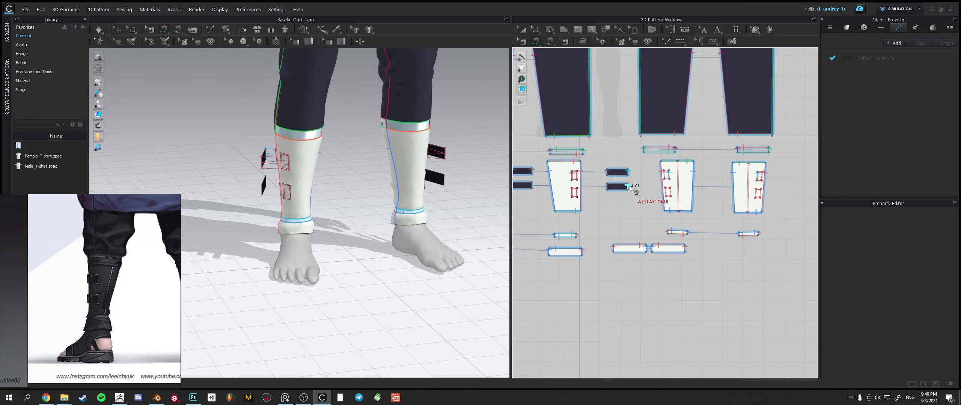
left_click(667, 191)
left_click(609, 186)
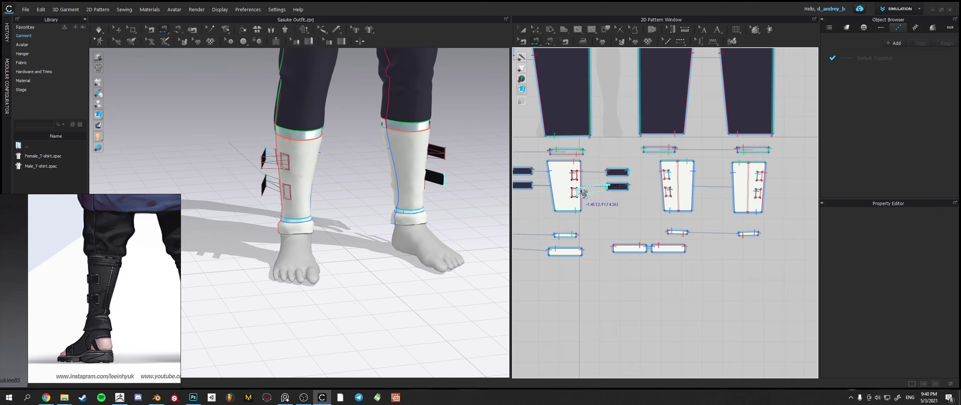
left_click(577, 192)
scroll(540, 202, "up", 5)
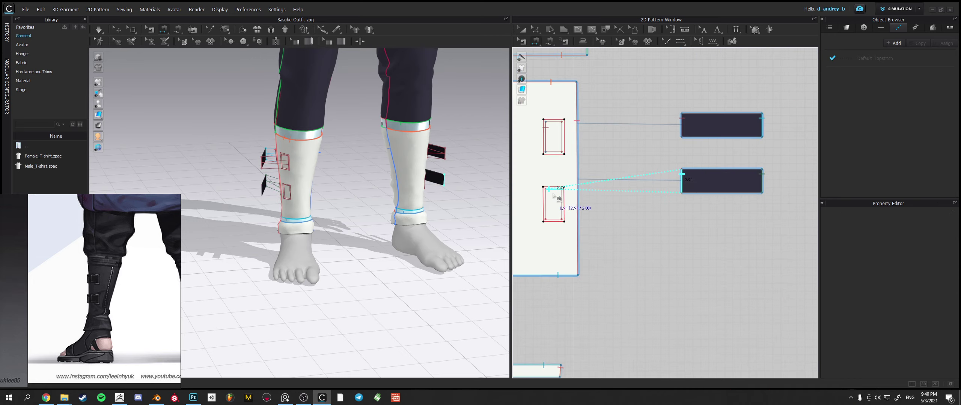
left_click(563, 204)
- Run the simulation to pull the four straps onto the lower legs and inspect how they fit
middle_click_drag(592, 195, 701, 195)
right_click_drag(349, 197, 332, 191)
middle_click_drag(398, 162, 335, 175)
key("space")
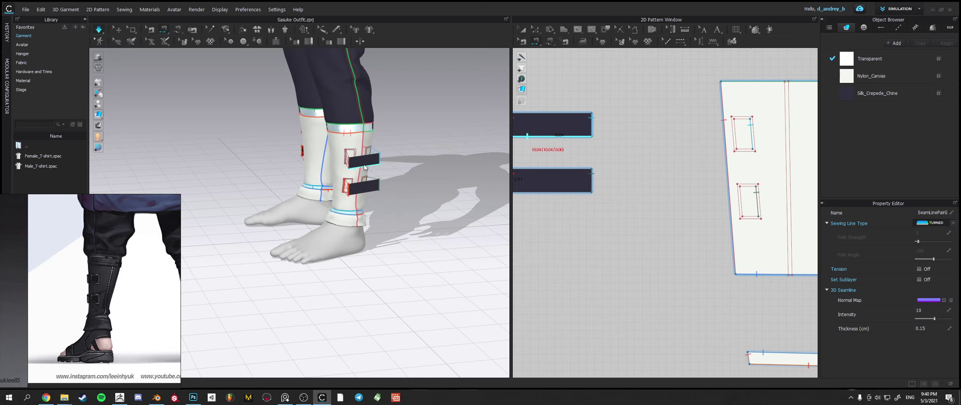
key("space")
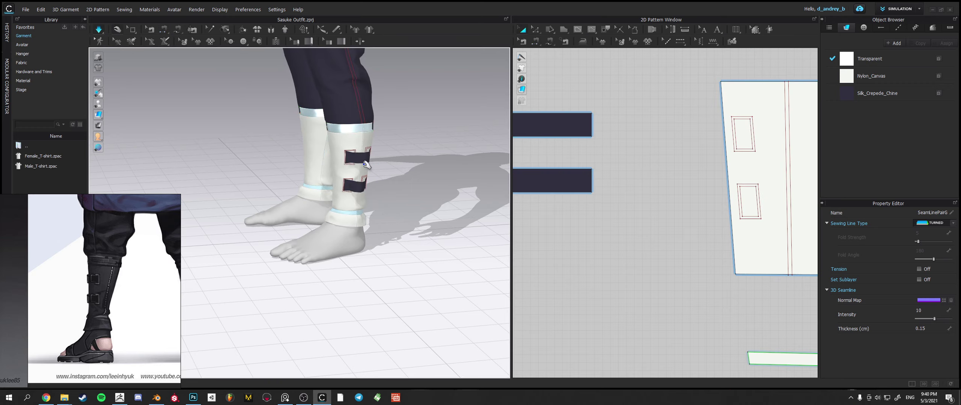
right_click_drag(421, 165, 357, 162)
scroll(357, 162, "down", 4)
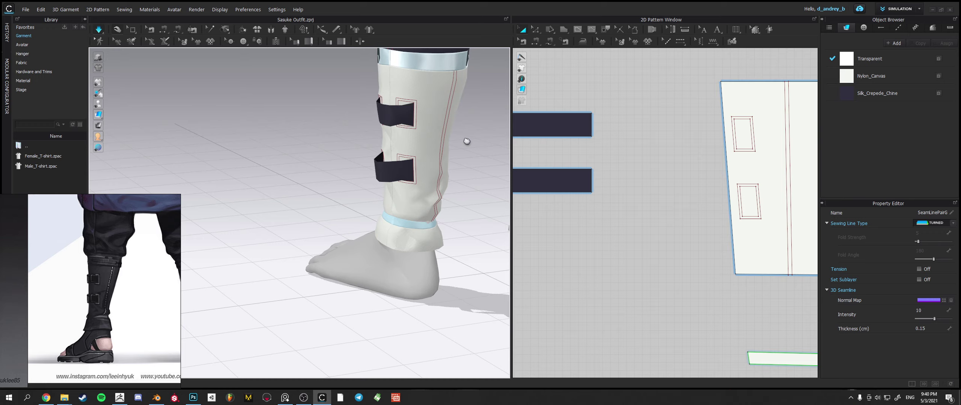
key("alt+Tab")
left_click(486, 137)
middle_click_drag(486, 137, 476, 152)
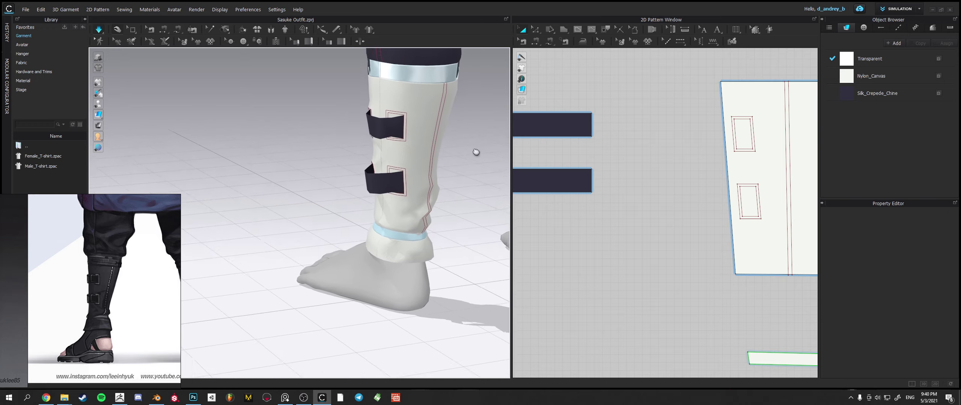
key("space")
- Shorten both straps by moving their end edges inward, and simulate so they tighten around the leg
left_click(591, 125)
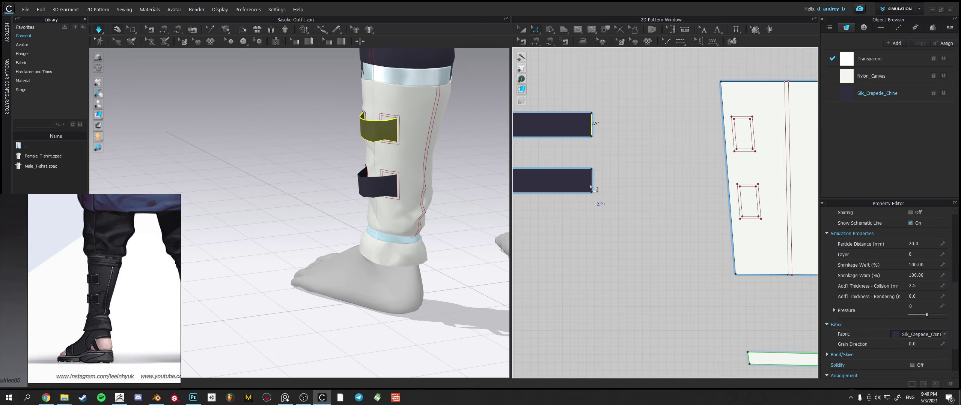
left_click(591, 185, "shift")
left_click_drag(591, 181, 577, 180)
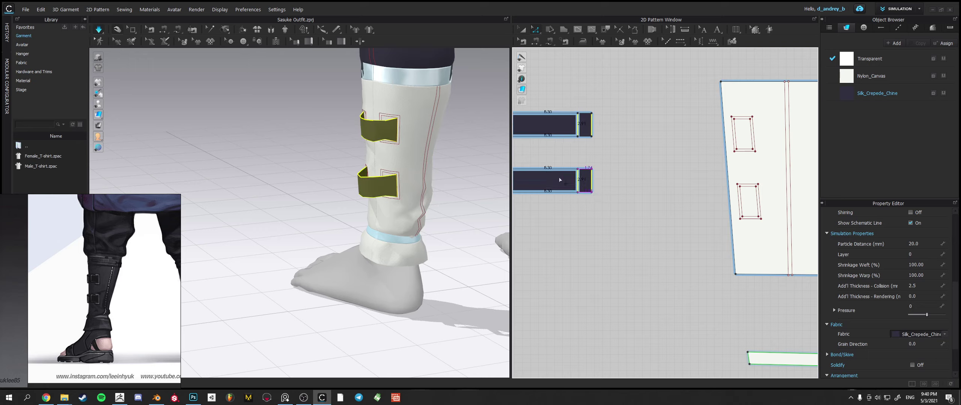
key("space")
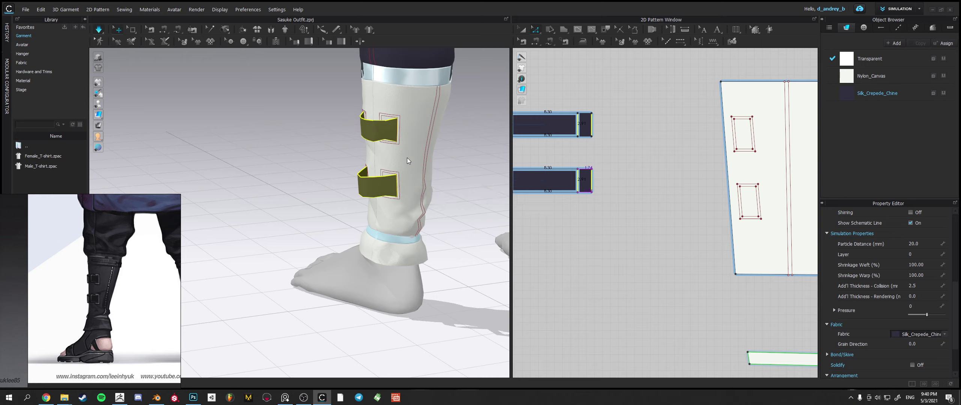
key("Delete")
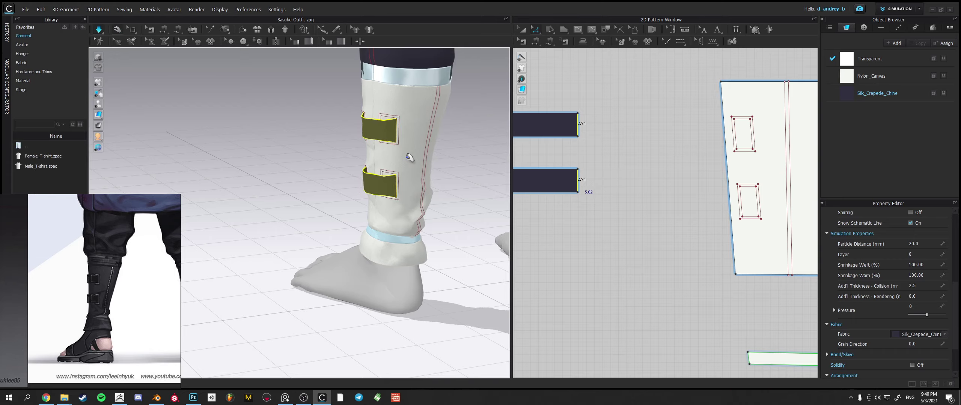
right_click_drag(409, 158, 473, 172)
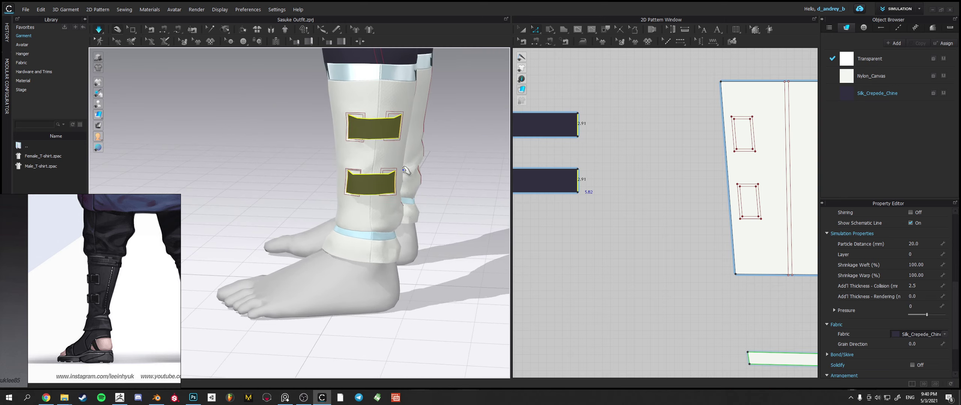
right_click_drag(407, 172, 441, 181)
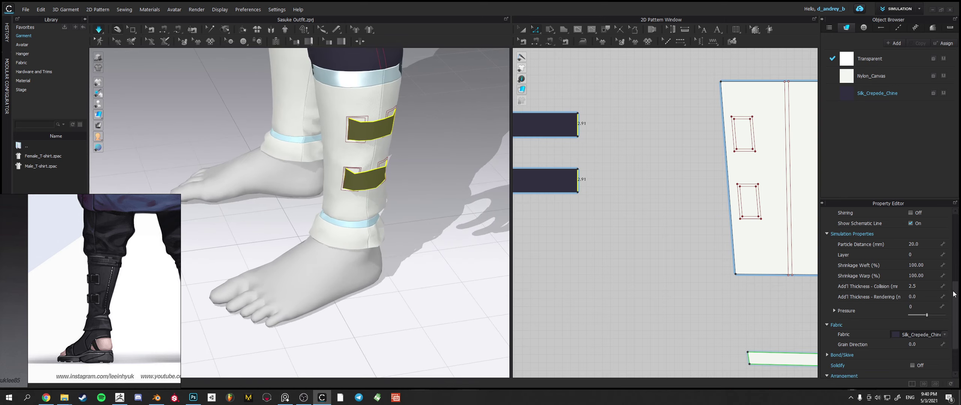
- Set the straps' additional collision and rendering thickness to 3 mm and show the fabric thickness in 3D
scroll(938, 306, "up", 2)
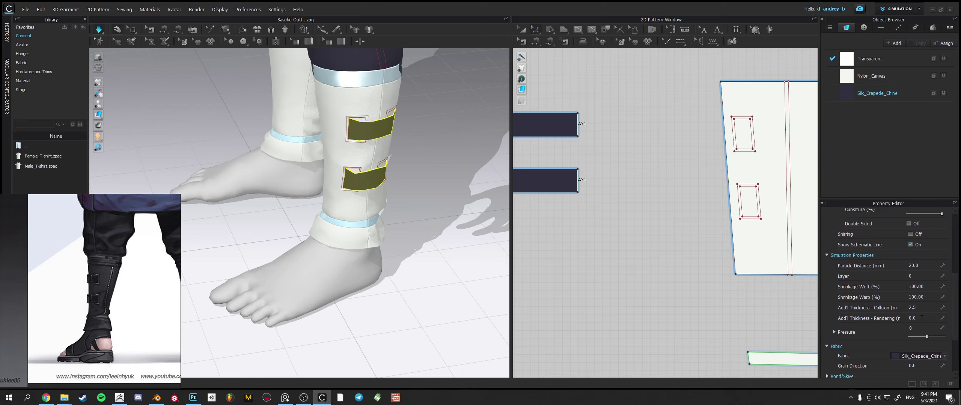
left_click(922, 318)
type("3")
key("Return")
left_click(926, 308)
type("3")
key("Return")
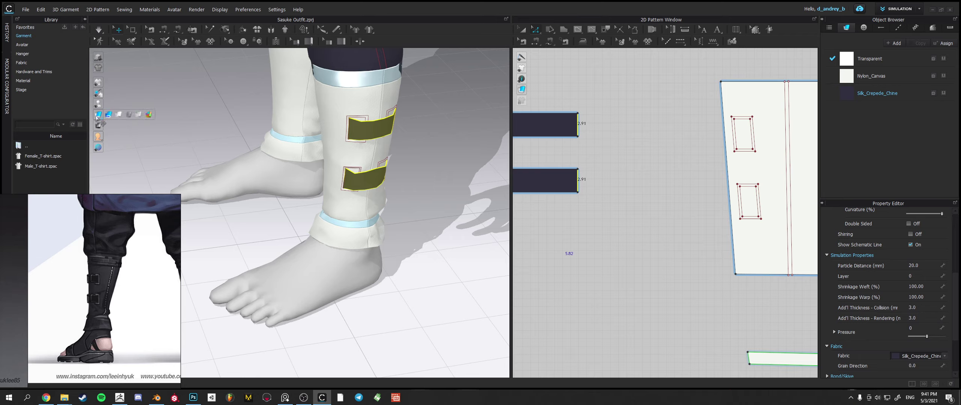
left_click(109, 115)
right_click_drag(457, 208, 394, 223)
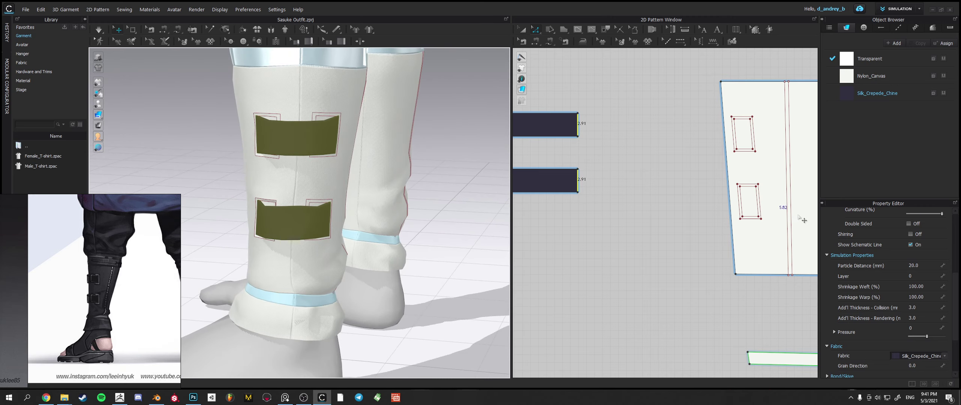
- Set the particle distance of both straps to 15 mm and simulate to smooth their drape on the leg
scroll(950, 294, "down", 3)
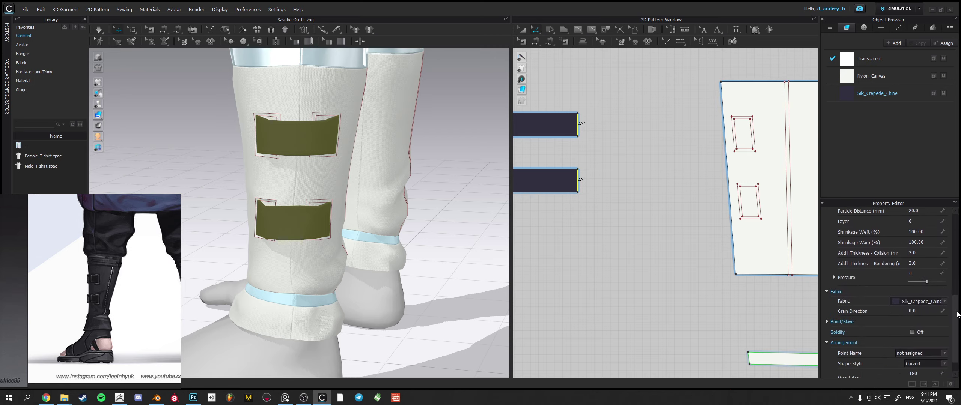
left_click_drag(957, 313, 956, 297)
left_click(926, 254)
type("15")
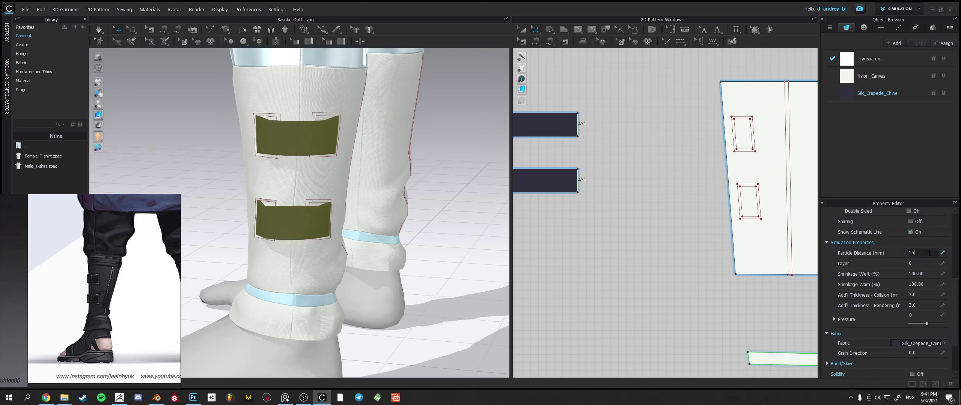
key("Return")
key("space")
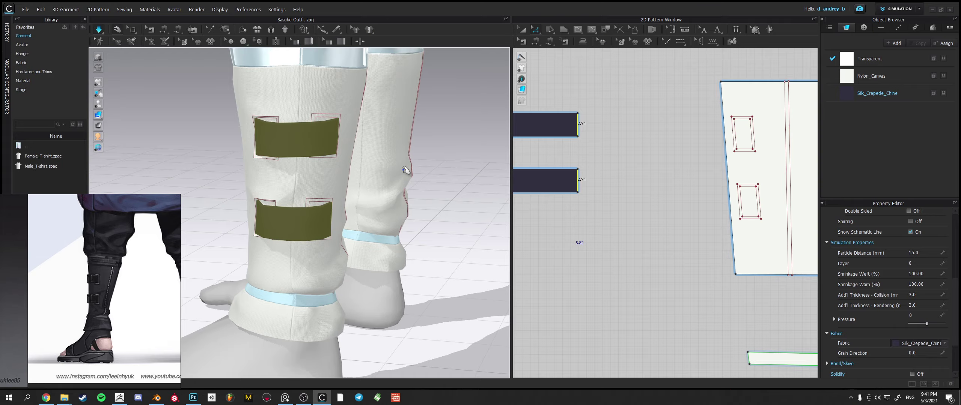
right_click_drag(450, 193, 384, 198)
scroll(397, 207, "down", 3)
right_click_drag(454, 211, 369, 180)
scroll(321, 189, "up", 4)
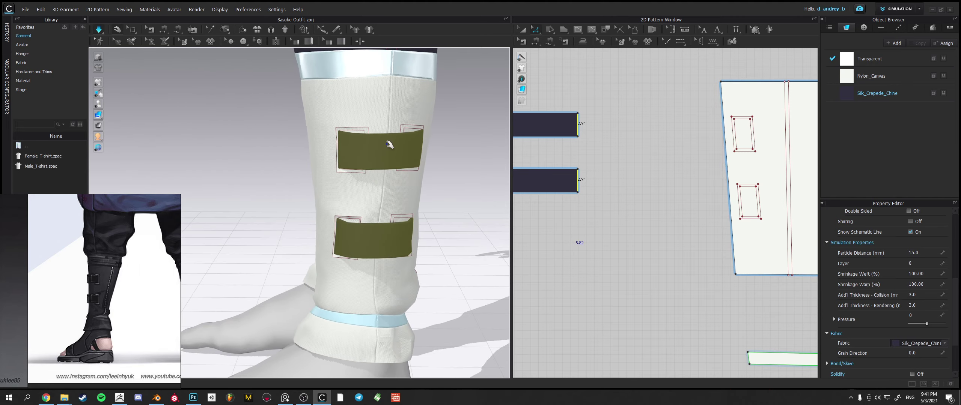
right_click_drag(388, 146, 438, 164)
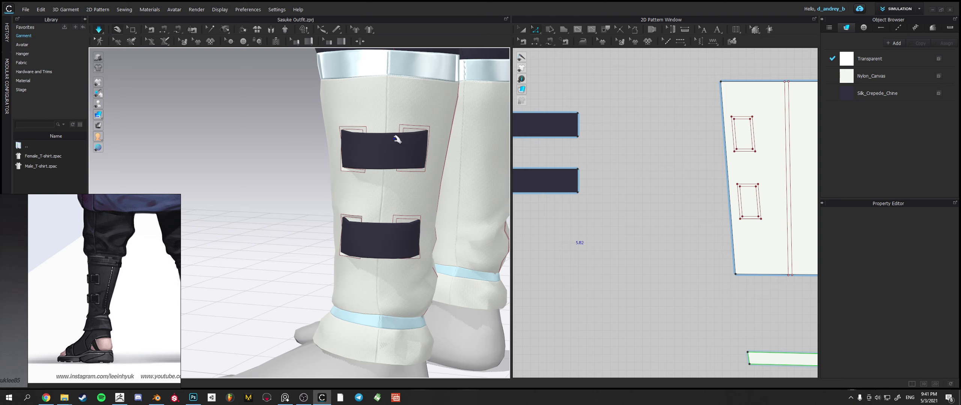
- Offset the short end edges of both straps inward as internal lines, one offset per edge, with the lines extended
left_click(394, 137)
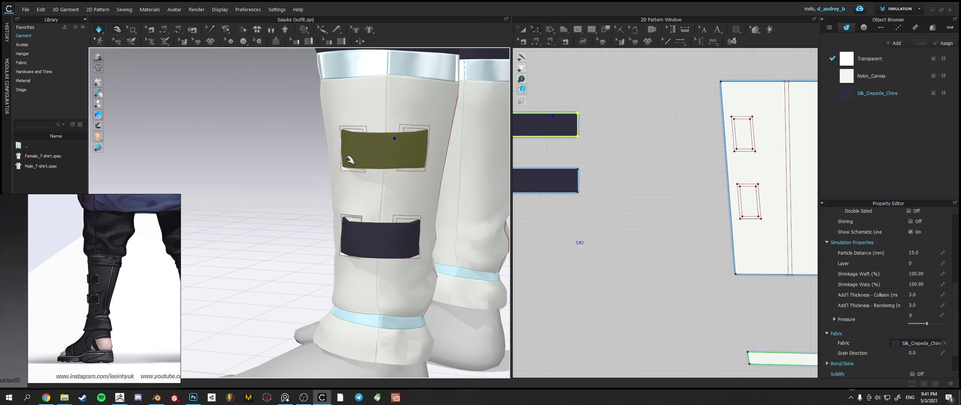
right_click_drag(334, 182, 347, 176)
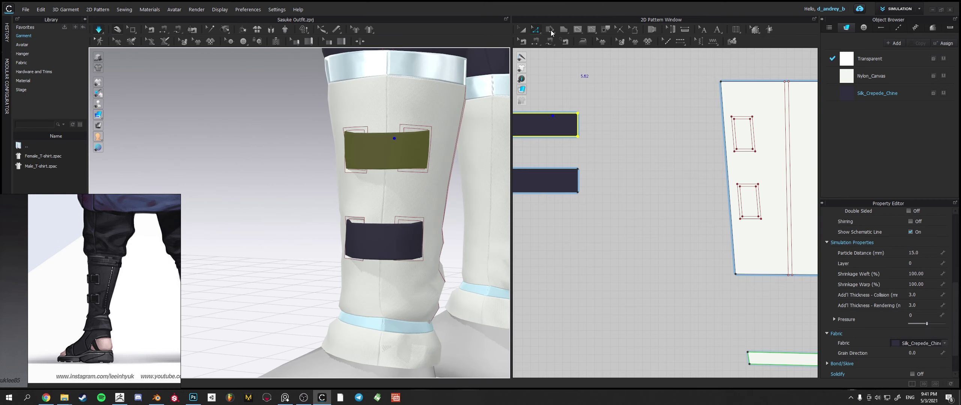
left_click(577, 132)
middle_click_drag(581, 147, 678, 149)
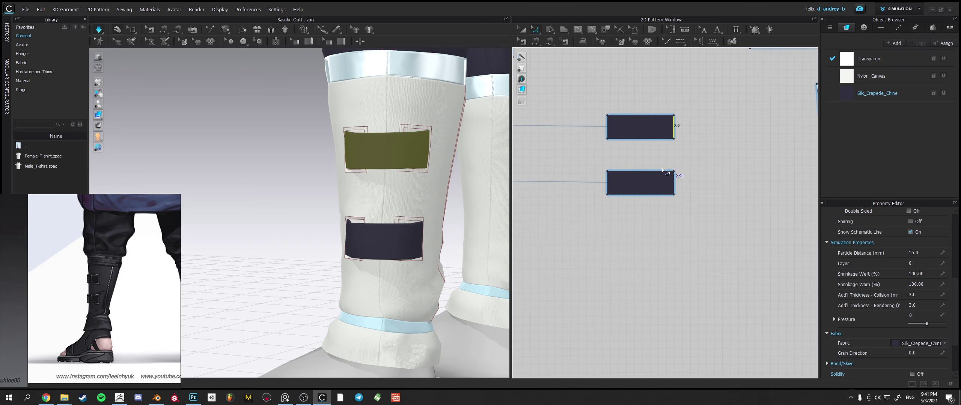
left_click(607, 181, "shift")
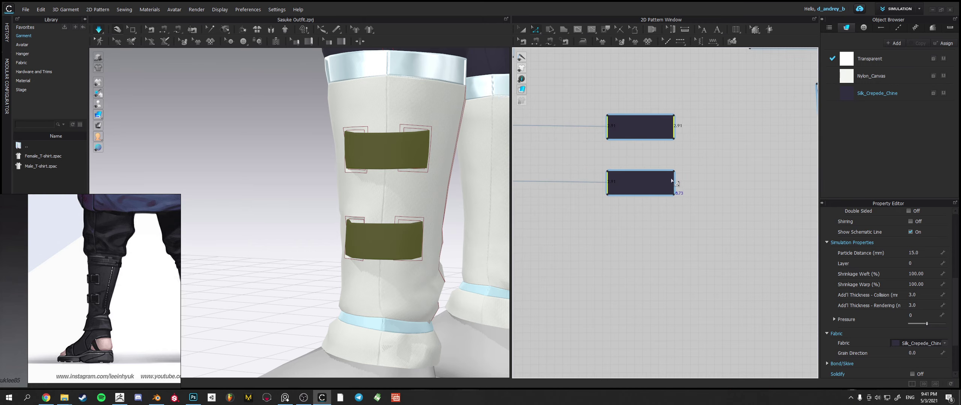
right_click(679, 184)
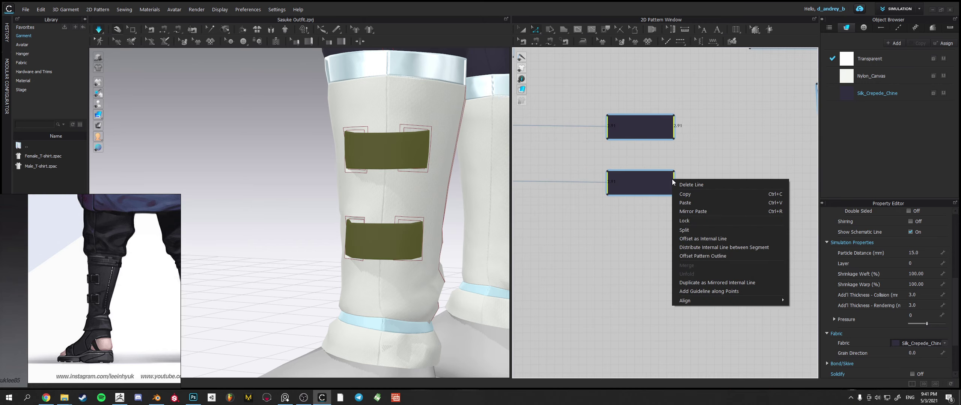
left_click(705, 243)
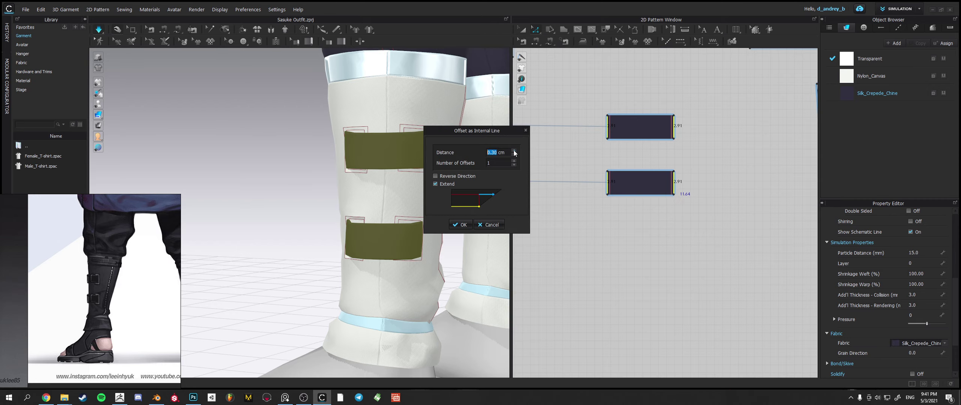
left_click(514, 151)
left_click(514, 150)
left_click(513, 155)
left_click(514, 151)
left_click(461, 224)
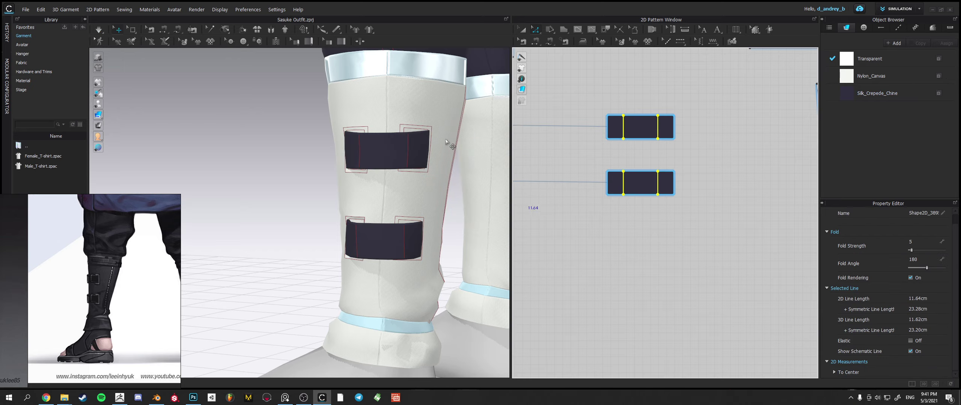
- Sew the upper strap's new internal line to the matching rectangle side on the neighbouring shin panel
left_click(534, 40)
scroll(682, 182, "down", 3)
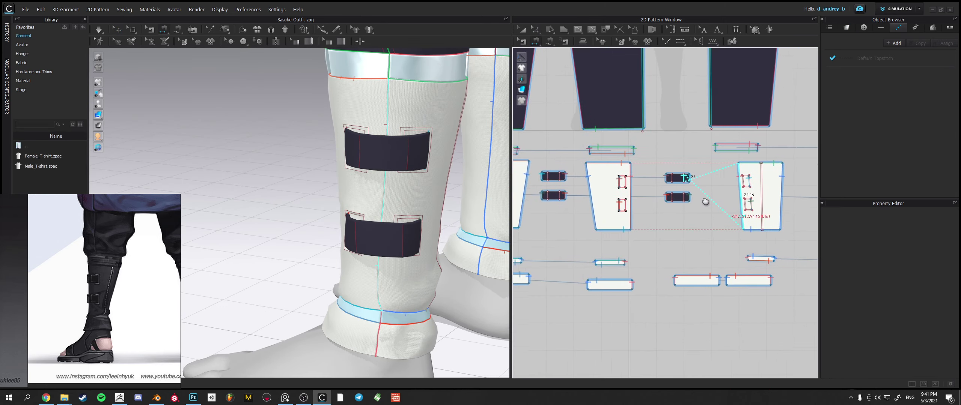
- Sew the inner lines of both straps to the matching small rectangles on the calf pattern piece right of the straps
scroll(735, 203, "up", 5)
left_click(729, 139)
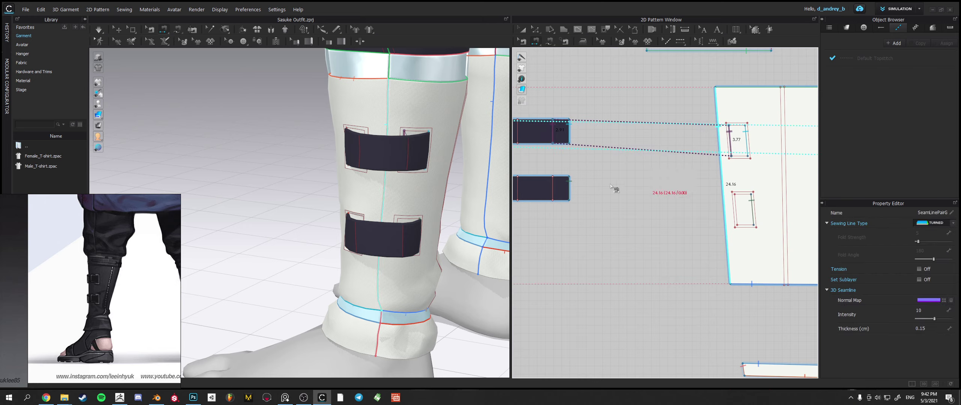
left_click(554, 185)
left_click(735, 205)
middle_click_drag(629, 197, 794, 202)
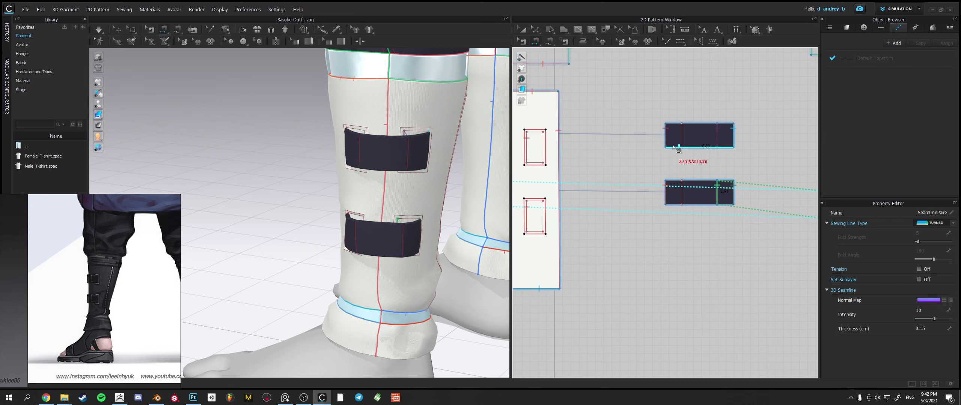
- Sew the straps' opposite inner lines to the upper and lower rectangles on the calf pattern piece left of the straps
left_click(682, 136)
left_click(543, 147)
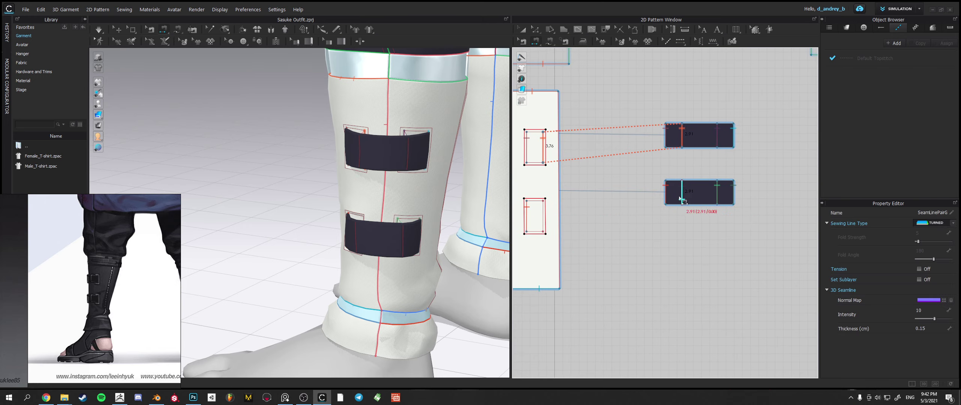
left_click(681, 199)
left_click(543, 216)
- Simulate the garment with the new strap seams and tug the upper strap on the leg
key("q")
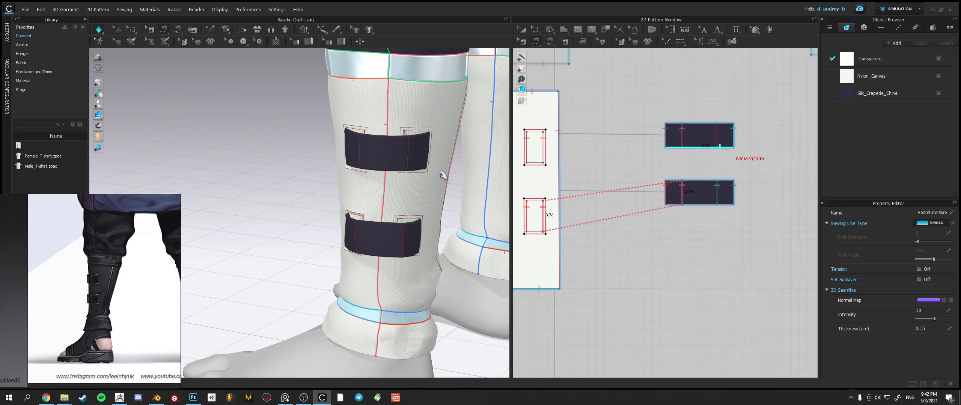
key("space")
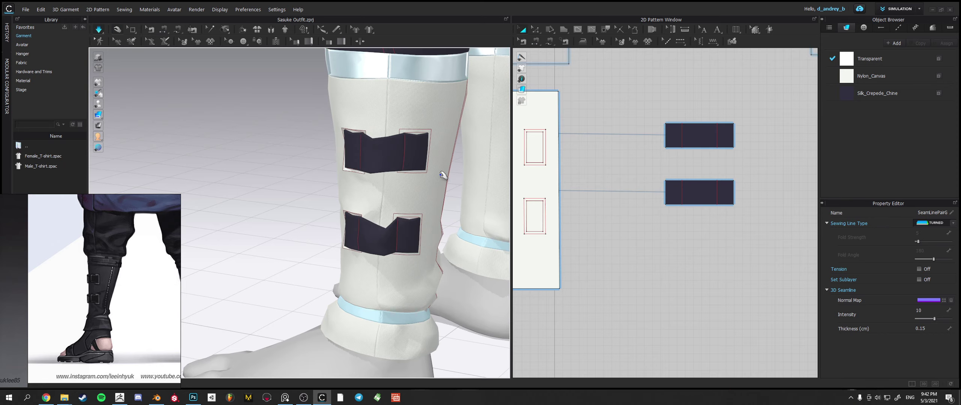
left_click(375, 141)
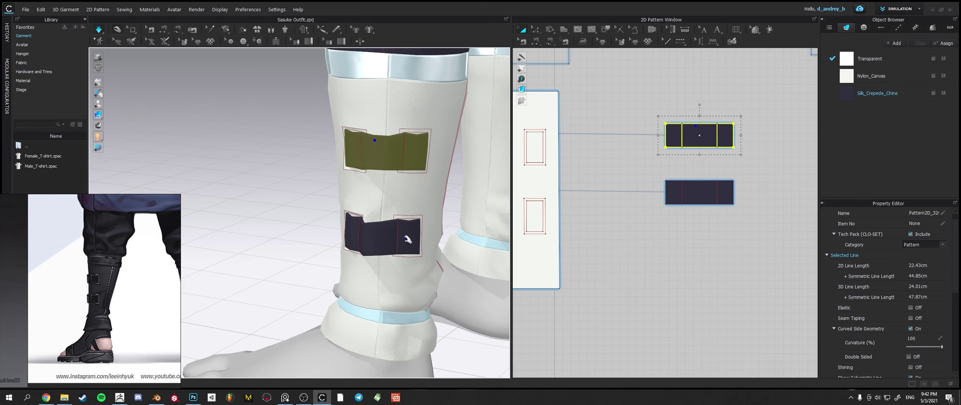
- Set the particle distance of both straps to 10 mm and simulate them
left_click(368, 227)
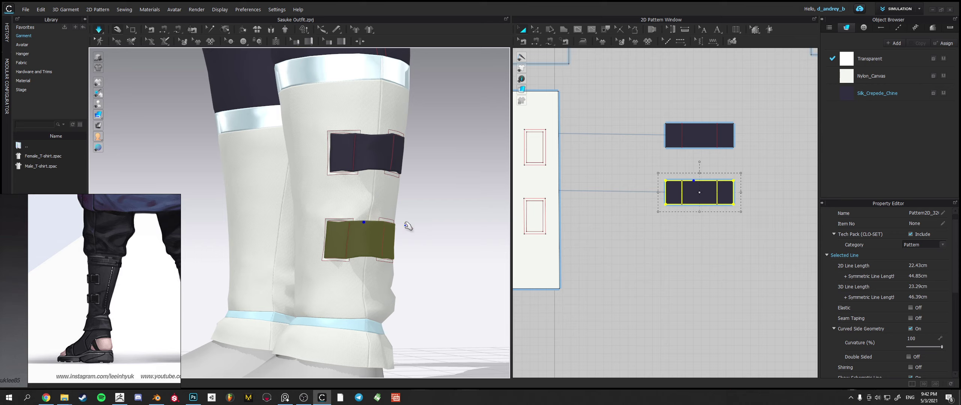
left_click(394, 161, "shift")
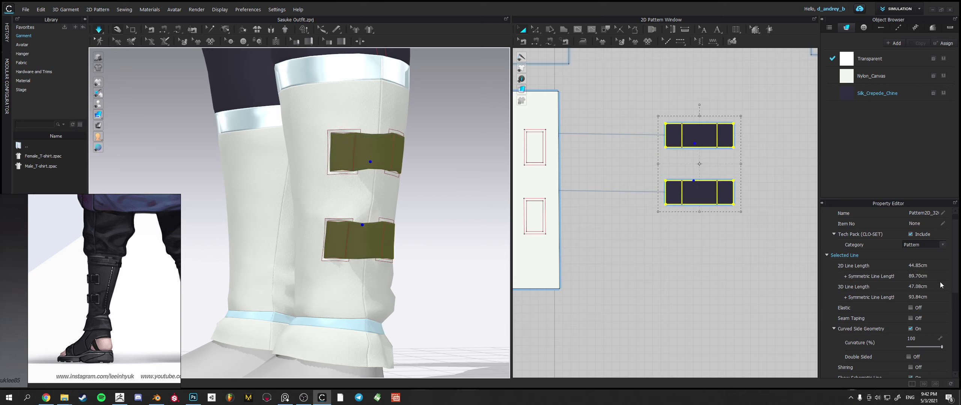
scroll(955, 323, "down", 3)
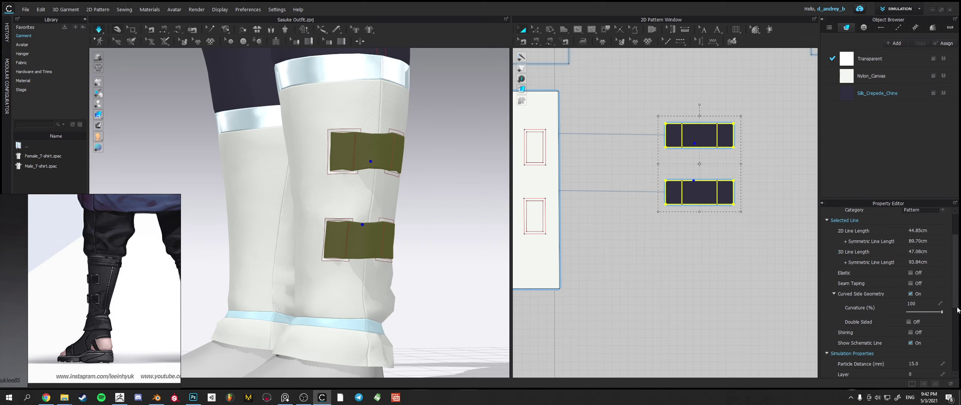
double_click(930, 316)
type("1")
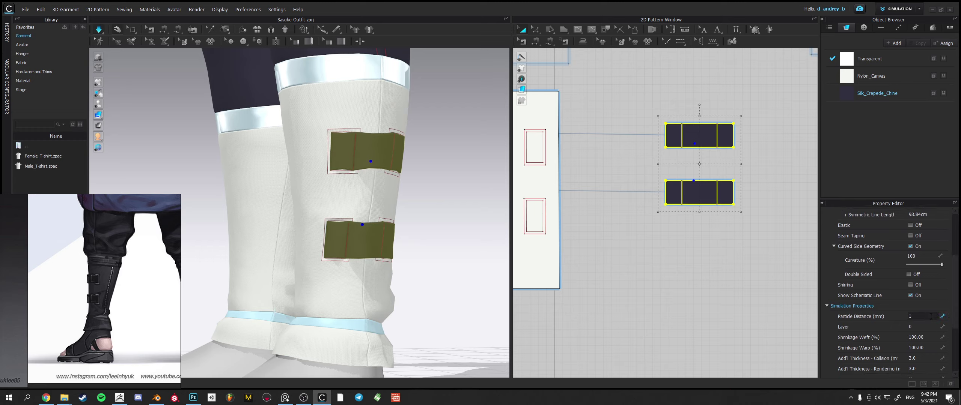
type("0")
key("Return")
key("space")
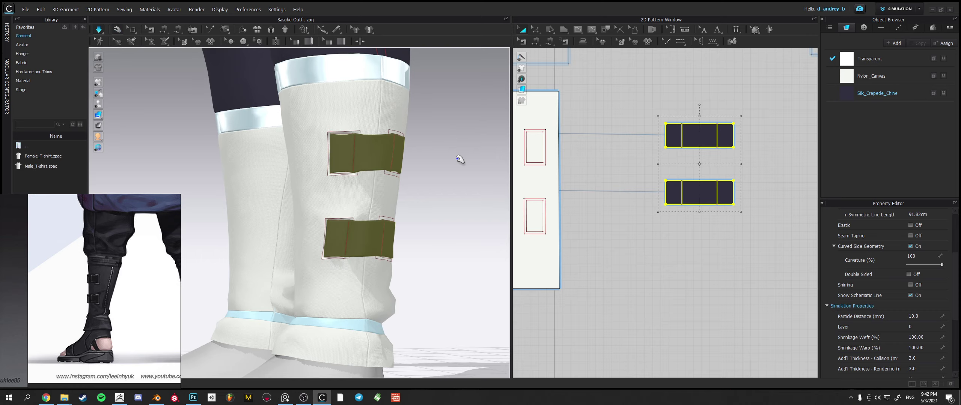
- Pull the upper strap slightly on the leg to adjust its drape and clear the selection
right_click_drag(461, 158, 353, 182)
left_click(305, 156)
middle_click_drag(353, 173, 205, 164)
right_click_drag(376, 158, 340, 143)
middle_click_drag(307, 147, 332, 136)
left_click_drag(273, 143, 282, 153)
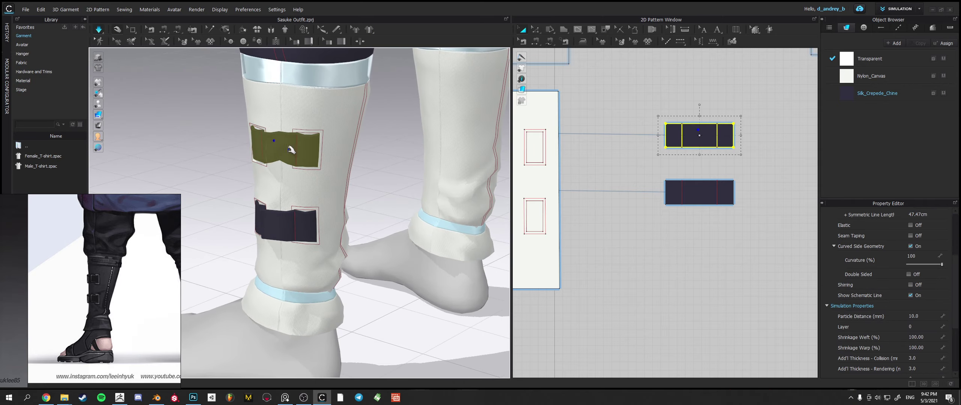
left_click(185, 109)
scroll(282, 184, "down", 3)
right_click_drag(284, 184, 359, 199)
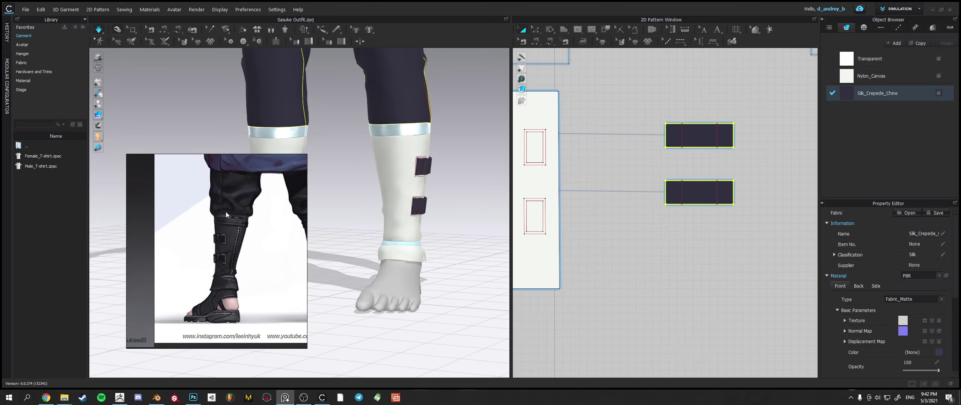
- Save the project and add the Denim_Raw library fabric to the project's fabric list
left_click(32, 62)
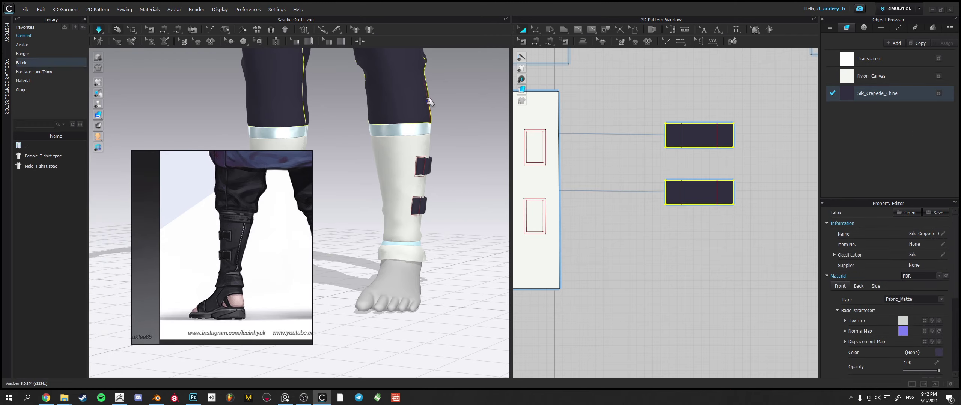
key("ctrl+s")
left_click(31, 62)
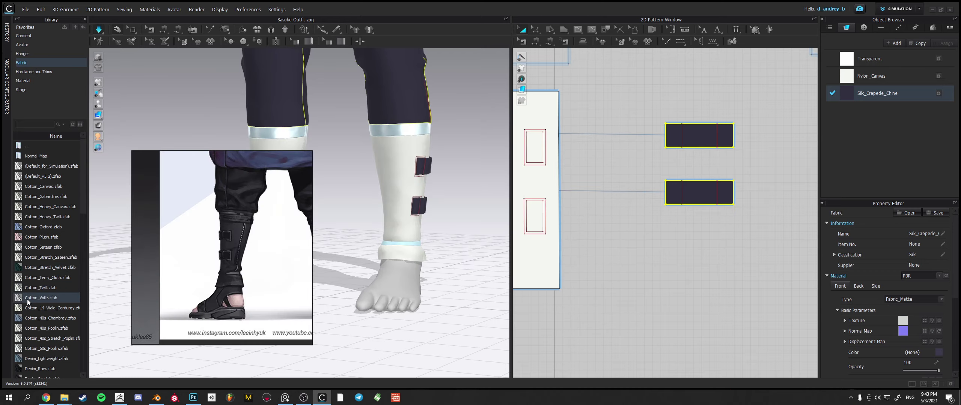
mouse_move(27, 299)
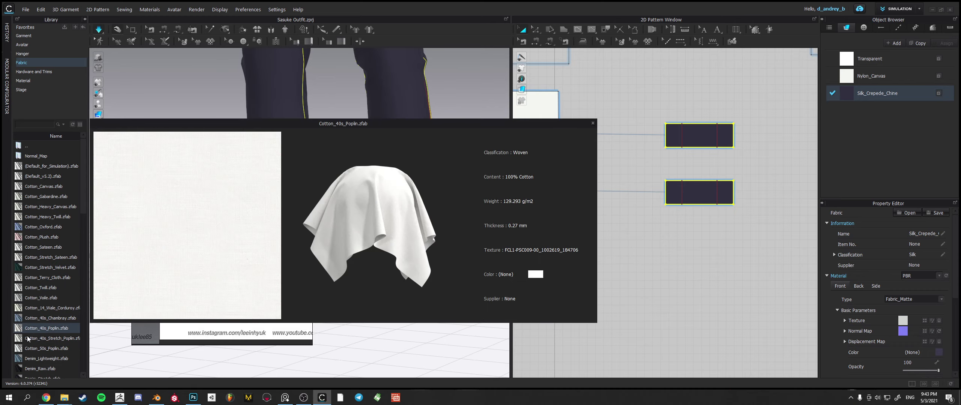
mouse_move(28, 354)
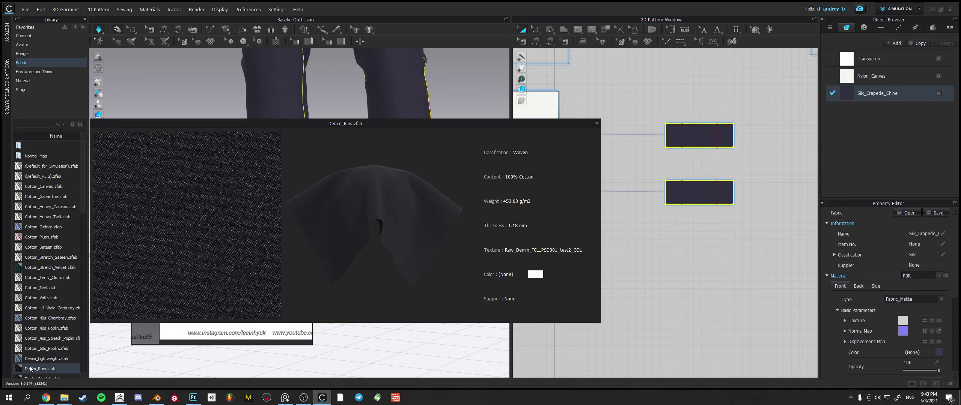
left_click_drag(30, 369, 826, 162)
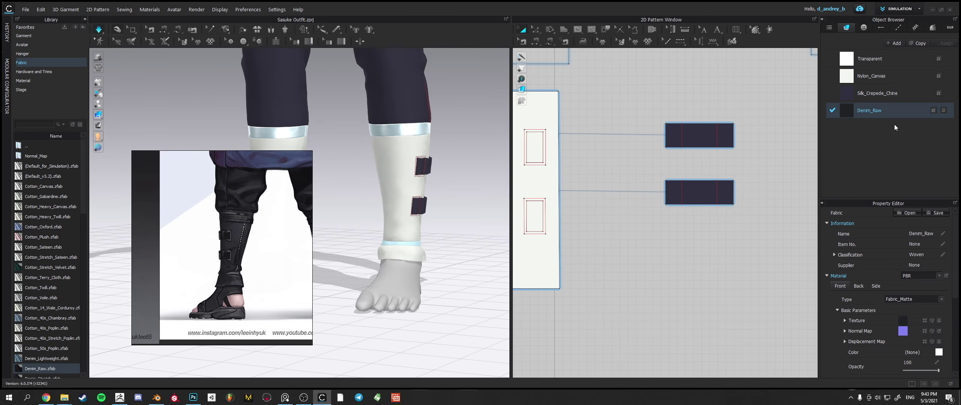
- Assign the Denim_Raw fabric to all four calf pattern pieces
left_click(544, 114)
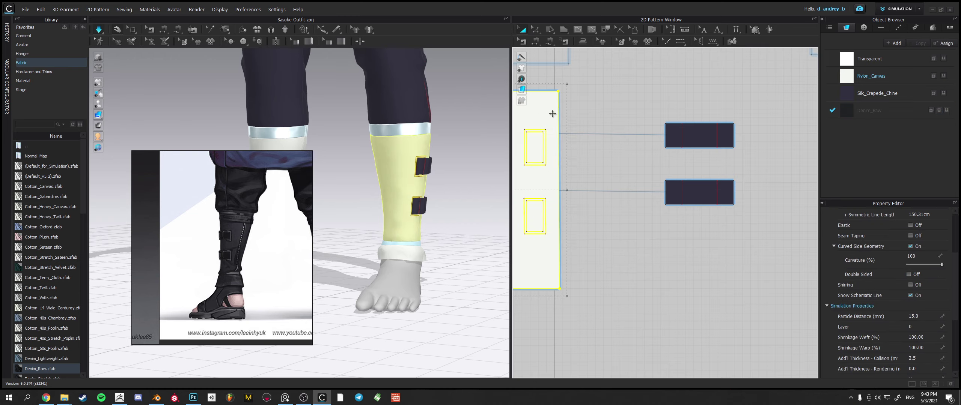
middle_click_drag(545, 117, 734, 123)
scroll(732, 133, "down", 3)
left_click(591, 157, "shift")
scroll(597, 157, "down", 5)
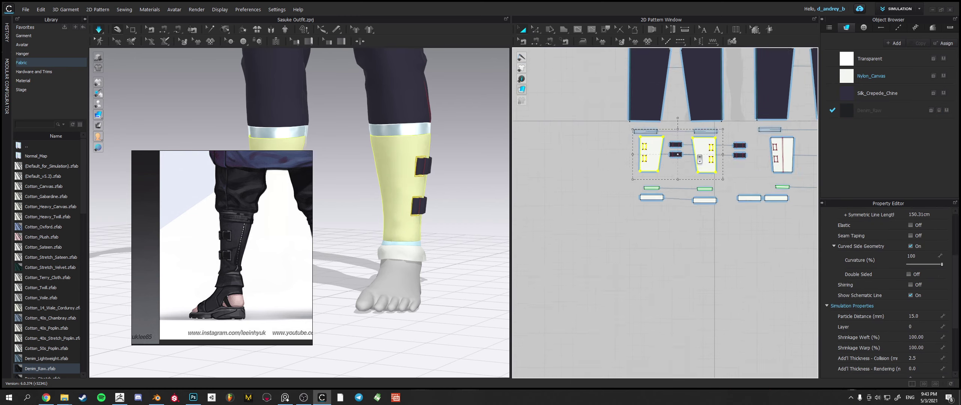
left_click(614, 165, "shift")
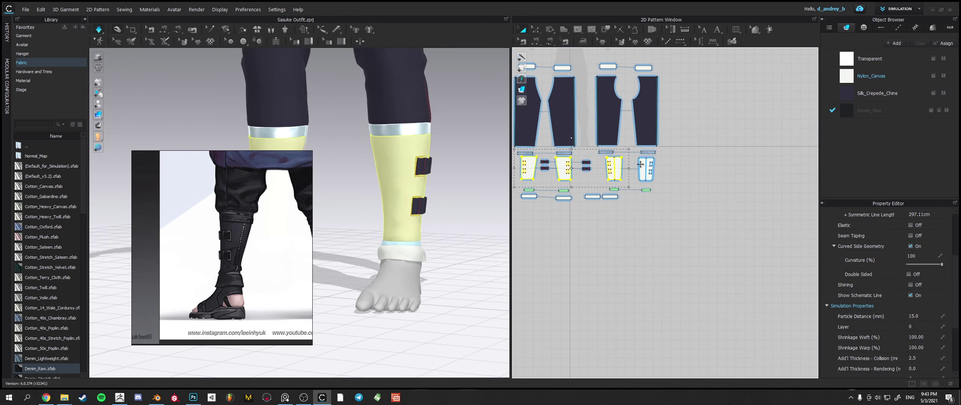
left_click(646, 167, "shift")
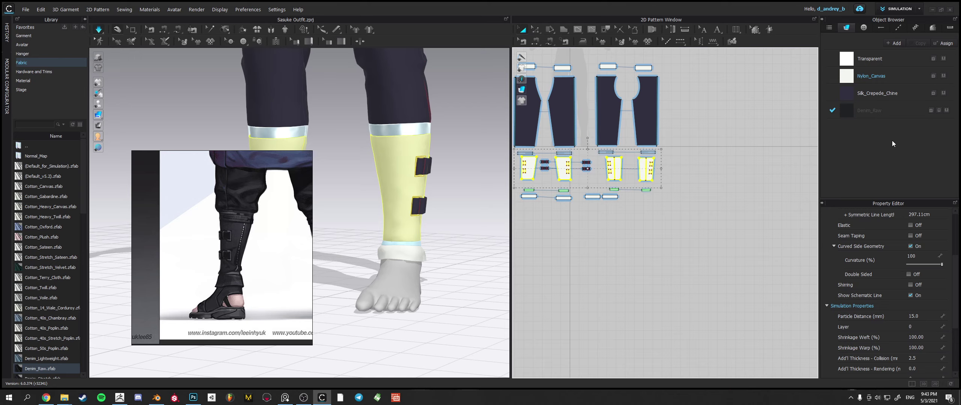
scroll(935, 316, "down", 3)
left_click(945, 311)
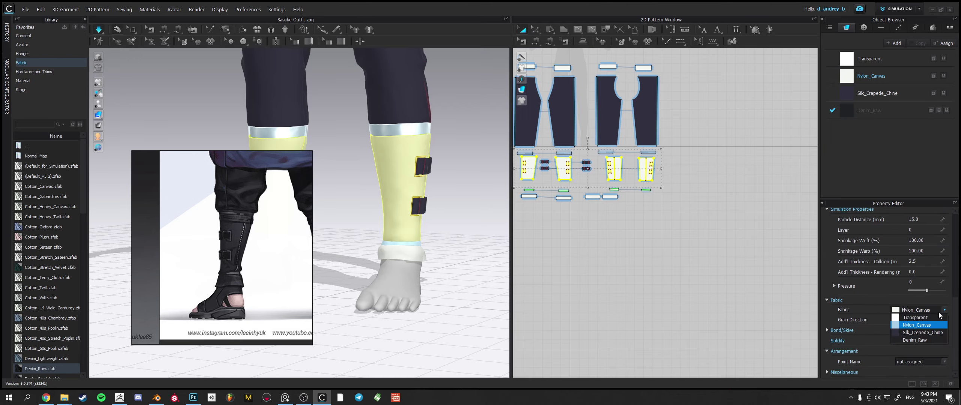
left_click(916, 338)
- Assign the Denim_Raw fabric to the four ankle cuff pattern pieces and clear the selection
right_click_drag(468, 179, 324, 174)
scroll(391, 176, "down", 2)
scroll(413, 178, "up", 3)
right_click_drag(407, 171, 384, 165)
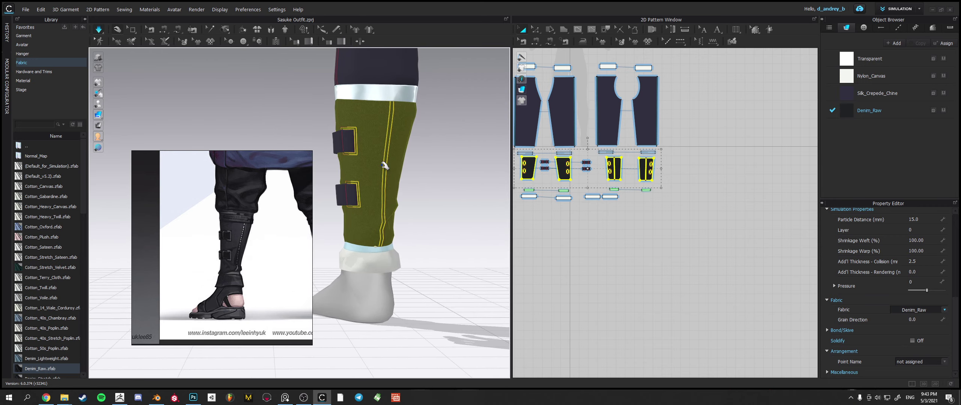
right_click_drag(395, 192, 469, 211)
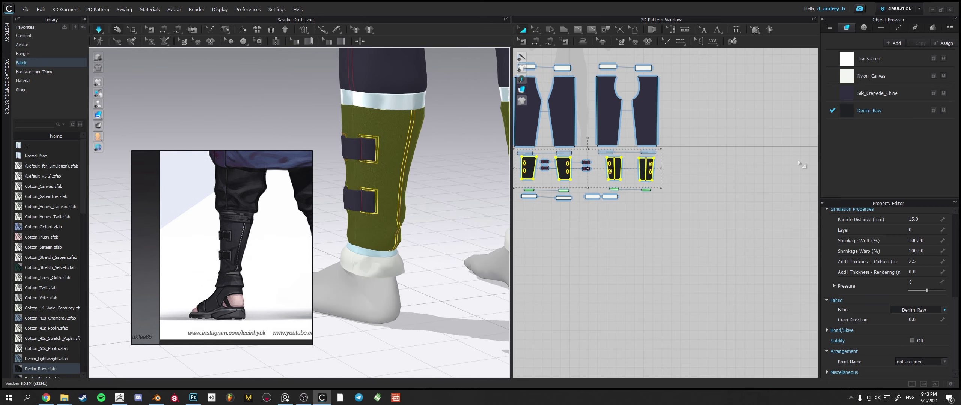
left_click(609, 196)
left_click(593, 196, "shift")
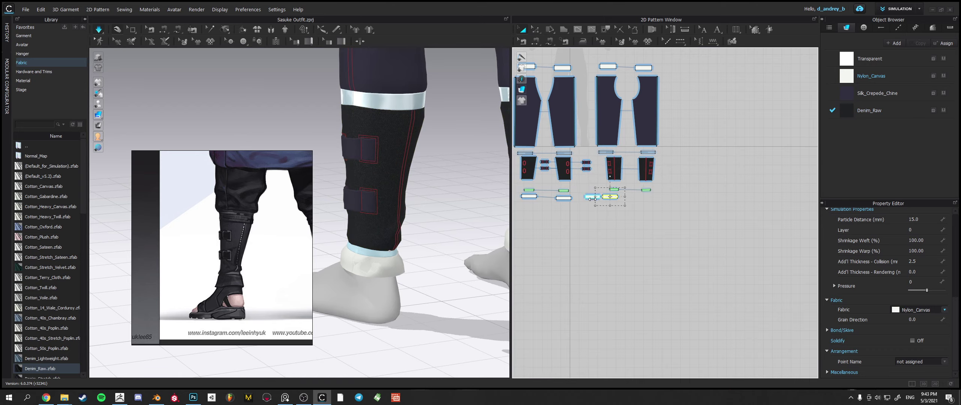
left_click(564, 198, "shift")
left_click(529, 196, "shift")
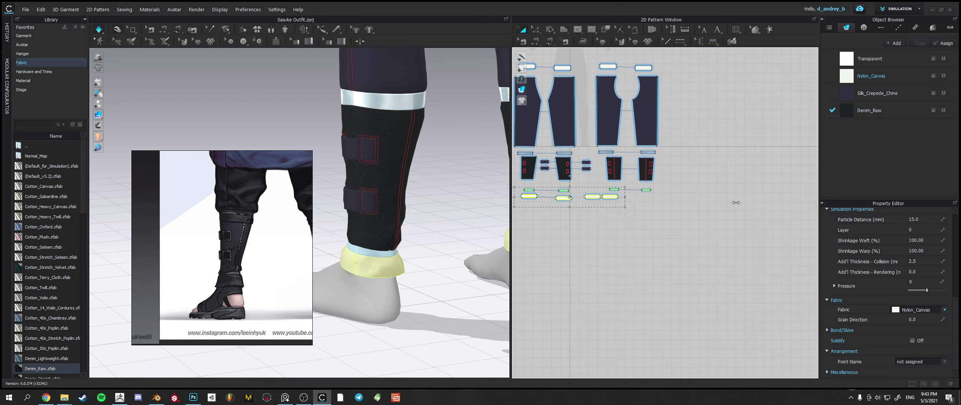
left_click(943, 311)
left_click(916, 340)
left_click(451, 199)
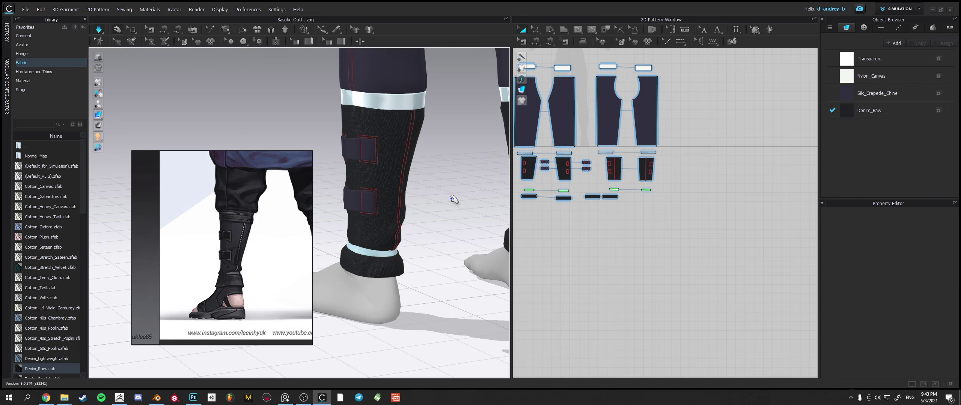
right_click_drag(439, 184, 424, 182)
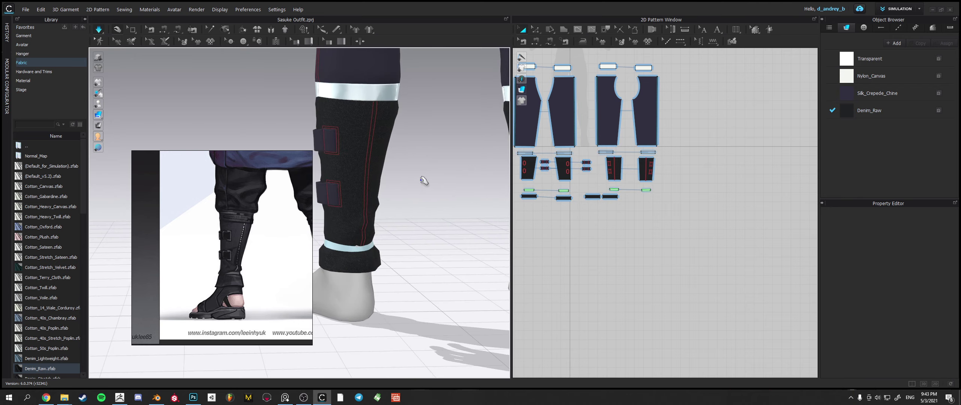
left_click(385, 153)
left_click(358, 255, "shift")
right_click_drag(359, 255, 419, 196)
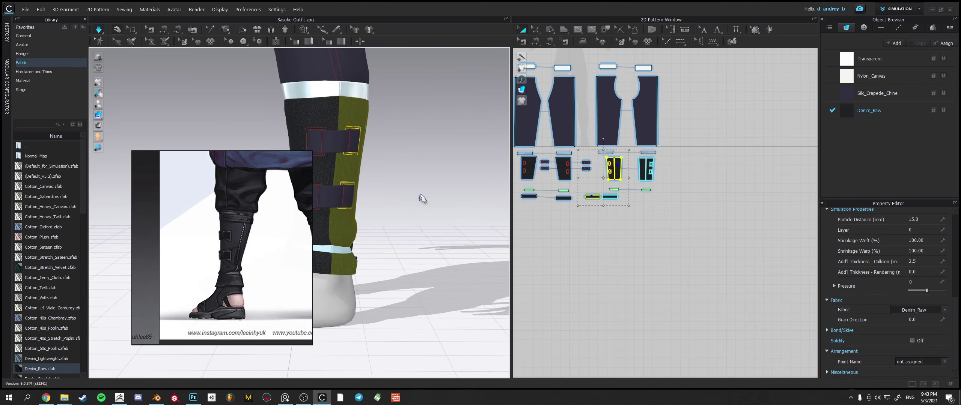
left_click(327, 161, "shift")
right_click_drag(341, 163, 428, 199)
left_click(401, 238, "shift")
left_click(369, 221, "shift")
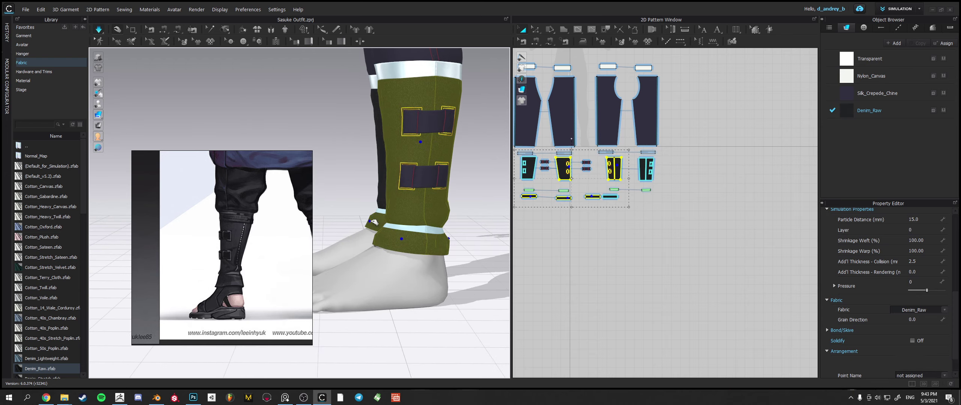
left_click(378, 186, "shift")
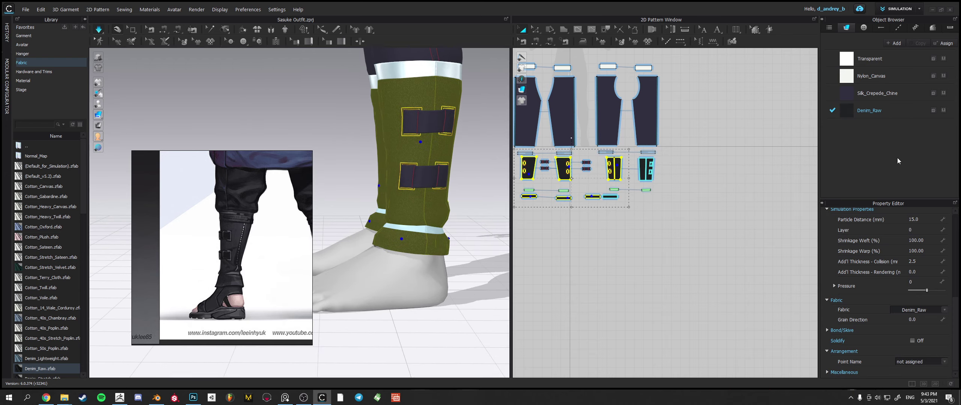
- Set the Denim_Raw fabric's color to the near-black 232222
left_click(885, 112)
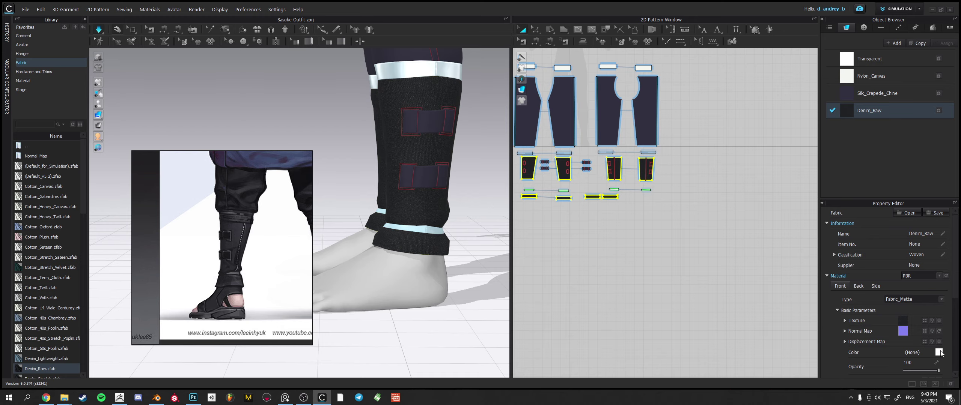
left_click(939, 353)
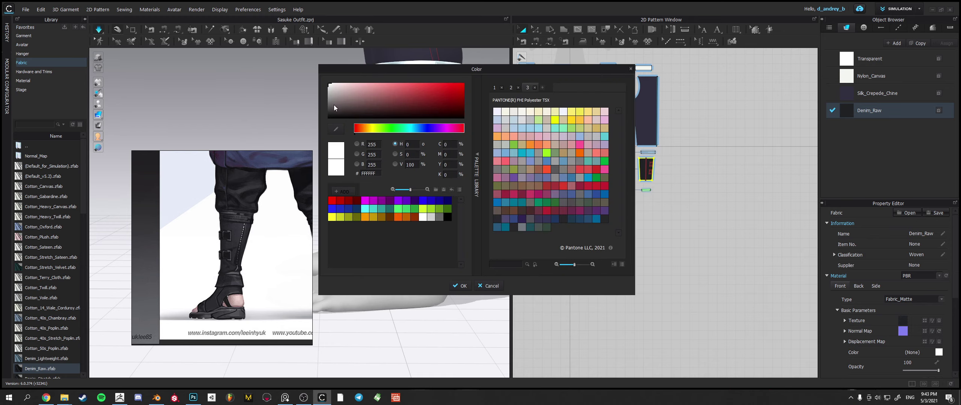
left_click_drag(334, 106, 330, 112)
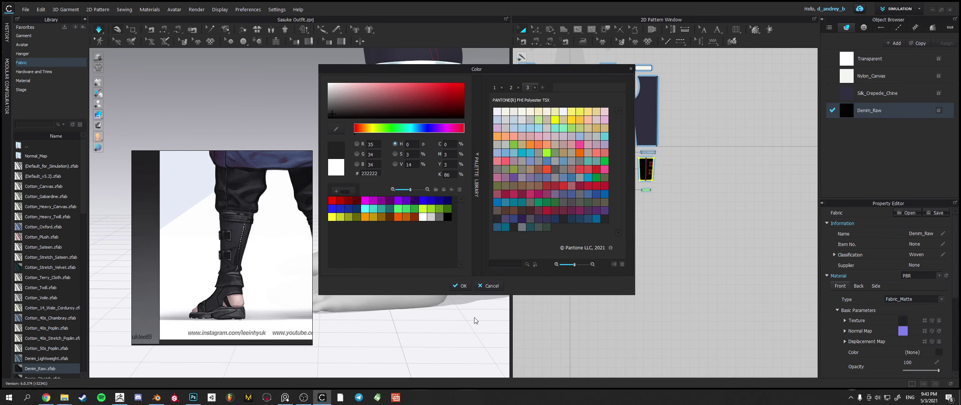
left_click(461, 287)
- Assign the Denim_Raw fabric to the strap pieces on both lower legs and clear the selection
right_click_drag(447, 221, 456, 170)
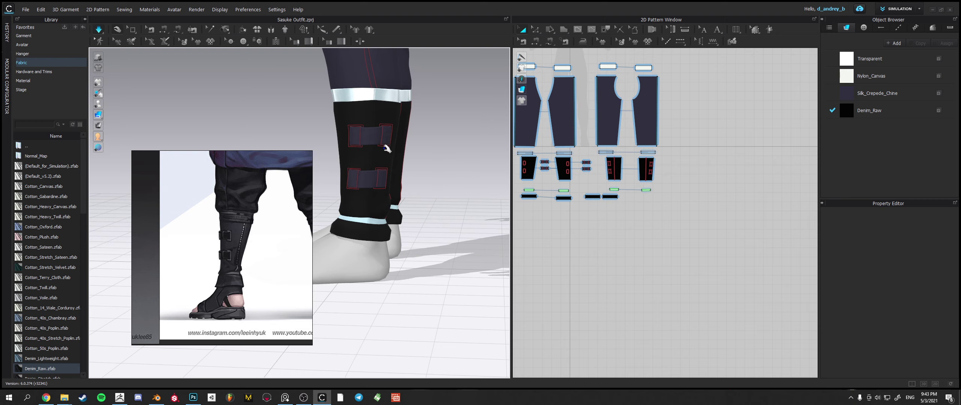
left_click(375, 137)
left_click(372, 178, "shift")
right_click_drag(373, 177, 471, 149)
left_click(447, 139)
left_click(457, 190, "shift")
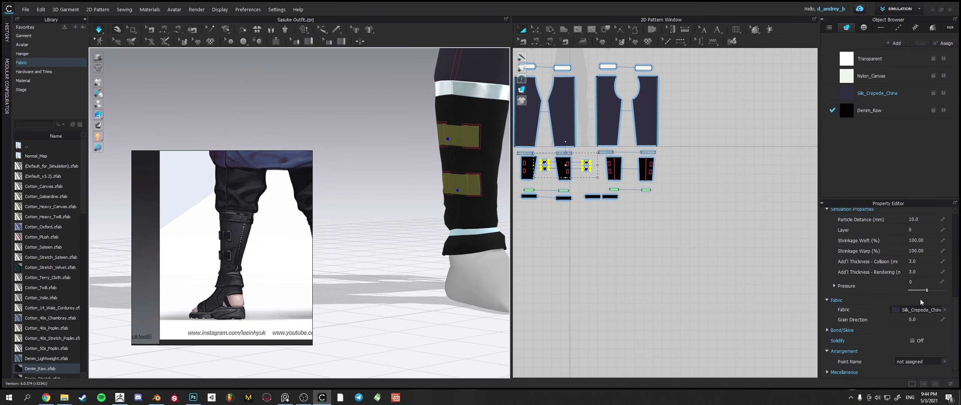
left_click(945, 310)
left_click(916, 337)
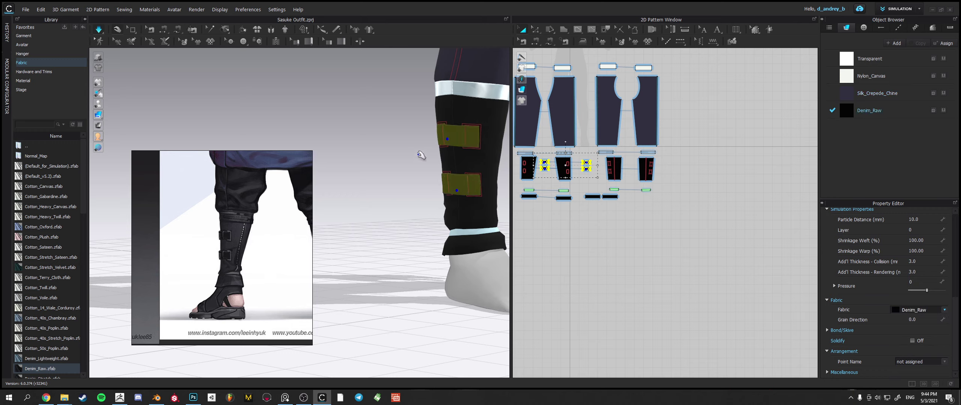
right_click_drag(408, 145, 369, 146)
left_click(369, 146)
scroll(371, 154, "up", 5)
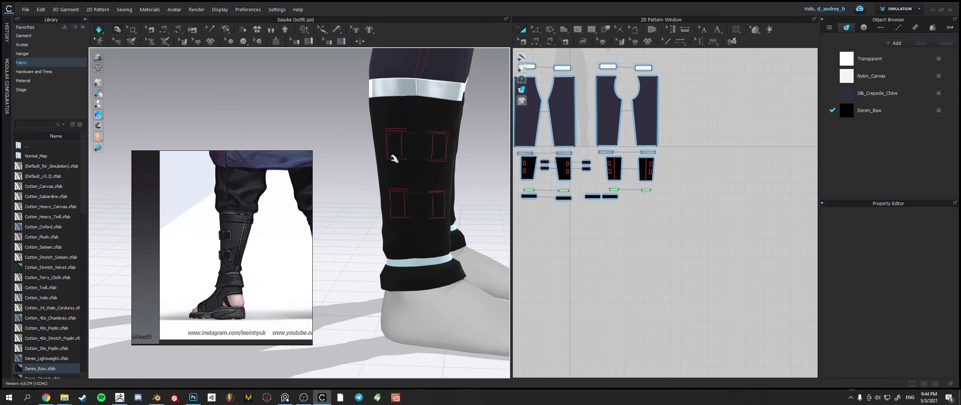
- Select the straps on both lower legs and set their simulation pressure to 36
left_click(375, 135)
left_click(399, 208, "shift")
right_click_drag(400, 208, 374, 123)
middle_click_drag(374, 123, 476, 122)
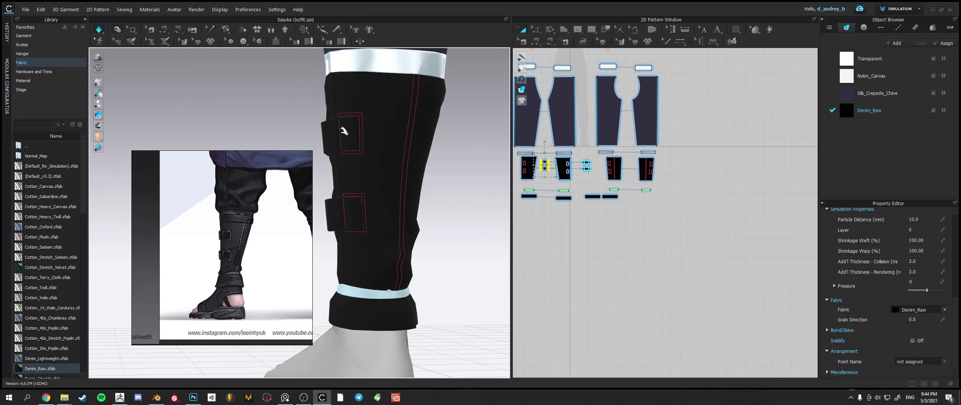
left_click(339, 131, "shift")
left_click(341, 211, "shift")
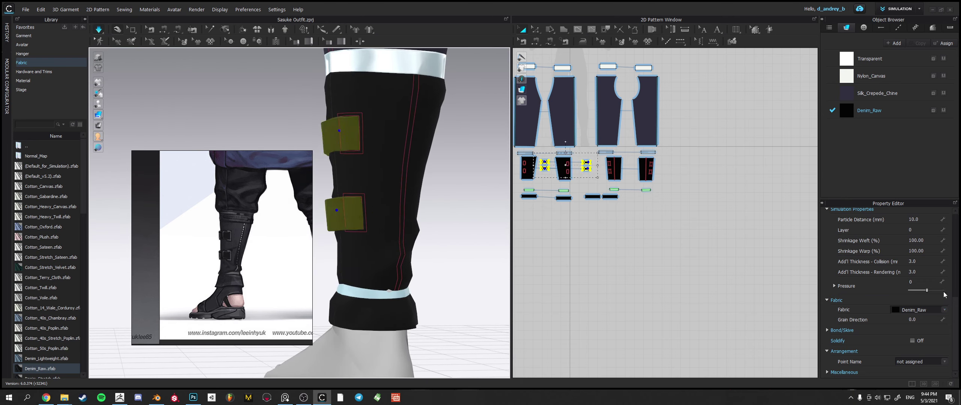
scroll(957, 301, "up", 3)
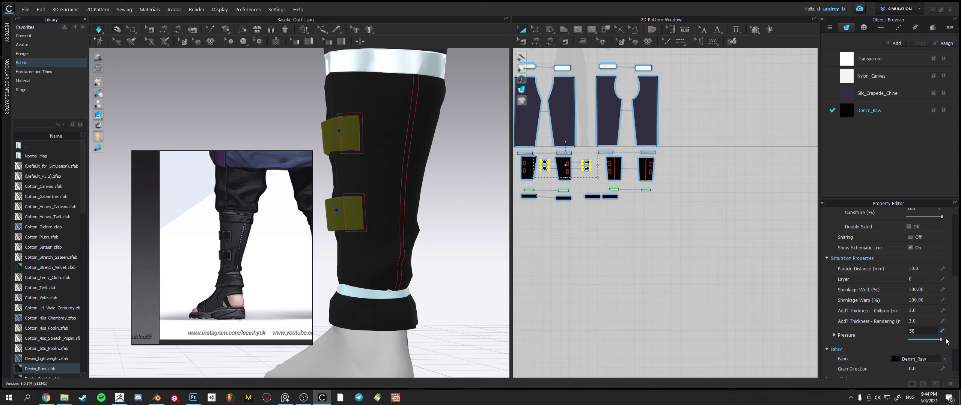
right_click_drag(439, 205, 498, 213)
right_click_drag(412, 192, 469, 197)
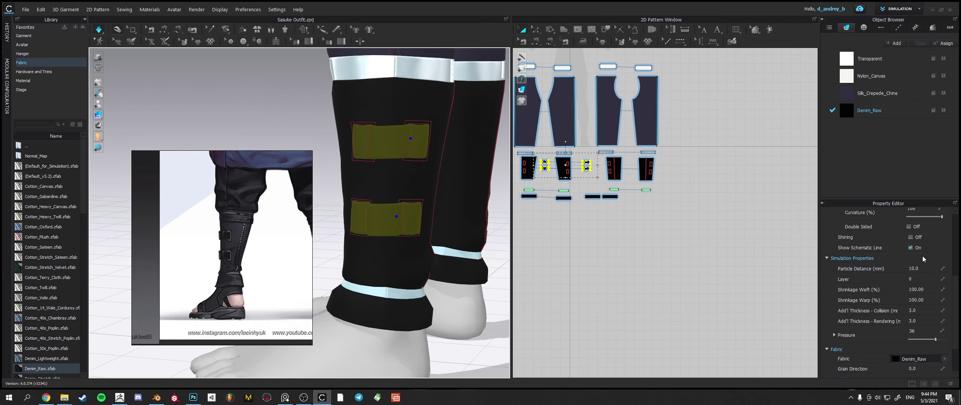
- Enable Elastic on the selected strap pieces with the simulation running and clear the selection
scroll(916, 248, "up", 4)
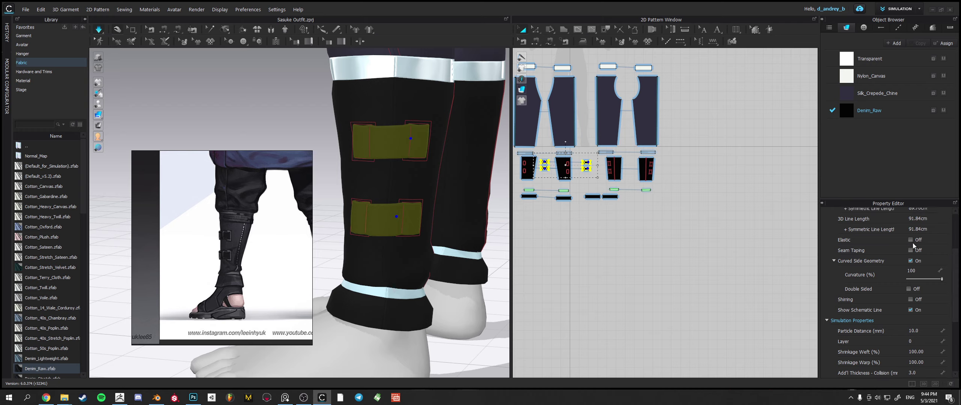
key("space")
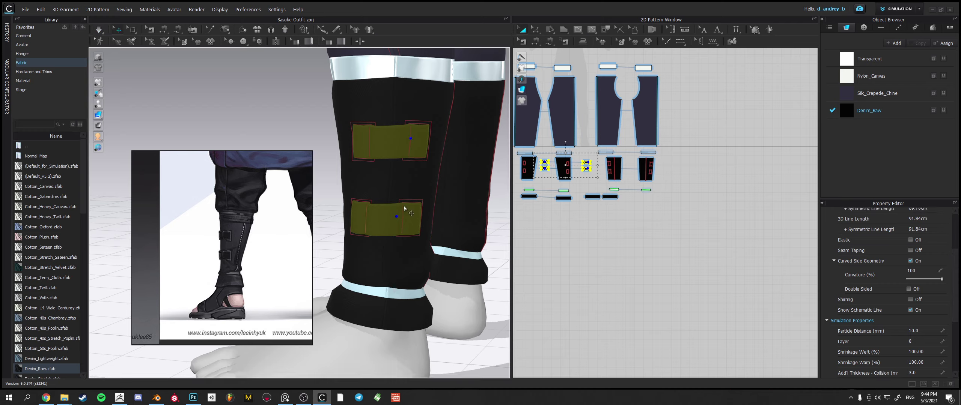
left_click(911, 240)
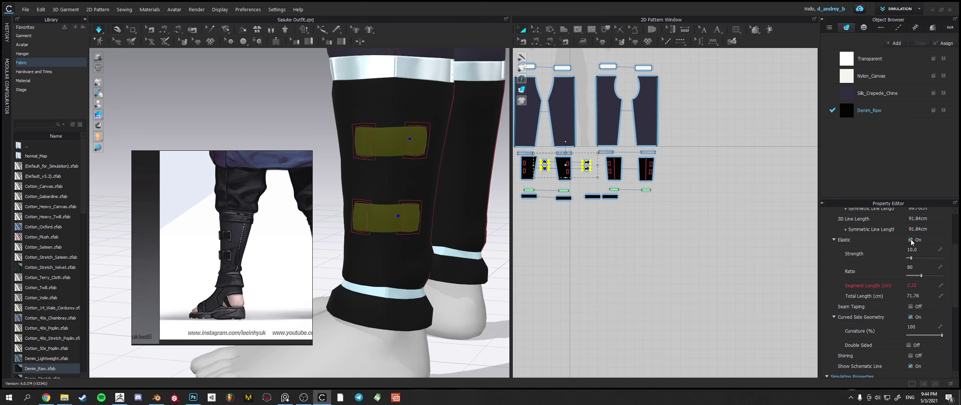
left_click(281, 126)
mouse_move(371, 156)
right_mouse_down()
mouse_move(355, 156)
mouse_move(364, 159)
right_mouse_up()
middle_click_drag(365, 159, 425, 152)
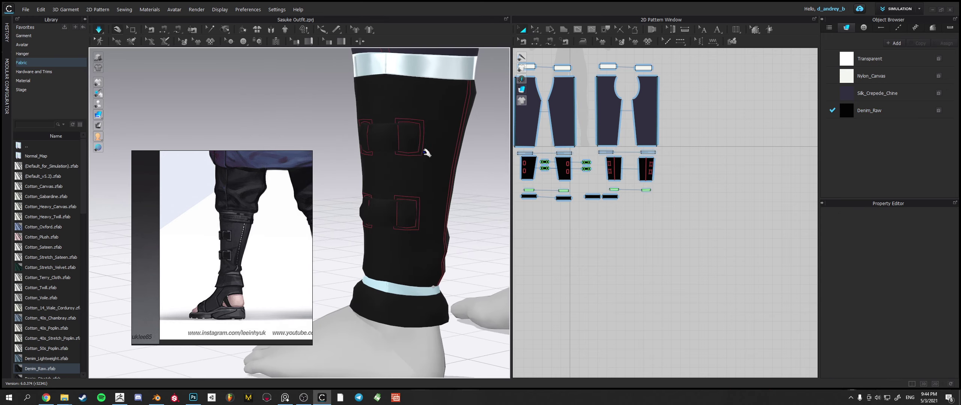
- Set the elastic strength of the upper and lower straps to 2.3 and deselect them
left_click(389, 141)
left_click(389, 212, "shift")
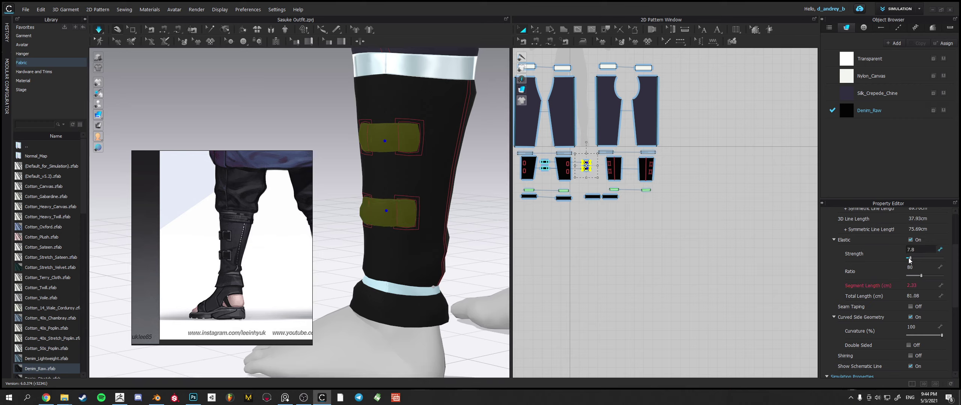
left_click_drag(909, 258, 909, 259)
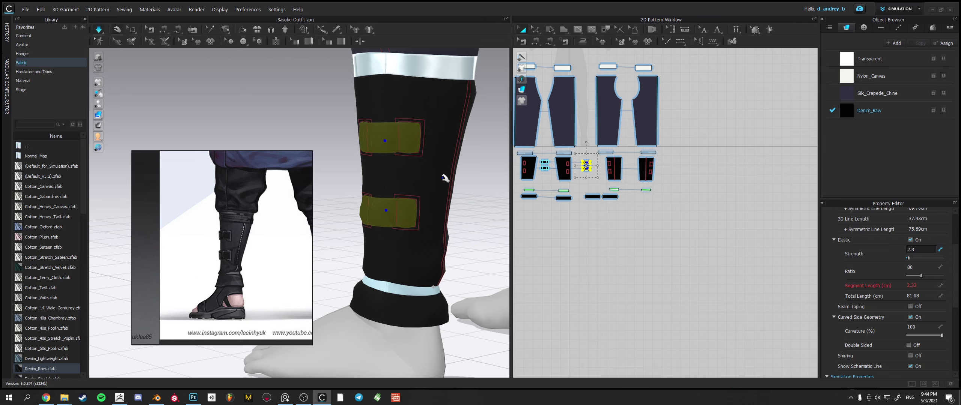
right_click_drag(445, 178, 493, 182)
left_click(438, 167)
- Lighten the Denim_Raw fabric's color to the dark grey 696363
left_click(381, 168)
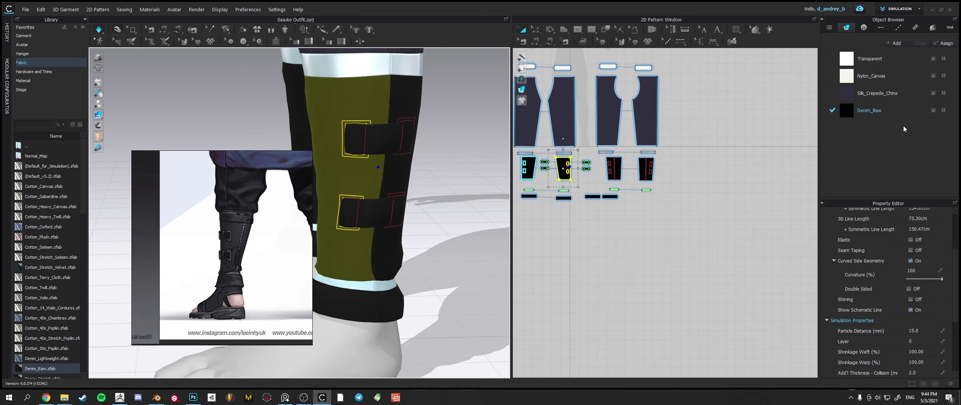
left_click(901, 110)
left_click(939, 353)
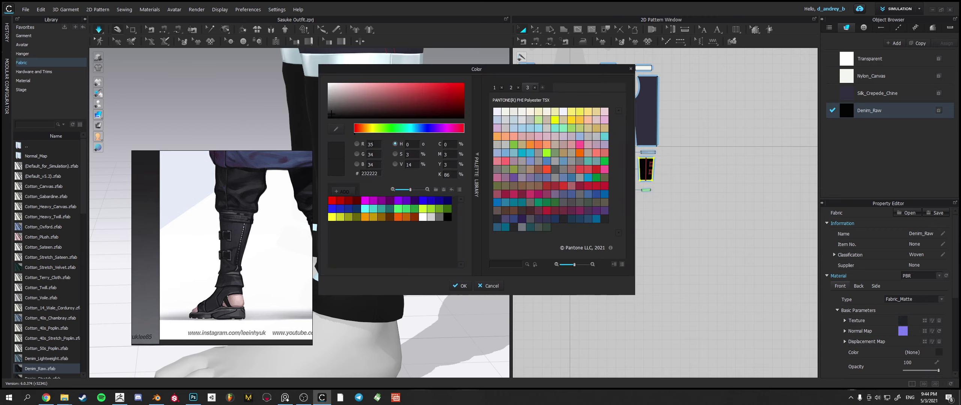
left_click_drag(333, 111, 334, 111)
left_click(464, 286)
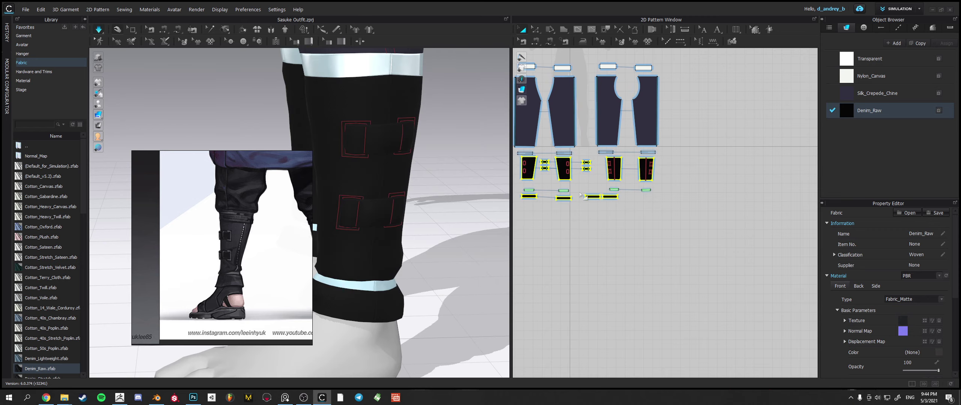
left_click(939, 352)
left_click_drag(347, 107, 336, 104)
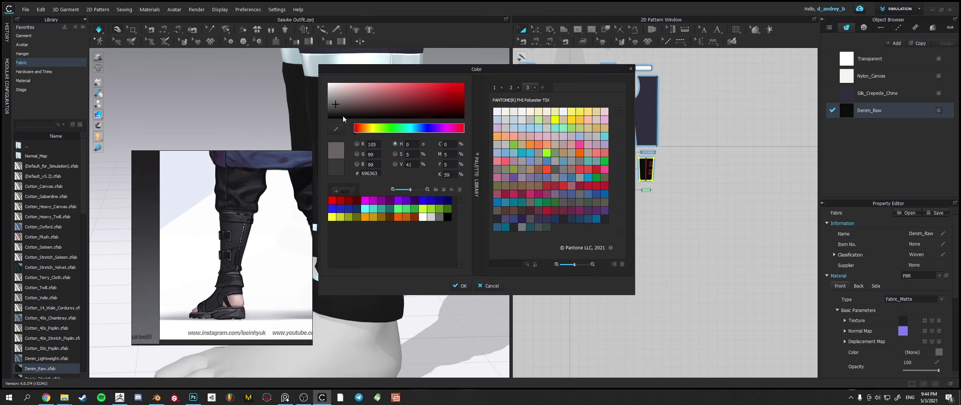
left_click(461, 287)
- Examine the straps and denim wraps on both lower legs from the front, back and sides, including the strap seams up close
scroll(397, 157, "up", 5)
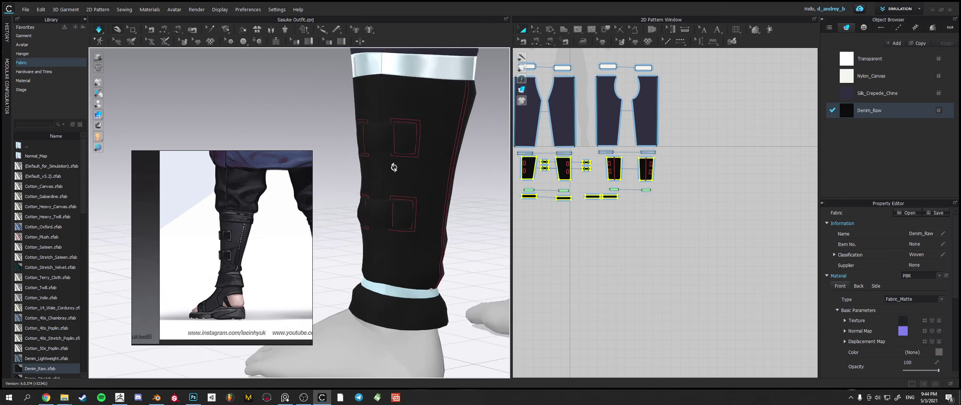
right_click_drag(391, 155, 353, 134)
scroll(486, 173, "down", 4)
right_click_drag(449, 164, 464, 174)
left_click(451, 176)
left_click(403, 177)
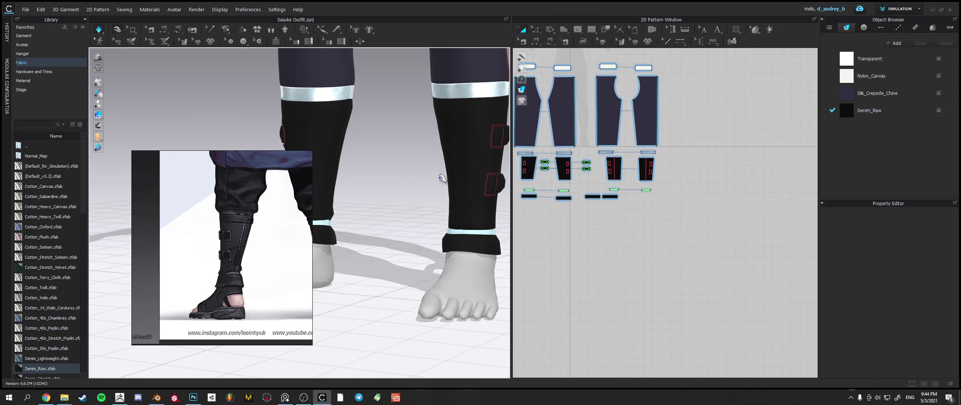
right_click_drag(403, 177, 373, 151)
mouse_move(371, 150)
middle_mouse_down()
mouse_move(420, 165)
mouse_move(431, 123)
mouse_move(371, 154)
mouse_move(398, 137)
mouse_move(378, 144)
middle_mouse_up()
scroll(431, 122, "up", 3)
mouse_move(386, 139)
right_mouse_down()
mouse_move(450, 131)
mouse_move(347, 143)
mouse_move(370, 146)
right_mouse_up()
scroll(380, 153, "down", 2)
middle_click_drag(390, 159, 414, 139)
right_click_drag(414, 140, 390, 150)
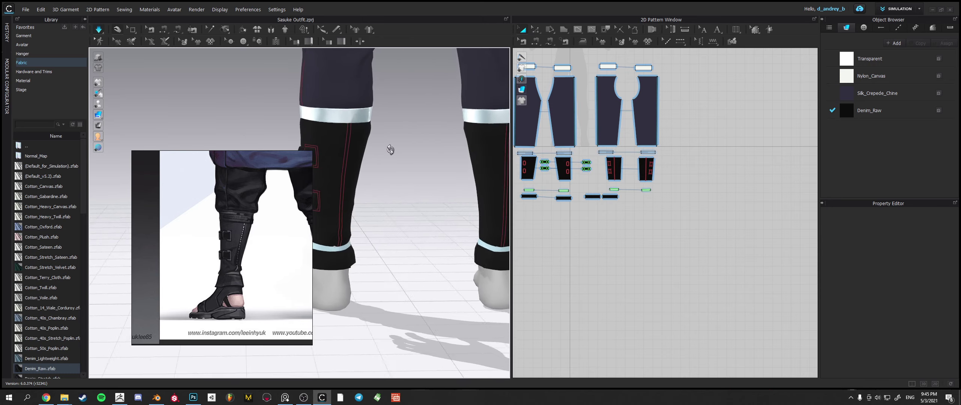
middle_click_drag(408, 153, 399, 152)
right_click_drag(403, 149, 479, 147)
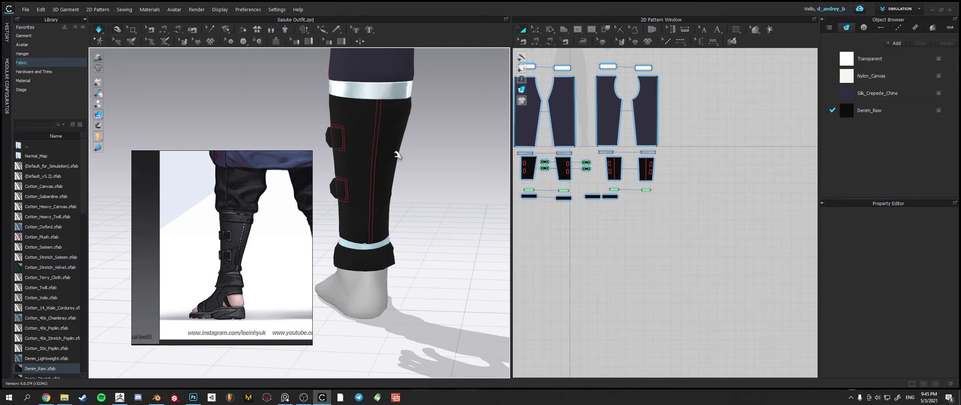
right_click_drag(397, 155, 445, 154)
left_click(378, 121)
left_click(432, 146)
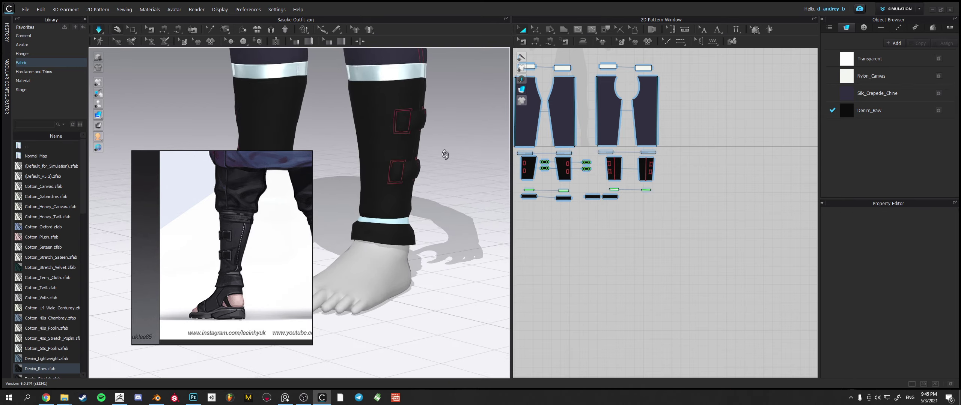
scroll(445, 154, "up", 5)
scroll(423, 160, "up", 2)
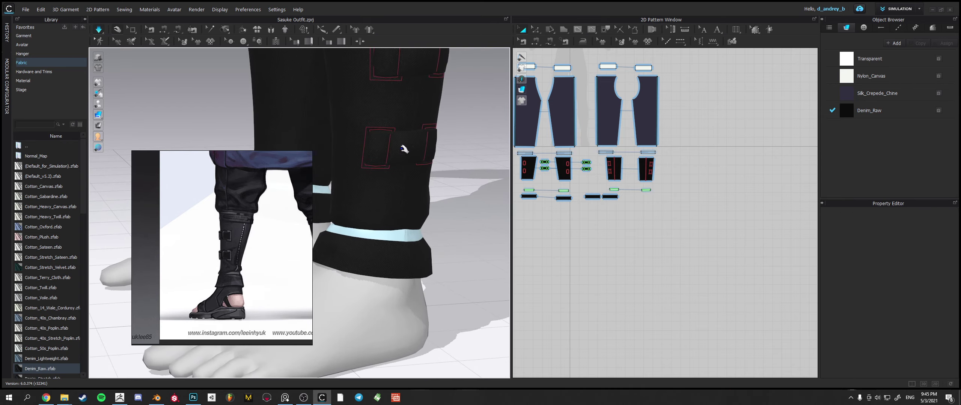
scroll(450, 136, "down", 3)
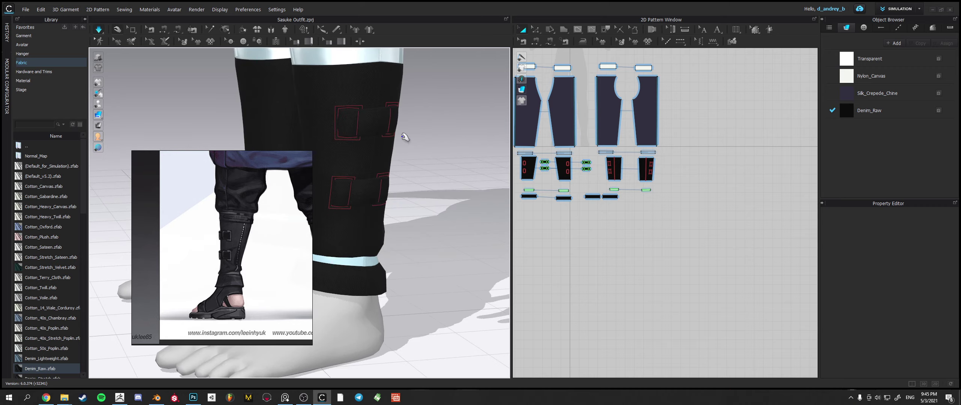
scroll(406, 136, "up", 4)
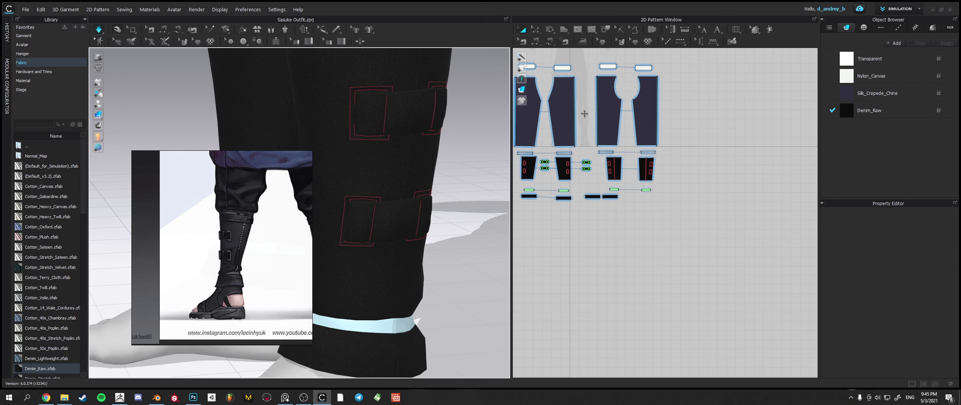
- Select the outer outlines of both strap patch rectangles on the calf piece without the double vertical lines
left_click(535, 30)
scroll(608, 155, "up", 6)
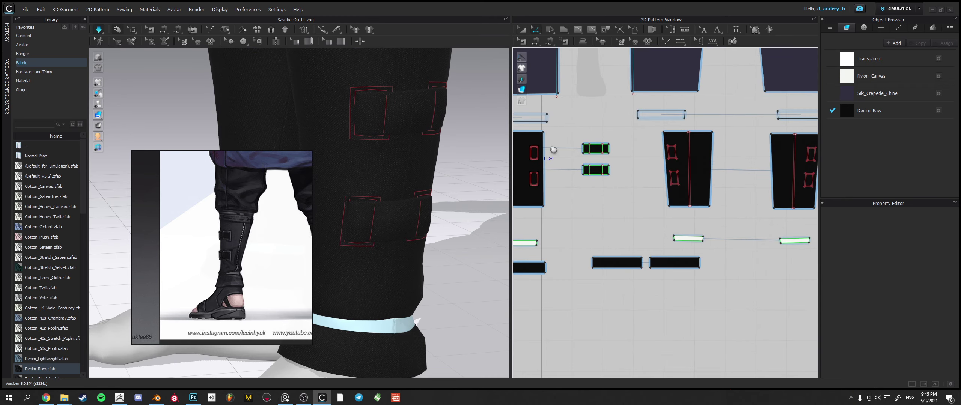
scroll(608, 155, "up", 2)
left_click(605, 166)
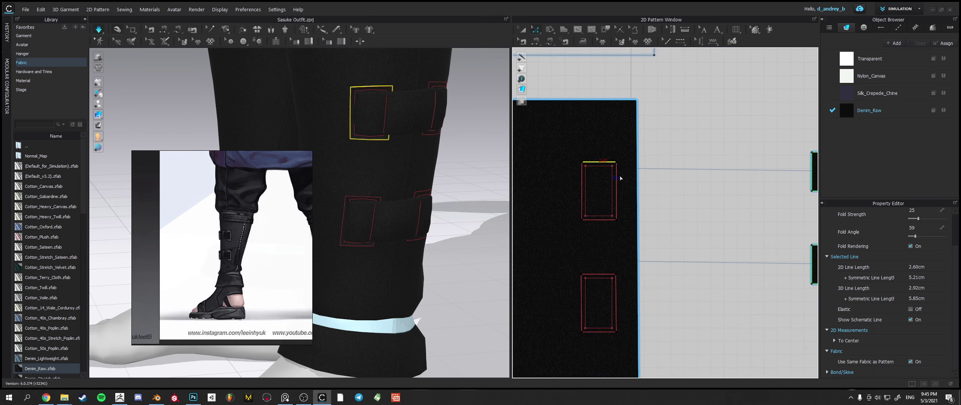
left_click(615, 193, "shift")
left_click(583, 190, "shift")
left_click(598, 278, "shift")
left_click(616, 303, "shift")
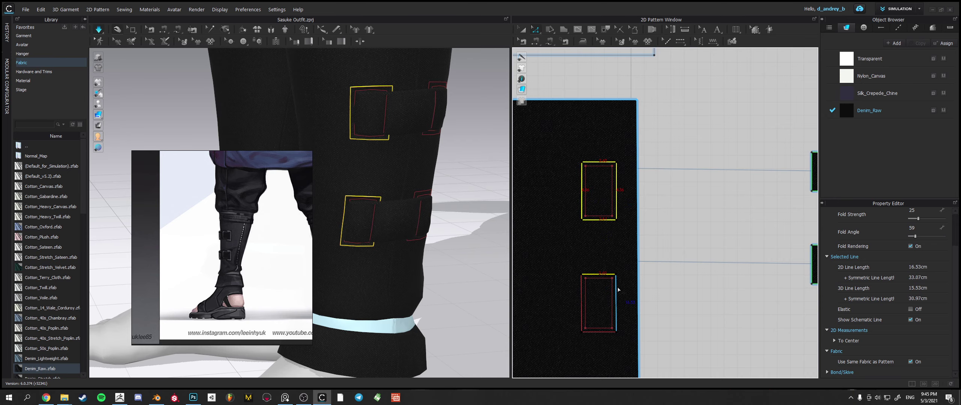
left_click(582, 302, "shift")
scroll(579, 245, "down", 7)
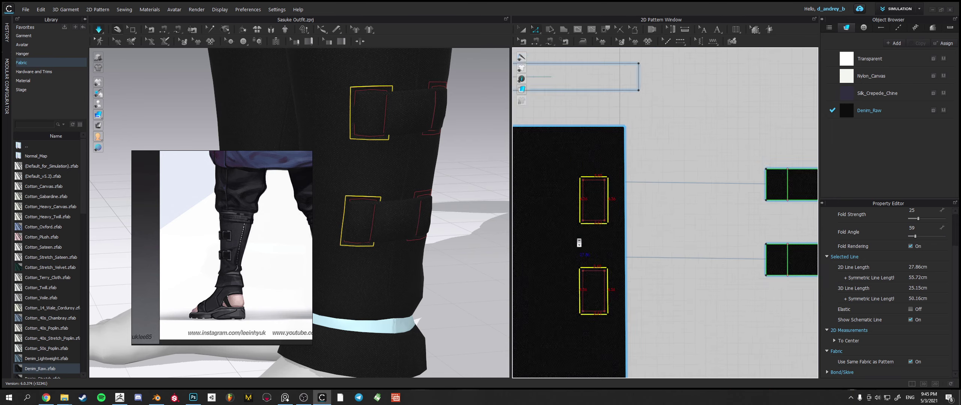
- Add the two outer patch outlines on the calf piece with the double vertical lines and apply Cut & Sew to all four
mouse_move(586, 230)
middle_mouse_down()
mouse_move(790, 223)
mouse_move(579, 226)
middle_mouse_up()
scroll(642, 220, "up", 7)
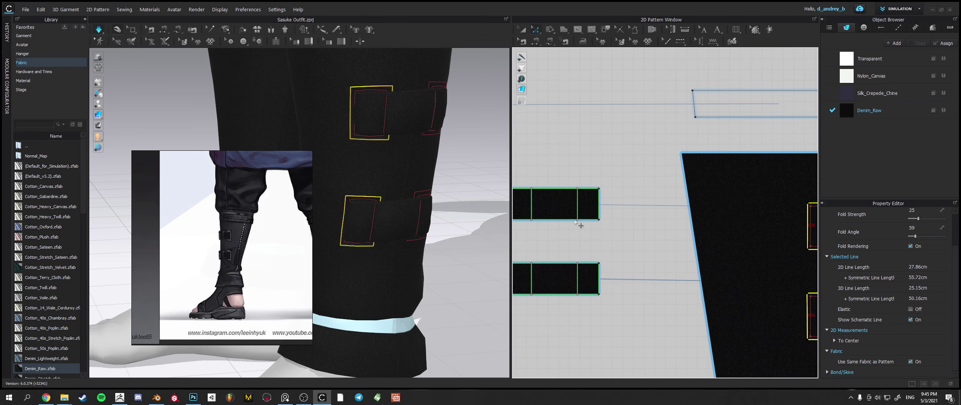
middle_click_drag(797, 225, 549, 221)
middle_click_drag(773, 217, 511, 223)
middle_click_drag(736, 212, 521, 219)
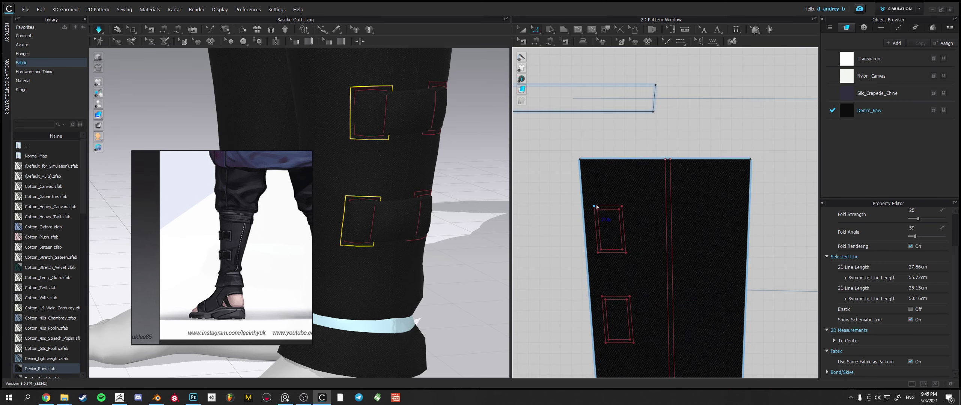
left_click(606, 206)
left_click(596, 230, "shift")
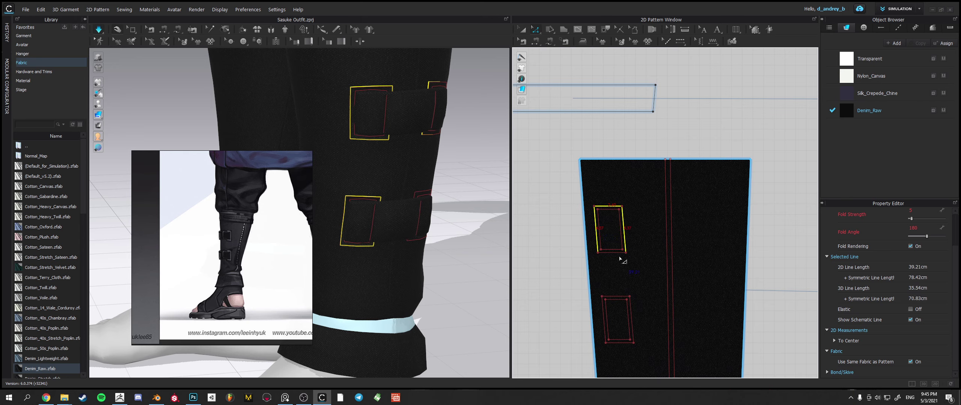
left_click(632, 313, "shift")
left_click(608, 318, "shift")
left_click(620, 343, "shift")
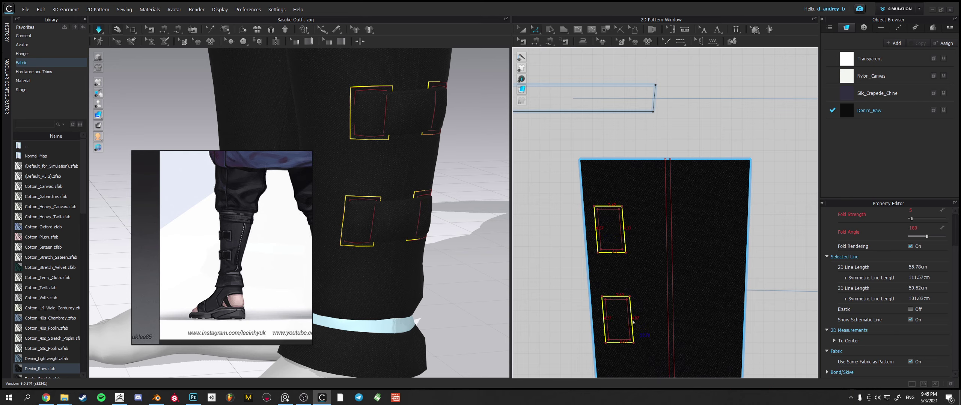
right_click(633, 322)
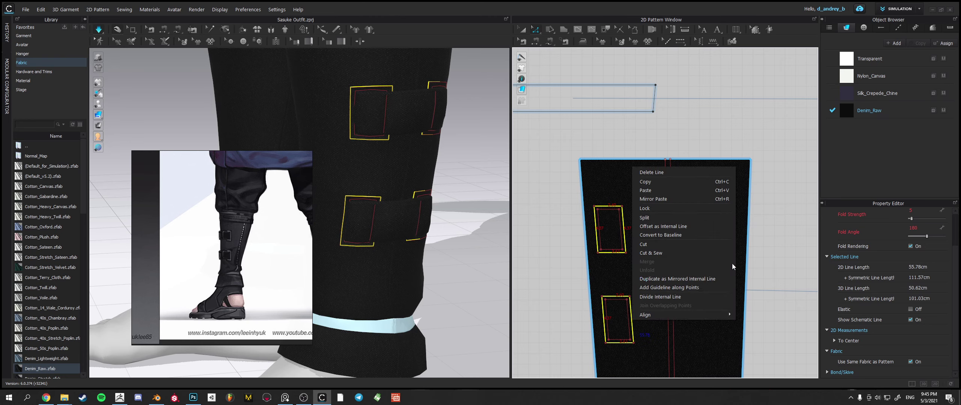
left_click(652, 253)
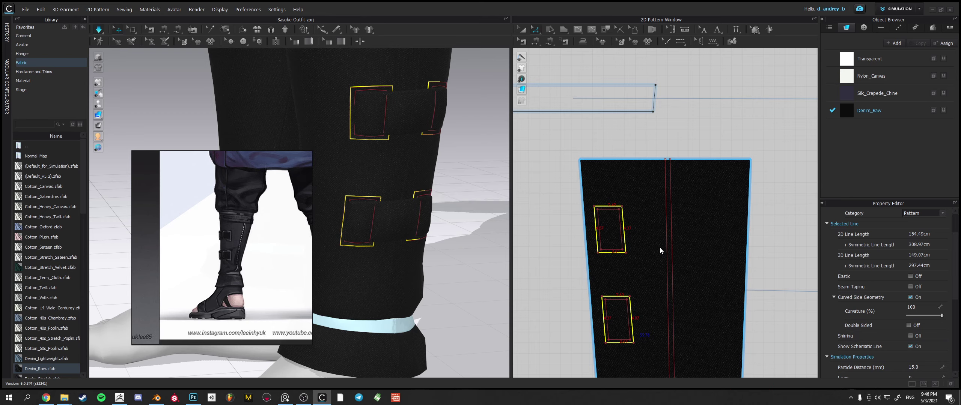
left_click(660, 251)
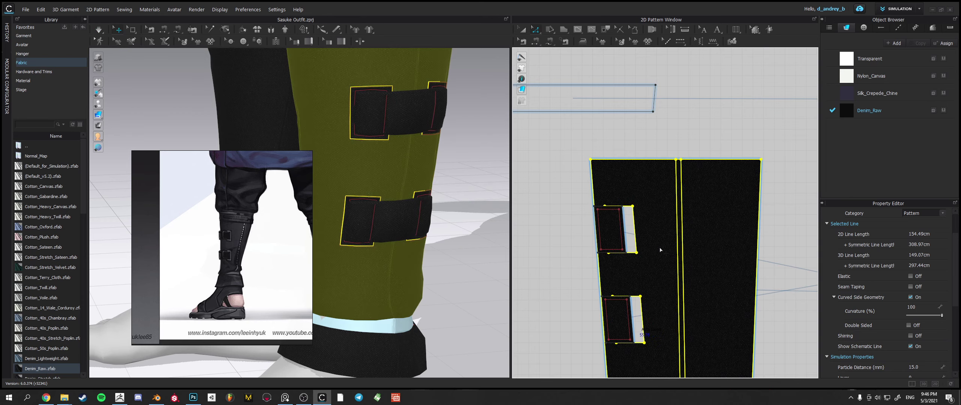
- Select the inner rectangles of the cut strap patches on both calf pieces and check their line properties
key("a")
left_click(612, 230)
left_click_drag(615, 232, 619, 233)
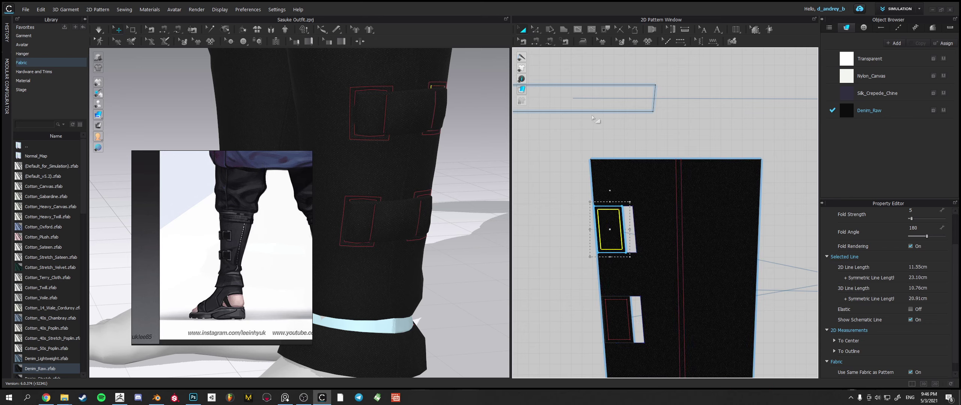
left_click(618, 319, "shift")
scroll(605, 279, "down", 5)
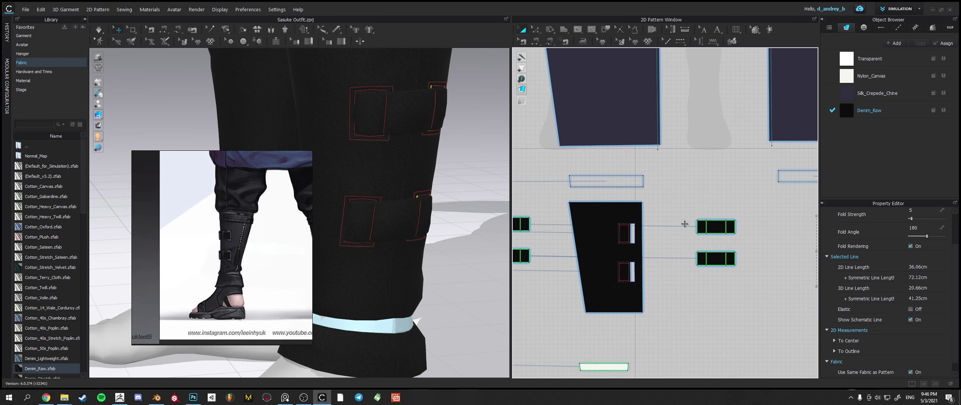
left_click(623, 231, "shift")
left_click(624, 271, "shift")
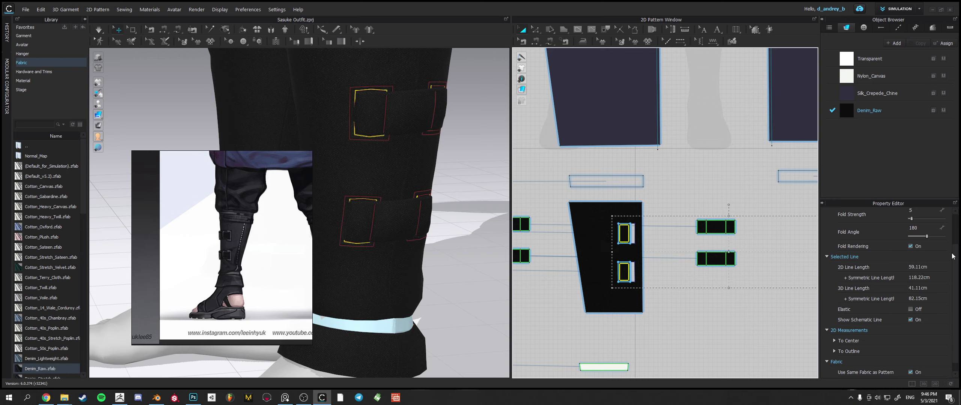
mouse_move(955, 261)
left_mouse_down()
mouse_move(956, 293)
mouse_move(957, 220)
mouse_move(954, 271)
left_mouse_up()
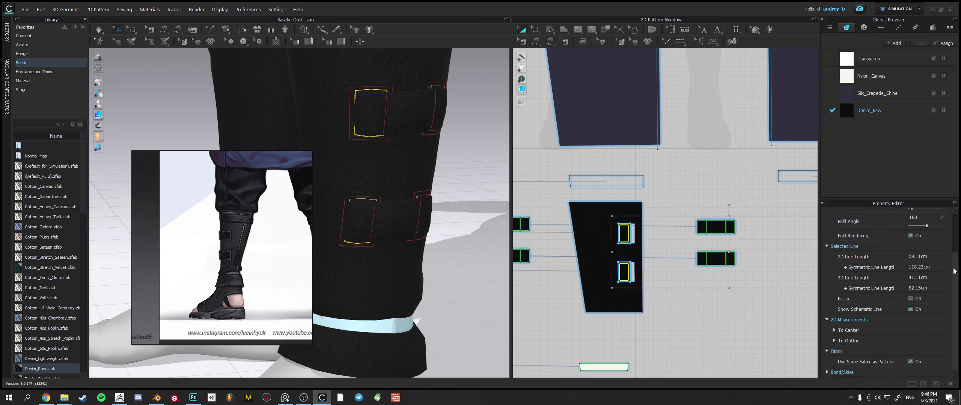
left_click(625, 233)
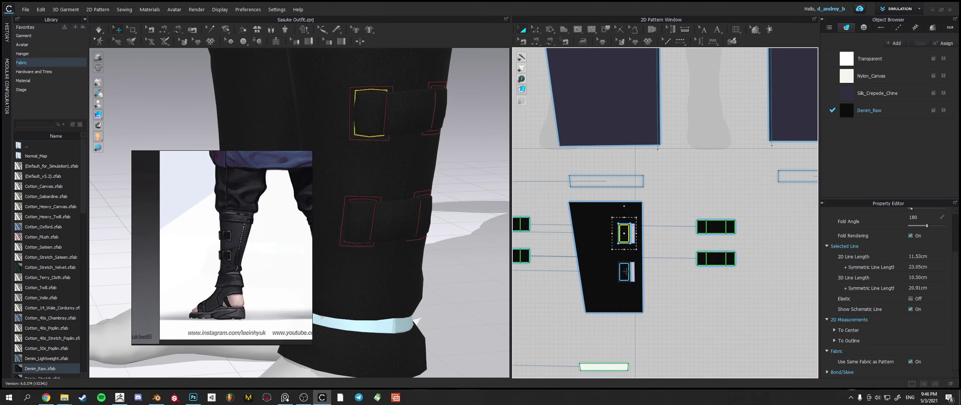
left_click_drag(960, 271, 956, 244)
scroll(954, 298, "down", 2)
left_click(939, 9)
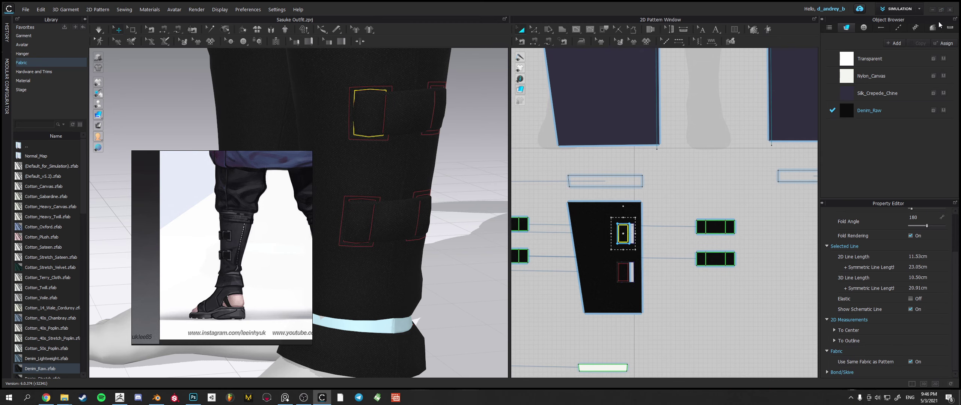
scroll(661, 316, "up", 5)
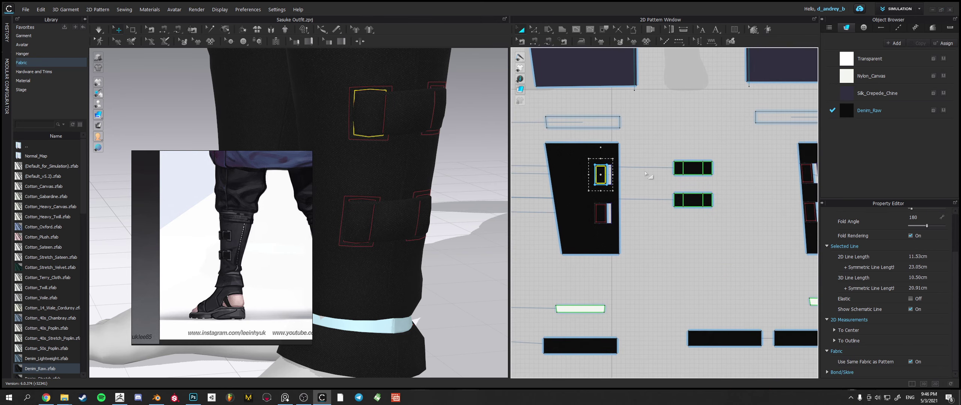
- Turn off Use Same Fabric as Pattern for the inner rectangles of the strap patches on both calf pieces
left_click(569, 216)
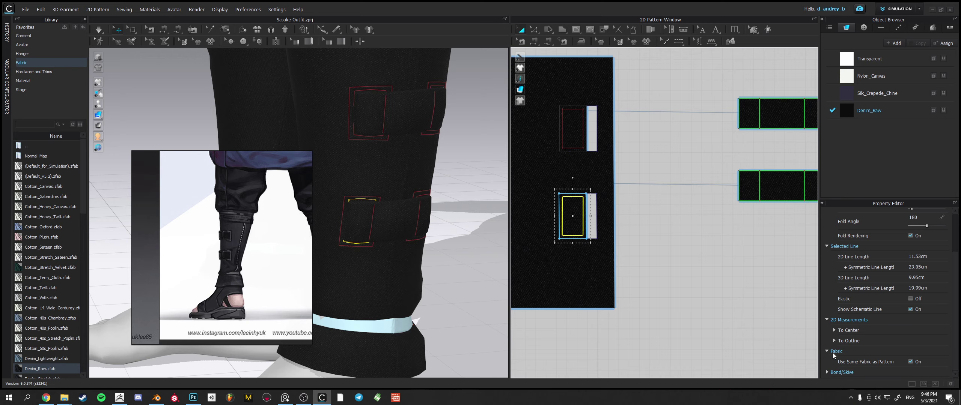
scroll(828, 353, "up", 1)
scroll(858, 352, "down", 1)
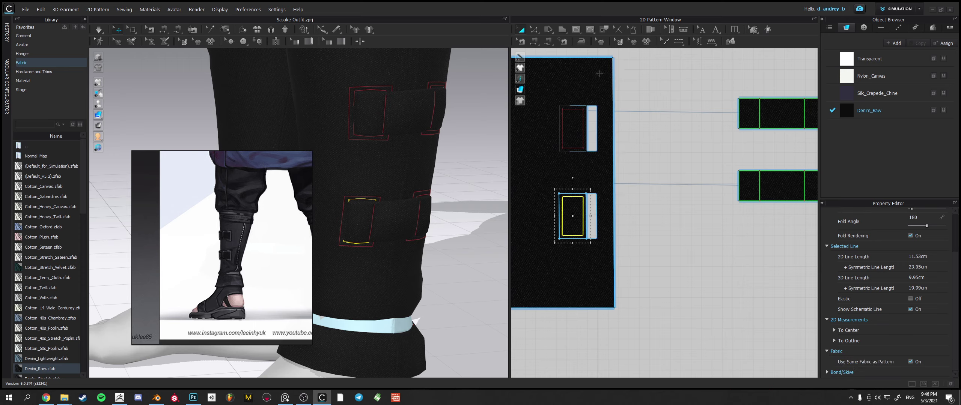
left_click(912, 362)
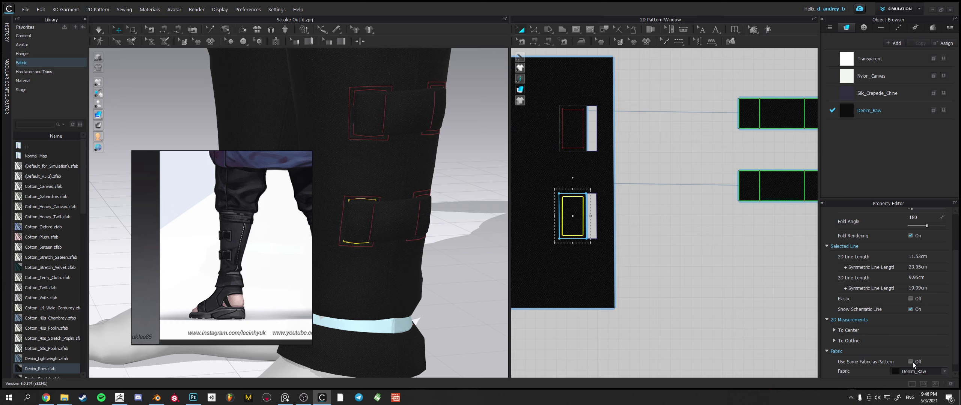
left_click(570, 138, "shift")
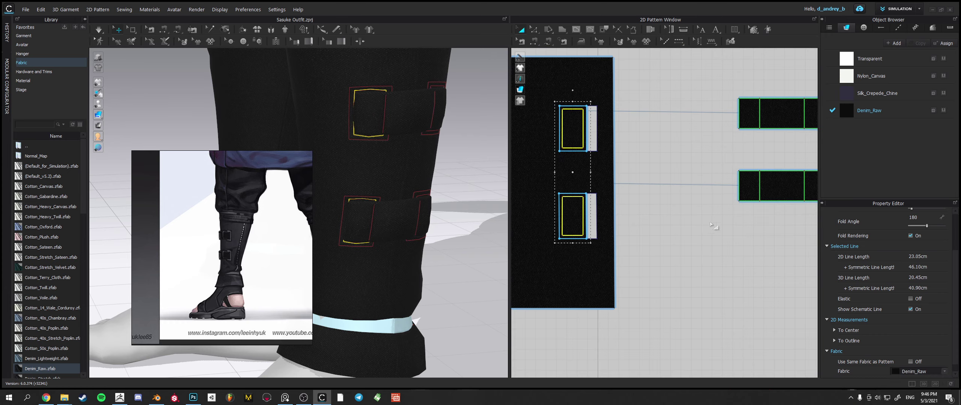
scroll(711, 226, "down", 4)
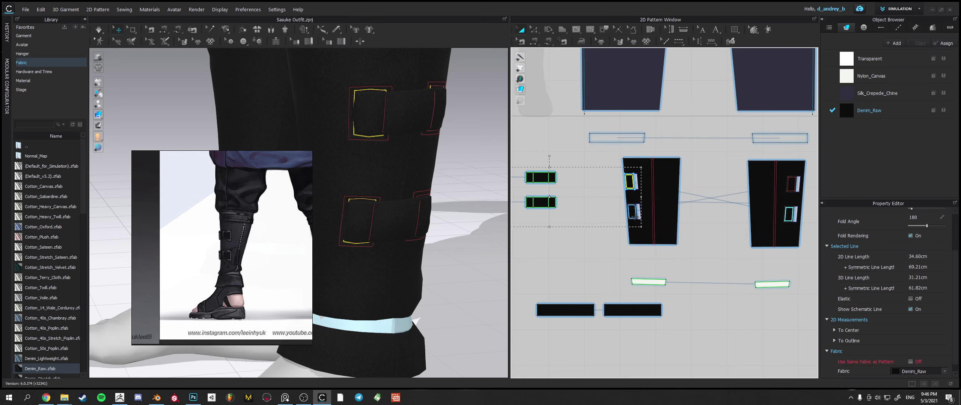
left_click(633, 212, "shift")
left_click(909, 362)
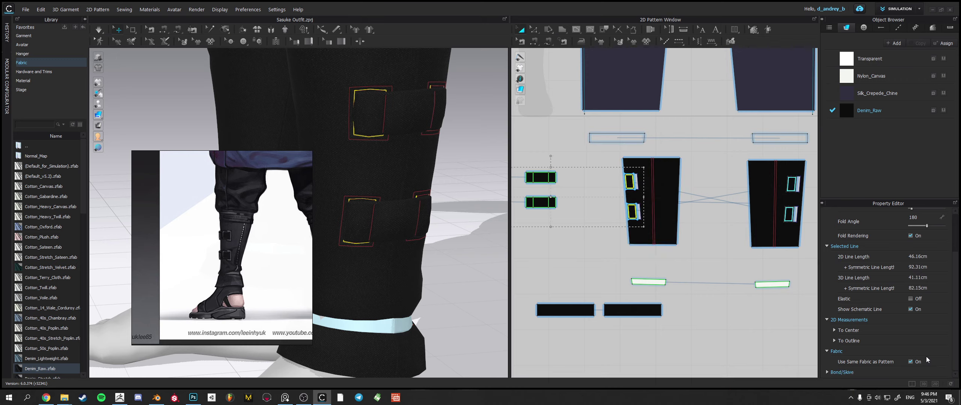
left_click(911, 361)
- Try Nylon_Canvas and Transparent as the fabric of the inner patch rectangles, ending on Nylon_Canvas
scroll(944, 314, "down", 1)
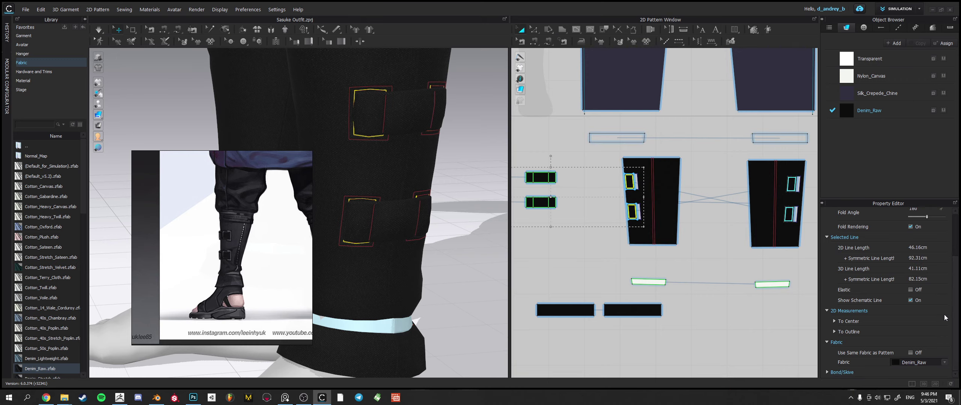
left_click(939, 362)
scroll(629, 182, "up", 10)
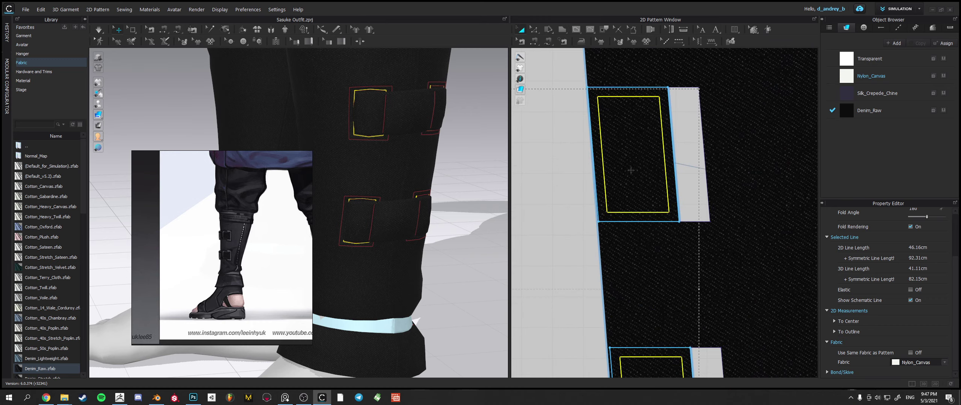
left_click(945, 363)
left_click(921, 376)
left_click(945, 362)
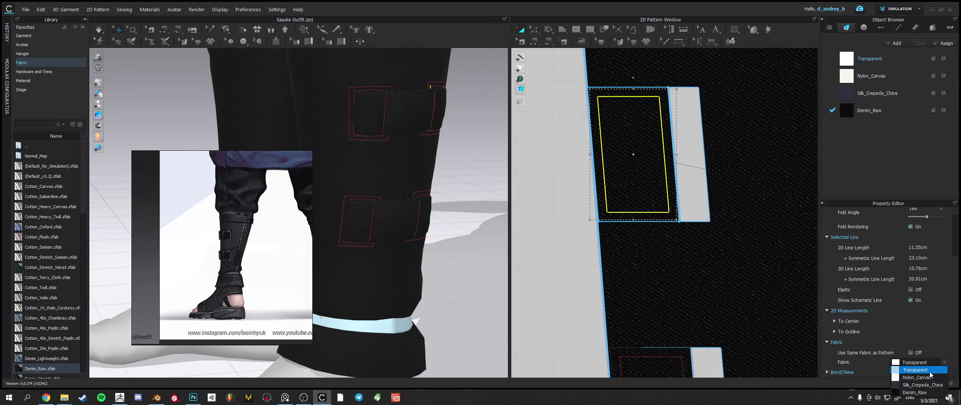
left_click(920, 379)
- Try shifting the upper patch's inner rectangle sideways, inspect the patch's fabric settings, and revert the inner rectangles' fabric changes
left_click(694, 186)
left_click(694, 188)
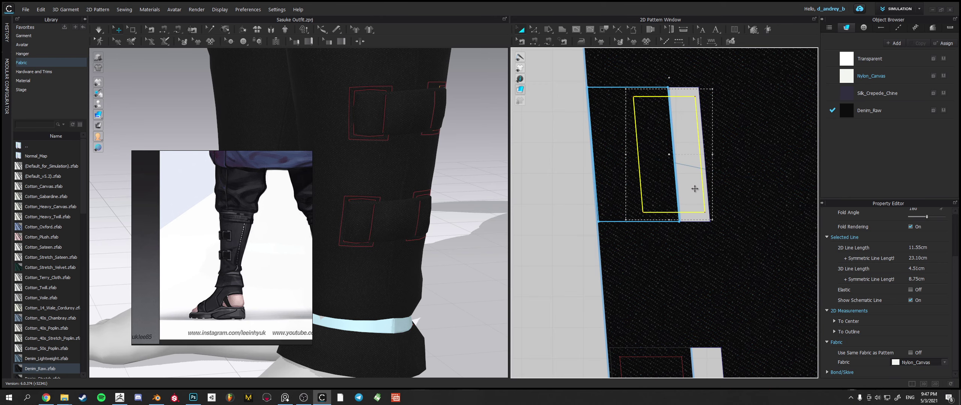
left_click_drag(683, 190, 648, 190)
left_click(634, 226)
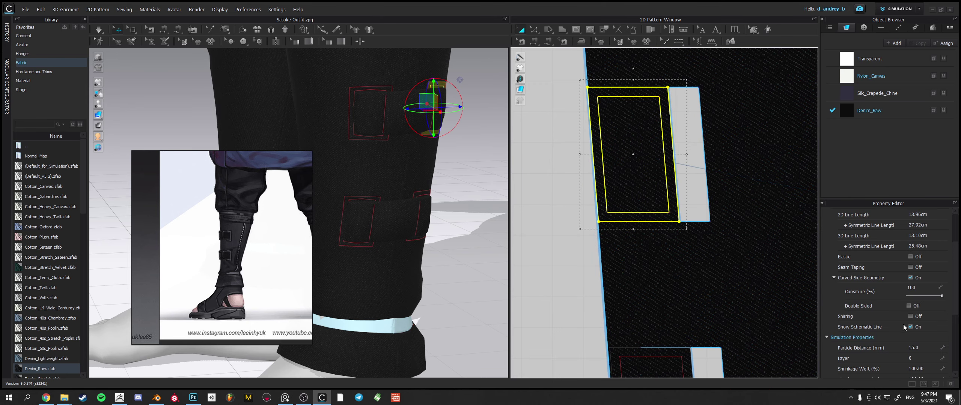
scroll(928, 346, "down", 3)
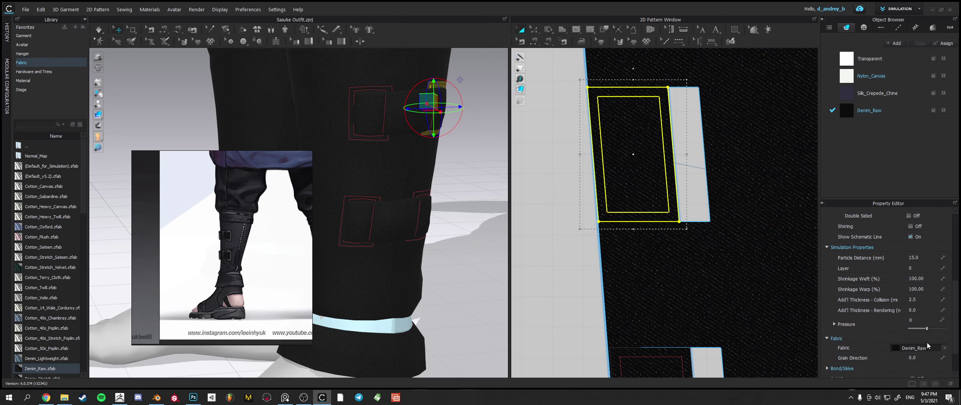
left_click(749, 282)
scroll(918, 363, "down", 2)
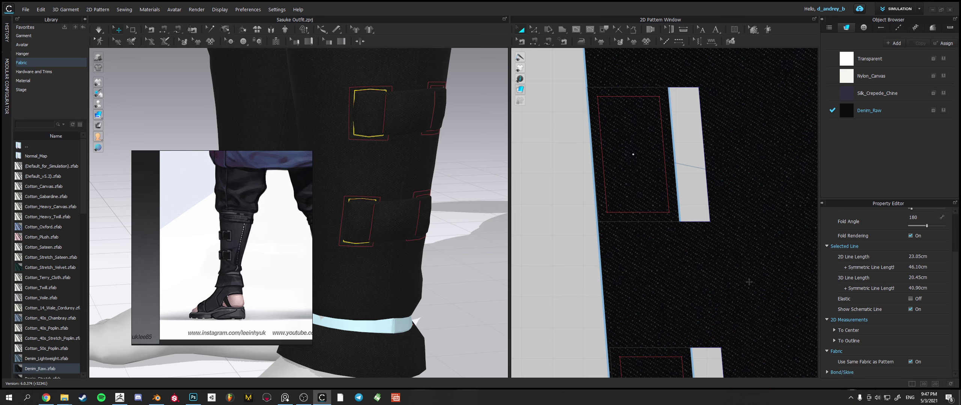
- Select all four cut-out strap patches, the upper and lower ones on both calf pieces
left_click(674, 229)
left_click(670, 216)
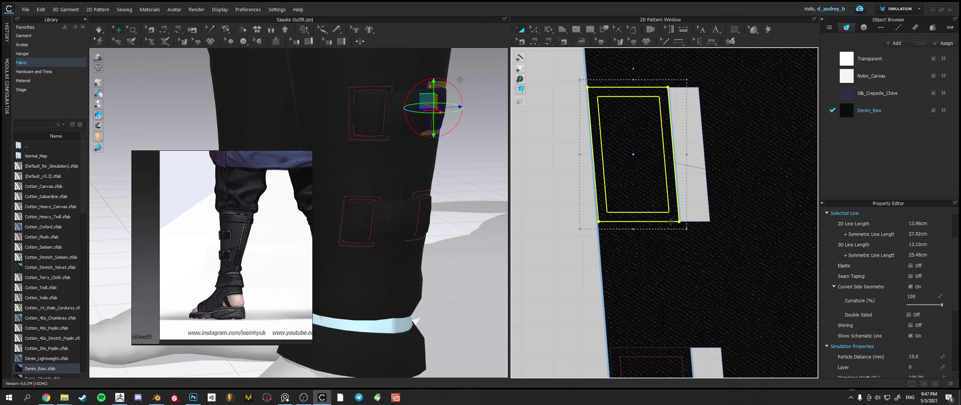
middle_click_drag(690, 295, 692, 174)
left_click(698, 359, "shift")
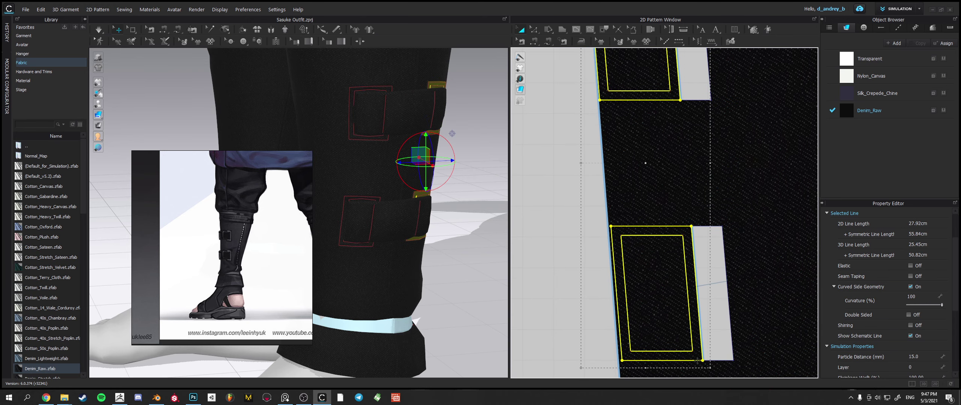
scroll(680, 297, "down", 5)
middle_click_drag(624, 325, 731, 279)
middle_click_drag(542, 289, 920, 240)
scroll(726, 248, "up", 5)
middle_click_drag(729, 267, 654, 259)
left_click(661, 263, "shift")
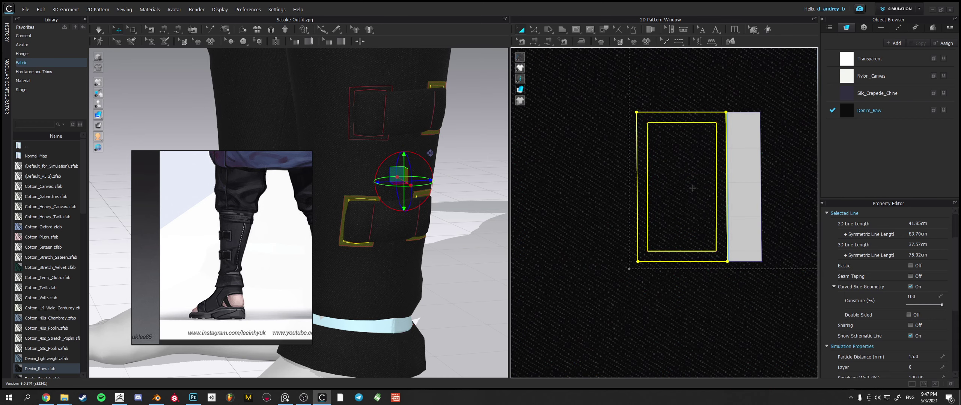
middle_click_drag(691, 173, 674, 372)
scroll(674, 371, "down", 1)
left_click(653, 208, "shift")
scroll(693, 257, "down", 6)
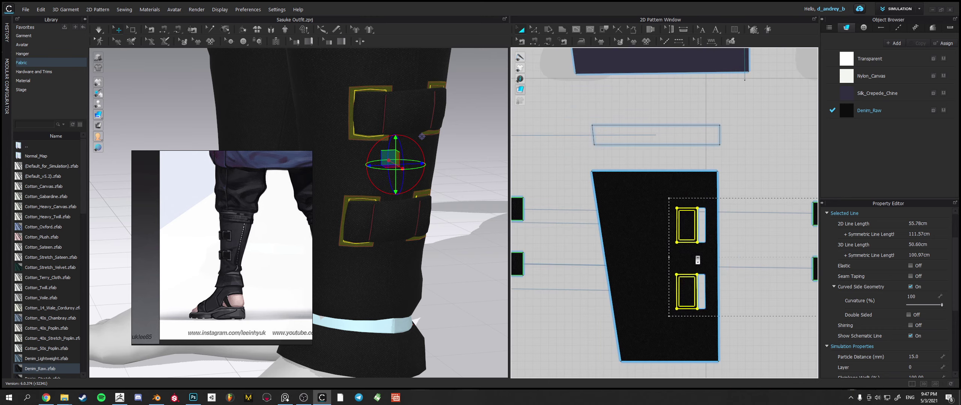
- Move the four selected cut-out strap patches out of the calf pieces and place them below the denim ankle bands
middle_click_drag(675, 297, 611, 240)
scroll(611, 240, "up", 2)
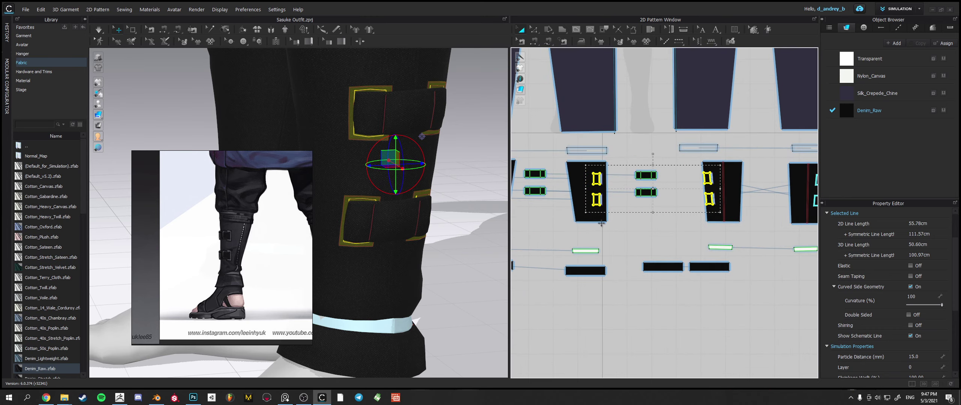
key("ctrl+v")
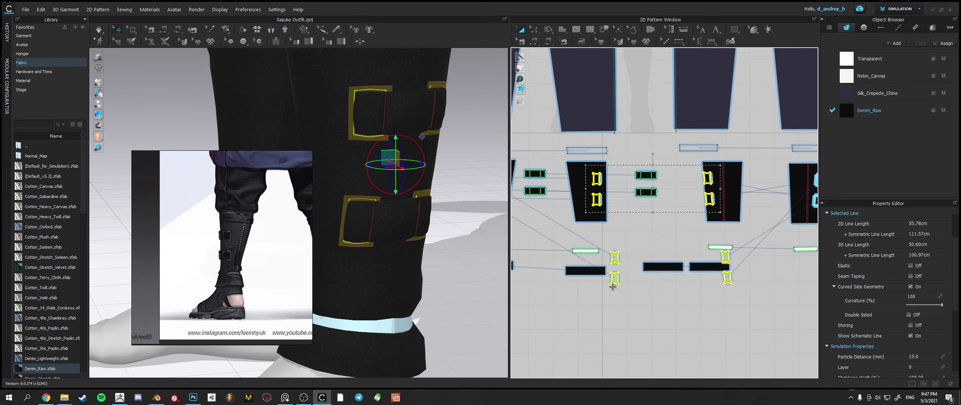
left_click(596, 332)
middle_click_drag(649, 301, 542, 243)
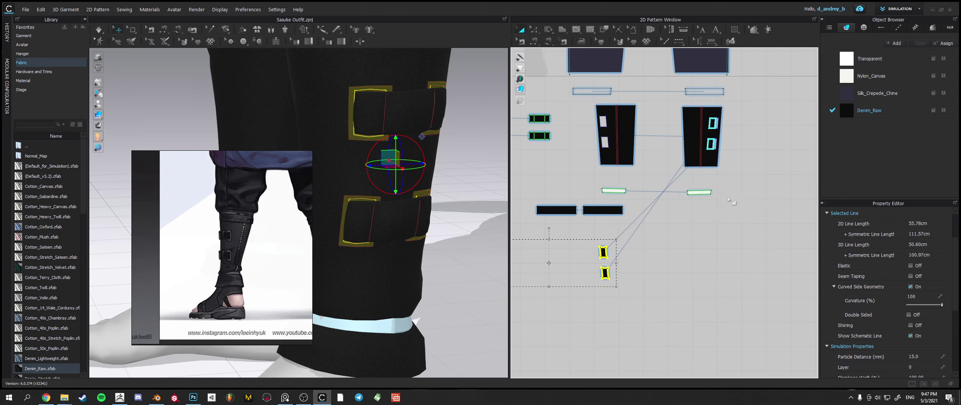
- Select the upper and lower cut-out strap patches on the mirrored calf piece with the vertical seam lines
left_click(711, 144)
scroll(716, 140, "up", 10)
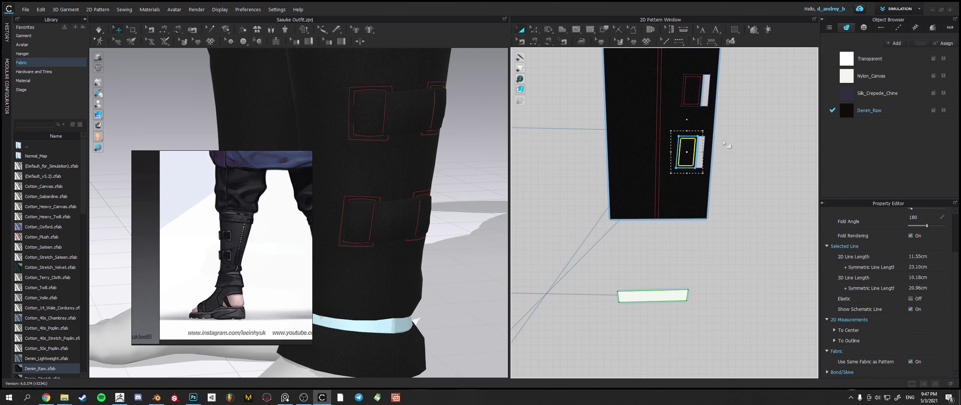
left_click(647, 251)
scroll(707, 253, "down", 5)
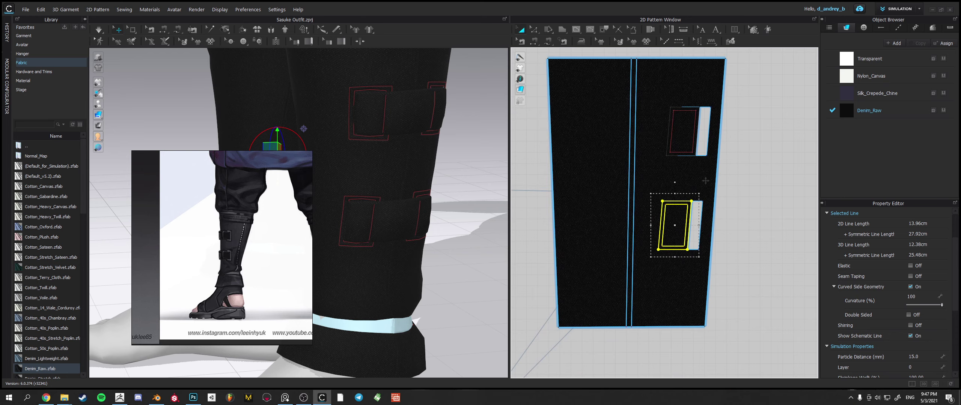
left_click(687, 155, "shift")
middle_click_drag(589, 185, 788, 199)
middle_click_drag(620, 212, 795, 216)
middle_click_drag(600, 215, 916, 207)
middle_click_drag(652, 206, 928, 208)
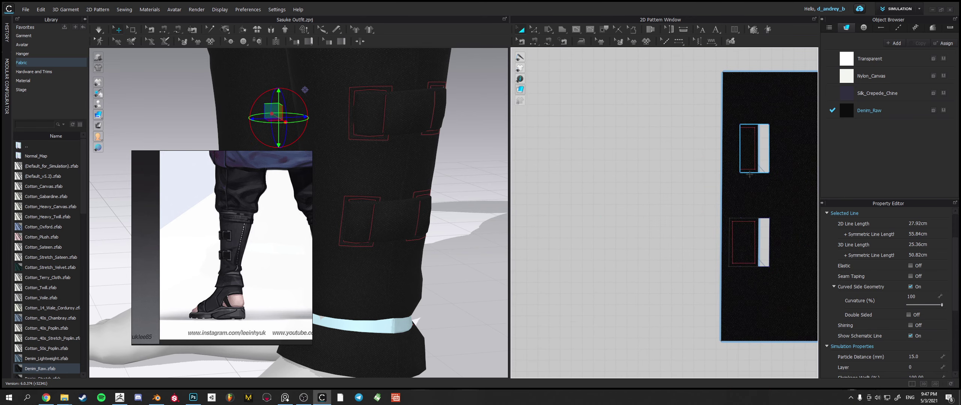
- Add the lower patch of the other mirrored calf piece to the selection and move the three patches below the ankle bands
middle_click_drag(747, 182, 719, 181)
right_click_drag(719, 181, 674, 180)
left_click(688, 171)
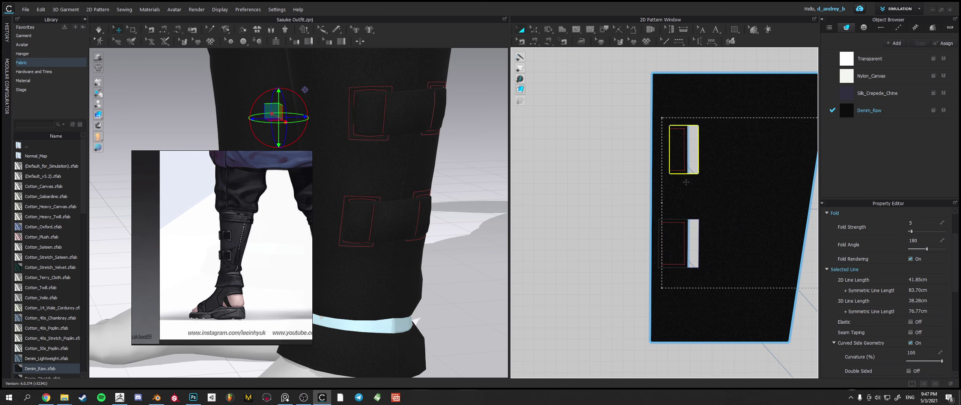
left_click(683, 268)
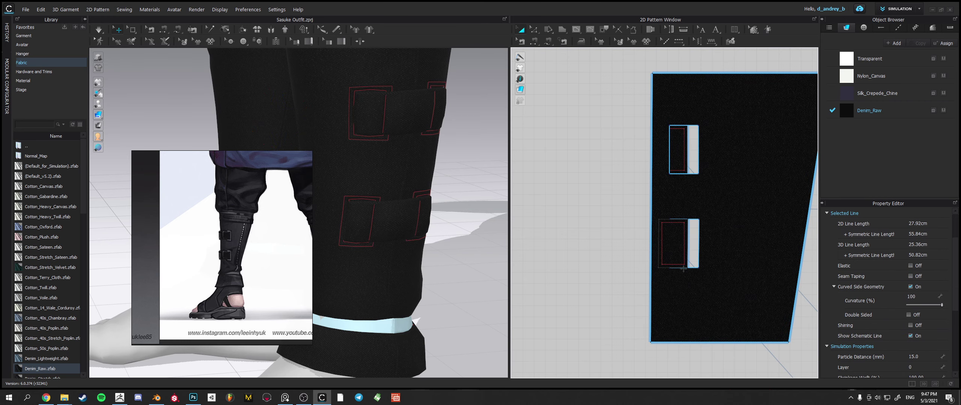
left_click(684, 254)
scroll(704, 202, "down", 1)
middle_click_drag(704, 202, 676, 242)
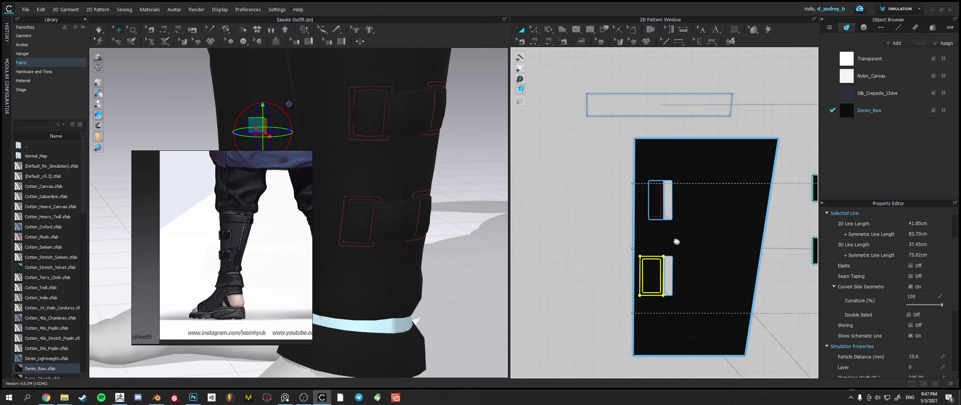
scroll(676, 242, "down", 2)
scroll(659, 221, "up", 8)
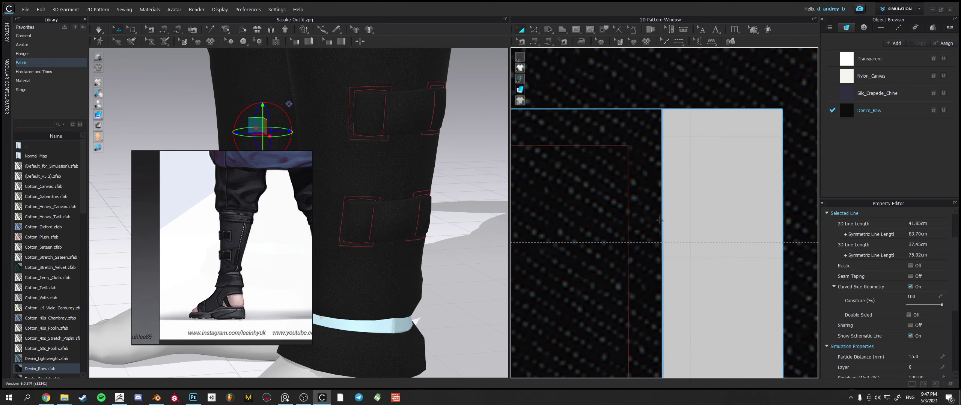
left_click(662, 221)
scroll(653, 225, "down", 10)
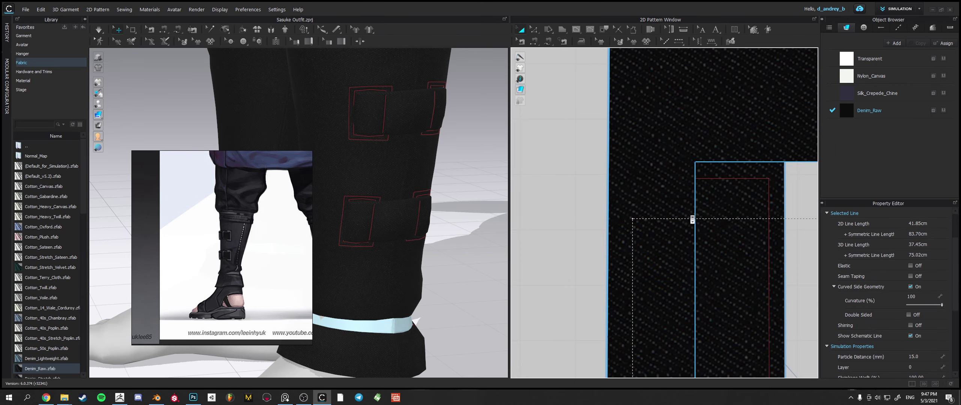
scroll(717, 263, "down", 6)
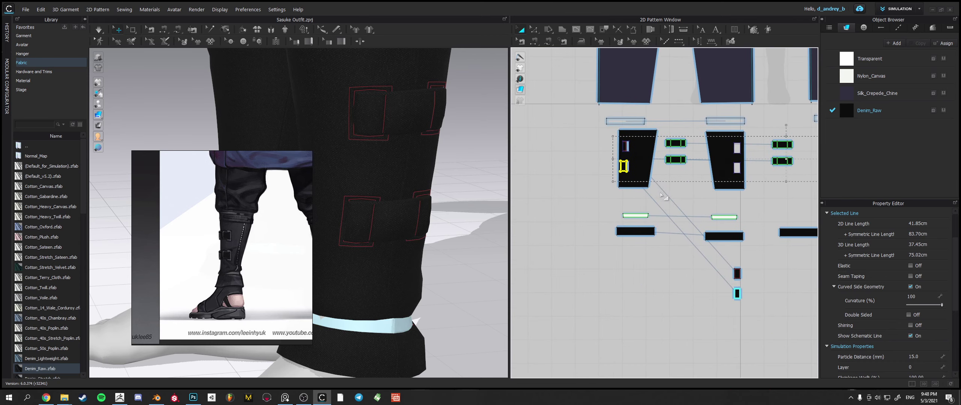
left_click_drag(594, 167, 597, 251)
left_click(564, 272)
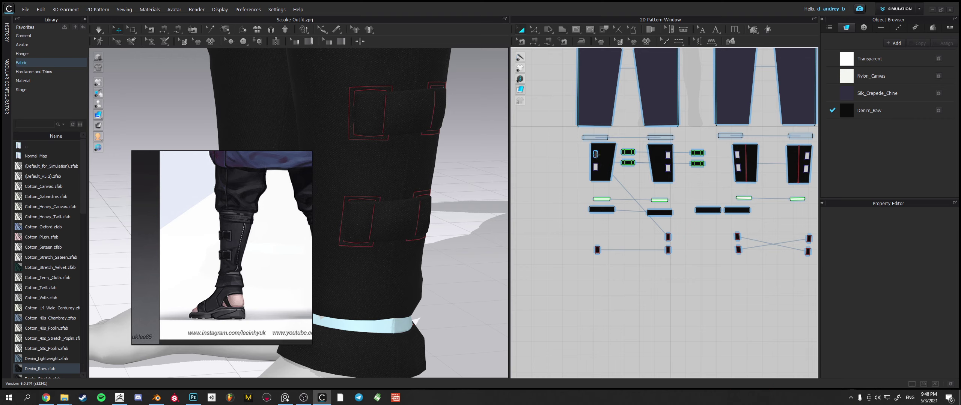
- Move the remaining upper strap patch out of its calf piece and place it above the lower patch beneath the ankle bands
left_click_drag(598, 156, 595, 240)
left_click(593, 155)
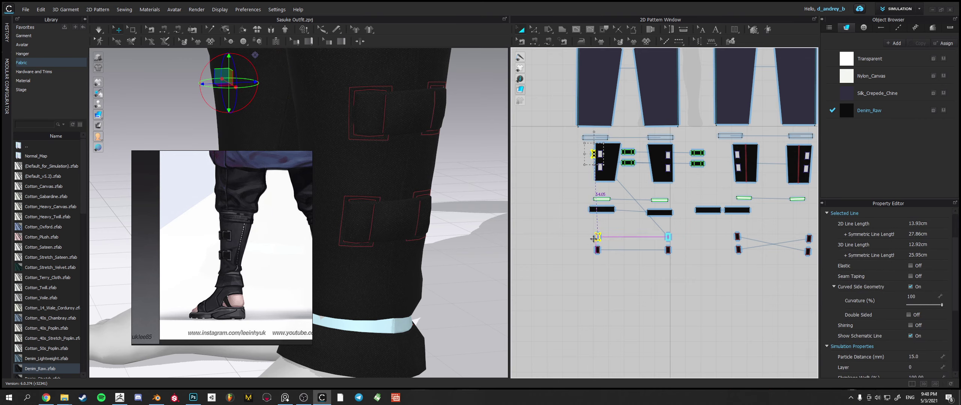
left_click(570, 239)
scroll(610, 225, "up", 5)
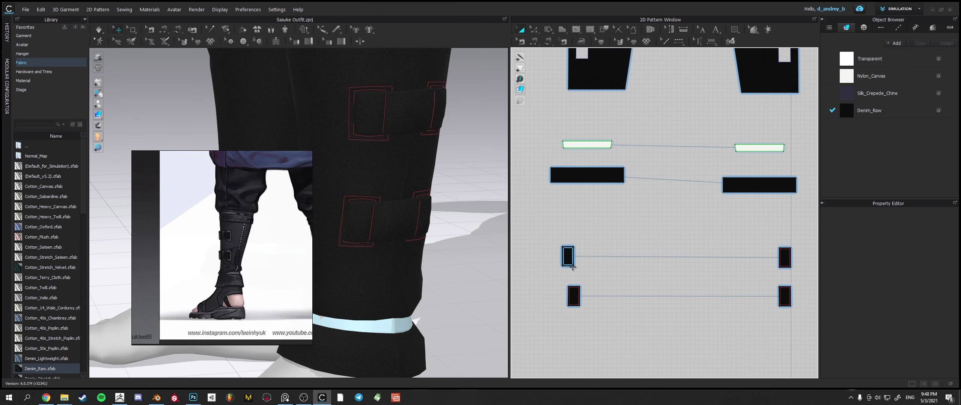
left_click(570, 264)
left_click(540, 240)
- Select all eight separated strap patches and set their fabric to Nylon_Canvas
left_click_drag(700, 361, 701, 361)
scroll(676, 288, "down", 5)
left_click(627, 270)
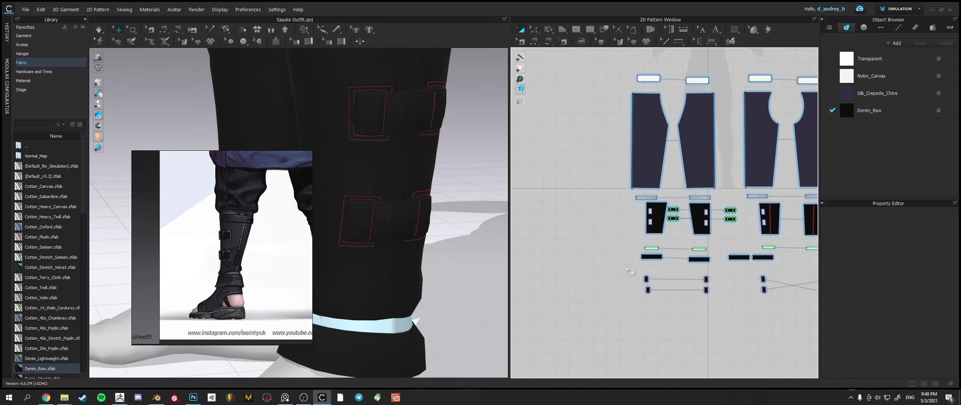
left_click_drag(866, 348, 865, 348)
middle_click_drag(749, 300, 649, 285)
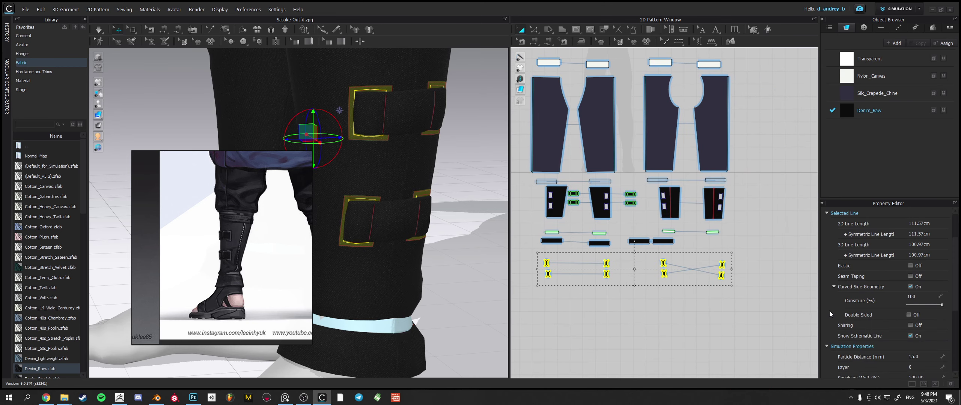
scroll(951, 279, "down", 3)
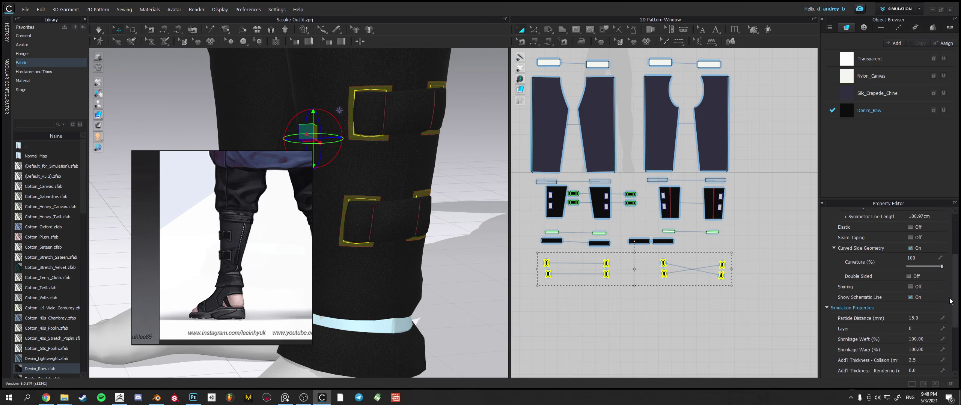
left_click(944, 322)
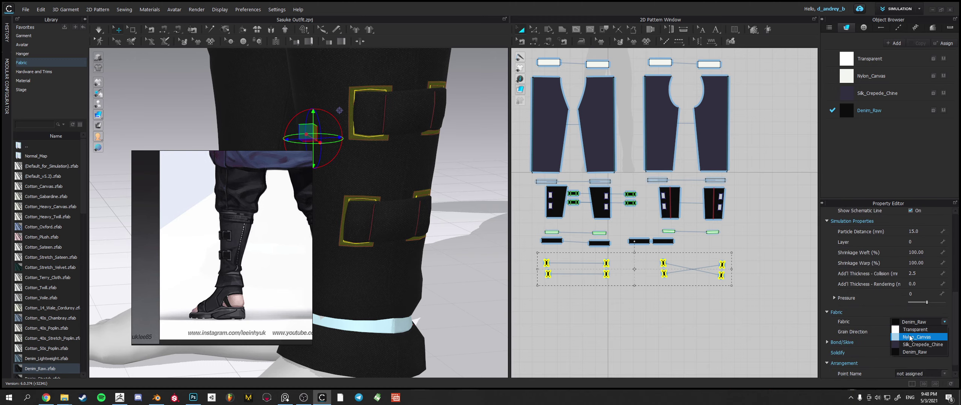
left_click(916, 337)
left_click(786, 241)
- Run the simulation and tug the lower part of the calf wrap below the straps to settle the cloth
right_click_drag(465, 180, 499, 186)
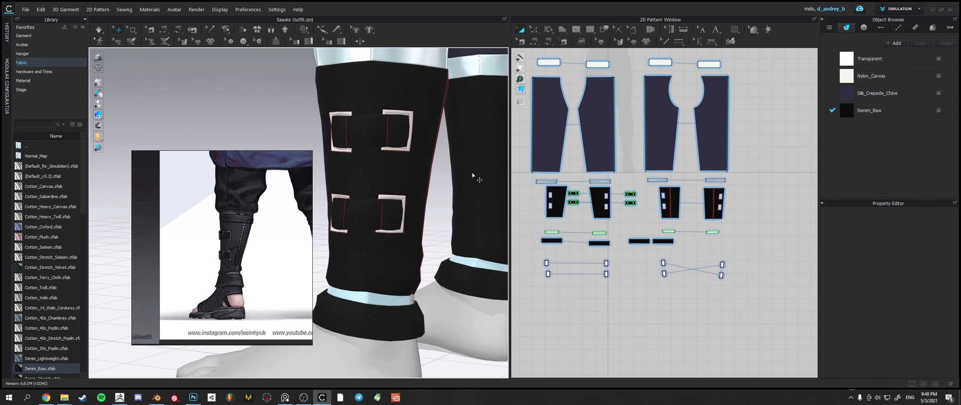
key("space")
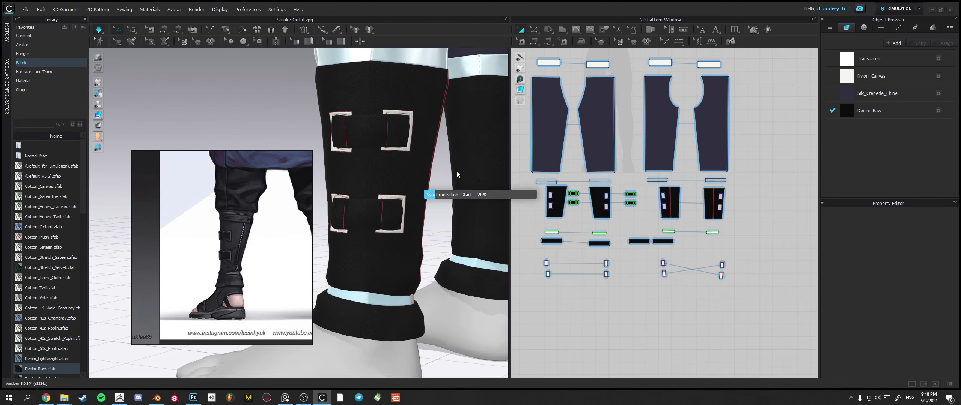
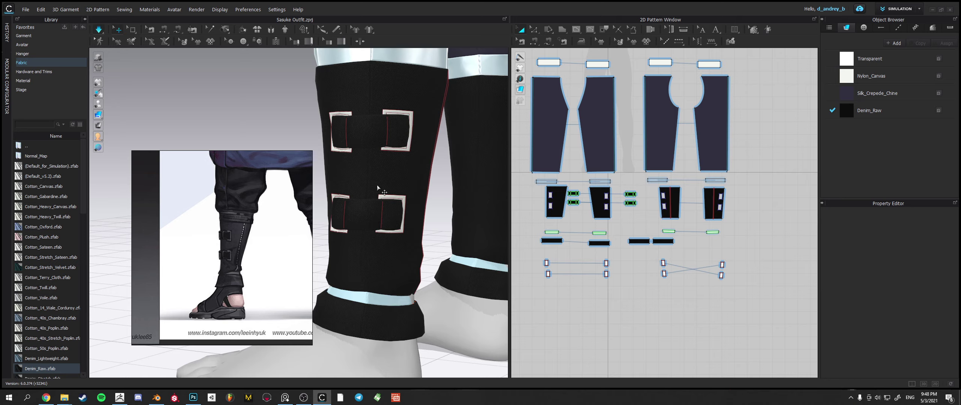
right_click_drag(377, 186, 402, 250)
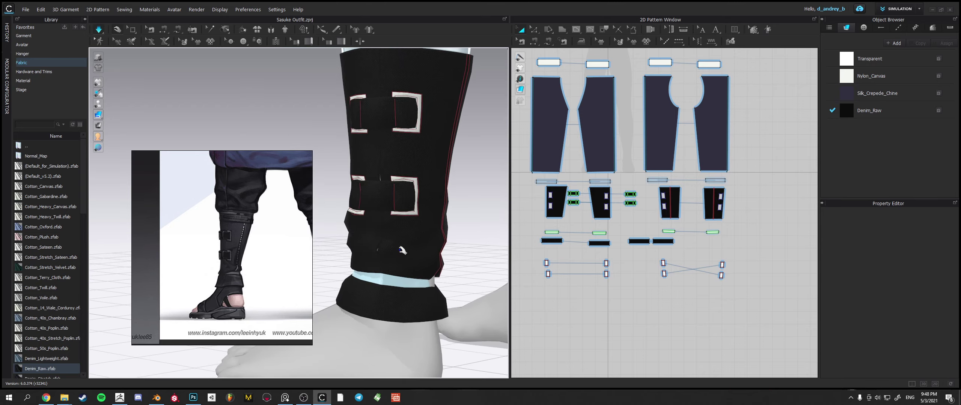
left_click(423, 221)
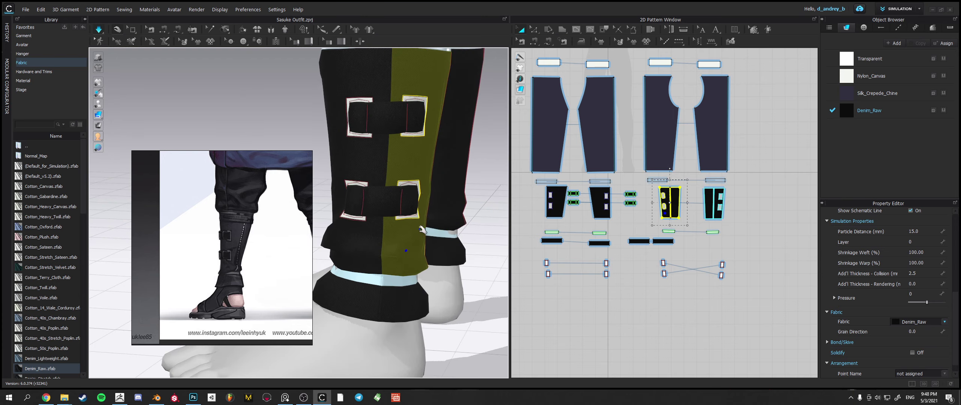
left_click_drag(420, 229, 443, 229)
left_click(468, 274)
- Tug the inner and upper areas of the calf wrap from another side while the simulation runs
right_click_drag(467, 275, 483, 262)
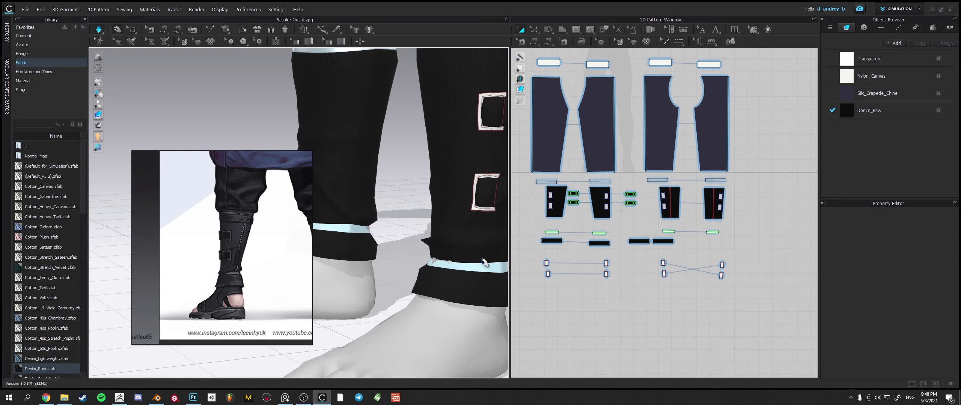
left_click(446, 192)
right_click_drag(445, 192, 446, 150)
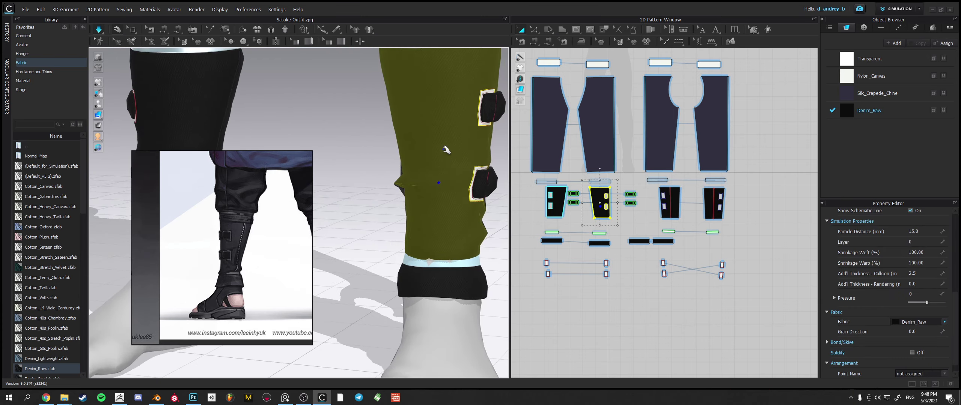
middle_click_drag(439, 84, 423, 163)
left_click(405, 126)
right_click_drag(439, 214, 390, 207)
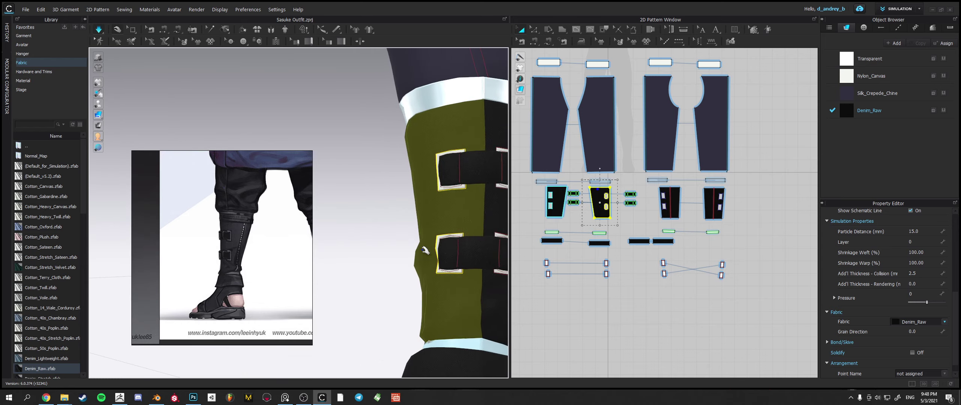
- Move the reference image away from the legs so the whole calf wrap can be viewed beside it
scroll(426, 251, "down", 4)
left_click_drag(259, 263, 126, 297)
middle_click_drag(372, 241, 249, 197)
scroll(374, 210, "down", 2)
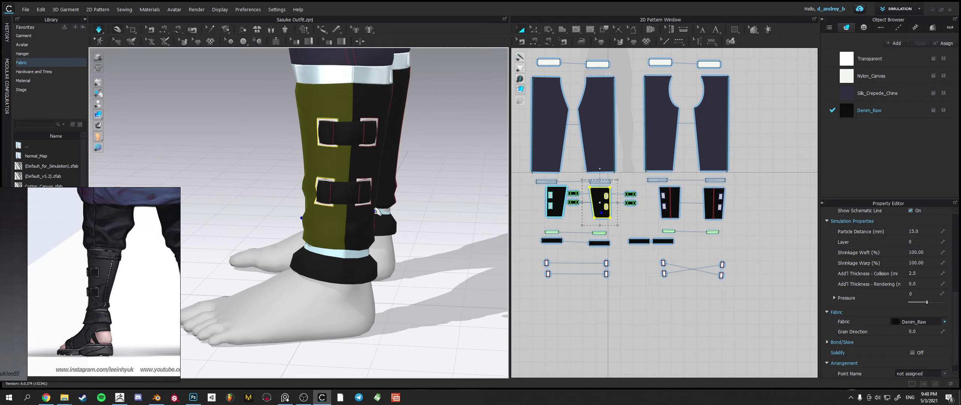
- Examine the straps, contrasting patches and folds of both calf wraps from several sides against the reference
left_click(465, 214)
right_click_drag(466, 214, 419, 222)
left_click(380, 226)
left_click(332, 216)
right_click_drag(333, 216, 350, 202)
left_click(369, 202)
left_click(350, 202)
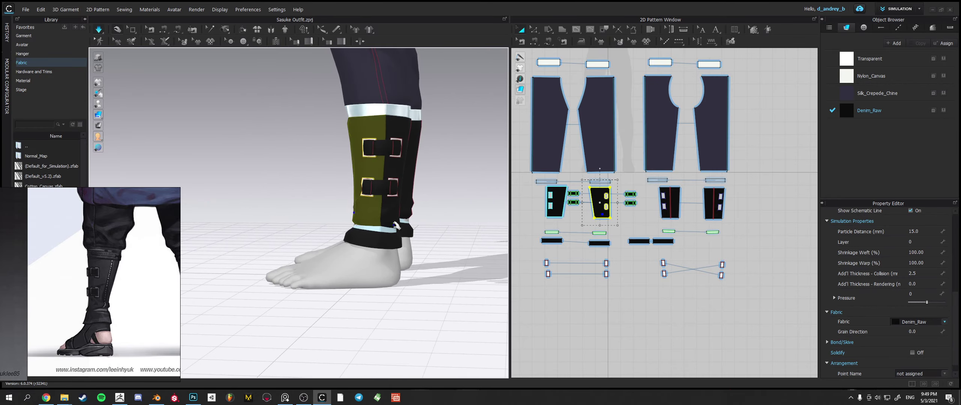
left_click(449, 217)
right_click_drag(448, 217, 490, 222)
middle_click_drag(452, 165, 421, 176)
scroll(418, 177, "up", 2)
right_click_drag(456, 141, 381, 143)
scroll(370, 131, "up", 1)
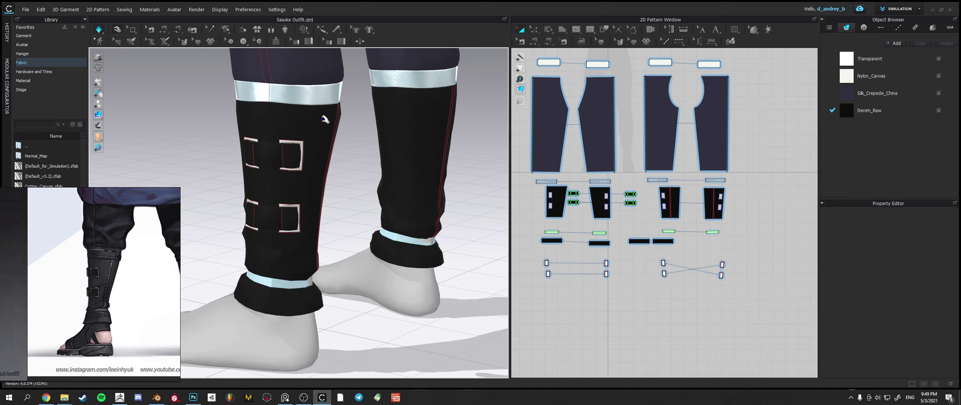
- Offset the upper edges of the selected calf pieces inward by 1 cm as internal lines
scroll(586, 235, "up", 2)
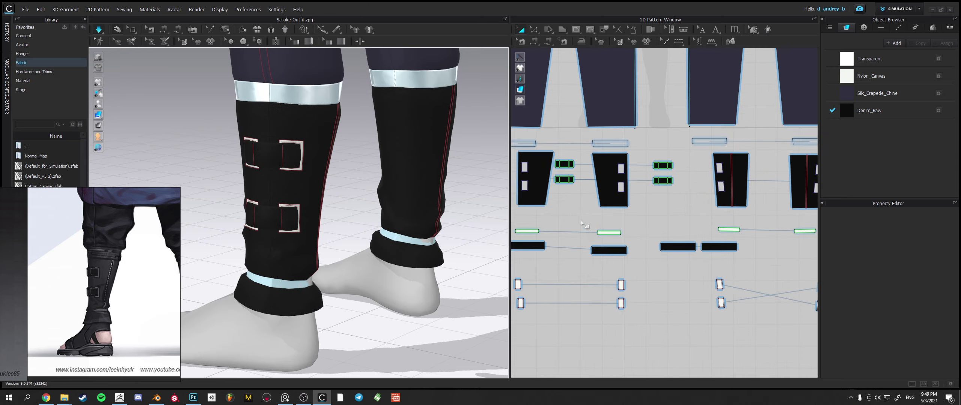
scroll(582, 224, "up", 3)
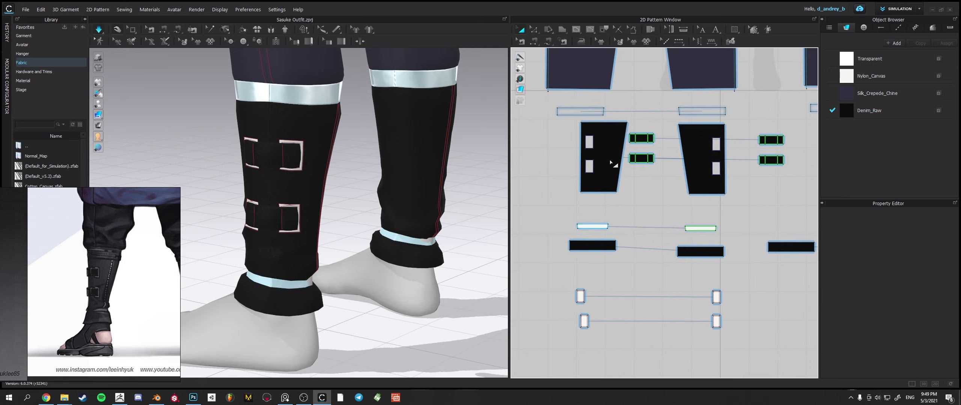
left_click(603, 122)
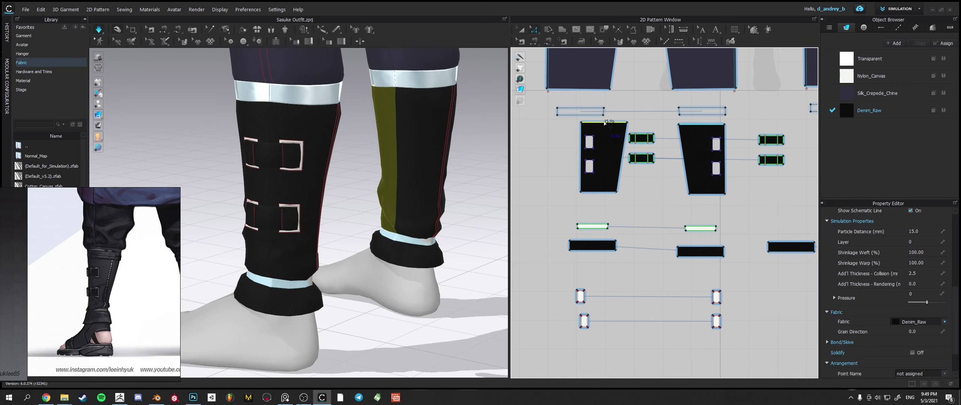
middle_click_drag(681, 134, 562, 129)
right_click(731, 122)
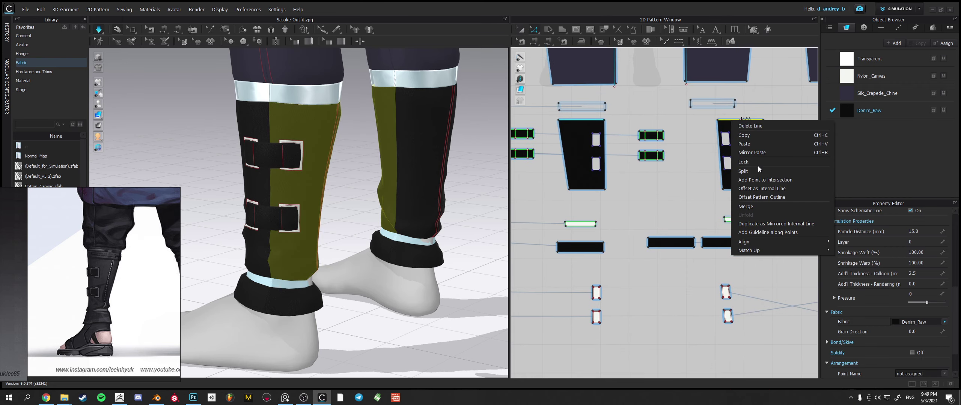
left_click(761, 188)
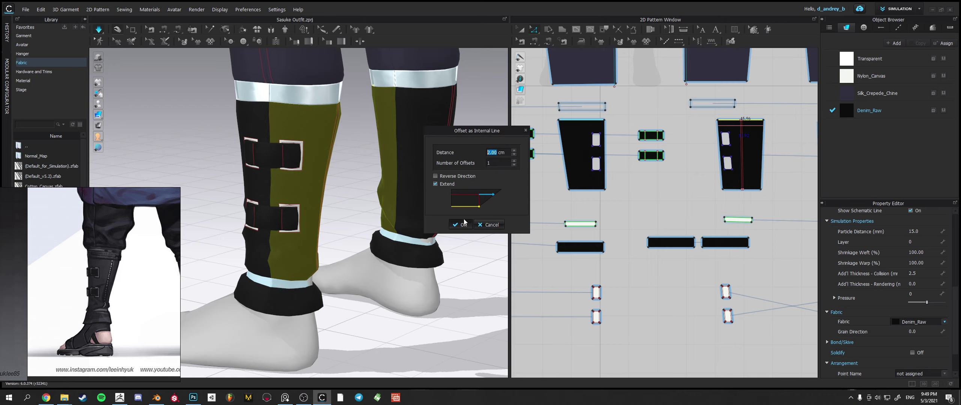
left_click(514, 150)
double_click(514, 154)
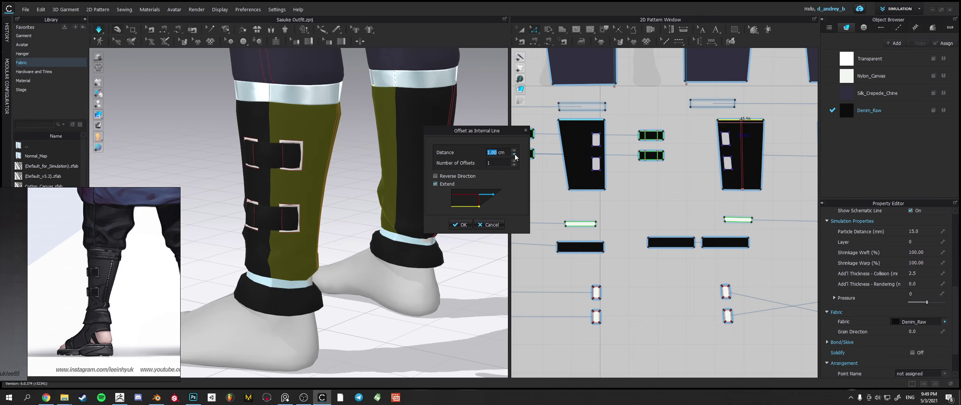
left_click(461, 224)
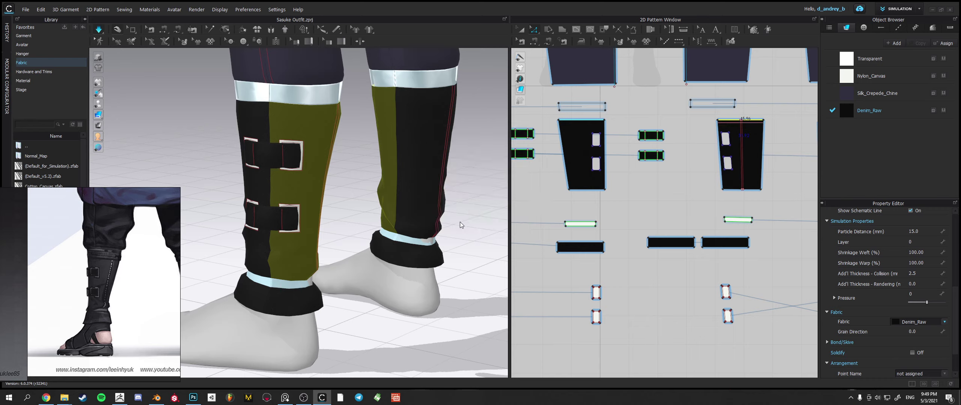
left_click(460, 202)
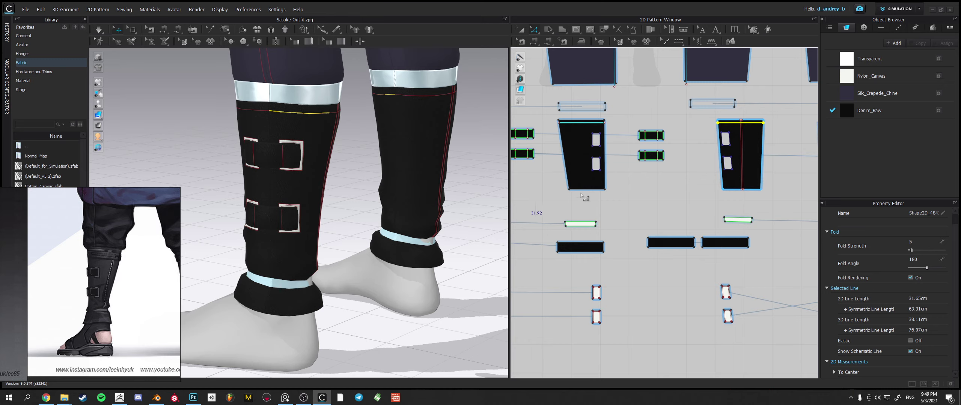
- Draw a small rectangular strip pattern below the strap patches, with a total outline length of about 34 cm
scroll(729, 109, "up", 2)
middle_click_drag(685, 126, 630, 144)
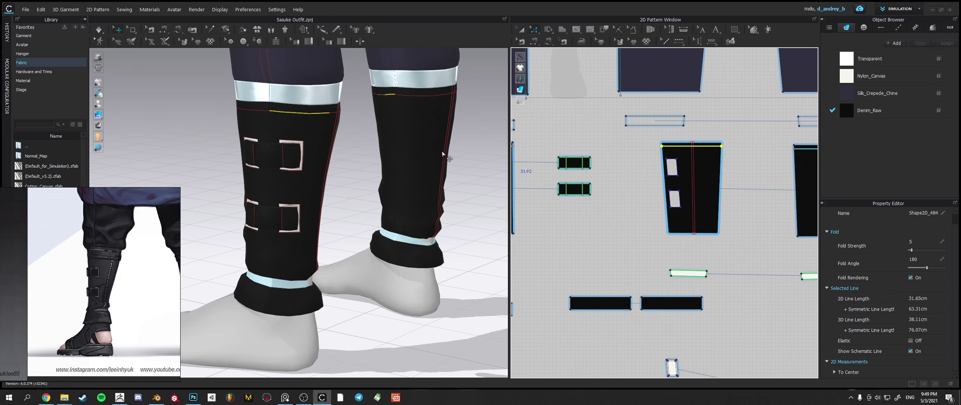
key("space")
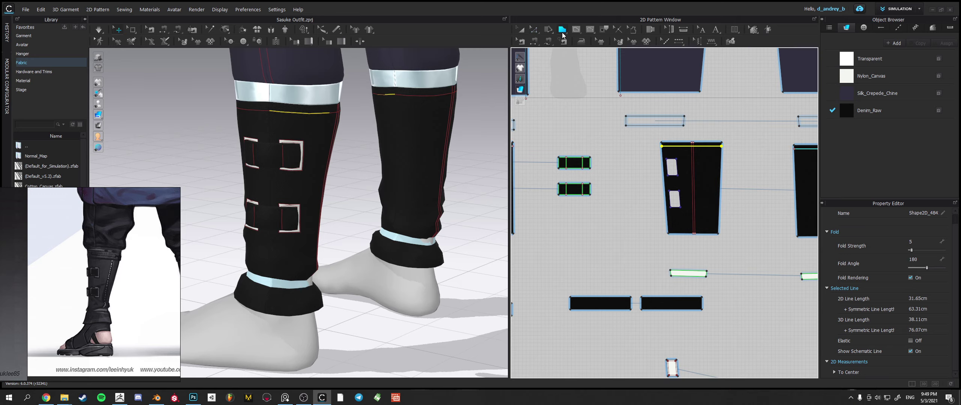
scroll(688, 159, "down", 3)
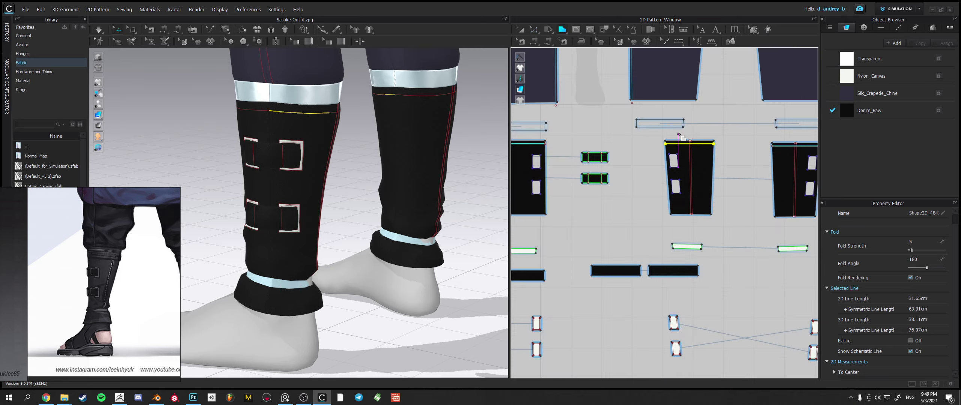
middle_click_drag(683, 217, 666, 155)
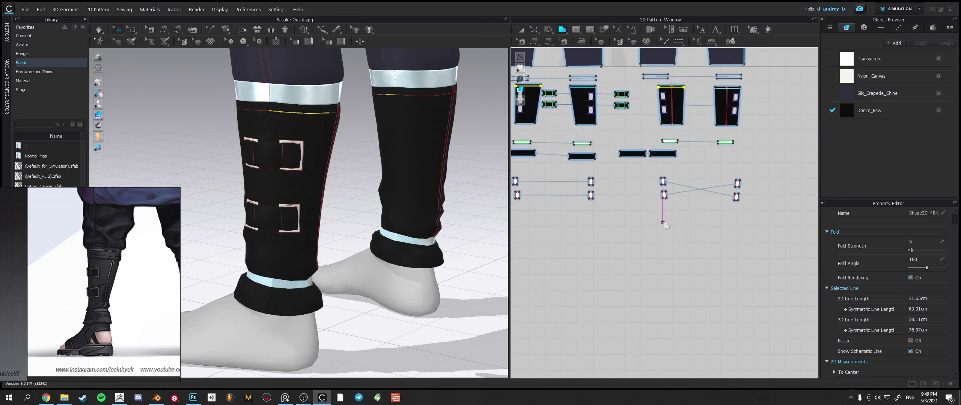
left_click(662, 226)
left_click_drag(682, 226, 683, 226)
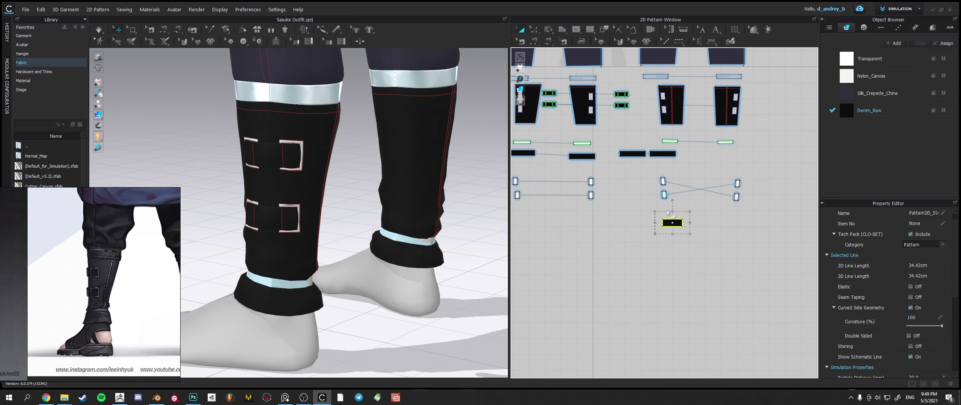
- Clone the new strip as a linked Symmetric Pattern and place the copy beside it on the same row
right_click(661, 223)
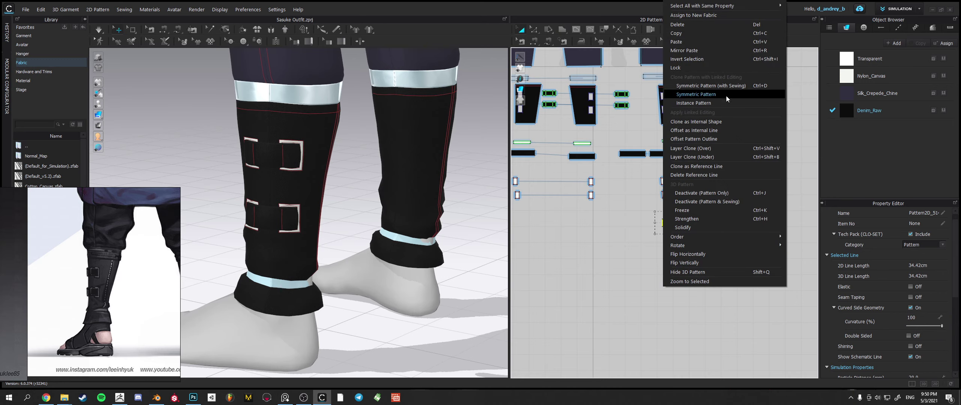
left_click(698, 94)
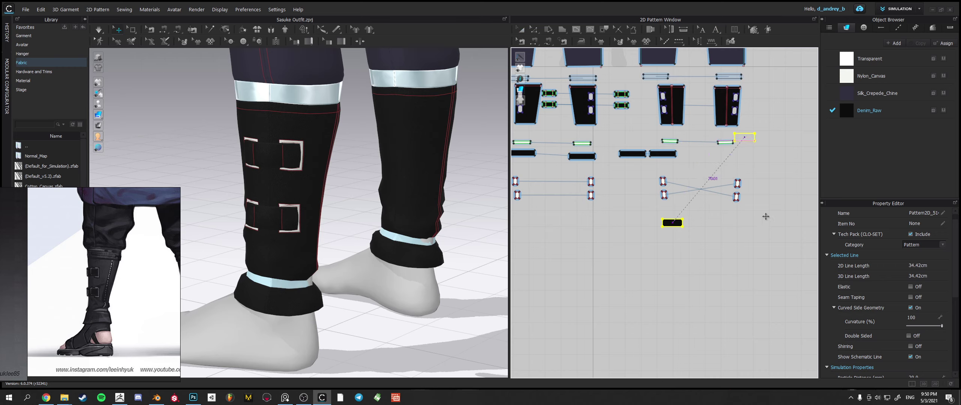
left_click(723, 224)
- Copy the strip pair, paste it beneath the other leg's patterns, and apply Symmetric Pattern (with Sewing) linked editing to it
key("a")
middle_click_drag(675, 228, 807, 233)
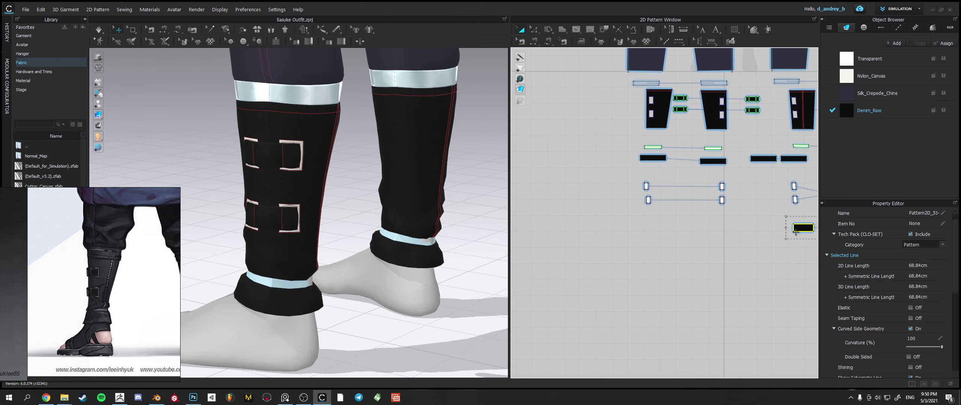
key("ctrl+c")
key("ctrl+v")
left_click(693, 231)
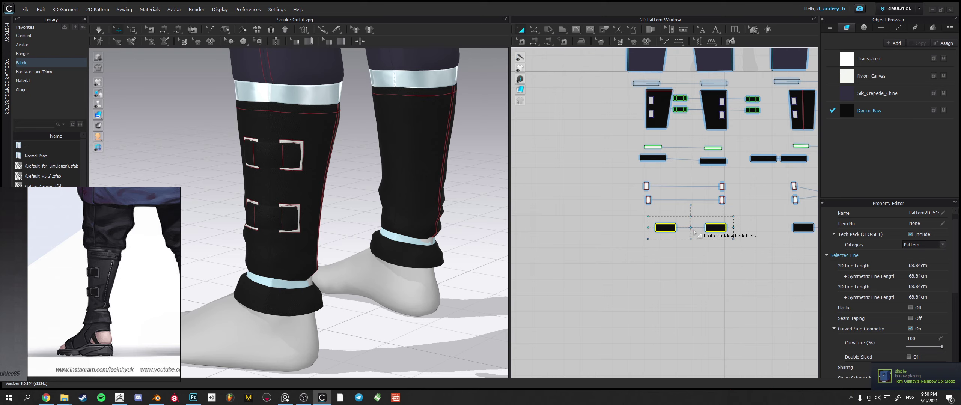
right_click(707, 227)
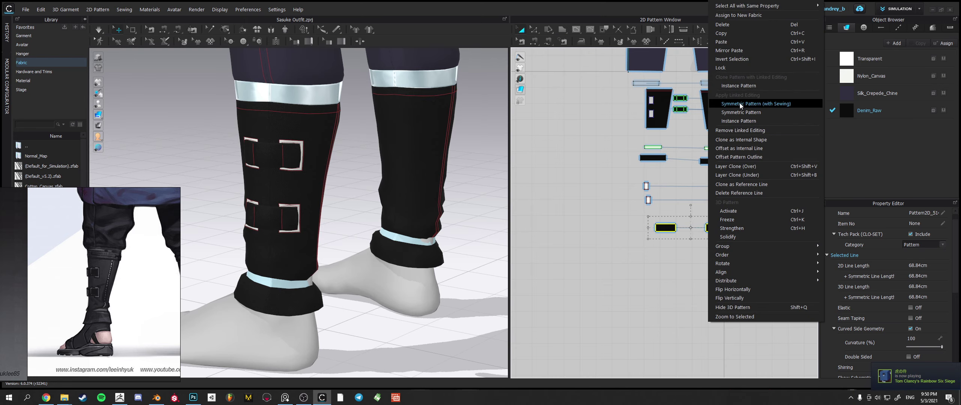
left_click(453, 275)
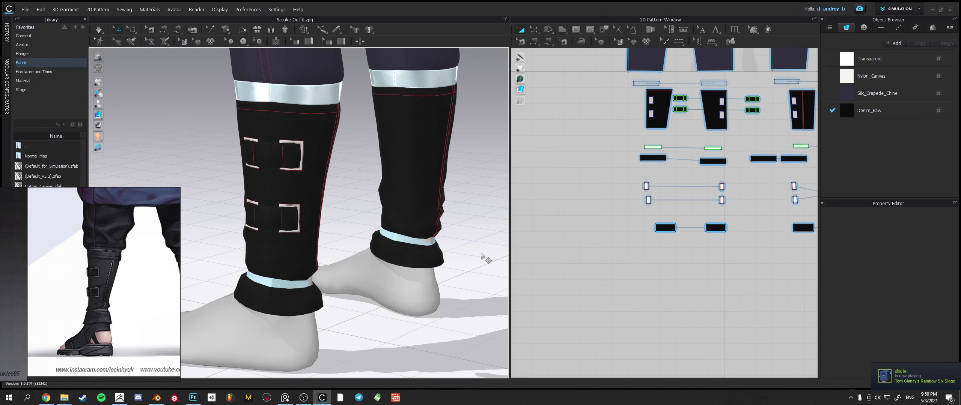
- Select the pasted pair of strips in the 3D scene and raise it from below the ground to the avatar's lower legs
scroll(467, 257, "down", 10)
scroll(390, 260, "down", 5)
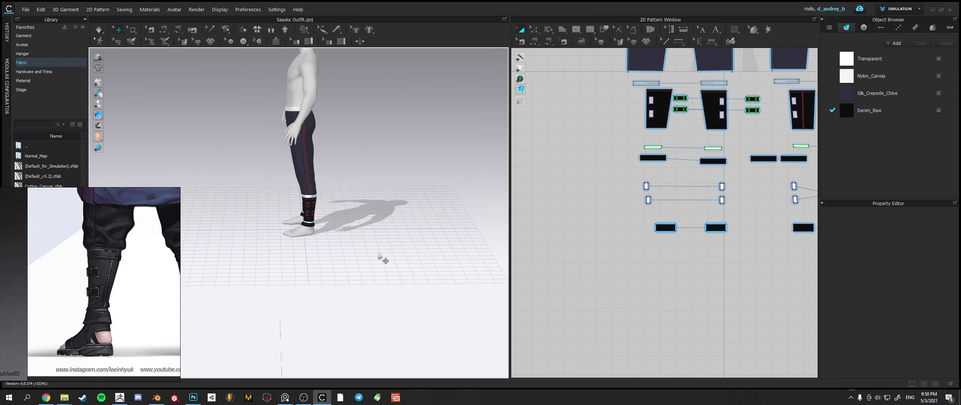
right_click_drag(318, 287, 245, 284)
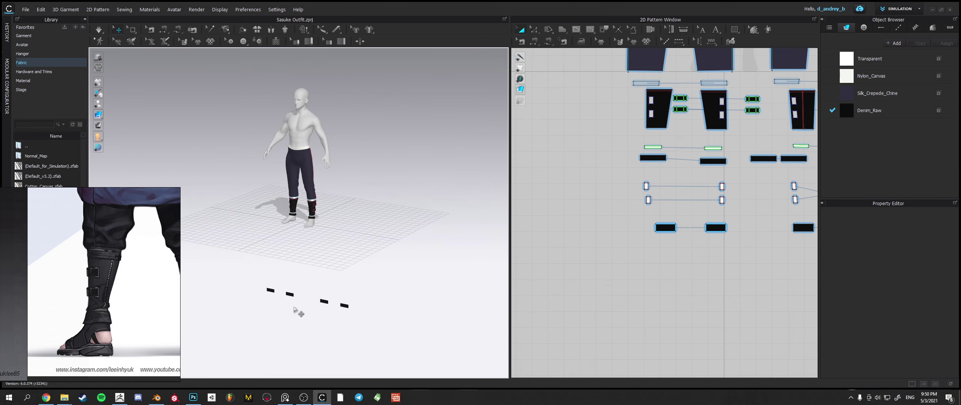
left_click(287, 295)
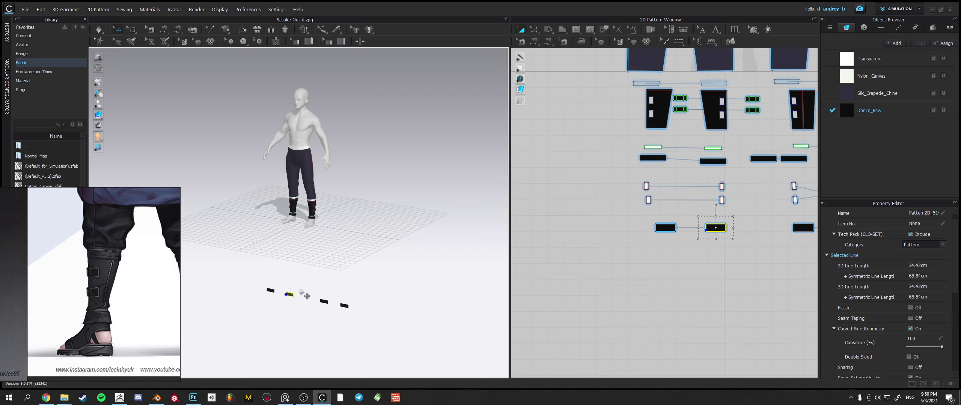
left_click(270, 290, "shift")
left_click(286, 294)
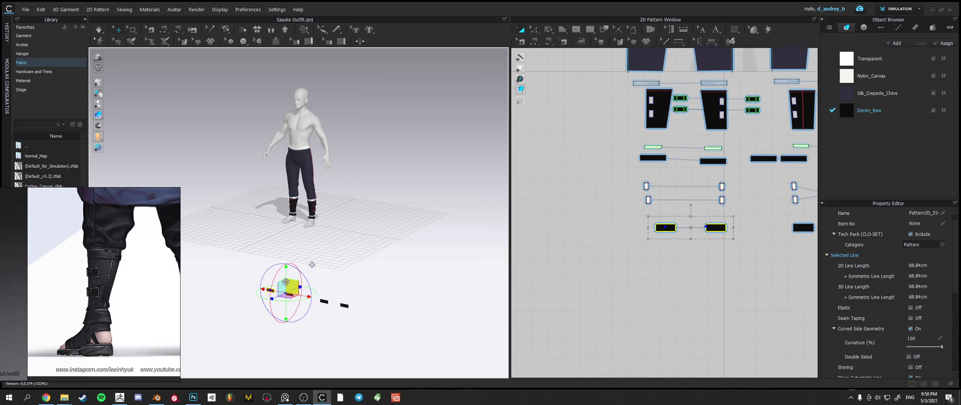
left_click_drag(285, 265, 319, 210)
- Raise the other pair of strips to the lower legs and place it behind the avatar
left_click(321, 299)
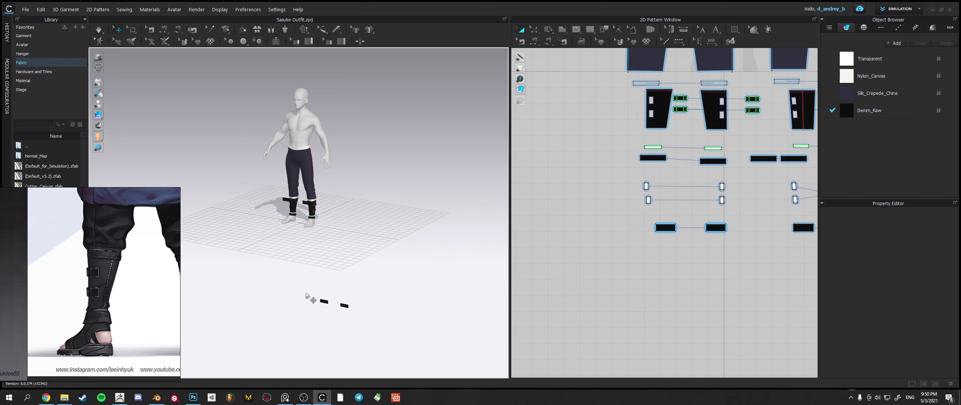
left_click(343, 307)
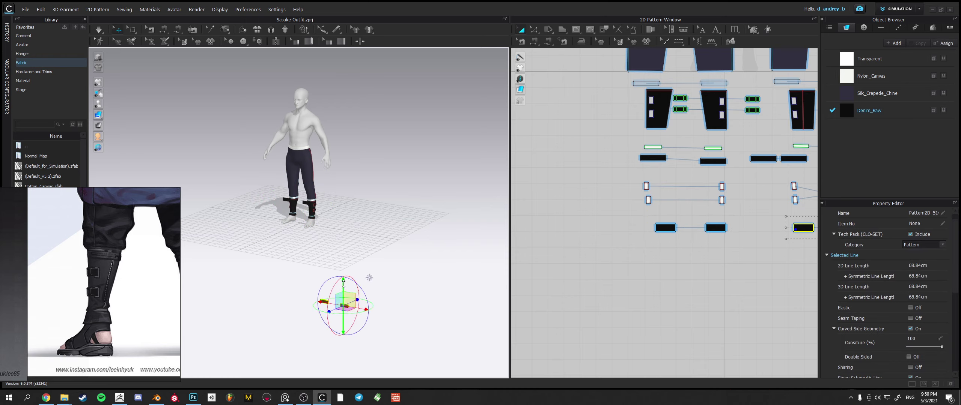
left_click_drag(343, 284, 321, 202)
right_click_drag(319, 205, 391, 227)
scroll(294, 221, "up", 5)
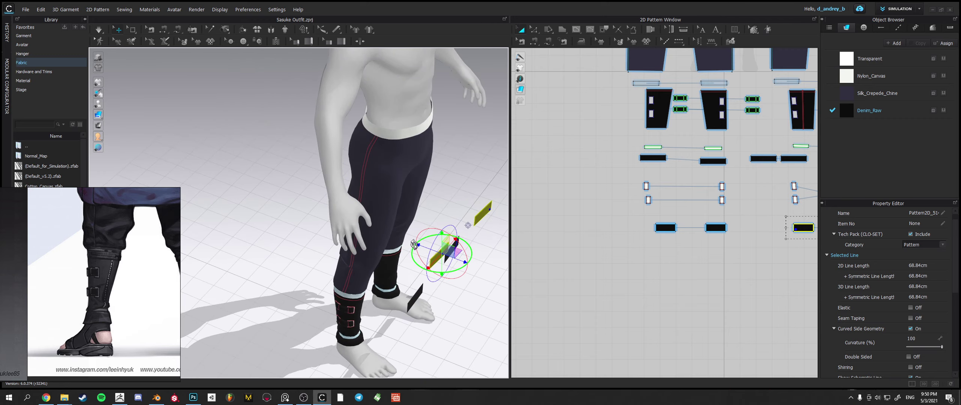
left_click_drag(414, 245, 305, 265)
- Check the knee area in the reference image and lower the rear pair of strips toward the tops of the calf wraps
right_click_drag(229, 262, 391, 220)
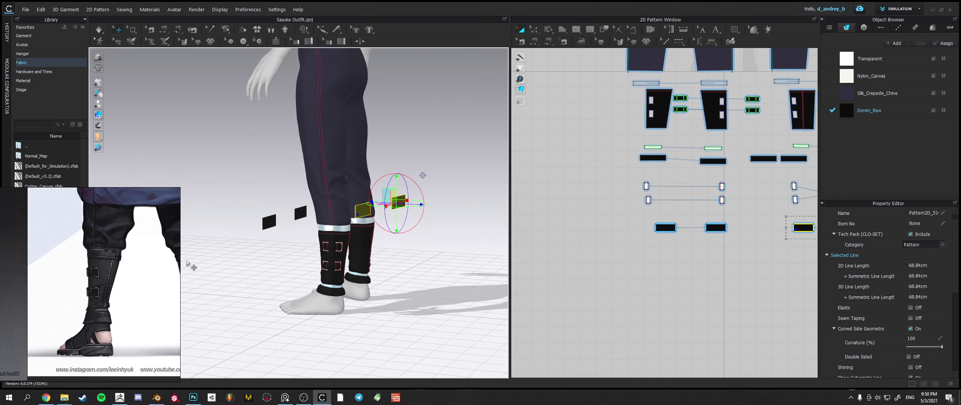
scroll(154, 263, "down", 5)
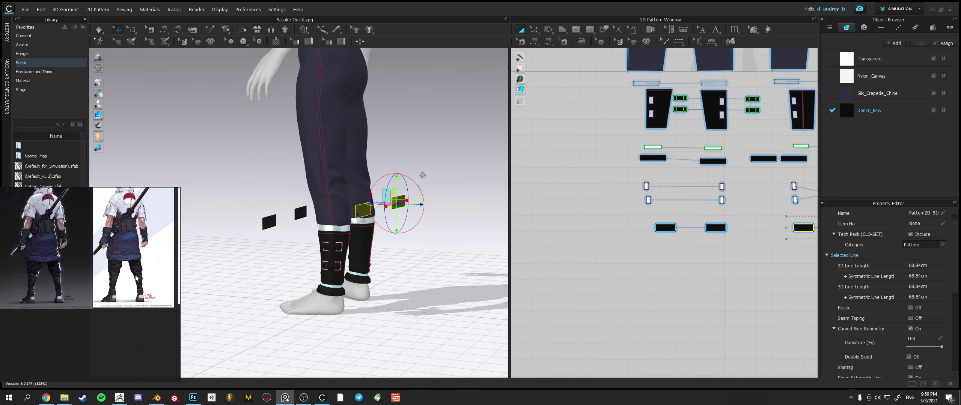
scroll(128, 290, "up", 5)
scroll(130, 289, "down", 4)
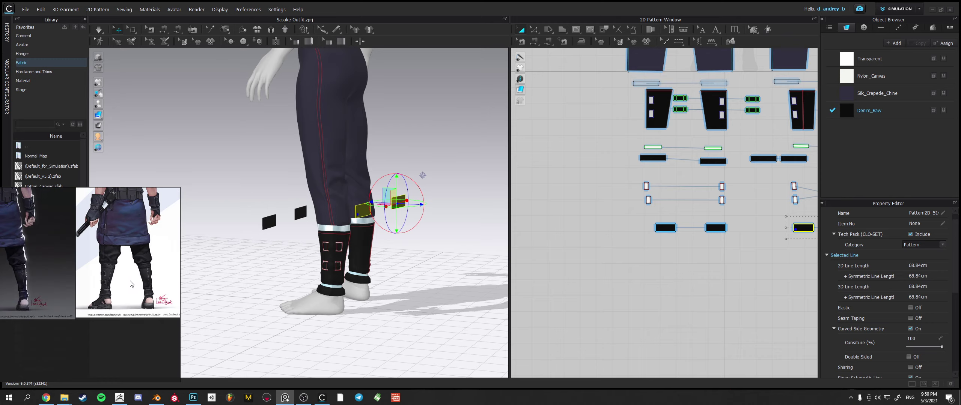
right_click_drag(334, 278, 192, 290)
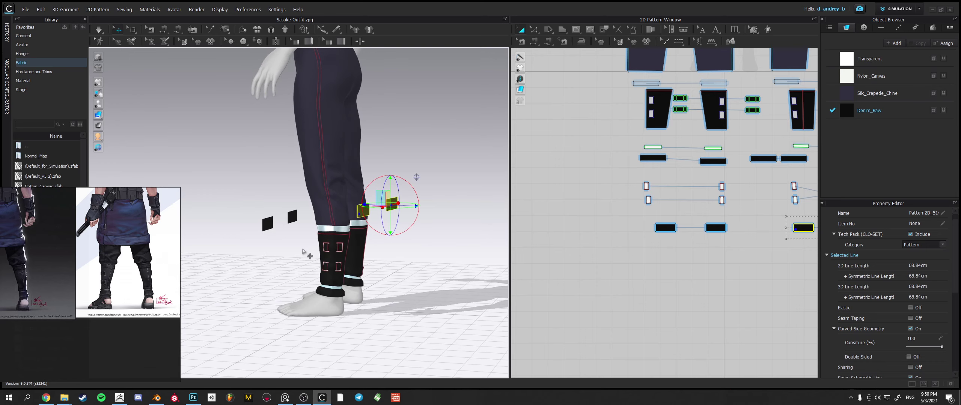
scroll(304, 249, "up", 2)
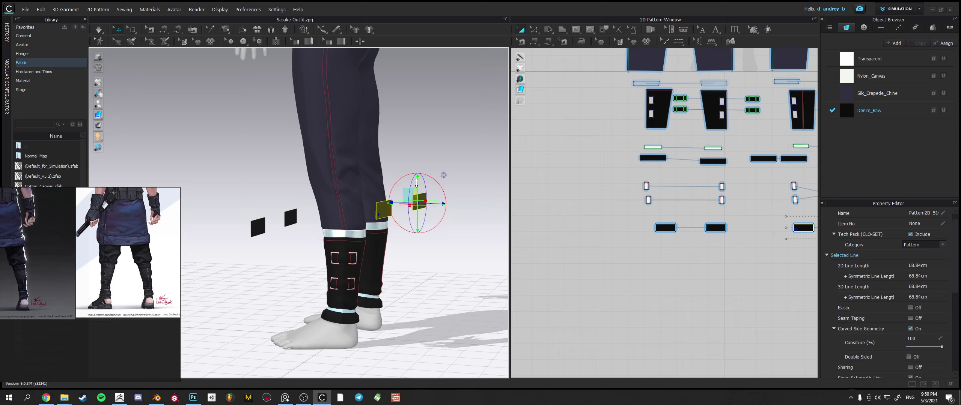
left_click_drag(417, 183, 416, 202)
right_click_drag(394, 229, 410, 231)
middle_click_drag(410, 232, 372, 226)
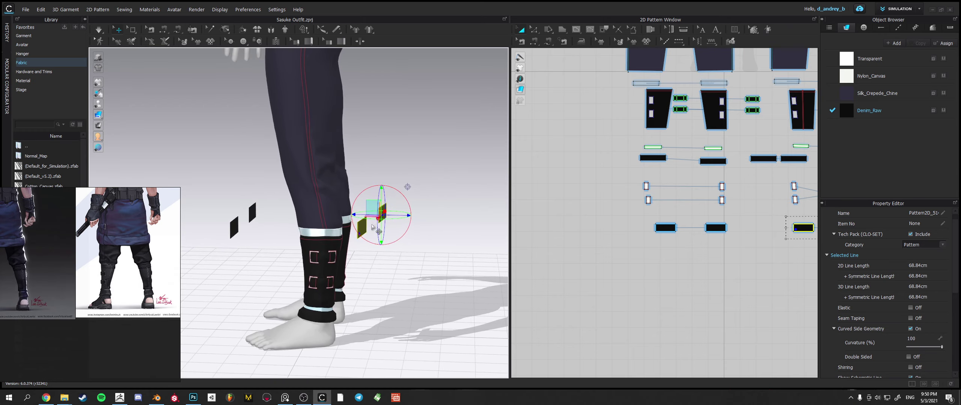
- Add one strip of the front pair to the selected rear pair, freeze all three, and select the outermost rear strip
scroll(662, 239, "down", 3)
left_click(667, 237, "shift")
right_click(669, 239)
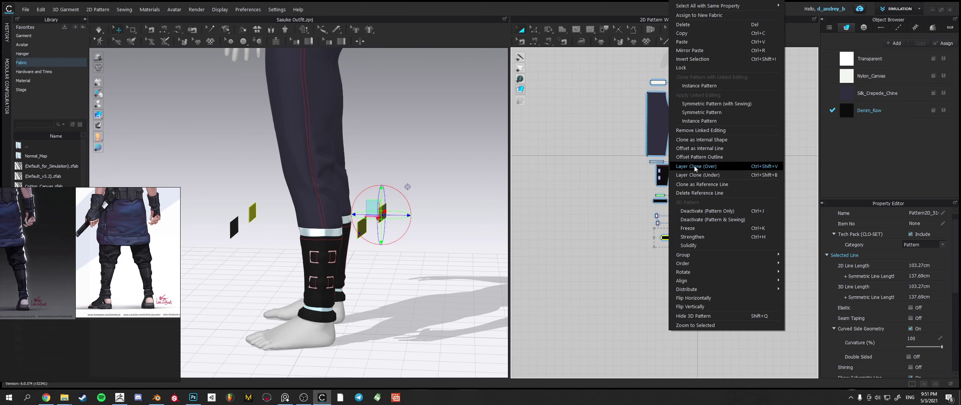
left_click(688, 228)
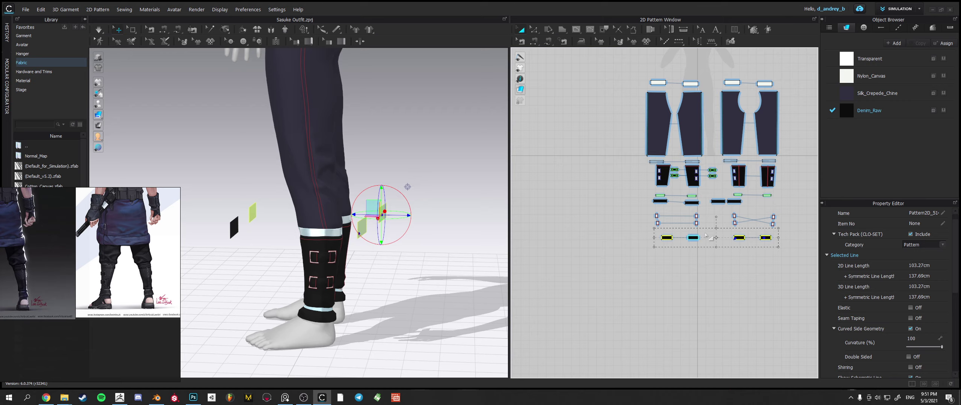
left_click(667, 237)
left_click(767, 239)
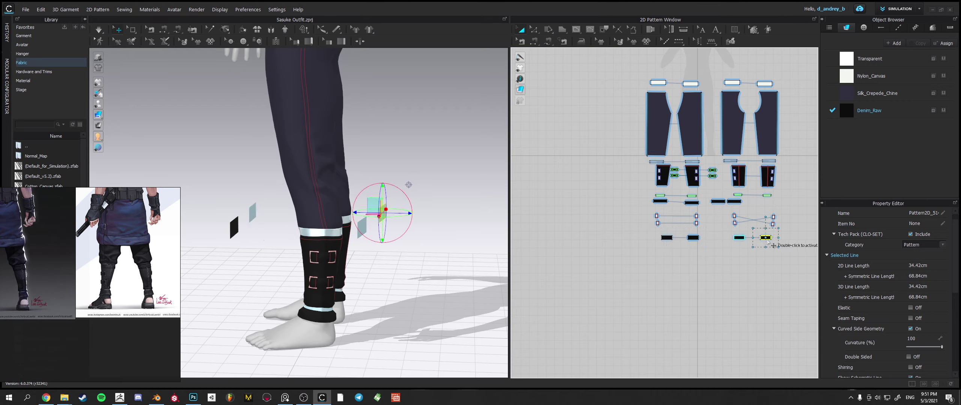
- Freeze the remaining black strip standing in front of the avatar's lower legs and clear the selection
left_click(232, 233)
right_click(231, 233)
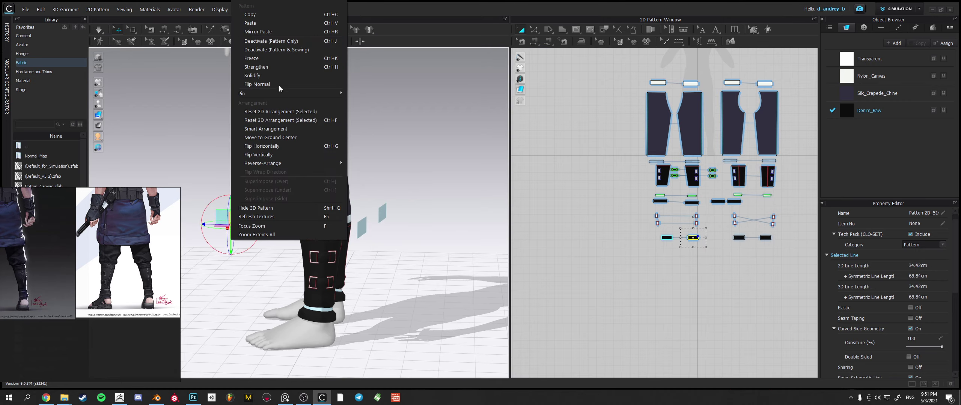
left_click(263, 59)
left_click(431, 138)
- Unfreeze the four band pieces around the tops of both calf wraps and start the simulation
left_click(340, 236)
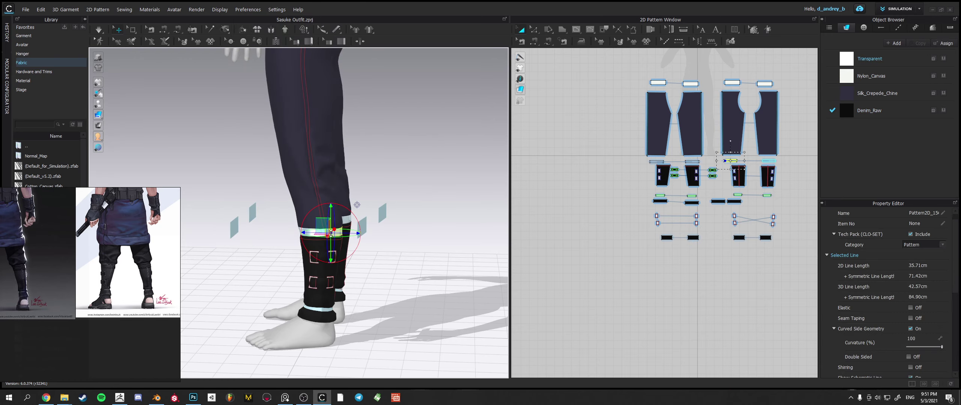
right_click_drag(338, 233, 357, 230)
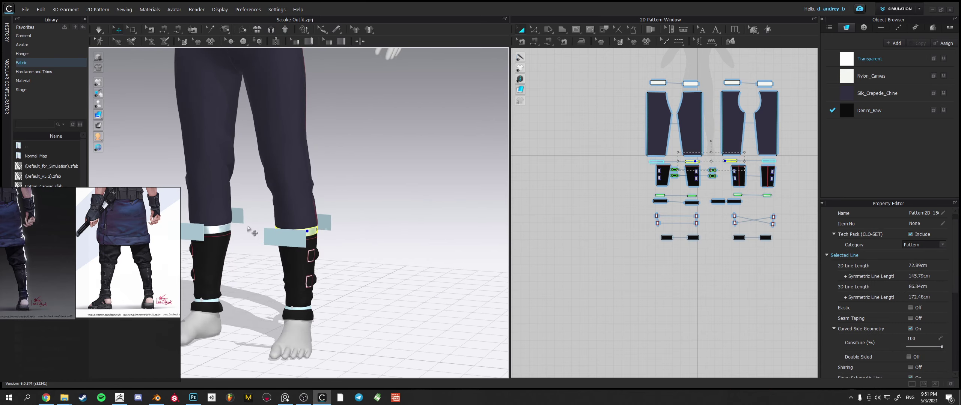
left_click(230, 227, "shift")
right_click_drag(234, 229, 357, 226)
left_click(227, 230, "shift")
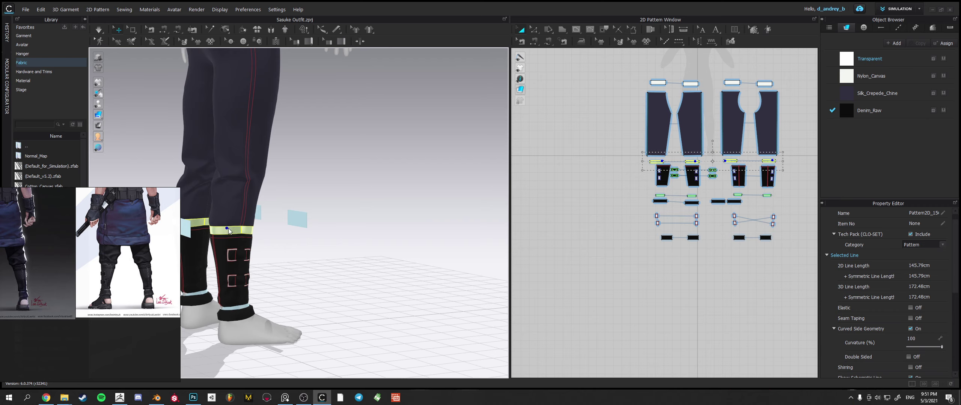
right_click(228, 228)
left_click(251, 49)
right_click_drag(283, 119, 380, 234)
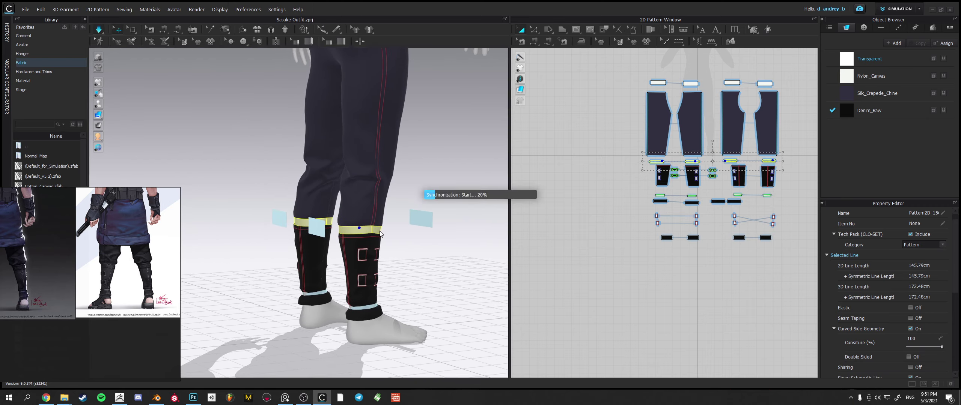
- Switch to the browser, open the New Music Mix 2021 video on YouTube, and return to the Sasuke Outfit project
left_click(46, 399)
scroll(739, 257, "down", 3)
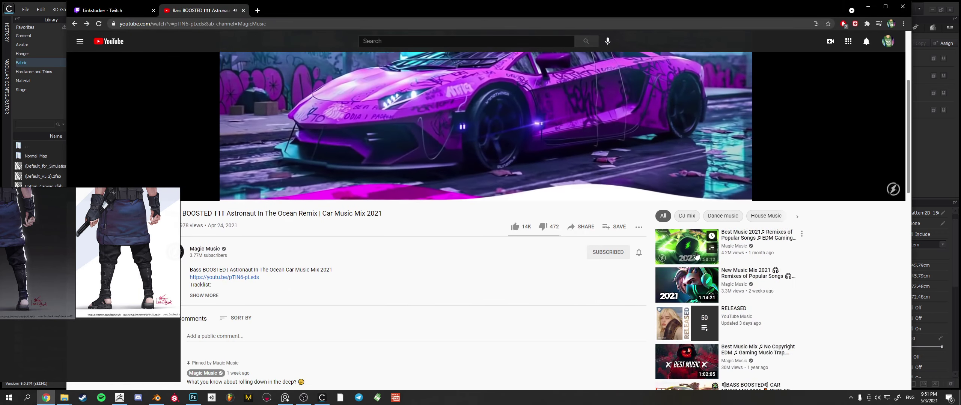
left_click(692, 255)
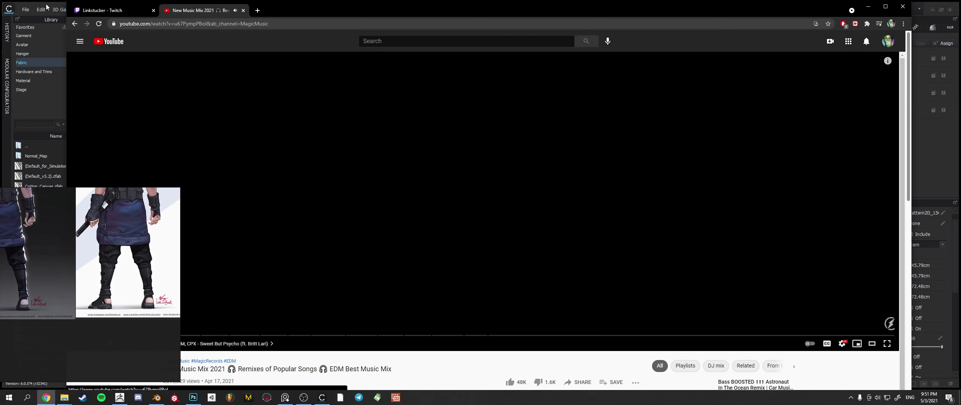
left_click(64, 14)
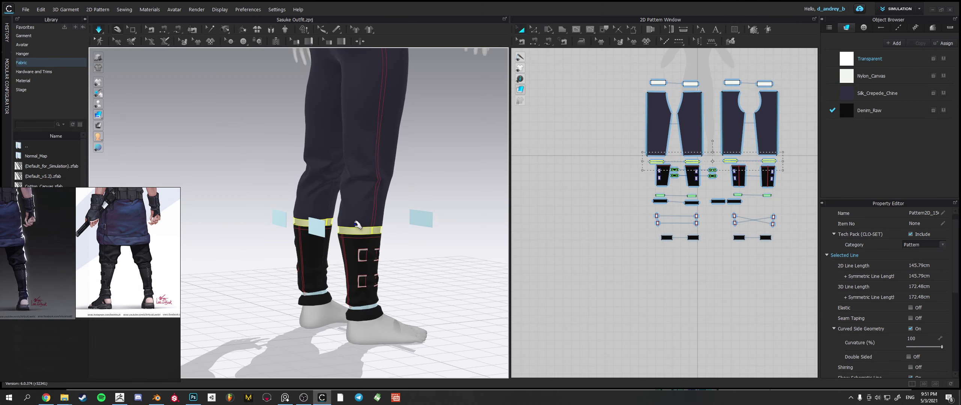
- Pull the right trouser hem and the front band below it upward in the running simulation
left_click(396, 237)
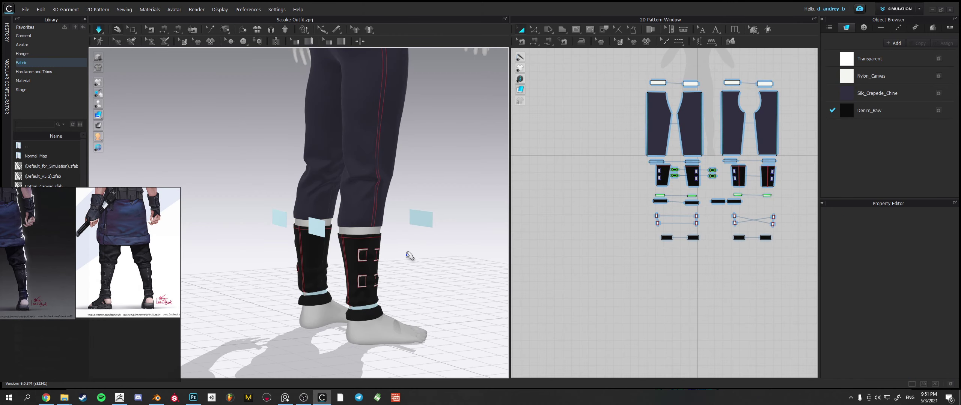
left_click(370, 227)
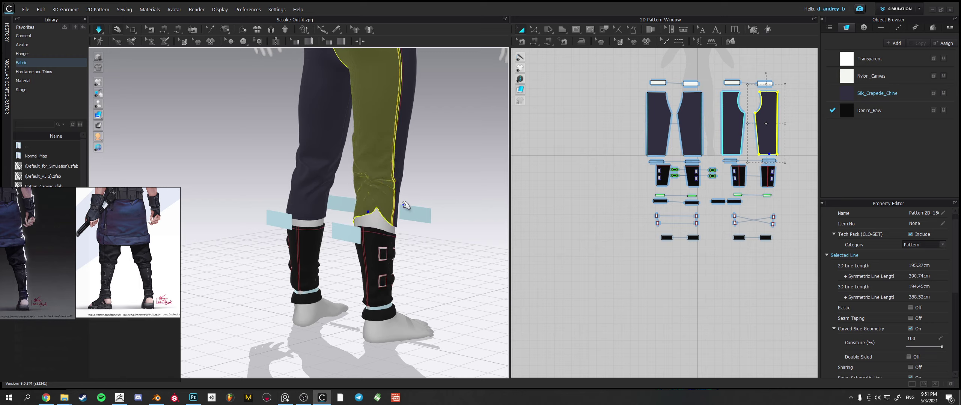
right_click_drag(405, 205, 339, 206)
left_click_drag(400, 223, 408, 165)
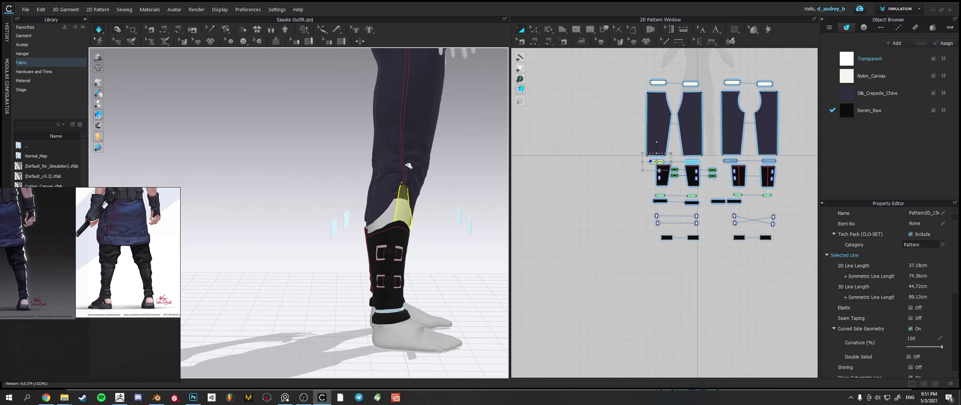
right_click_drag(430, 239, 533, 247)
left_click(366, 212)
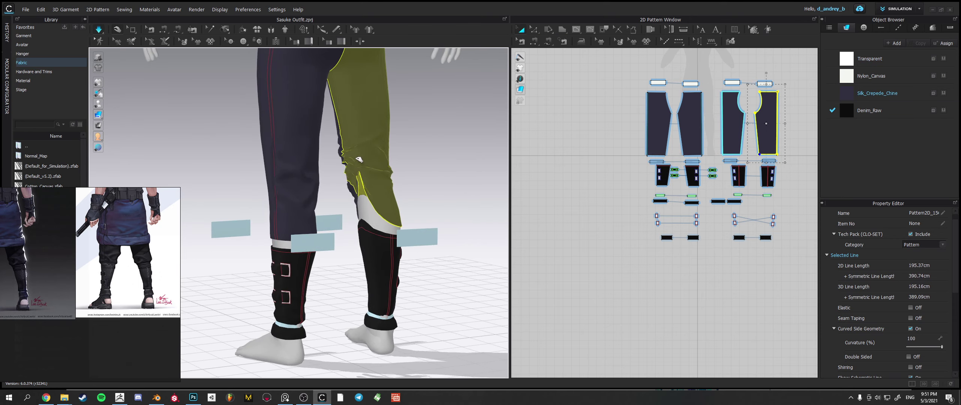
- Tug the back band and trouser hem of the right leg from behind and from the outer side
right_click_drag(384, 198, 390, 196)
left_click(390, 196)
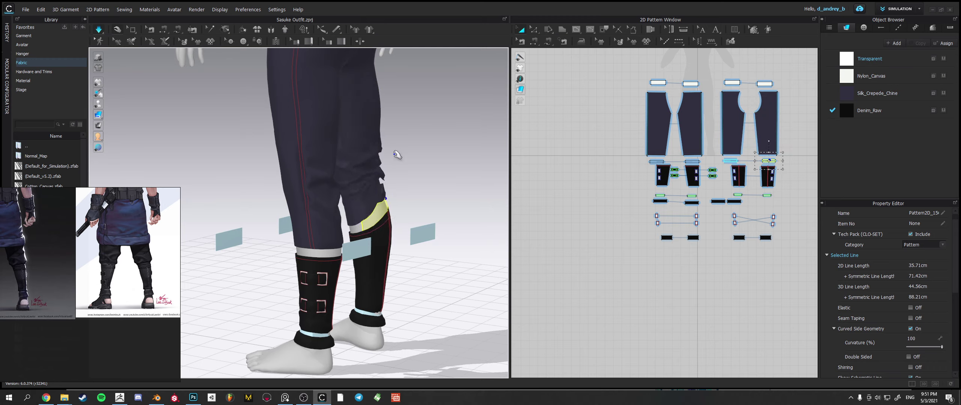
right_click_drag(397, 155, 307, 191)
left_click(428, 178)
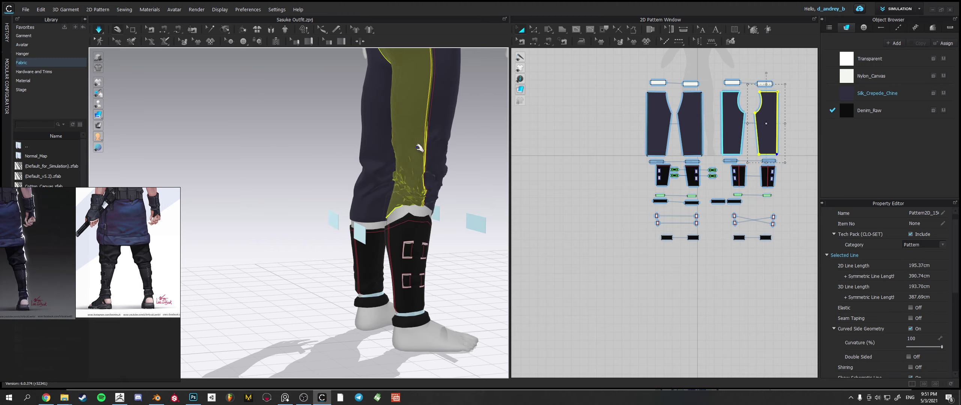
right_click_drag(455, 202, 438, 221)
left_click(444, 225)
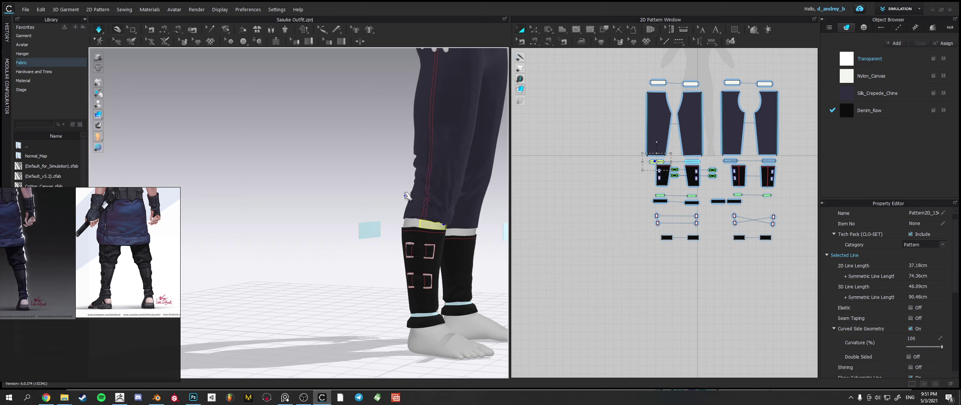
- Pull the right leg's back and front bands upward at several points so they sit evenly above the calf wrap
right_click_drag(405, 196, 544, 208)
left_click_drag(439, 227, 440, 216)
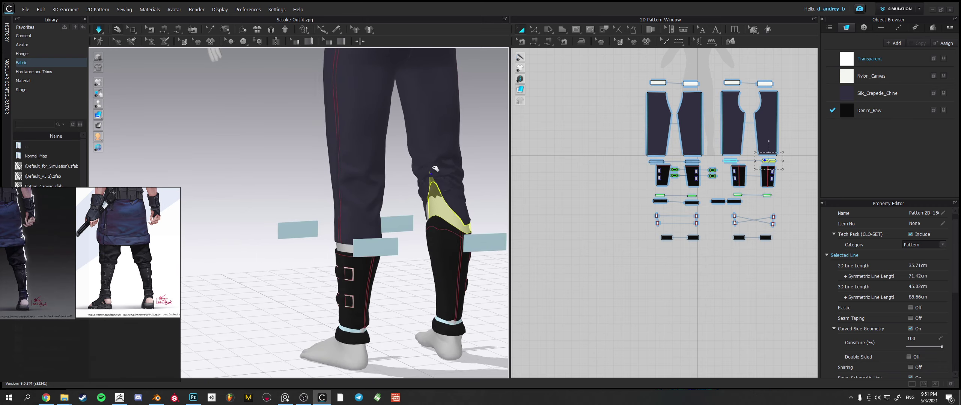
right_click_drag(471, 209, 475, 230)
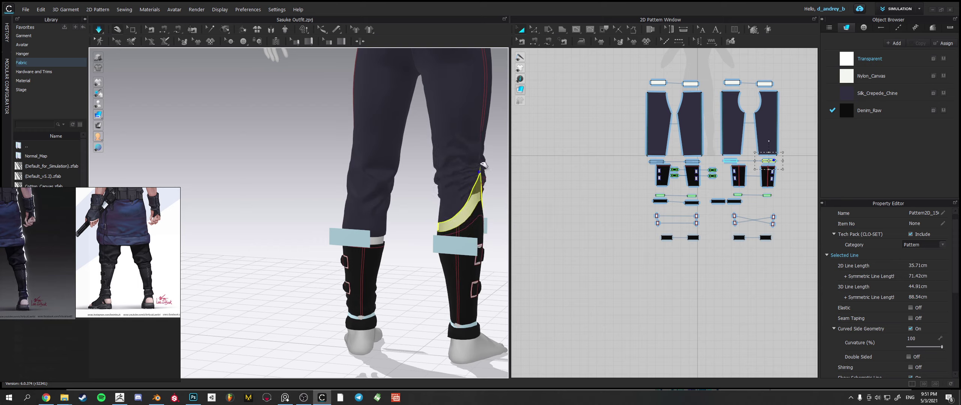
right_click_drag(467, 216, 454, 229)
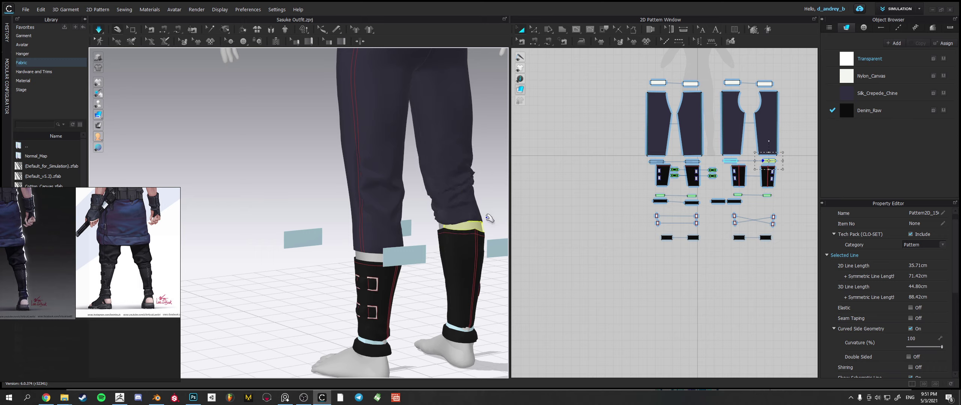
right_click_drag(490, 219, 466, 188)
left_click(493, 171)
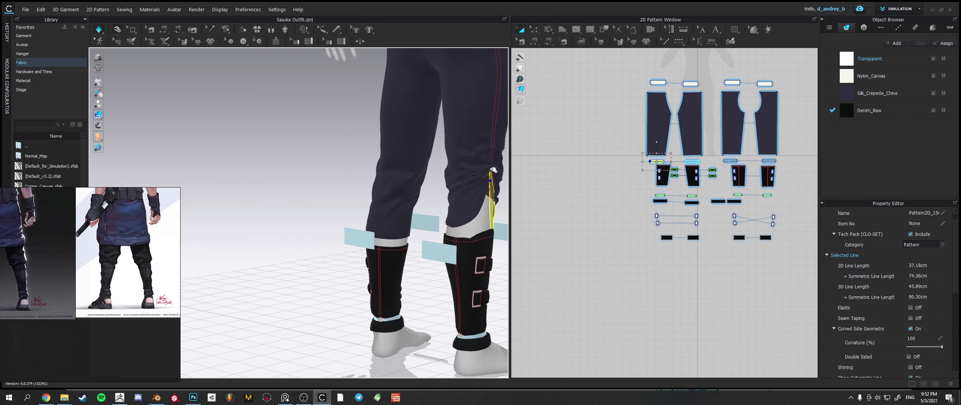
- Select the front and back bands at the top of the right calf wrap and freeze both
right_click_drag(493, 171, 342, 245)
scroll(344, 251, "up", 5)
scroll(342, 245, "up", 3)
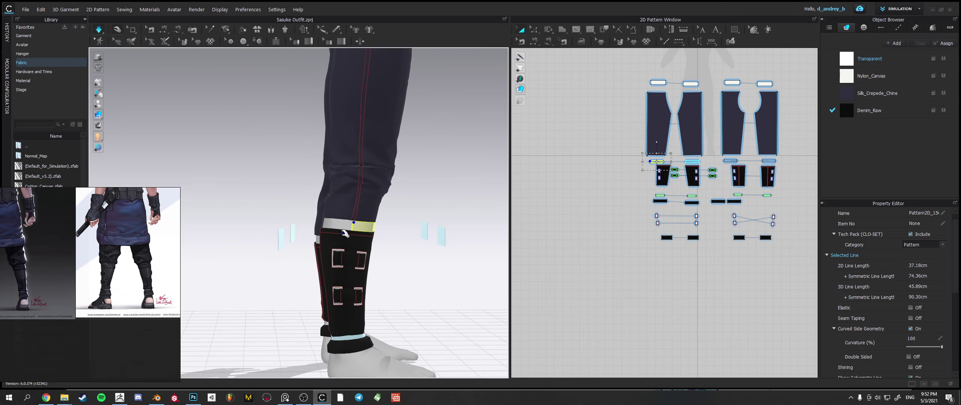
left_click(360, 226, "shift")
right_click(361, 227)
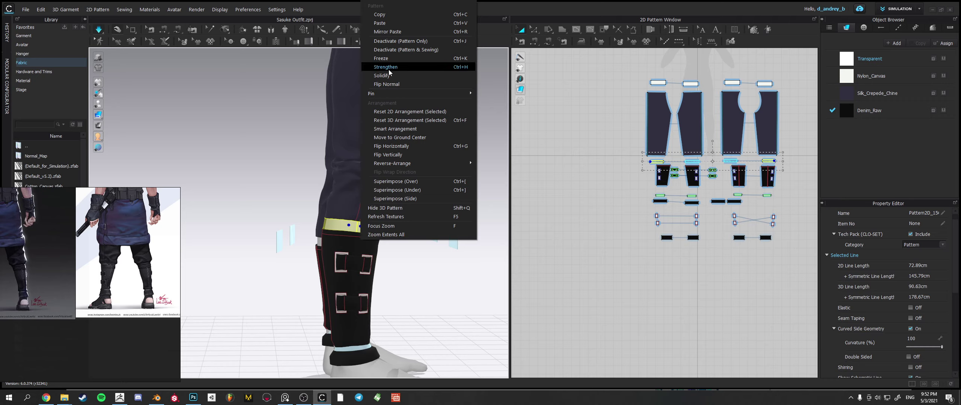
left_click(386, 58)
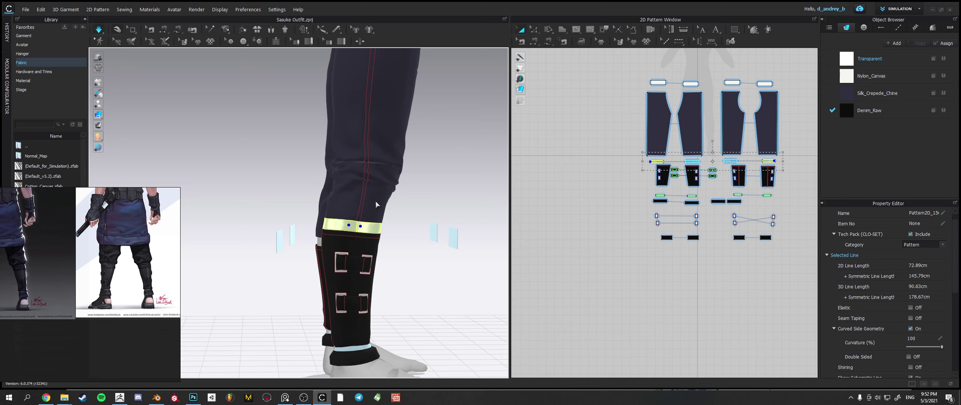
- Select both bands at the top of the left calf wrap and pull them upward in the simulation
right_click_drag(375, 201, 379, 203)
middle_click_drag(339, 230, 386, 215)
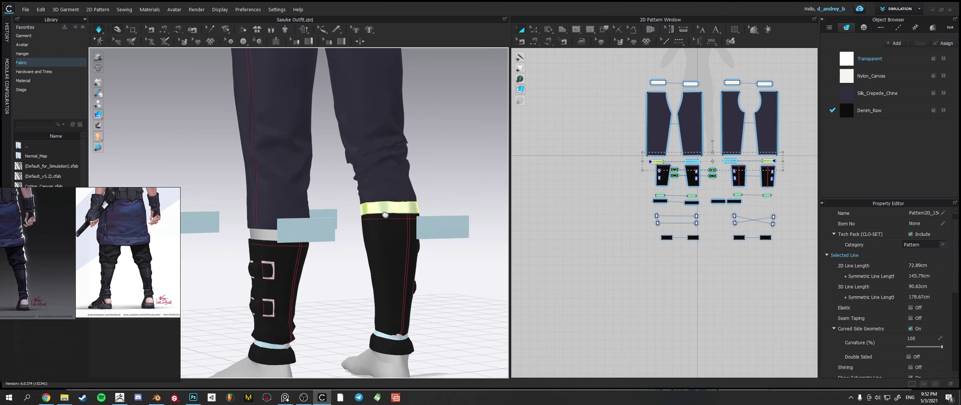
right_click_drag(355, 236, 356, 210)
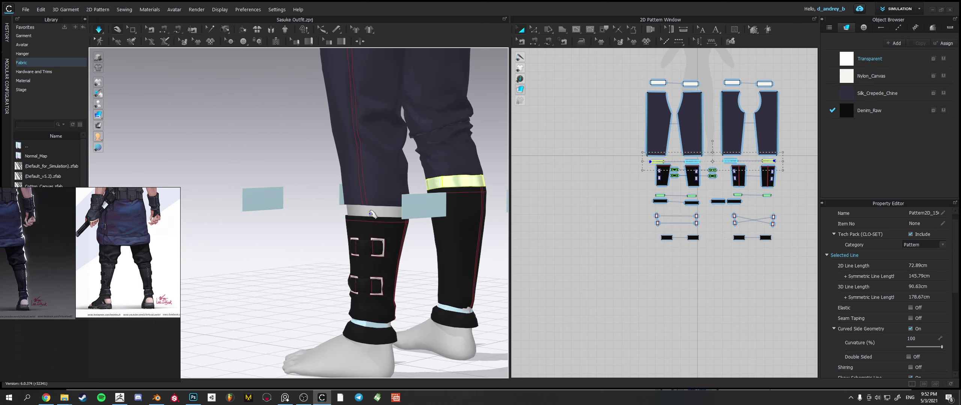
left_click(356, 208)
left_click(353, 208, "shift")
left_click_drag(377, 211, 380, 81)
- Tug the left leg's bands upward along their outer side and back to level them above the wrap
right_click_drag(420, 161, 395, 211)
middle_click_drag(395, 211, 390, 213)
mouse_move(346, 215)
left_mouse_down()
mouse_move(371, 130)
mouse_move(361, 108)
mouse_move(357, 202)
left_mouse_up()
right_click_drag(358, 203, 370, 206)
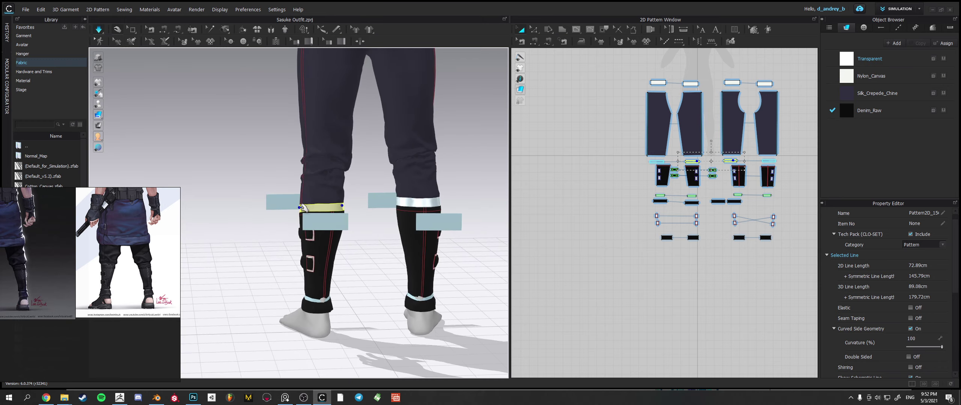
left_click_drag(309, 208, 294, 161)
left_click_drag(288, 136, 311, 195)
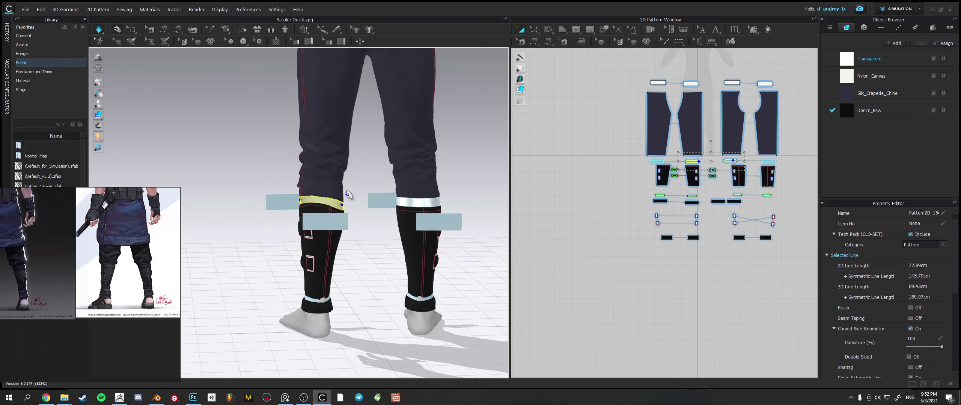
- Pull the left leg's back band upward at its inner and outer ends
right_click_drag(363, 207, 345, 209)
left_click(349, 203)
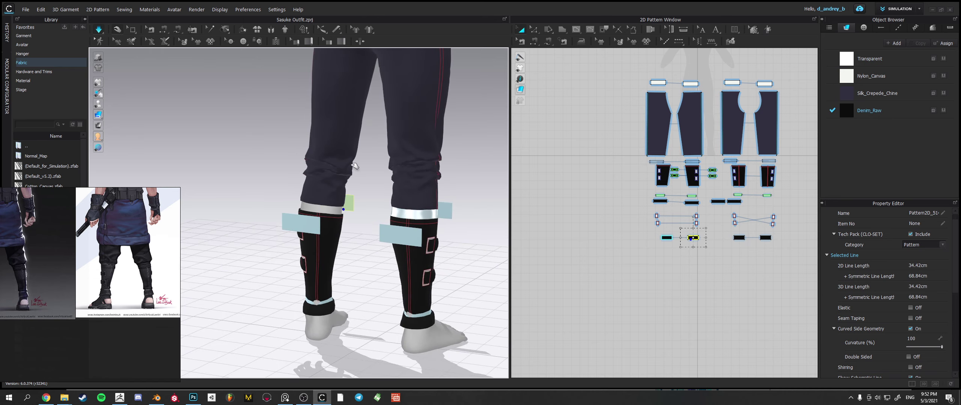
left_click(341, 209)
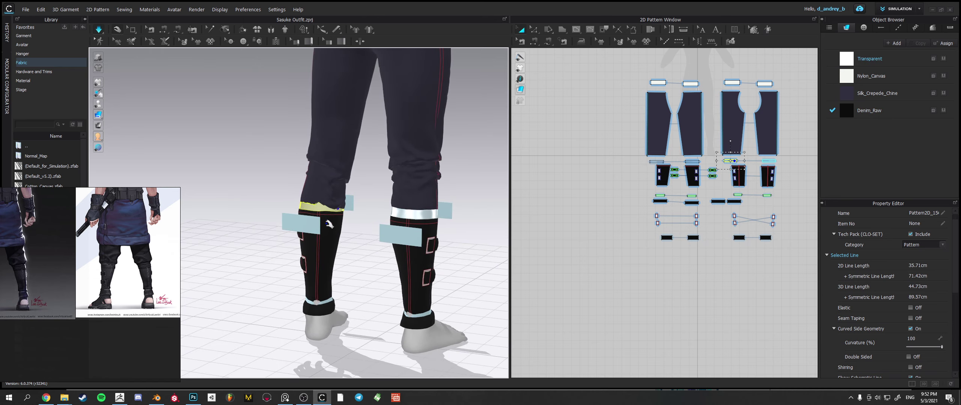
right_click_drag(329, 224, 344, 220)
left_click_drag(307, 209, 292, 124)
right_click_drag(363, 217, 349, 214)
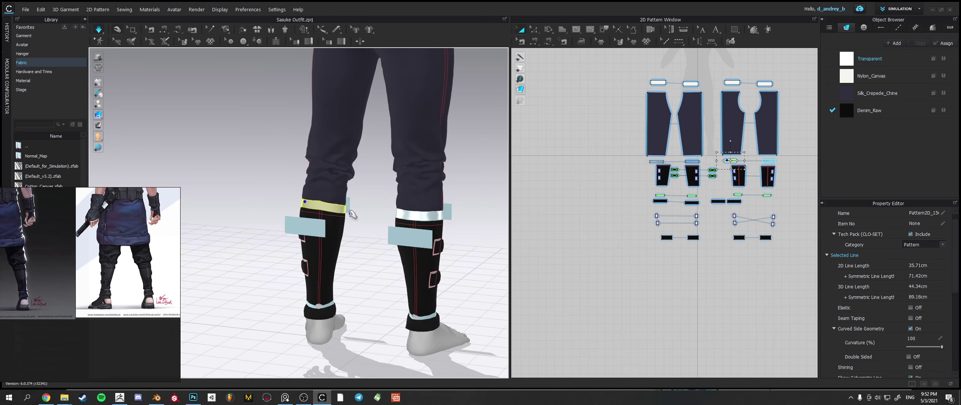
left_click_drag(344, 208, 352, 144)
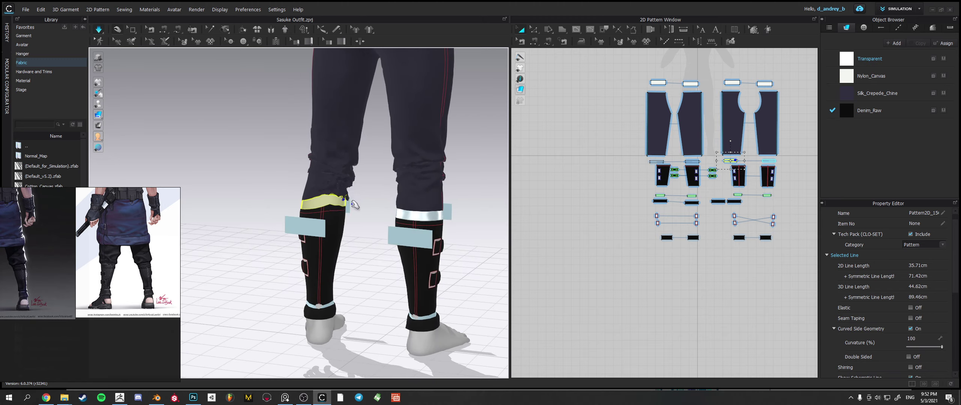
- Lift the left leg's front band at the outer side of the calf
right_click_drag(353, 144, 481, 248)
right_click_drag(378, 226, 308, 215)
left_click_drag(316, 209, 284, 144)
right_click_drag(285, 143, 253, 208)
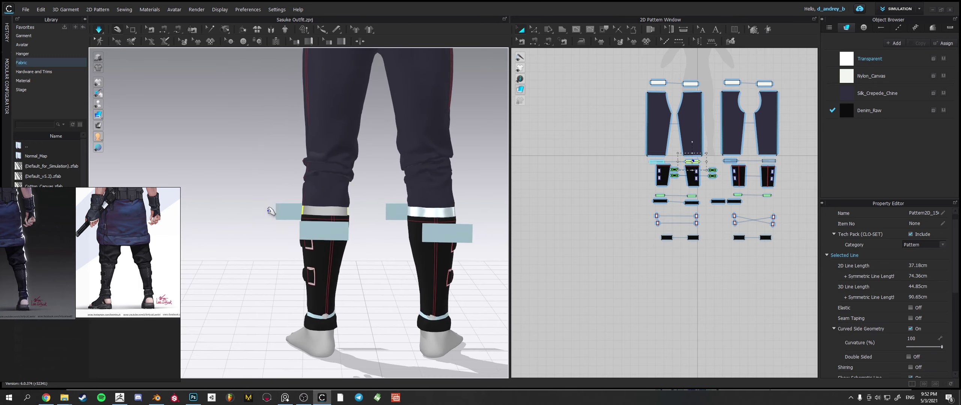
- Freeze the front and back bands at the top of the left calf wrap and clear the selection
left_click(334, 213)
right_click(334, 213)
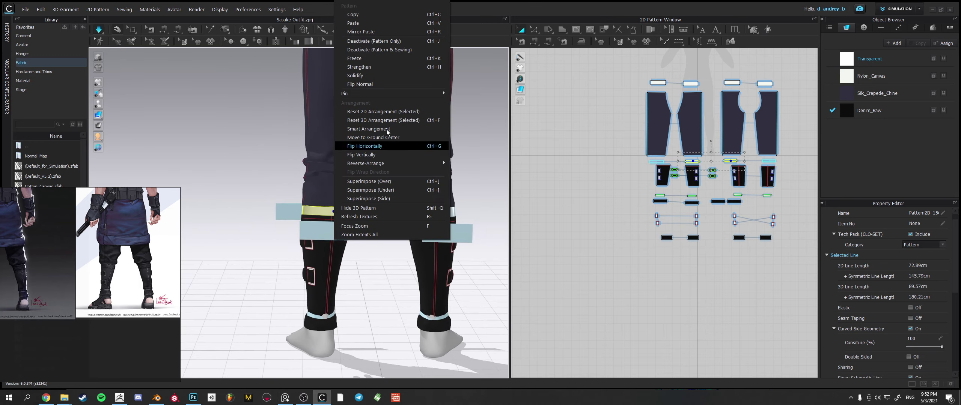
left_click(365, 58)
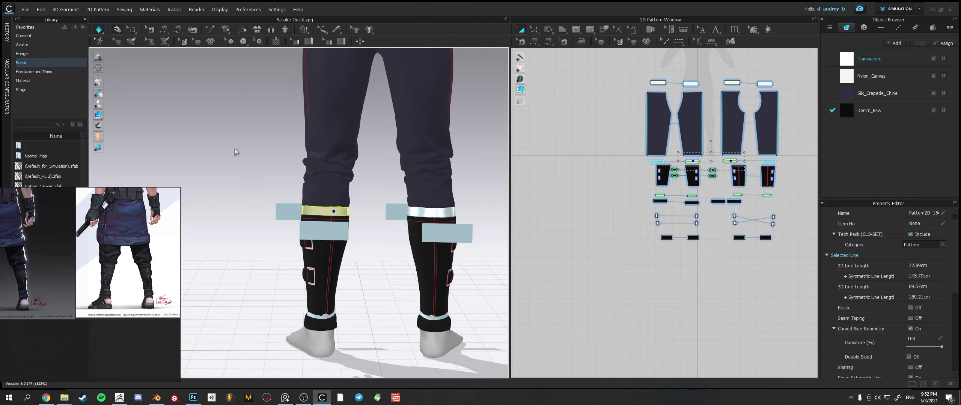
left_click(256, 175)
- Tug the back panels of both trouser legs just above the bands to settle the hem folds
right_click_drag(287, 220, 379, 207)
left_click(367, 196)
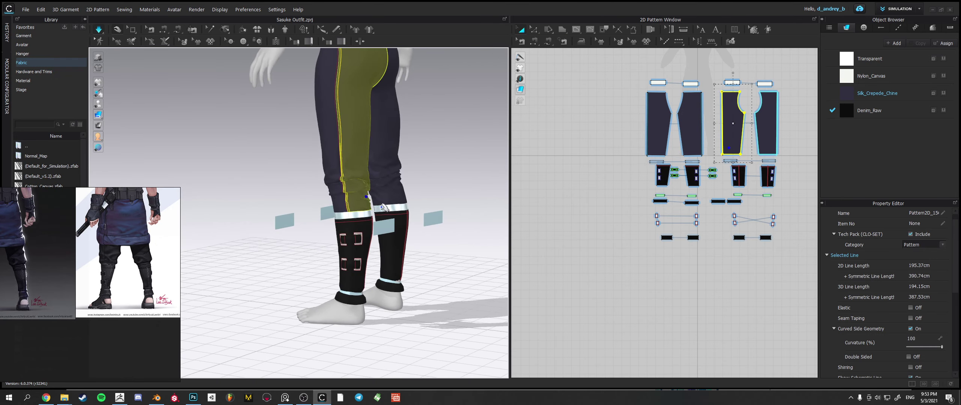
left_click(403, 188)
right_click_drag(404, 136, 402, 199)
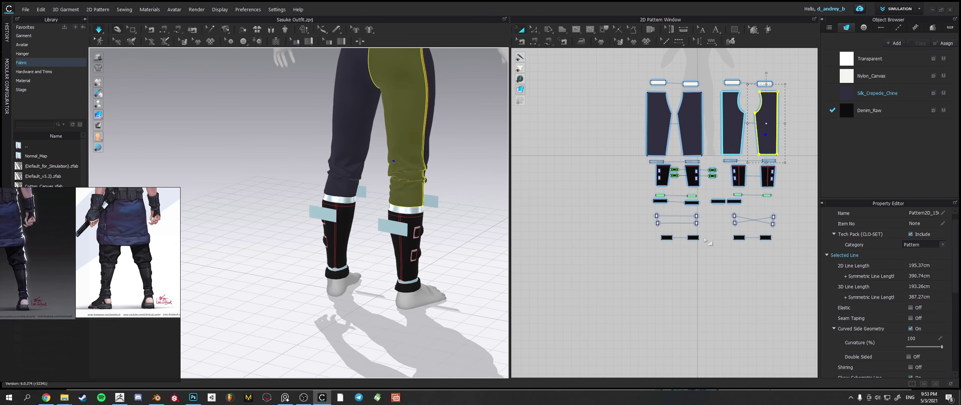
left_click(341, 191, "shift")
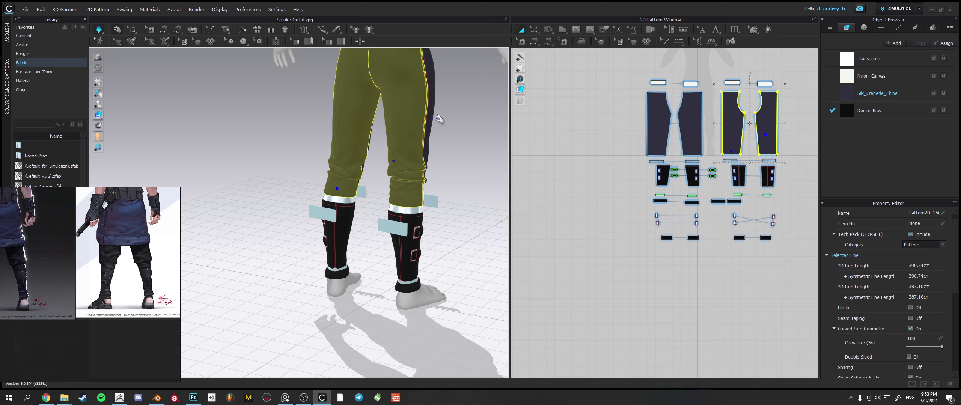
right_click_drag(439, 119, 361, 134)
left_click(359, 134, "shift")
left_click(385, 150, "shift")
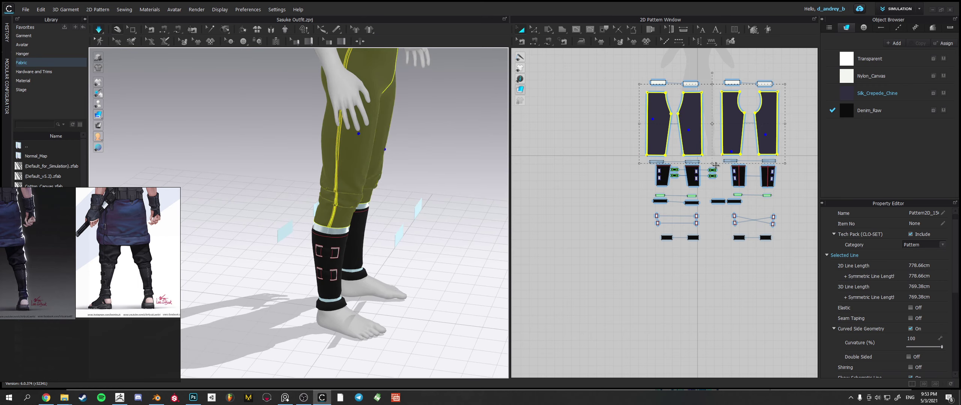
left_click(610, 154)
- Shorten the trouser legs slightly by moving the front and back hem edges up, and simulate the result
scroll(676, 164, "up", 5)
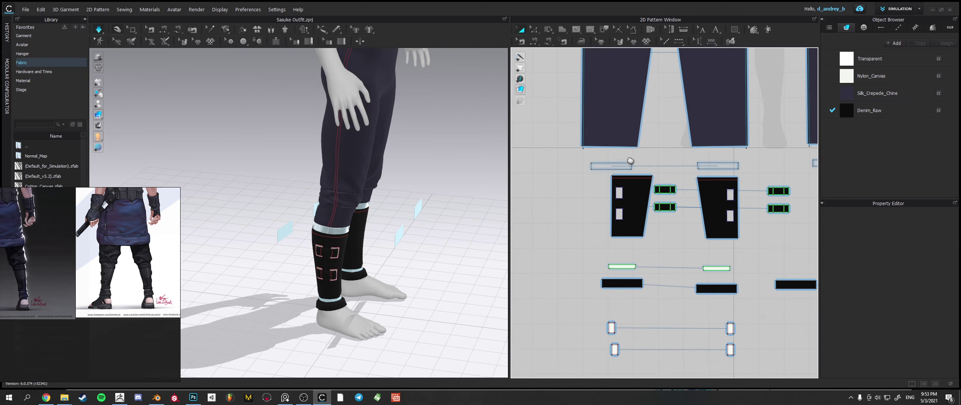
left_click(534, 30)
left_click(544, 178)
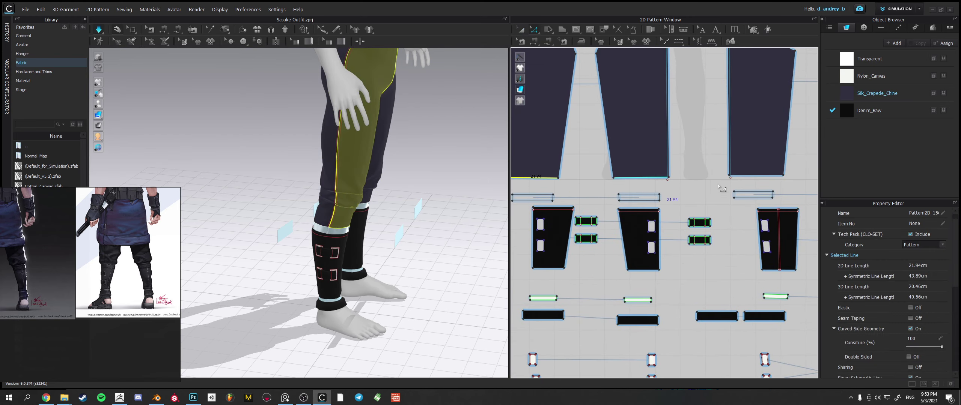
left_click(751, 176, "shift")
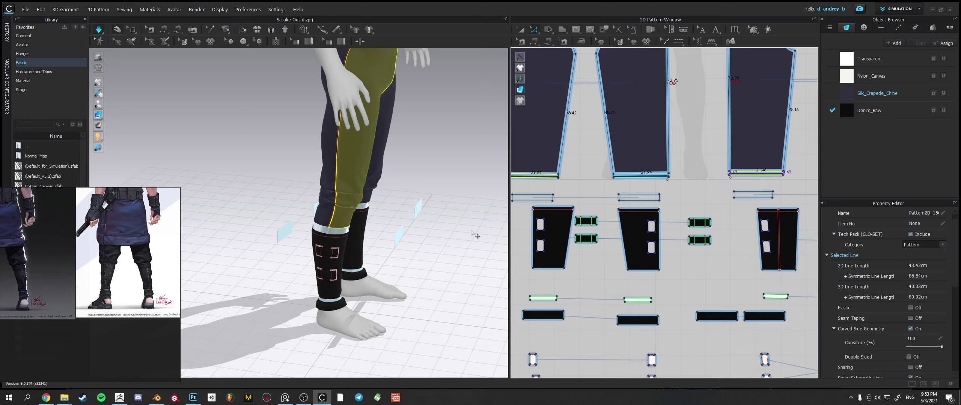
key("space")
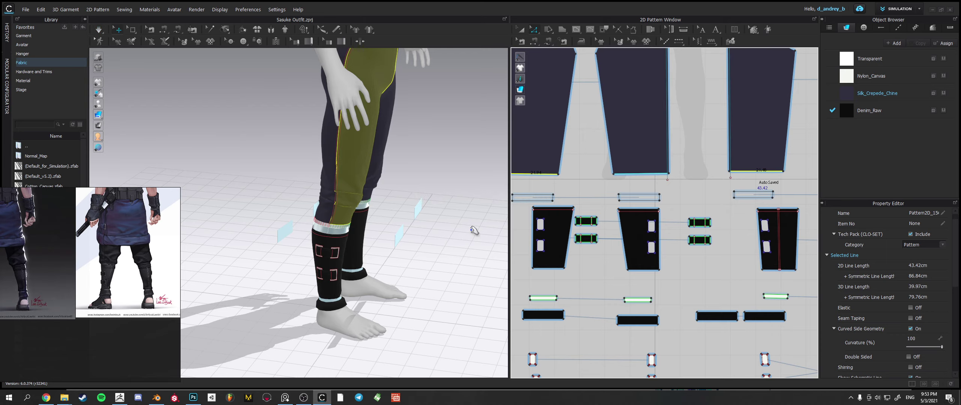
key("space")
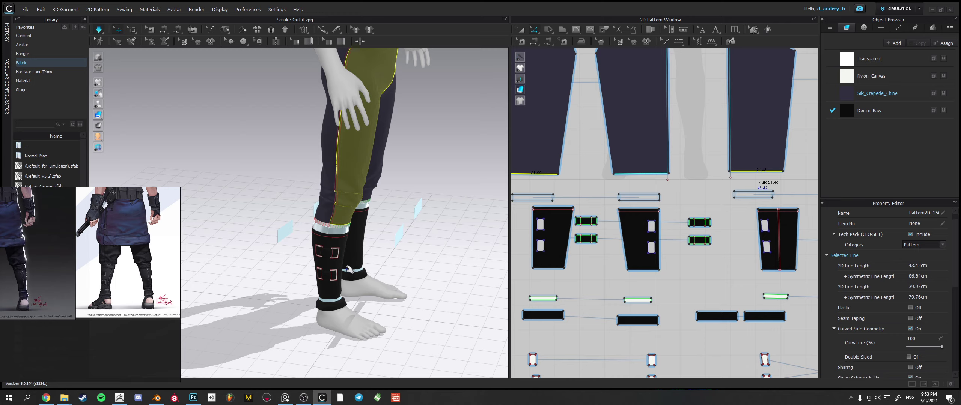
- Pull the left trouser leg's back panel down just above the knee band to settle its folds
right_click_drag(348, 269, 450, 268)
left_click(449, 268)
right_click_drag(398, 231, 411, 231)
left_click_drag(373, 174, 380, 220)
right_click_drag(399, 216, 340, 211)
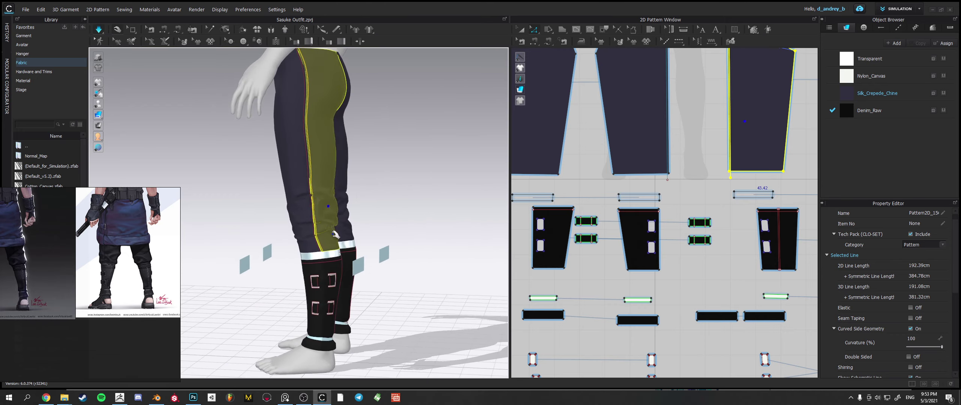
left_click(415, 218)
right_click_drag(415, 218, 302, 236)
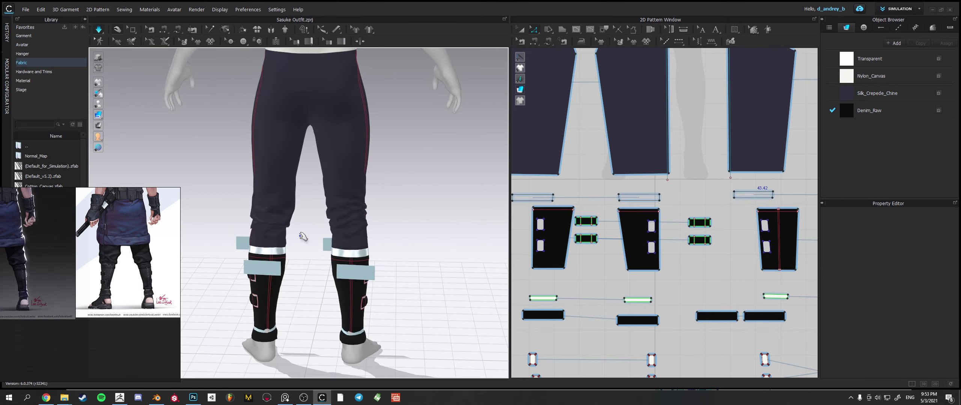
left_click_drag(272, 233, 270, 255)
right_click_drag(299, 249, 345, 233)
left_click(377, 233)
- Unfreeze the four elastic strips around the ankles of both calf wraps so they tighten in simulation
scroll(358, 255, "up", 3)
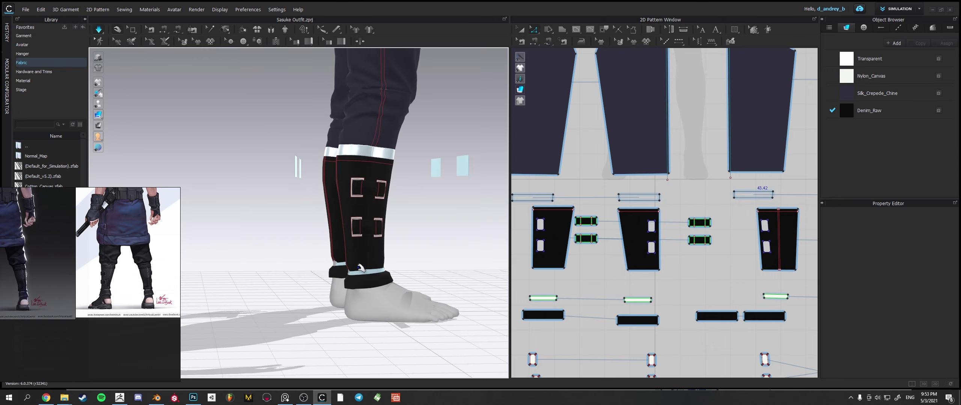
left_click(364, 267)
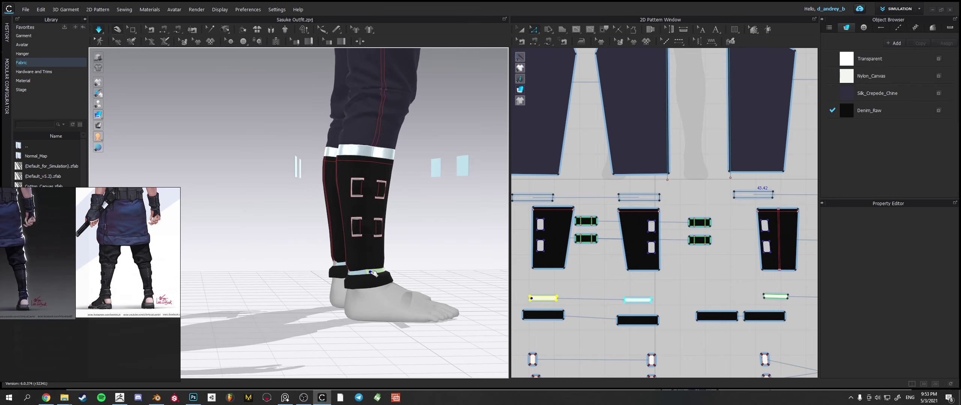
mouse_move(364, 268)
right_mouse_down()
mouse_move(385, 274)
mouse_move(366, 271)
right_mouse_up()
left_click(363, 274, "shift")
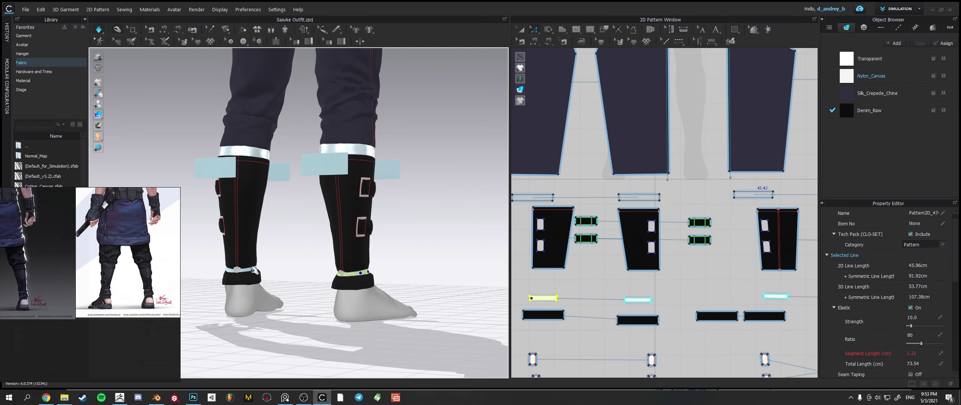
left_click(237, 271, "shift")
right_click_drag(235, 271, 246, 270)
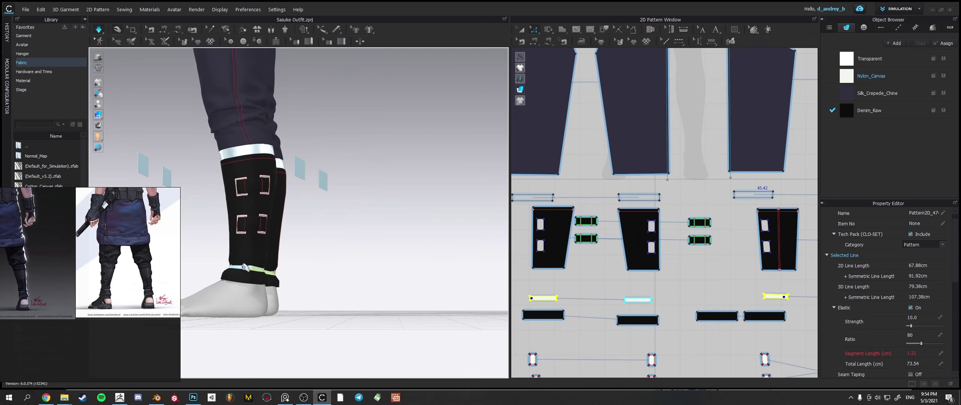
left_click(244, 267, "shift")
right_click(244, 267)
left_click(275, 92)
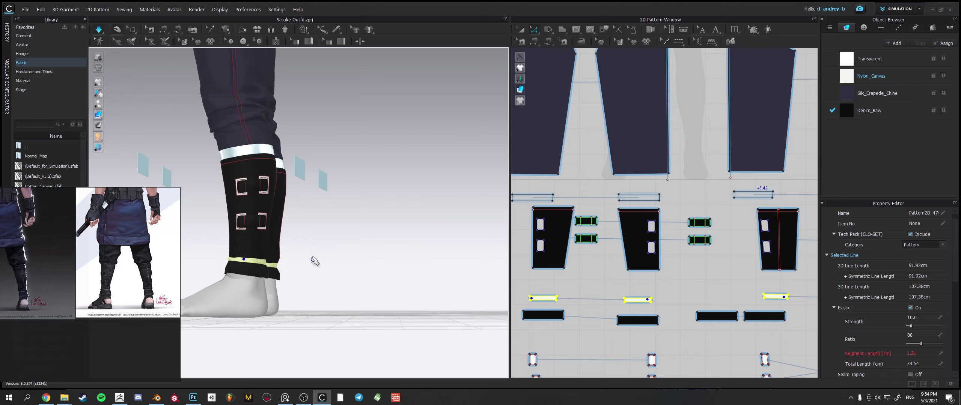
- Freeze the four settled ankle elastic strips
right_click_drag(331, 265, 182, 272)
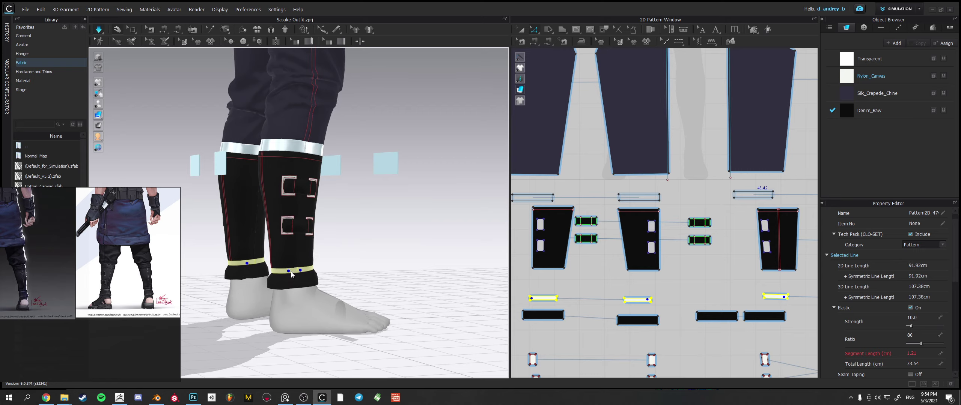
right_click(291, 273)
left_click(318, 87)
- Lengthen the front and back ankle cuffs slightly by moving their bottom edges down, and simulate the result
scroll(366, 248, "up", 3)
right_click_drag(360, 246, 300, 244)
left_click(427, 257)
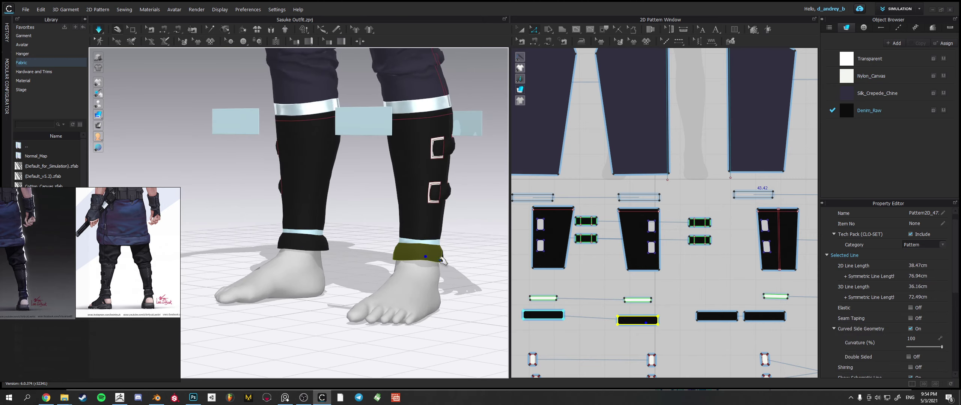
left_click(441, 263, "shift")
left_click(314, 247, "shift")
left_click(327, 246, "shift")
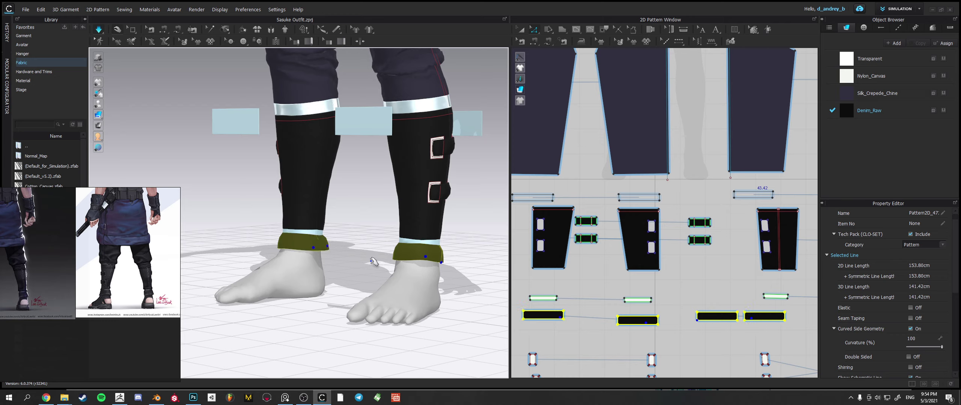
left_click(543, 320)
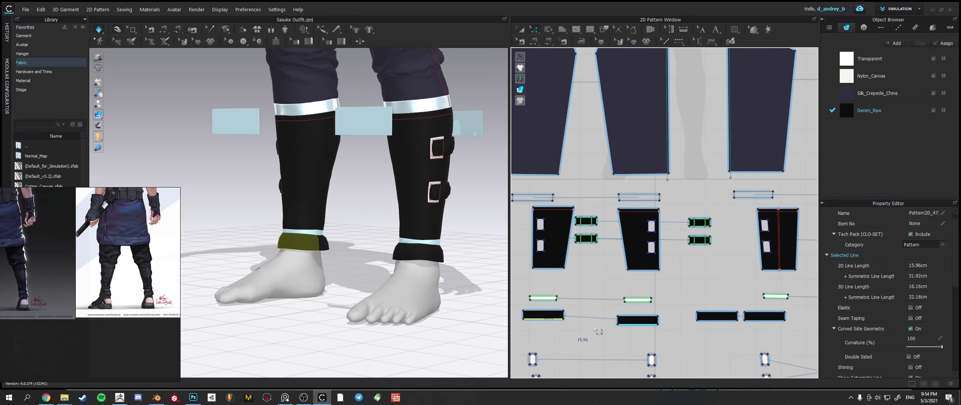
left_click(712, 322, "shift")
left_click_drag(713, 325, 698, 330)
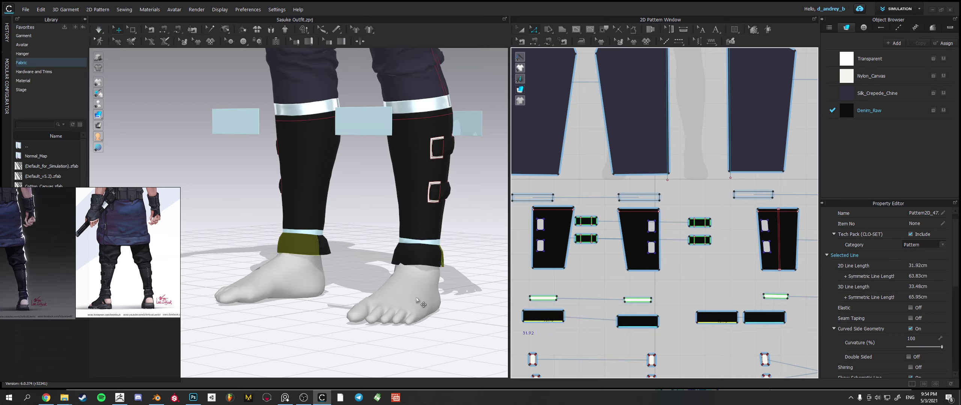
key("space")
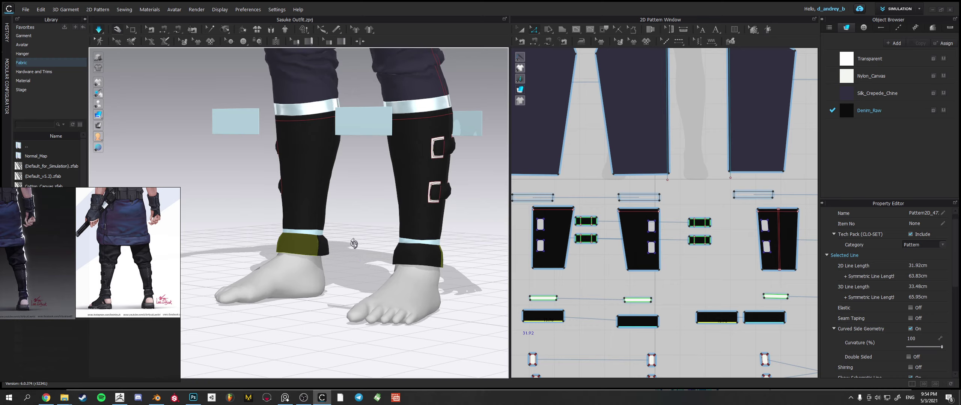
mouse_move(357, 248)
right_mouse_down()
mouse_move(361, 259)
mouse_move(422, 233)
mouse_move(489, 235)
mouse_move(322, 237)
mouse_move(375, 232)
mouse_move(482, 239)
mouse_move(281, 242)
mouse_move(521, 240)
mouse_move(366, 238)
right_mouse_up()
scroll(364, 235, "up", 4)
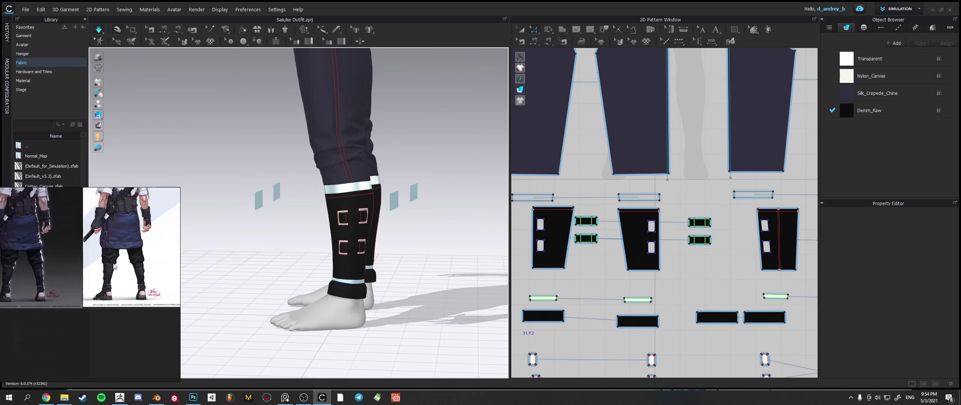
scroll(135, 270, "up", 3)
scroll(354, 206, "up", 3)
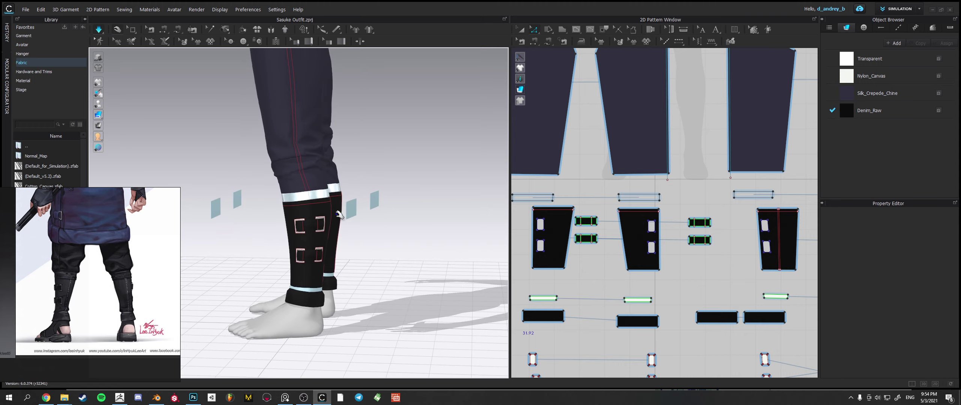
left_click(371, 208)
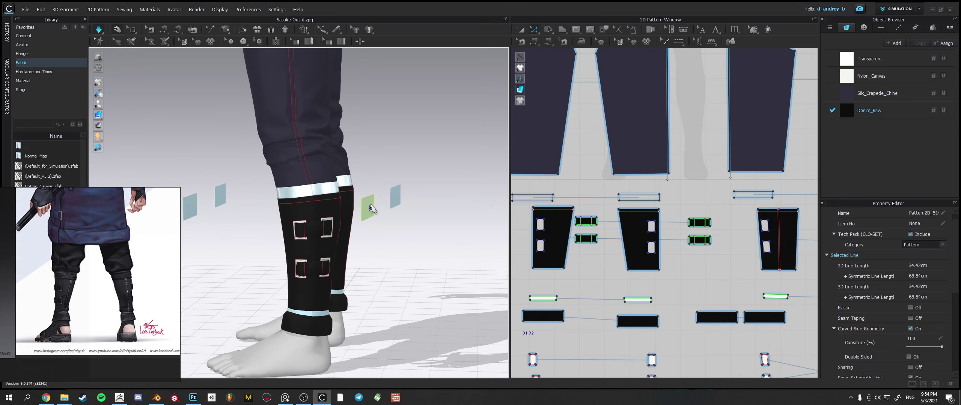
left_click(397, 194, "shift")
left_click(190, 206, "shift")
left_click(220, 195, "shift")
right_click(224, 196)
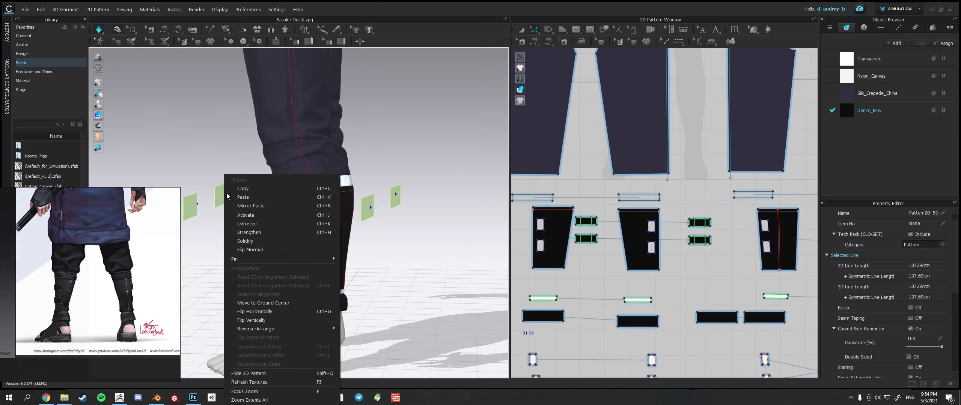
right_click(386, 148)
- Pause the simulation and unfreeze the four loose strips in front of and behind the calves
key("space")
left_click(380, 121)
left_click(391, 195)
left_click(365, 207, "shift")
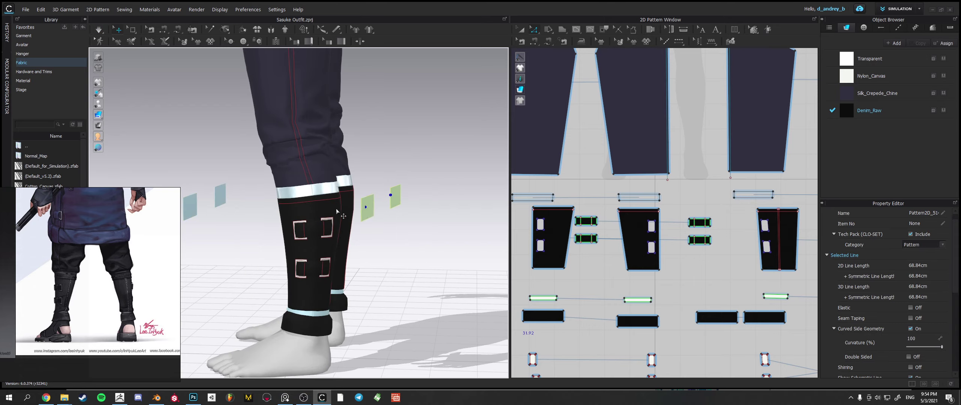
left_click(226, 193, "shift")
left_click(188, 207, "shift")
right_click(187, 207)
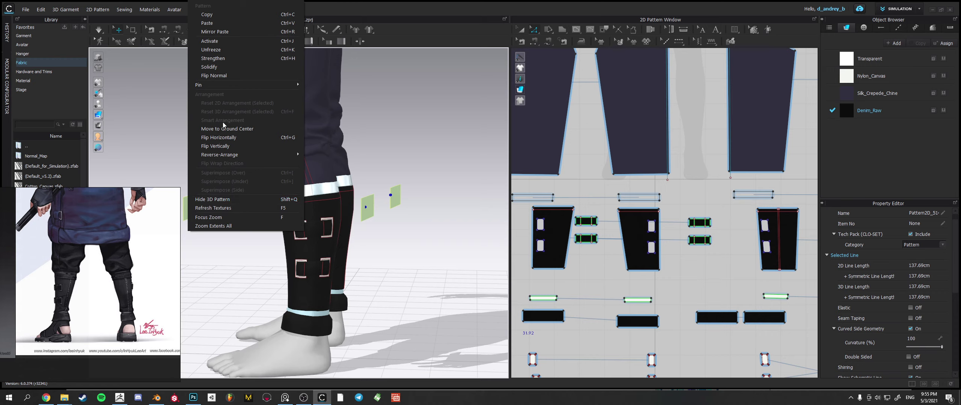
left_click(216, 52)
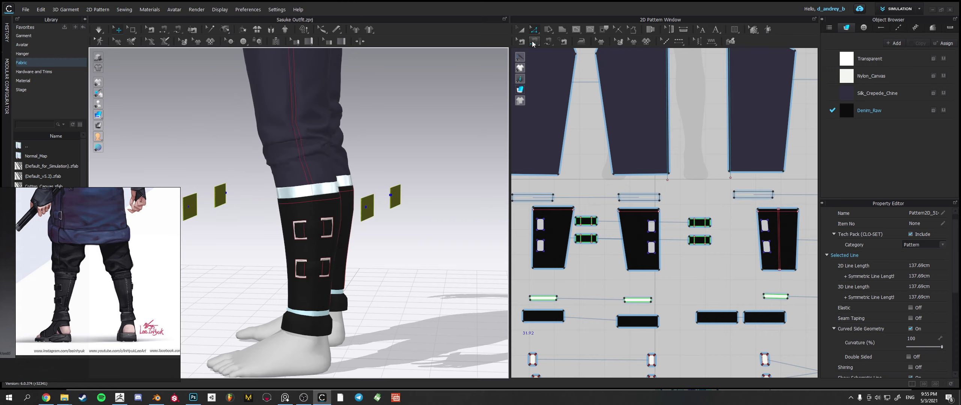
- Sew the loose back and front strips' lower edges to the top edges of the matching calf wrap panels
left_click(532, 44)
scroll(604, 235, "down", 3)
middle_click_drag(605, 236, 614, 184)
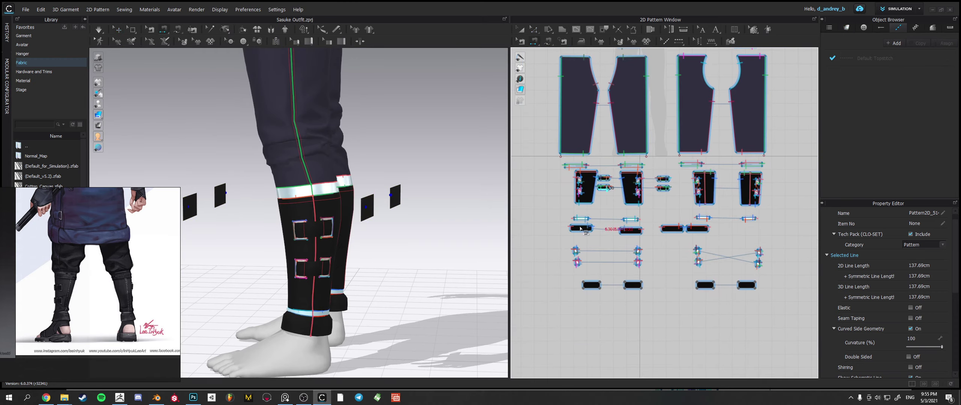
left_click(362, 220)
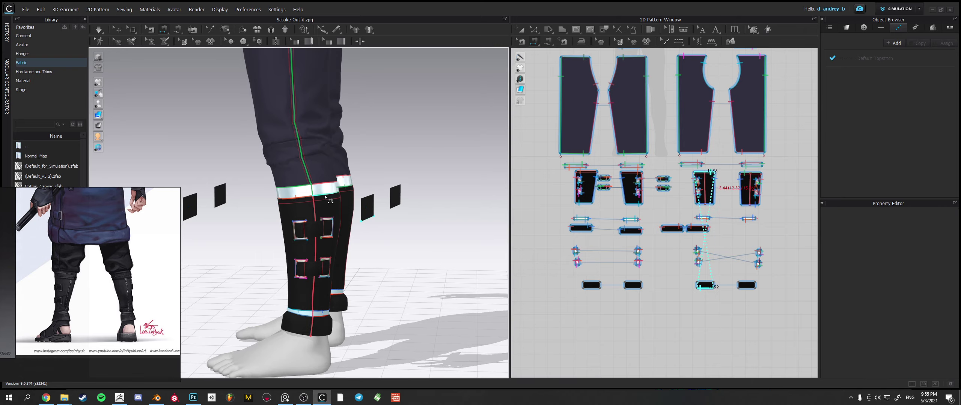
left_click(699, 176)
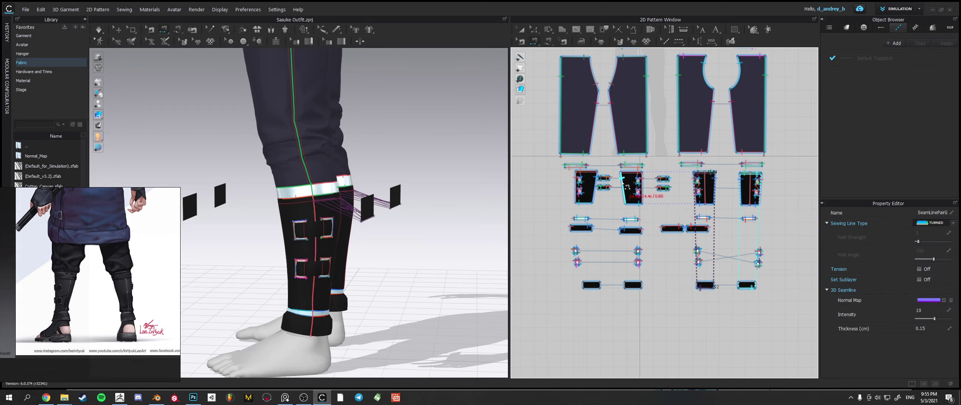
left_click(631, 174)
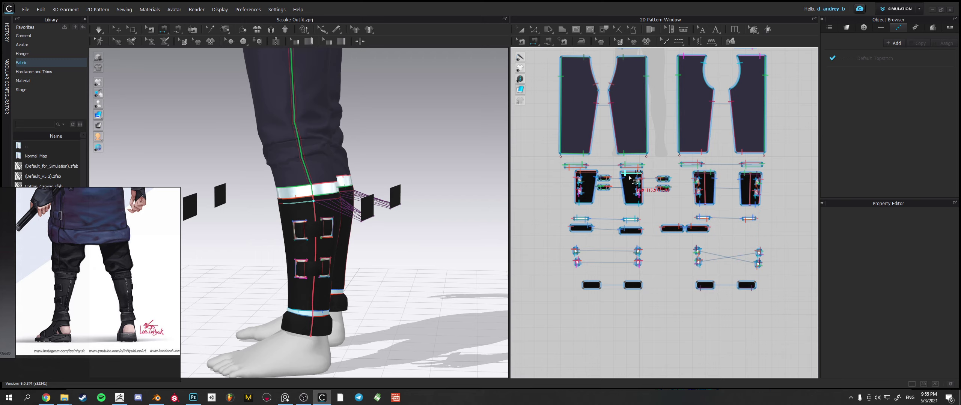
left_click(630, 292)
- Sew the loose front strips' upper edges to the top edges of the front knee bands
right_click_drag(360, 221, 407, 186)
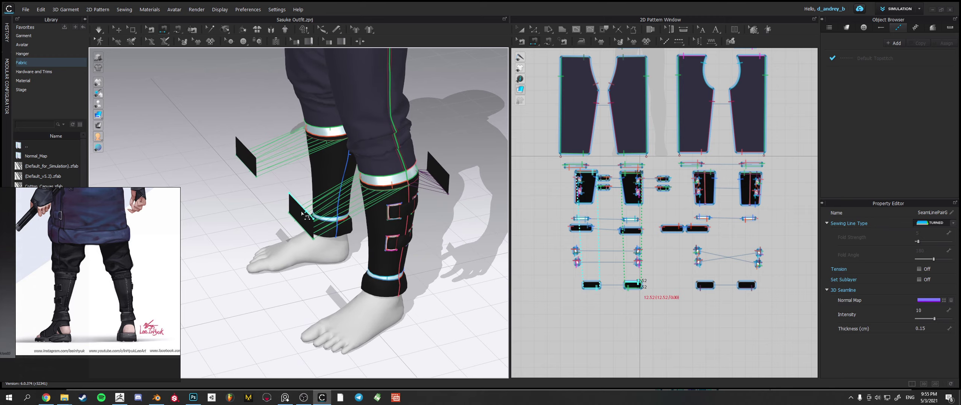
left_click(408, 186)
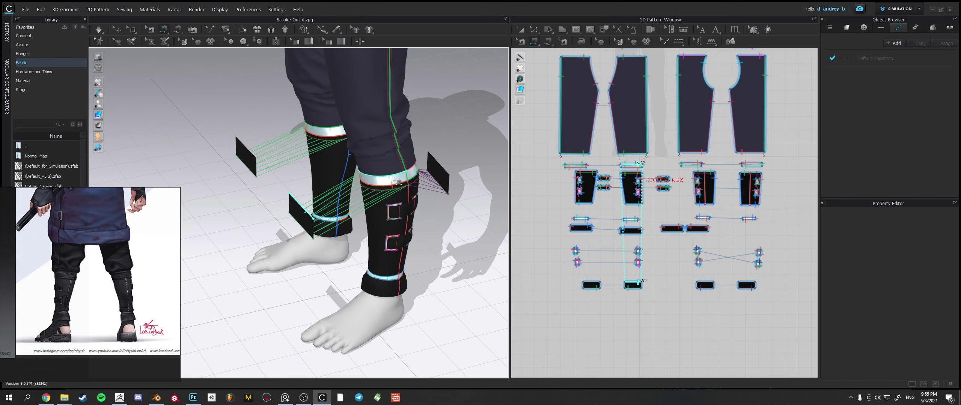
left_click(393, 177)
- Try to sew the loose back strips' upper edges along the top of the back knee bands
right_click_drag(436, 181, 390, 169)
left_click(440, 221)
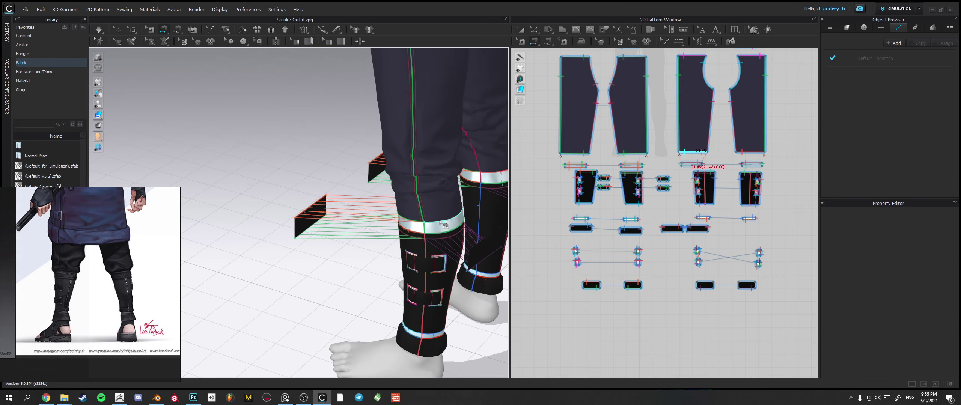
left_click(441, 223)
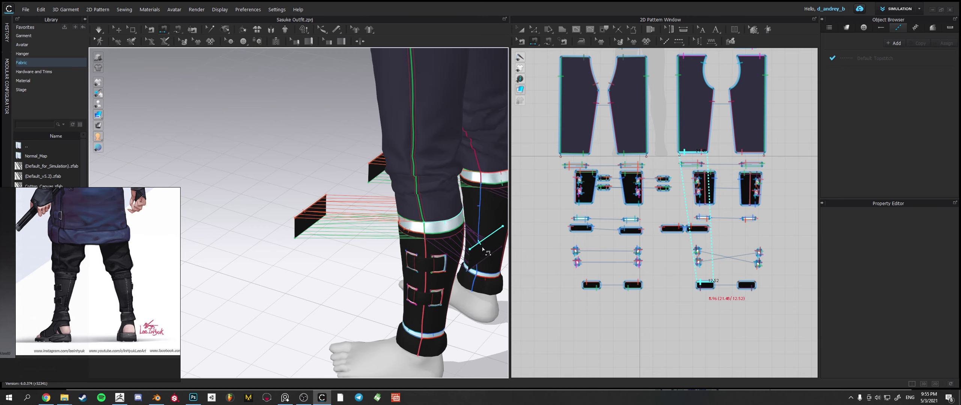
left_click(487, 242)
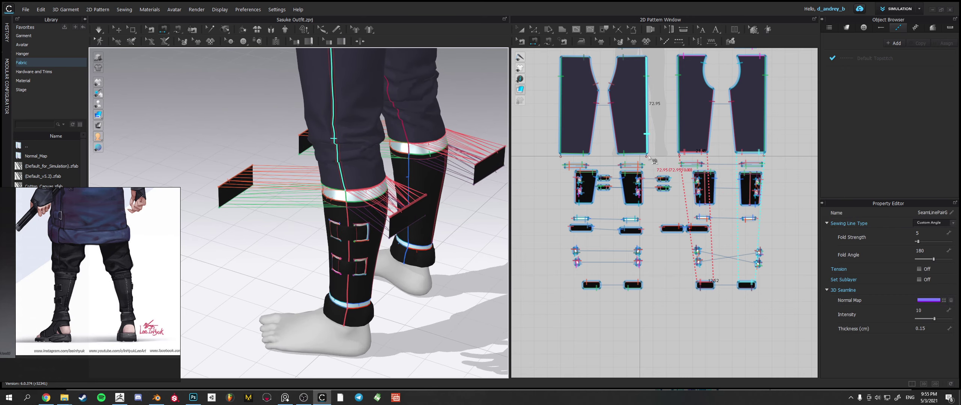
- Delete the mistaken seam between the back trouser hems and the loose back strips' upper edges
left_click(521, 42)
left_click(584, 154)
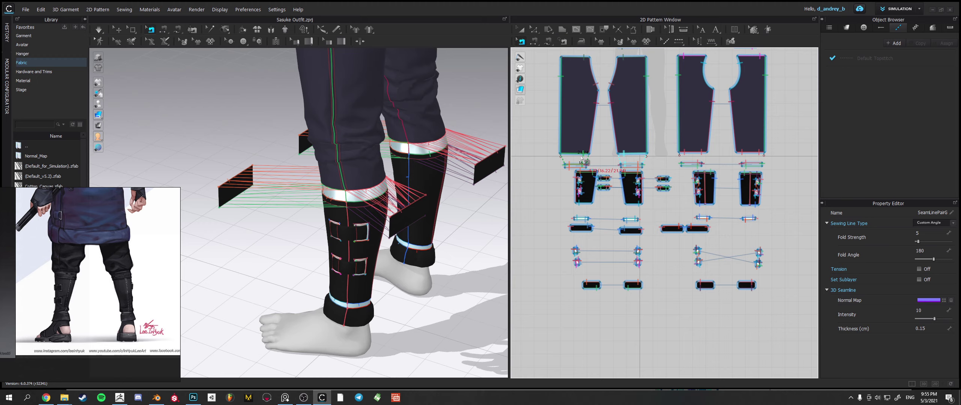
left_click(693, 153)
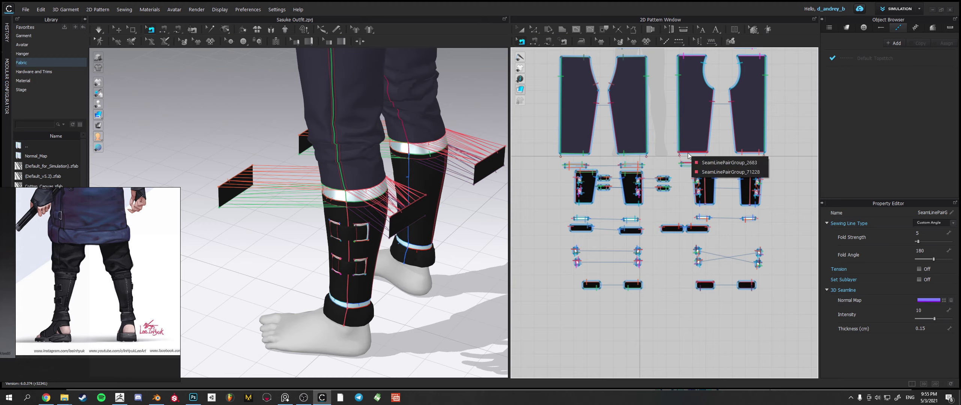
left_click(803, 272)
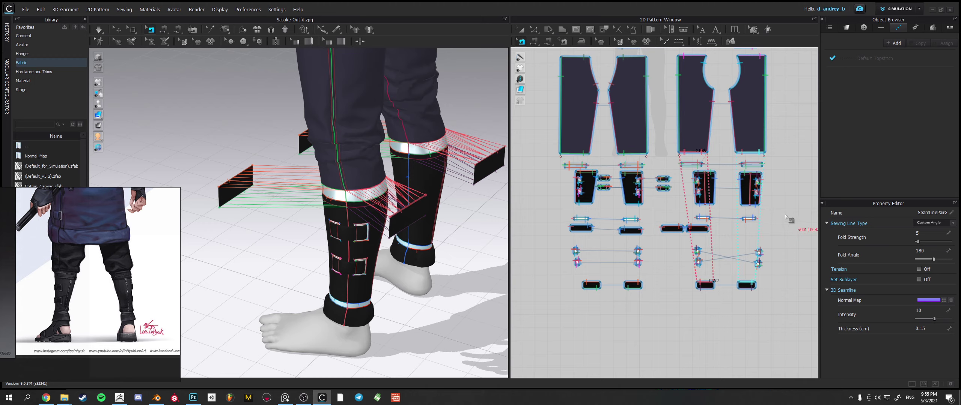
key("Delete")
- Sew the loose back strips' upper edges to the back knee bands
left_click(534, 41)
left_click(700, 282)
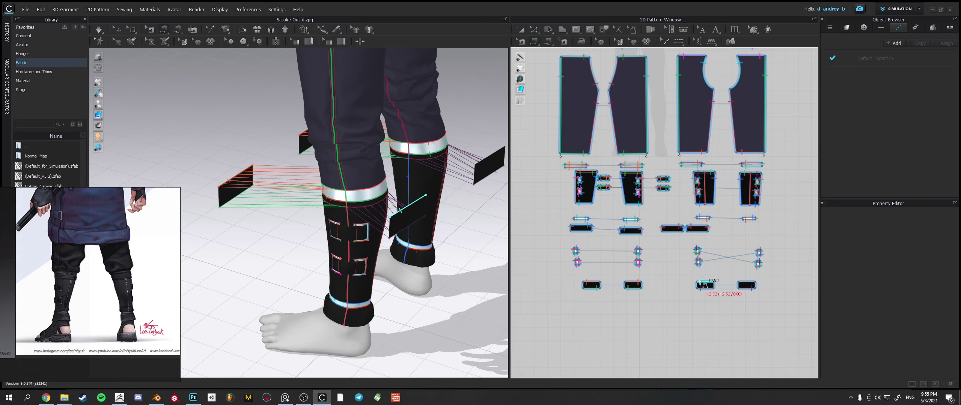
left_click(693, 164)
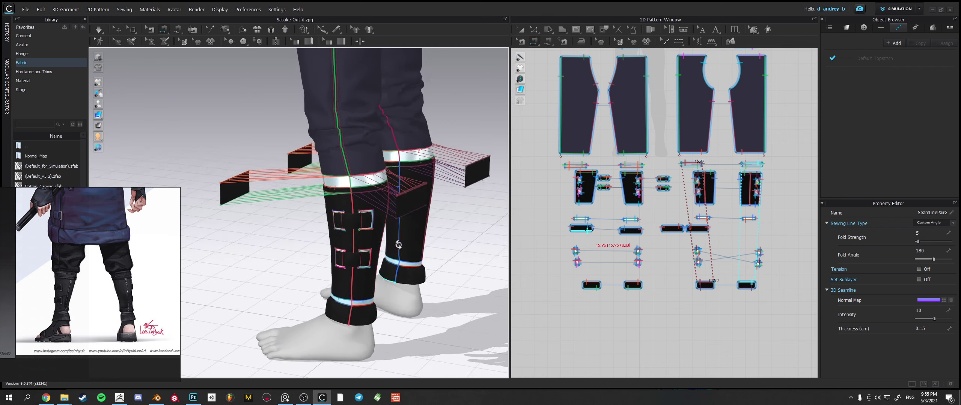
- Sew the outer side edges of the loose back strips to the matching front strips' side edges, replacing the first crossed attempt
left_click(391, 210)
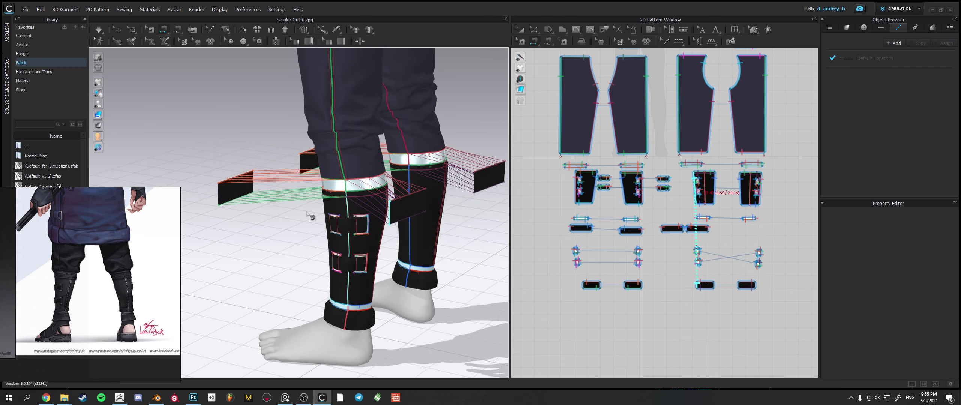
left_click(219, 201)
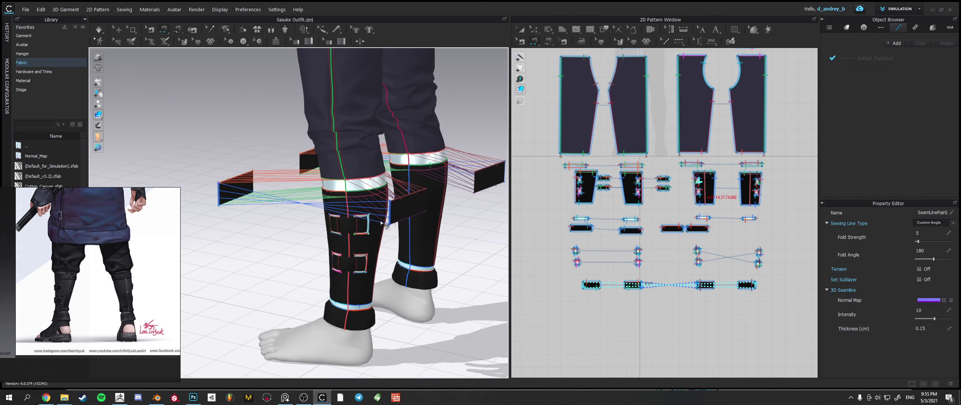
key("ctrl+z")
left_click(390, 210)
left_click(219, 195)
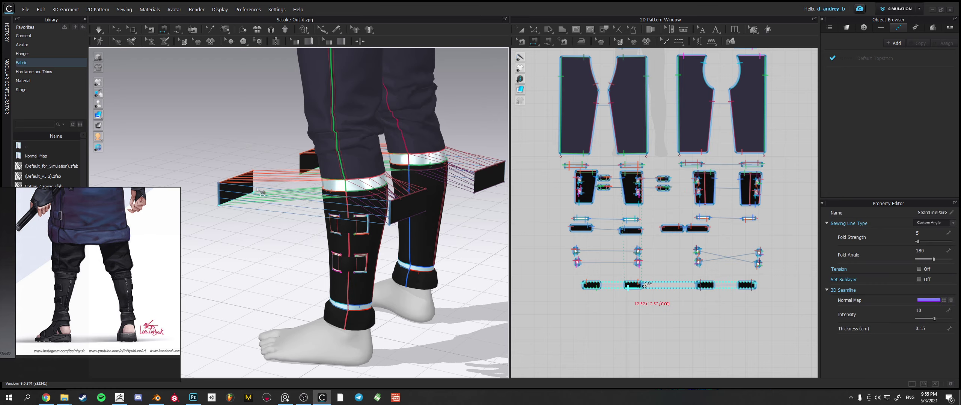
- Join the remaining side edges of the front and back strips so that they close around each calf
left_click(252, 180)
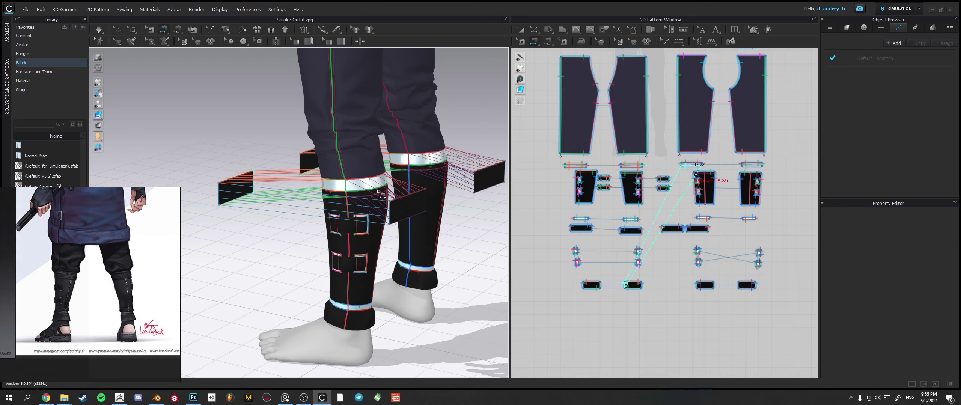
left_click(429, 200)
right_click_drag(427, 201, 214, 258)
middle_click_drag(214, 257, 333, 229)
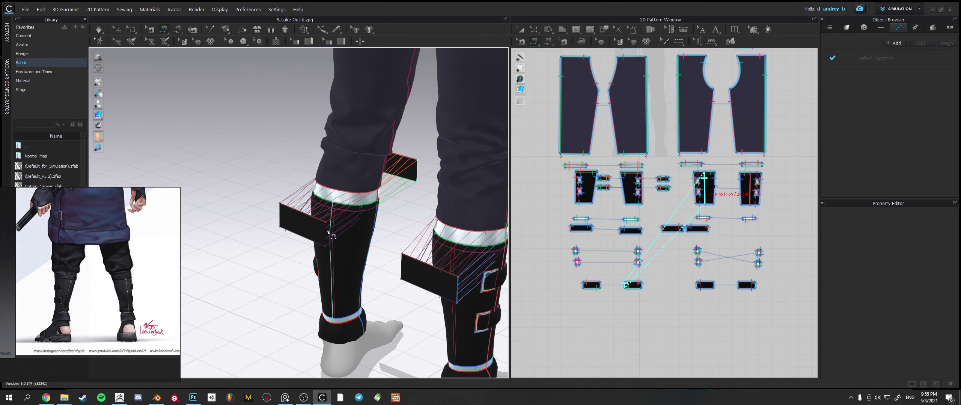
left_click(327, 232)
key("ctrl+z")
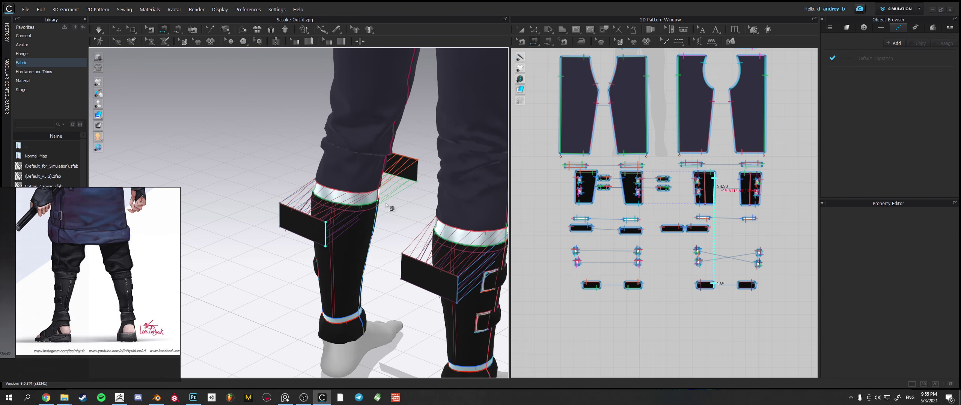
left_click(417, 171)
middle_click_drag(454, 290, 376, 265)
left_click(374, 262)
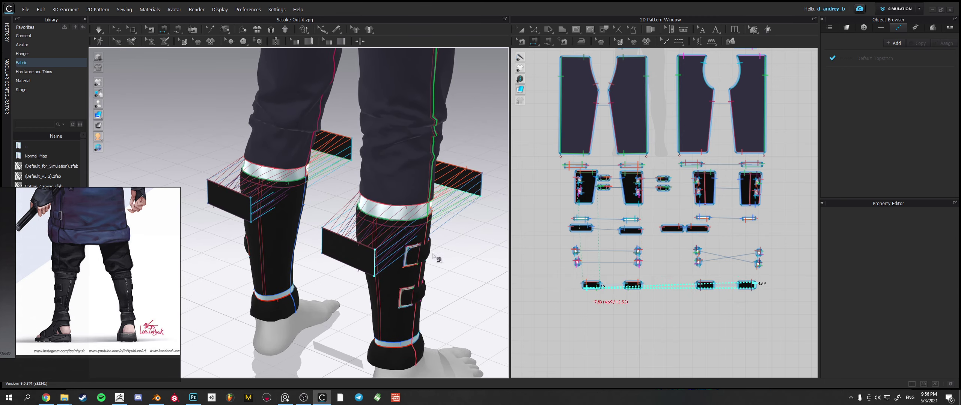
- Simulate the garment to pull the sewn strips over the knee bands, and check the legs from several sides
right_click_drag(484, 185, 427, 237)
key("space")
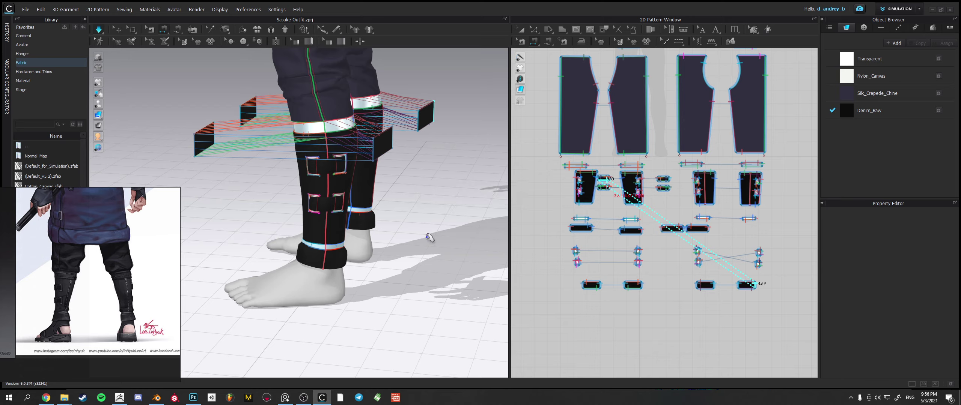
key("space")
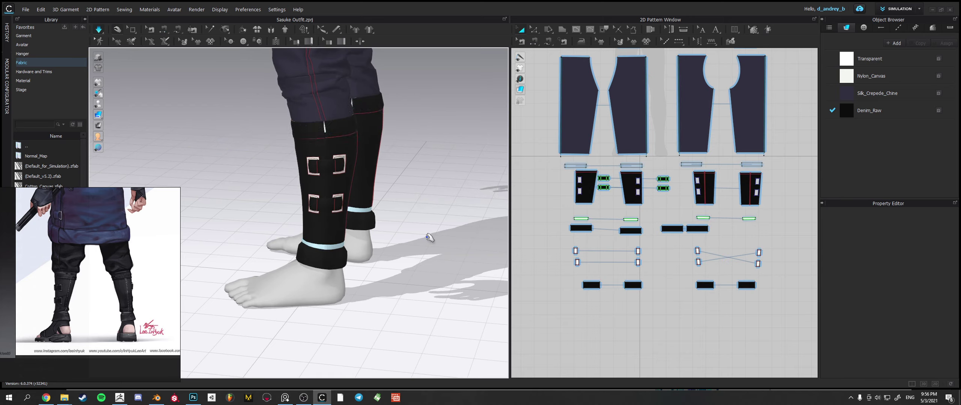
right_click_drag(415, 206, 397, 178)
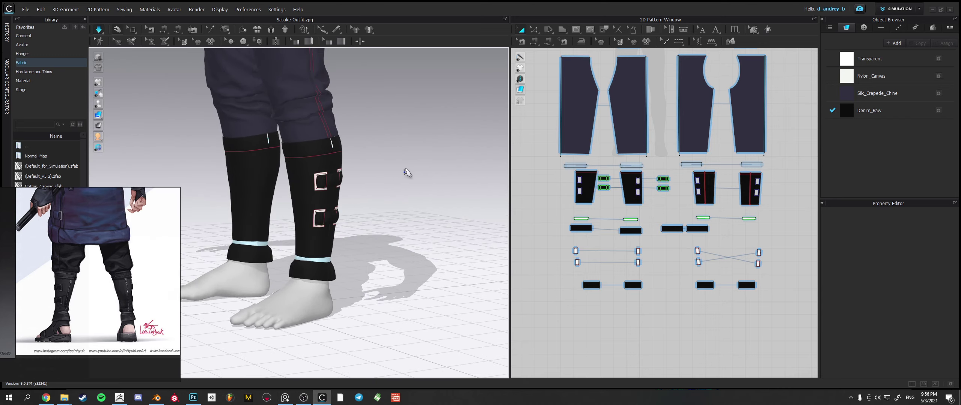
right_click_drag(406, 176, 442, 164)
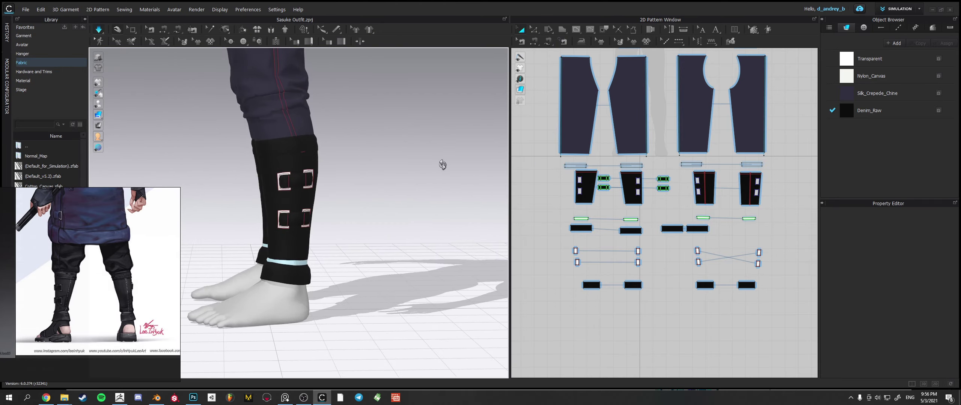
- Select the four strips covering the knee bands, make them slightly taller in the pattern layout, and simulate the result
left_click(312, 144)
right_click_drag(312, 144, 376, 162)
left_click(295, 159, "shift")
left_click(283, 164, "shift")
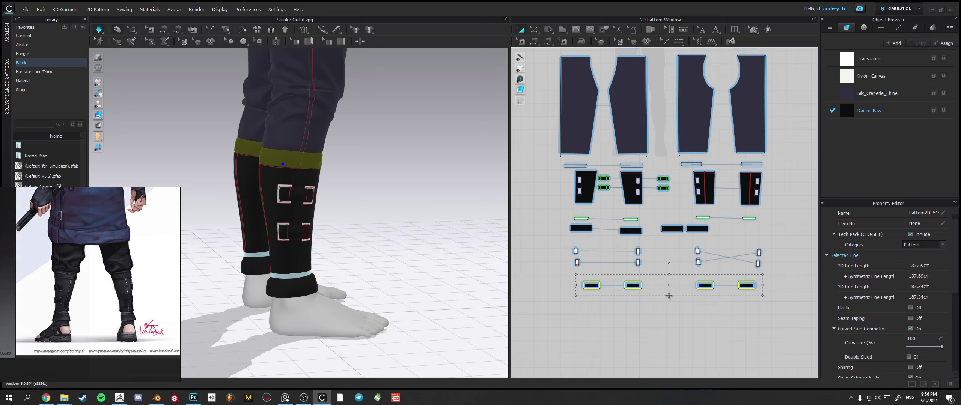
key("q")
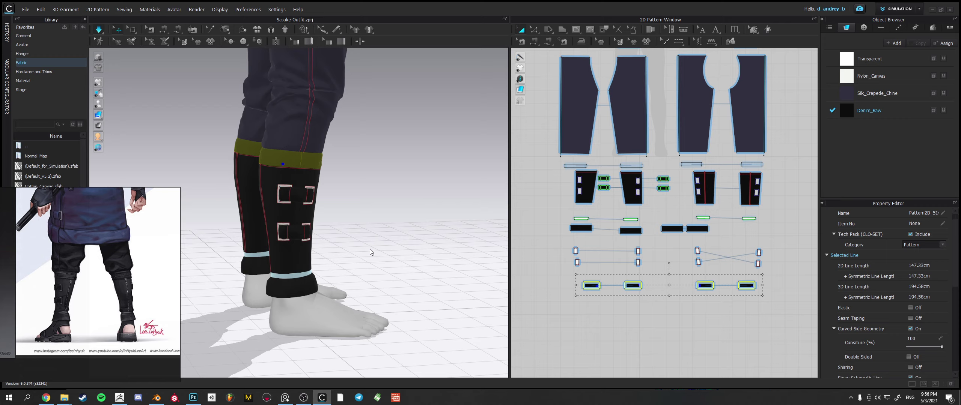
key("ctrl+z")
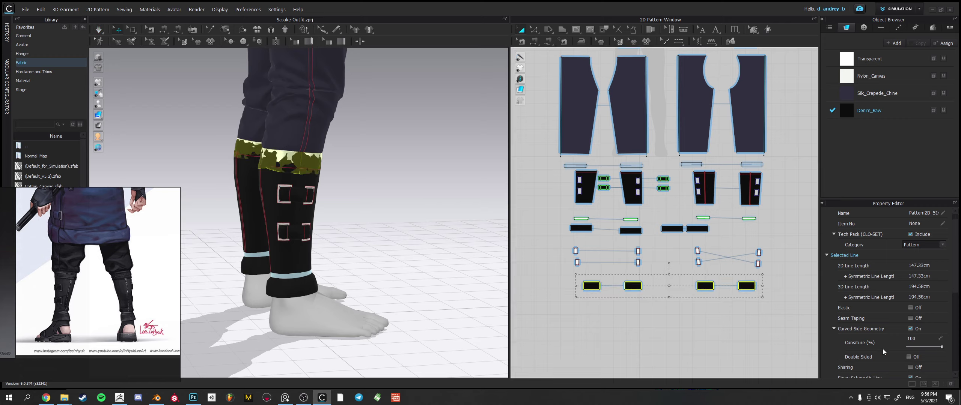
key("space")
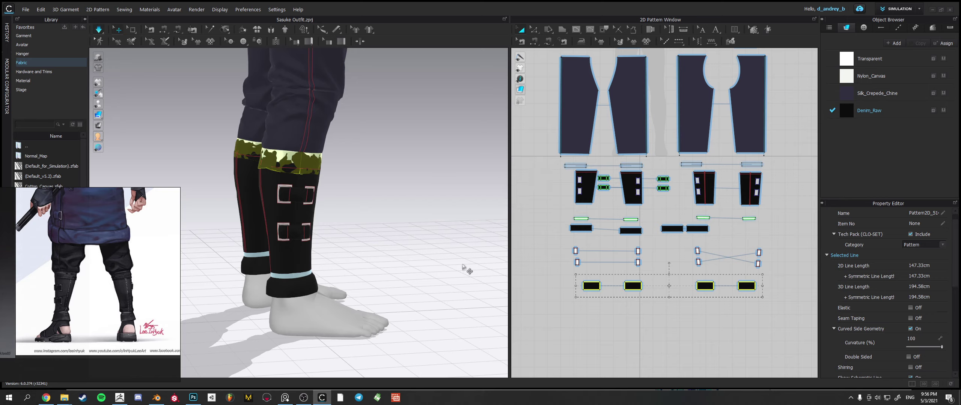
left_click(465, 268)
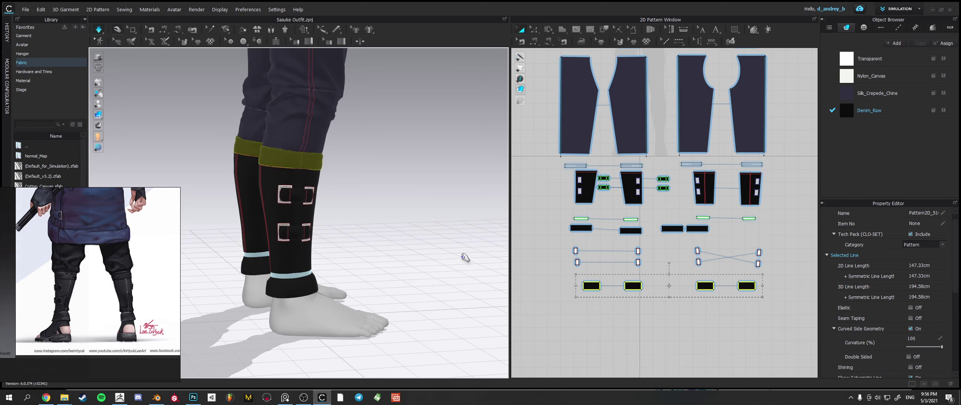
key("ctrl+s")
scroll(956, 318, "down", 5)
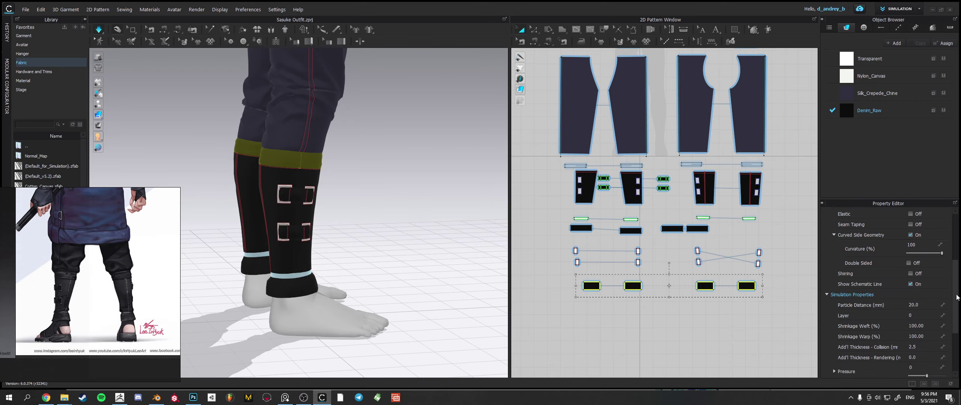
left_click_drag(957, 299, 956, 251)
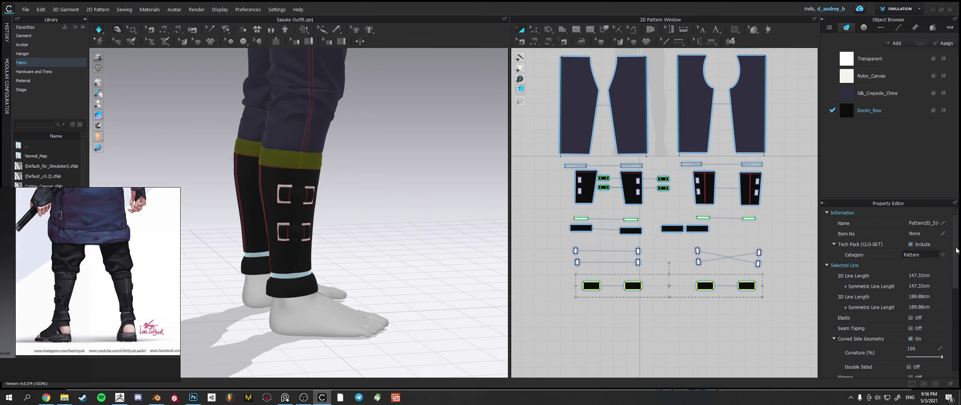
left_click(910, 318)
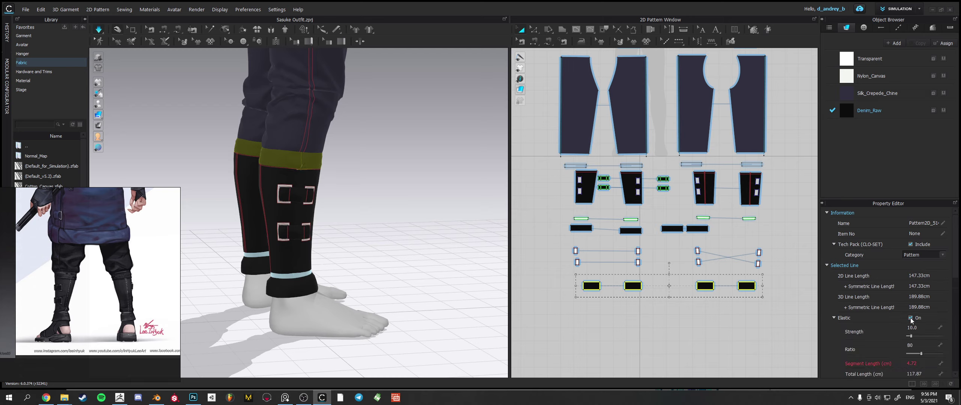
left_click(909, 319)
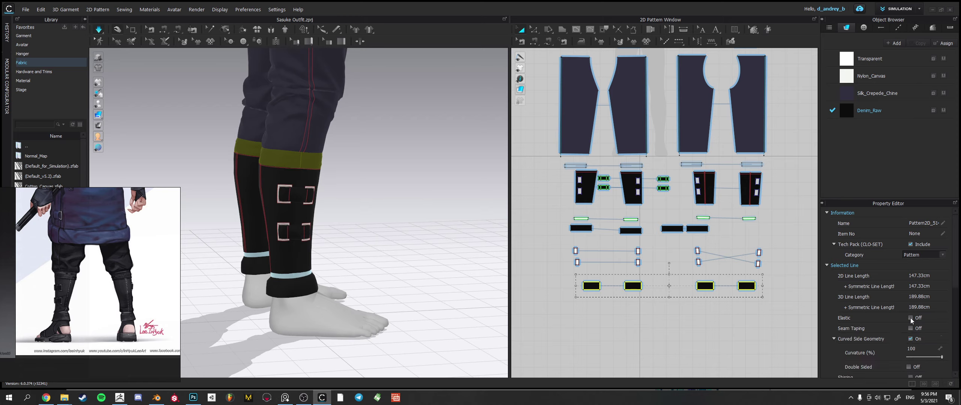
- Set the Pressure of the four knee strips to 36 and inspect their shape around the legs
left_click_drag(955, 286, 952, 339)
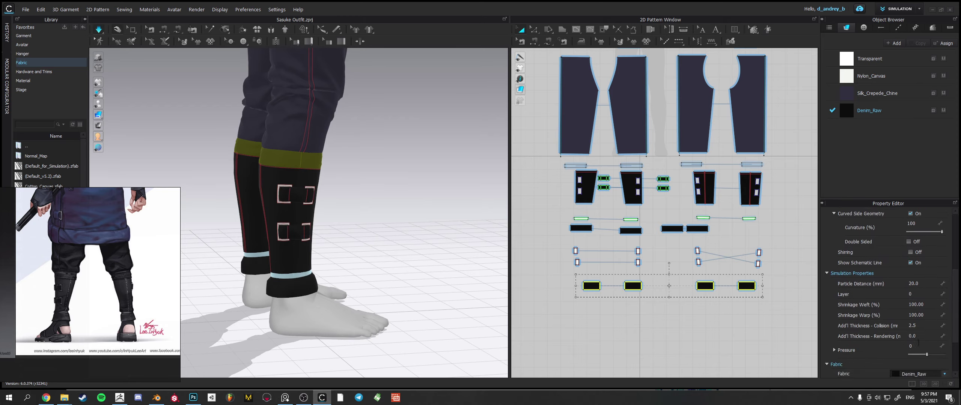
left_click(918, 343)
key("Return")
left_click_drag(931, 354, 943, 355)
right_click_drag(393, 239, 460, 239)
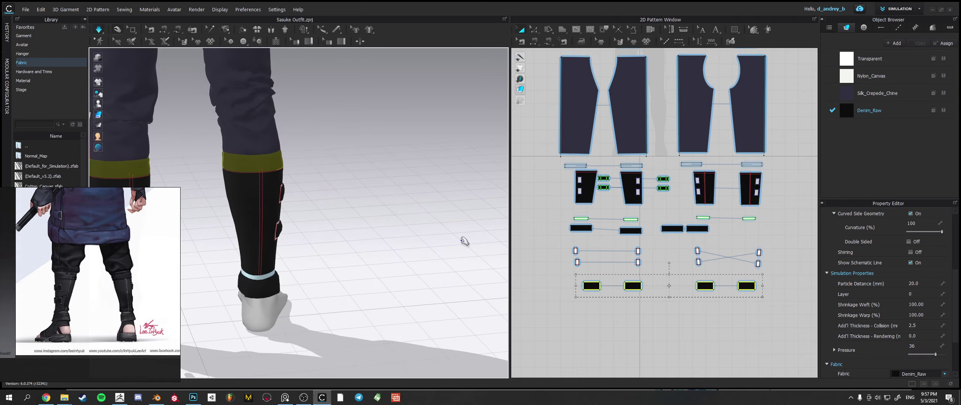
left_click(323, 192)
right_click_drag(323, 192, 424, 195)
right_click_drag(365, 201, 409, 201)
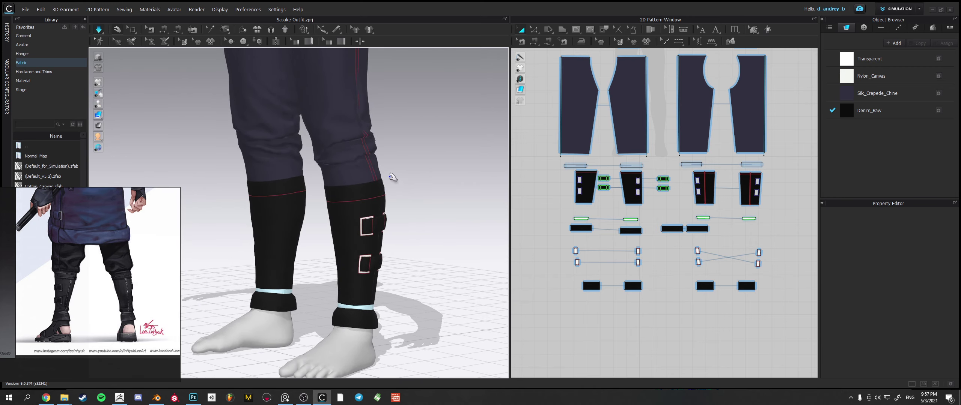
- Pull the fabric of the front and back trouser panels into place above the knee band on one leg
left_click(381, 166)
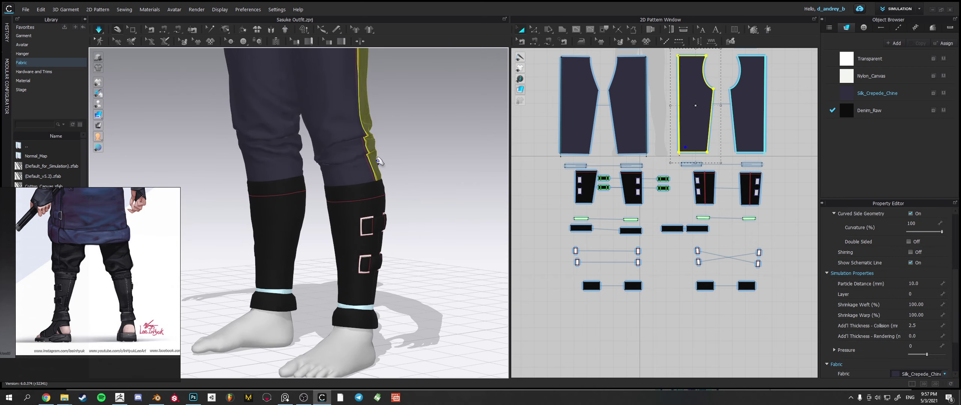
left_click(336, 175)
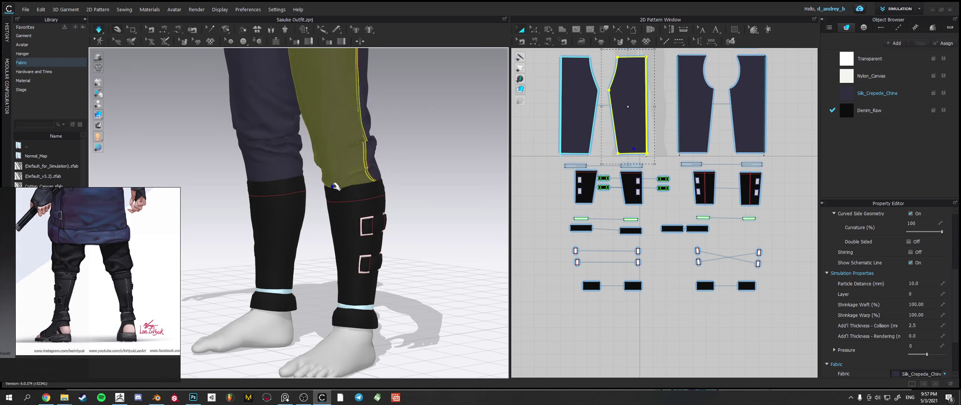
right_click_drag(408, 161, 384, 170)
left_click_drag(384, 169, 409, 210)
left_click_drag(326, 183, 325, 203)
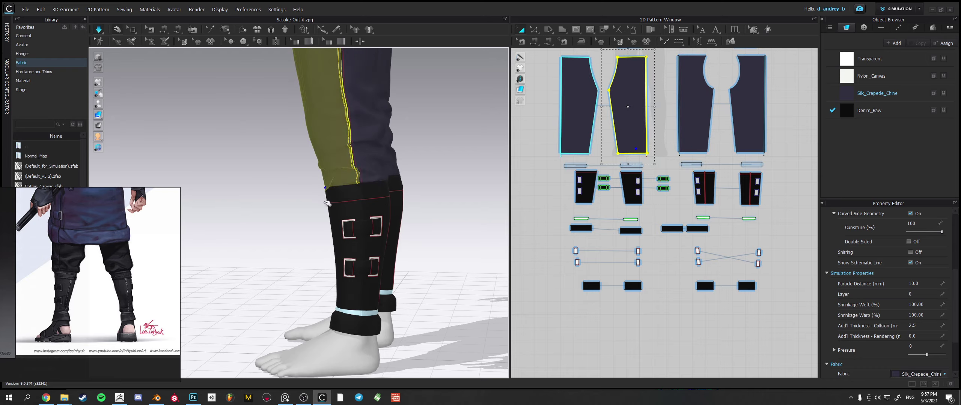
left_click(380, 165)
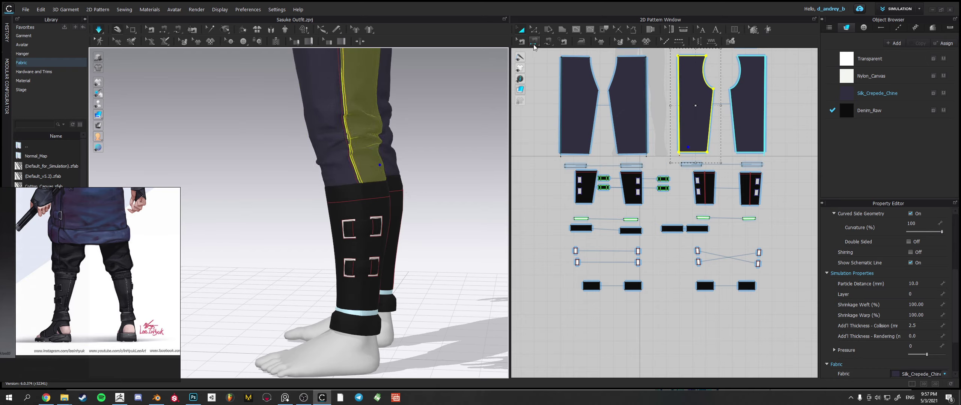
- Set the Steam Brush Shrinkage to 10 and brush across the lower ends of the trouser panels
left_click(580, 42)
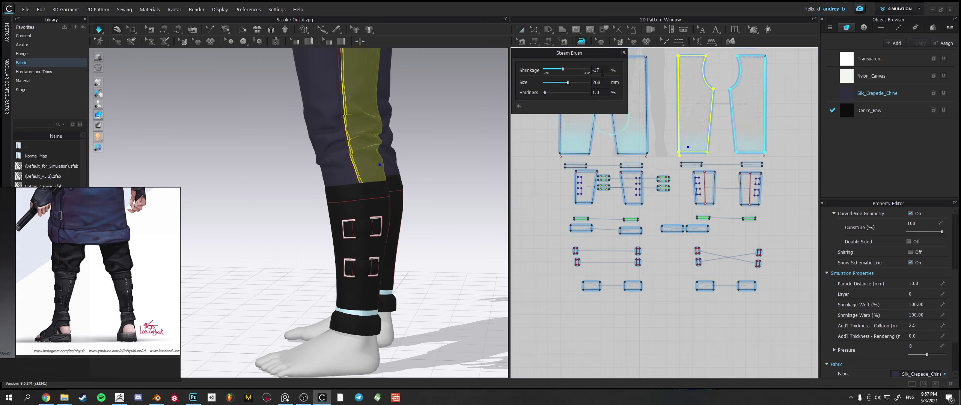
left_click_drag(565, 71, 571, 72)
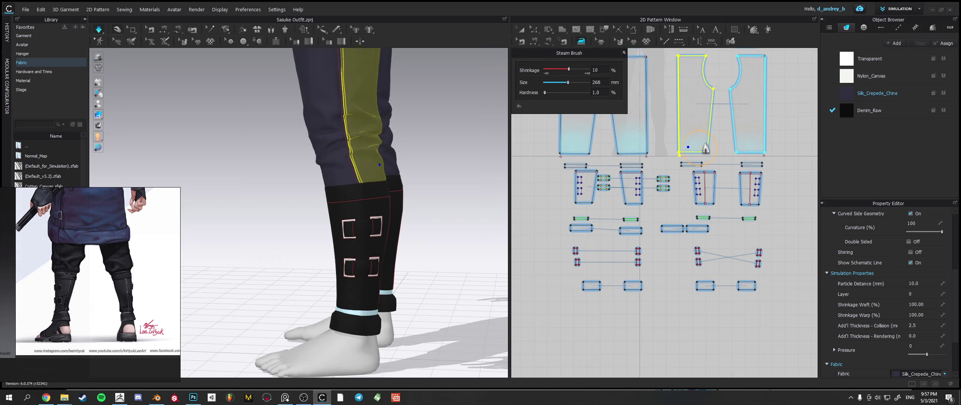
left_click_drag(706, 148, 680, 148)
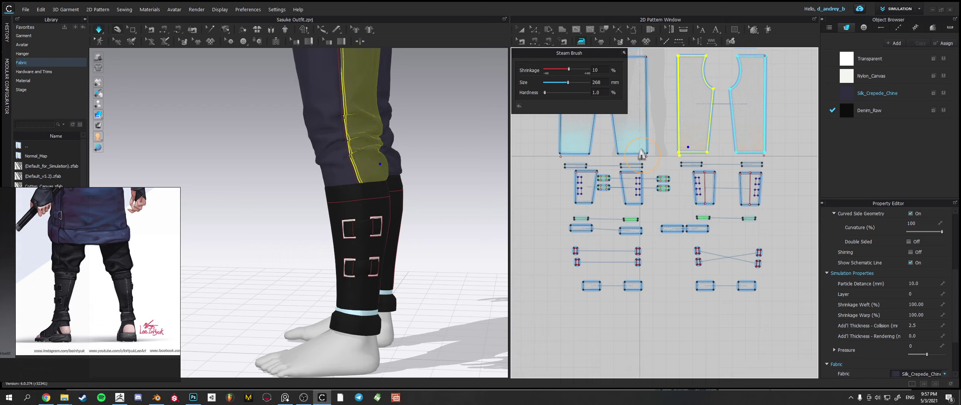
- Brush the lower trouser ends with the Steam Brush at Shrinkage -5 and again at 2, and close its settings
left_click_drag(569, 72, 567, 73)
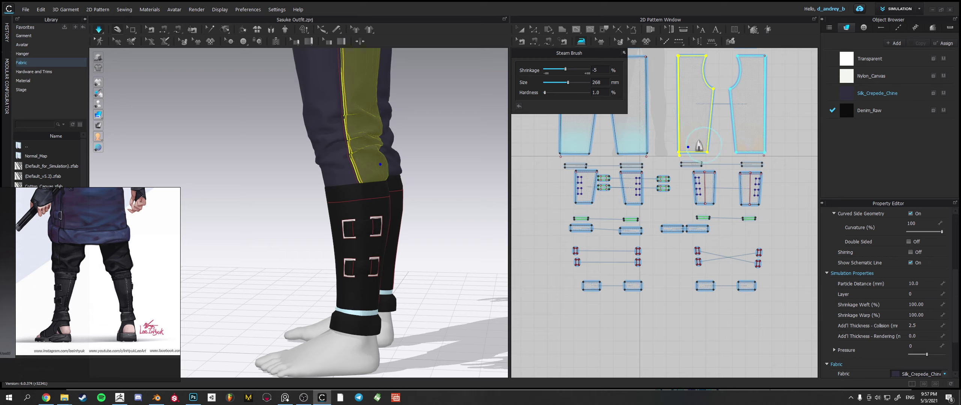
left_click_drag(696, 141, 674, 147)
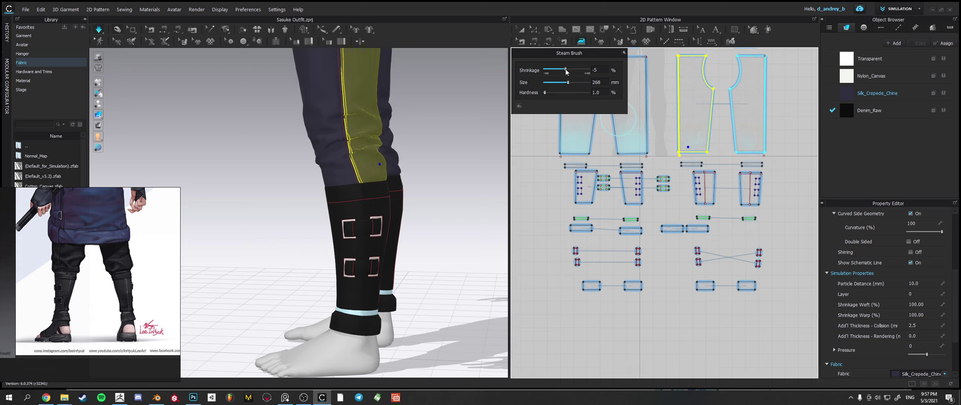
left_click_drag(566, 70, 566, 70)
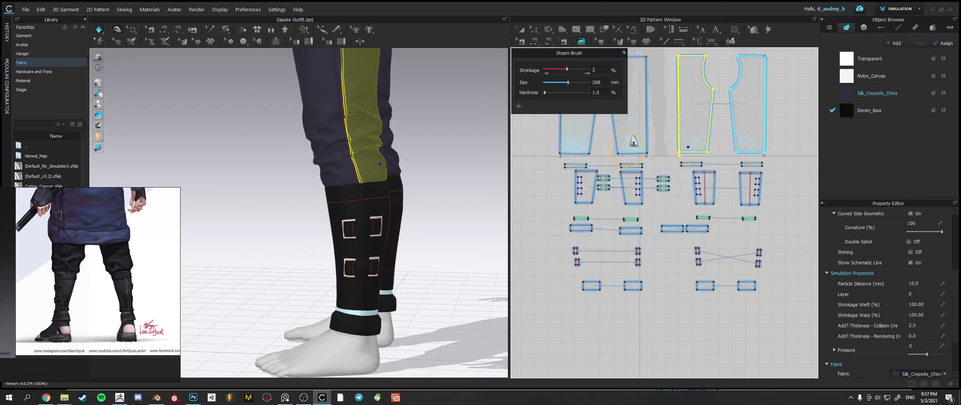
left_click(625, 55)
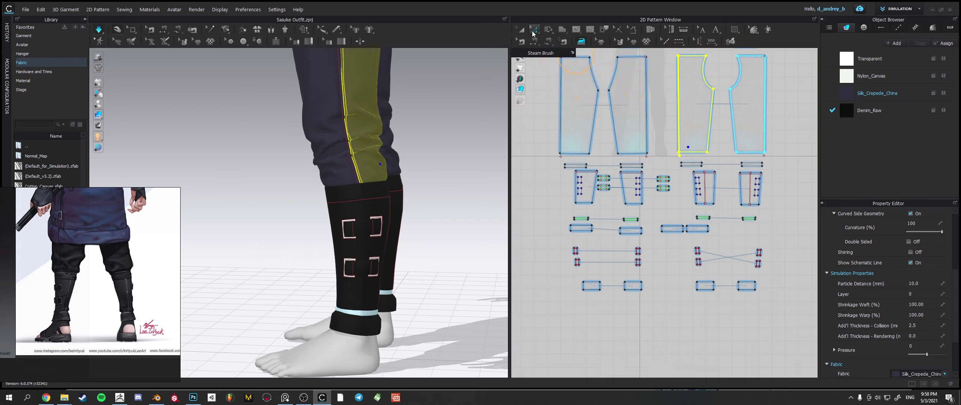
- Adjust the trouser fabric above the knee band from behind and check the back of both legs
left_click(532, 32)
left_click_drag(388, 169, 408, 187)
right_click_drag(408, 186, 392, 156)
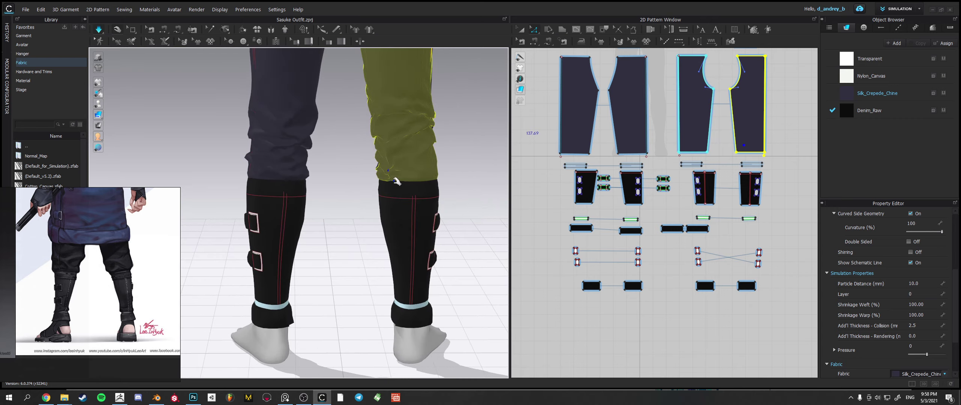
left_click(451, 178)
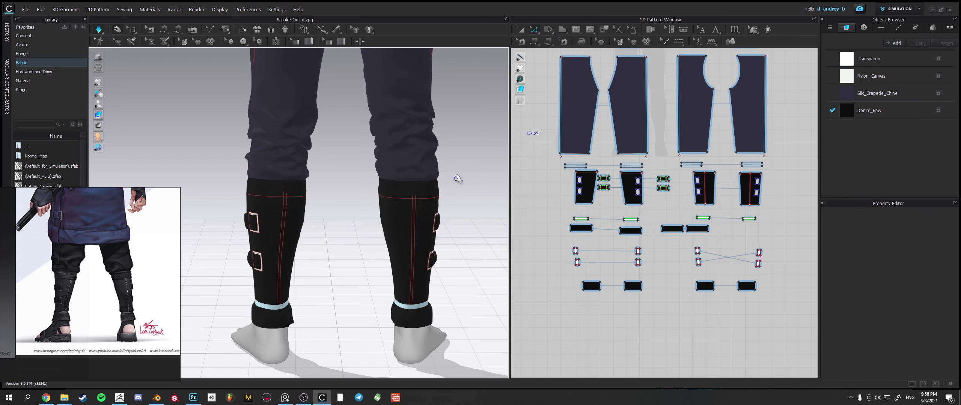
right_click_drag(450, 179, 425, 160)
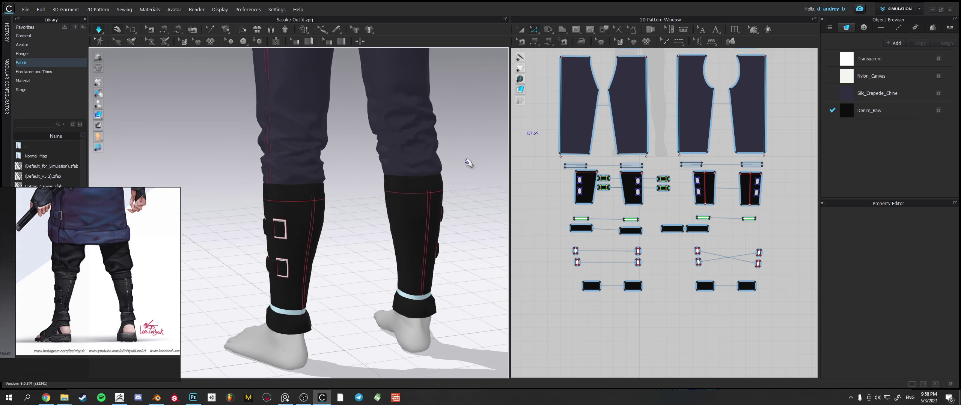
- Shorten the trousers by moving the bottom edges of the front and back panels slightly up, and simulate the change
left_click(574, 157)
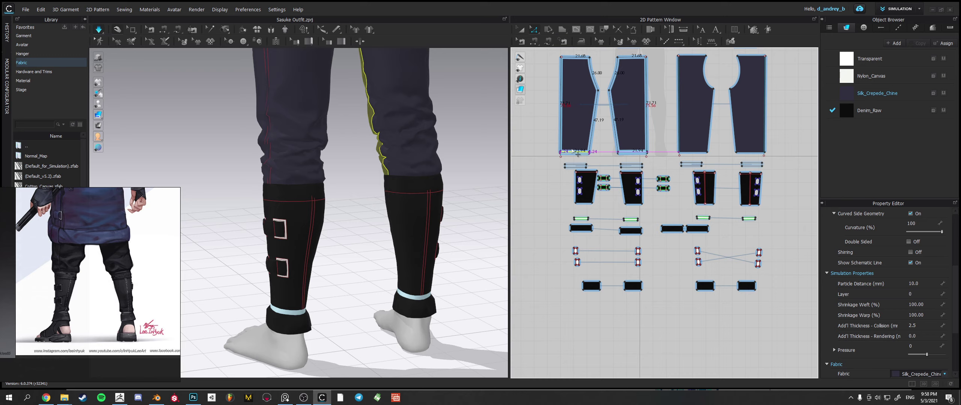
left_click(693, 154, "shift")
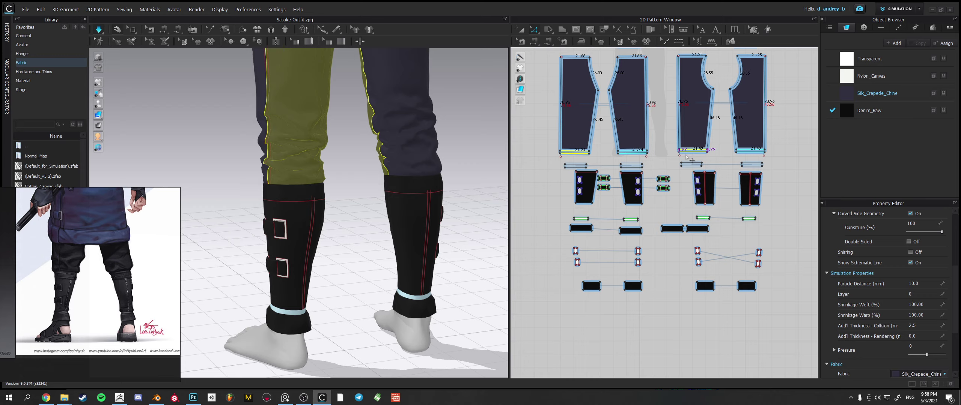
key("n")
key("space")
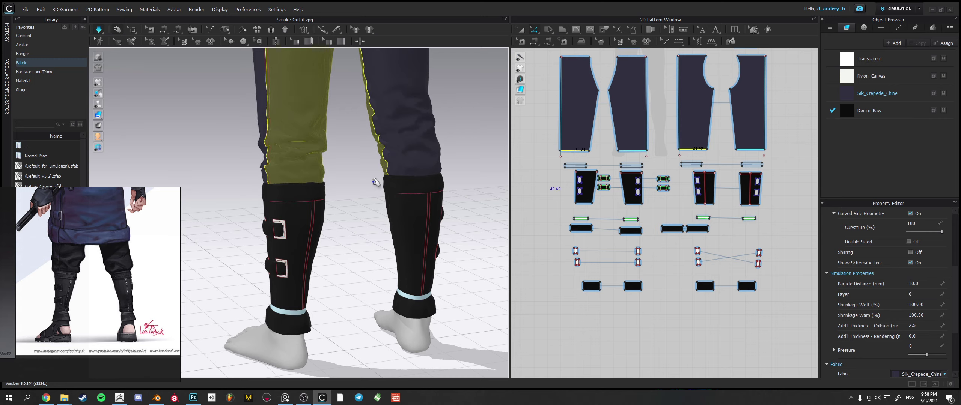
- Tug the shortened trouser legs into shape over the knee bands while checking them from the sides and back
right_click_drag(336, 200, 393, 203)
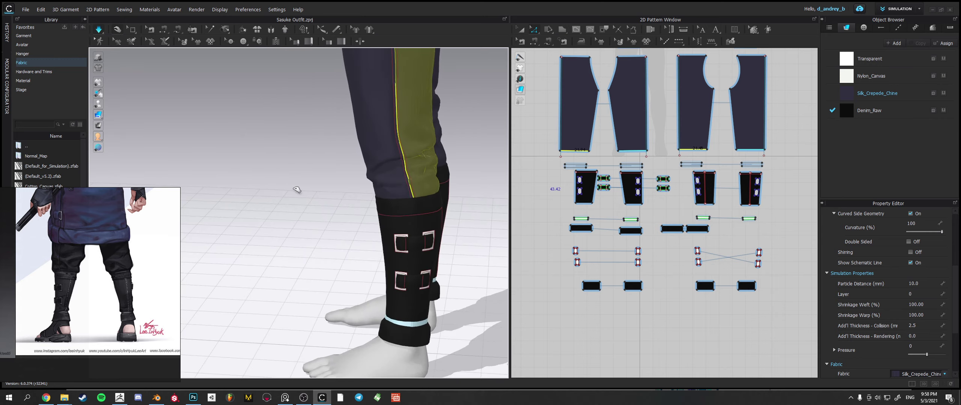
left_click(297, 189)
right_click_drag(297, 190, 238, 178)
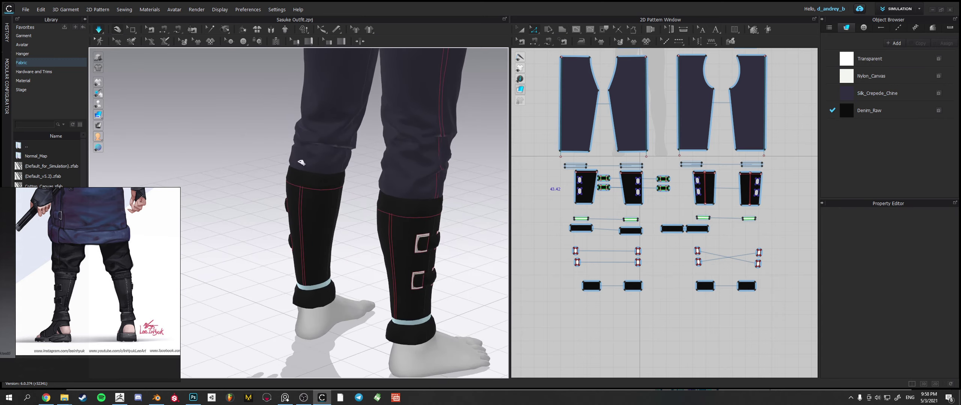
left_click_drag(301, 162, 339, 180)
left_click(227, 157)
right_click_drag(228, 157, 352, 175)
left_click(342, 124)
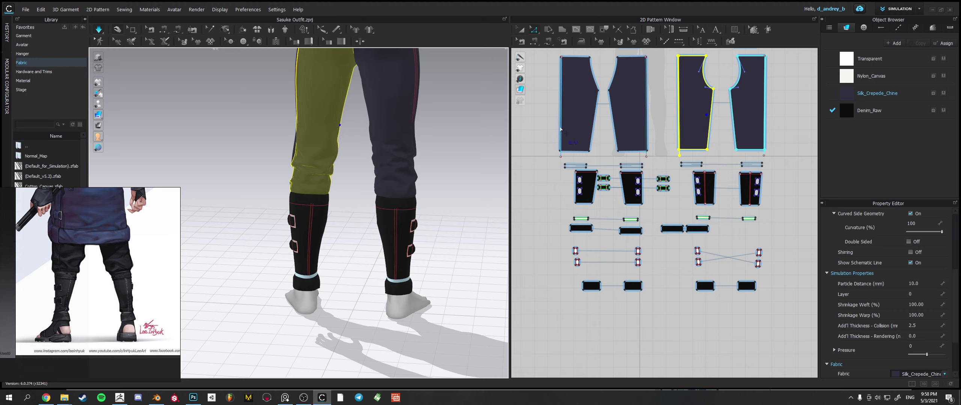
middle_click_drag(403, 120, 380, 161)
right_click_drag(379, 161, 420, 165)
- Widen the trouser hems by moving the lower inseam corners of the front and back panels slightly outward, and simulate
left_click(593, 151)
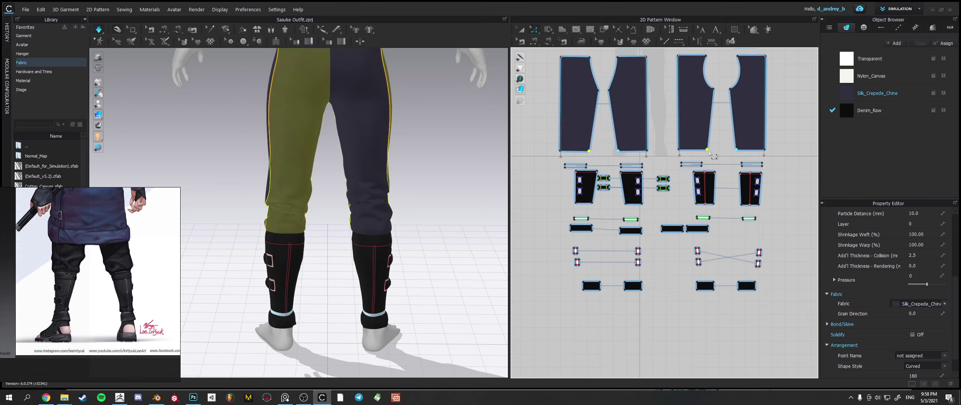
left_click_drag(708, 151, 710, 150)
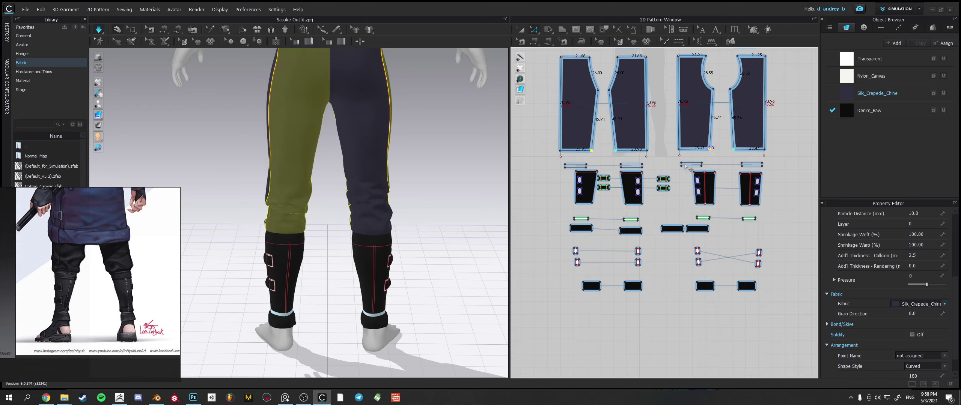
key("space")
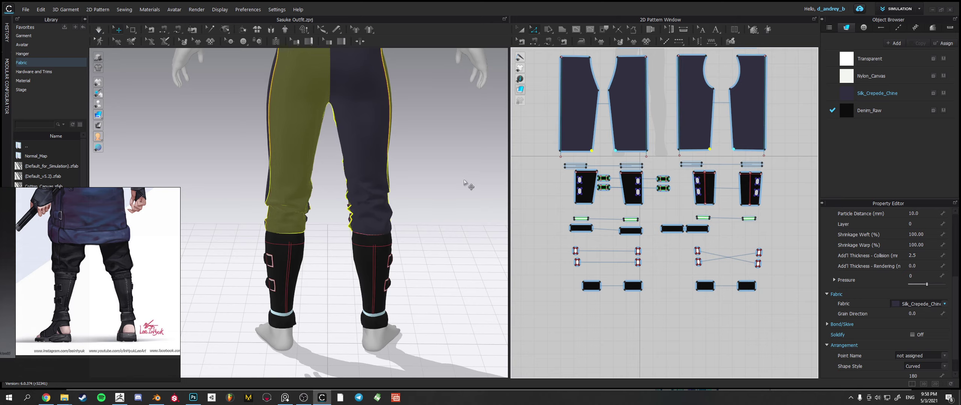
key("space")
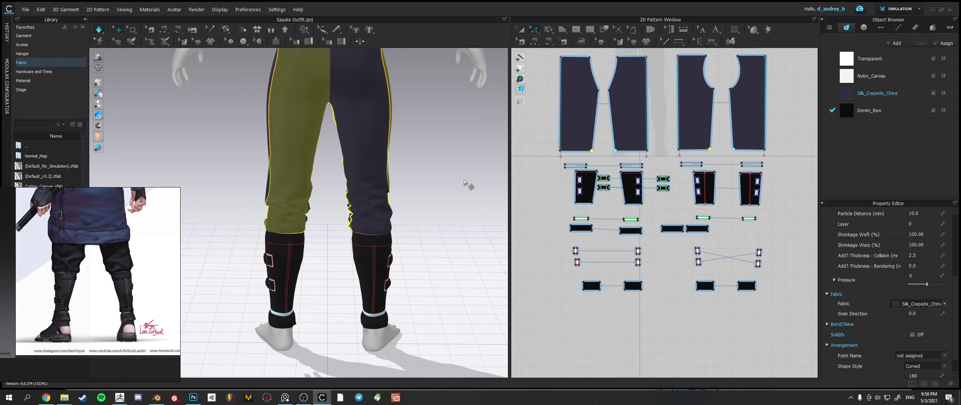
- Pull the widened trouser legs into loose folds above the knee bands, working around both legs from the back, front and side
left_click(433, 208)
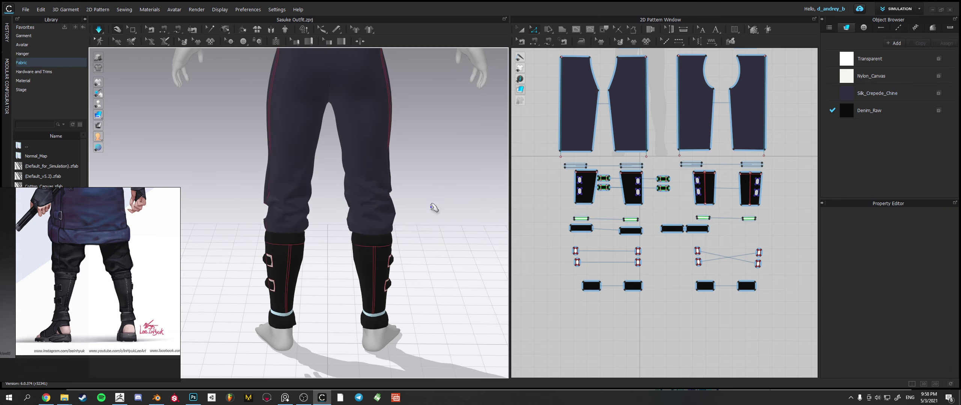
left_click(317, 166)
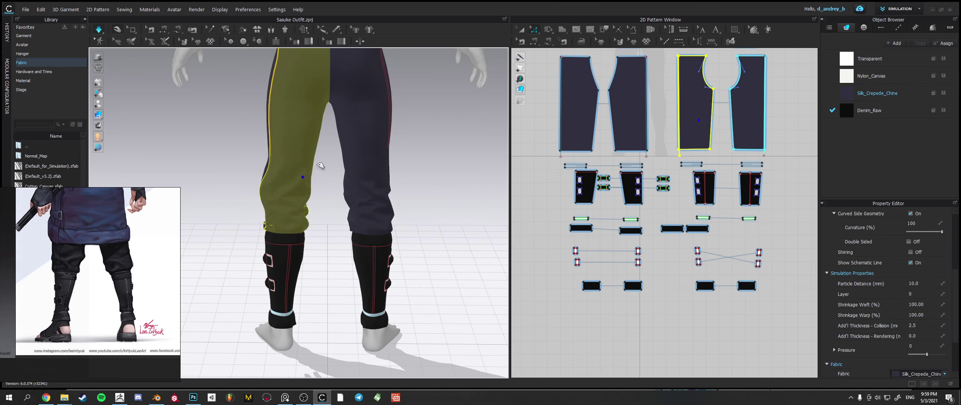
left_click(372, 220)
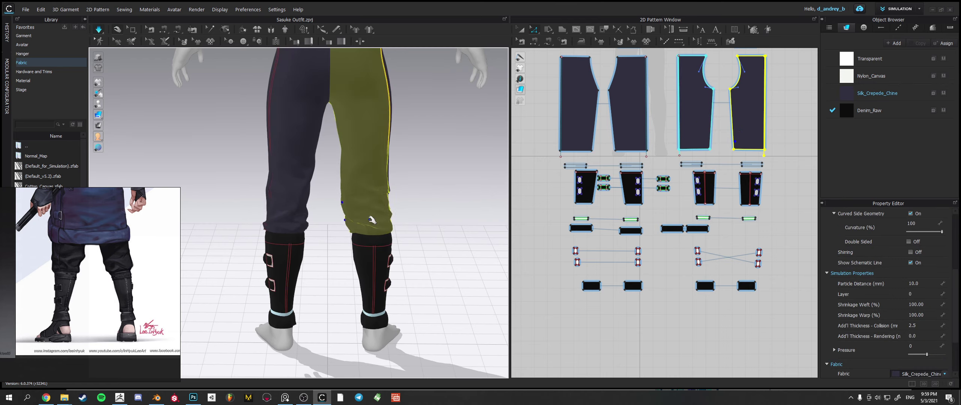
left_click(397, 210)
right_click_drag(435, 216, 268, 212)
left_click(270, 206)
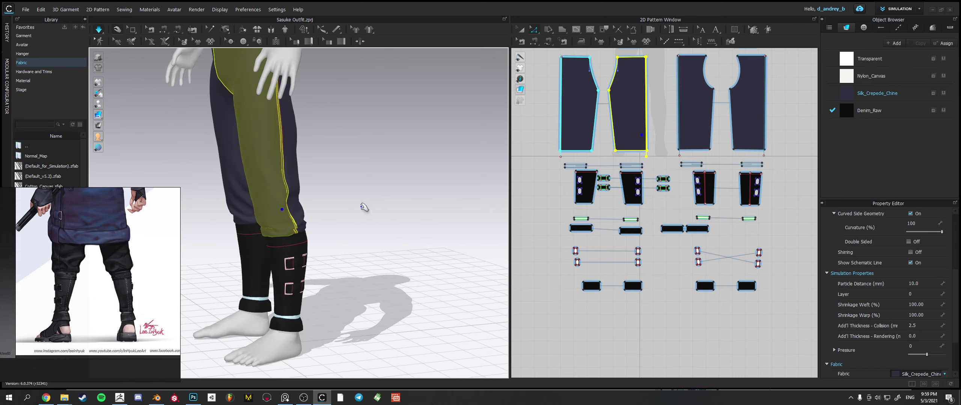
left_click(365, 207)
right_click_drag(377, 208, 273, 210)
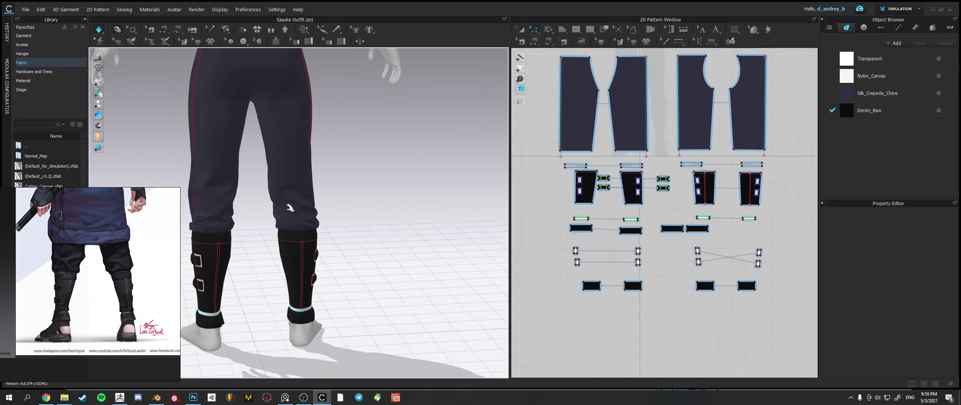
left_click(314, 205)
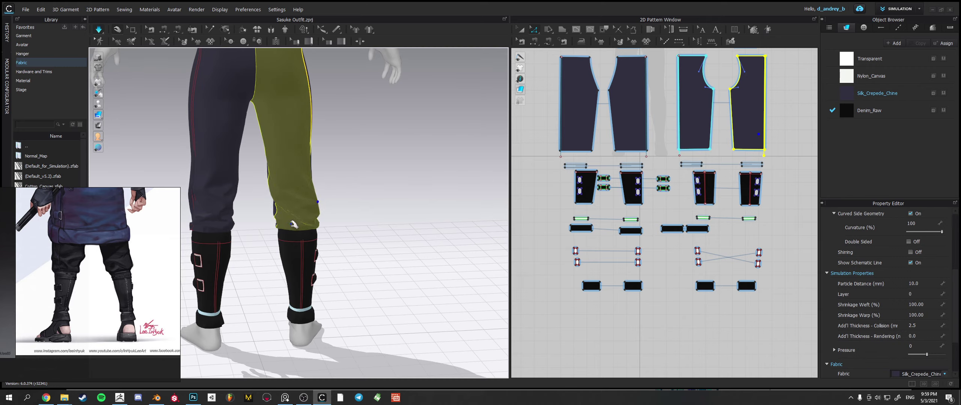
right_click_drag(291, 224, 351, 217)
left_click_drag(288, 236, 323, 243)
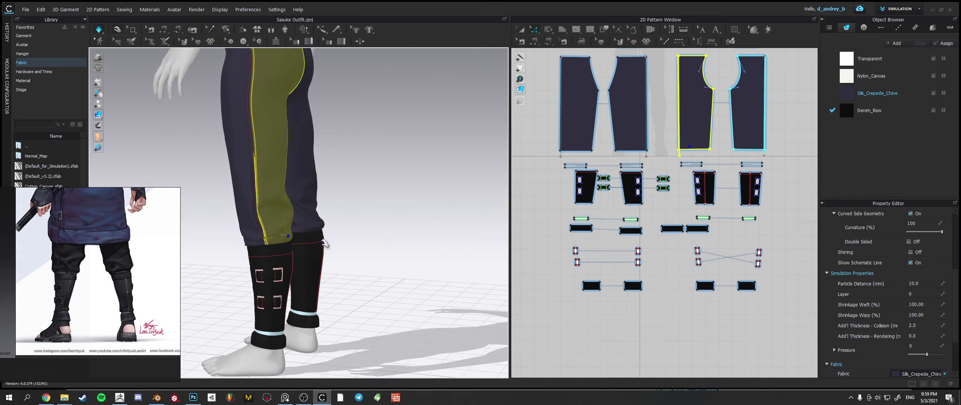
- Adjust the front of the trouser leg above the knee, review the whole trousers, and save the project
right_click_drag(325, 244, 461, 198)
right_click_drag(431, 162, 386, 184)
left_click(419, 152)
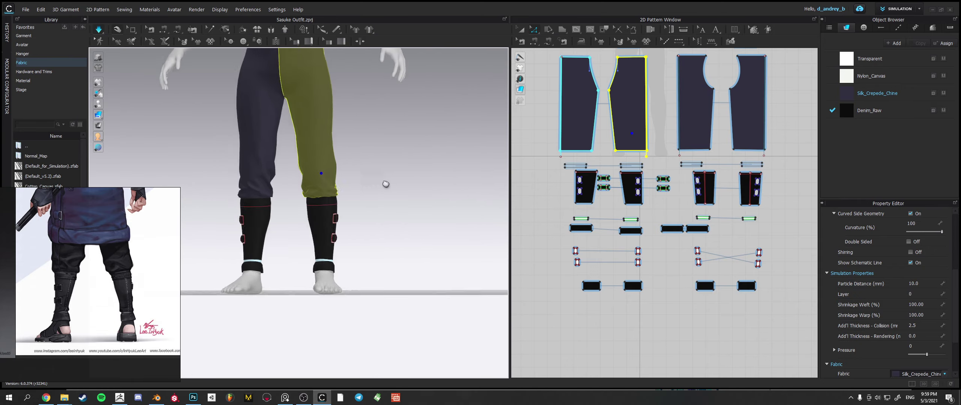
scroll(409, 193, "down", 3)
left_click(439, 204)
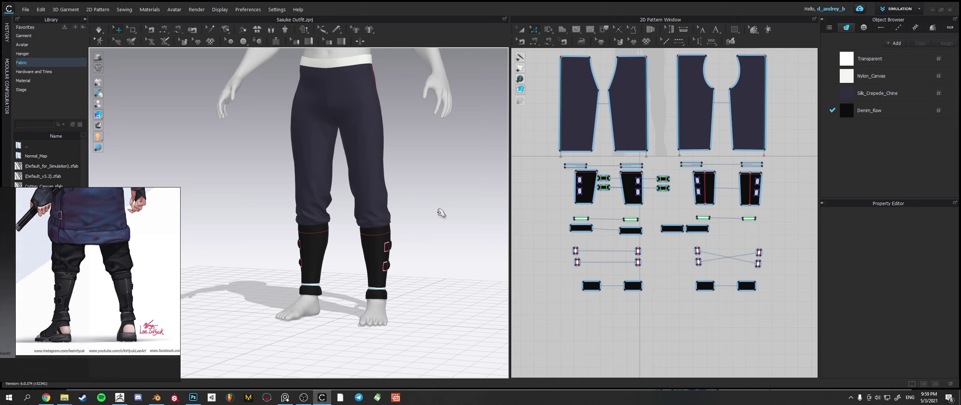
key("ctrl+s")
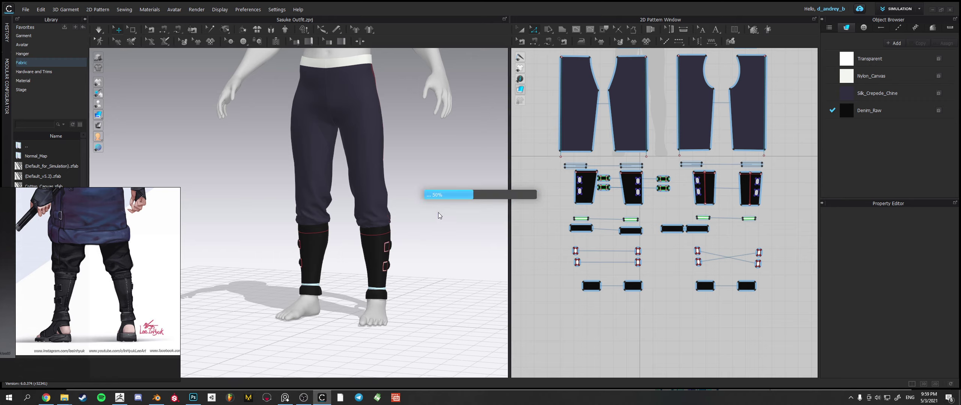
scroll(435, 220, "down", 1)
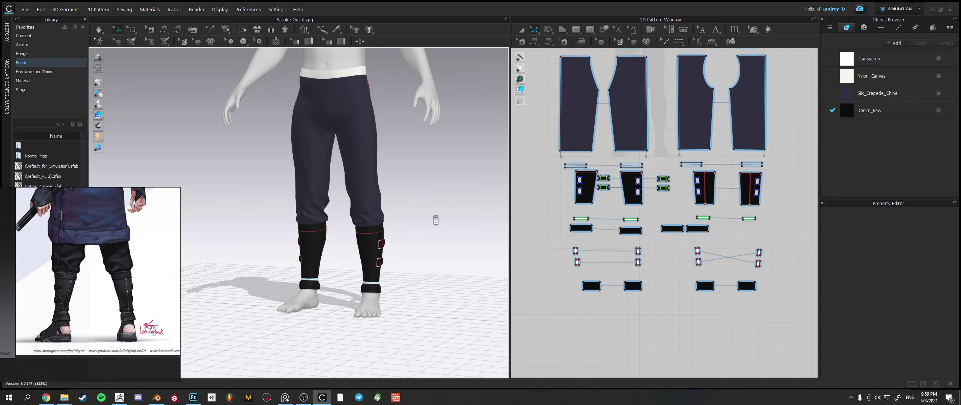
- Run an interactive render of the trousers and leg wraps and inspect it from the front, sides and back
right_click_drag(409, 199, 139, 189)
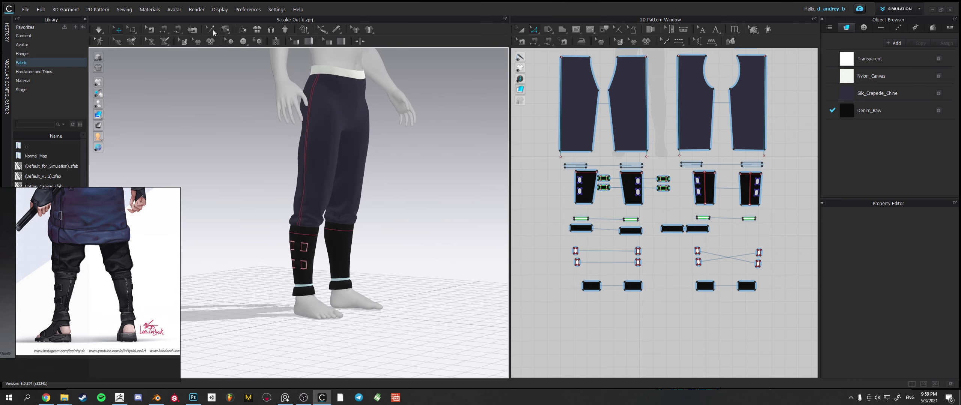
left_click(194, 11)
left_click(216, 25)
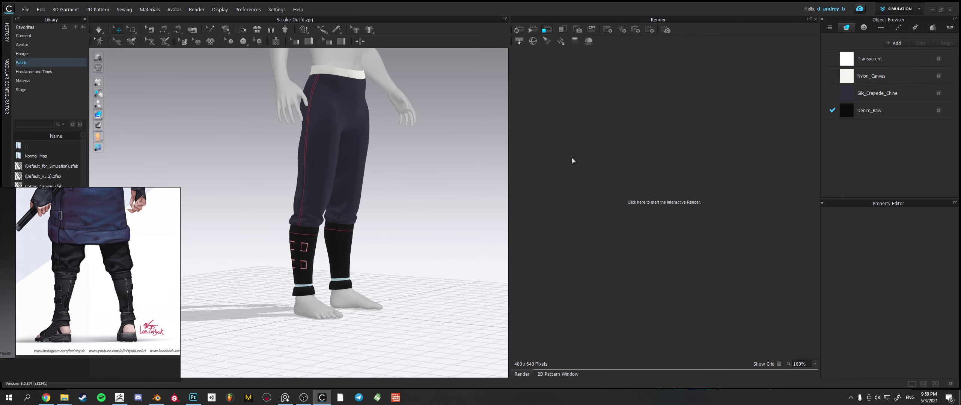
left_click(642, 214)
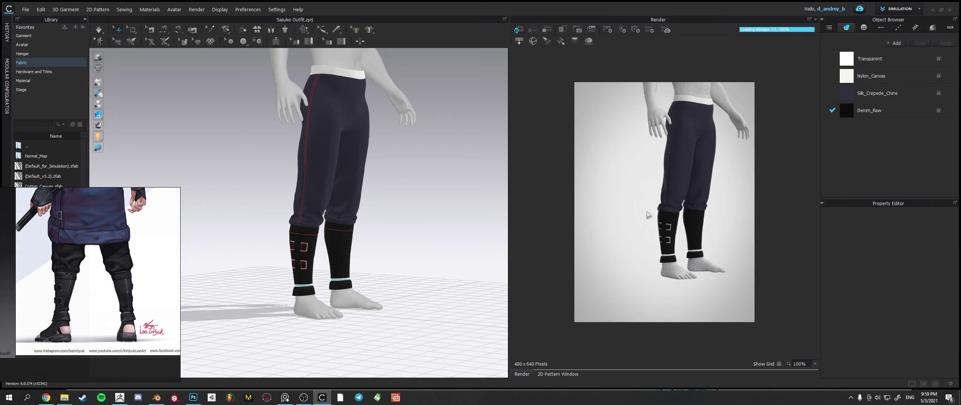
middle_click_drag(481, 291, 444, 304)
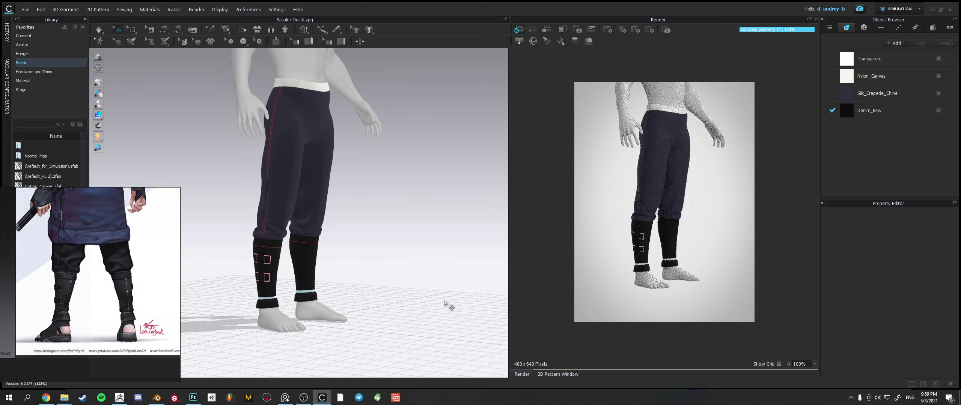
right_click_drag(349, 272, 325, 266)
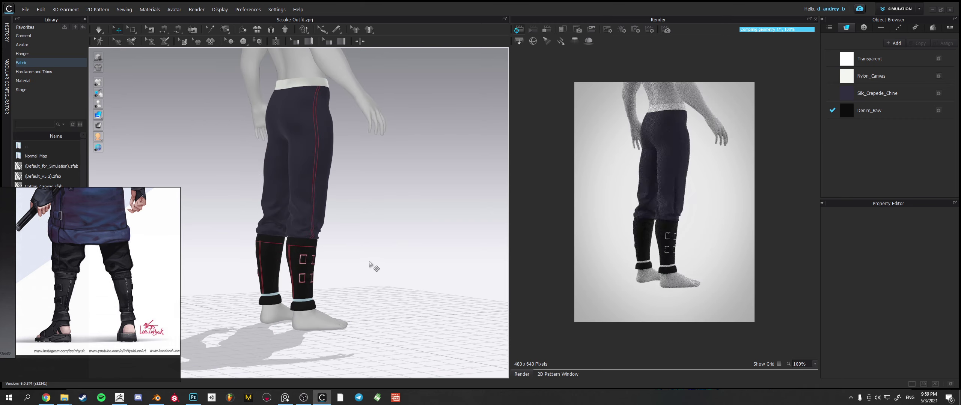
mouse_move(375, 268)
right_mouse_down()
mouse_move(399, 262)
mouse_move(377, 256)
mouse_move(401, 264)
mouse_move(390, 260)
right_mouse_up()
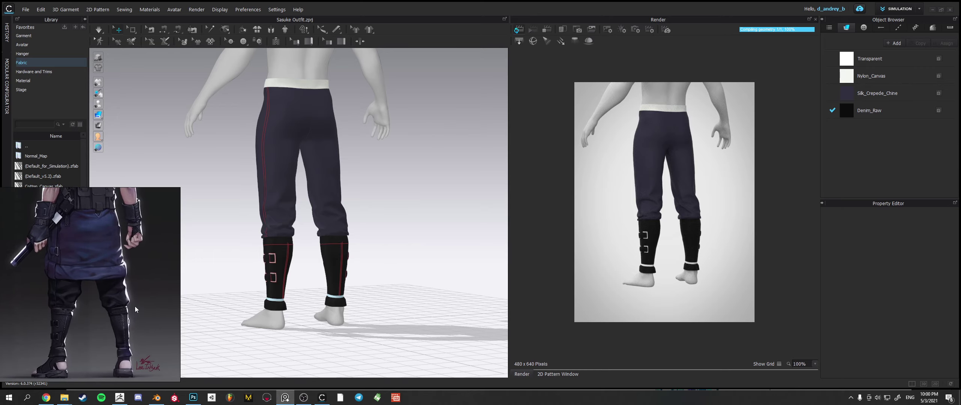
- Compare the rendered trousers and leg wraps with the back-view reference image placed beside them, and return to the 2D patterns
middle_click_drag(134, 306, 141, 307)
scroll(141, 306, "down", 2)
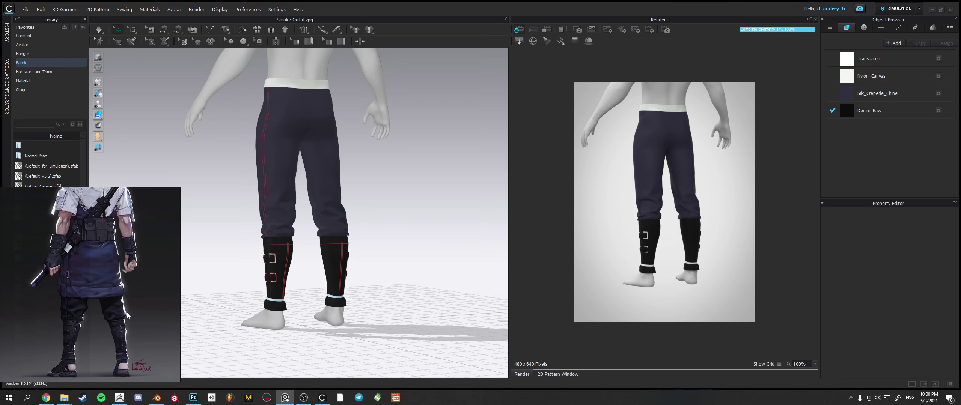
left_click_drag(131, 313, 709, 222)
scroll(701, 227, "up", 2)
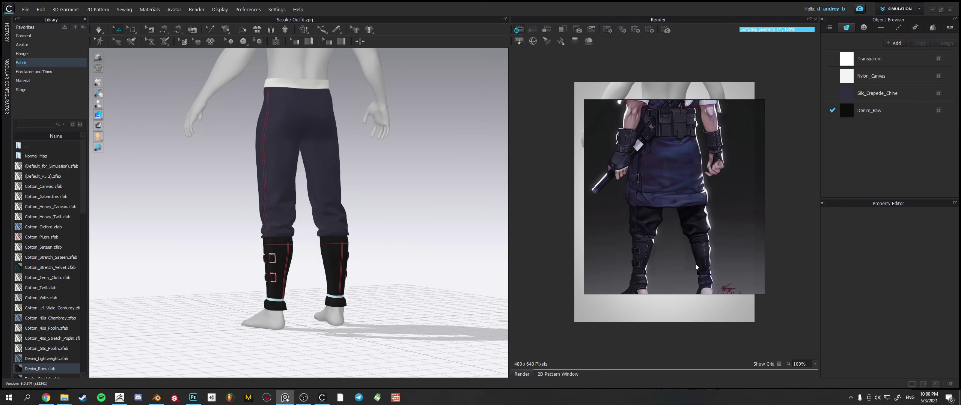
left_click_drag(679, 294, 679, 311)
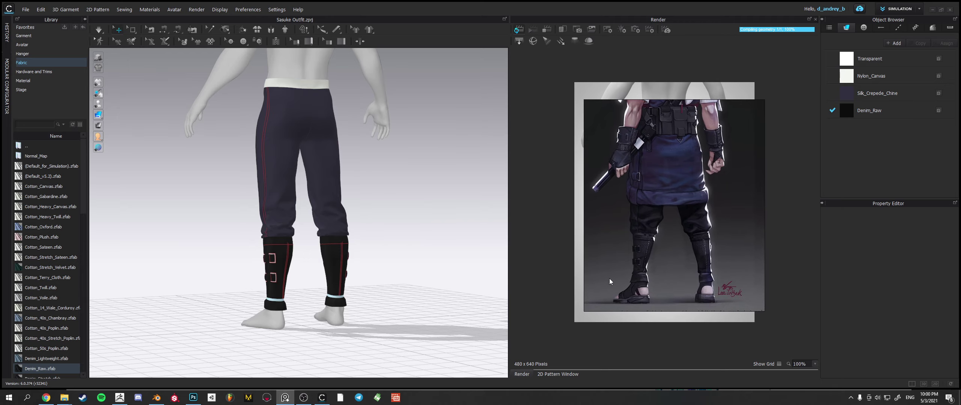
scroll(332, 254, "down", 2)
middle_click_drag(318, 254, 321, 271)
mouse_move(651, 259)
middle_mouse_down()
mouse_move(862, 260)
mouse_move(658, 260)
middle_mouse_up()
left_click_drag(657, 261, 820, 263)
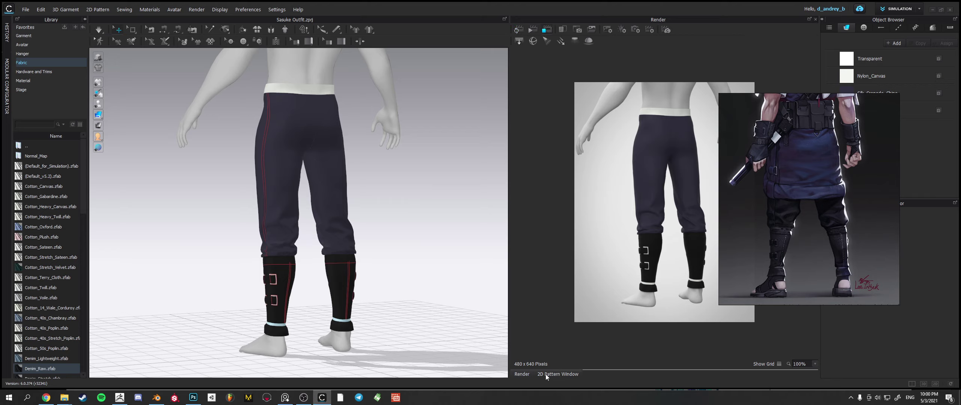
left_click(546, 374)
left_click_drag(824, 242, 105, 325)
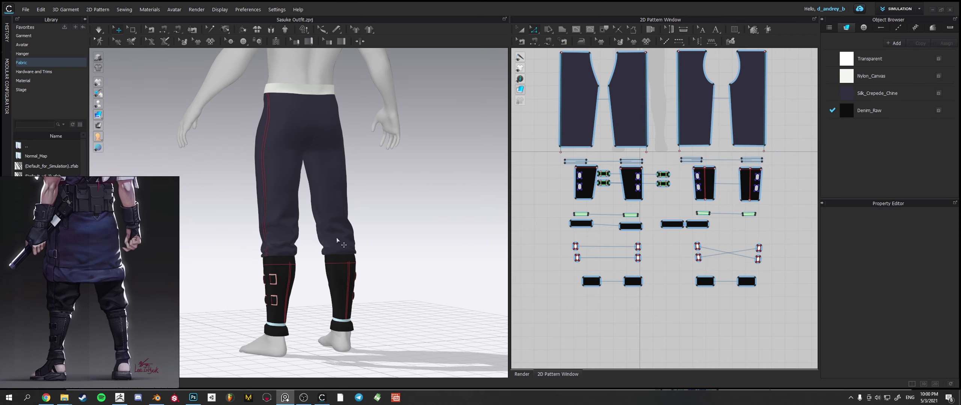
- Simulate and tug the backs of both trouser legs into folds above the knee bands, check them around the legs, and save the project
middle_click_drag(337, 240, 365, 243)
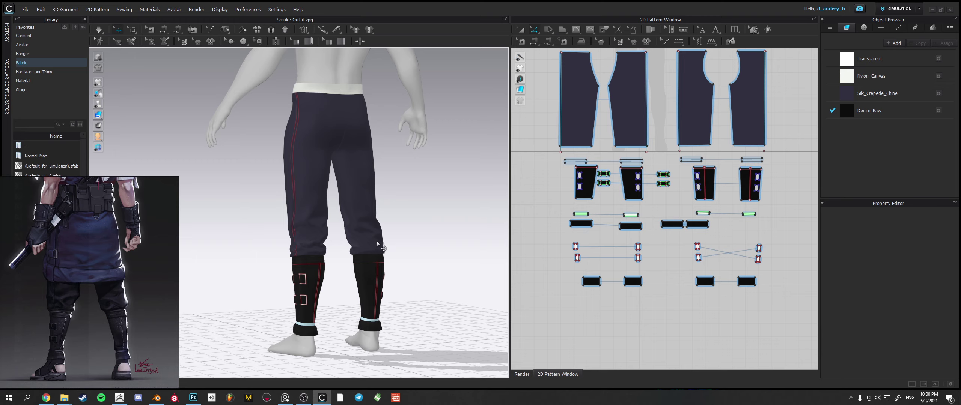
right_click_drag(377, 242, 390, 247)
key("space")
left_click_drag(378, 238, 369, 239)
right_click_drag(369, 239, 358, 241)
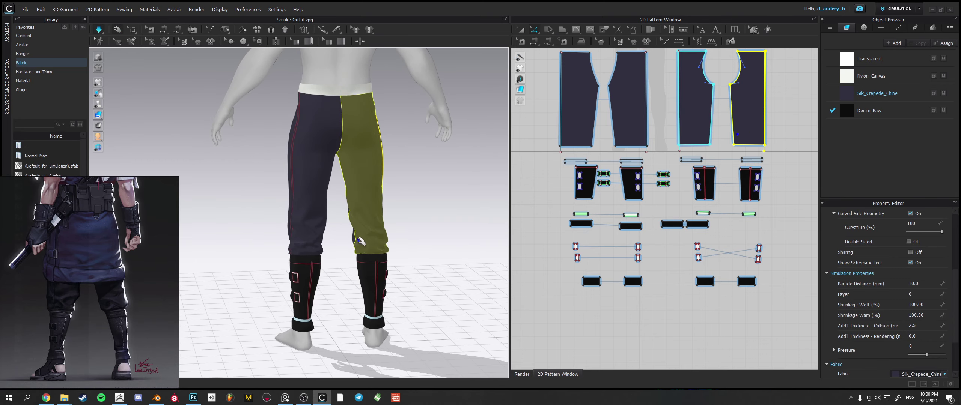
left_click_drag(361, 242, 397, 225)
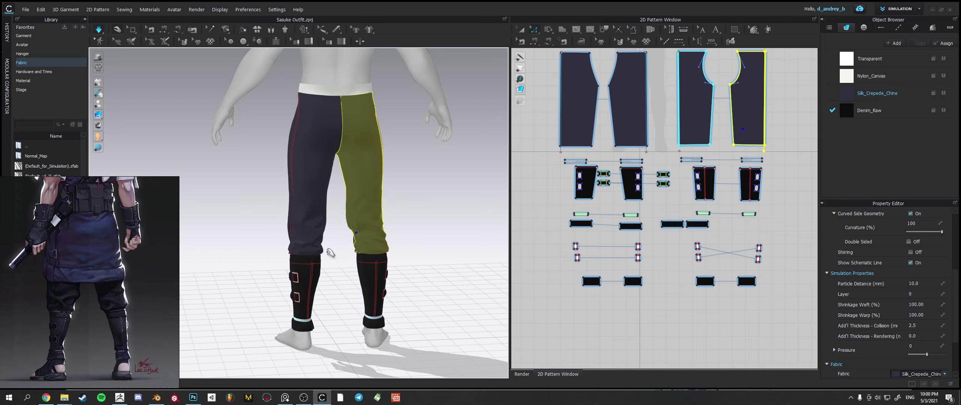
left_click_drag(301, 237, 300, 226)
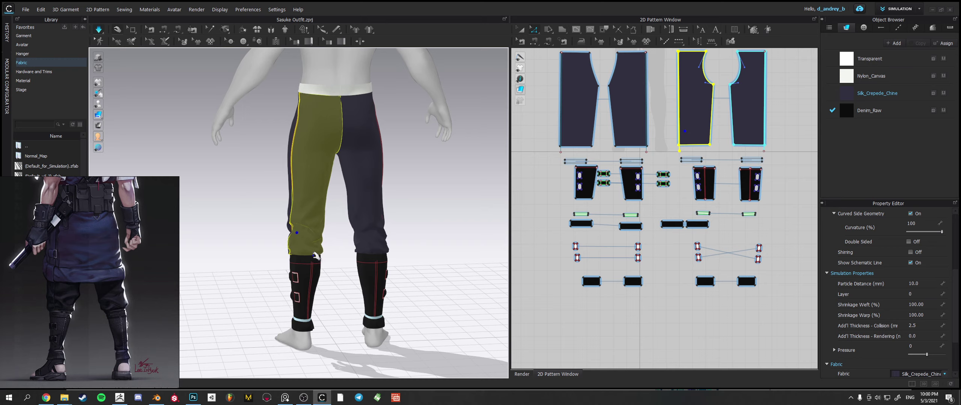
right_click_drag(316, 257, 293, 257)
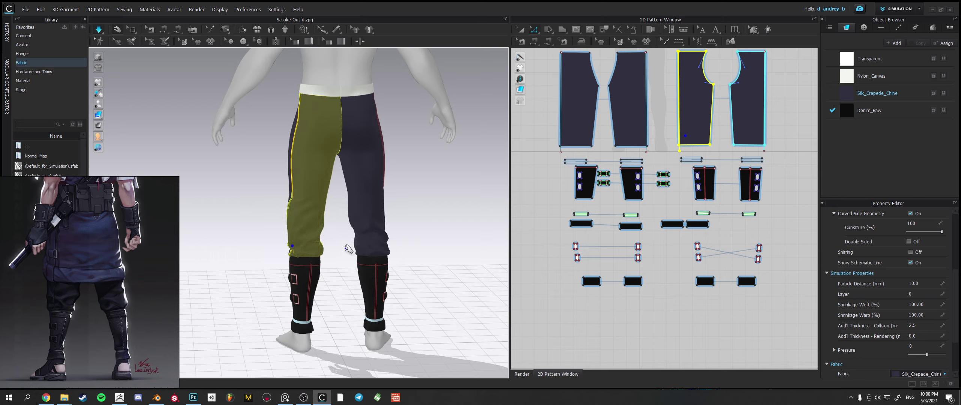
right_click_drag(348, 250, 336, 269)
left_click(332, 245)
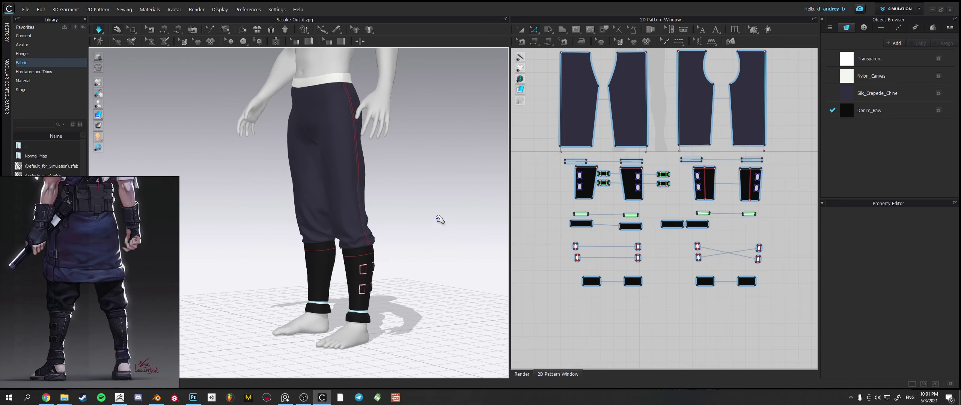
key("ctrl+s")
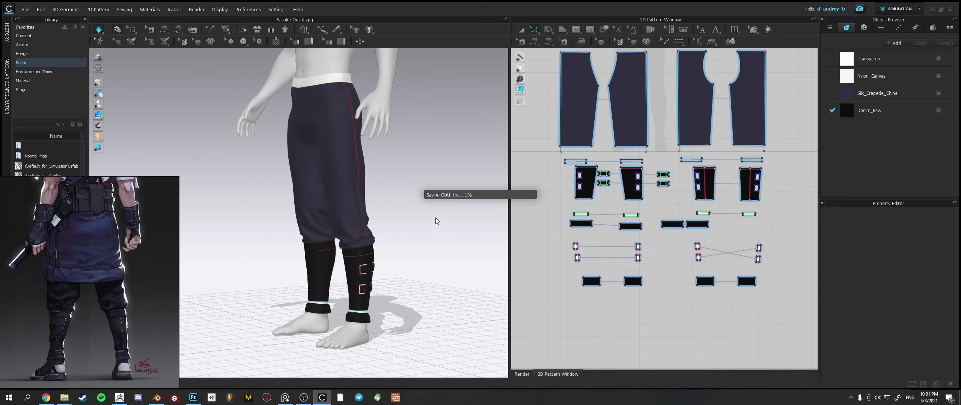